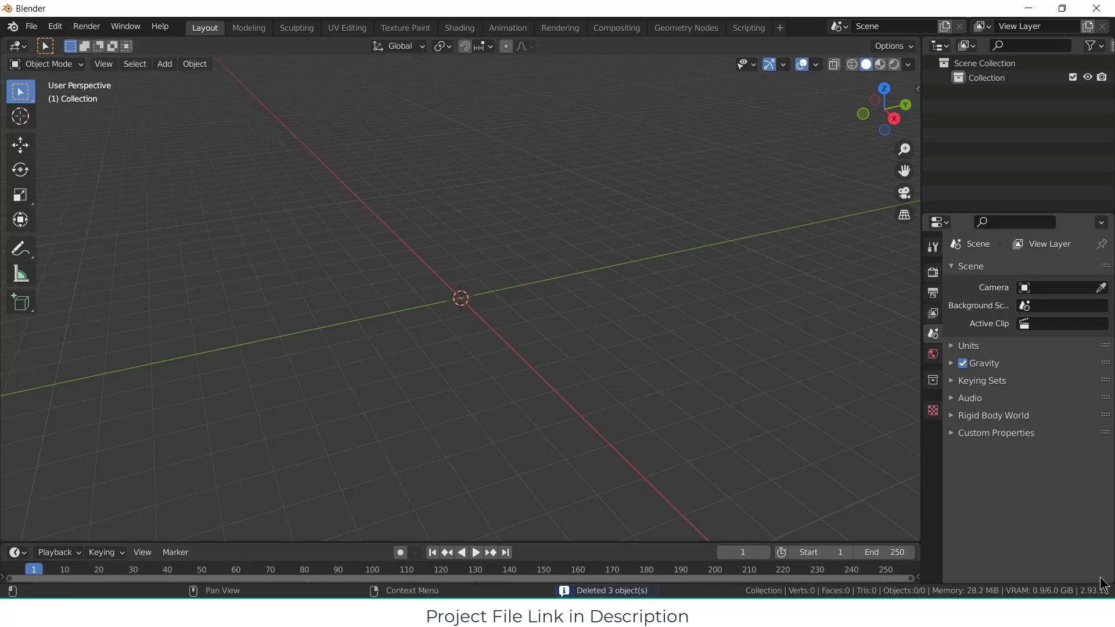
Step: Add an external spur gear mesh with GearGenMaster and set its tooth count Z to 80
{"action": "left_click", "coordinate": [164, 64]}
{"action": "mouse_move", "coordinate": [184, 81]}
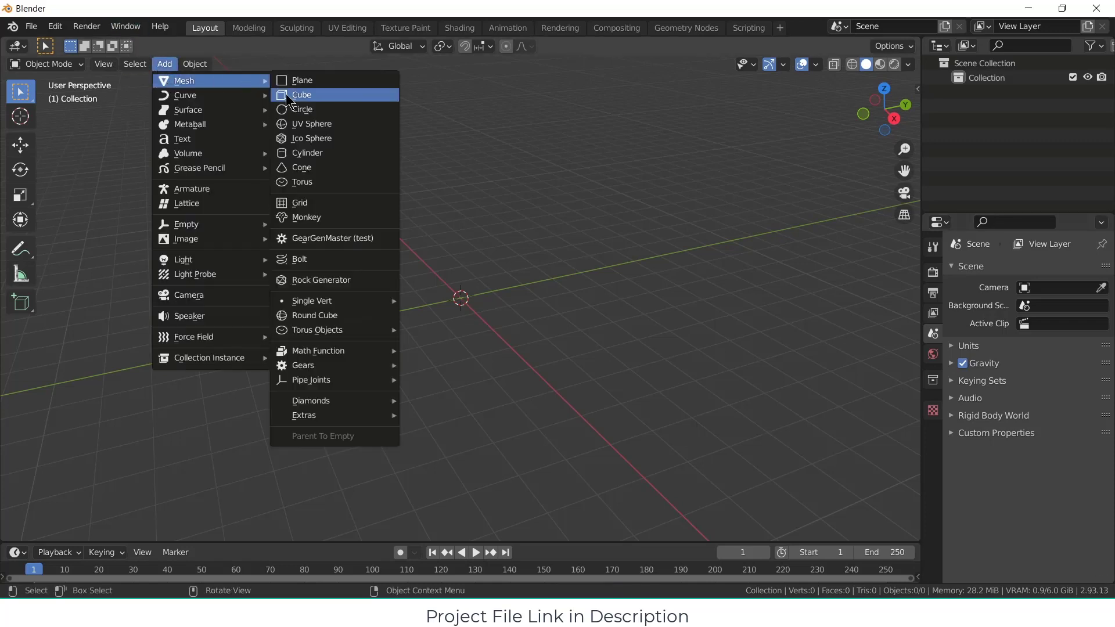
{"action": "left_click", "coordinate": [335, 238]}
{"action": "left_click", "coordinate": [109, 528]}
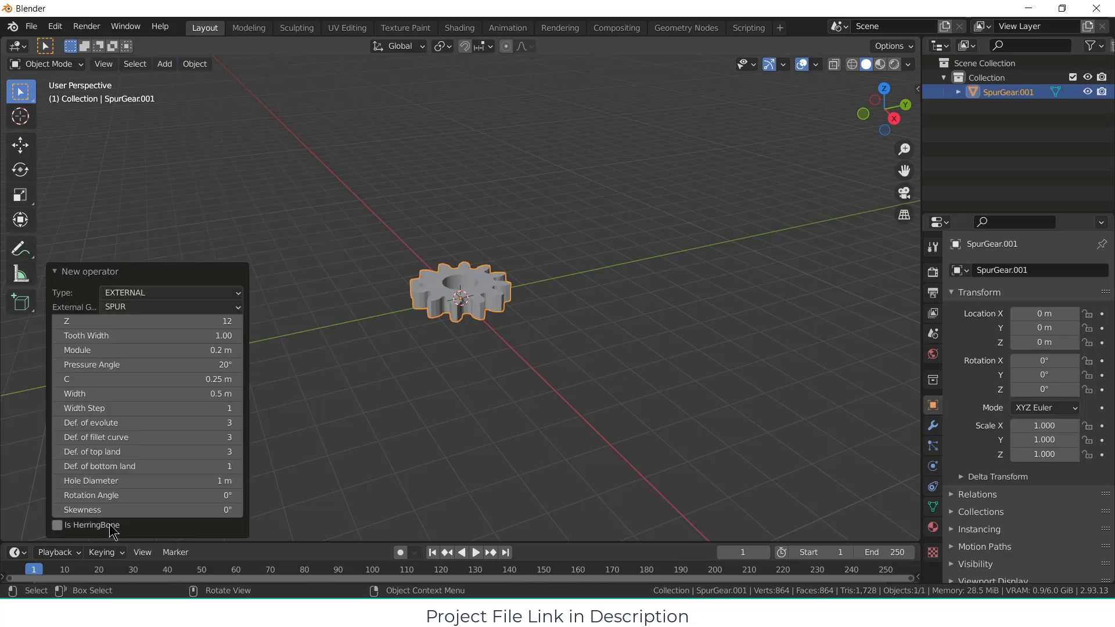
{"action": "left_click", "coordinate": [187, 301]}
{"action": "left_click", "coordinate": [188, 301]}
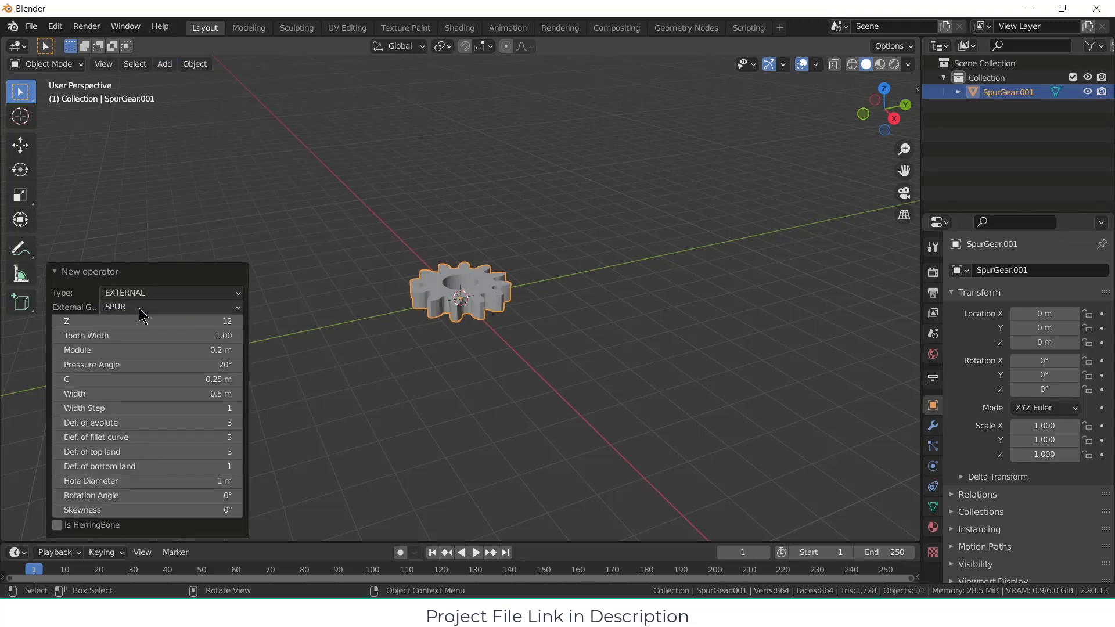
{"action": "left_click", "coordinate": [191, 321]}
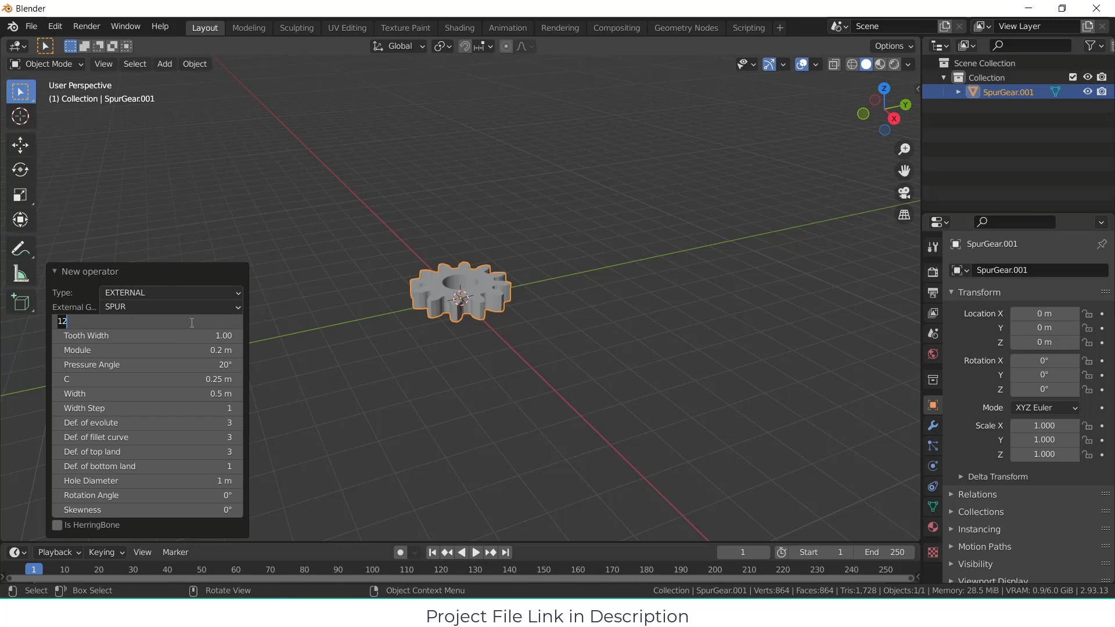
{"action": "type", "text": "80"}
{"action": "key", "text": "Return"}
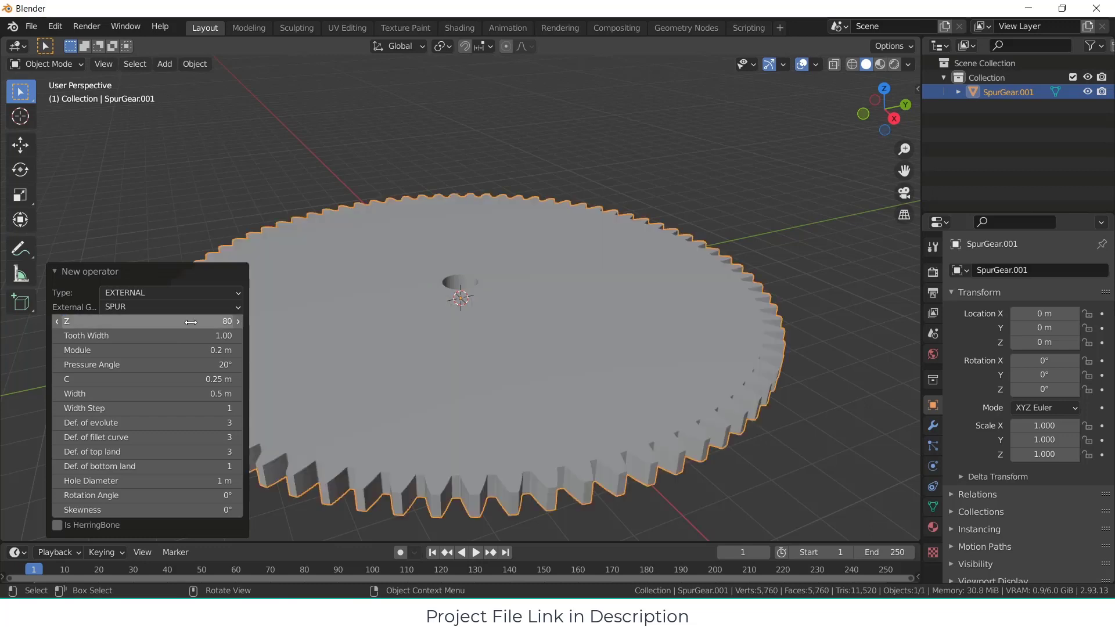
Step: Set the gear's width to 2 m and its hole diameter to 13 m
{"action": "left_click_drag", "start_coordinate": [140, 395], "coordinate": [194, 394]}
{"action": "left_click", "coordinate": [151, 394]}
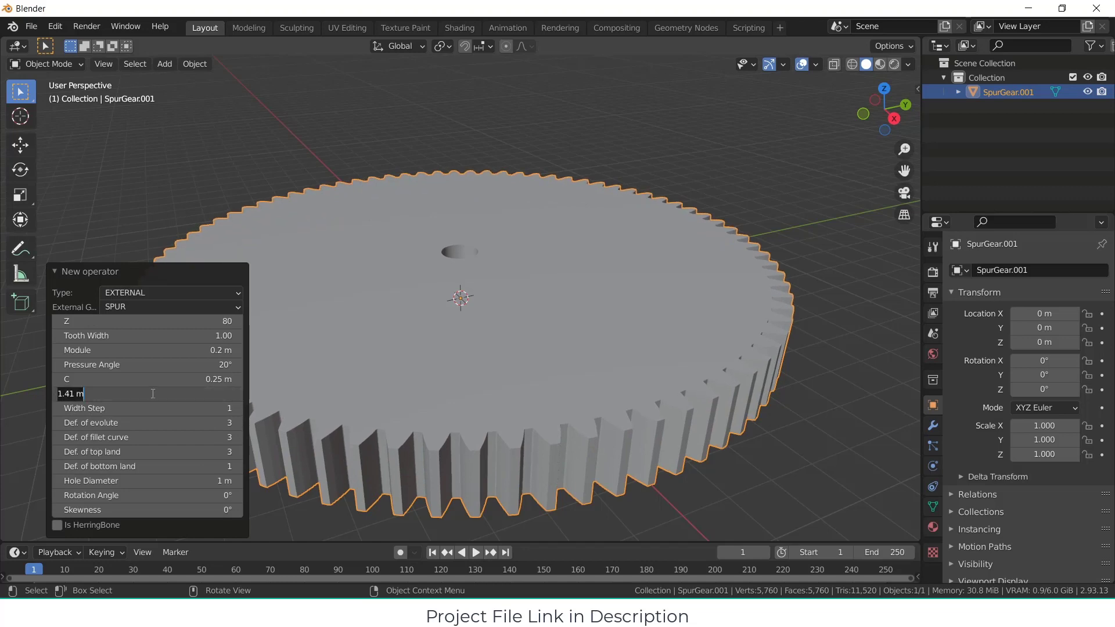
{"action": "type", "text": "2"}
{"action": "key", "text": "Return"}
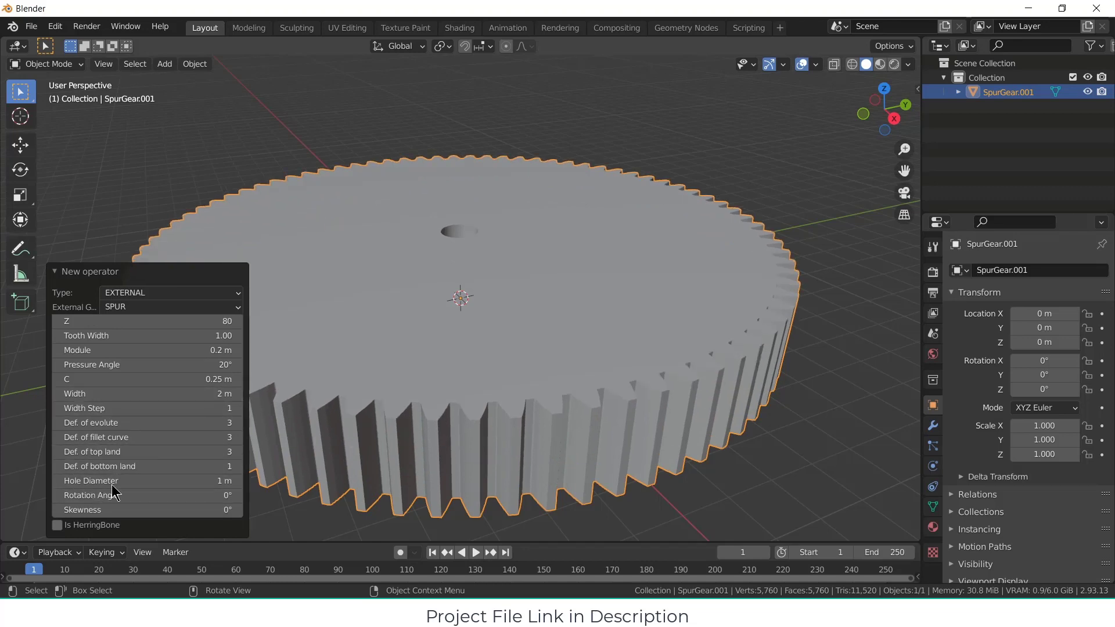
{"action": "left_click_drag", "start_coordinate": [110, 481], "coordinate": [244, 481]}
Step: Move the gear ring -1 m along the global Z axis
{"action": "middle_click_drag", "start_coordinate": [432, 318], "coordinate": [384, 318]}
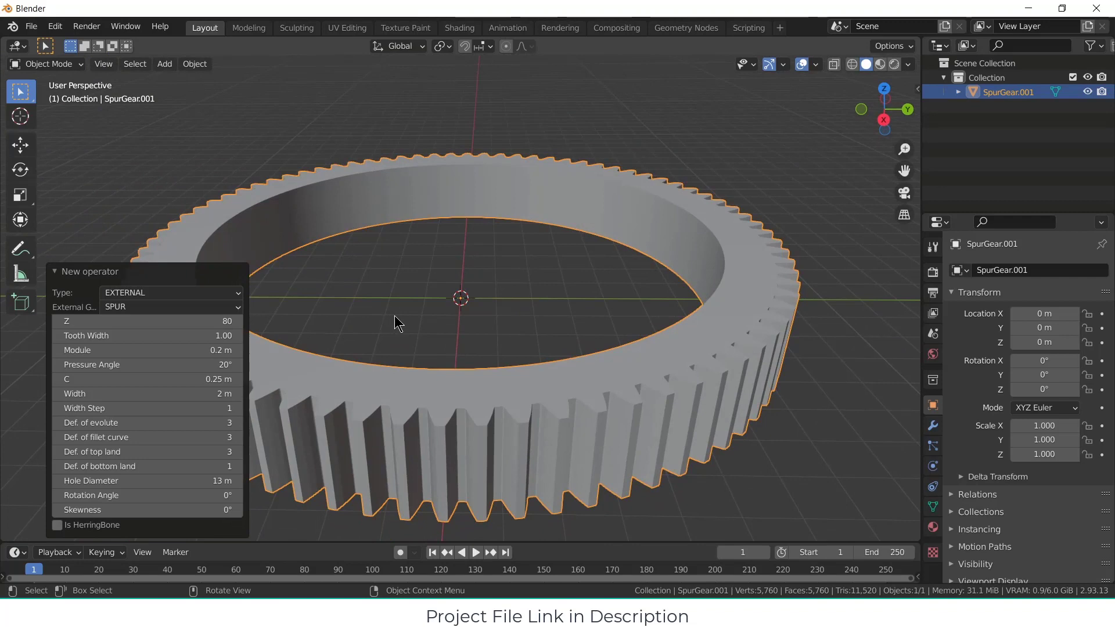
{"action": "left_click", "coordinate": [401, 316]}
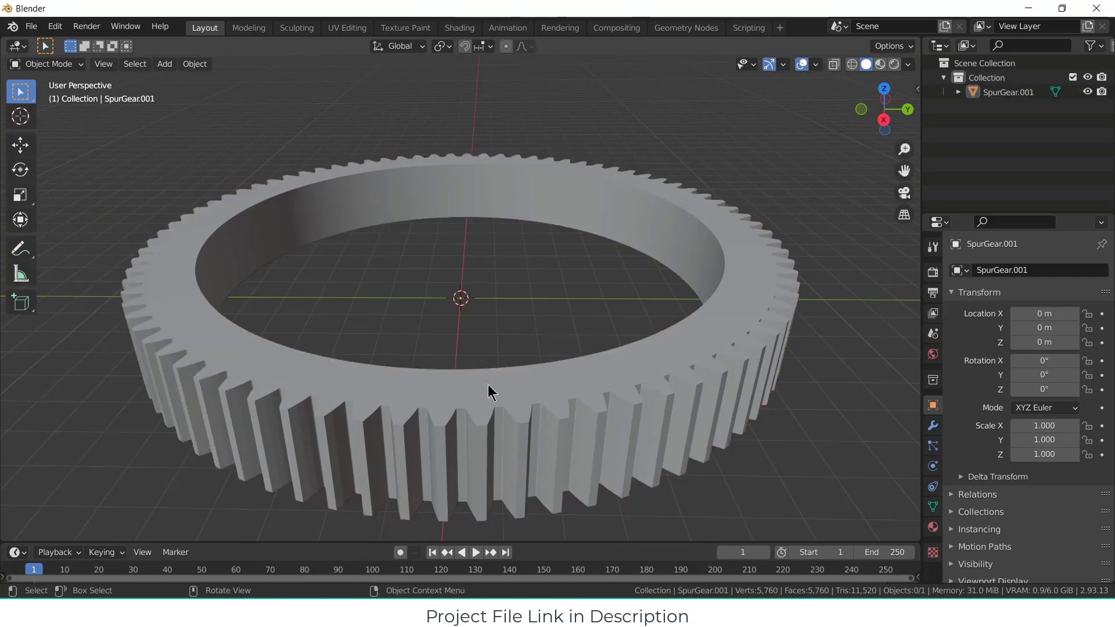
{"action": "left_click", "coordinate": [511, 381]}
{"action": "type", "text": "gz"}
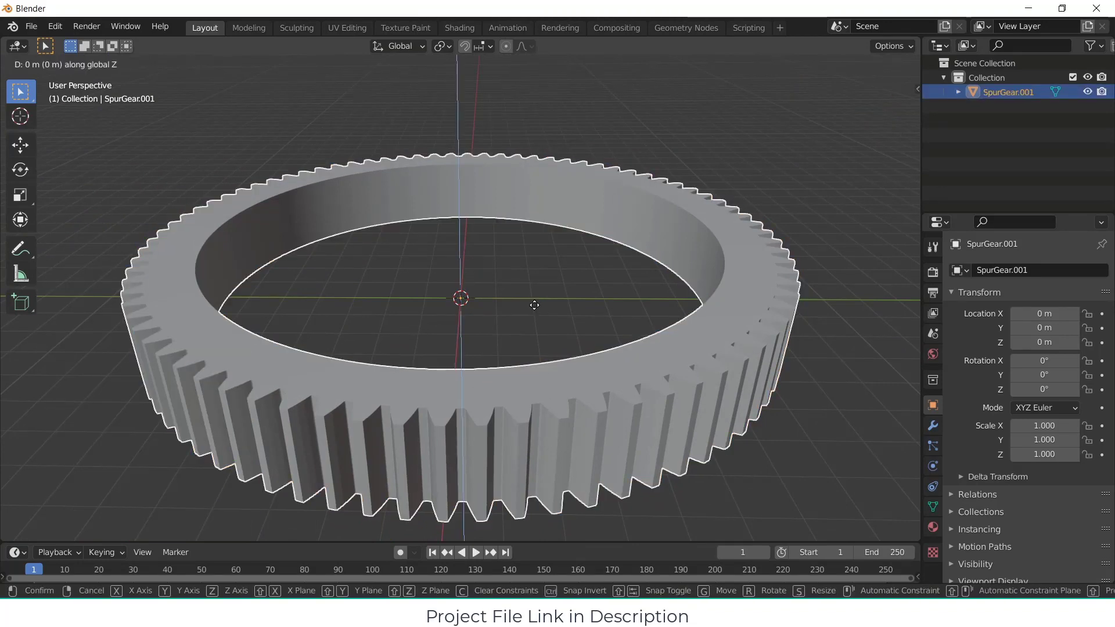
{"action": "type", "text": "-1"}
{"action": "key", "text": "Return"}
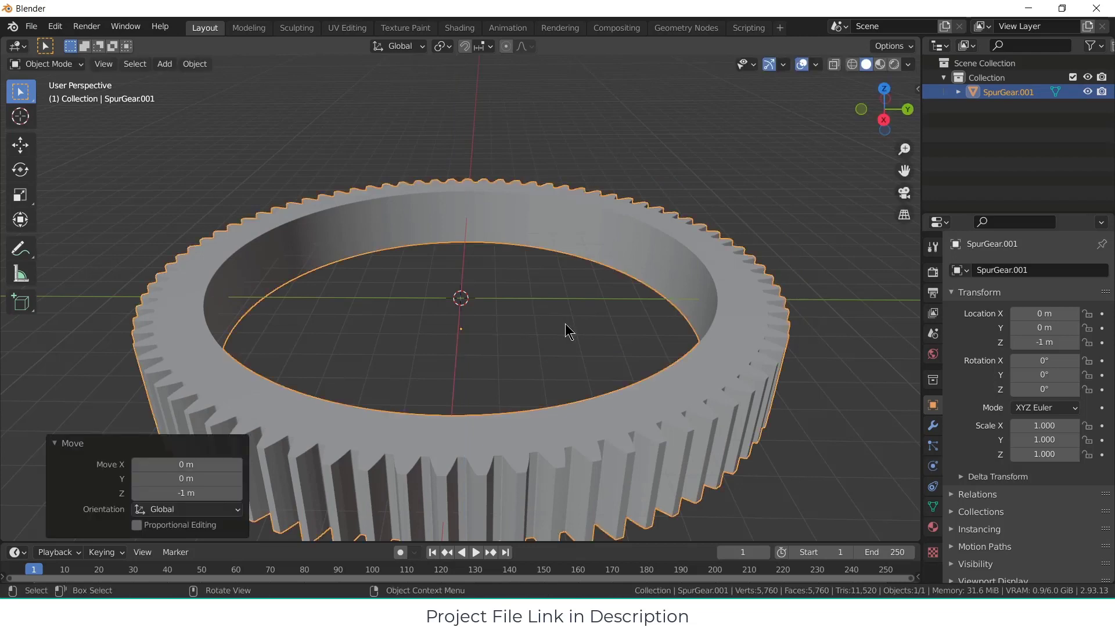
Step: Add a cube mesh at the centre of the gear ring and scale it by 2
{"action": "key", "text": "KP_7"}
{"action": "left_click", "coordinate": [164, 64]}
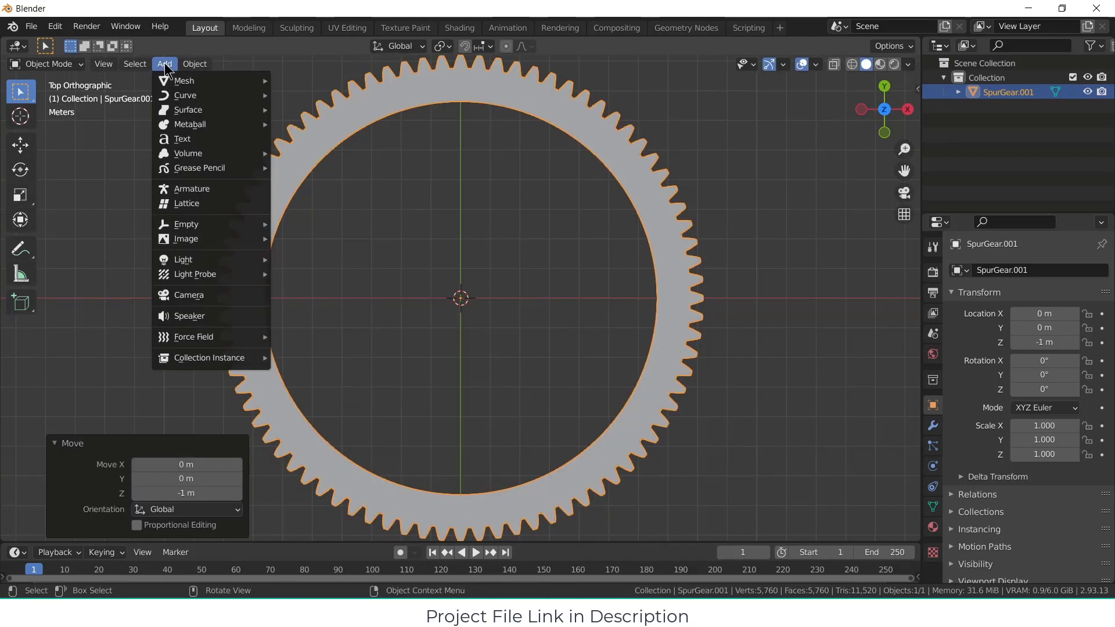
{"action": "left_click", "coordinate": [377, 100]}
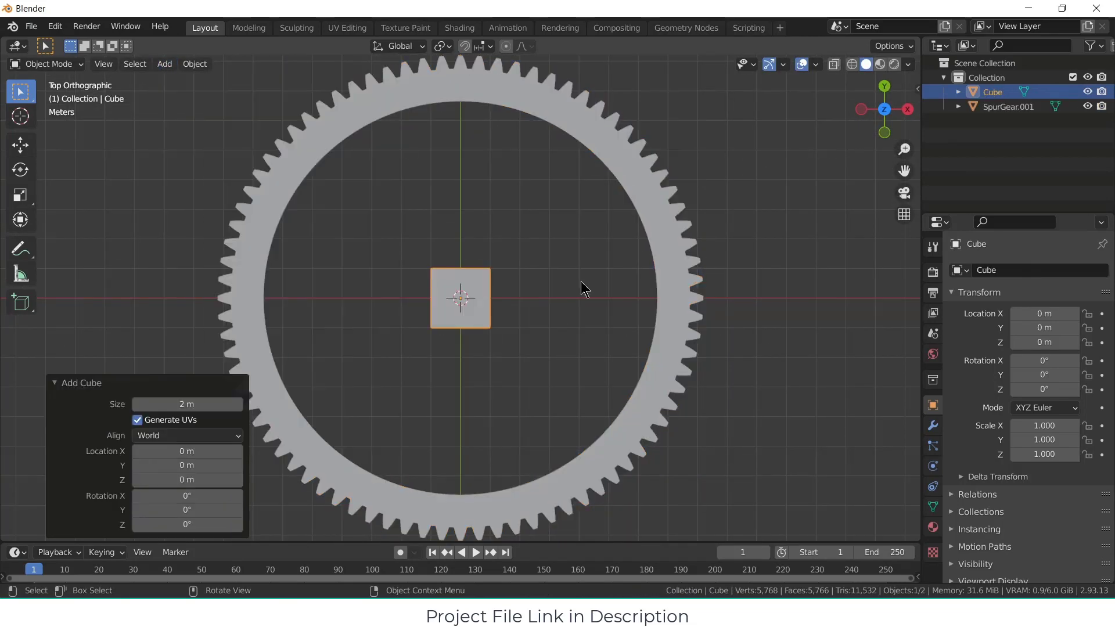
{"action": "type", "text": "s2"}
{"action": "key", "text": "Return"}
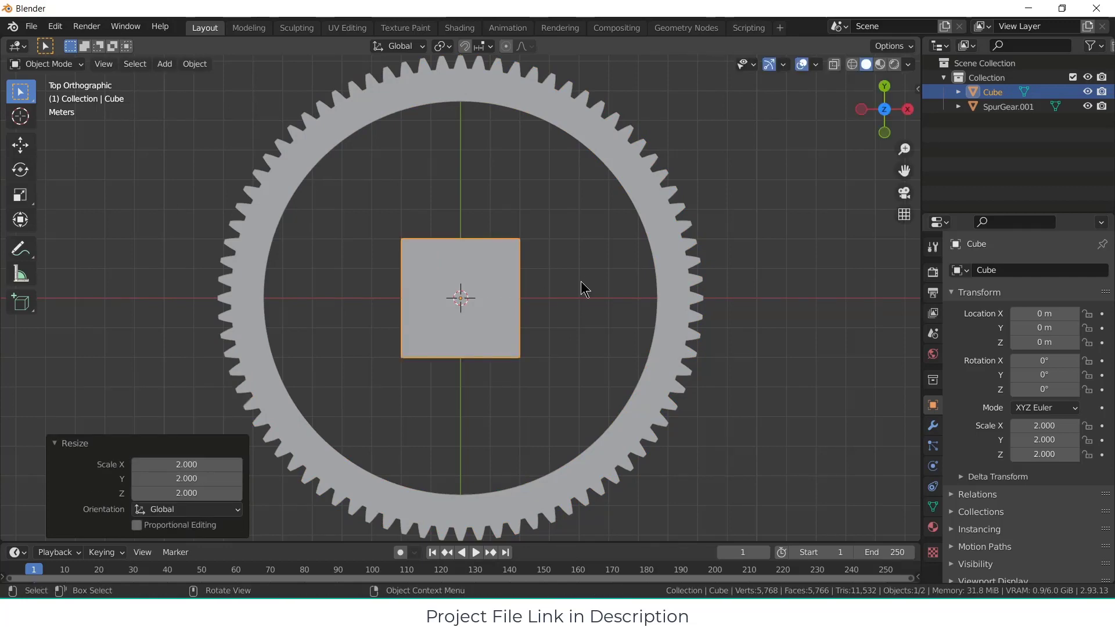
Step: Move the cube about 7.23 m along the X axis so it overlaps the ring's rim
{"action": "key", "text": "g"}
{"action": "key", "text": "x"}
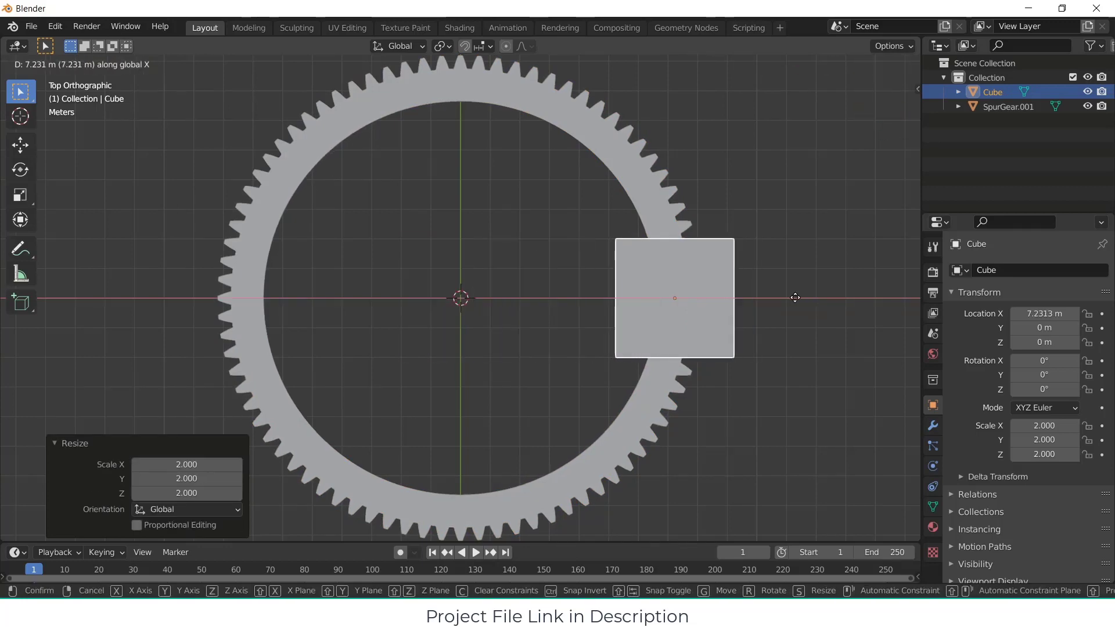
{"action": "left_click", "coordinate": [795, 297]}
Step: Give the gear ring a Boolean Difference modifier with the cube as its object, and apply it
{"action": "middle_click_drag", "start_coordinate": [796, 303], "coordinate": [649, 277]}
{"action": "left_click", "coordinate": [621, 335]}
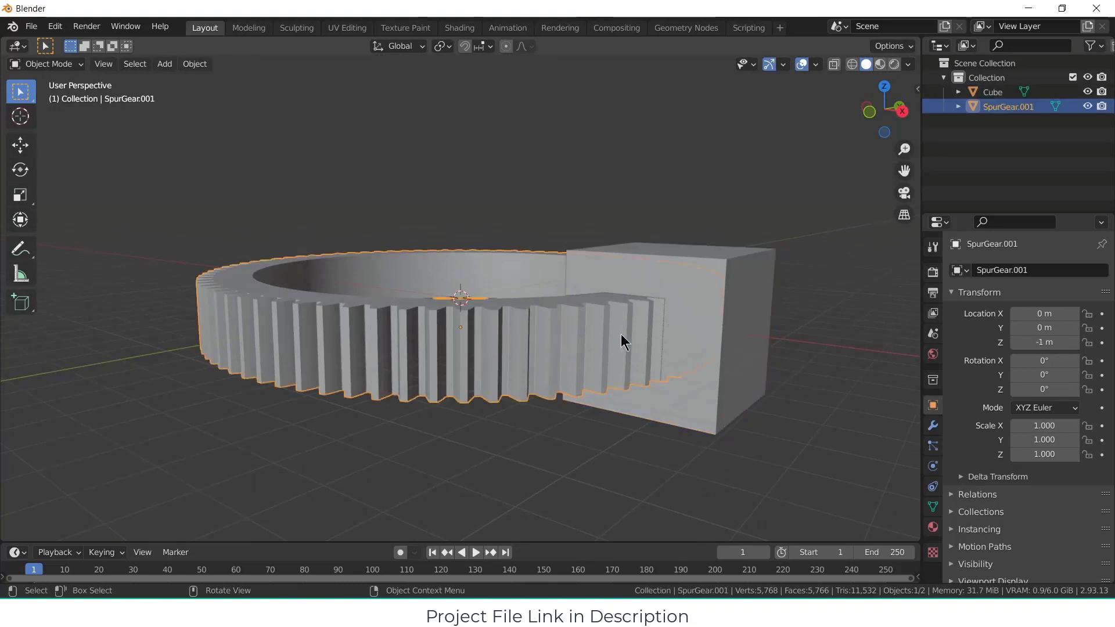
{"action": "left_click", "coordinate": [932, 425]}
{"action": "left_click", "coordinate": [1063, 270]}
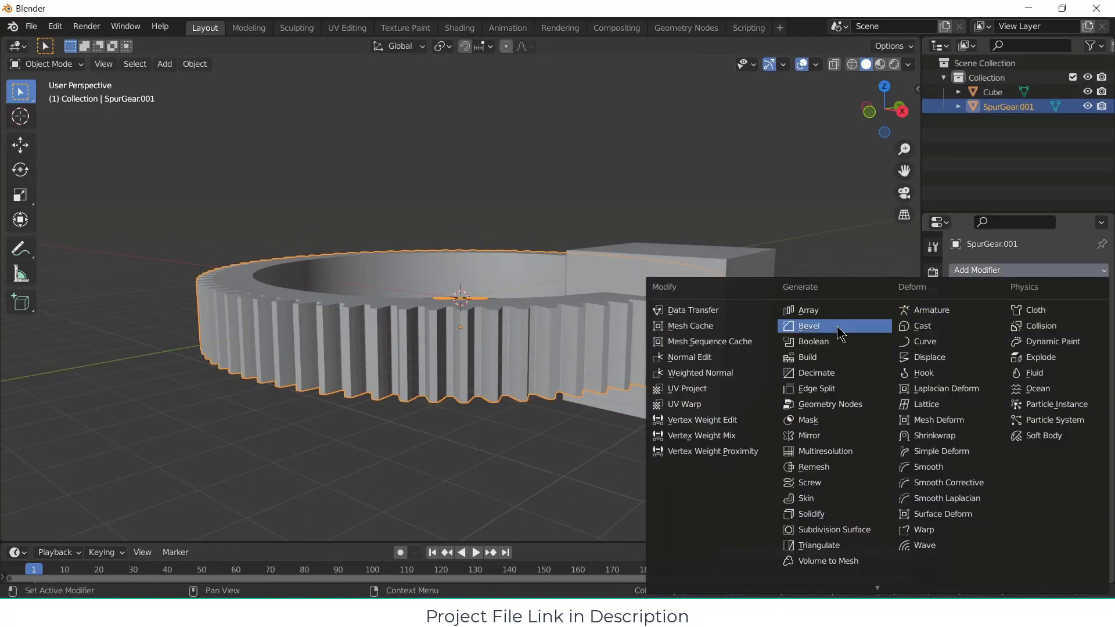
{"action": "left_click", "coordinate": [813, 341]}
{"action": "left_click", "coordinate": [1049, 353]}
{"action": "left_click", "coordinate": [1027, 375]}
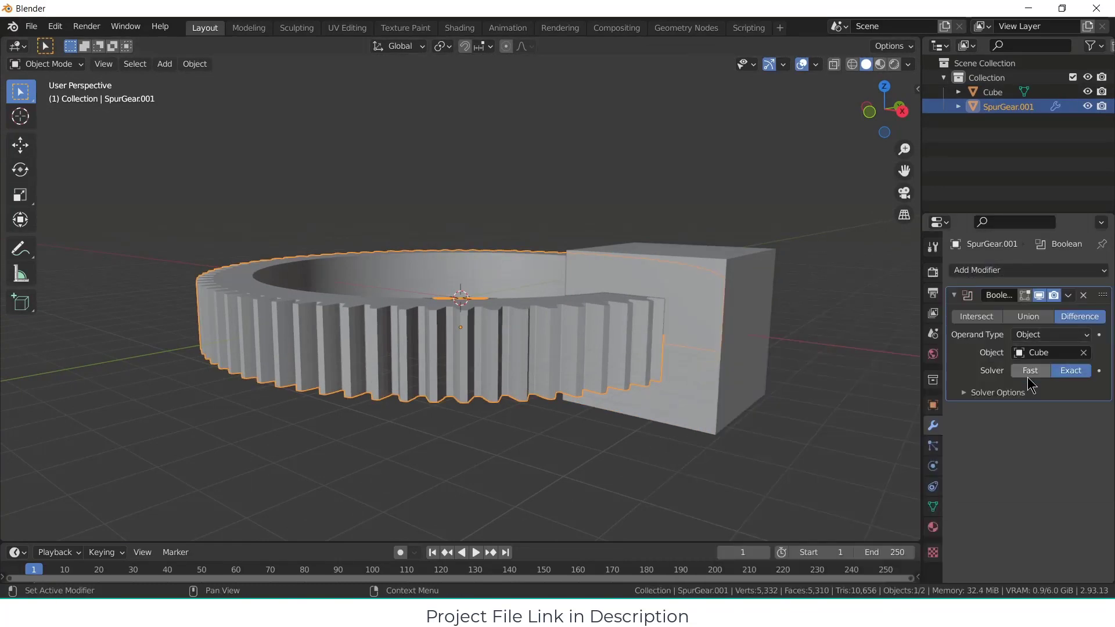
{"action": "left_click", "coordinate": [1068, 295]}
{"action": "left_click", "coordinate": [1055, 323]}
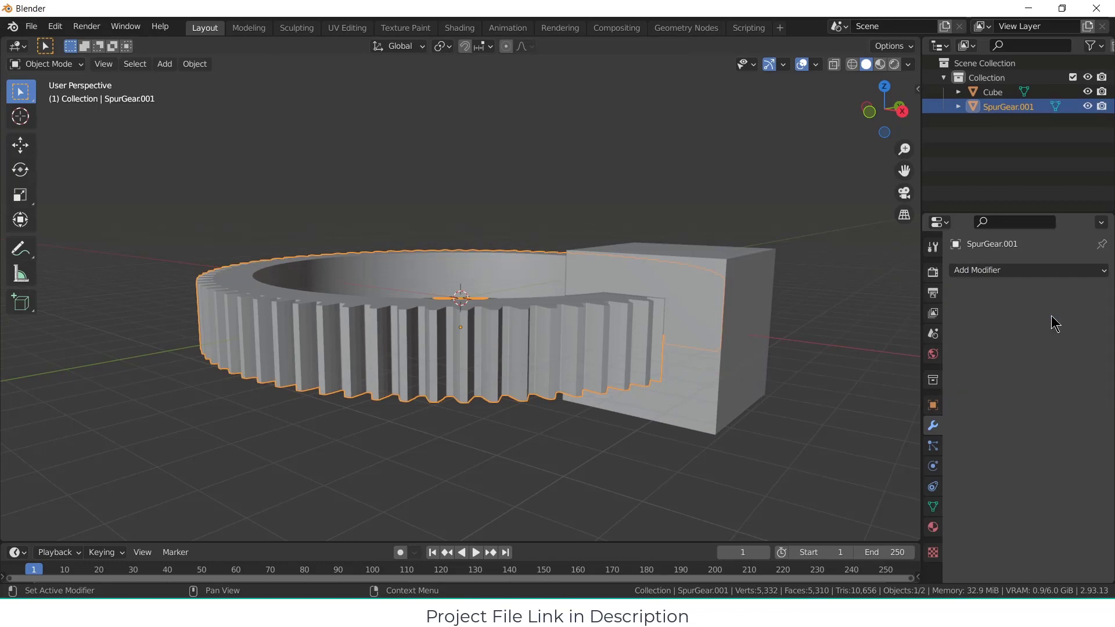
Step: Delete the cutting cube from the scene
{"action": "left_click", "coordinate": [711, 284]}
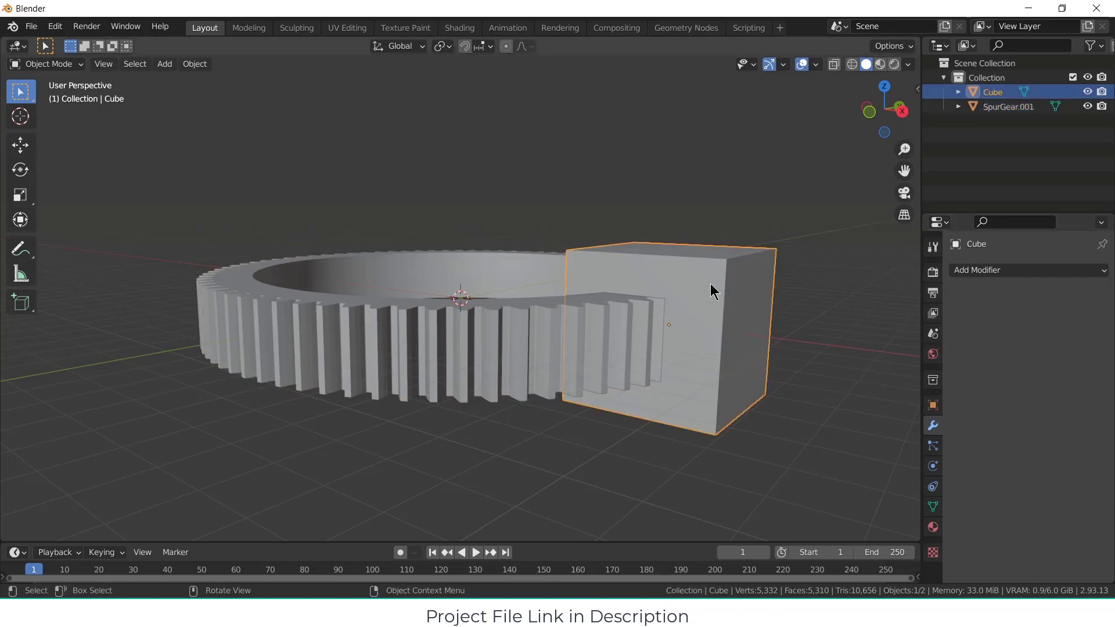
{"action": "key", "text": "x"}
{"action": "left_click", "coordinate": [816, 256]}
{"action": "key", "text": "KP_7"}
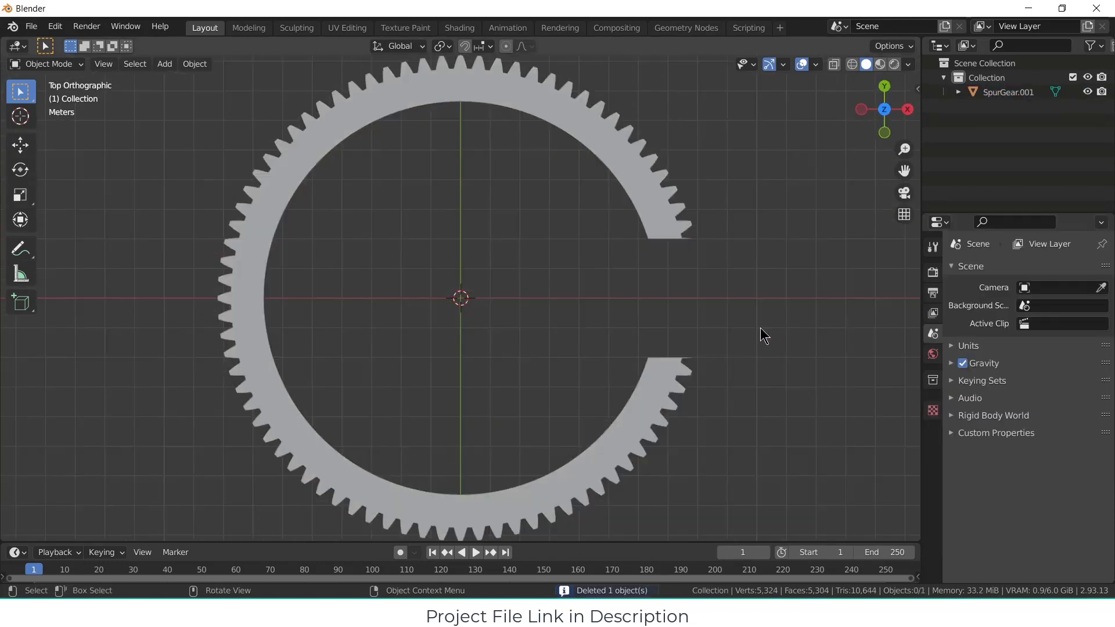
{"action": "middle_click_drag", "start_coordinate": [590, 269], "coordinate": [582, 186]}
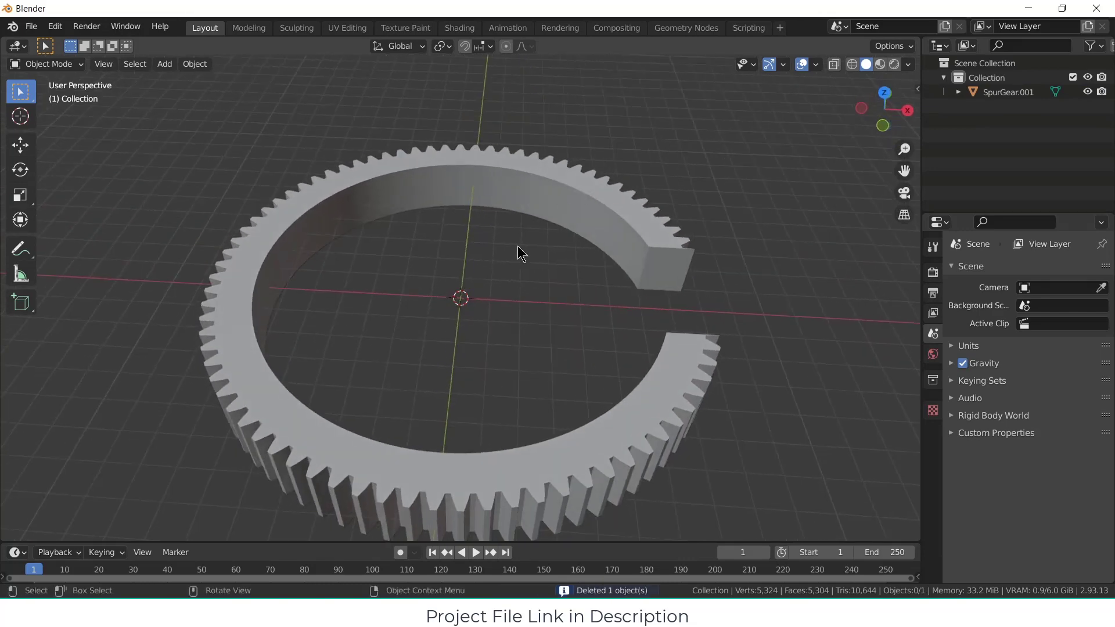
Step: Add a cylinder mesh at the ring's centre with a 0.4 m radius and an X rotation of 90°
{"action": "left_click", "coordinate": [164, 64]}
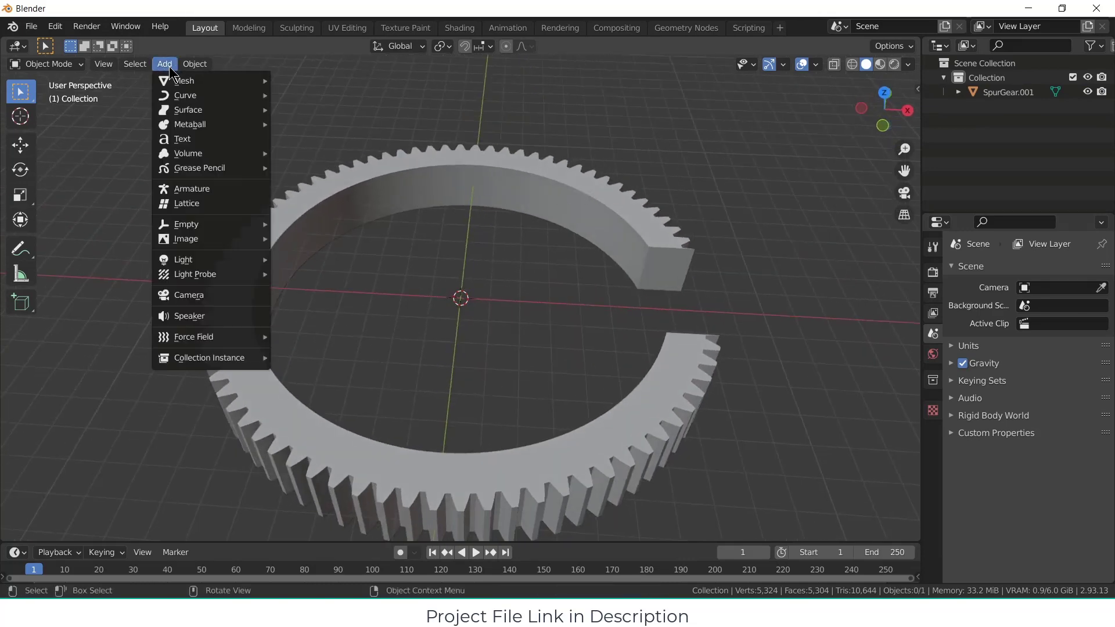
{"action": "mouse_move", "coordinate": [178, 82]}
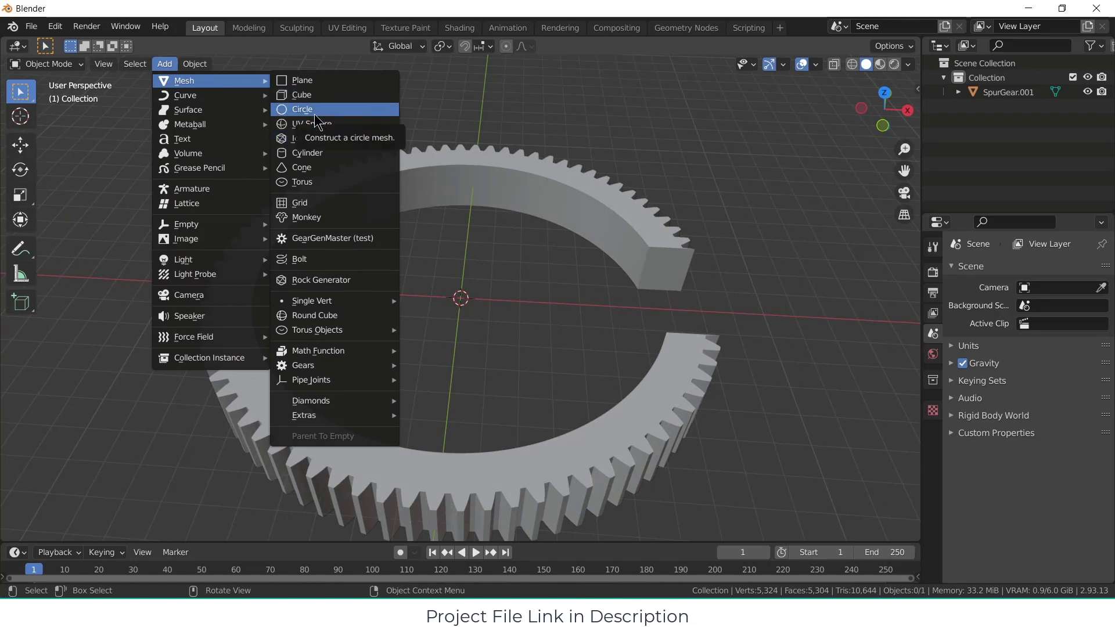
{"action": "left_click", "coordinate": [312, 153]}
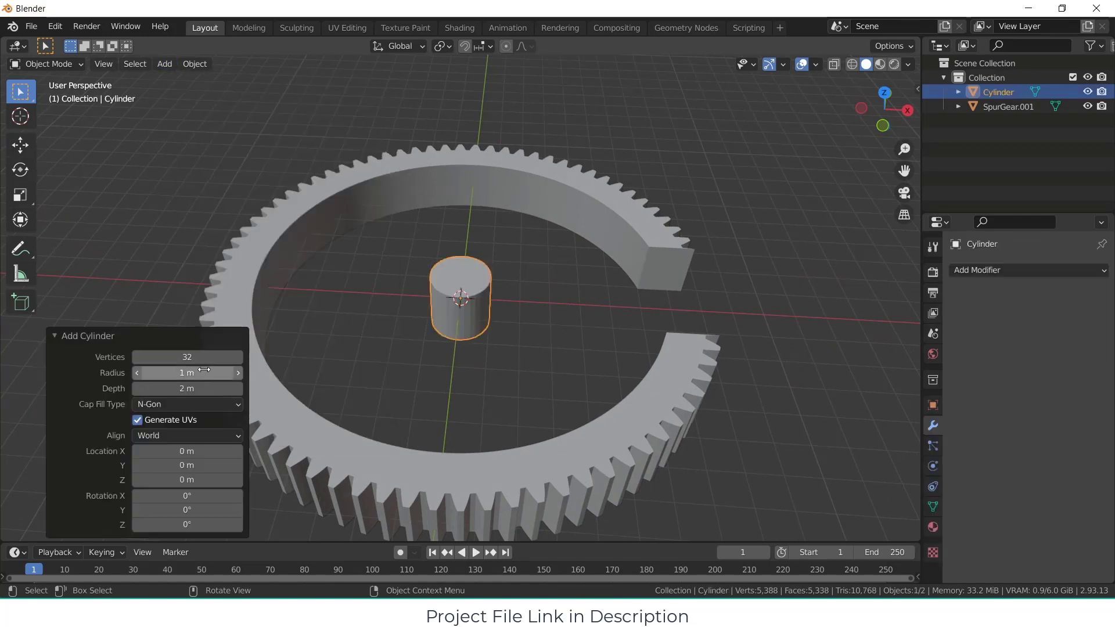
{"action": "left_click_drag", "start_coordinate": [212, 372], "coordinate": [170, 366]}
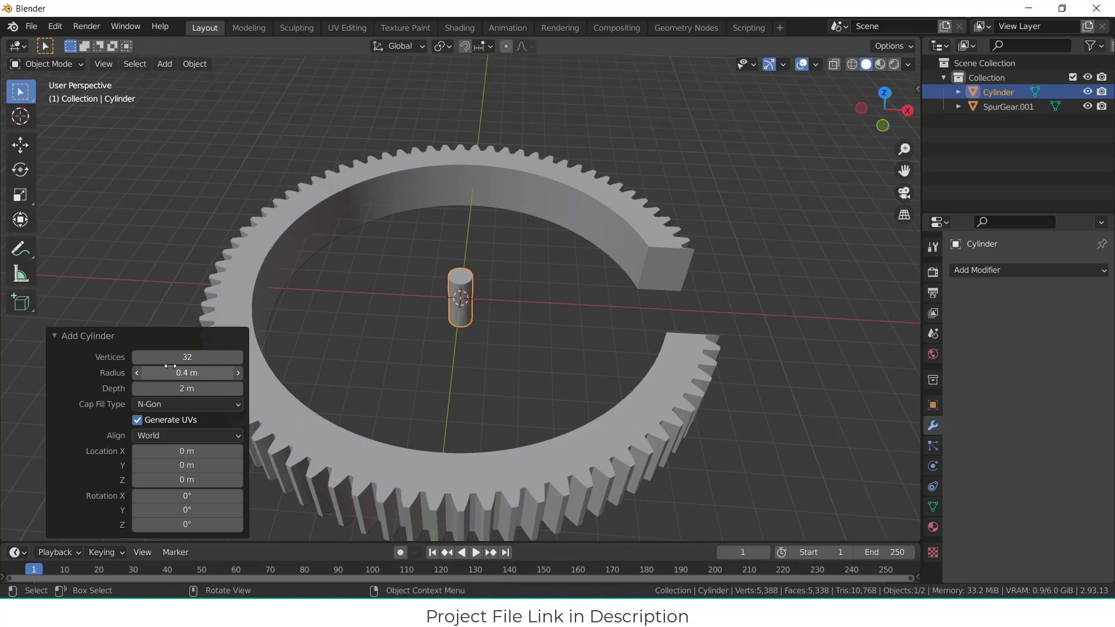
{"action": "left_click", "coordinate": [193, 496]}
{"action": "type", "text": "90"}
{"action": "key", "text": "Return"}
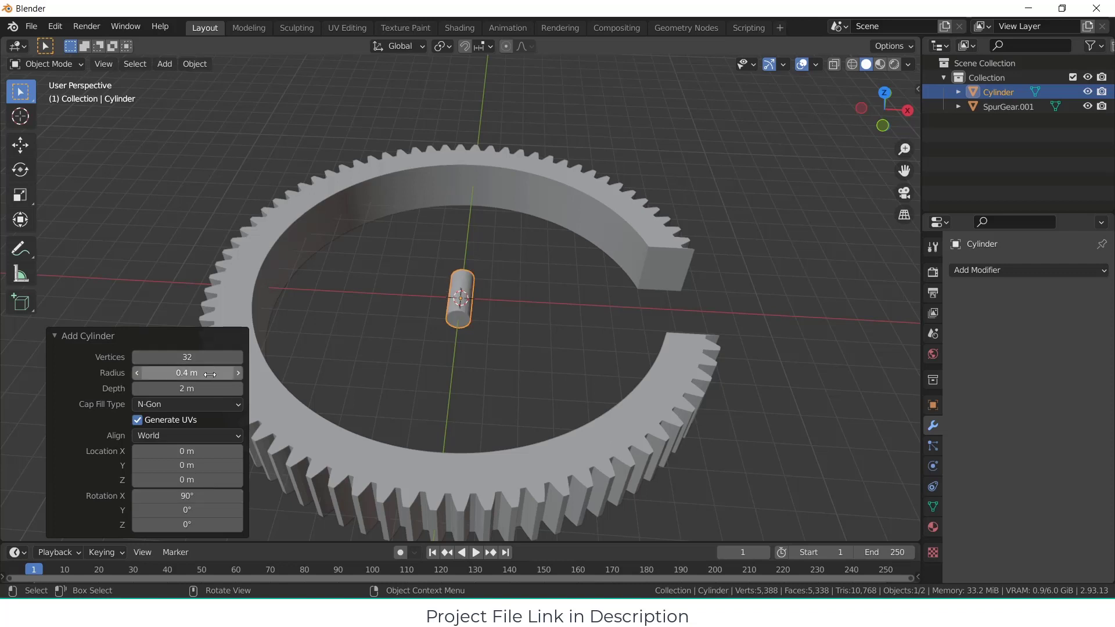
Step: Set the cylinder's depth to 14 m so the rod spans the ring and reaches into both sides
{"action": "left_click_drag", "start_coordinate": [189, 388], "coordinate": [829, 367]}
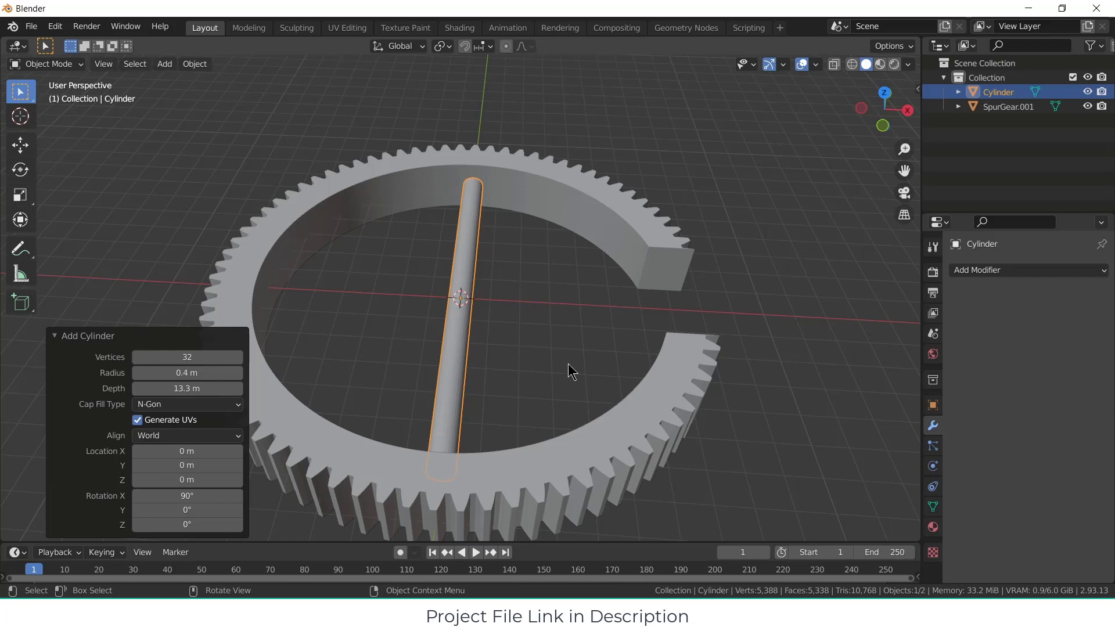
{"action": "middle_click_drag", "start_coordinate": [568, 365], "coordinate": [475, 438]}
{"action": "key", "text": "KP_7"}
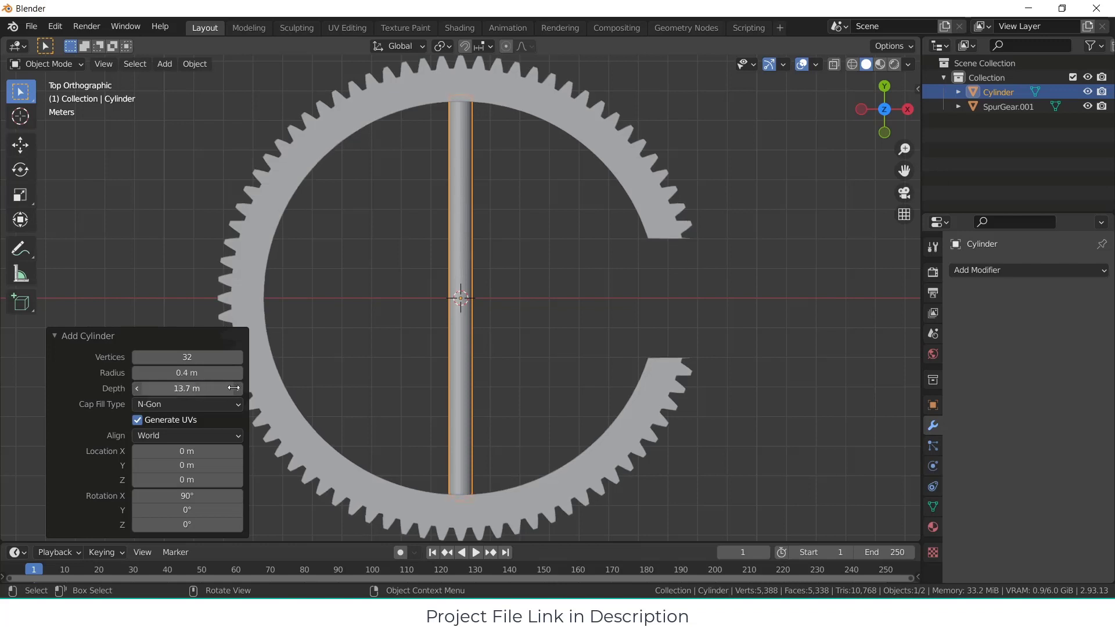
{"action": "left_click_drag", "start_coordinate": [238, 388], "coordinate": [241, 387]}
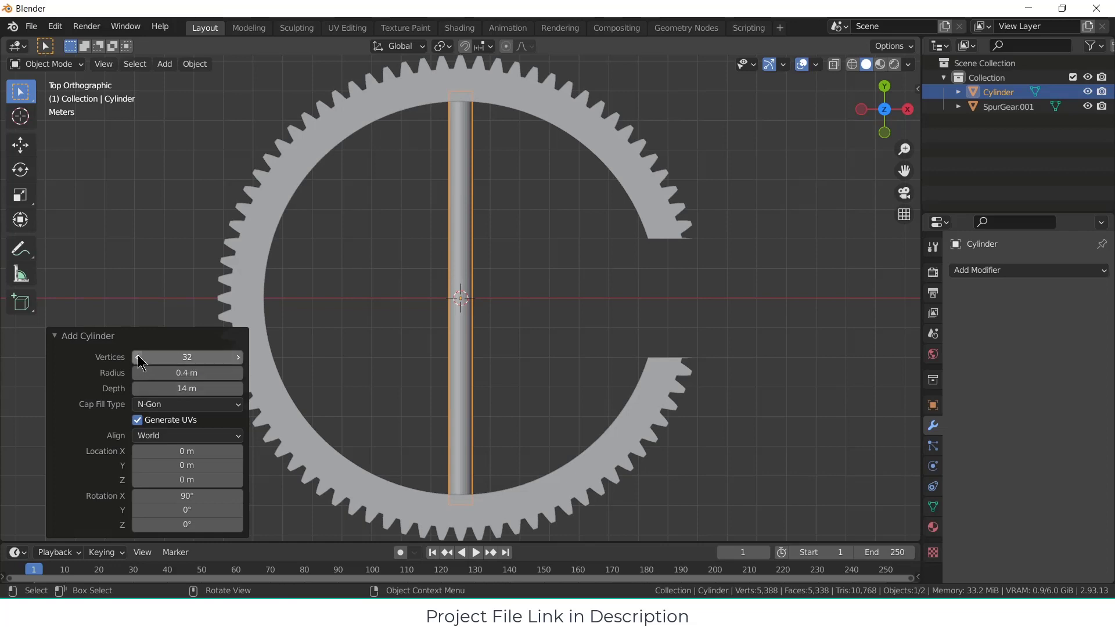
{"action": "middle_click_drag", "start_coordinate": [308, 364], "coordinate": [486, 238]}
{"action": "left_click", "coordinate": [496, 316]}
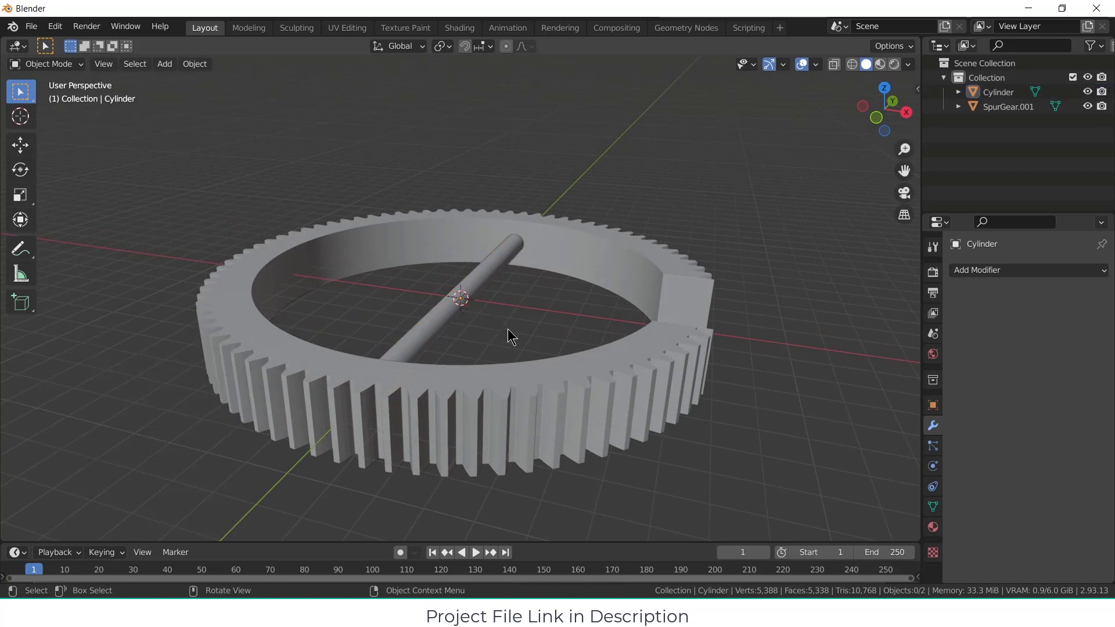
Step: Parent the gear ring to the cylinder rod using the Object parent type, with the rod as the parent
{"action": "middle_click_drag", "start_coordinate": [507, 329], "coordinate": [527, 373]}
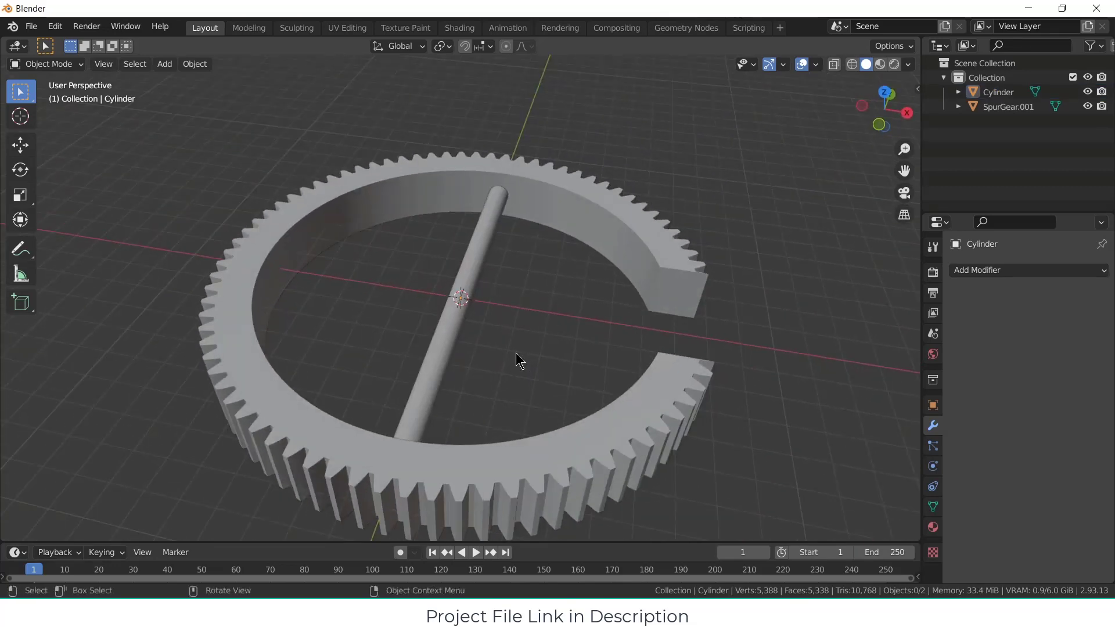
{"action": "left_click", "coordinate": [620, 210]}
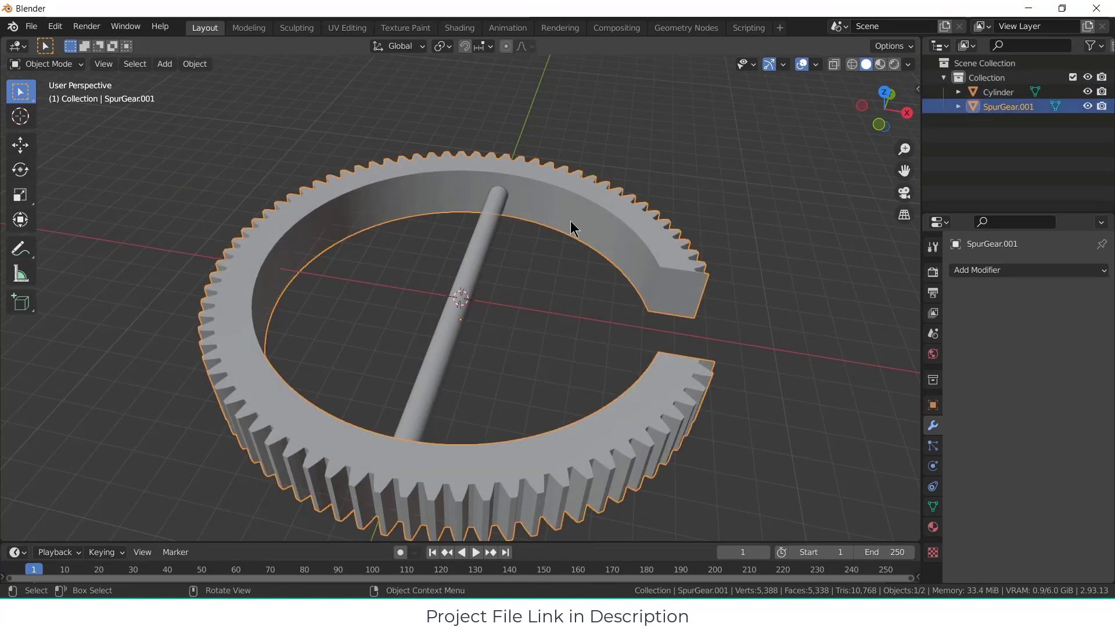
{"action": "left_click", "coordinate": [488, 249], "text": "shift"}
{"action": "key", "text": "ctrl+p"}
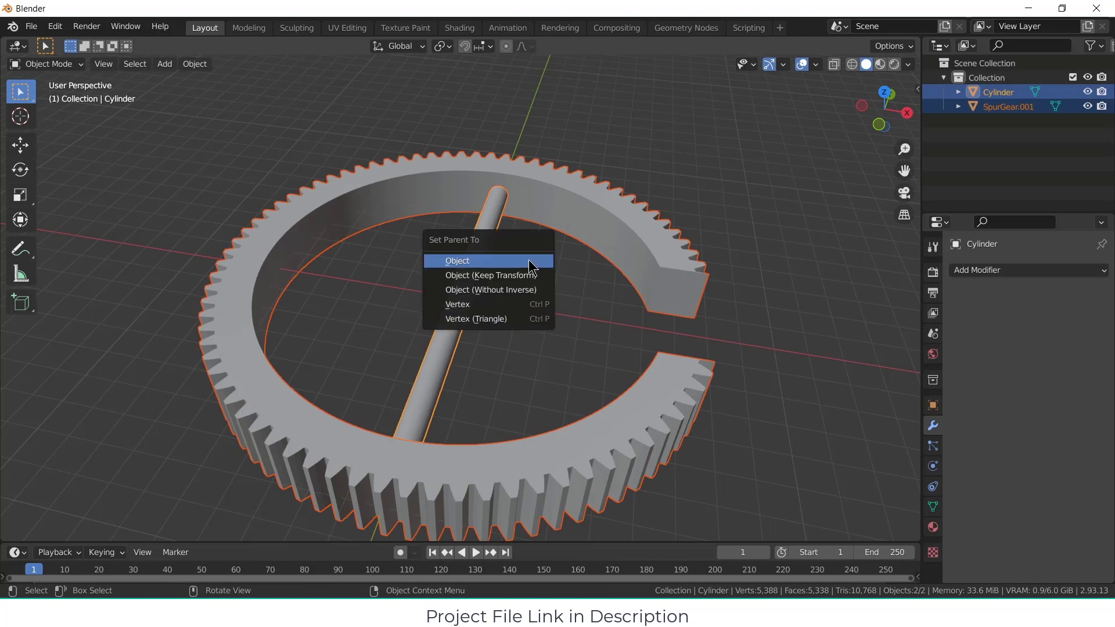
{"action": "left_click", "coordinate": [528, 259]}
Step: Try rotating the rod about the global Y axis to test its parenting with the ring
{"action": "left_click", "coordinate": [479, 281]}
{"action": "key", "text": "r"}
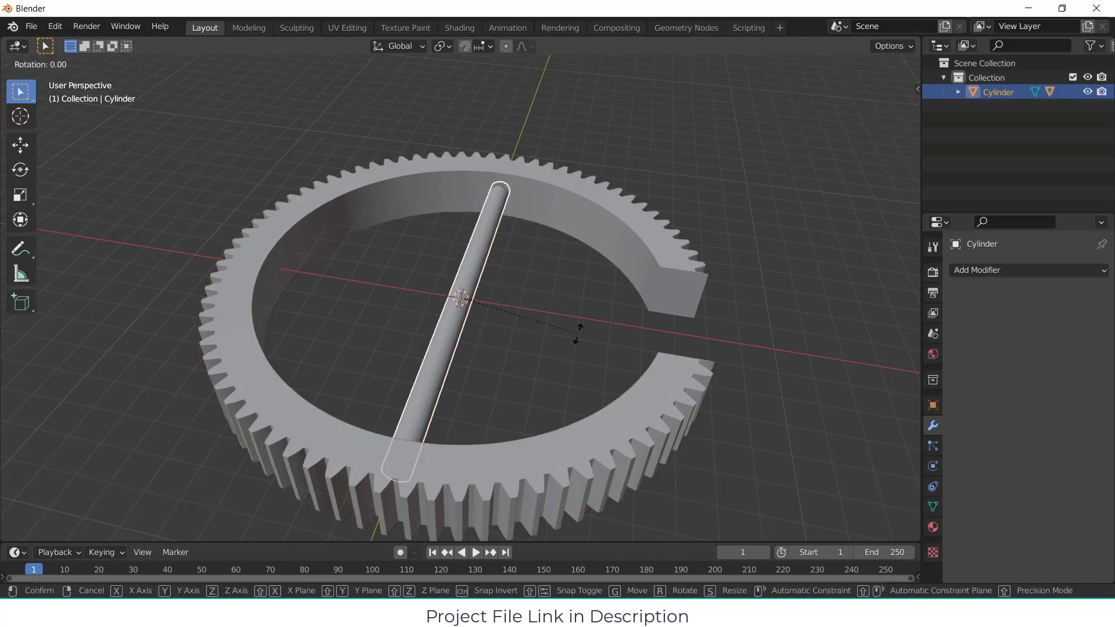
{"action": "key", "text": "y"}
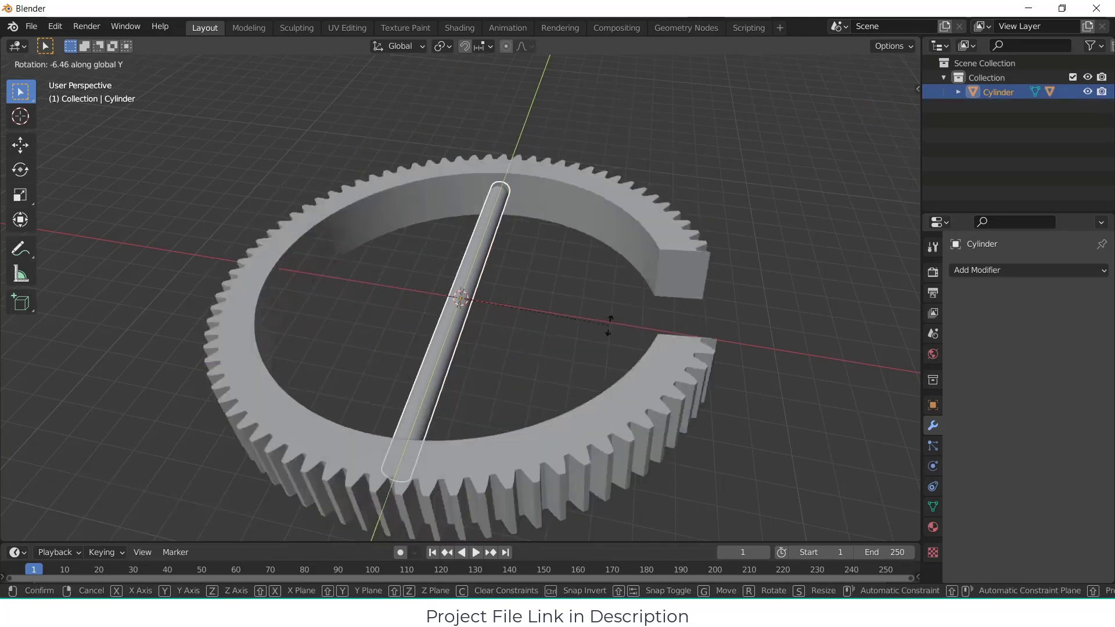
{"action": "right_click", "coordinate": [554, 312]}
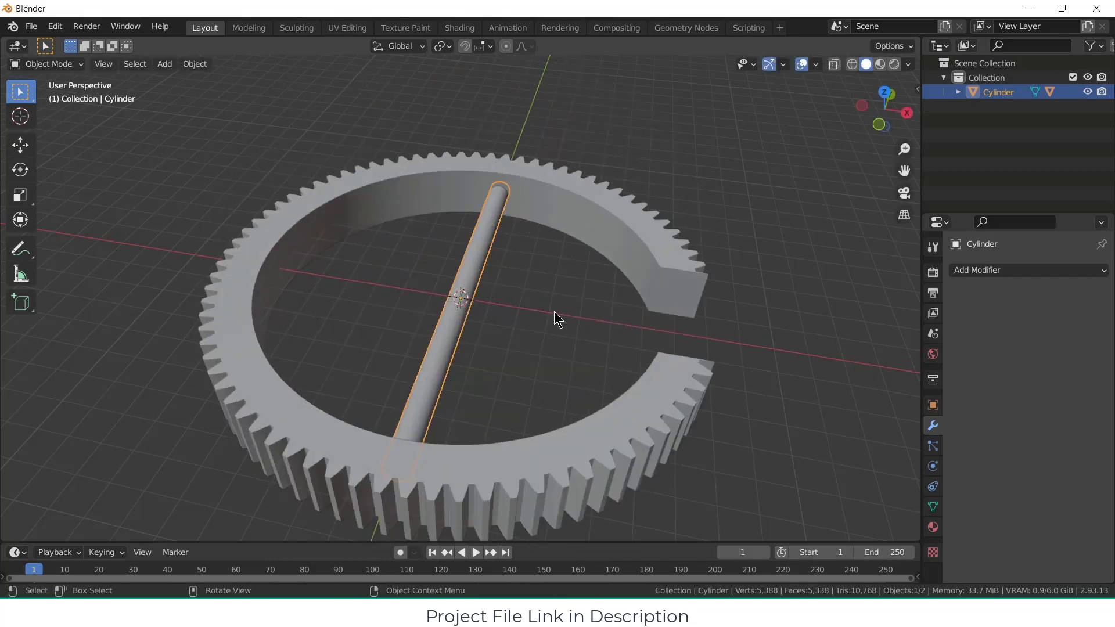
{"action": "left_click", "coordinate": [552, 335]}
Step: Add an external spur gear with GearGenMaster at the ring's centre and set its tooth count (Z) to 15
{"action": "middle_click_drag", "start_coordinate": [294, 158], "coordinate": [501, 225]}
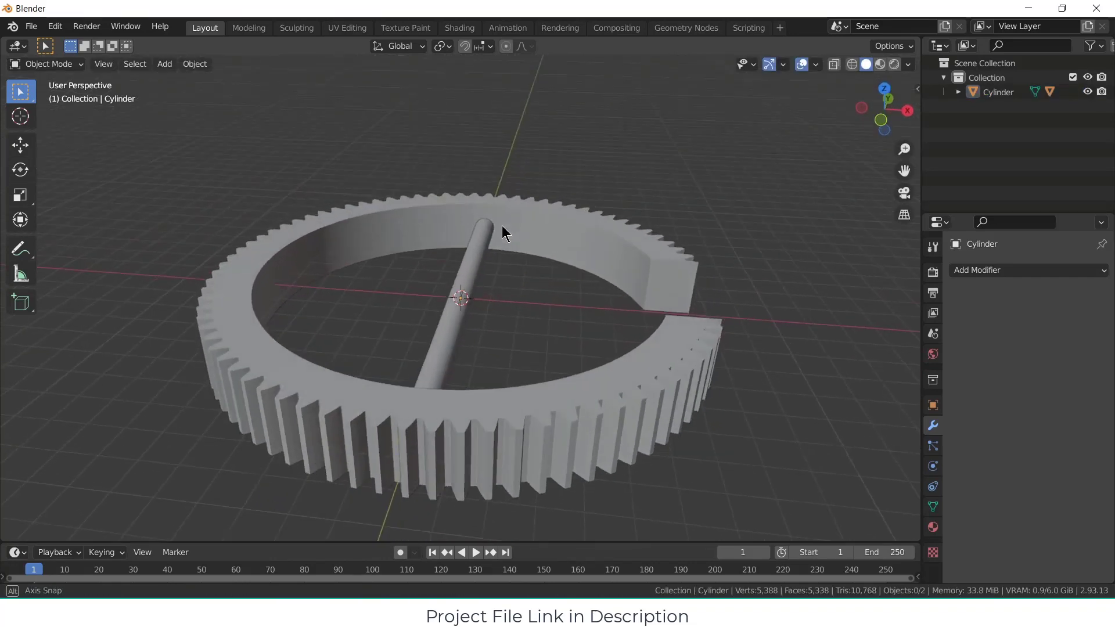
{"action": "left_click", "coordinate": [165, 64]}
{"action": "mouse_move", "coordinate": [174, 83]}
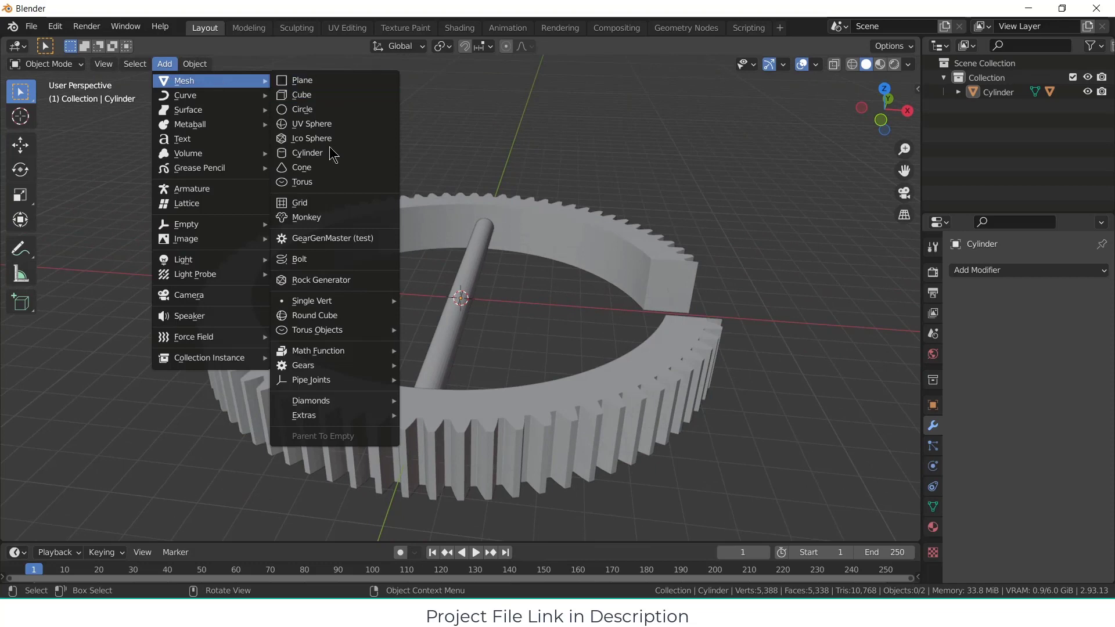
{"action": "left_click", "coordinate": [317, 239]}
{"action": "left_click", "coordinate": [146, 321]}
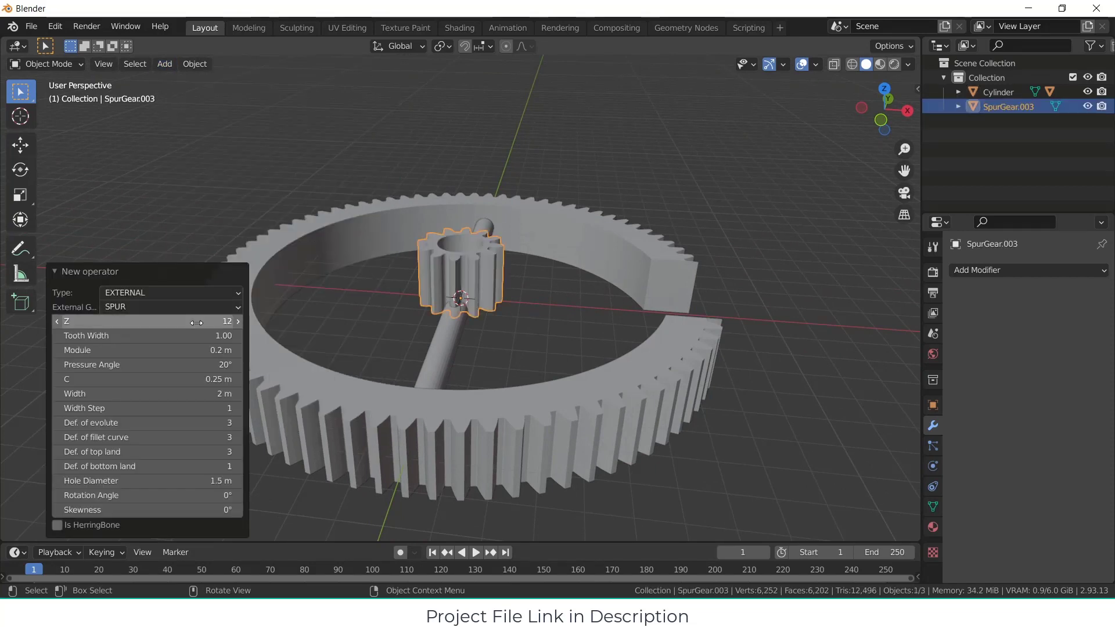
{"action": "type", "text": "17"}
{"action": "key", "text": "Return"}
{"action": "left_click_drag", "start_coordinate": [215, 321], "coordinate": [197, 321]}
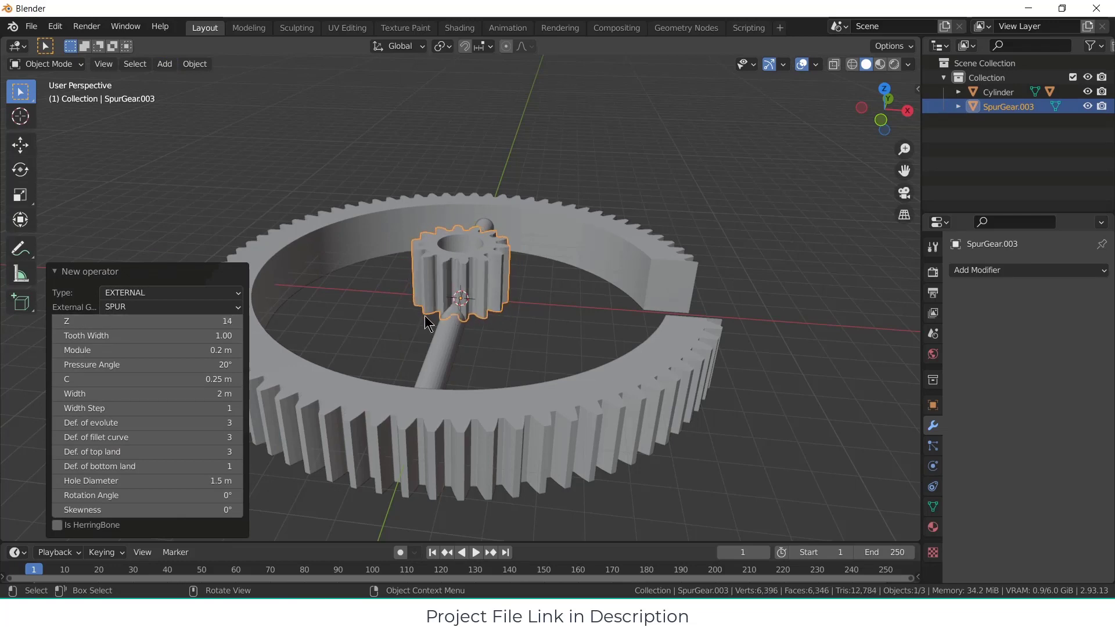
{"action": "left_click", "coordinate": [238, 321]}
{"action": "middle_click_drag", "start_coordinate": [438, 319], "coordinate": [401, 371]}
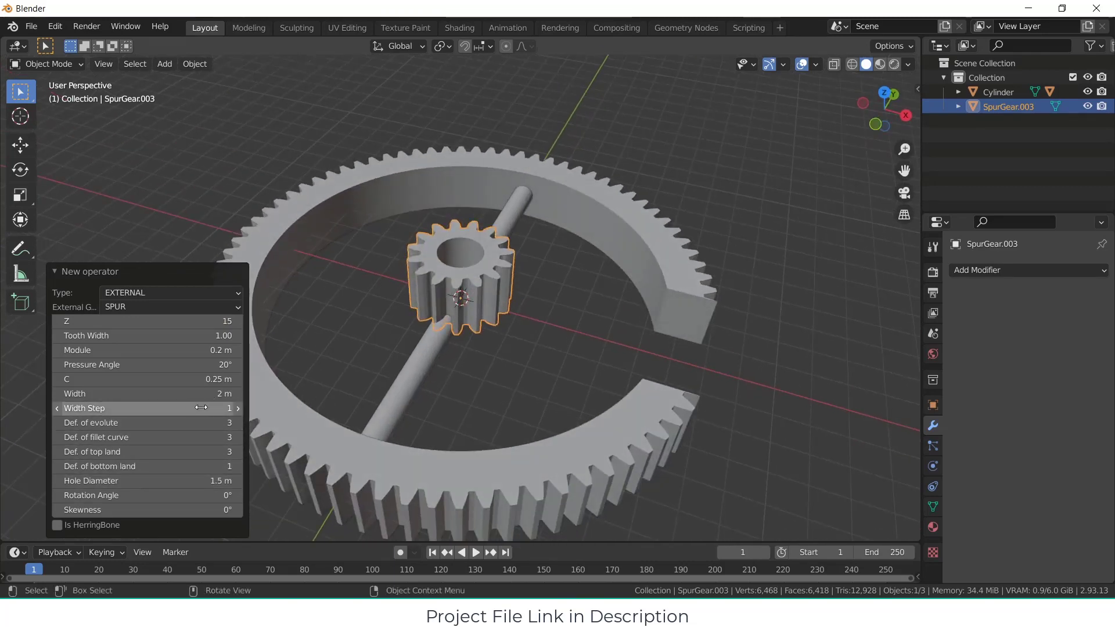
Step: Set the small gear's width to 0.4 m and its hole diameter to 0.87 m so the rod fits through
{"action": "left_click_drag", "start_coordinate": [216, 395], "coordinate": [153, 396]}
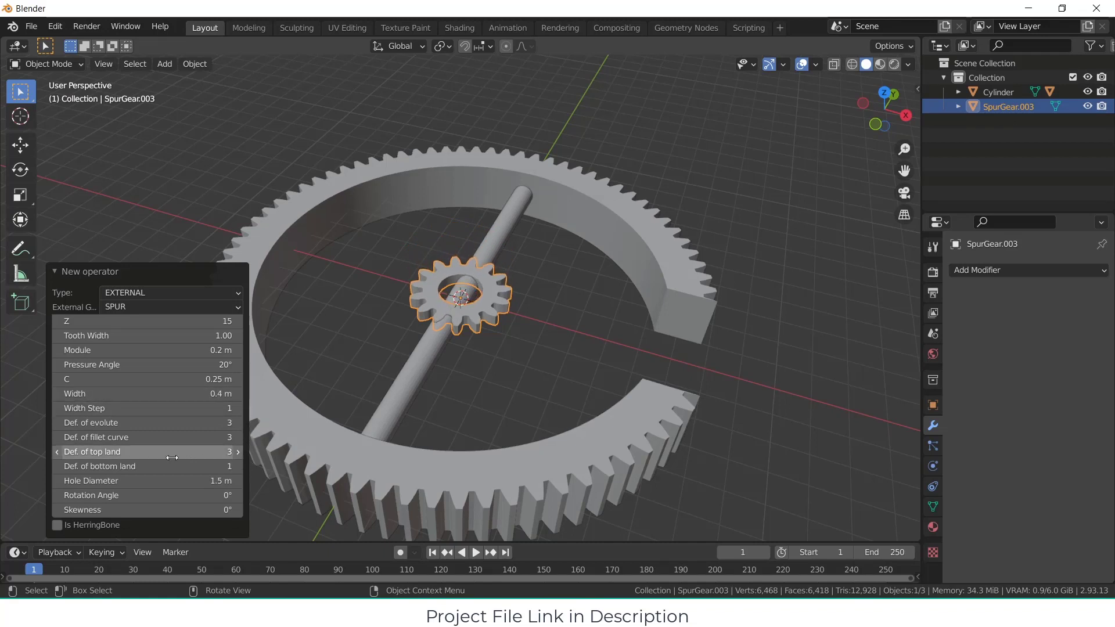
{"action": "left_click", "coordinate": [183, 481]}
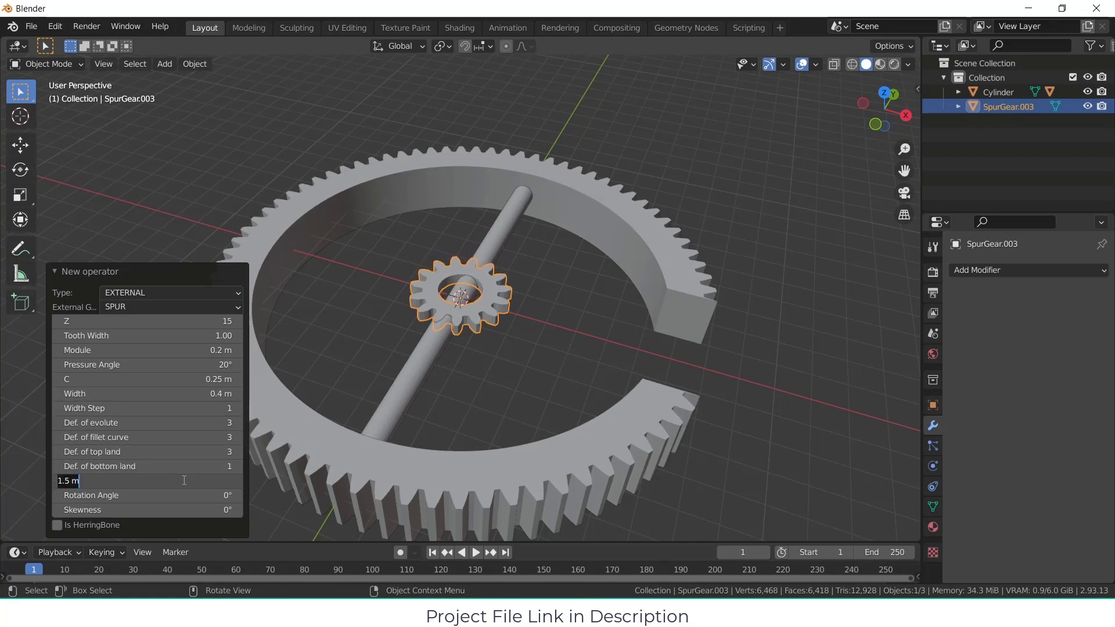
{"action": "key", "text": "Return"}
{"action": "scroll", "coordinate": [459, 301], "scroll_direction": "up", "scroll_amount": 4}
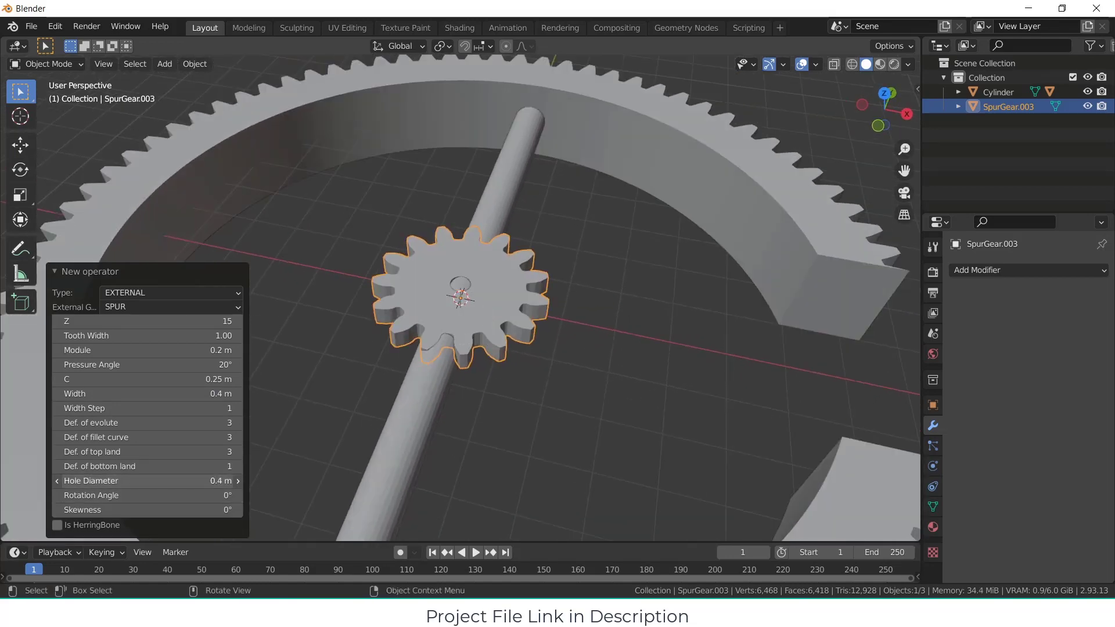
{"action": "left_click_drag", "start_coordinate": [152, 481], "coordinate": [170, 481]}
{"action": "middle_click_drag", "start_coordinate": [516, 299], "coordinate": [515, 322]}
{"action": "left_click", "coordinate": [521, 288]}
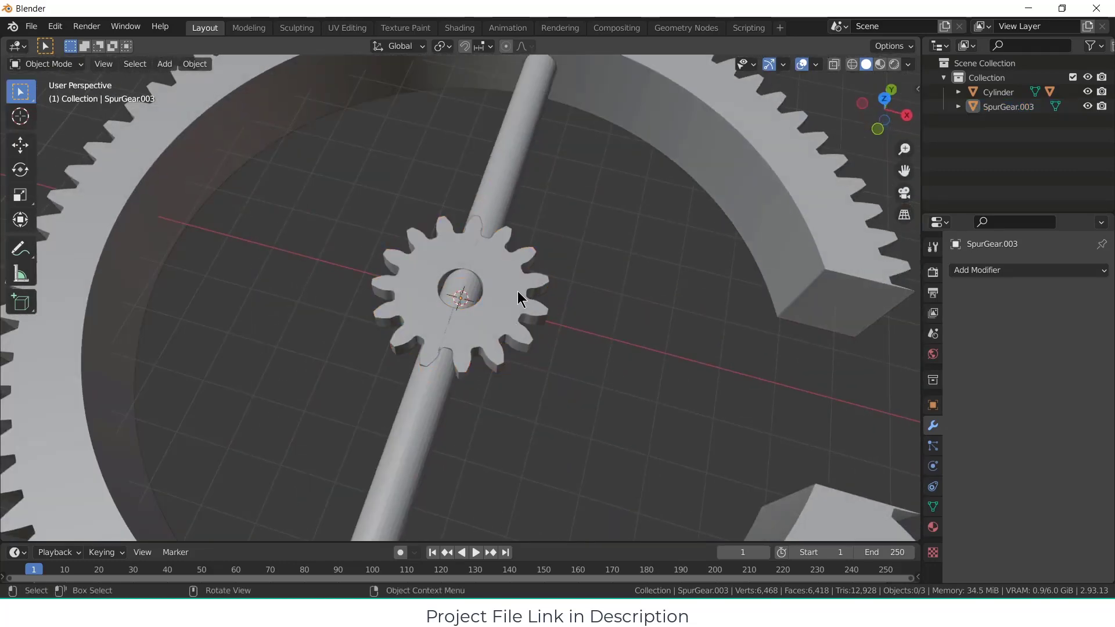
Step: Rotate the small gear 90° about the X axis so its hole lines up with the rod
{"action": "left_click", "coordinate": [516, 293]}
{"action": "type", "text": "r"}
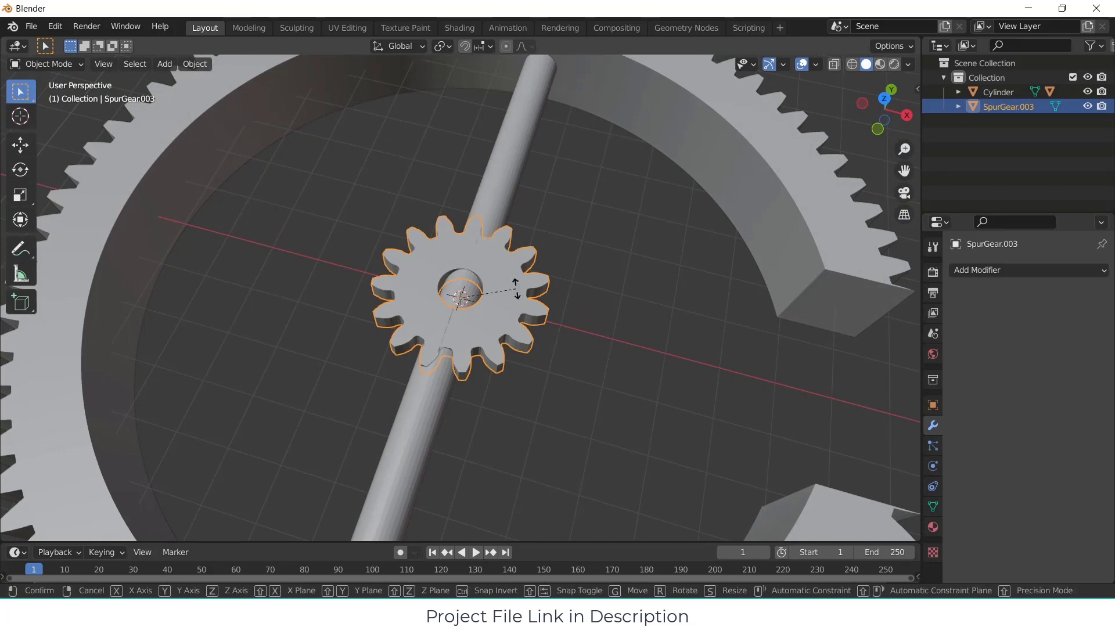
{"action": "type", "text": "x"}
{"action": "type", "text": "90"}
{"action": "key", "text": "Return"}
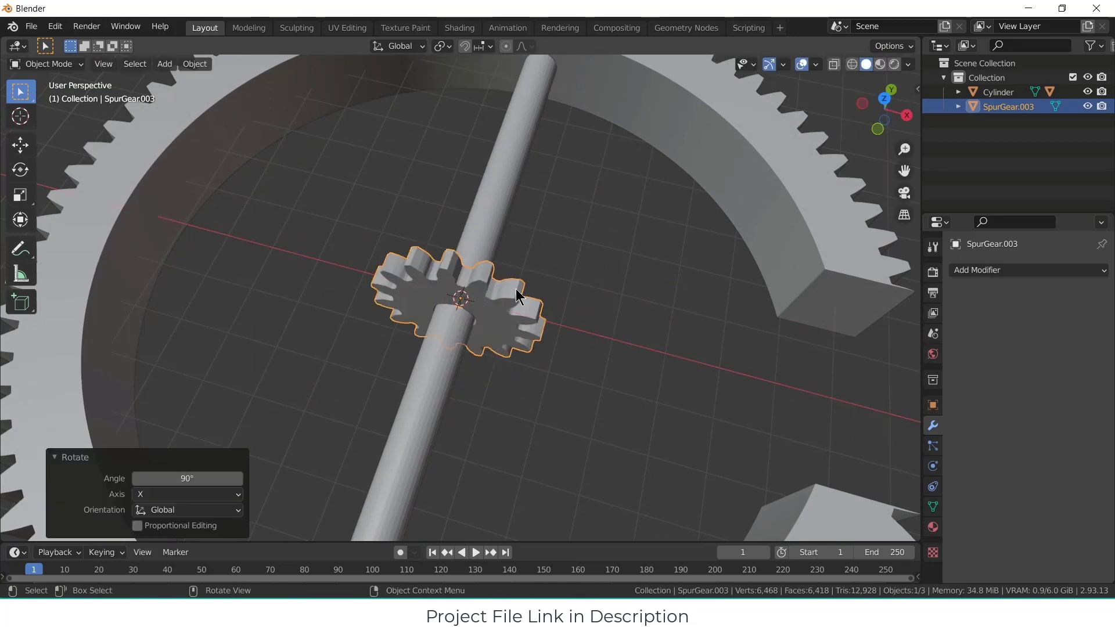
{"action": "scroll", "coordinate": [515, 288], "scroll_direction": "up", "scroll_amount": 2}
{"action": "middle_click_drag", "start_coordinate": [511, 281], "coordinate": [477, 290]}
{"action": "left_click", "coordinate": [565, 339]}
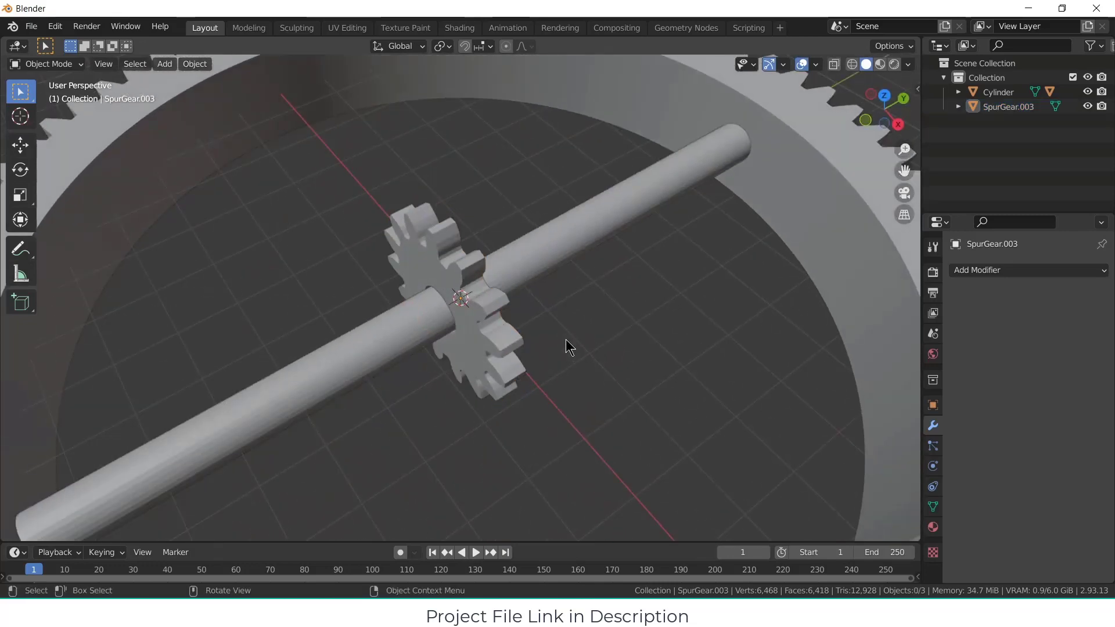
Step: Move the small gear along the Y axis so it sits on the rod, away from the ring's centre
{"action": "left_click", "coordinate": [503, 318]}
{"action": "scroll", "coordinate": [562, 344], "scroll_direction": "down", "scroll_amount": 4}
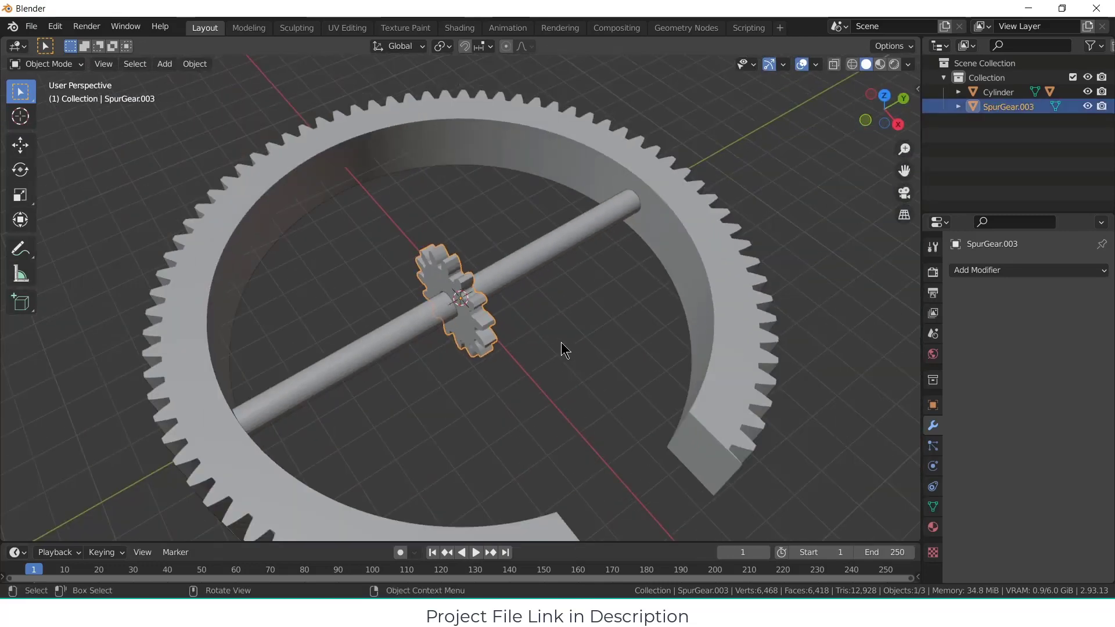
{"action": "key", "text": "g"}
{"action": "key", "text": "x"}
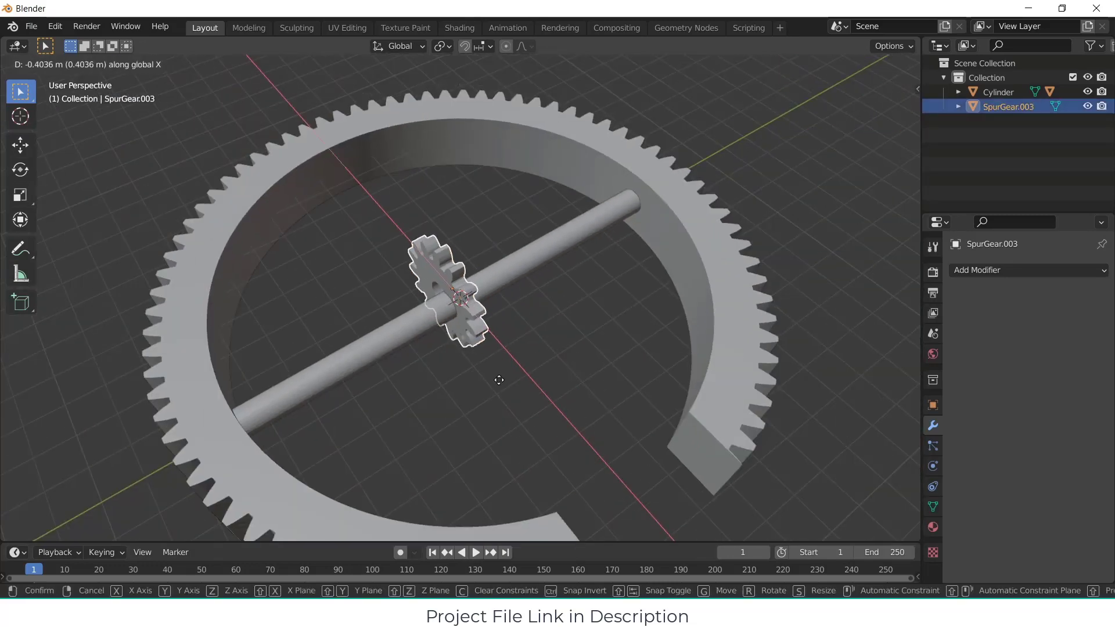
{"action": "key", "text": "y"}
{"action": "left_click", "coordinate": [498, 381]}
Step: Generate a second GearGenMaster spur gear mating with the small gear on the rod, with 14 teeth
{"action": "middle_click_drag", "start_coordinate": [497, 382], "coordinate": [611, 343]}
{"action": "left_click", "coordinate": [447, 322]}
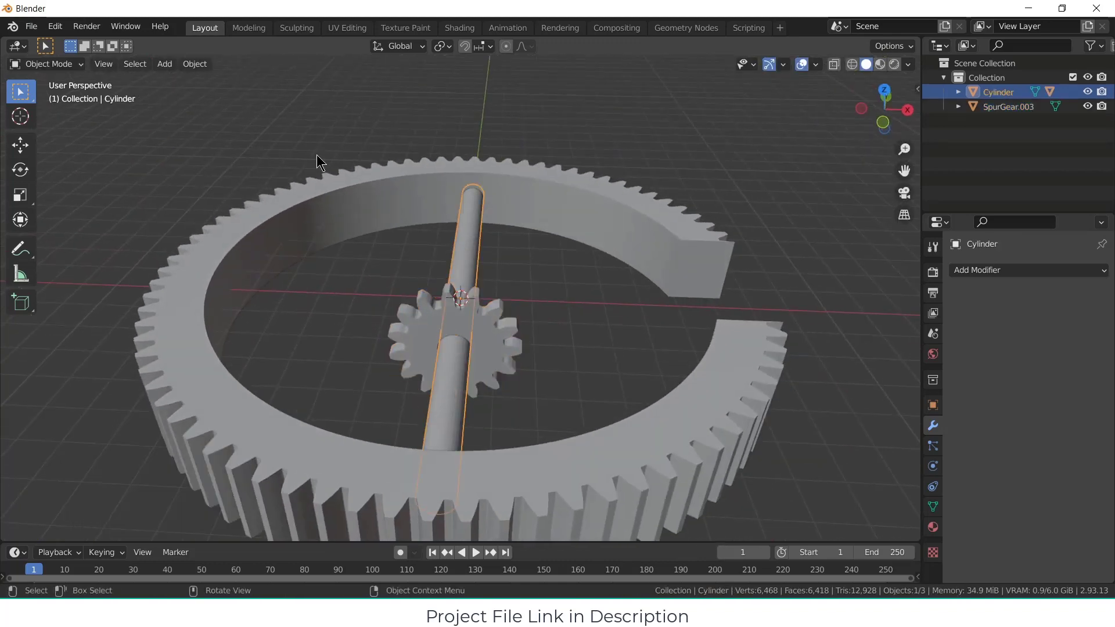
{"action": "left_click", "coordinate": [471, 321]}
{"action": "left_click", "coordinate": [164, 64]}
{"action": "mouse_move", "coordinate": [189, 81]}
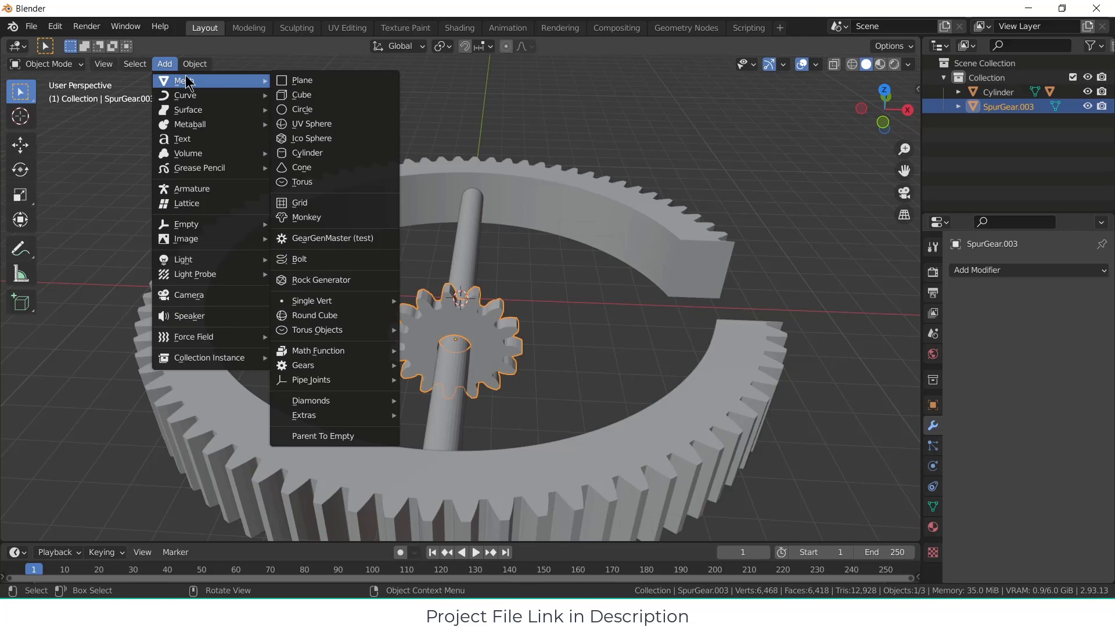
{"action": "left_click", "coordinate": [319, 251]}
{"action": "middle_click_drag", "start_coordinate": [601, 367], "coordinate": [457, 363]}
{"action": "left_click", "coordinate": [237, 380]}
{"action": "left_click", "coordinate": [238, 379]}
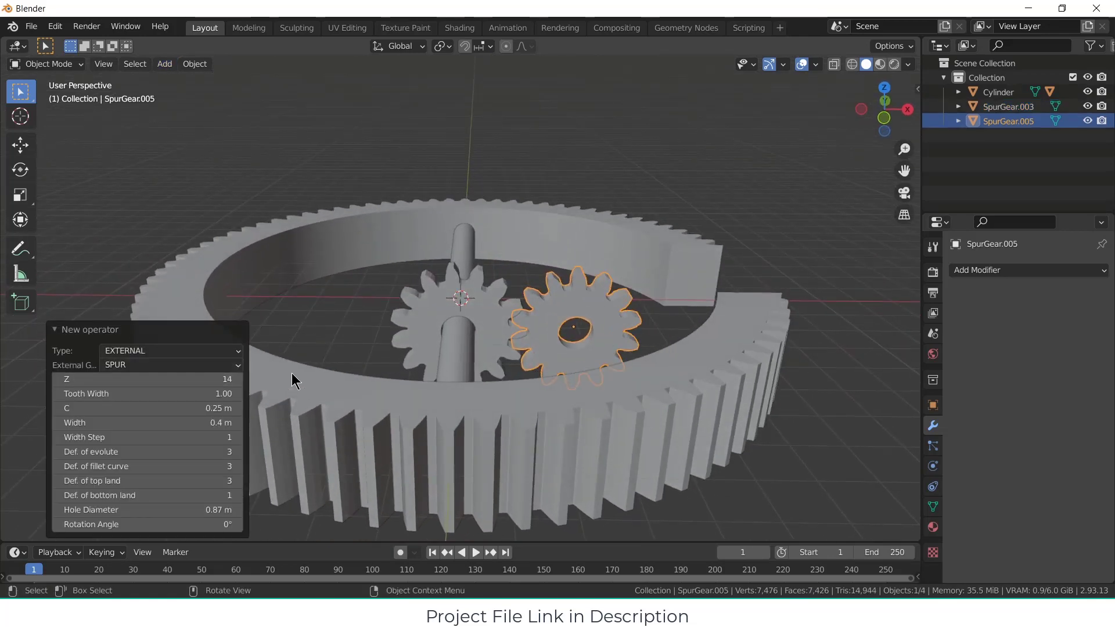
Step: Move the 14-tooth gear about -5.91 m along the X axis to the opposite side of the rod's gear
{"action": "left_click", "coordinate": [611, 329]}
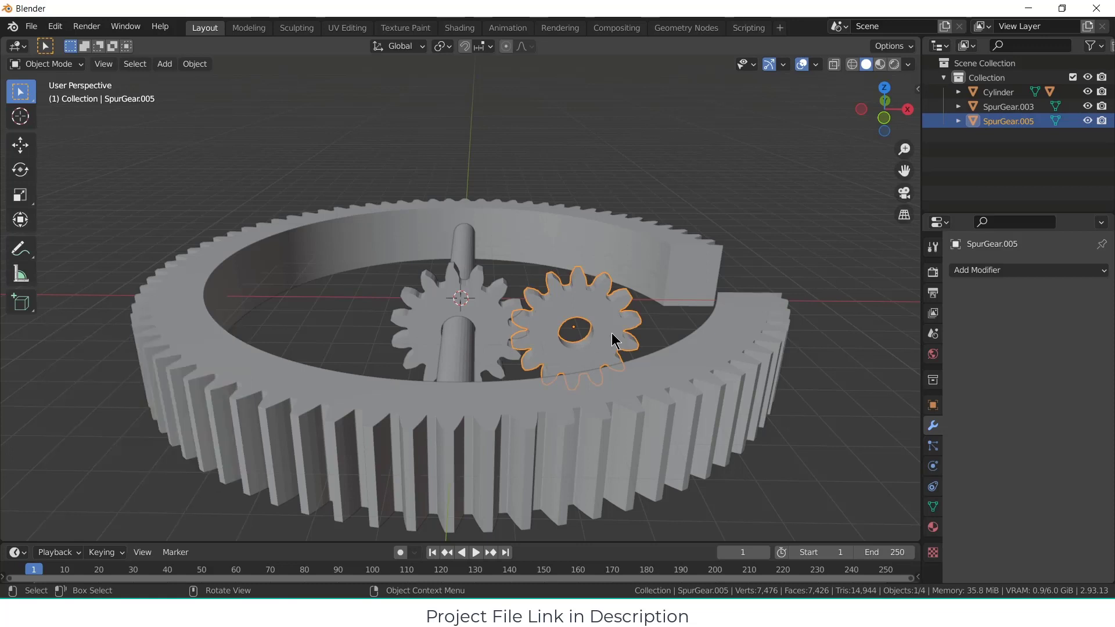
{"action": "key", "text": "g"}
{"action": "key", "text": "x"}
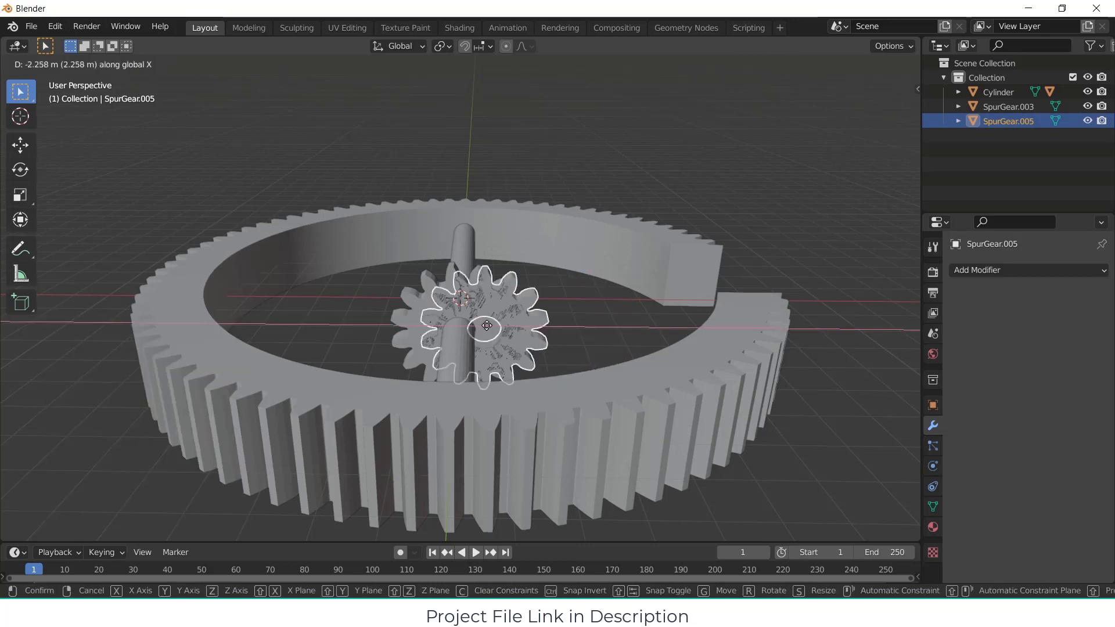
{"action": "left_click", "coordinate": [379, 322]}
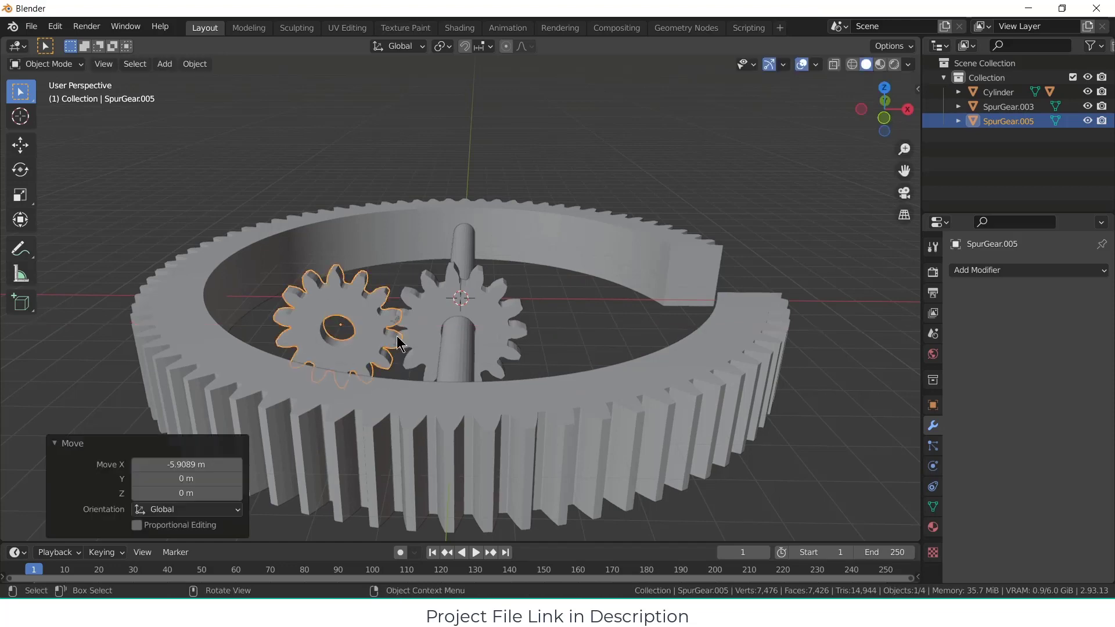
Step: Show the model in wireframe from the front and rotate the 14-tooth gear -13° about Y to align its teeth with its neighbour
{"action": "middle_click_drag", "start_coordinate": [397, 339], "coordinate": [351, 356]}
{"action": "key", "text": "KP_1"}
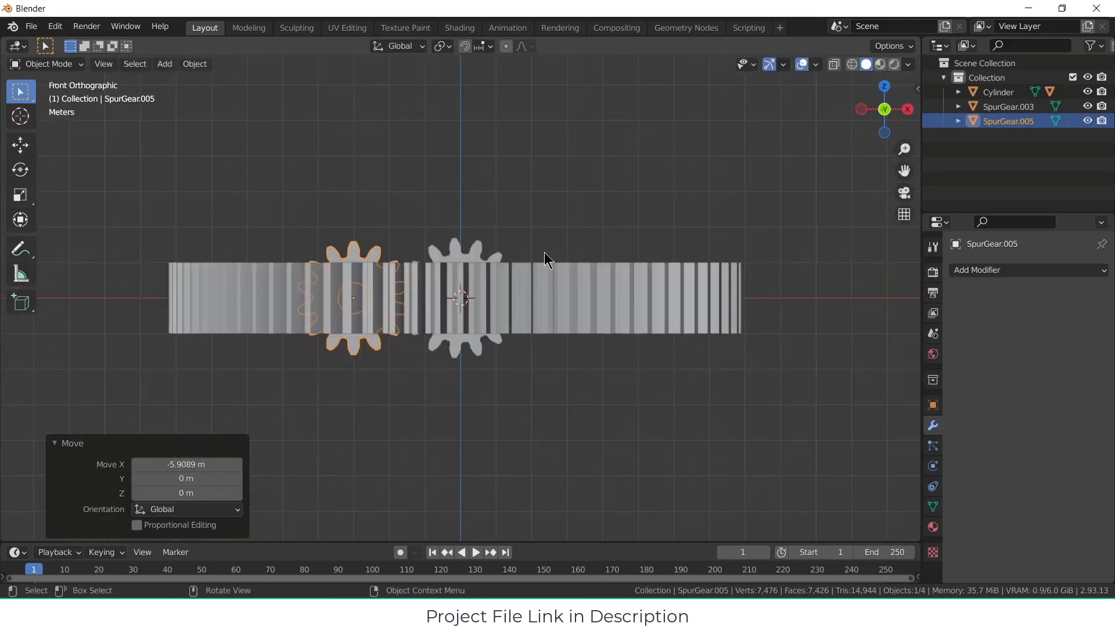
{"action": "left_click", "coordinate": [834, 64]}
{"action": "left_click", "coordinate": [852, 64]}
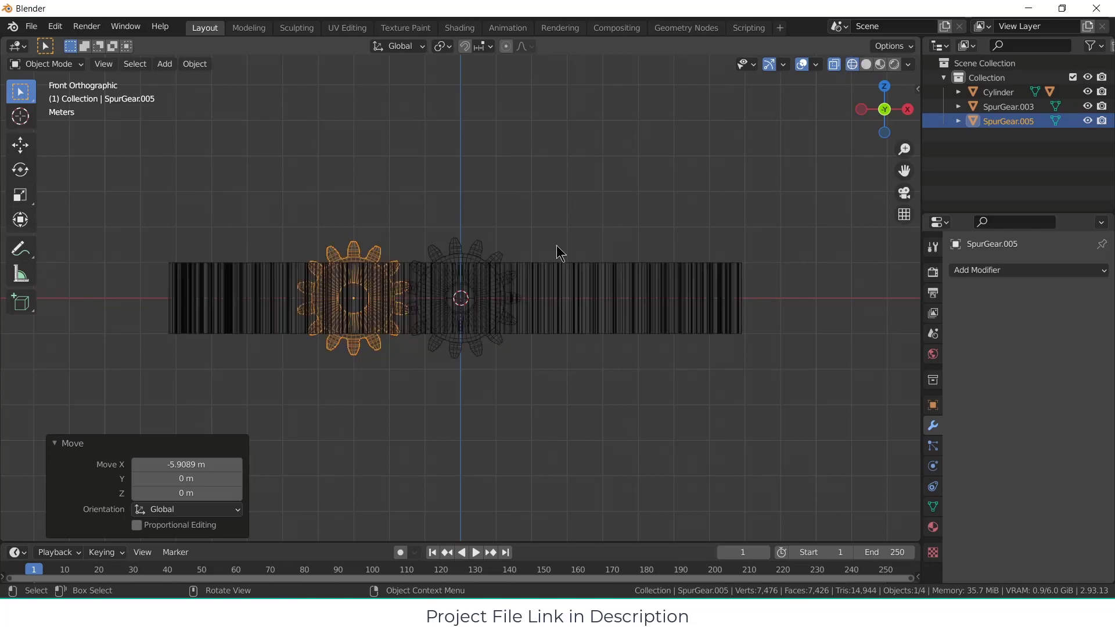
{"action": "scroll", "coordinate": [540, 262], "scroll_direction": "up", "scroll_amount": 3}
{"action": "scroll", "coordinate": [323, 270], "scroll_direction": "up", "scroll_amount": 2}
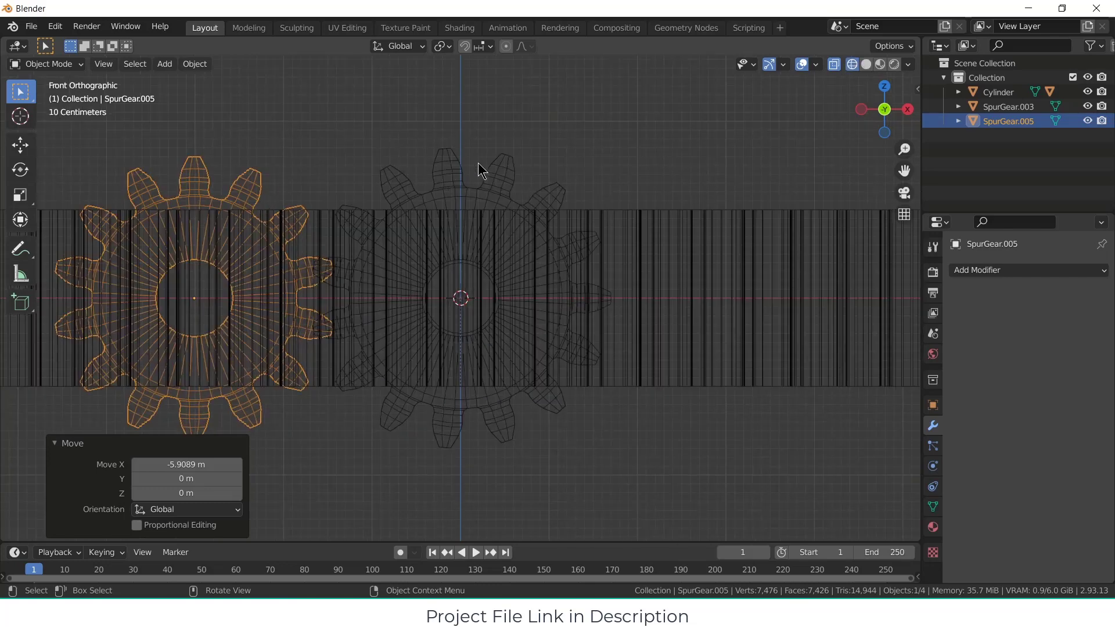
{"action": "key", "text": "r"}
{"action": "key", "text": "z"}
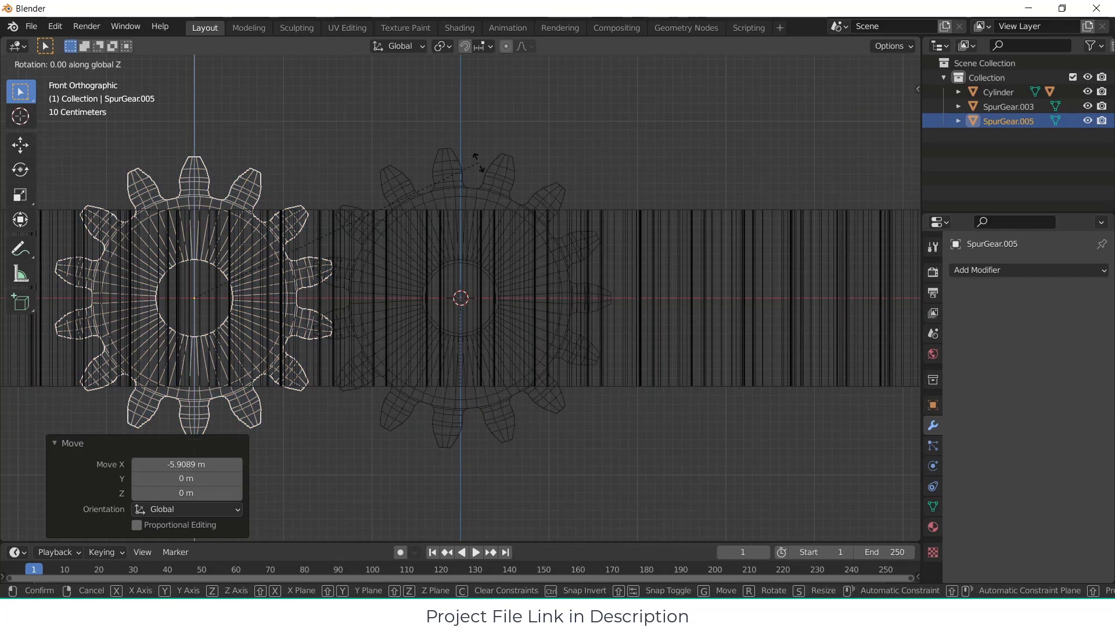
{"action": "key", "text": "y"}
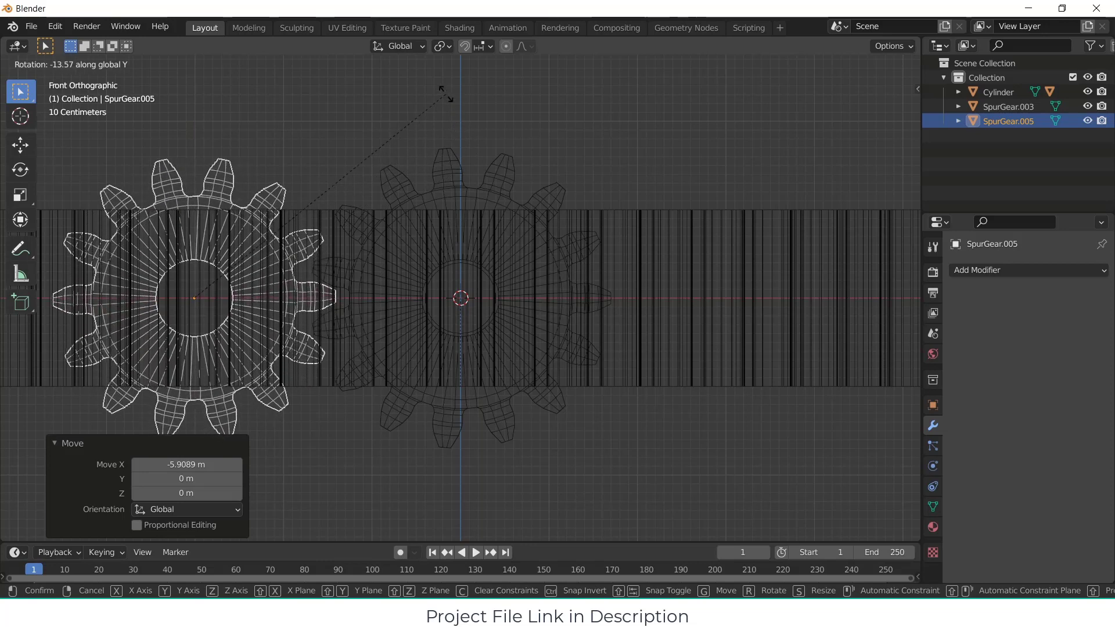
{"action": "left_click", "coordinate": [445, 97]}
Step: Move the 14-tooth gear about 0.08 m along X so its teeth mesh with the rod's gear
{"action": "scroll", "coordinate": [269, 294], "scroll_direction": "up", "scroll_amount": 3}
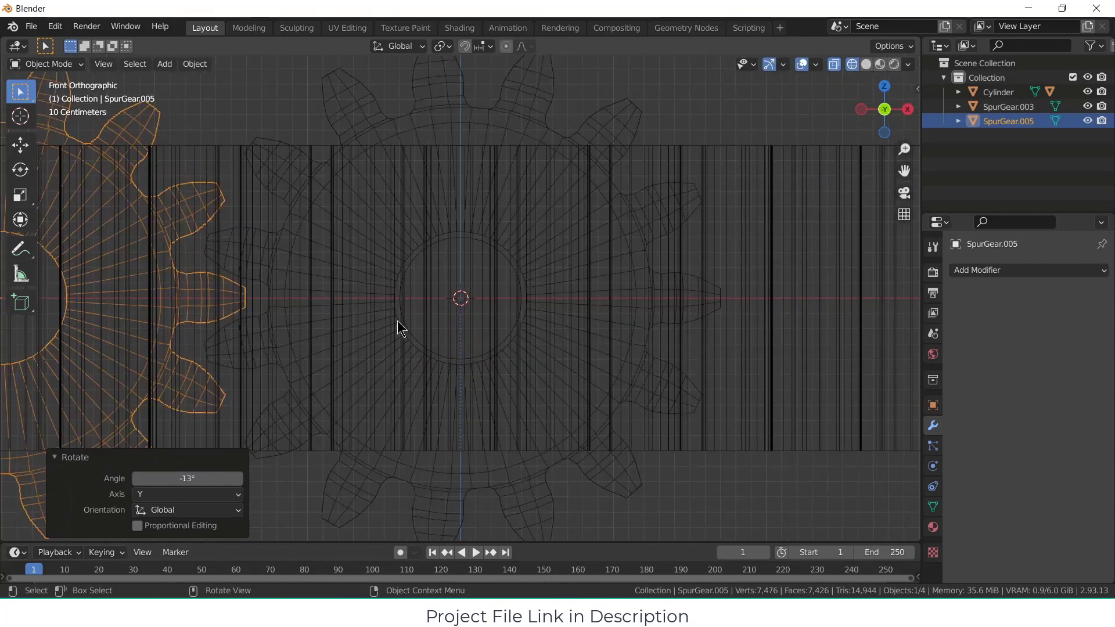
{"action": "key", "text": "g"}
{"action": "key", "text": "x"}
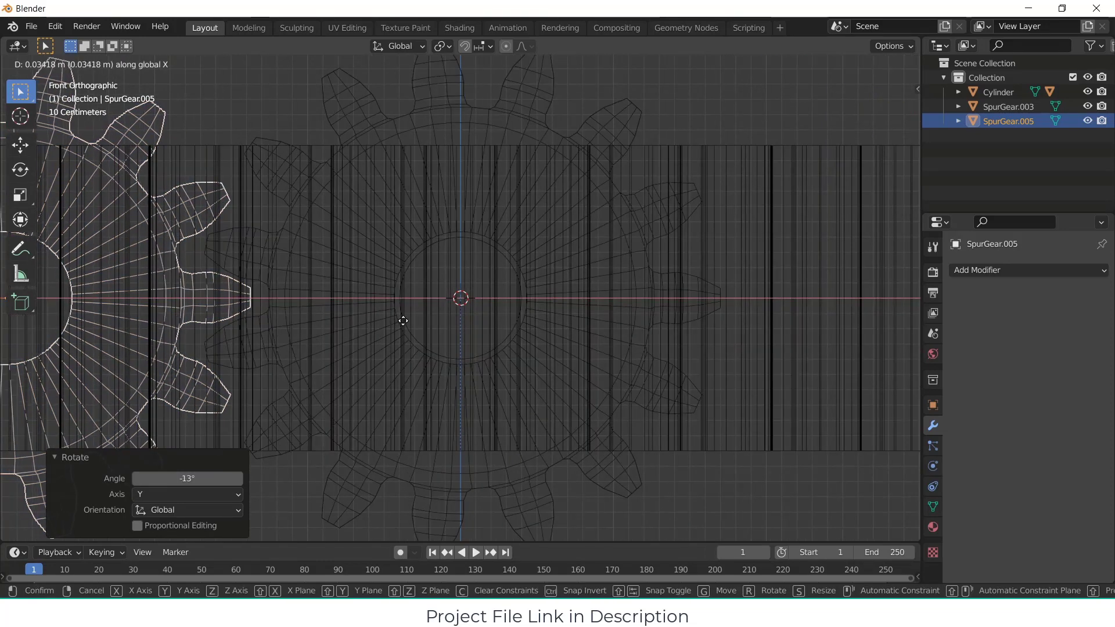
{"action": "left_click", "coordinate": [410, 322]}
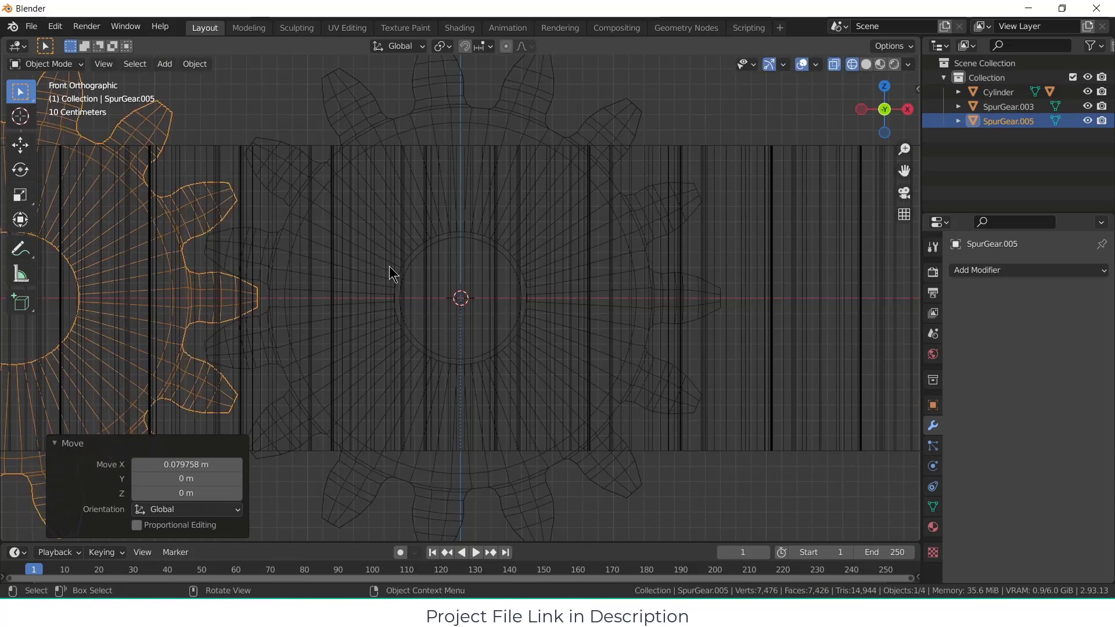
{"action": "middle_click_drag", "start_coordinate": [391, 271], "coordinate": [406, 214]}
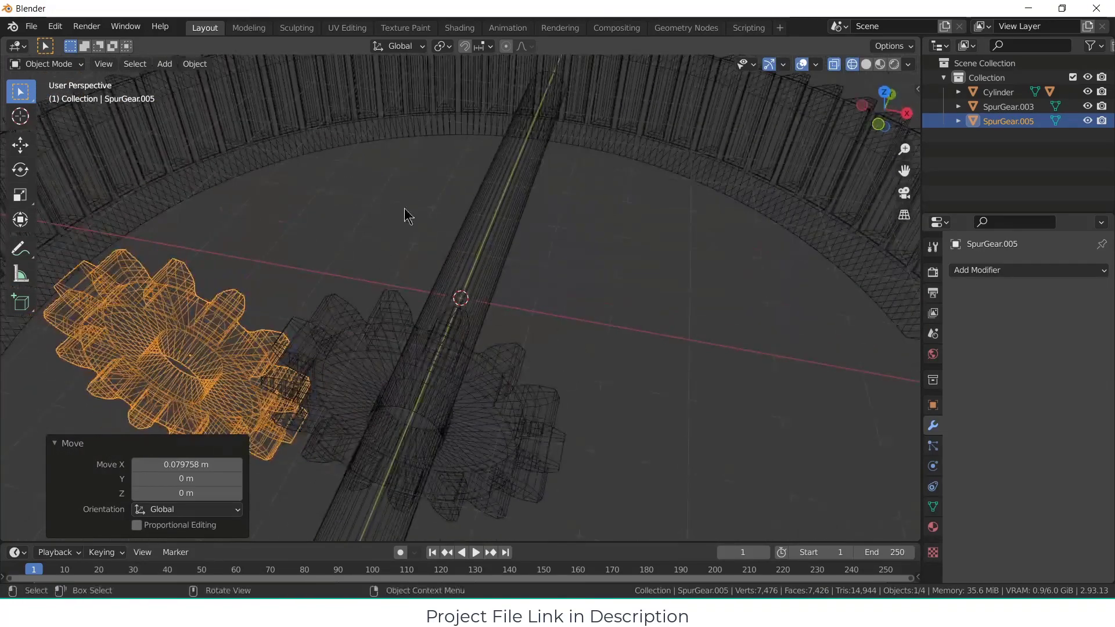
Step: Return the model to solid display without see-through, then shade the central rod smooth with Auto Smooth at 30°
{"action": "left_click", "coordinate": [705, 268]}
{"action": "left_click", "coordinate": [866, 64]}
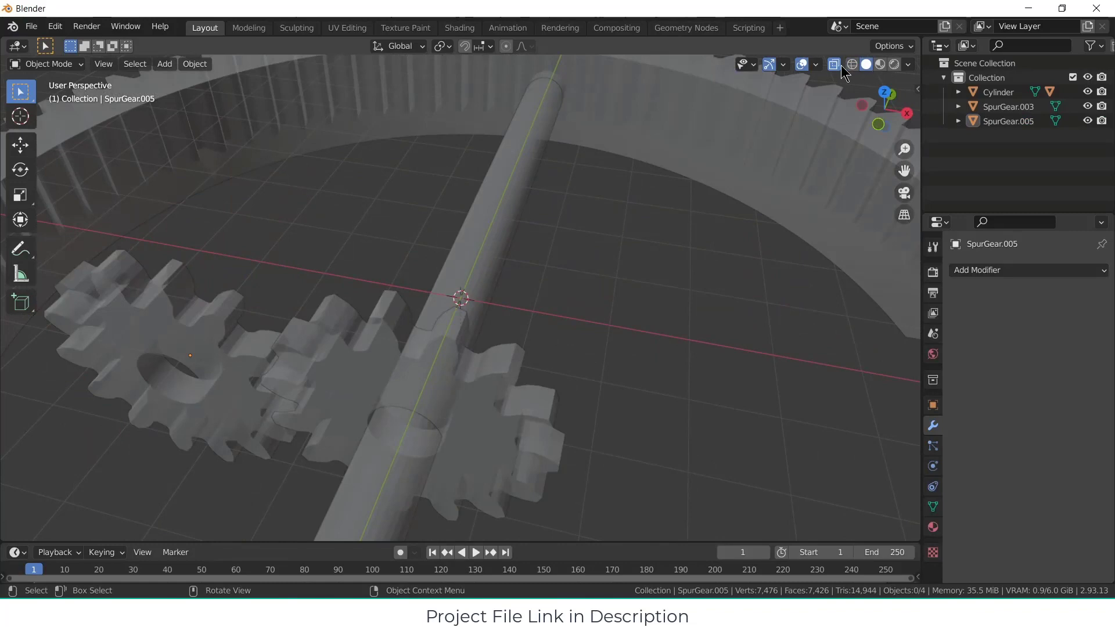
{"action": "scroll", "coordinate": [535, 385], "scroll_direction": "down", "scroll_amount": 4}
{"action": "left_click", "coordinate": [405, 420]}
{"action": "right_click", "coordinate": [405, 420]}
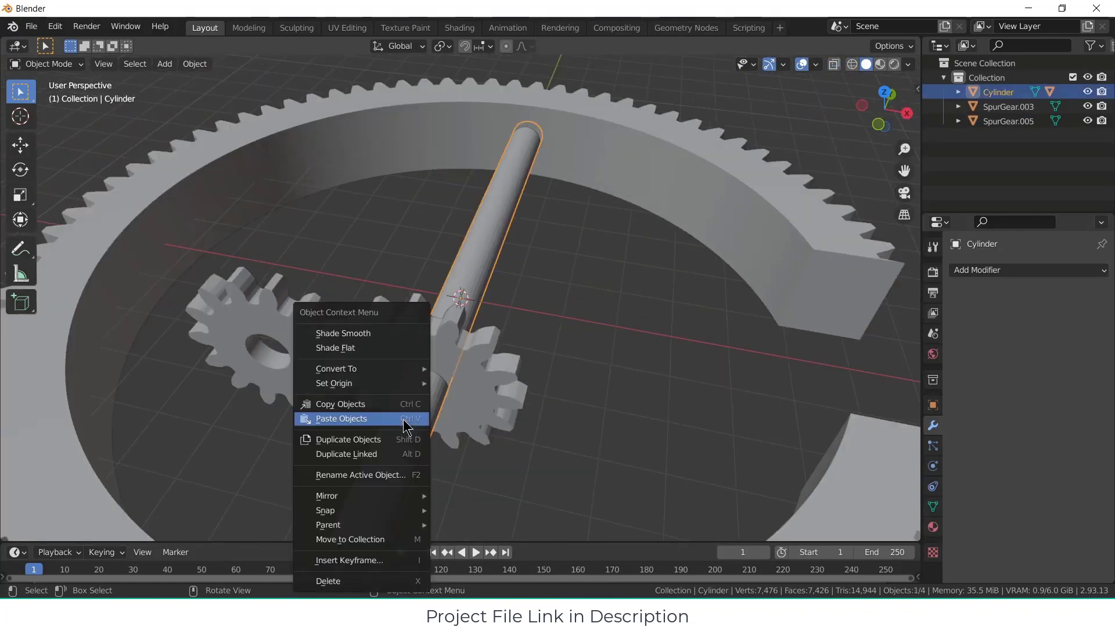
{"action": "left_click", "coordinate": [395, 340]}
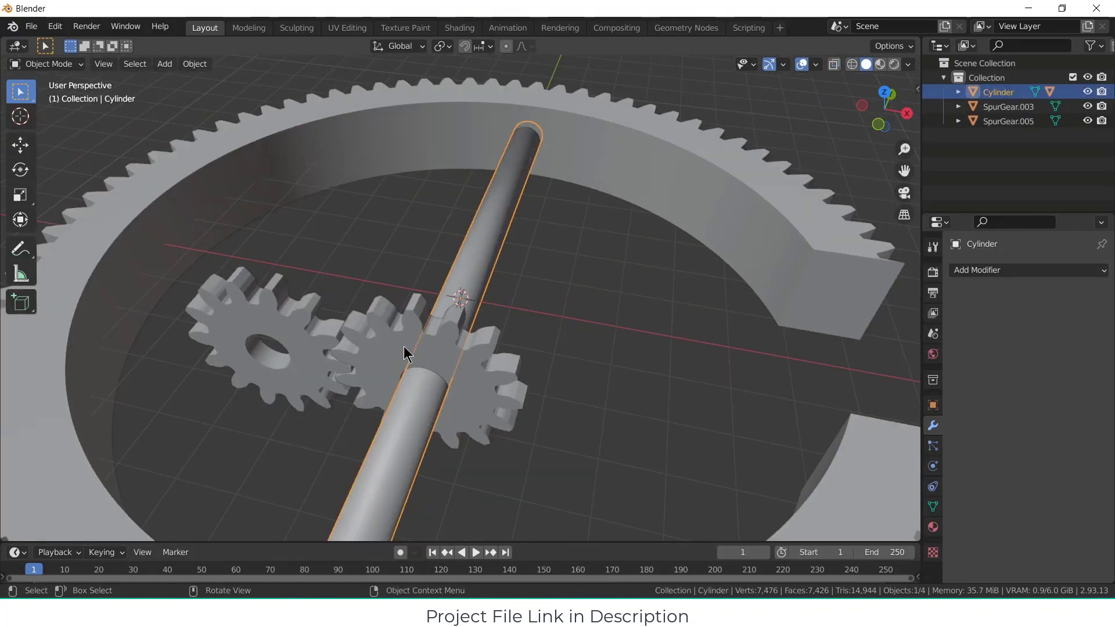
{"action": "left_click", "coordinate": [560, 401]}
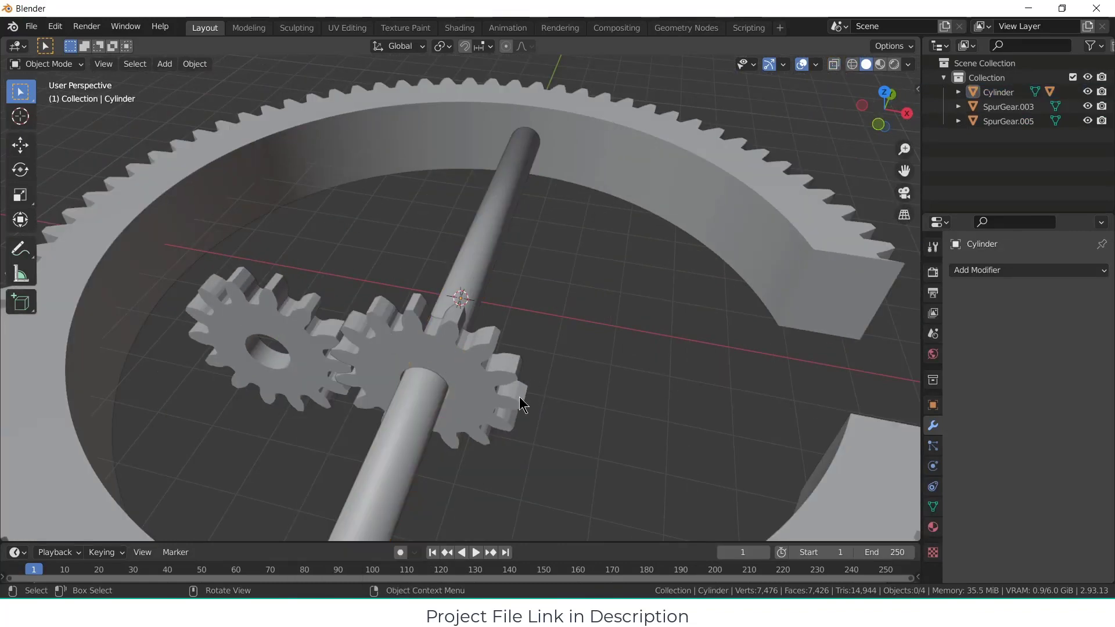
{"action": "left_click", "coordinate": [933, 507]}
{"action": "left_click", "coordinate": [984, 521]}
{"action": "left_click", "coordinate": [1015, 540]}
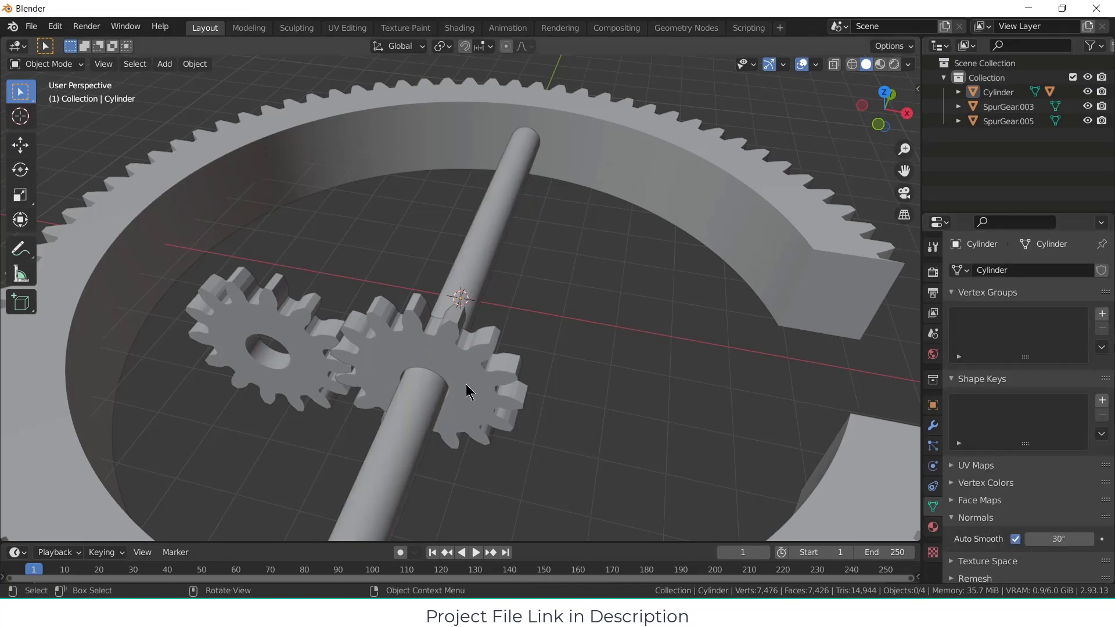
Step: Shade both small spur gears smooth and enable Auto Smooth at 30° on each of them
{"action": "left_click", "coordinate": [436, 356]}
{"action": "left_click", "coordinate": [294, 328], "text": "shift"}
{"action": "right_click", "coordinate": [294, 328]}
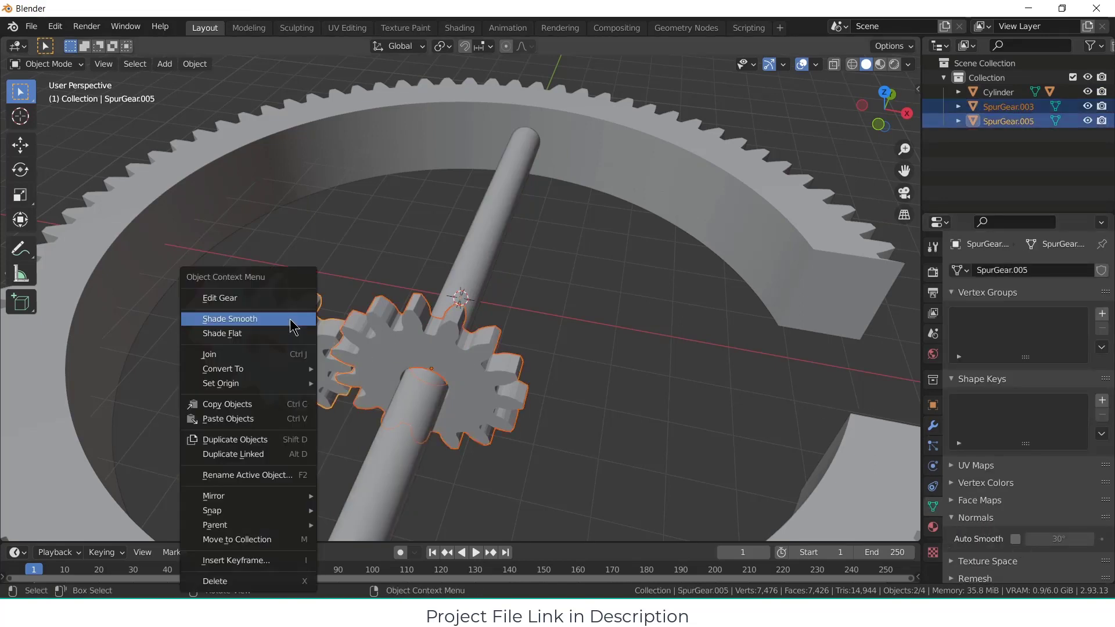
{"action": "left_click", "coordinate": [292, 326]}
{"action": "left_click", "coordinate": [1016, 538]}
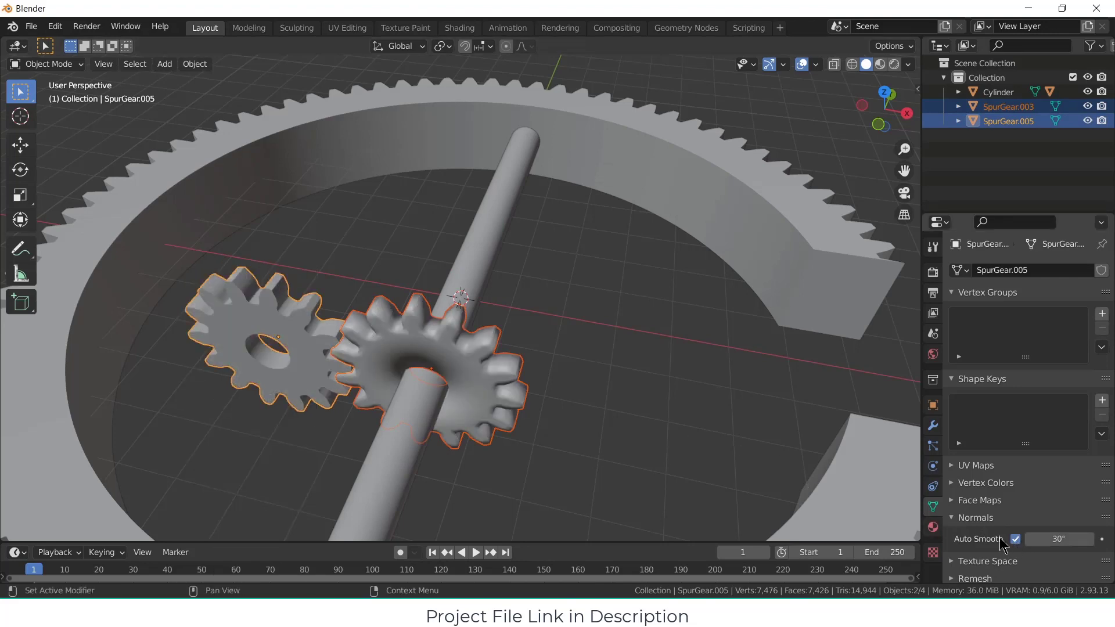
{"action": "left_click", "coordinate": [489, 378]}
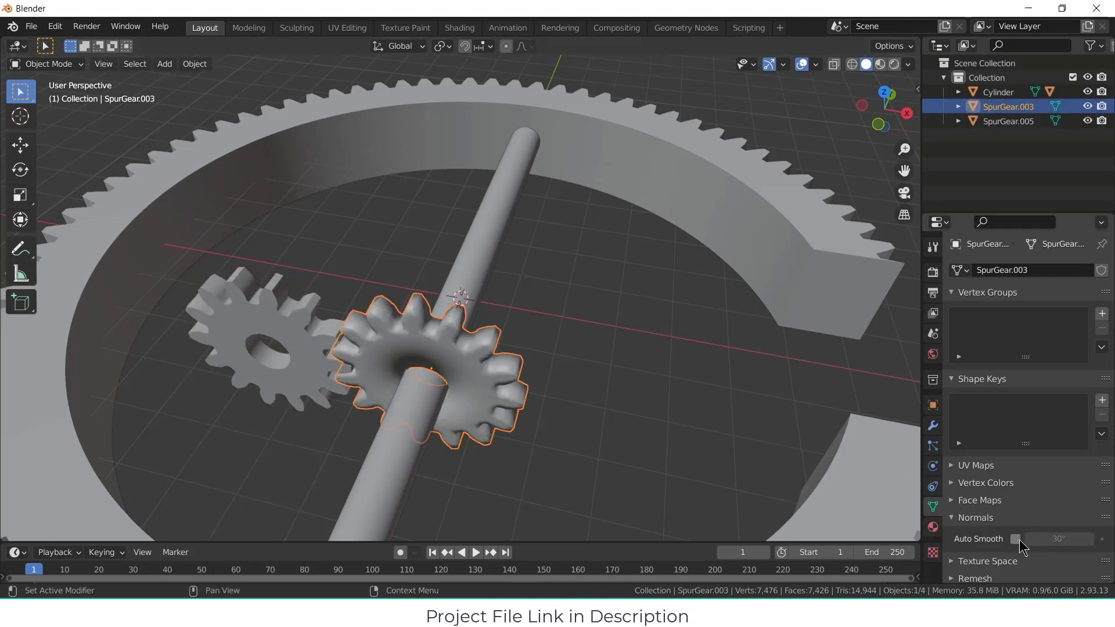
{"action": "left_click", "coordinate": [1016, 539]}
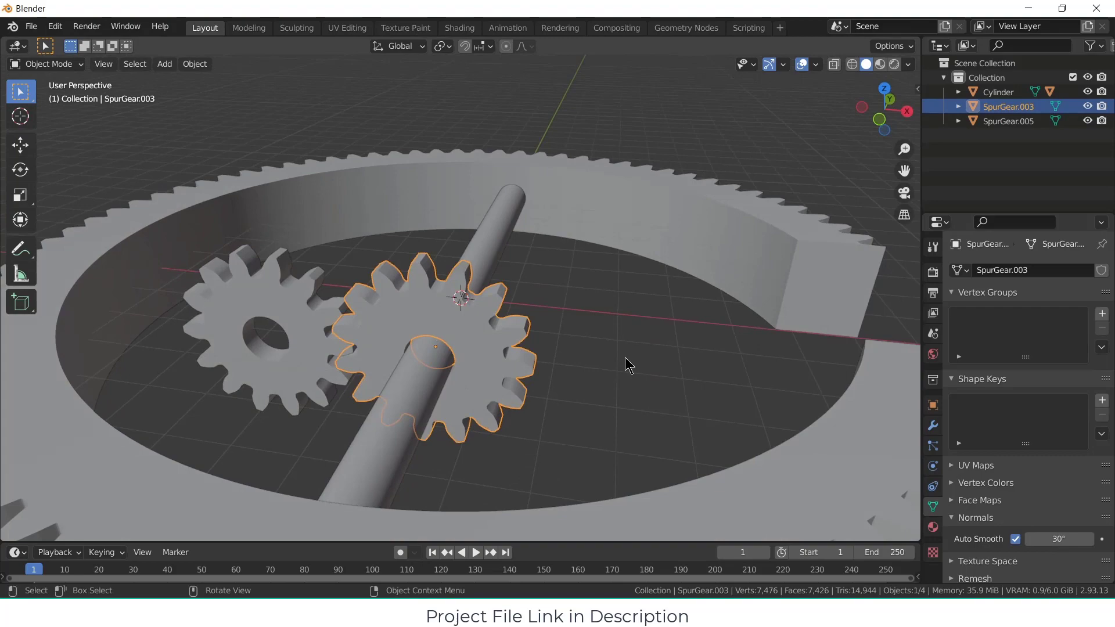
{"action": "left_click", "coordinate": [622, 354]}
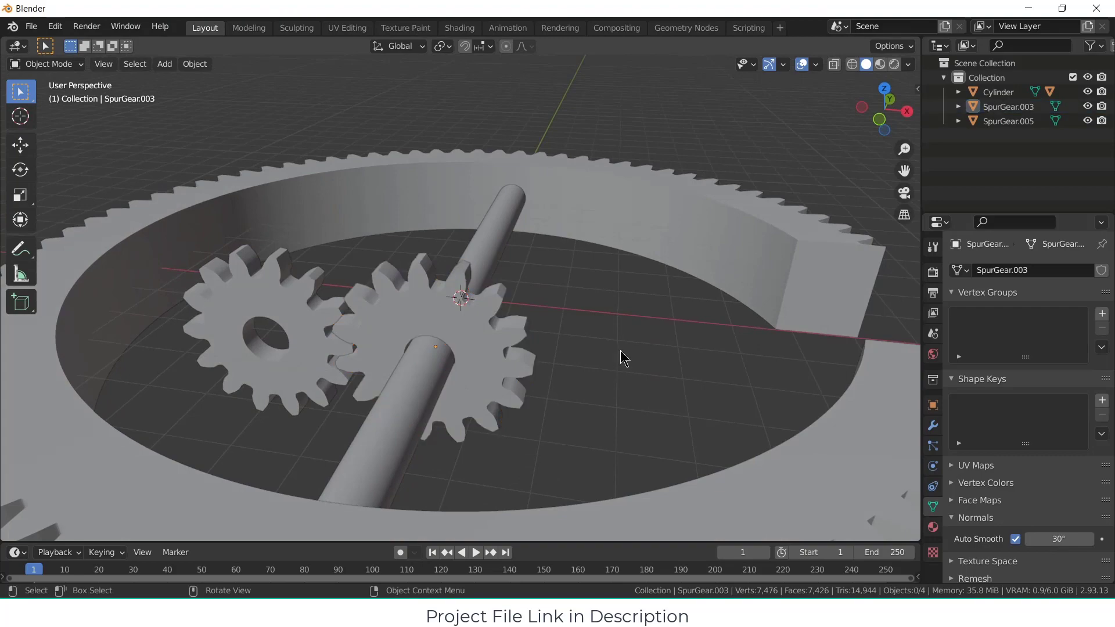
Step: Parent the central rod to the small gear mounted on it, using the Object parent type
{"action": "mouse_move", "coordinate": [620, 354]}
{"action": "middle_mouse_down"}
{"action": "mouse_move", "coordinate": [506, 392]}
{"action": "mouse_move", "coordinate": [561, 421]}
{"action": "mouse_move", "coordinate": [525, 391]}
{"action": "mouse_move", "coordinate": [563, 399]}
{"action": "mouse_move", "coordinate": [616, 357]}
{"action": "mouse_move", "coordinate": [537, 368]}
{"action": "mouse_move", "coordinate": [567, 386]}
{"action": "mouse_move", "coordinate": [435, 374]}
{"action": "mouse_move", "coordinate": [564, 375]}
{"action": "mouse_move", "coordinate": [653, 353]}
{"action": "mouse_move", "coordinate": [627, 366]}
{"action": "mouse_move", "coordinate": [636, 357]}
{"action": "middle_mouse_up"}
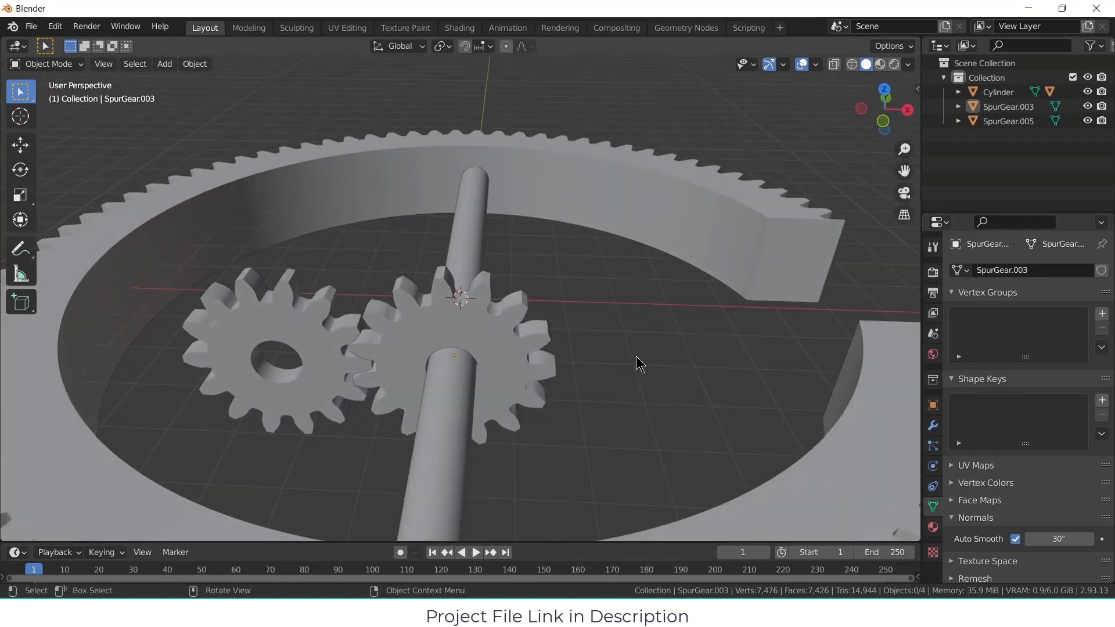
{"action": "left_click", "coordinate": [499, 347]}
{"action": "middle_click_drag", "start_coordinate": [500, 347], "coordinate": [522, 261]}
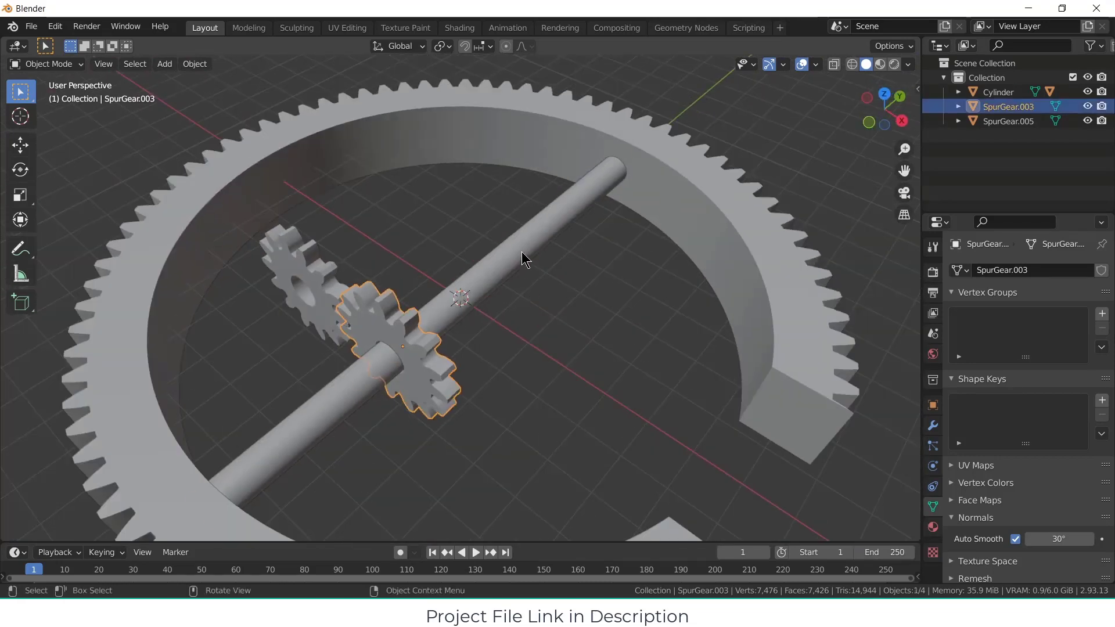
{"action": "left_click", "coordinate": [522, 259]}
{"action": "left_click", "coordinate": [441, 369], "text": "shift"}
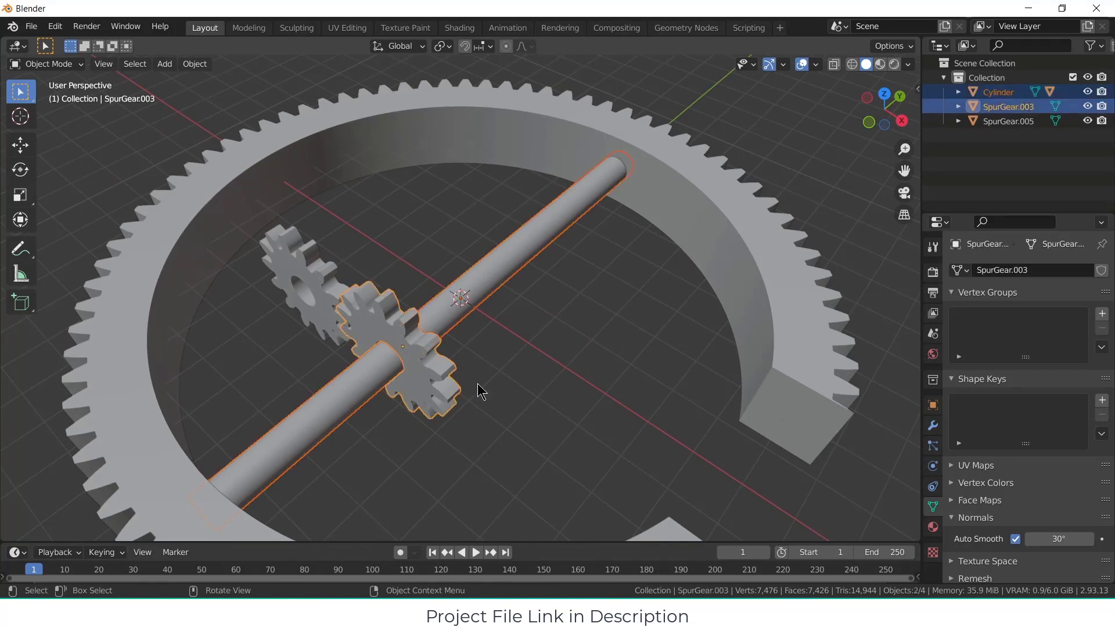
{"action": "key", "text": "ctrl+p"}
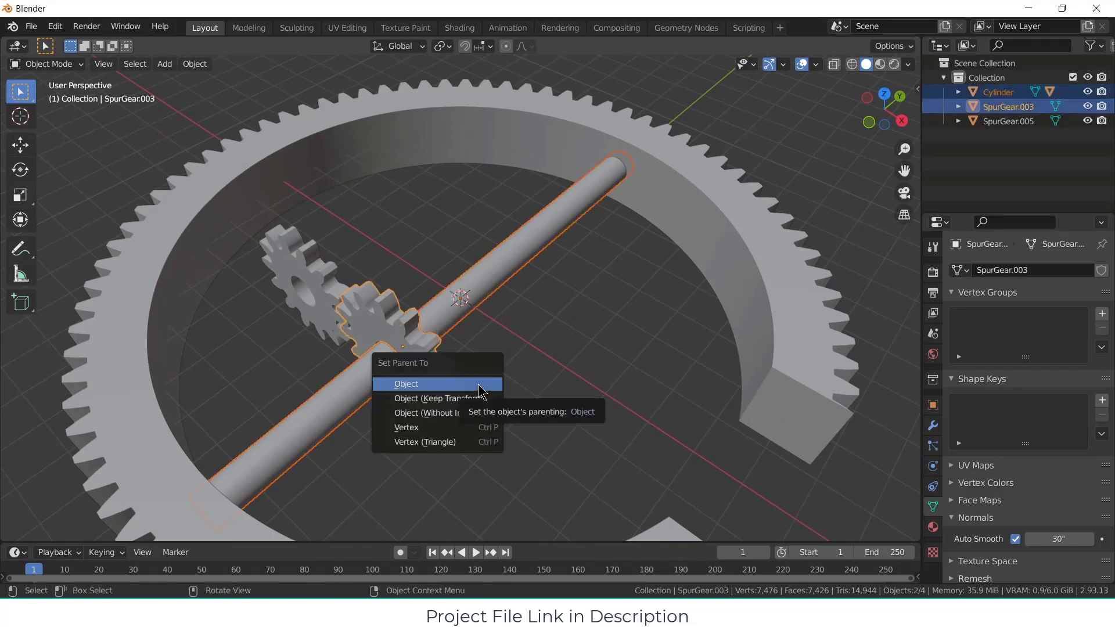
{"action": "left_click", "coordinate": [479, 385]}
{"action": "middle_click_drag", "start_coordinate": [552, 403], "coordinate": [617, 379]}
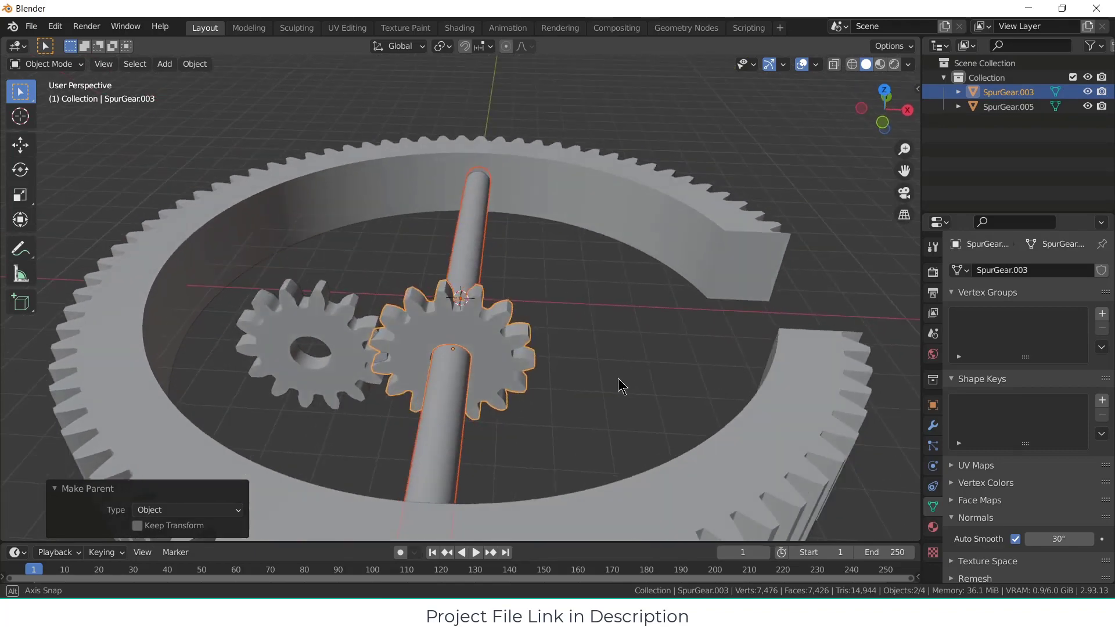
Step: Try rotating the rod's small gear about the Y axis to test its parenting to the rod and ring
{"action": "left_click", "coordinate": [590, 351]}
{"action": "left_click", "coordinate": [481, 347]}
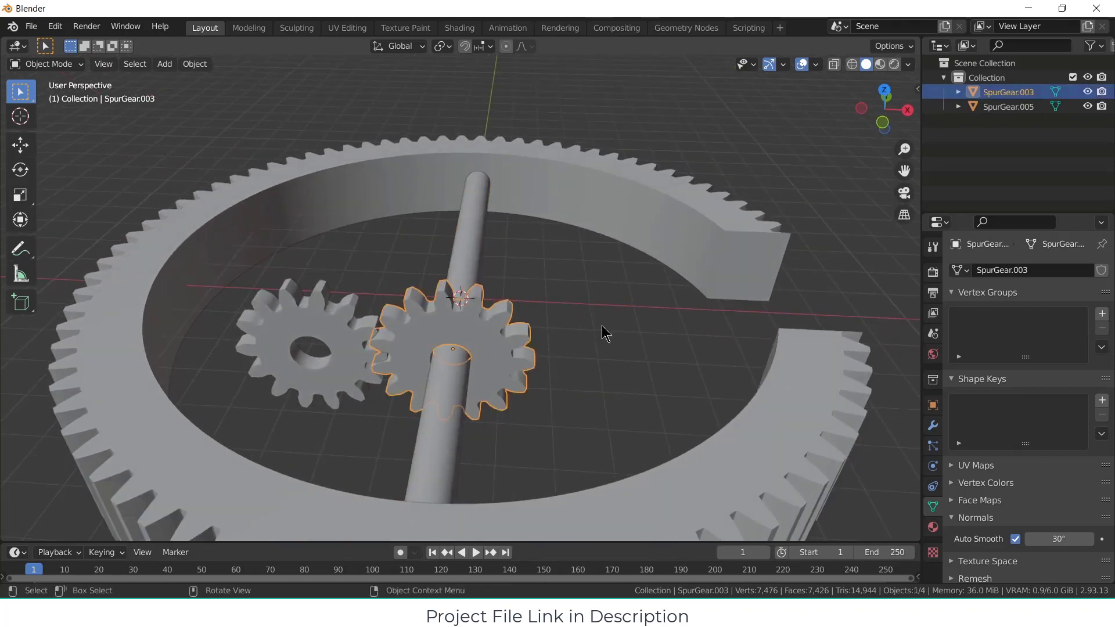
{"action": "key", "text": "r"}
{"action": "key", "text": "y"}
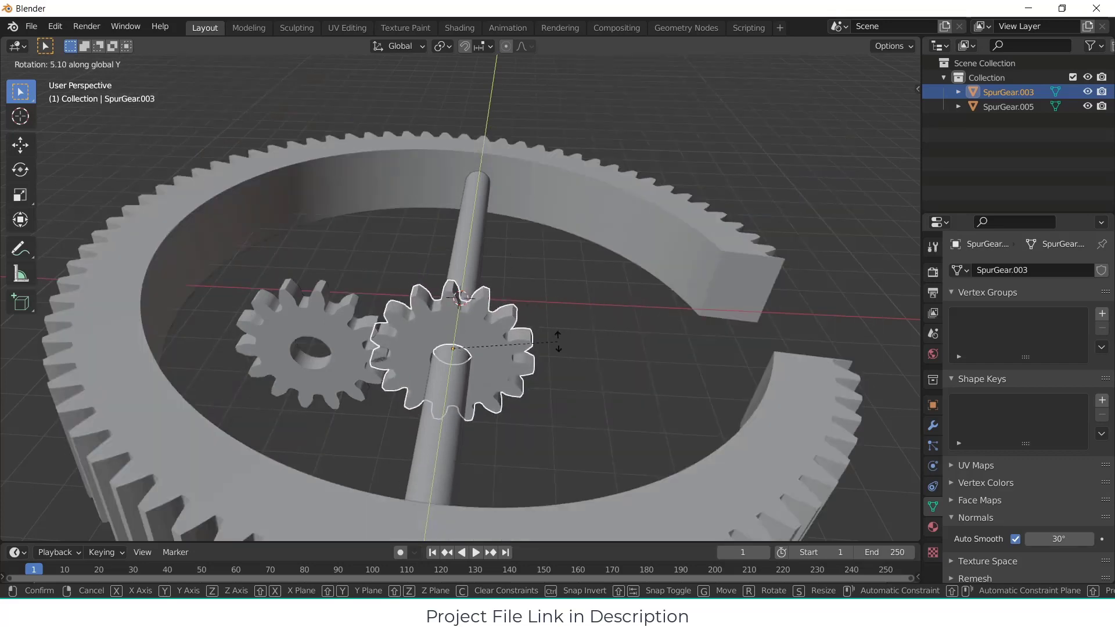
{"action": "left_click", "coordinate": [557, 347]}
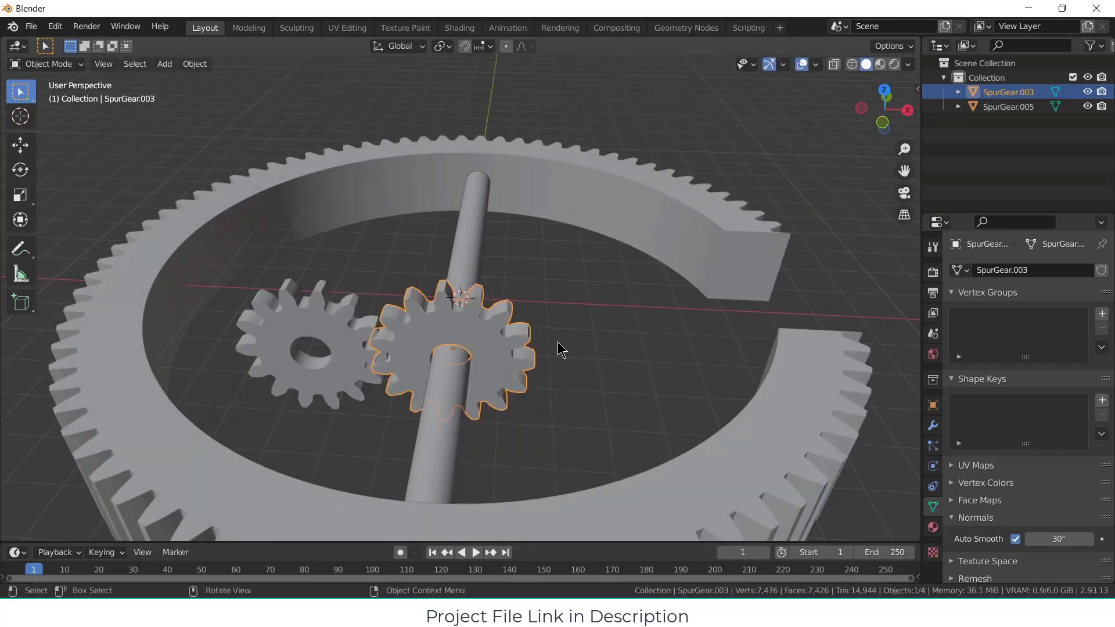
{"action": "left_click", "coordinate": [644, 352]}
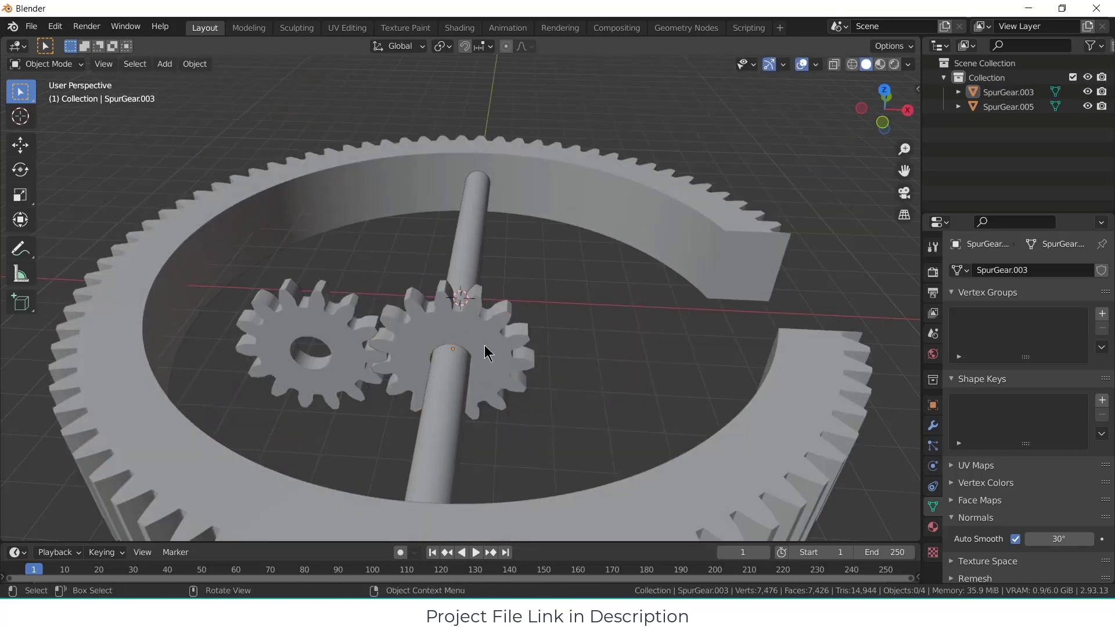
Step: Show the transform values of the rod's small gear and apply its rotation
{"action": "middle_click_drag", "start_coordinate": [644, 352], "coordinate": [510, 324]}
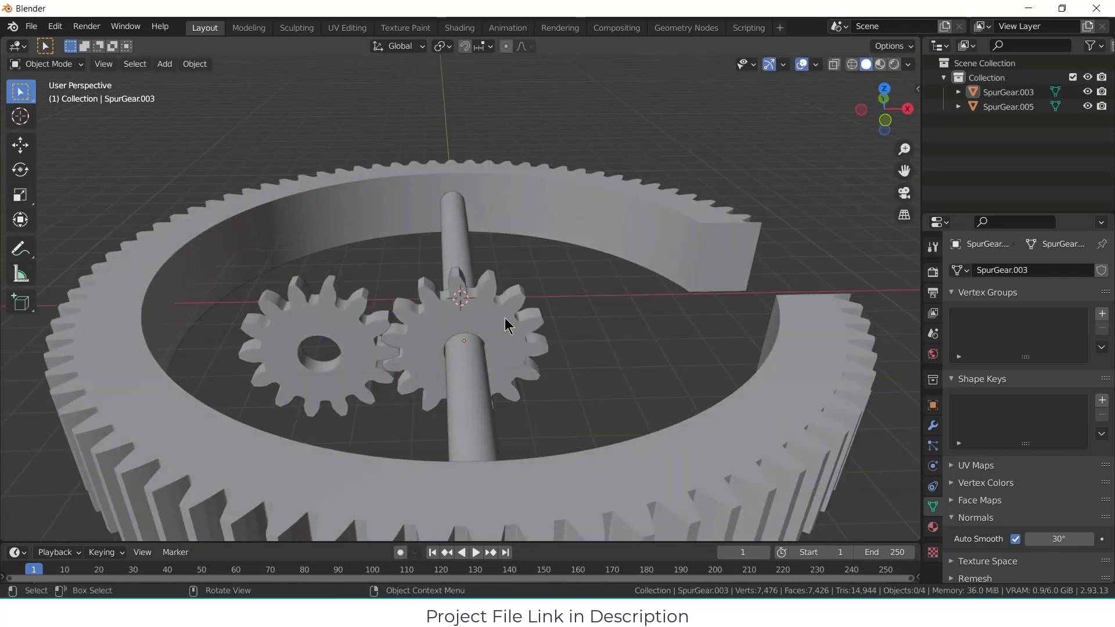
{"action": "left_click", "coordinate": [509, 326]}
{"action": "key", "text": "n"}
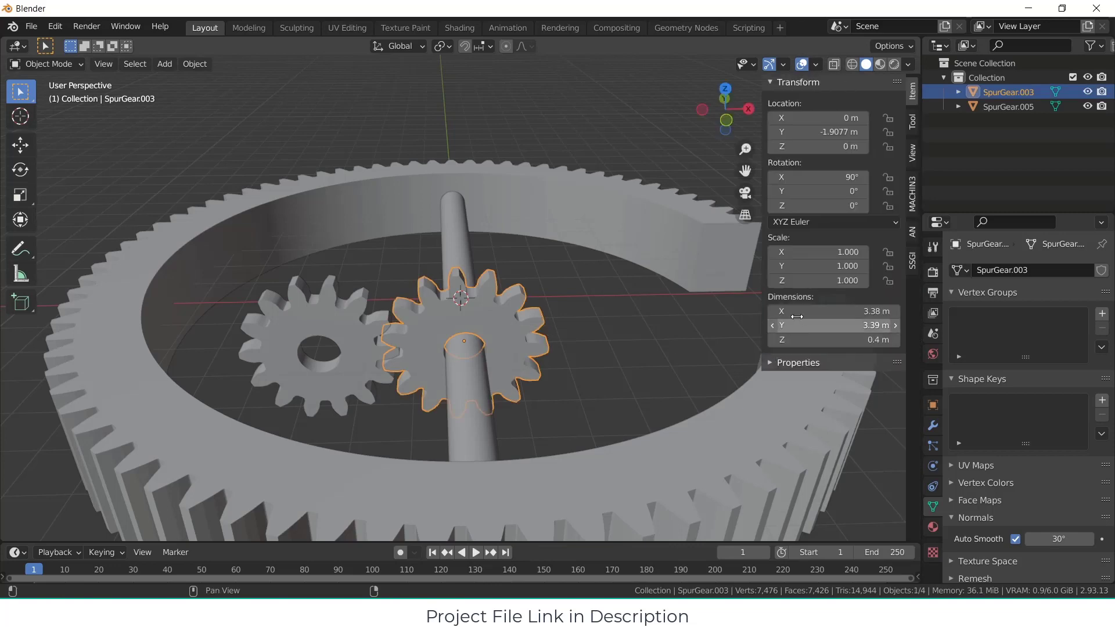
{"action": "key", "text": "ctrl+a"}
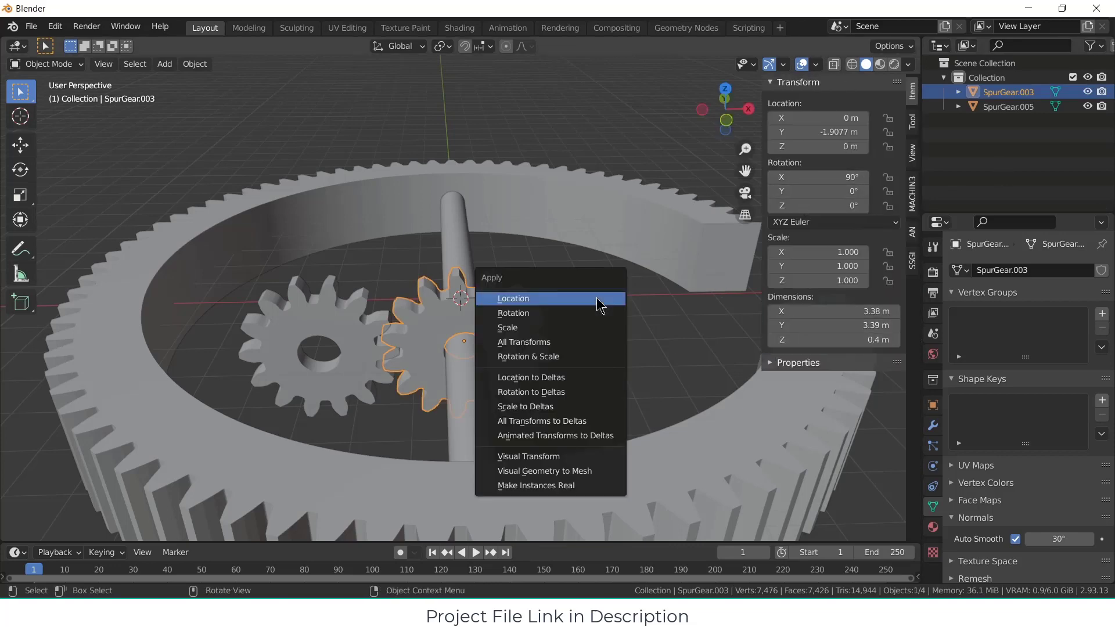
{"action": "left_click", "coordinate": [594, 314]}
Step: Set the 14-tooth gear's Z rotation to 0° and apply its rotation
{"action": "left_click", "coordinate": [350, 330]}
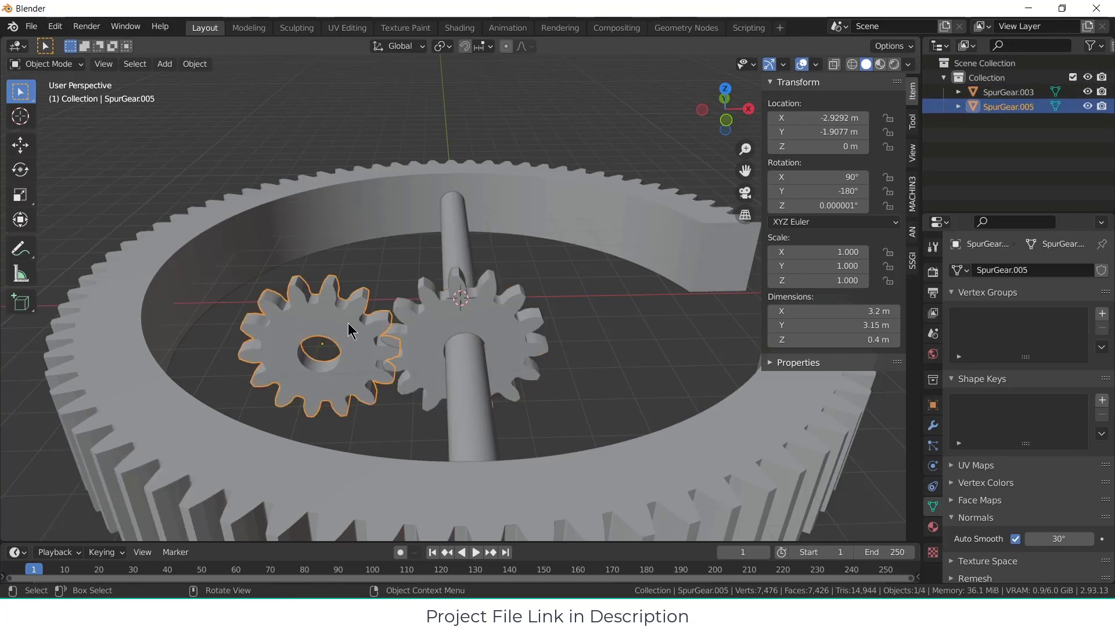
{"action": "key", "text": "ctrl+a"}
{"action": "double_click", "coordinate": [825, 205]}
{"action": "type", "text": "0"}
{"action": "key", "text": "Return"}
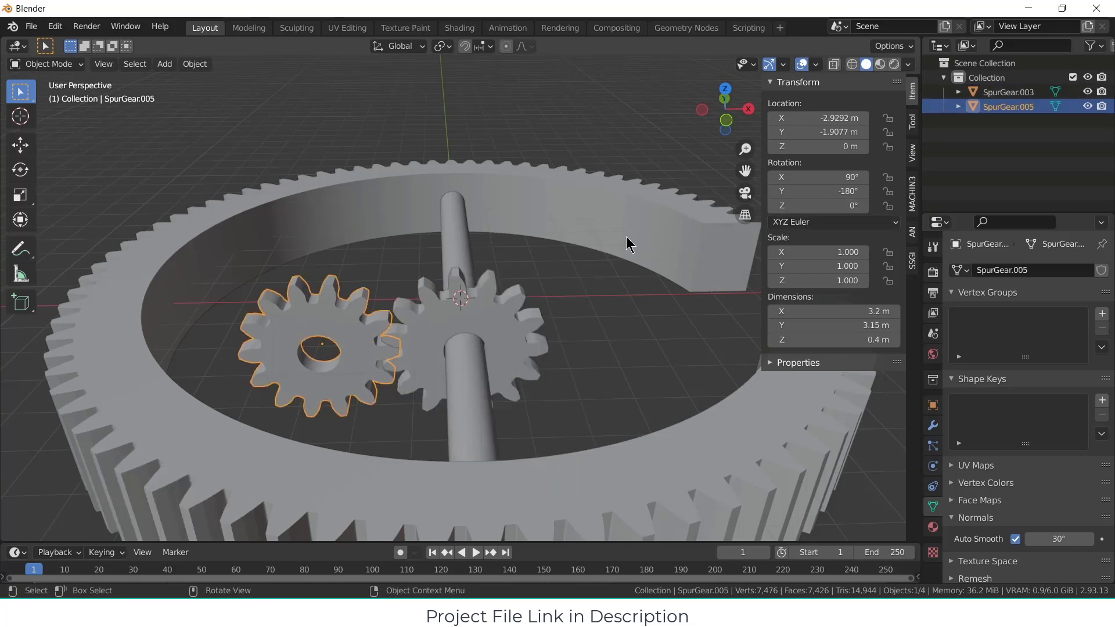
{"action": "key", "text": "ctrl+a"}
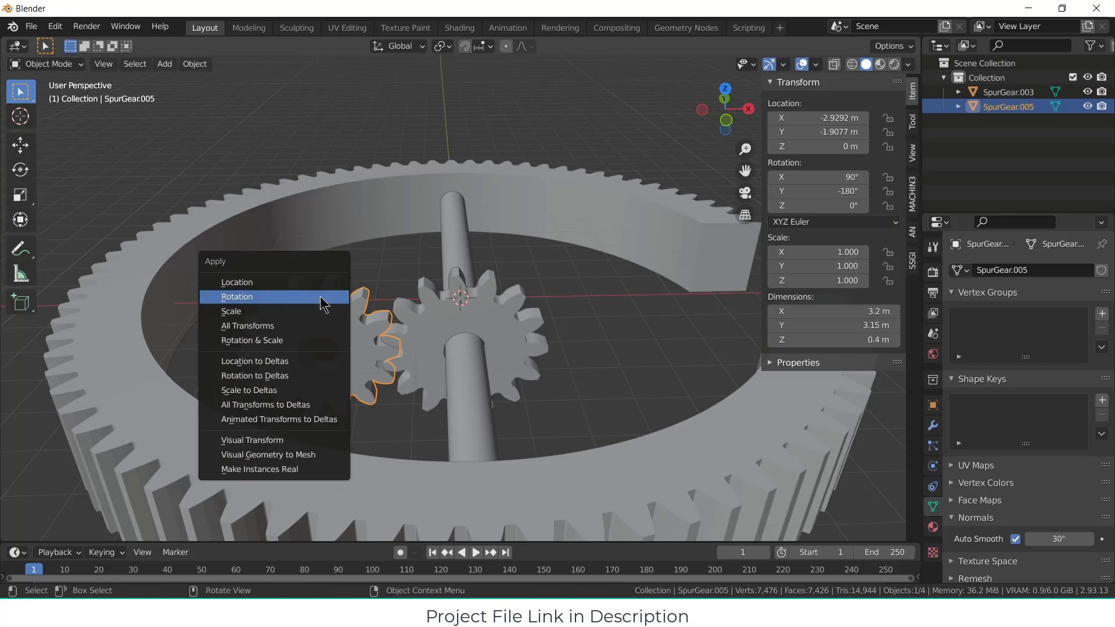
{"action": "left_click", "coordinate": [323, 302]}
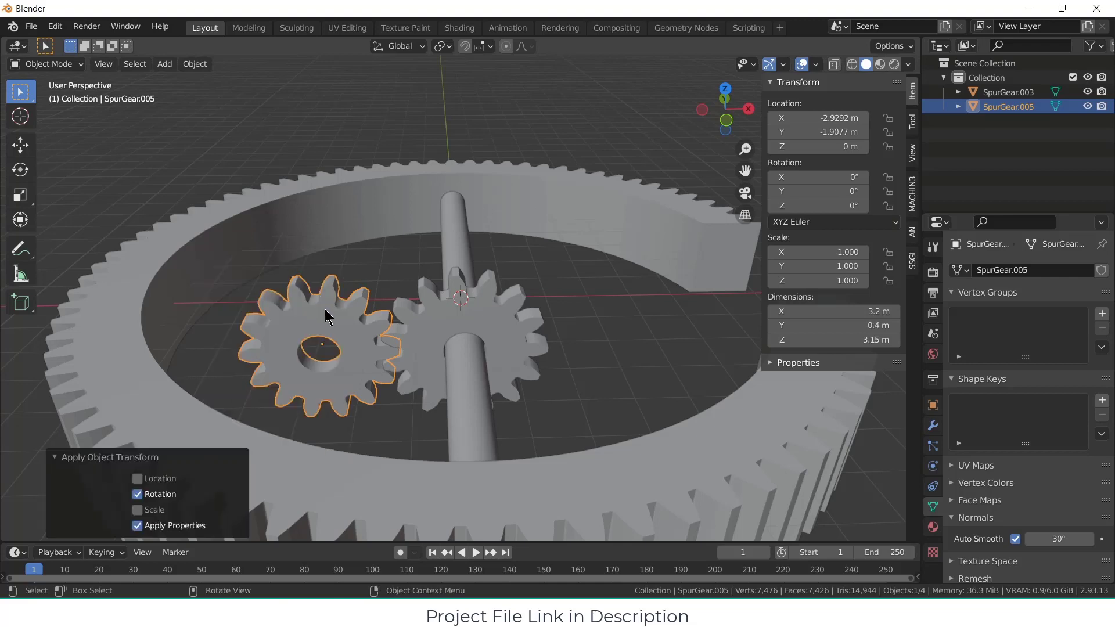
Step: Add a driver to the Y rotation of the small gear on the rod
{"action": "left_click", "coordinate": [510, 321]}
{"action": "right_click", "coordinate": [825, 190]}
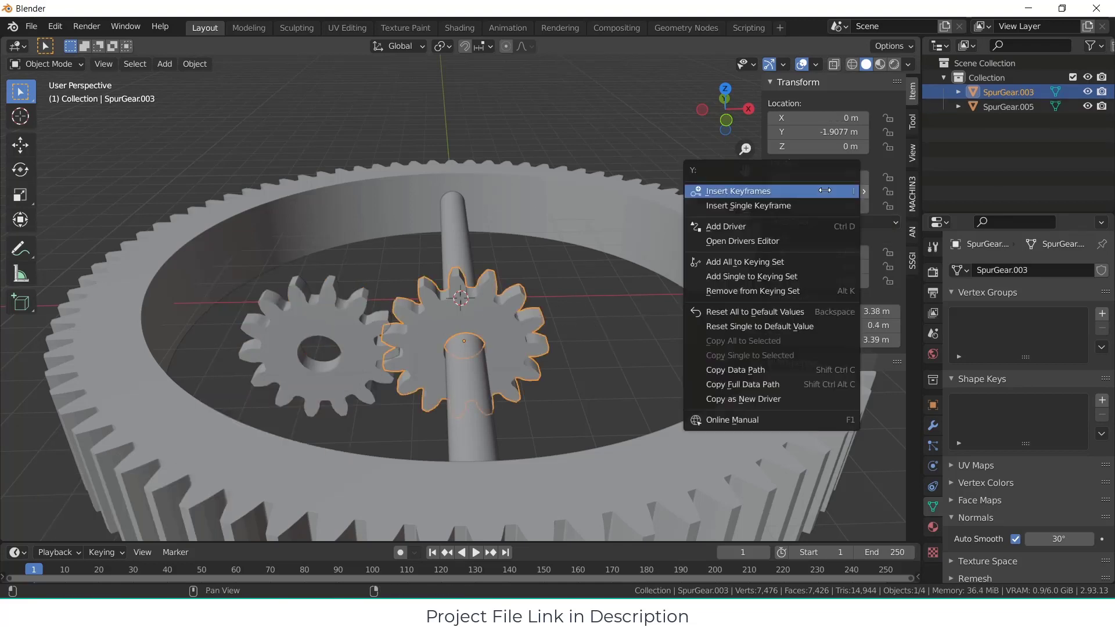
{"action": "left_click", "coordinate": [811, 226]}
{"action": "left_click", "coordinate": [823, 389]}
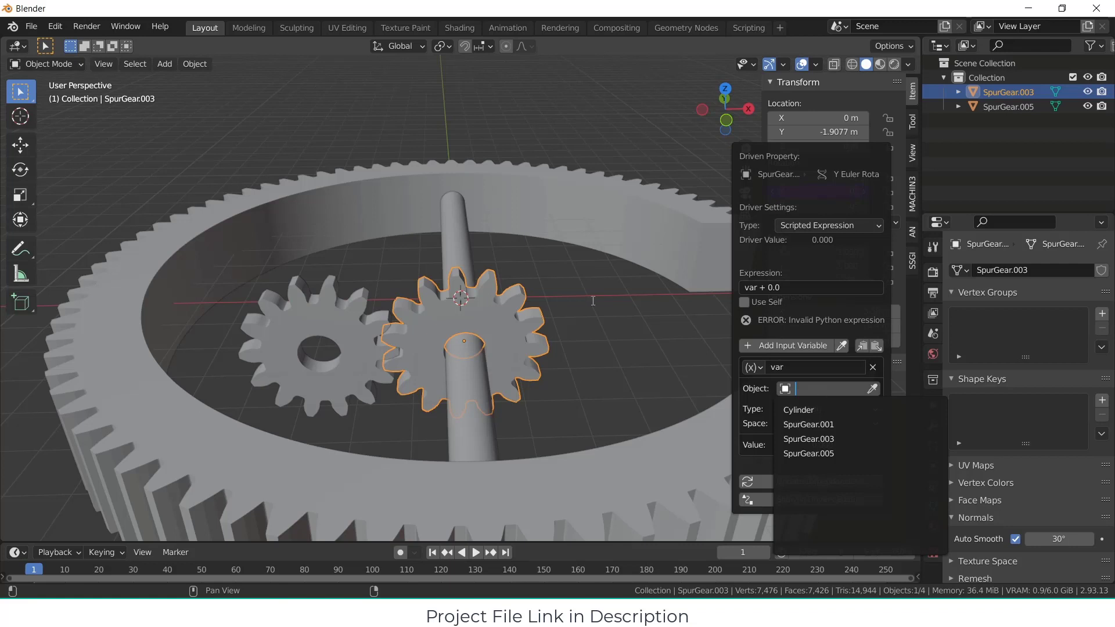
{"action": "left_click", "coordinate": [342, 322]}
Step: Rename the 14-tooth gear beside the rod as "driver"
{"action": "left_click", "coordinate": [341, 323]}
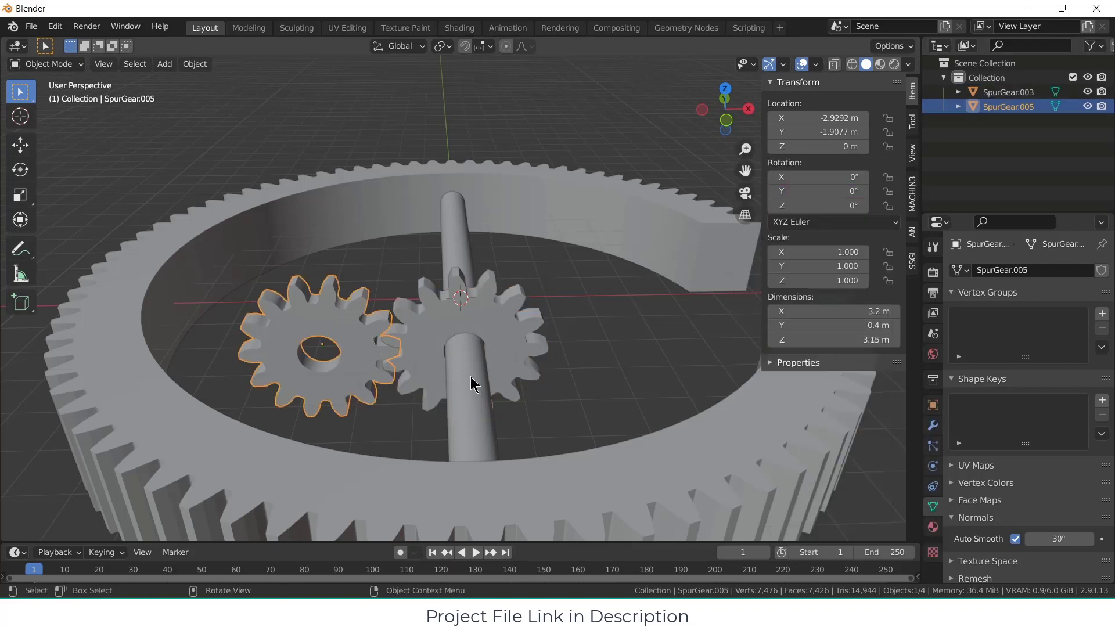
{"action": "key", "text": "F2"}
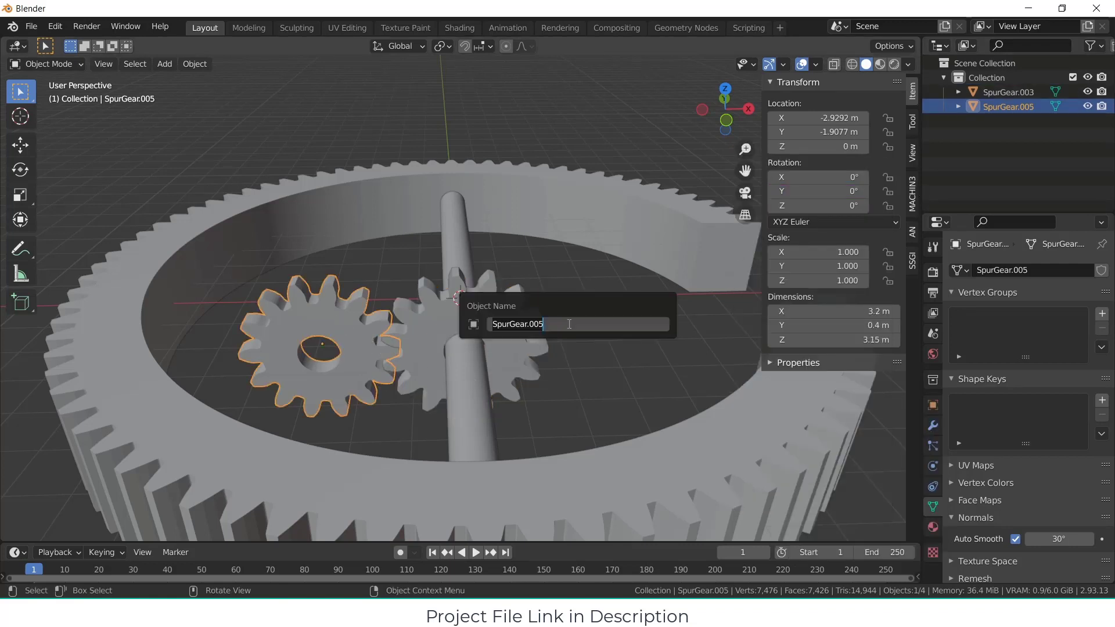
{"action": "type", "text": "ma"}
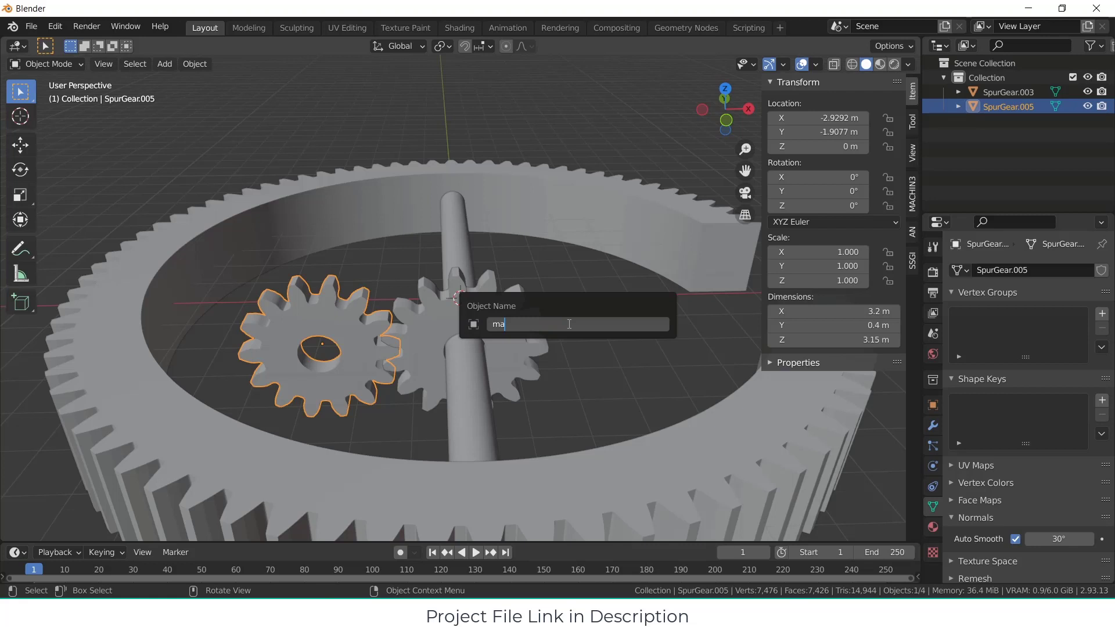
{"action": "key", "text": "Return"}
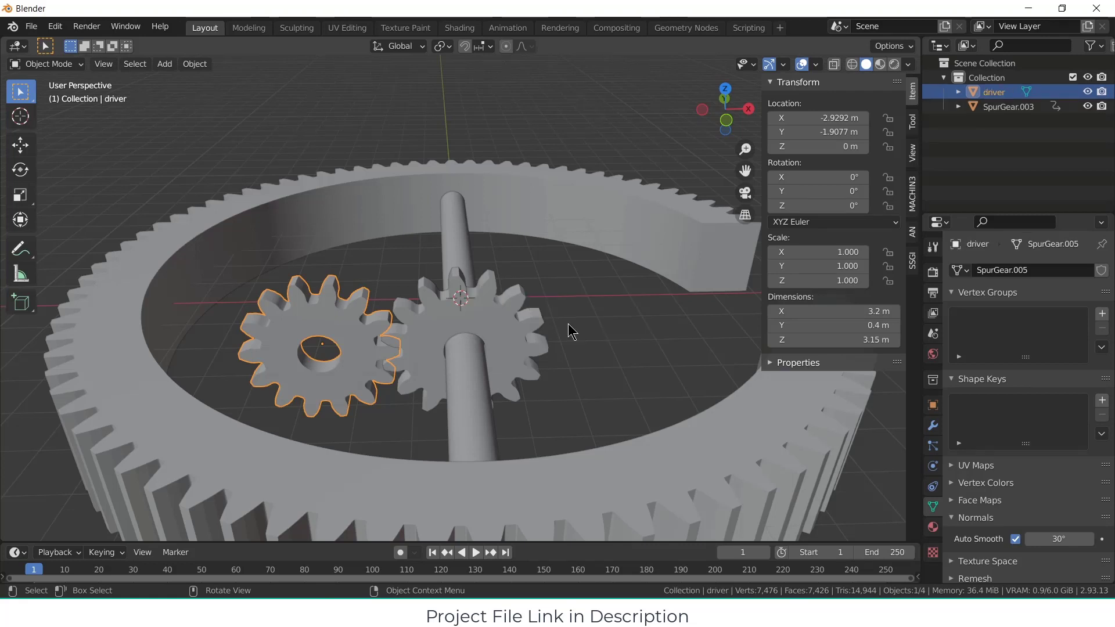
Step: Rename the small gear on the rod as "driven"
{"action": "left_click", "coordinate": [482, 342]}
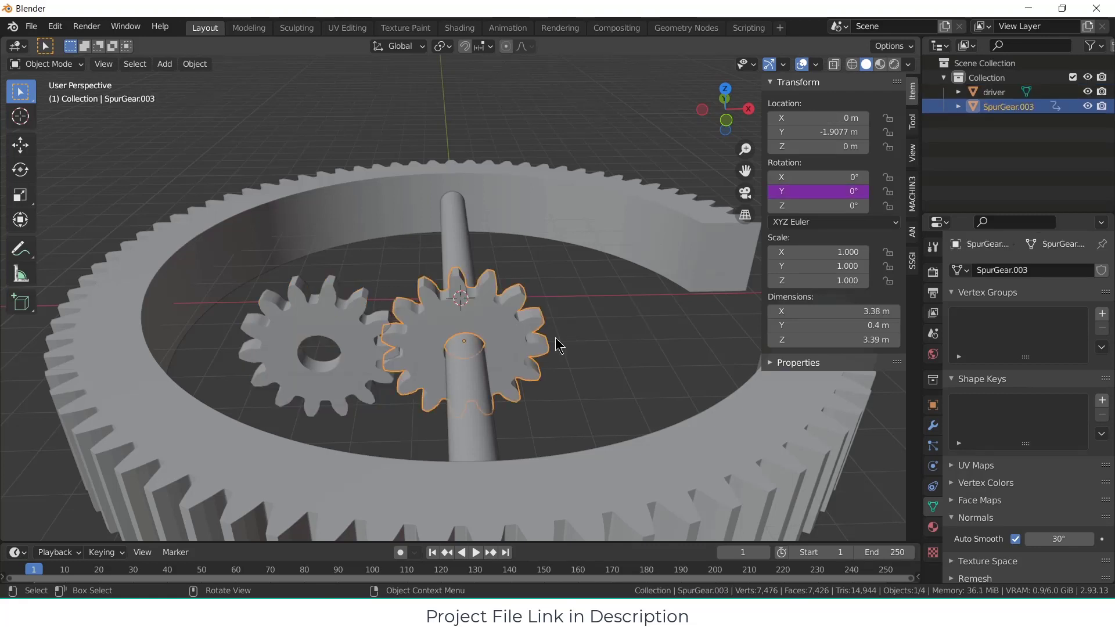
{"action": "key", "text": "F2"}
{"action": "type", "text": "driv"}
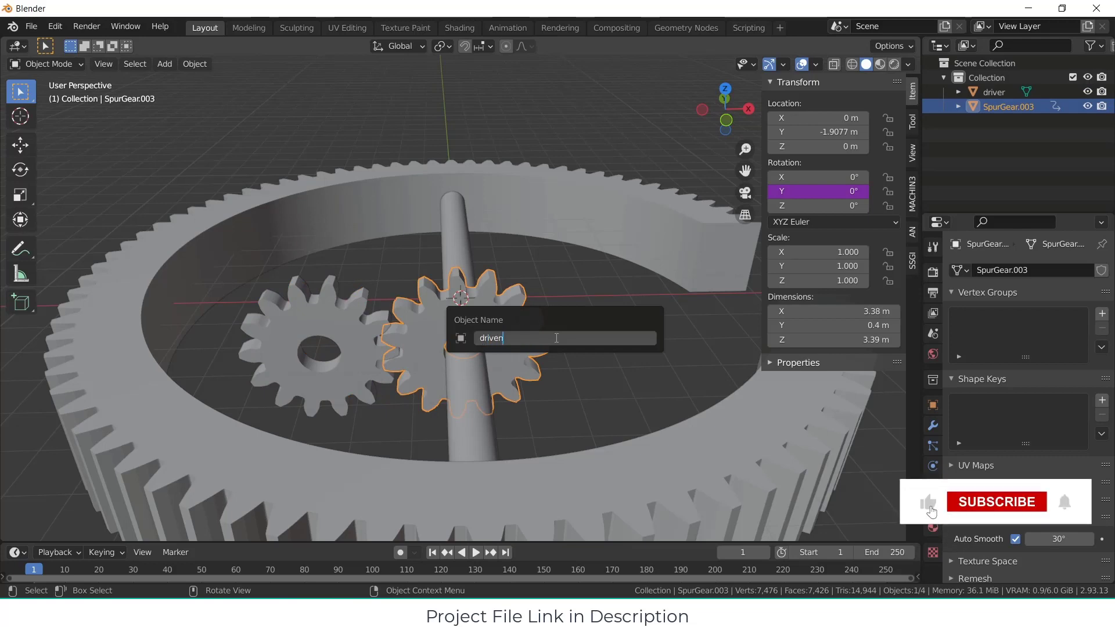
{"action": "type", "text": "en"}
{"action": "key", "text": "Return"}
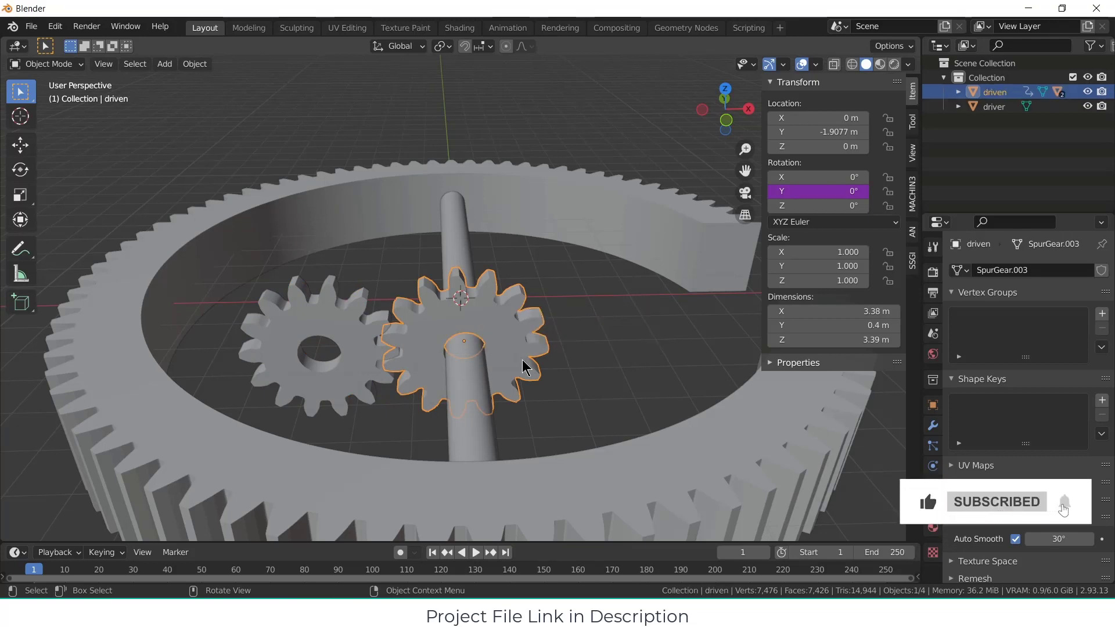
Step: Enlarge the timeline area, switch it to the Drivers editor, and show the driver settings of the driven gear's Y rotation
{"action": "left_click_drag", "start_coordinate": [639, 544], "coordinate": [639, 336]}
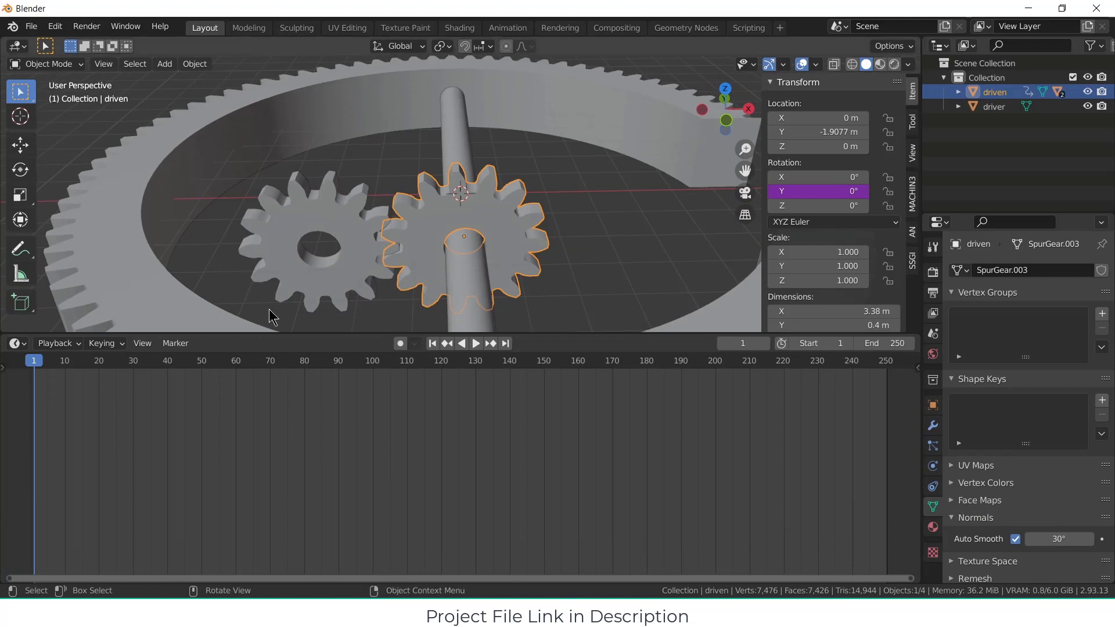
{"action": "left_click", "coordinate": [458, 216]}
{"action": "left_click", "coordinate": [424, 245]}
{"action": "left_click", "coordinate": [18, 343]}
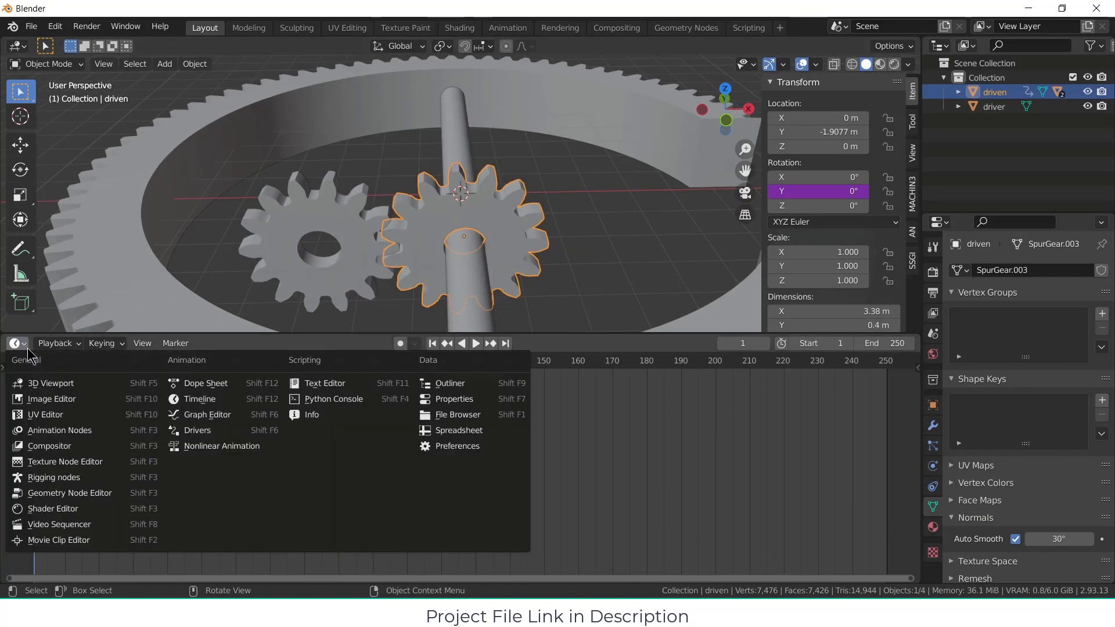
{"action": "left_click", "coordinate": [195, 430]}
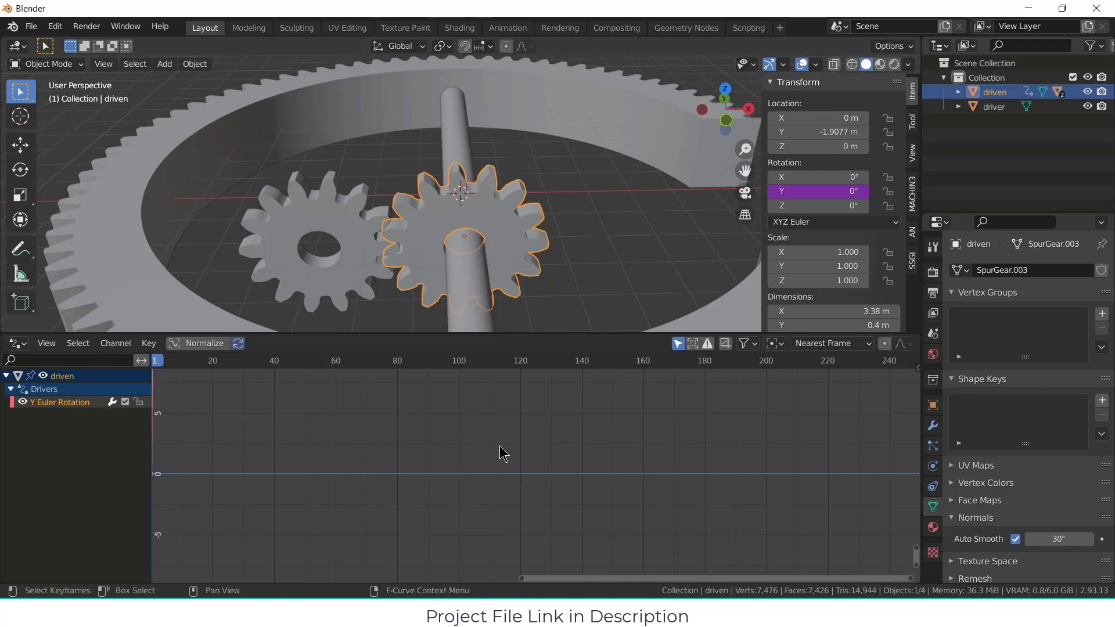
{"action": "key", "text": "n"}
{"action": "left_click", "coordinate": [913, 429]}
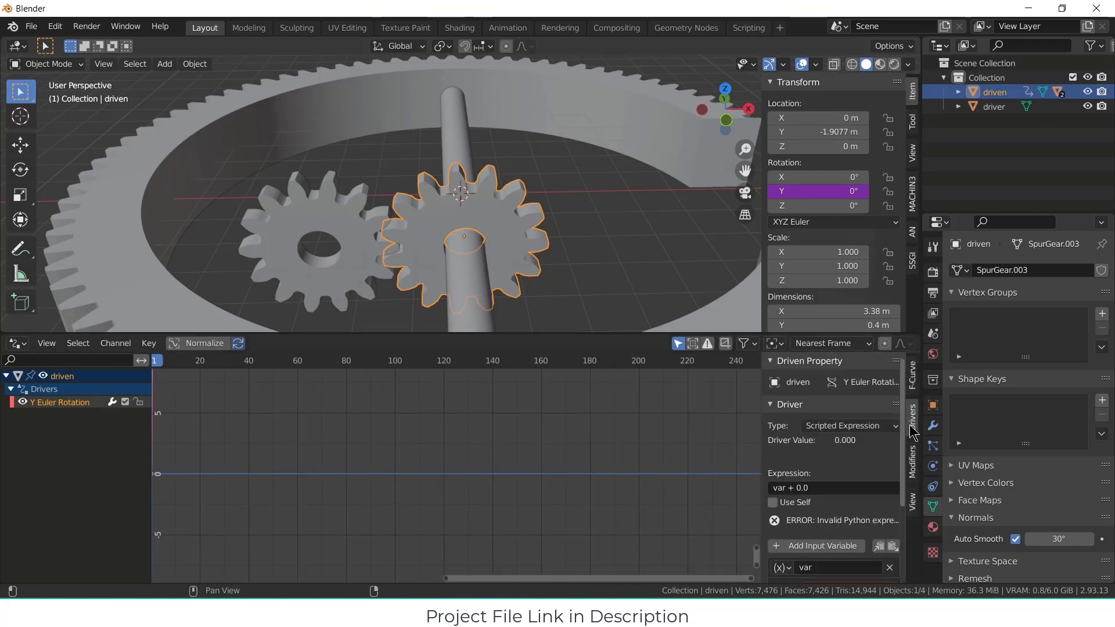
Step: Make the driver variable read the Y Rotation of the "driver" object
{"action": "scroll", "coordinate": [861, 502], "scroll_direction": "down", "scroll_amount": 4}
{"action": "left_click", "coordinate": [857, 518]}
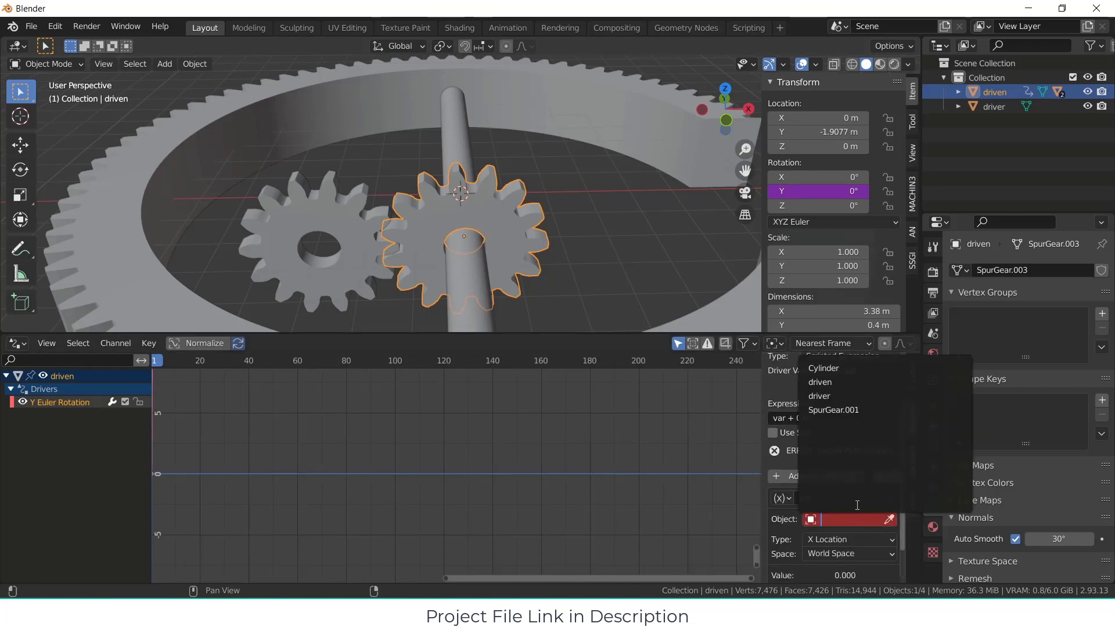
{"action": "left_click", "coordinate": [844, 395]}
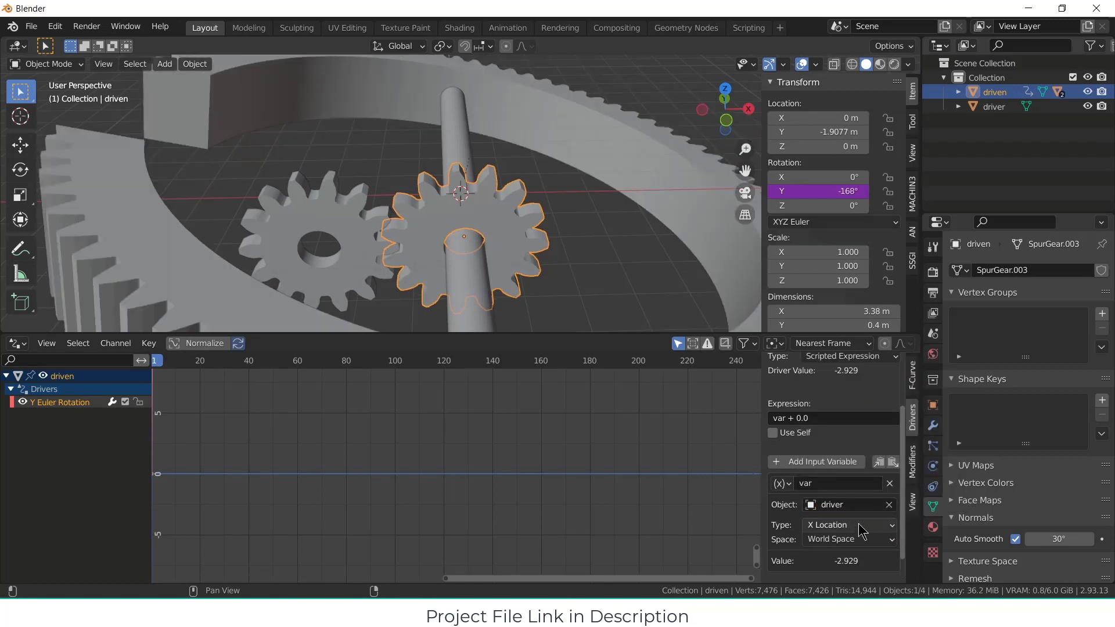
{"action": "scroll", "coordinate": [860, 526], "scroll_direction": "down", "scroll_amount": 2}
{"action": "left_click", "coordinate": [862, 498]}
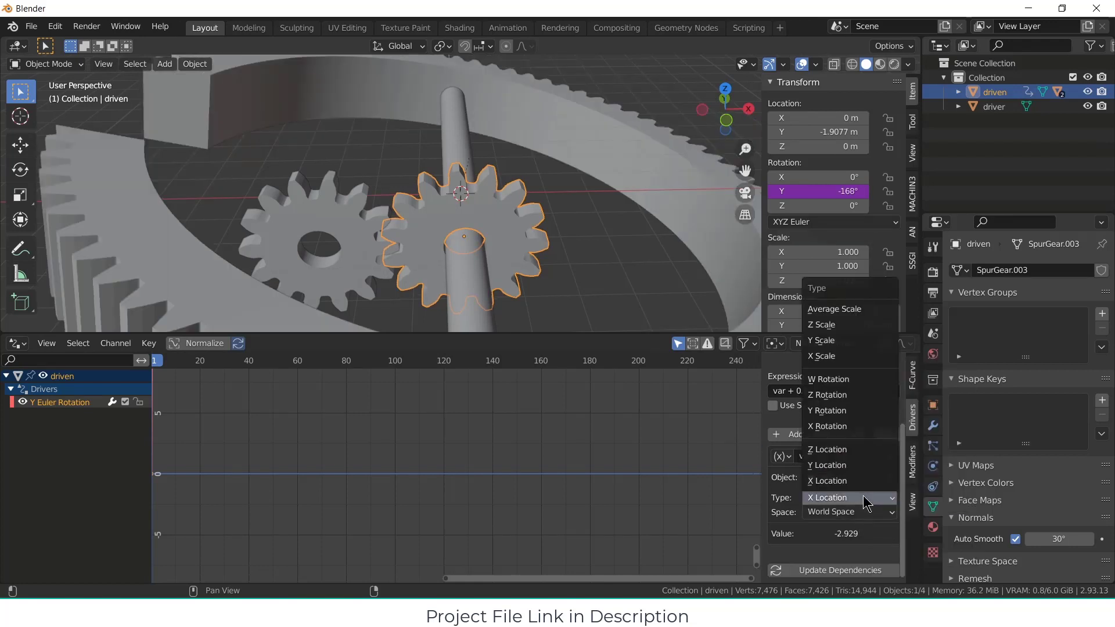
{"action": "left_click", "coordinate": [848, 410]}
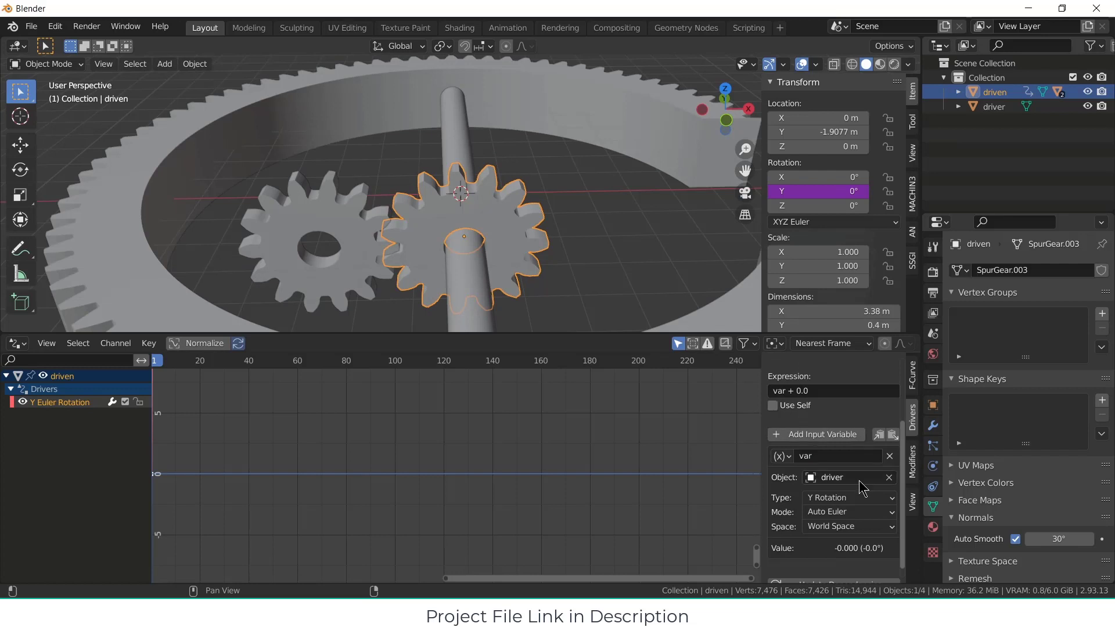
{"action": "scroll", "coordinate": [863, 488], "scroll_direction": "down", "scroll_amount": 1}
{"action": "scroll", "coordinate": [864, 497], "scroll_direction": "up", "scroll_amount": 2}
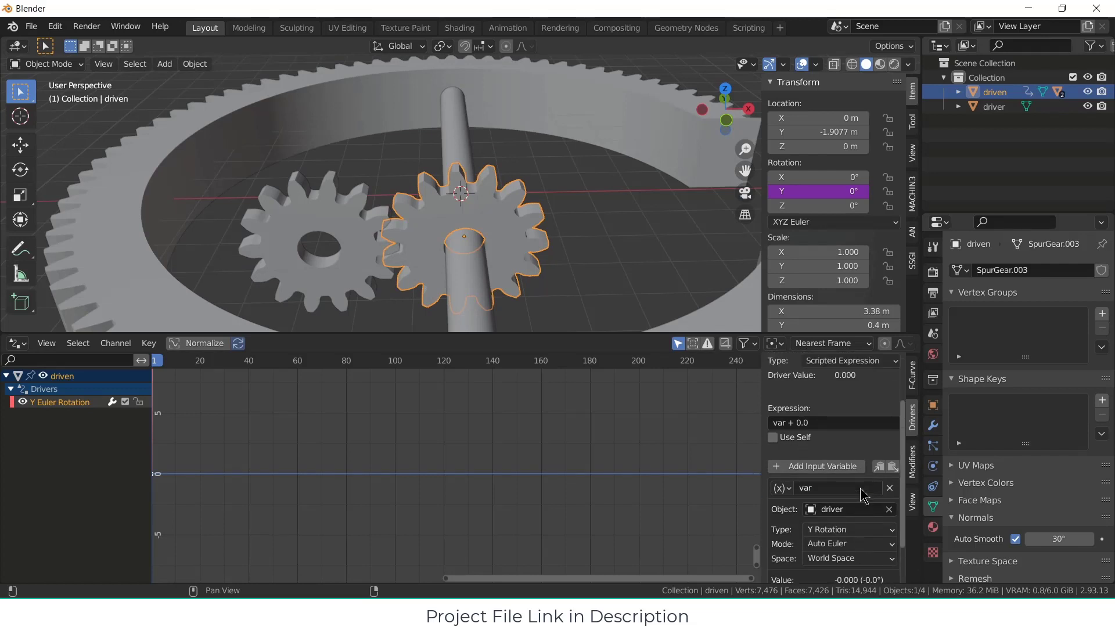
Step: Test-rotate the driver gear about the Y axis to check how the driven gear turns, and cancel the rotation
{"action": "left_click", "coordinate": [614, 248]}
{"action": "left_click", "coordinate": [346, 223]}
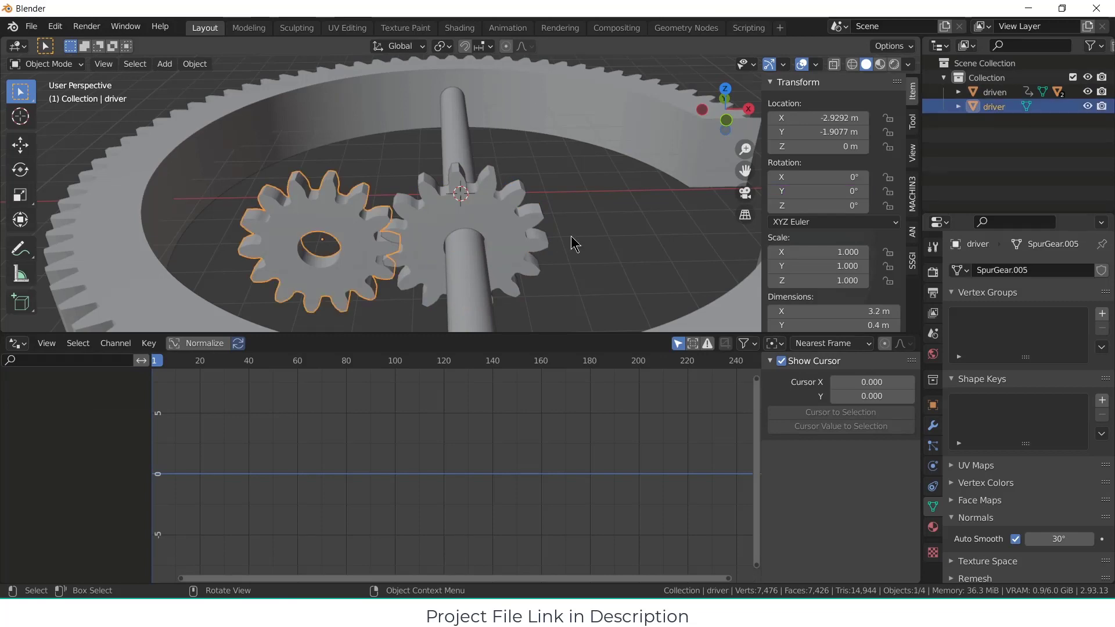
{"action": "key", "text": "r"}
{"action": "key", "text": "y"}
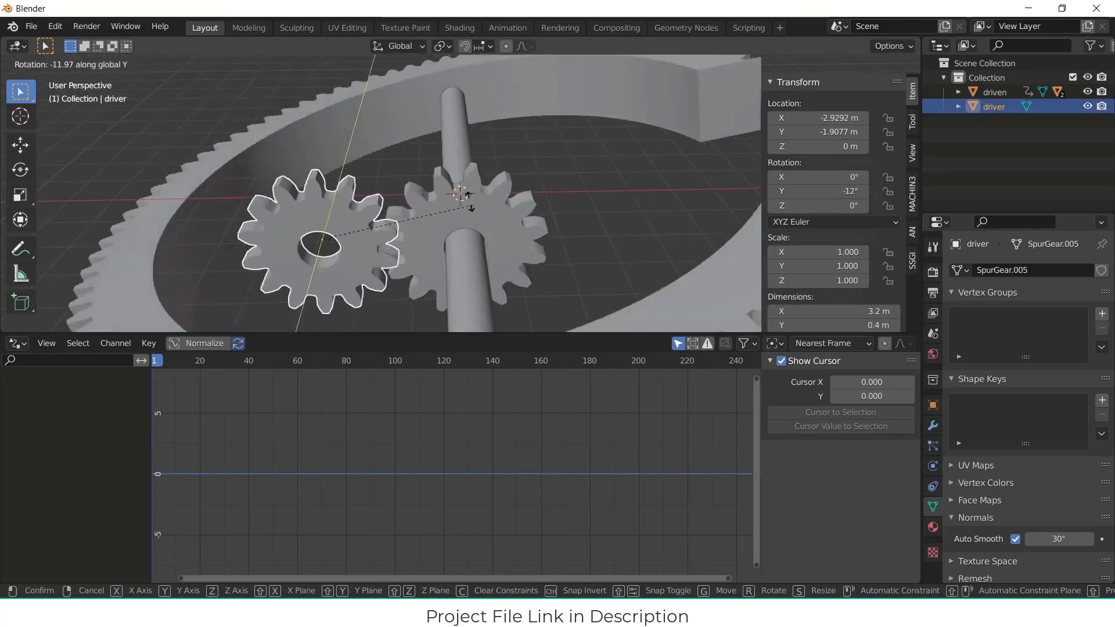
{"action": "right_click", "coordinate": [476, 256]}
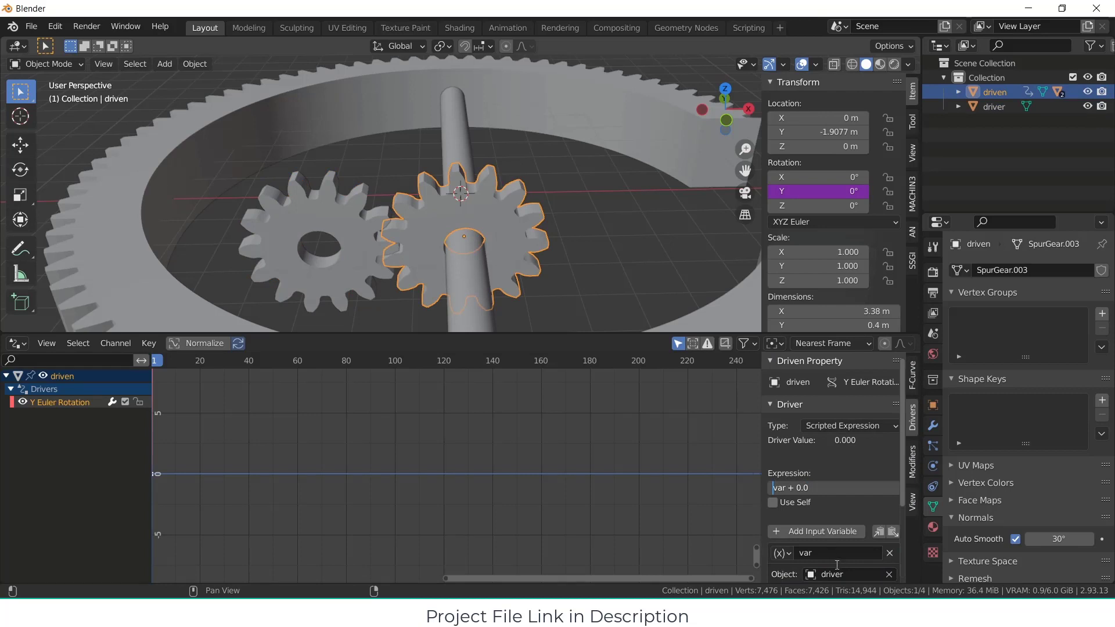
Step: Set the driven gear's driver expression to -var + 0.0 and test it by rotating the driver gear about Y without keeping the rotation
{"action": "type", "text": "-"}
{"action": "key", "text": "Return"}
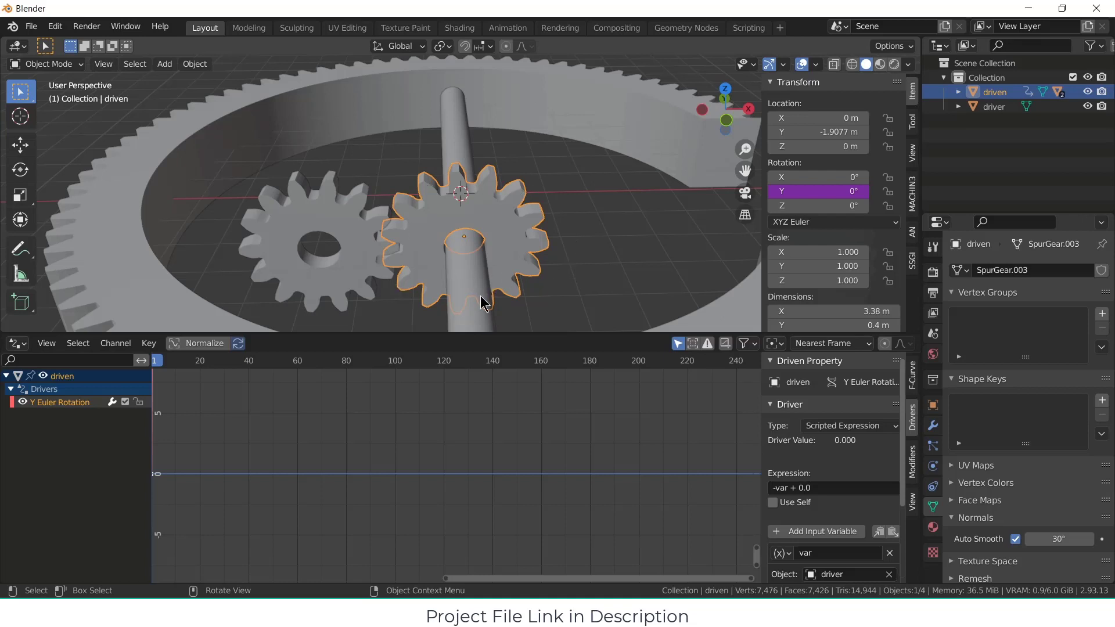
{"action": "left_click", "coordinate": [350, 221]}
{"action": "key", "text": "r"}
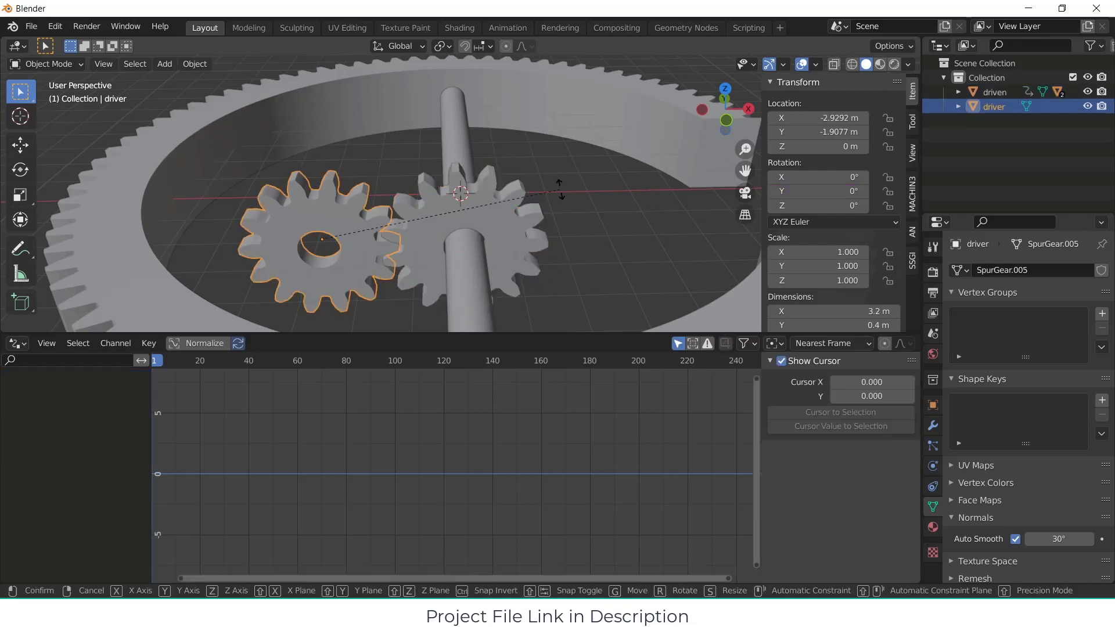
{"action": "key", "text": "y"}
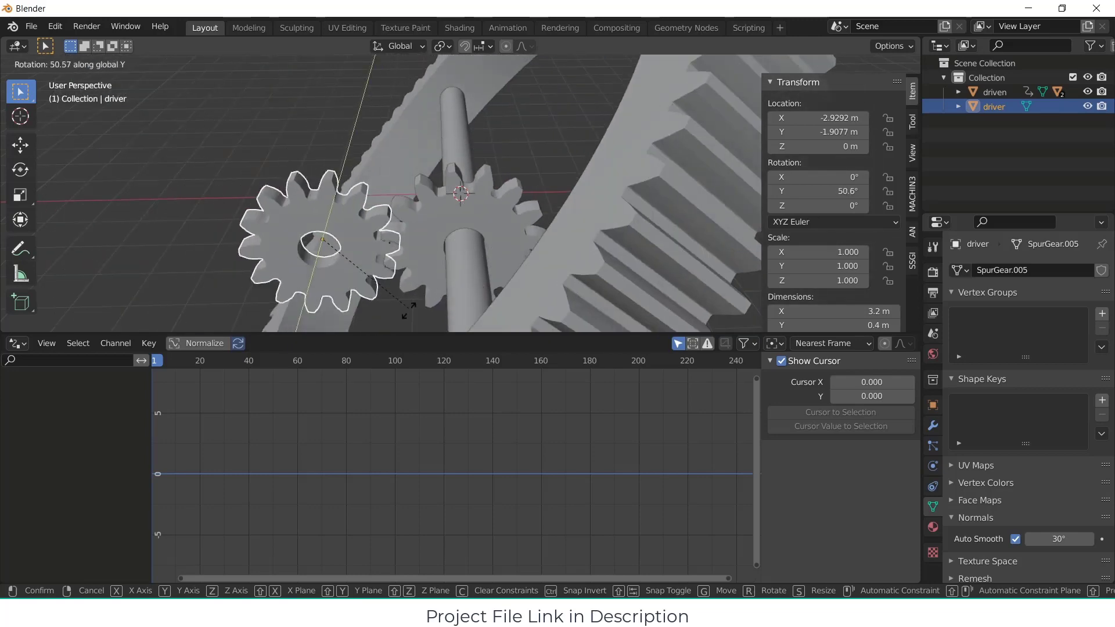
{"action": "key", "text": "Escape"}
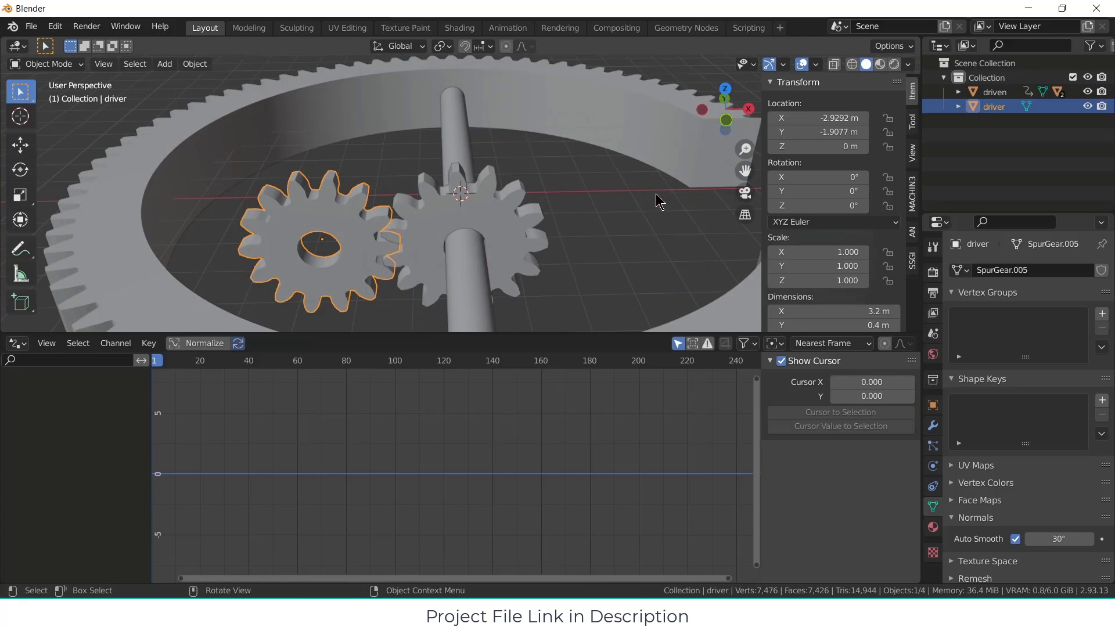
Step: Deselect the driver gear and shrink the Drivers editor to give the 3D viewport more room
{"action": "left_click", "coordinate": [656, 193]}
{"action": "scroll", "coordinate": [644, 211], "scroll_direction": "down", "scroll_amount": 3}
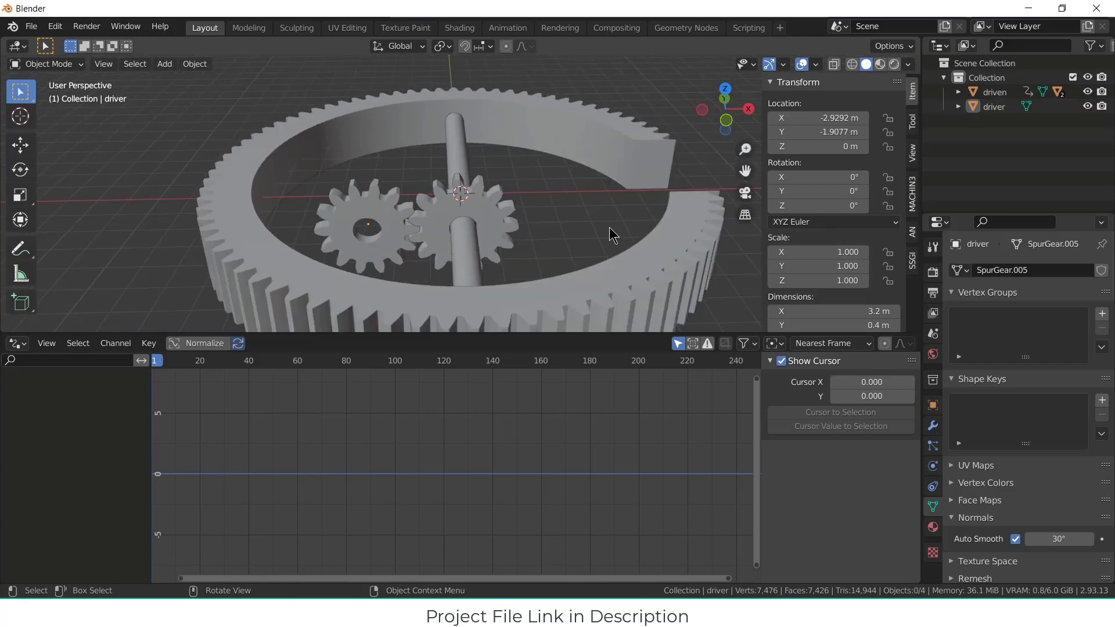
{"action": "left_click_drag", "start_coordinate": [584, 335], "coordinate": [584, 510]}
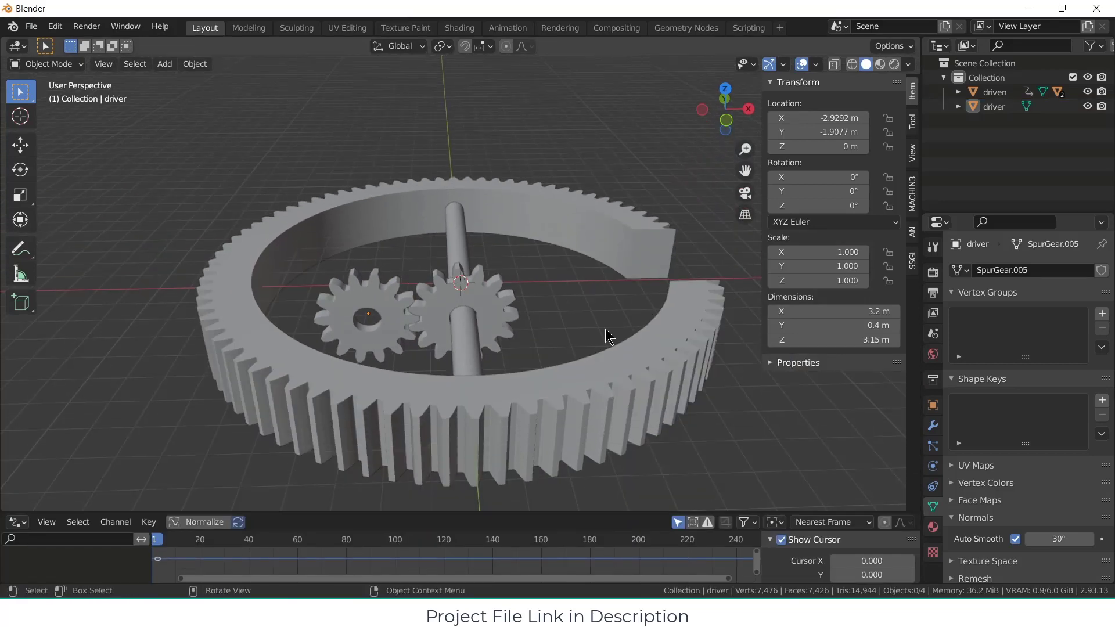
Step: Add two evenly spaced loop cuts around the upper flat face of the notched ring gear, without sliding them
{"action": "middle_click_drag", "start_coordinate": [605, 329], "coordinate": [486, 385]}
{"action": "left_click", "coordinate": [586, 458]}
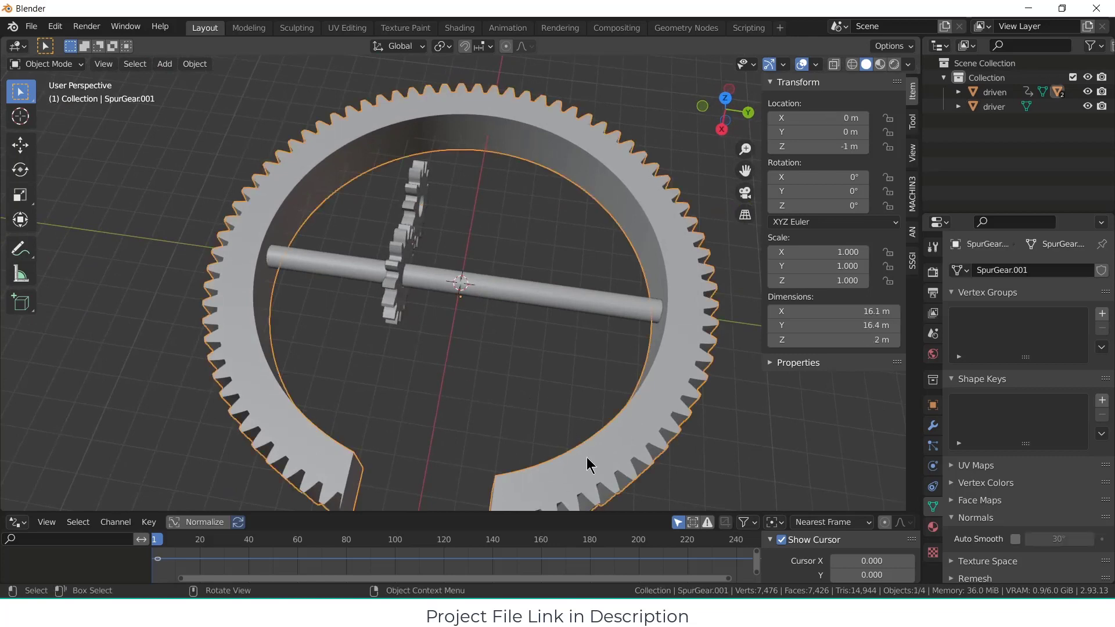
{"action": "key", "text": "Tab"}
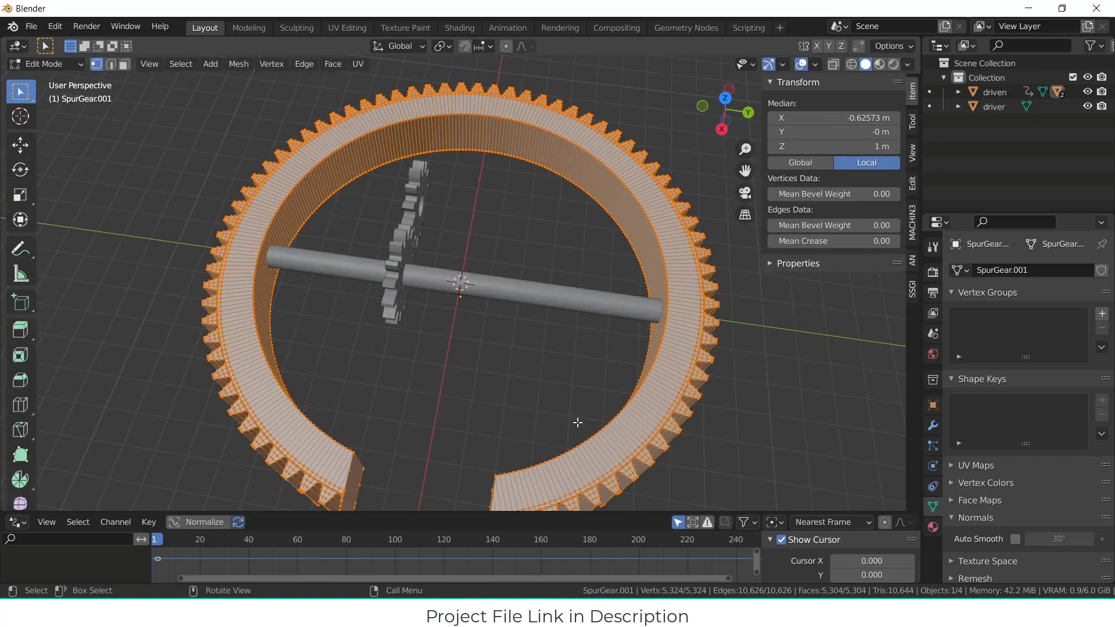
{"action": "key", "text": "2"}
{"action": "key", "text": "ctrl+r"}
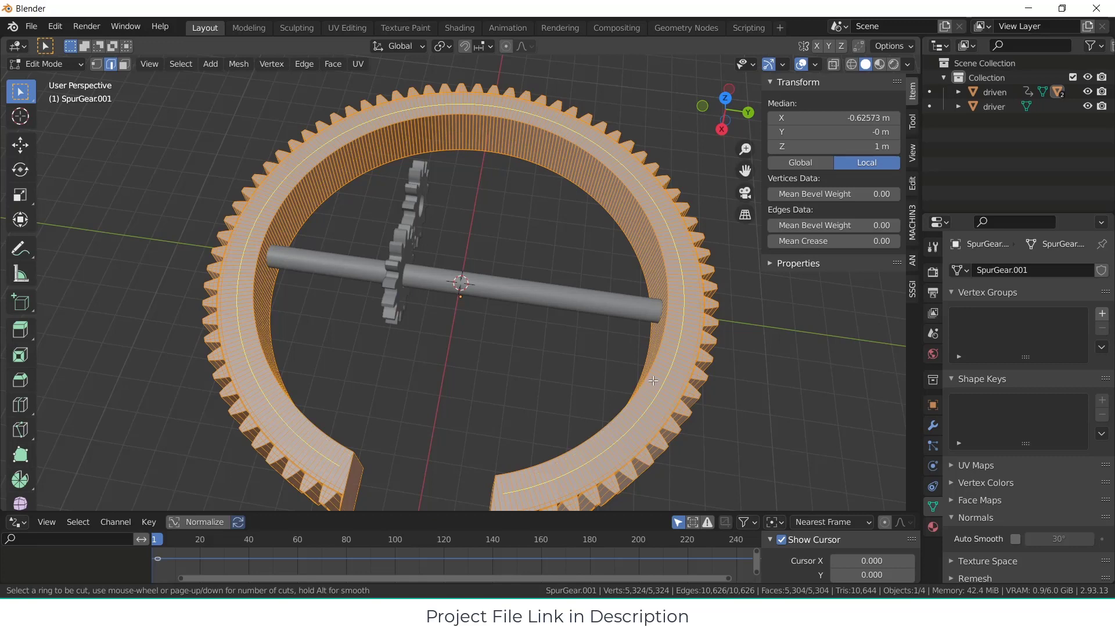
{"action": "scroll", "coordinate": [653, 380], "scroll_direction": "up", "scroll_amount": 1}
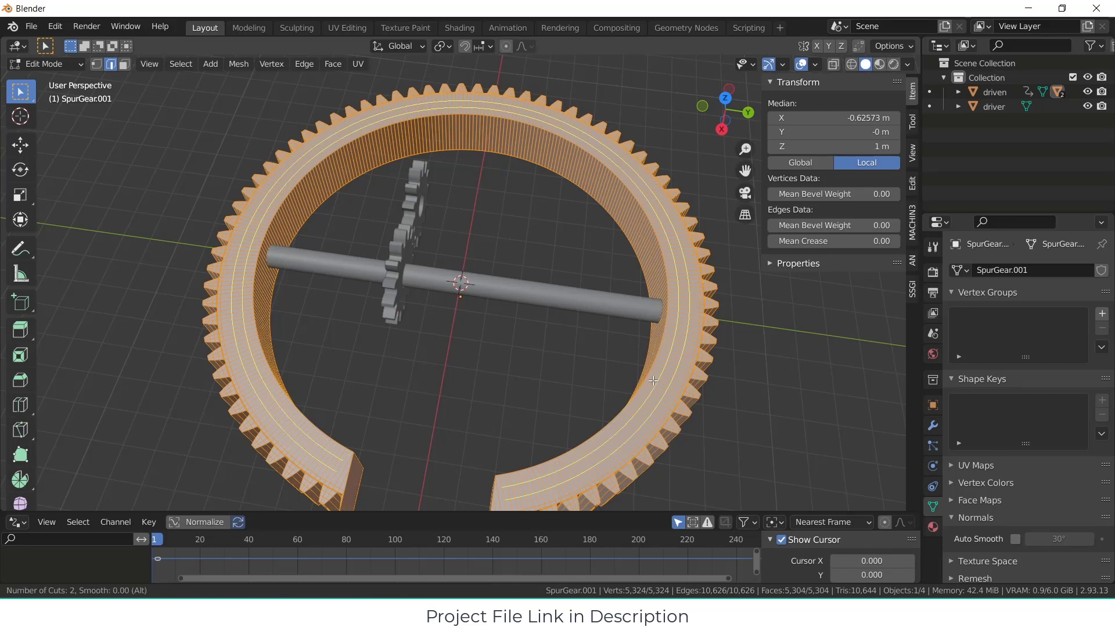
{"action": "left_click", "coordinate": [653, 380]}
{"action": "right_click", "coordinate": [654, 381]}
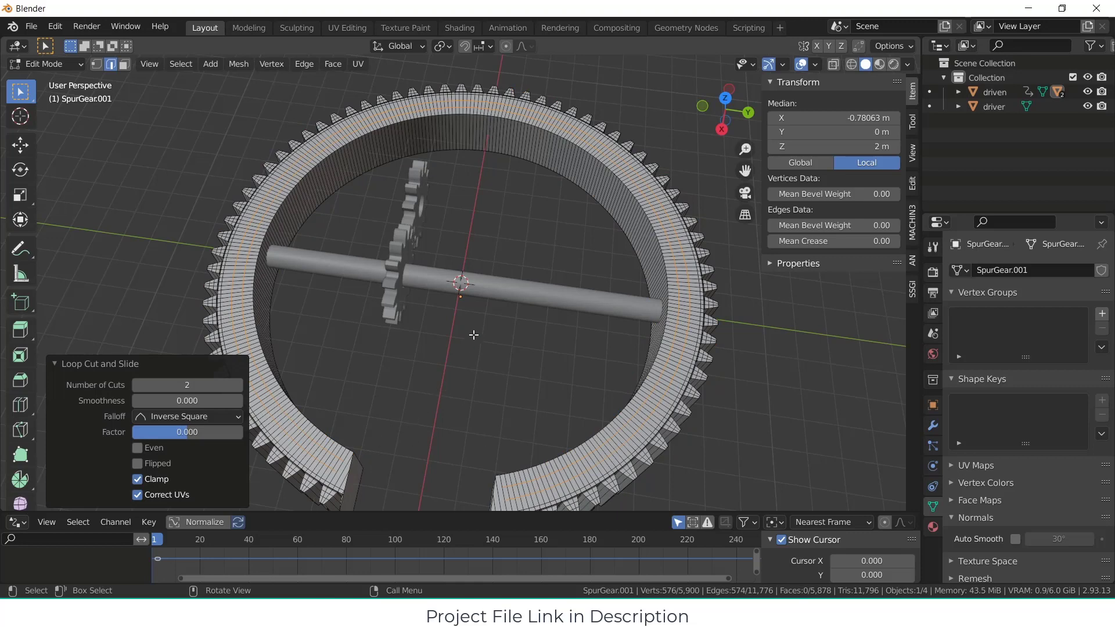
Step: Extrude the middle face loop on the ring's upper side about 0.32 m downward along Z to form a groove
{"action": "key", "text": "alt+a"}
{"action": "key", "text": "3"}
{"action": "scroll", "coordinate": [655, 202], "scroll_direction": "up", "scroll_amount": 2}
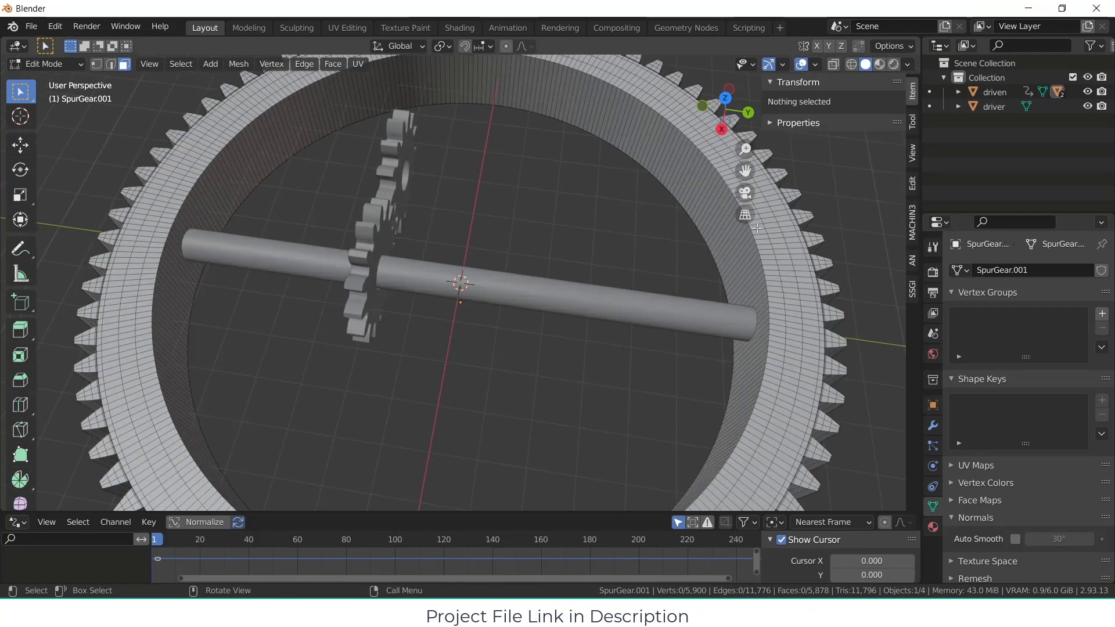
{"action": "left_click", "coordinate": [777, 236], "text": "alt"}
{"action": "middle_click_drag", "start_coordinate": [269, 348], "coordinate": [308, 241]}
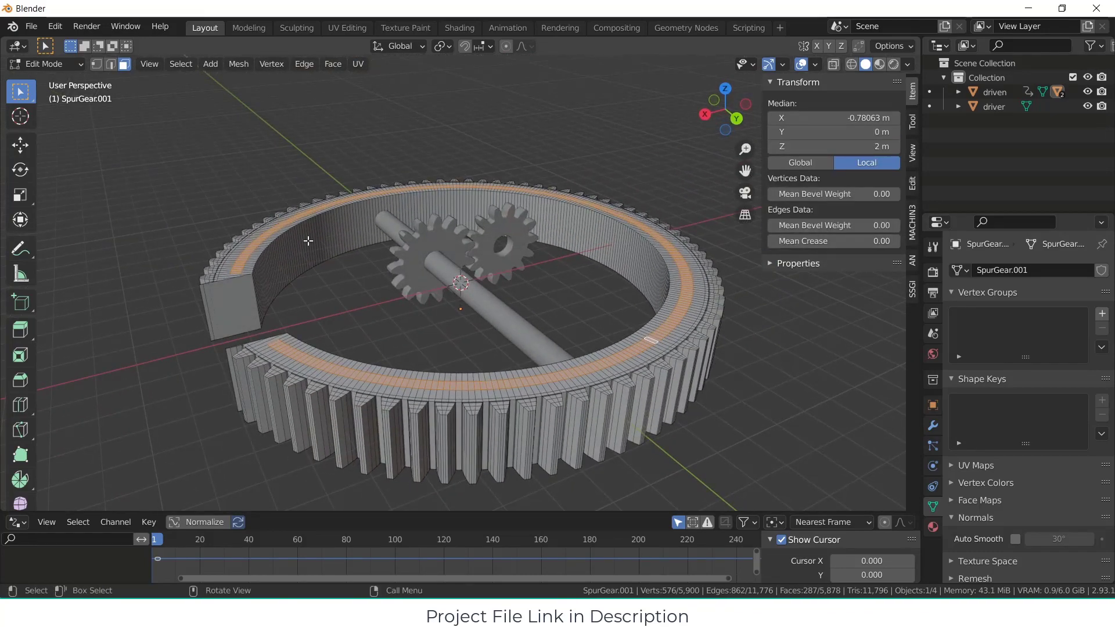
{"action": "key", "text": "e"}
{"action": "key", "text": "z"}
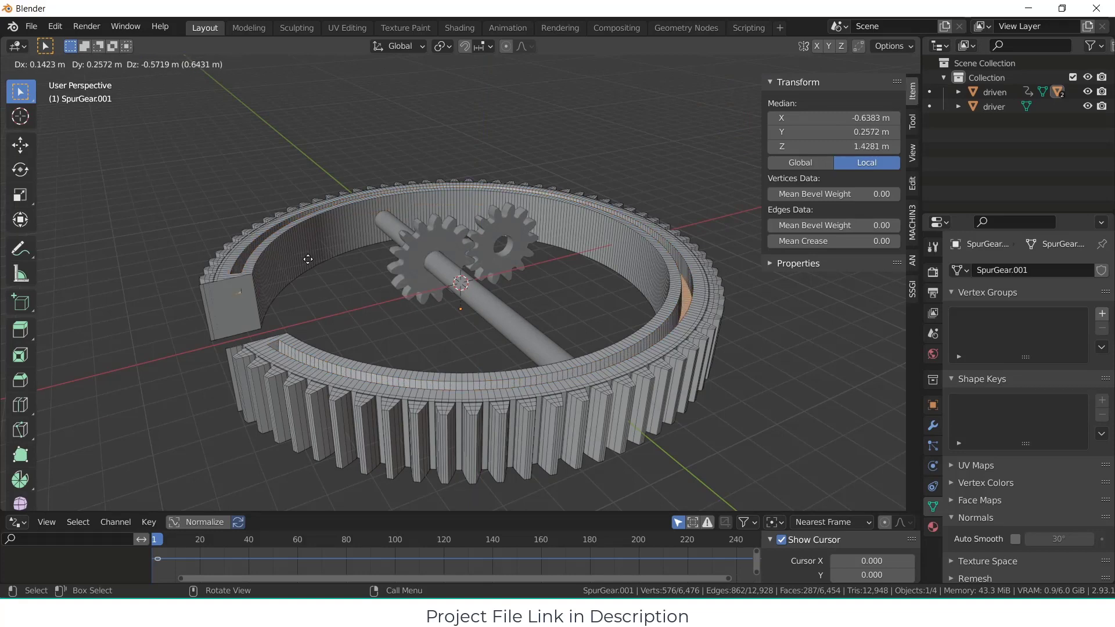
{"action": "key", "text": "z"}
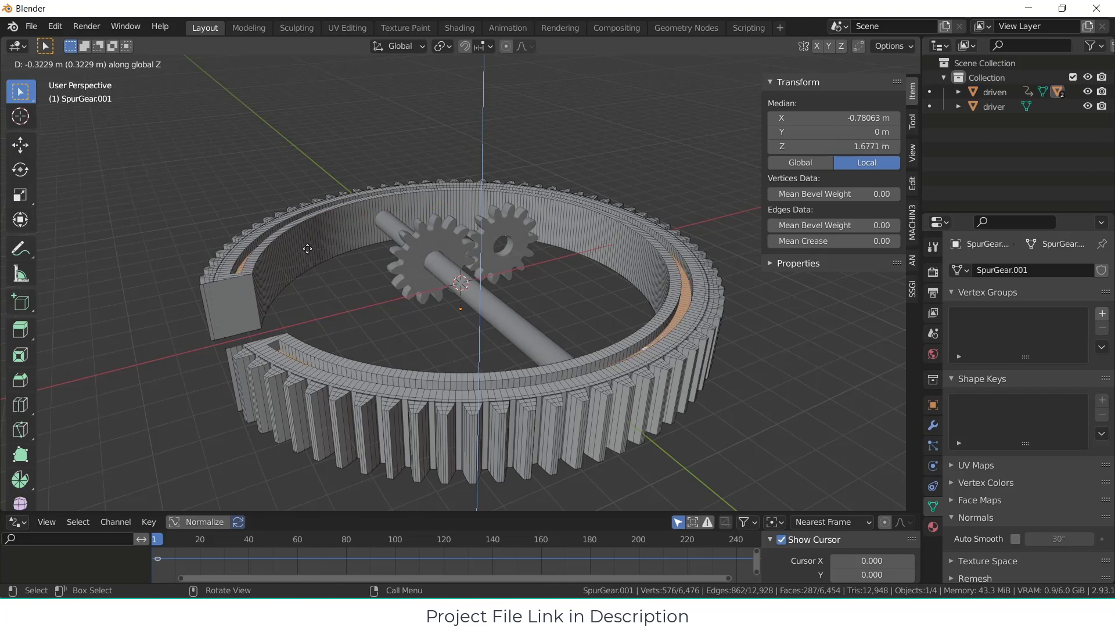
{"action": "left_click", "coordinate": [308, 248]}
Step: Duplicate eight adjacent groove floor faces opposite the ring's notch in place and separate them into their own object
{"action": "middle_click_drag", "start_coordinate": [323, 279], "coordinate": [383, 301]}
{"action": "key", "text": "alt+a"}
{"action": "key", "text": "KP_7"}
{"action": "scroll", "coordinate": [315, 241], "scroll_direction": "up", "scroll_amount": 8}
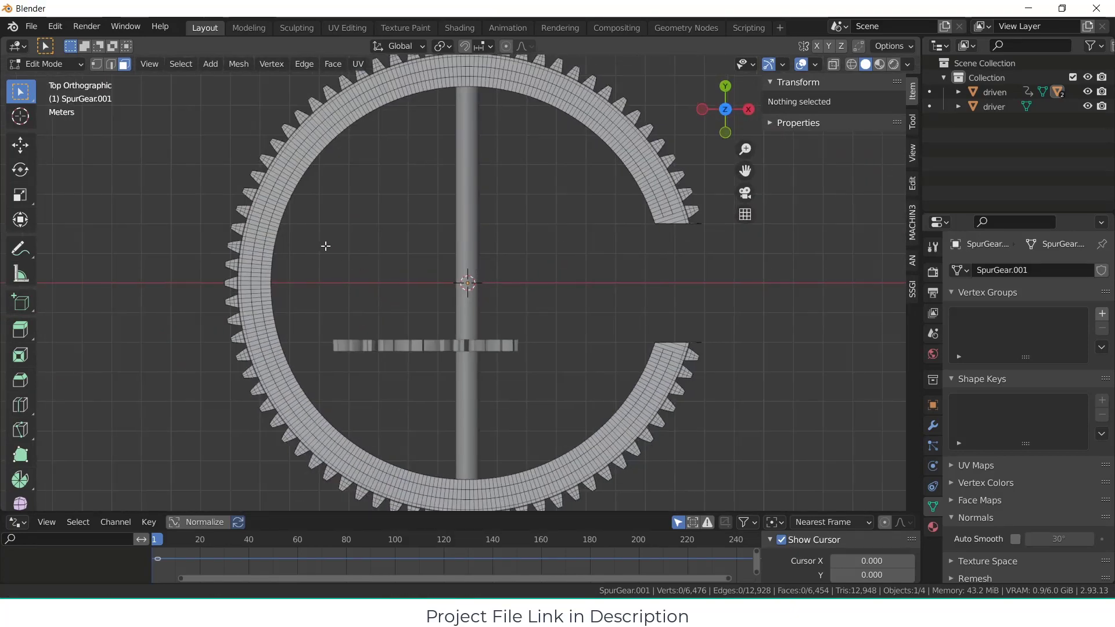
{"action": "middle_click_drag", "start_coordinate": [426, 247], "coordinate": [602, 323], "text": "shift"}
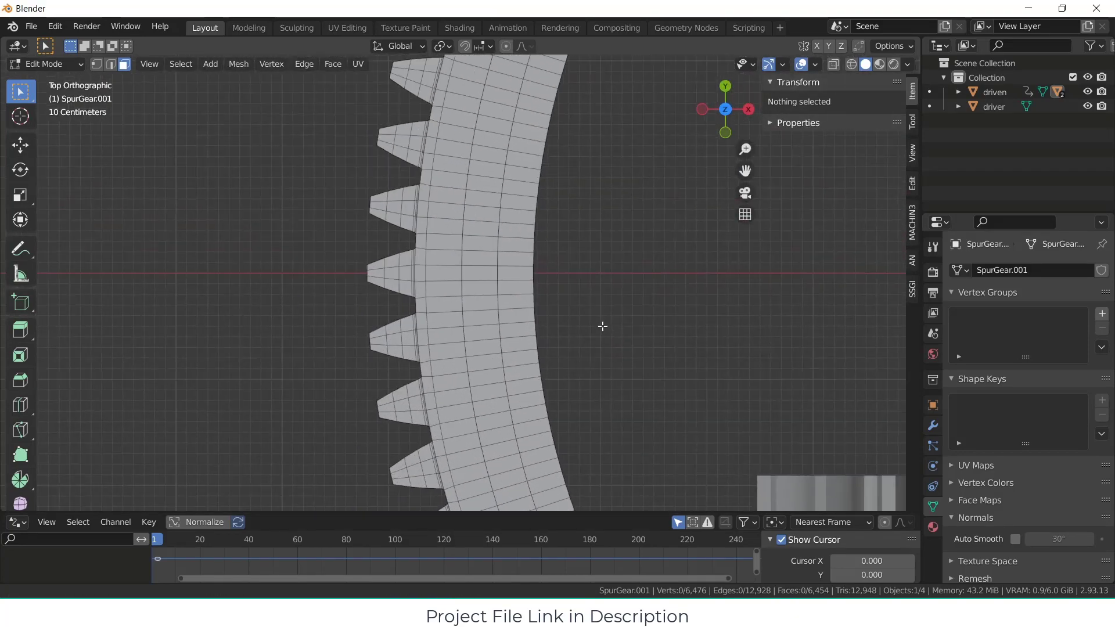
{"action": "left_click", "coordinate": [486, 216], "text": "ctrl"}
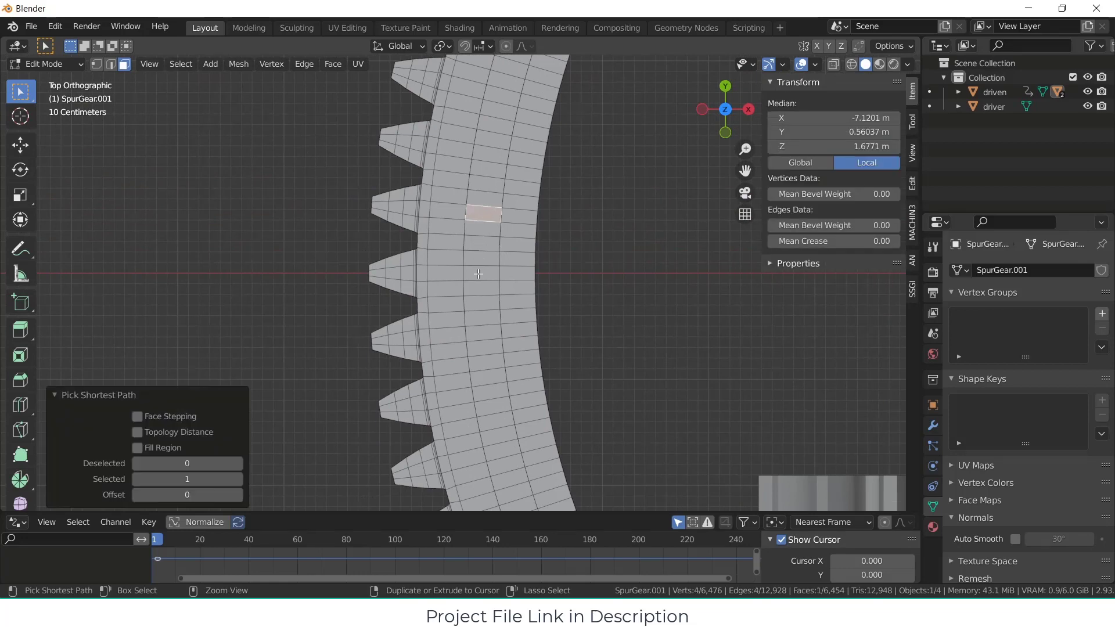
{"action": "left_click", "coordinate": [486, 305], "text": "ctrl"}
{"action": "left_click", "coordinate": [486, 321], "text": "ctrl"}
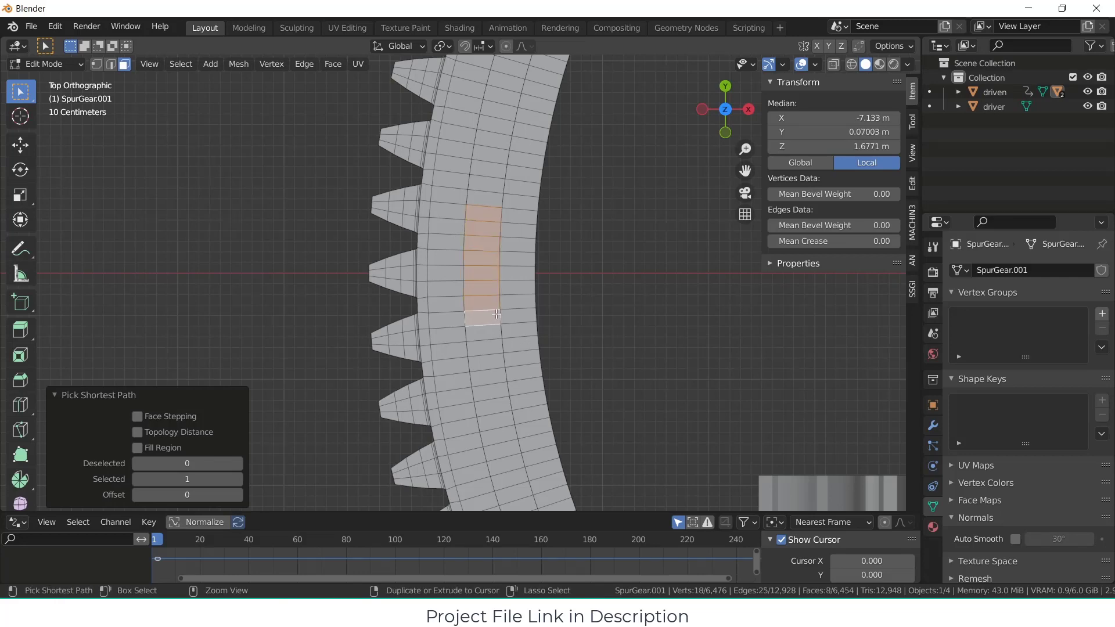
{"action": "scroll", "coordinate": [531, 314], "scroll_direction": "down", "scroll_amount": 2}
{"action": "middle_click_drag", "start_coordinate": [586, 314], "coordinate": [590, 257]}
{"action": "key", "text": "shift+d"}
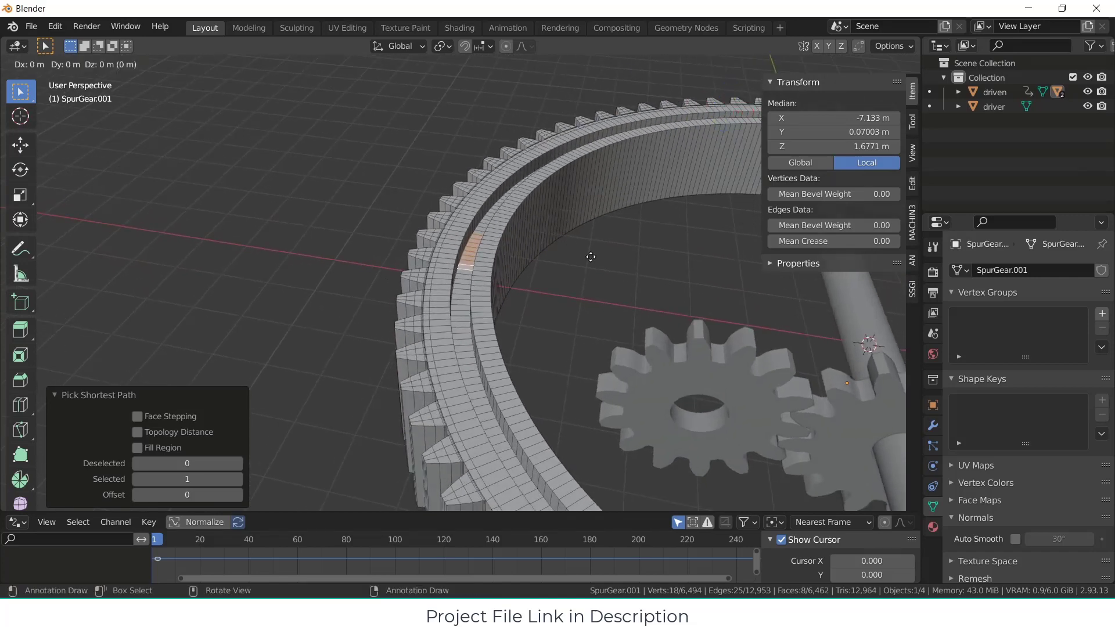
{"action": "right_click", "coordinate": [590, 257]}
{"action": "key", "text": "p"}
{"action": "left_click", "coordinate": [592, 255]}
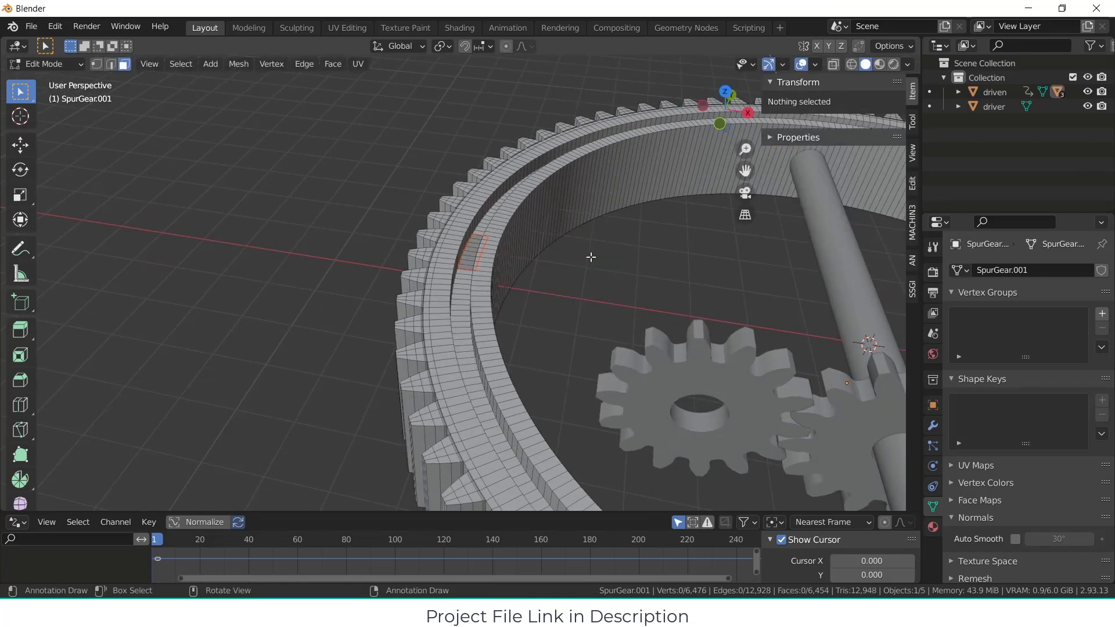
{"action": "key", "text": "Tab"}
Step: Extrude all faces of the separated groove-floor piece about 0.43 m upward along Z
{"action": "left_click", "coordinate": [470, 257]}
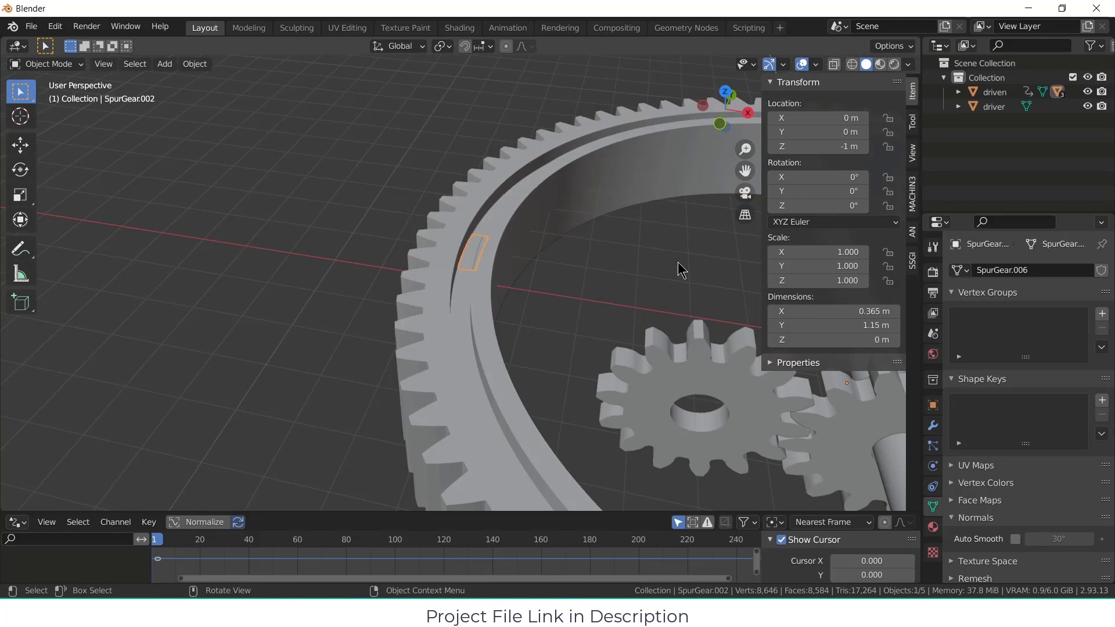
{"action": "key", "text": "Tab"}
{"action": "key", "text": "a"}
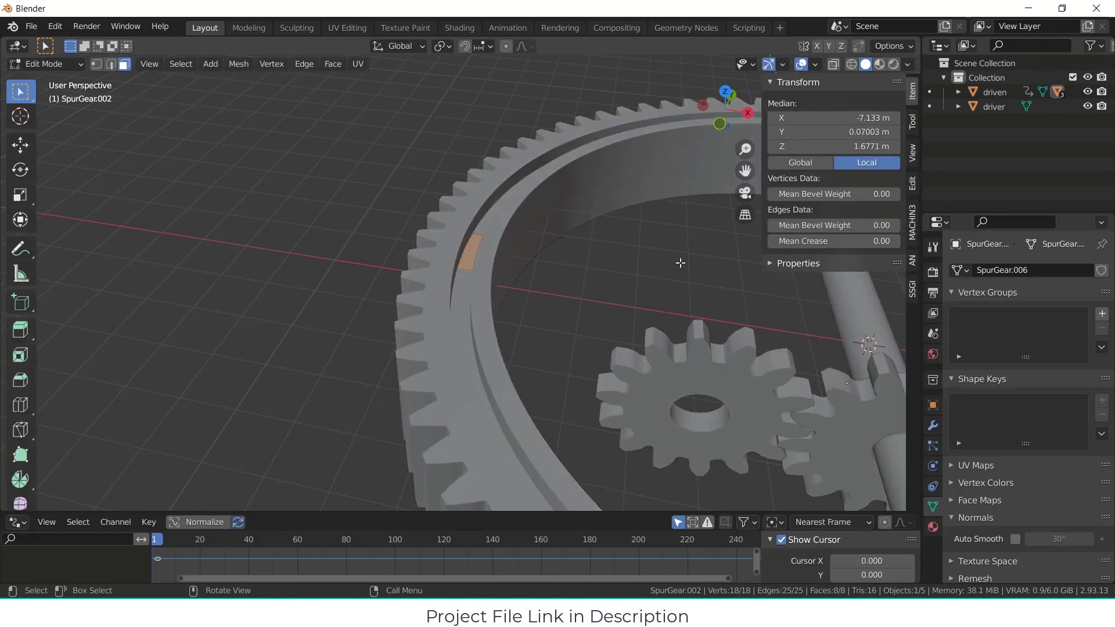
{"action": "key", "text": "g"}
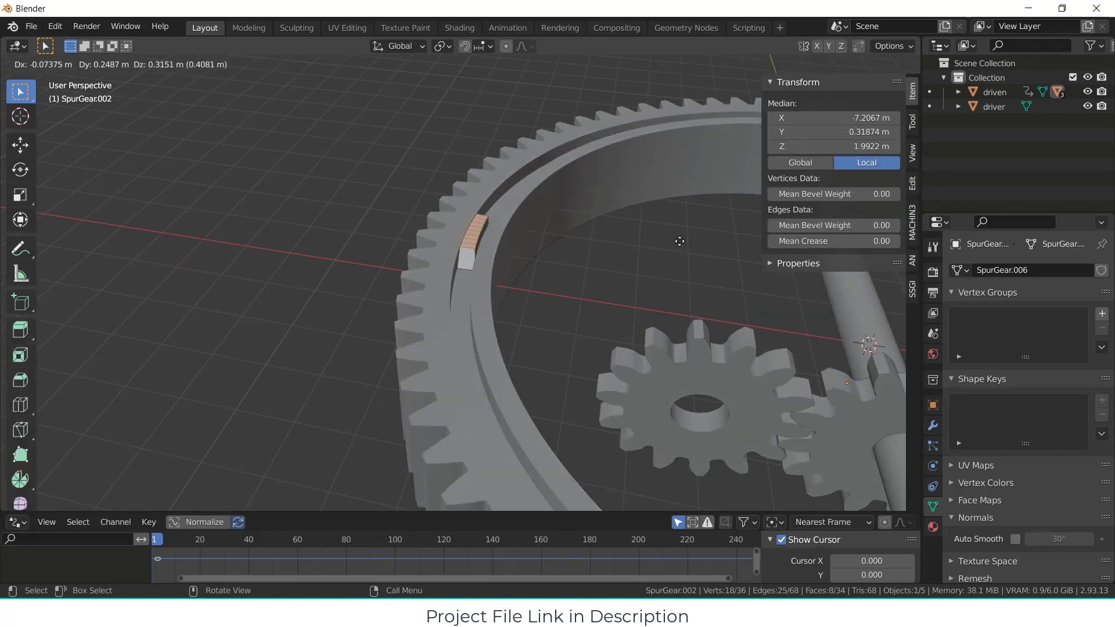
{"action": "key", "text": "z"}
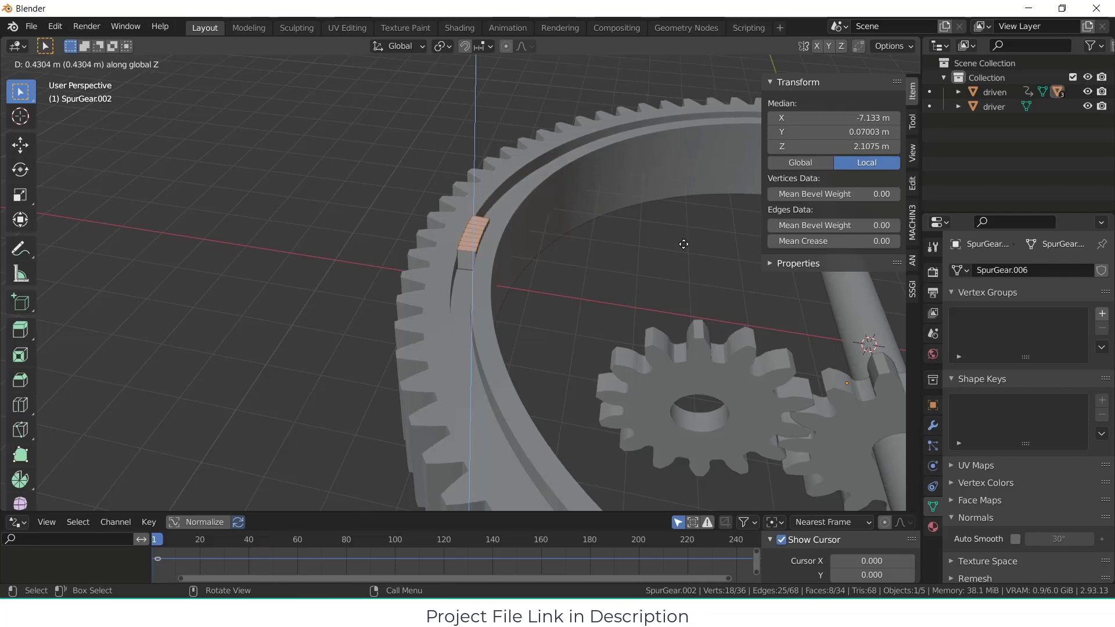
{"action": "left_click", "coordinate": [683, 244]}
Step: Lower the block's top faces about 0.08 m along Z, and extrude them about 0.22 m upward as a second layer
{"action": "key", "text": "KP_1"}
{"action": "scroll", "coordinate": [491, 229], "scroll_direction": "up", "scroll_amount": 4}
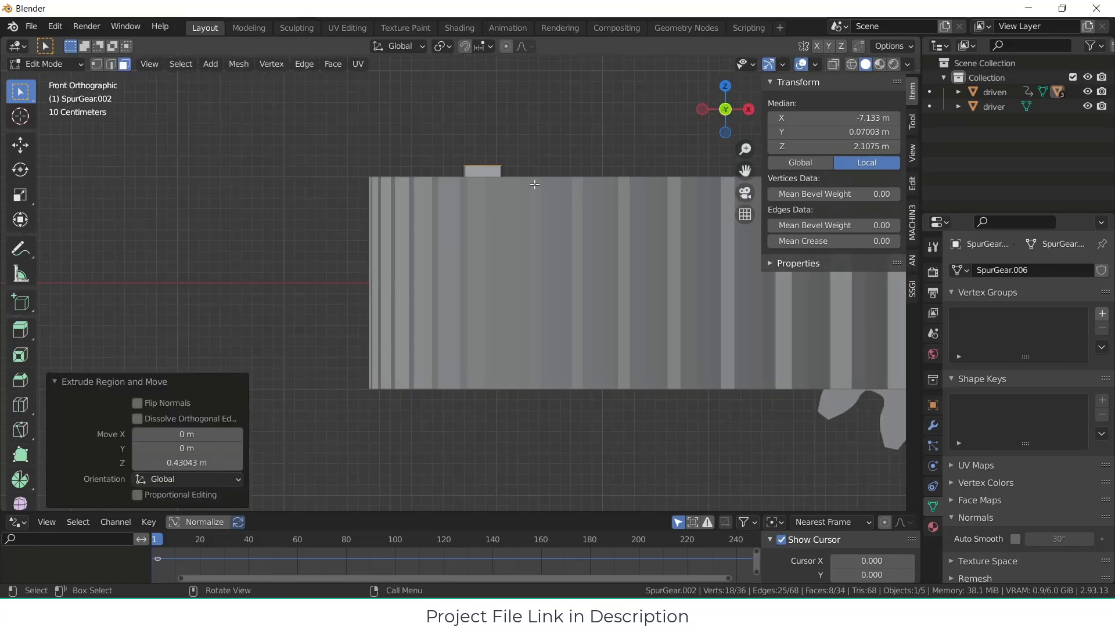
{"action": "middle_click_drag", "start_coordinate": [534, 184], "coordinate": [483, 286], "text": "shift"}
{"action": "scroll", "coordinate": [467, 248], "scroll_direction": "up", "scroll_amount": 2}
{"action": "key", "text": "g"}
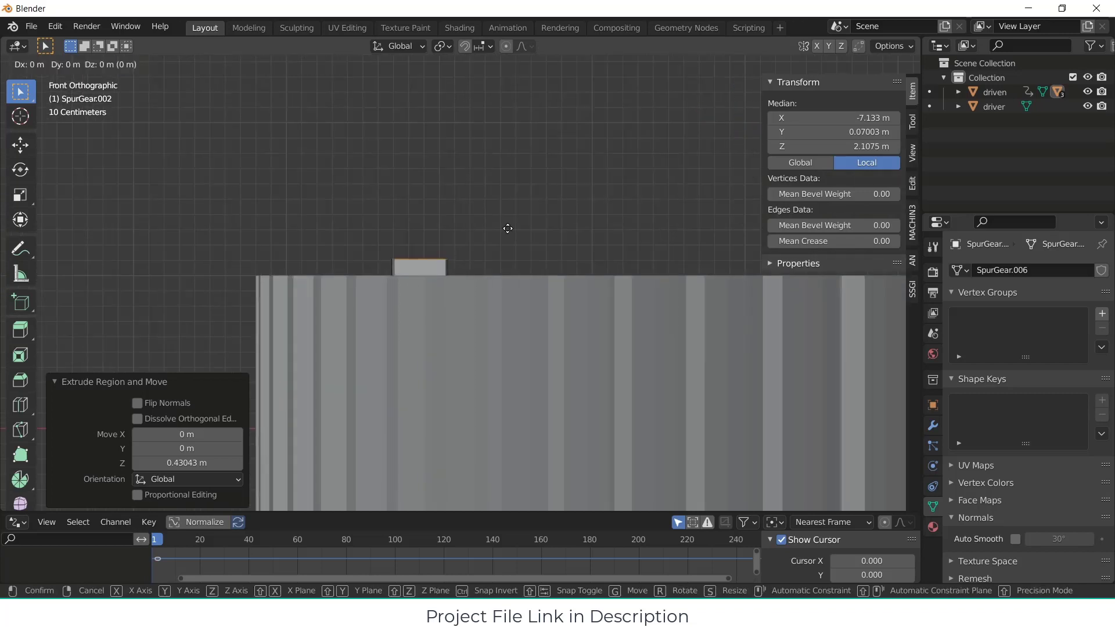
{"action": "key", "text": "z"}
{"action": "left_click", "coordinate": [509, 240]}
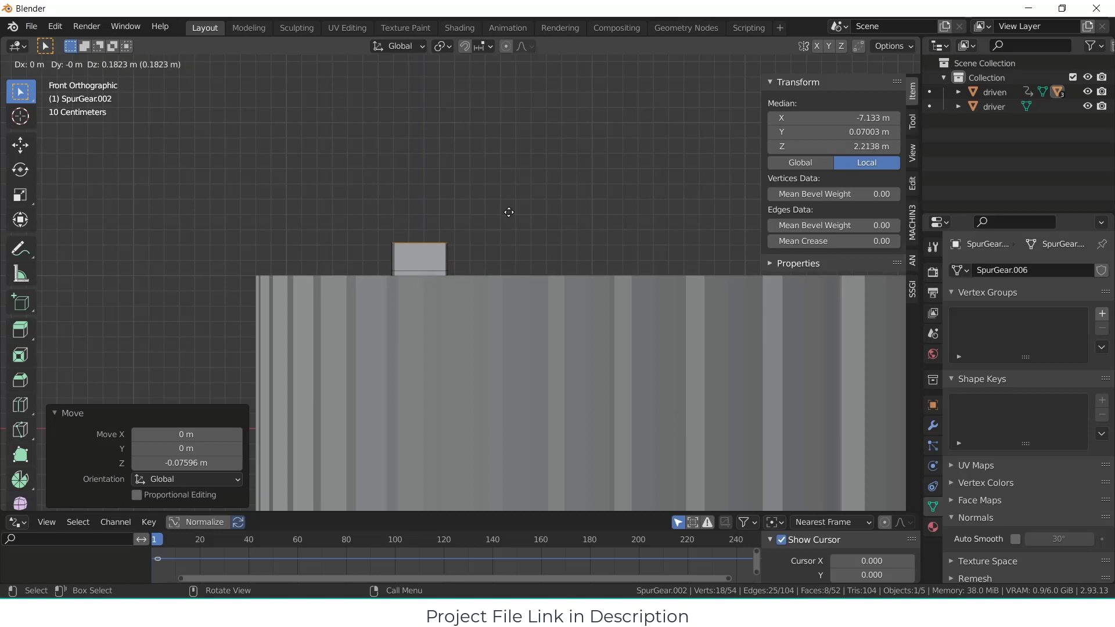
{"action": "left_click", "coordinate": [510, 207]}
Step: Extrude the eight outward-facing side faces of the block's upper layer about 4.29 m outward past the ring's teeth, and return to Object Mode
{"action": "middle_click_drag", "start_coordinate": [509, 207], "coordinate": [507, 270]}
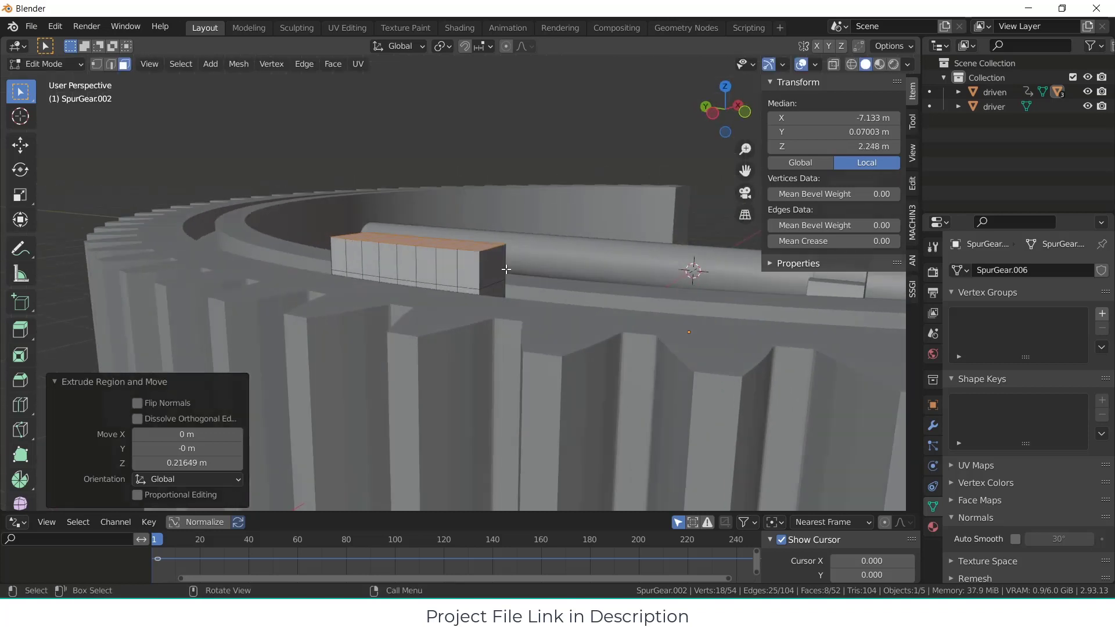
{"action": "left_click", "coordinate": [471, 273]}
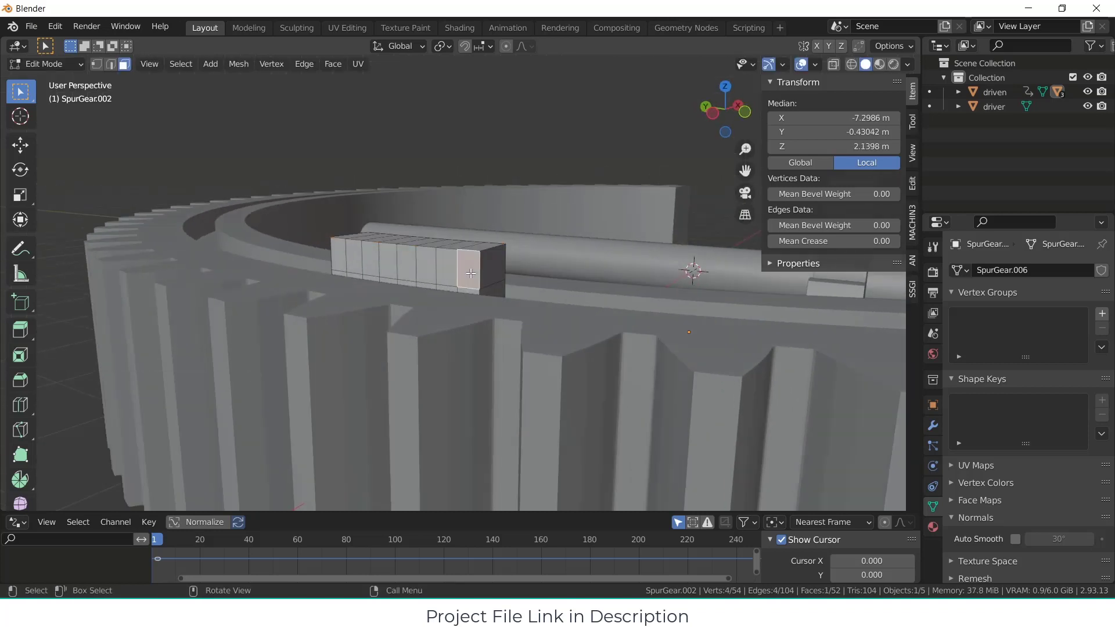
{"action": "left_click", "coordinate": [338, 251], "text": "ctrl"}
{"action": "middle_click_drag", "start_coordinate": [338, 252], "coordinate": [589, 259]}
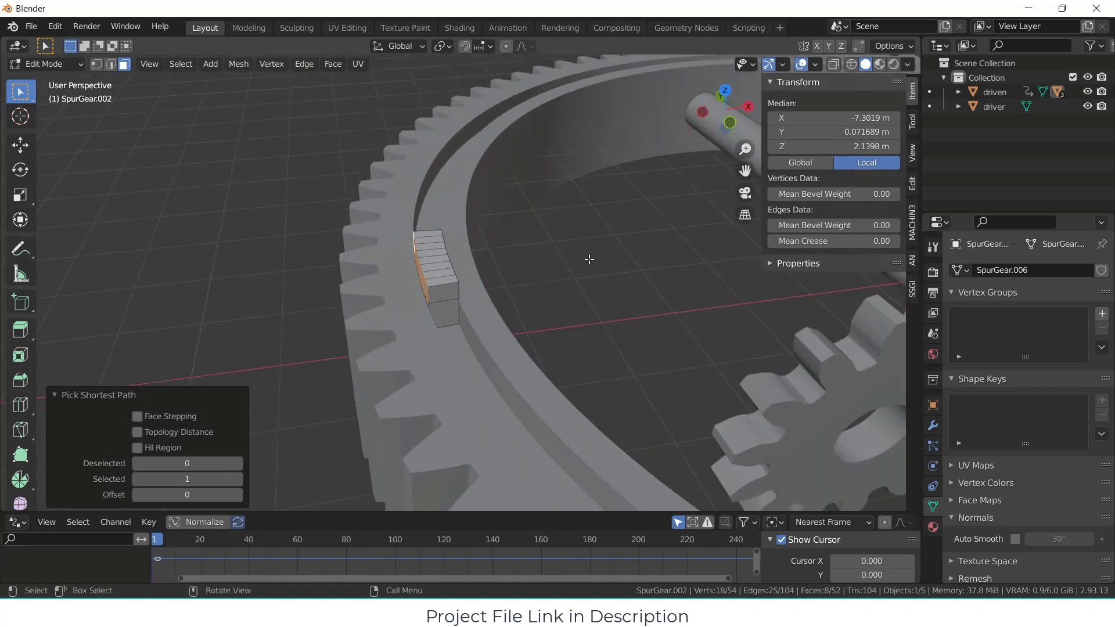
{"action": "key", "text": "e"}
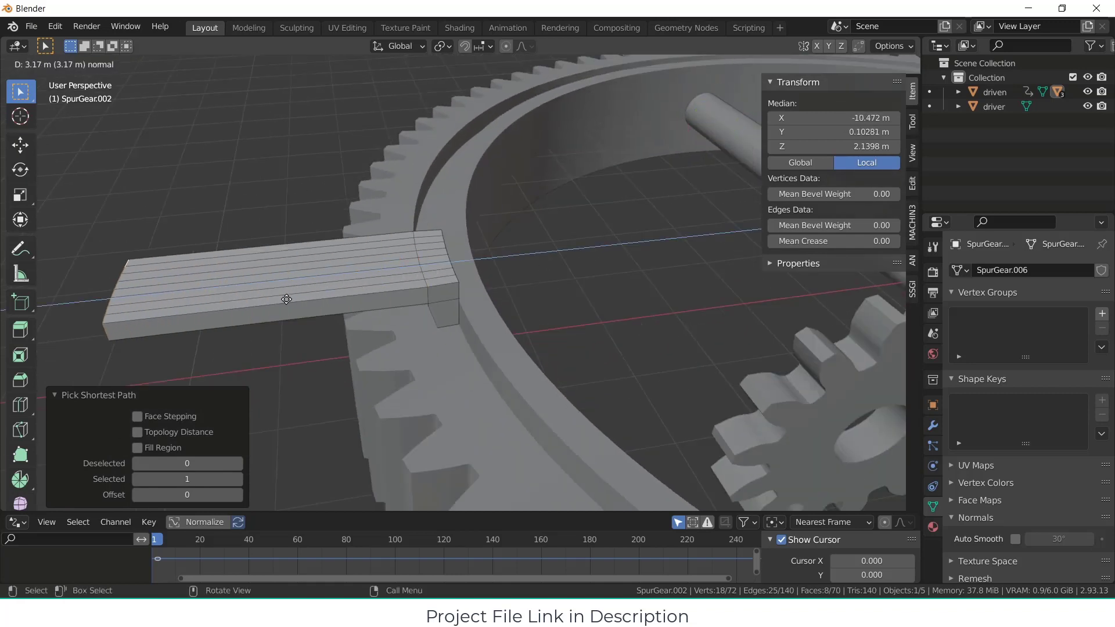
{"action": "left_click", "coordinate": [173, 310]}
{"action": "scroll", "coordinate": [380, 286], "scroll_direction": "down", "scroll_amount": 6}
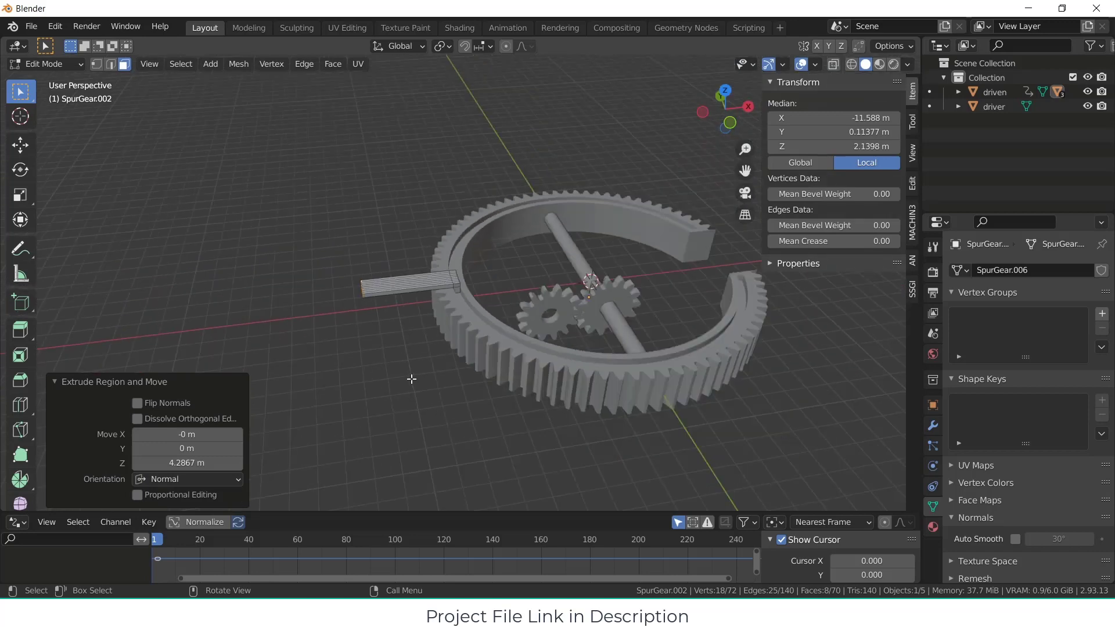
{"action": "key", "text": "alt+a"}
{"action": "key", "text": "Tab"}
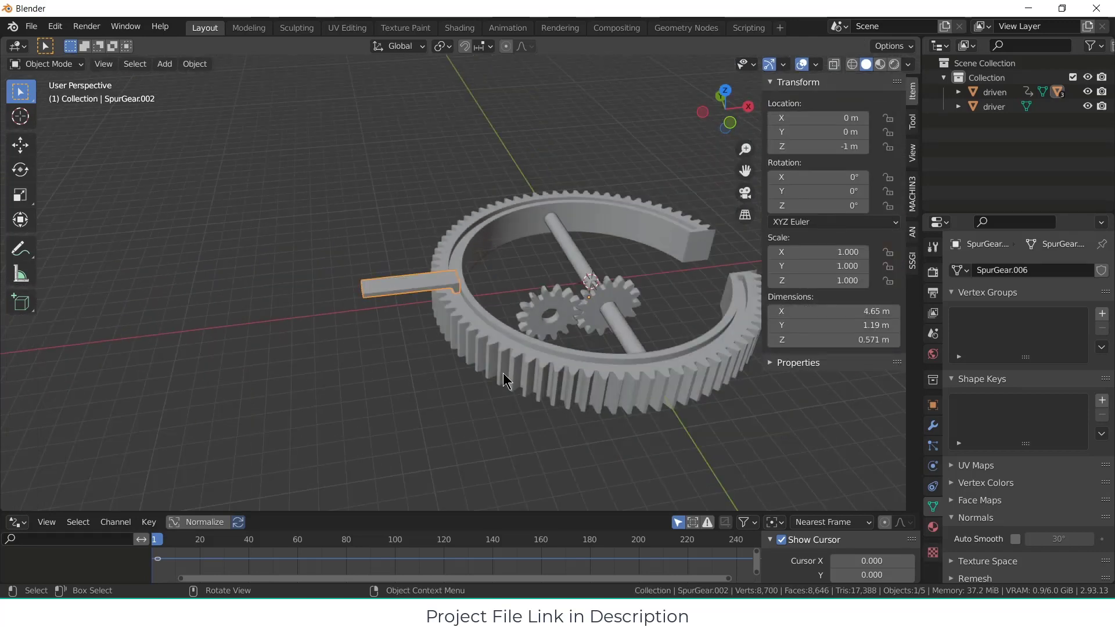
Step: Deselect the arm and add a GearGenMaster external spur gear with Z set to 12
{"action": "middle_click_drag", "start_coordinate": [503, 373], "coordinate": [483, 410]}
{"action": "scroll", "coordinate": [475, 325], "scroll_direction": "up", "scroll_amount": 2}
{"action": "middle_click_drag", "start_coordinate": [475, 326], "coordinate": [477, 272]}
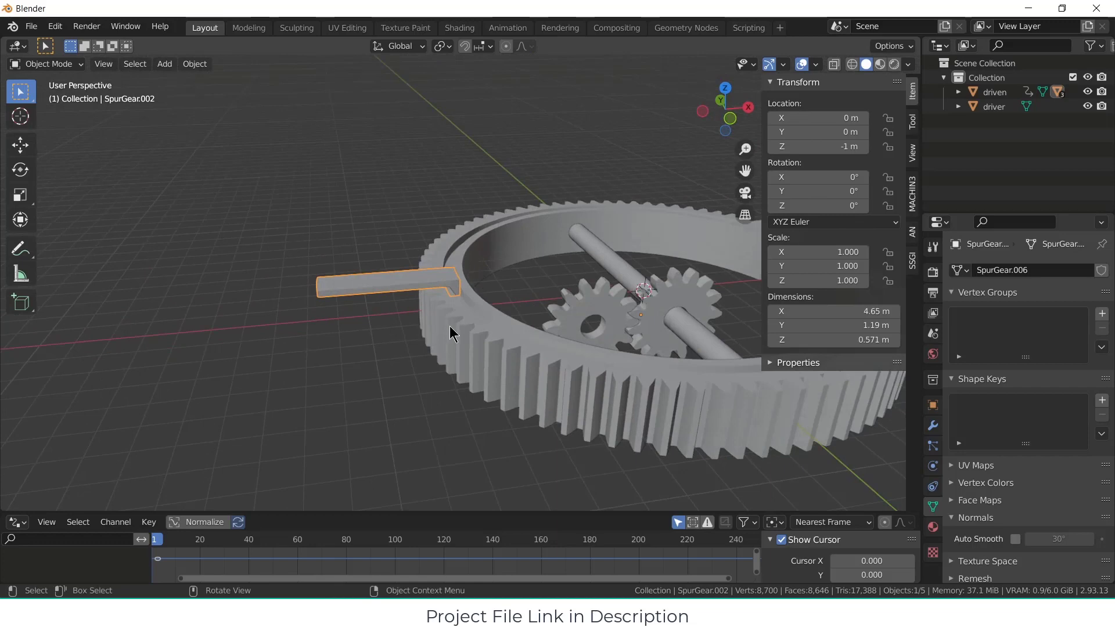
{"action": "middle_click_drag", "start_coordinate": [450, 326], "coordinate": [435, 378]}
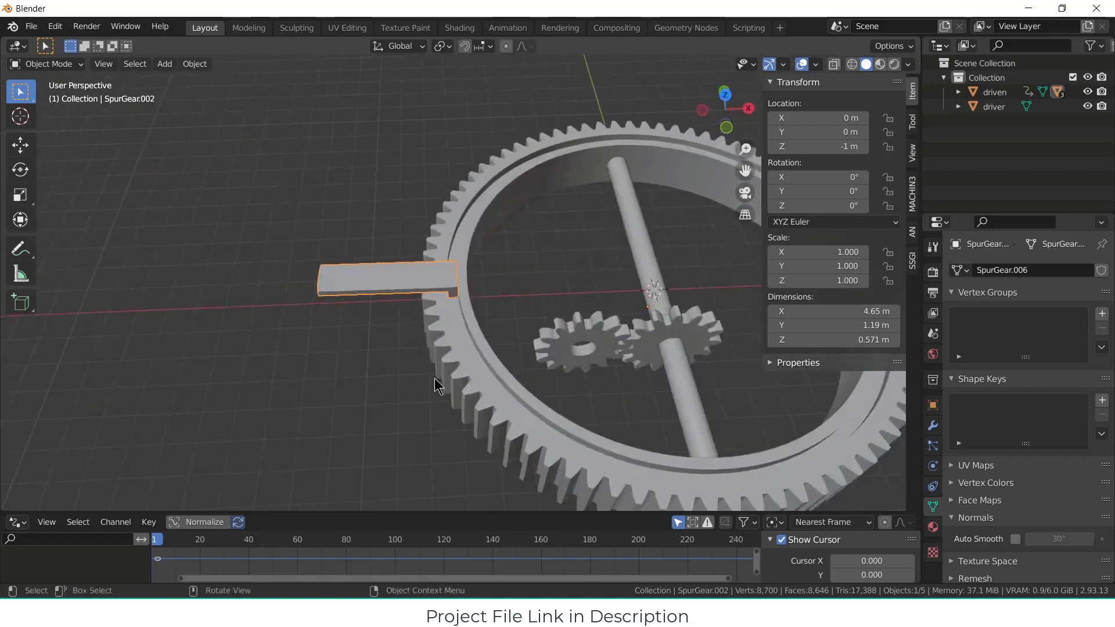
{"action": "left_click", "coordinate": [350, 329]}
{"action": "left_click", "coordinate": [169, 63]}
{"action": "mouse_move", "coordinate": [198, 81]}
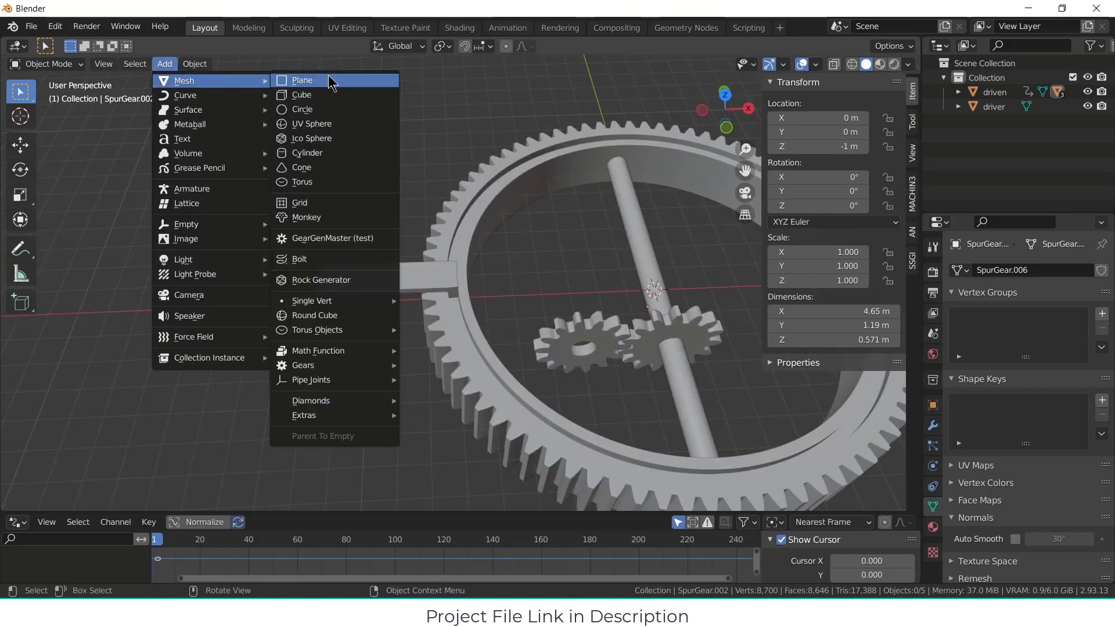
{"action": "left_click", "coordinate": [323, 238]}
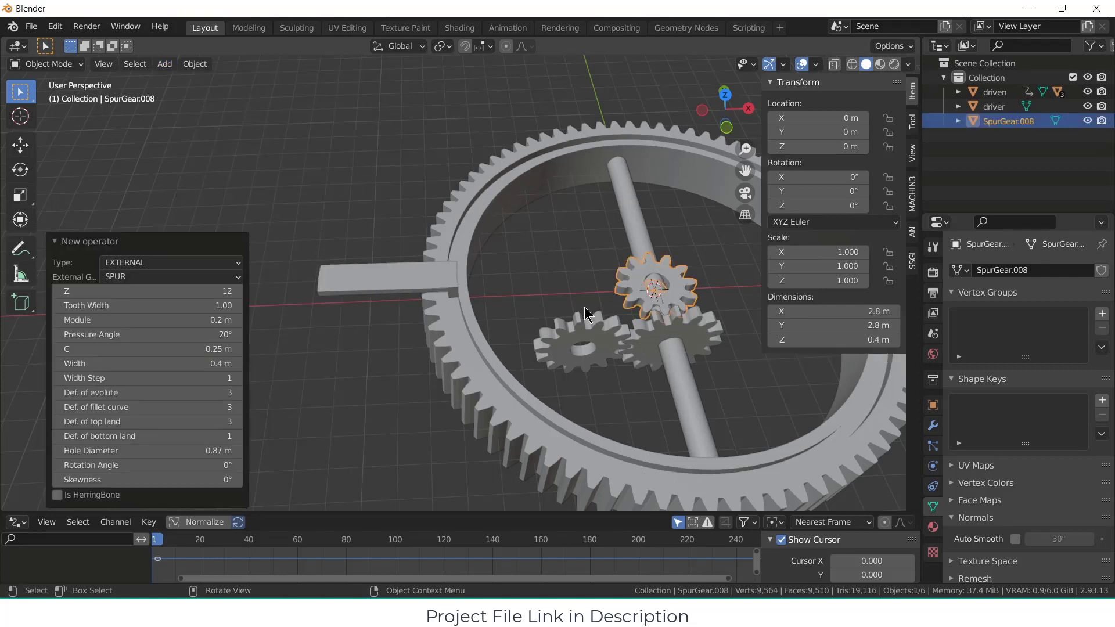
{"action": "mouse_move", "coordinate": [227, 290]}
{"action": "left_mouse_down"}
{"action": "mouse_move", "coordinate": [212, 289]}
{"action": "mouse_move", "coordinate": [226, 289]}
{"action": "left_mouse_up"}
{"action": "left_click", "coordinate": [227, 289]}
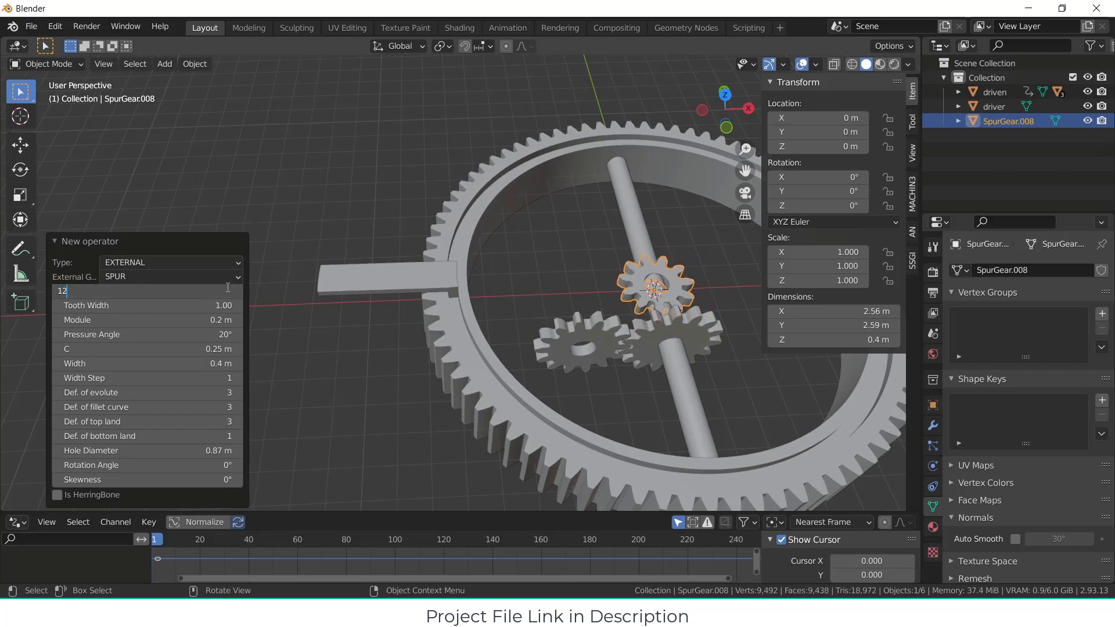
{"action": "type", "text": "12"}
{"action": "key", "text": "Return"}
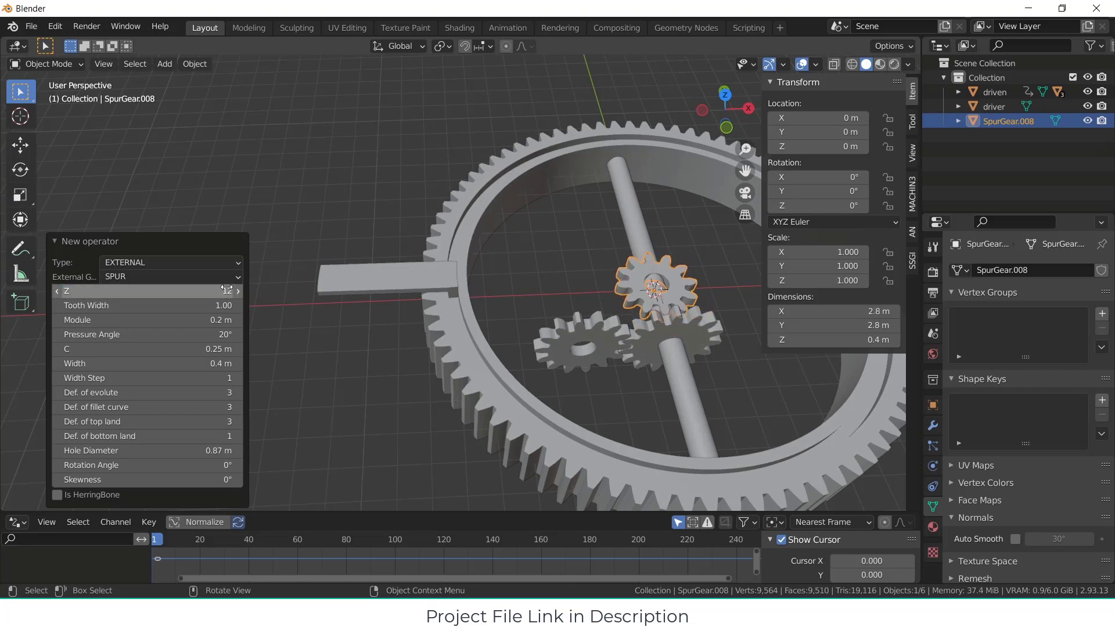
Step: Set the new spur gear's width to 1 m
{"action": "mouse_move", "coordinate": [176, 369]}
{"action": "left_mouse_down"}
{"action": "mouse_move", "coordinate": [209, 369]}
{"action": "mouse_move", "coordinate": [179, 367]}
{"action": "left_mouse_up"}
{"action": "left_click", "coordinate": [178, 367]}
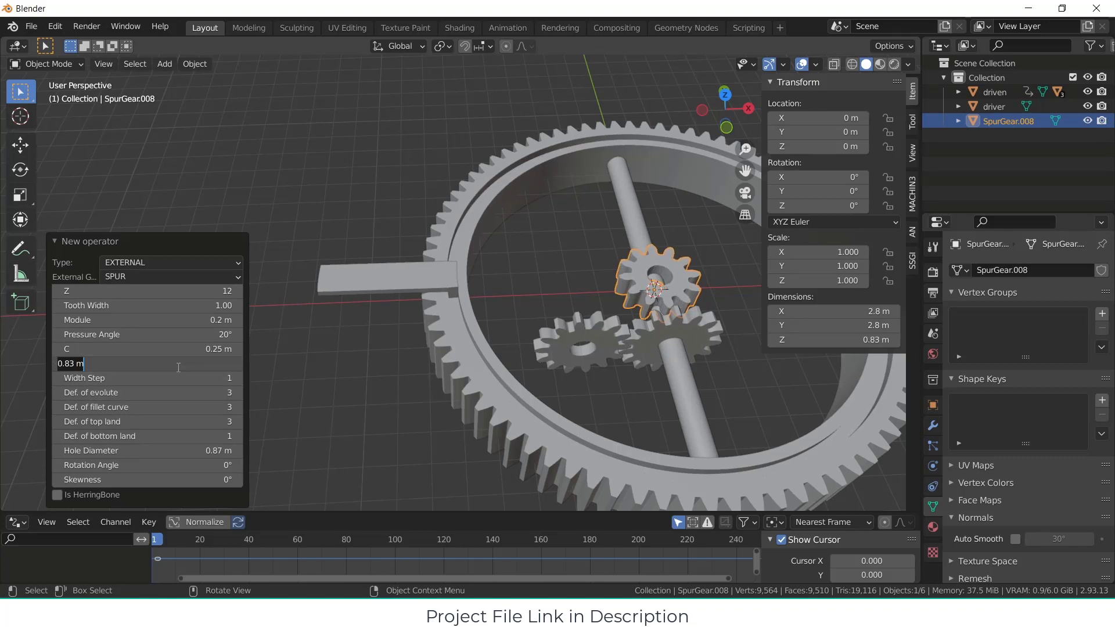
{"action": "type", "text": "1"}
{"action": "key", "text": "Return"}
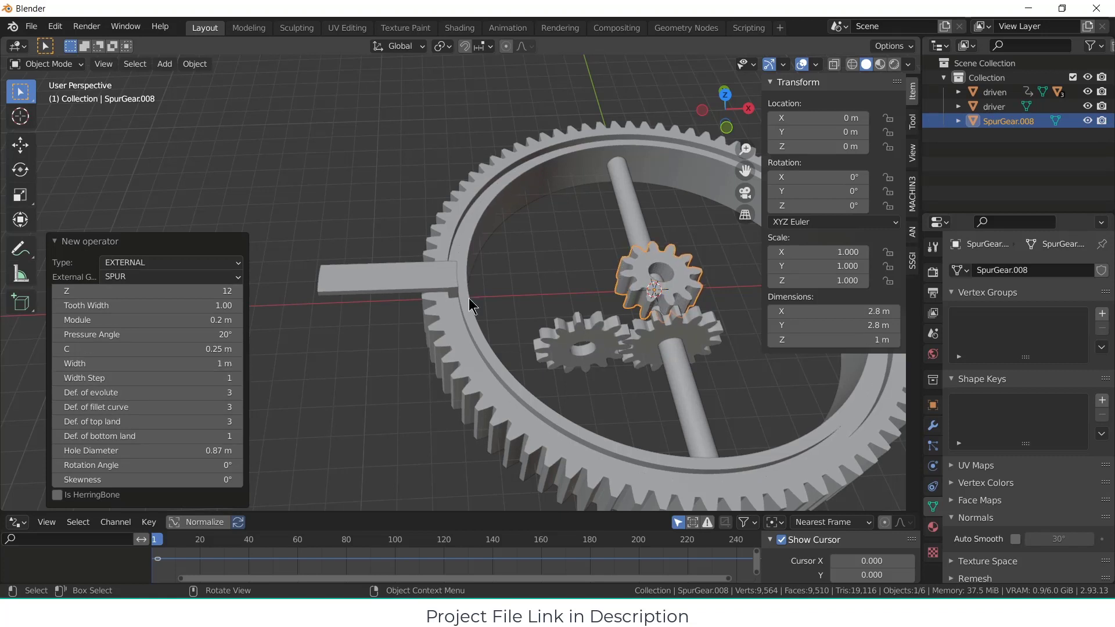
Step: Move the new spur gear about -9.17 m along X so it meets the ring's outer teeth beneath the arm
{"action": "left_click", "coordinate": [676, 297]}
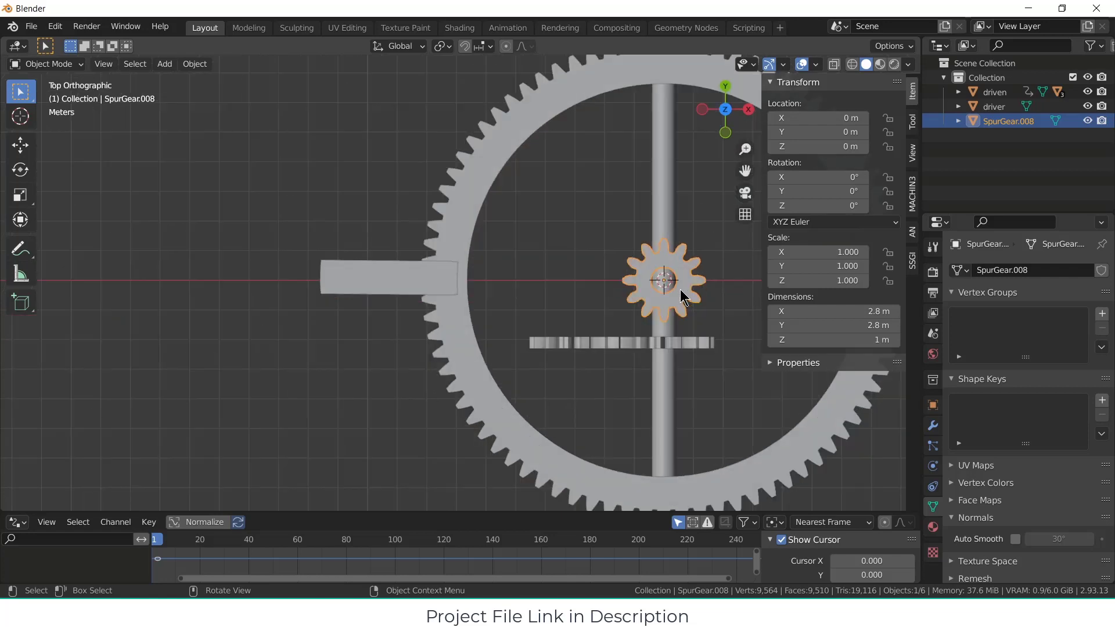
{"action": "key", "text": "KP_7"}
{"action": "key", "text": "g"}
{"action": "key", "text": "x"}
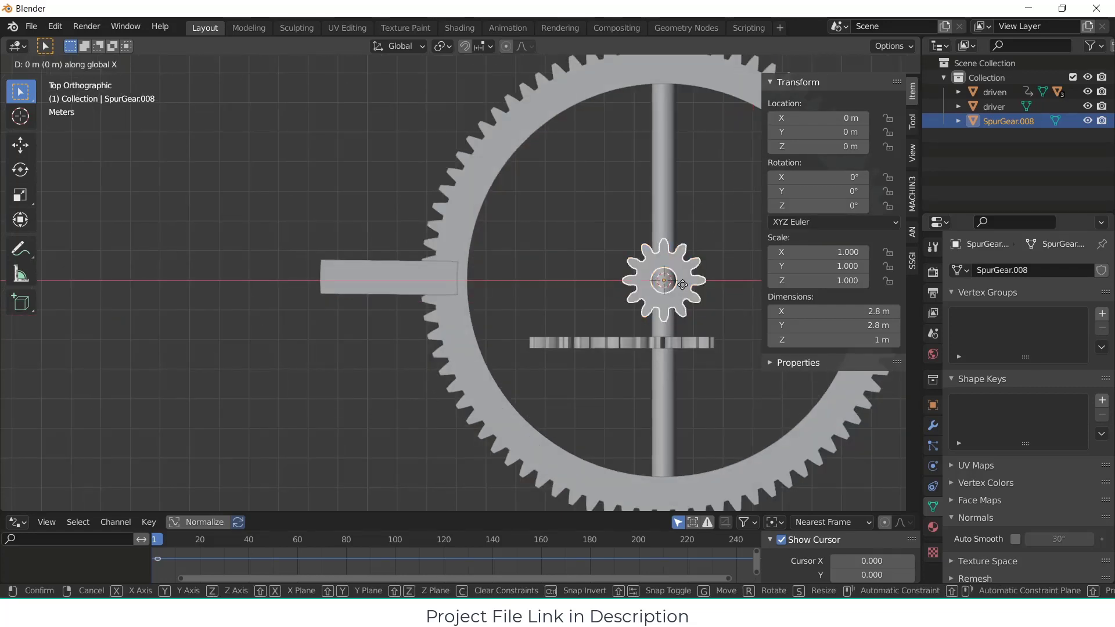
{"action": "left_click", "coordinate": [403, 285]}
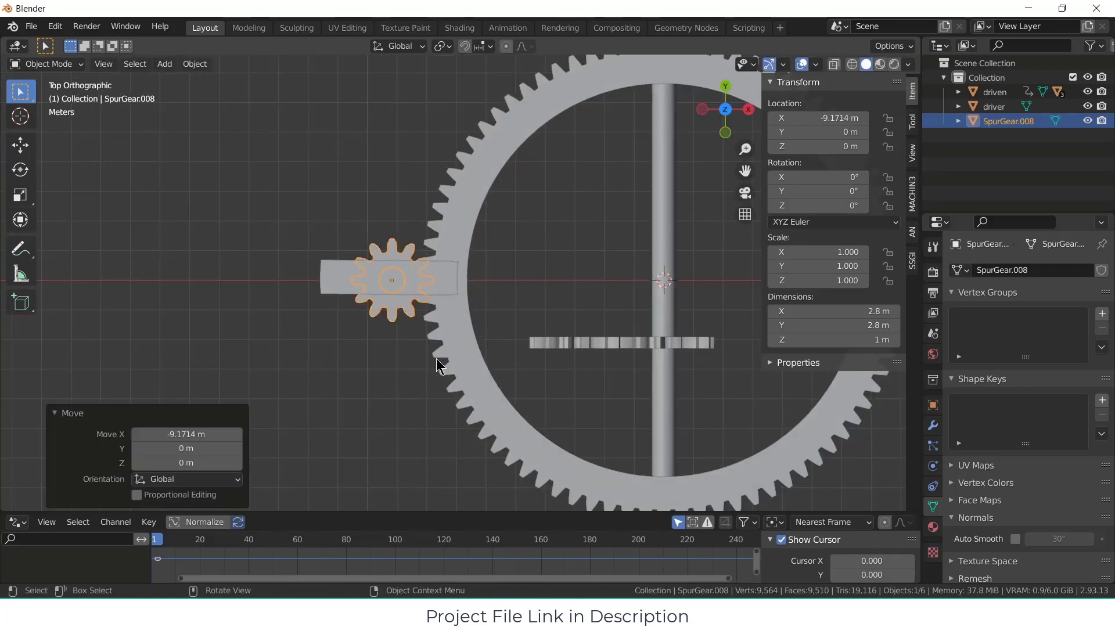
{"action": "middle_click_drag", "start_coordinate": [437, 358], "coordinate": [449, 211]}
{"action": "scroll", "coordinate": [417, 264], "scroll_direction": "down", "scroll_amount": 3}
{"action": "scroll", "coordinate": [425, 291], "scroll_direction": "up", "scroll_amount": 7}
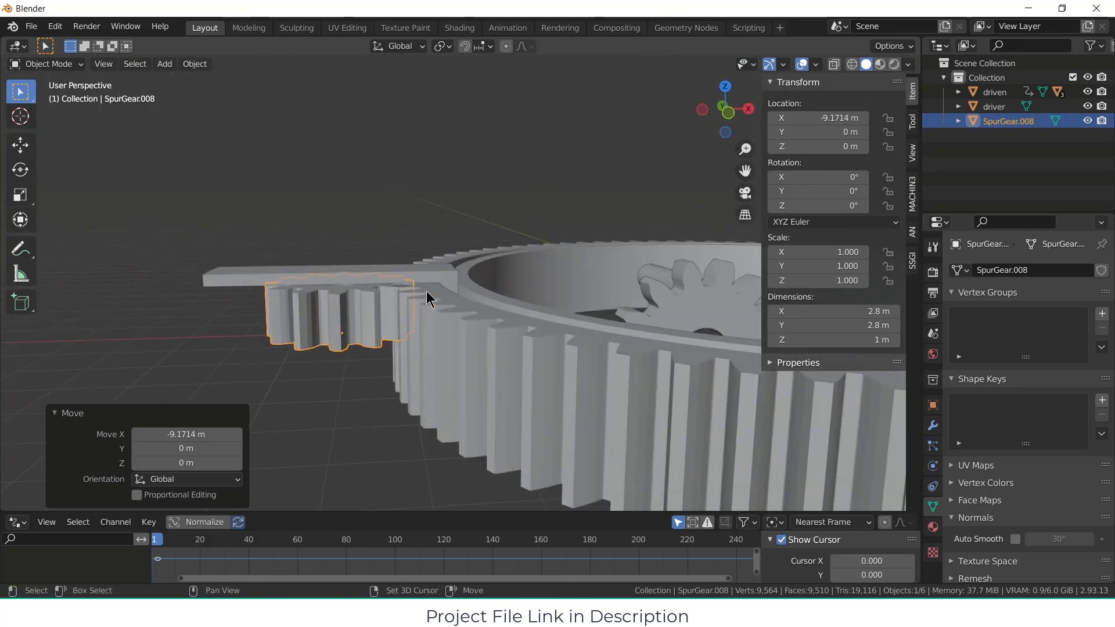
{"action": "middle_click_drag", "start_coordinate": [428, 297], "coordinate": [459, 305], "text": "shift"}
{"action": "scroll", "coordinate": [562, 318], "scroll_direction": "up", "scroll_amount": 4}
{"action": "middle_click_drag", "start_coordinate": [540, 306], "coordinate": [532, 258]}
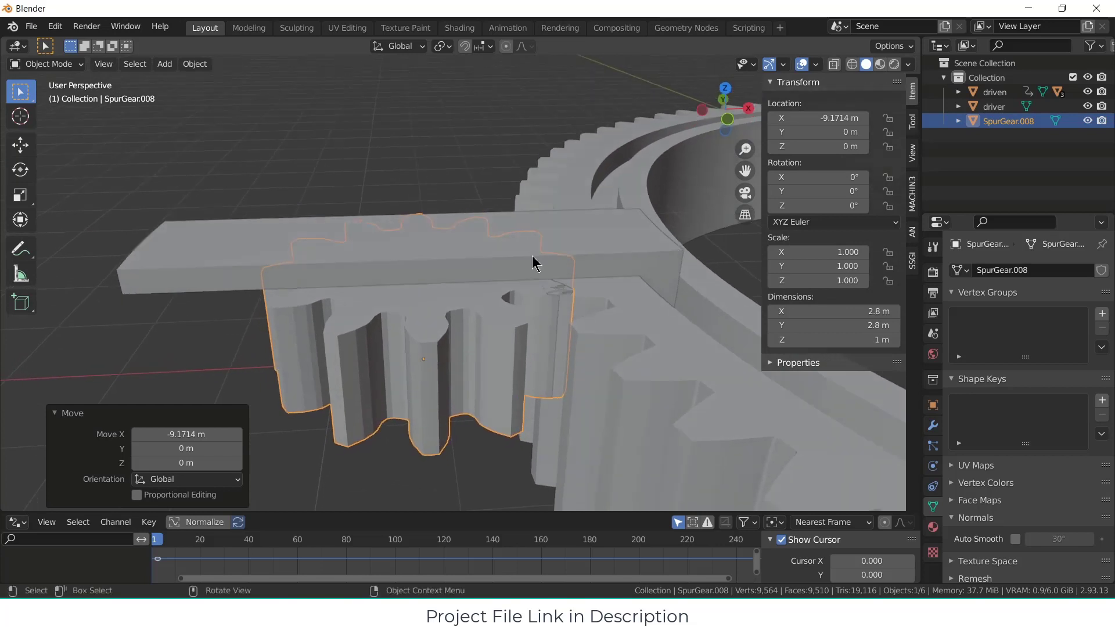
{"action": "left_click", "coordinate": [533, 255]}
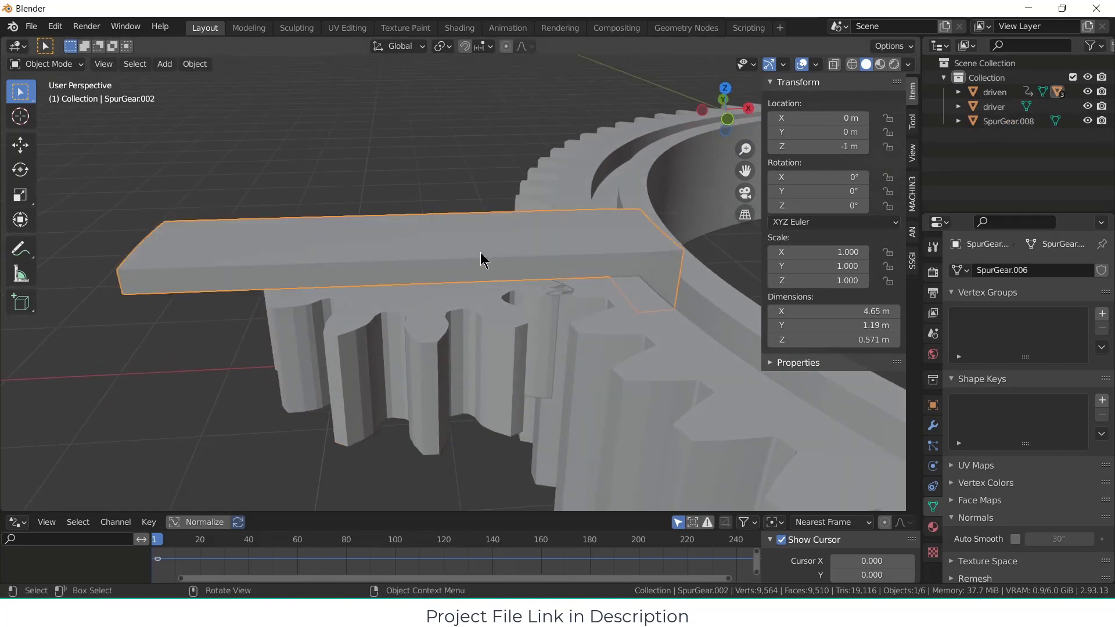
{"action": "key", "text": "g"}
{"action": "key", "text": "Escape"}
{"action": "left_click", "coordinate": [450, 244]}
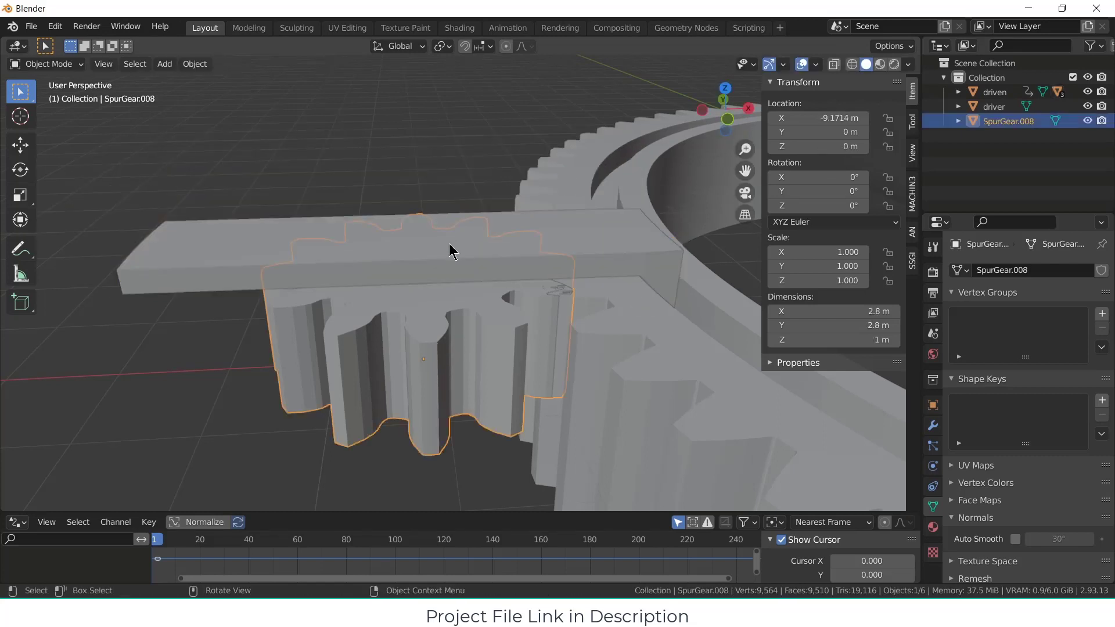
Step: Rename the arm object above the small spur gear as gear_guider
{"action": "left_click", "coordinate": [520, 233]}
{"action": "key", "text": "F2"}
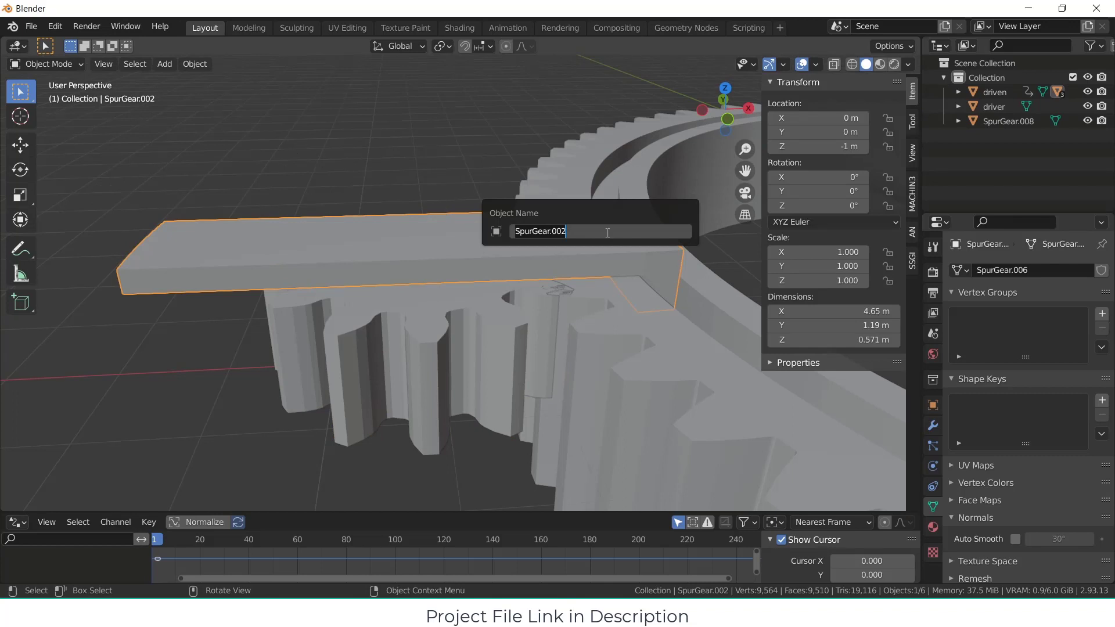
{"action": "type", "text": "gear_guider"}
{"action": "key", "text": "Return"}
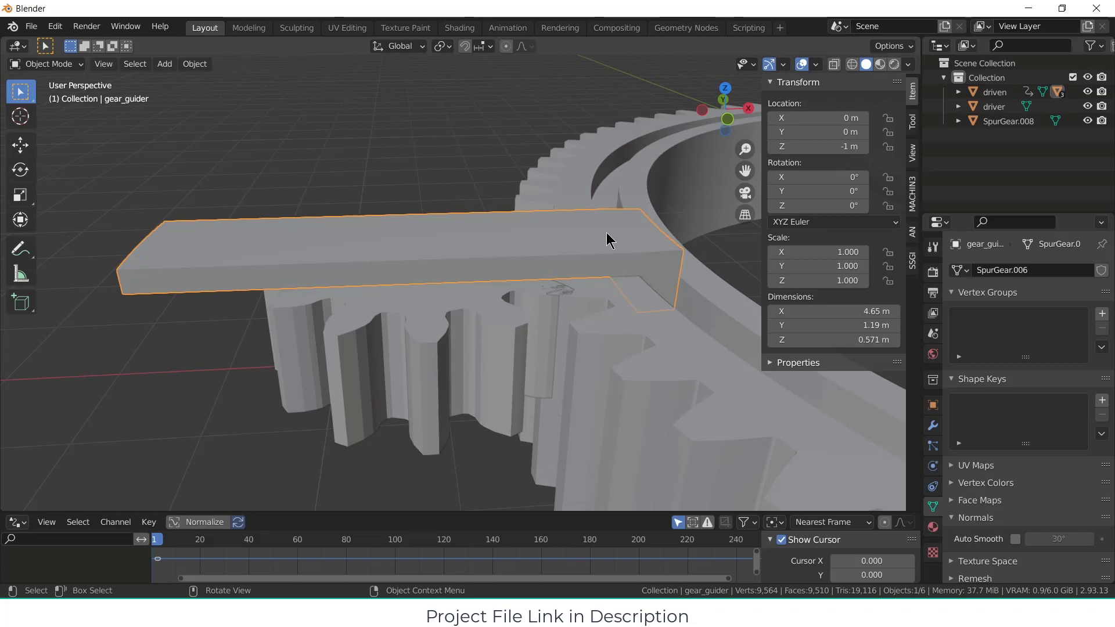
Step: Hide the gear_guider arm to expose the small spur gear beneath it
{"action": "left_click", "coordinate": [427, 260]}
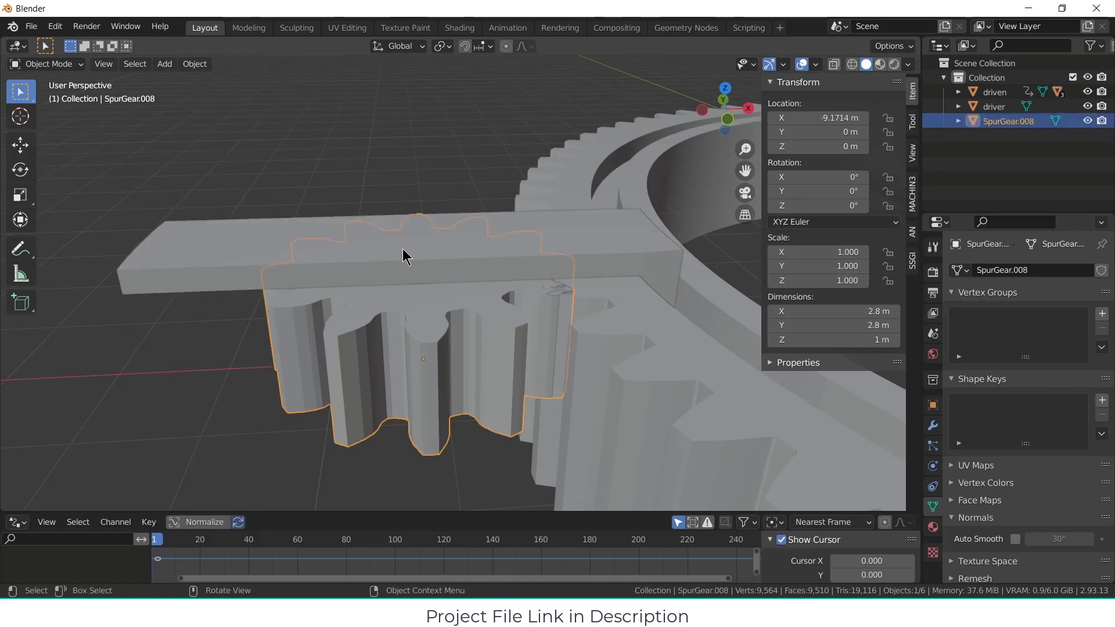
{"action": "left_click", "coordinate": [336, 271]}
{"action": "key", "text": "Delete"}
Step: Rotate the small spur gear about 14.7° around Z to align its teeth with the gaps in the ring
{"action": "left_click", "coordinate": [431, 284]}
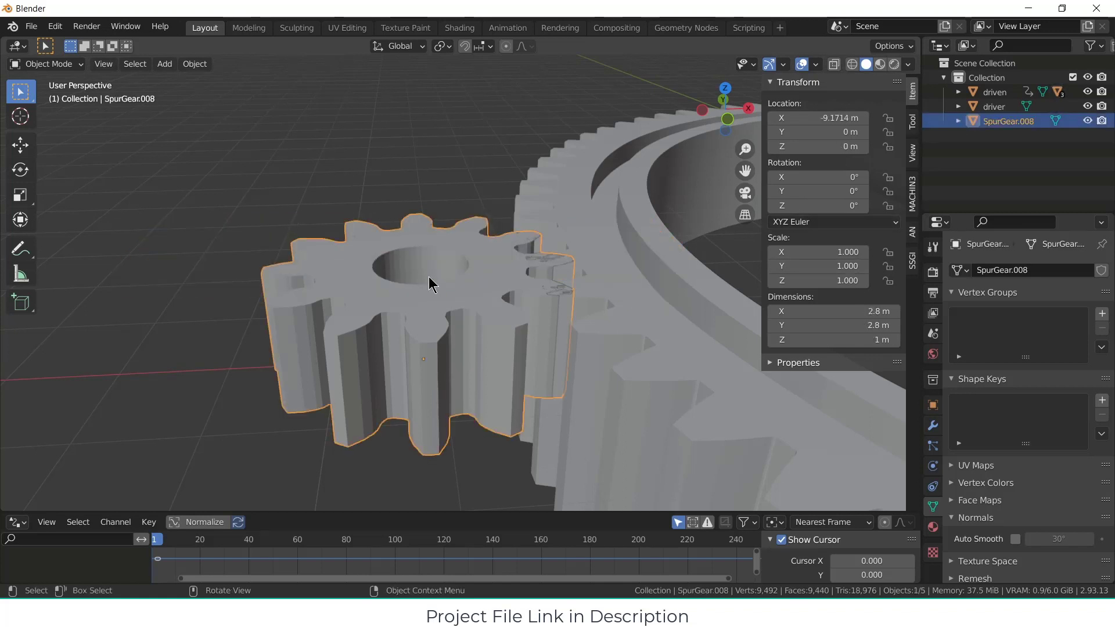
{"action": "key", "text": "KP_7"}
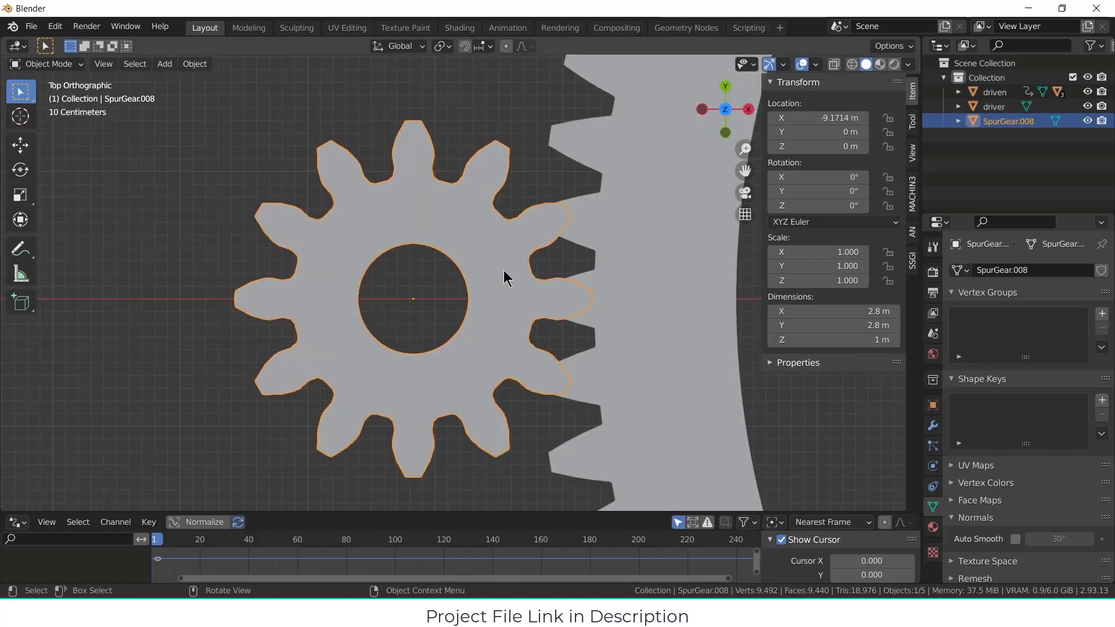
{"action": "key", "text": "r"}
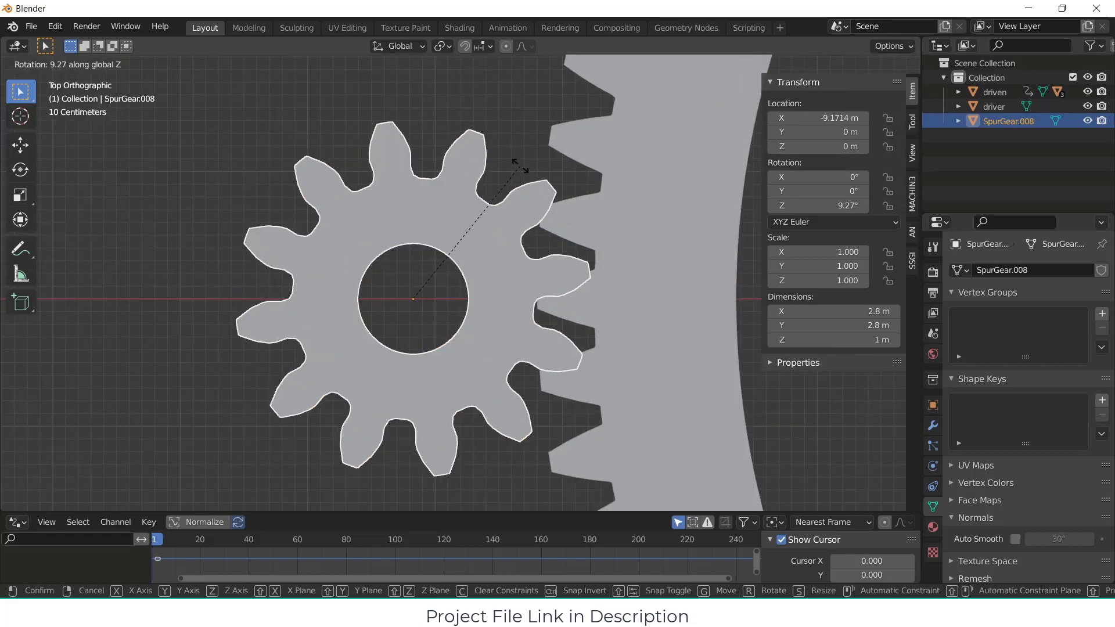
{"action": "left_click", "coordinate": [510, 139]}
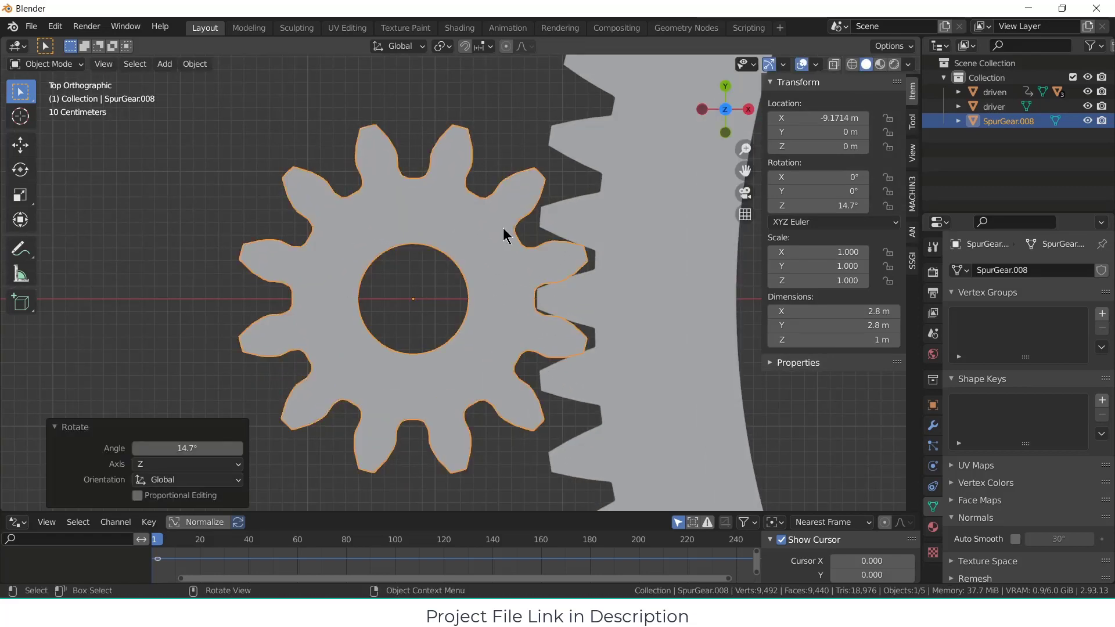
Step: Move the small spur gear about -0.066 m along X to clear its teeth from the ring's outer teeth
{"action": "scroll", "coordinate": [503, 252], "scroll_direction": "up", "scroll_amount": 2}
{"action": "middle_click_drag", "start_coordinate": [503, 252], "coordinate": [457, 253], "text": "shift"}
{"action": "key", "text": "g"}
{"action": "key", "text": "x"}
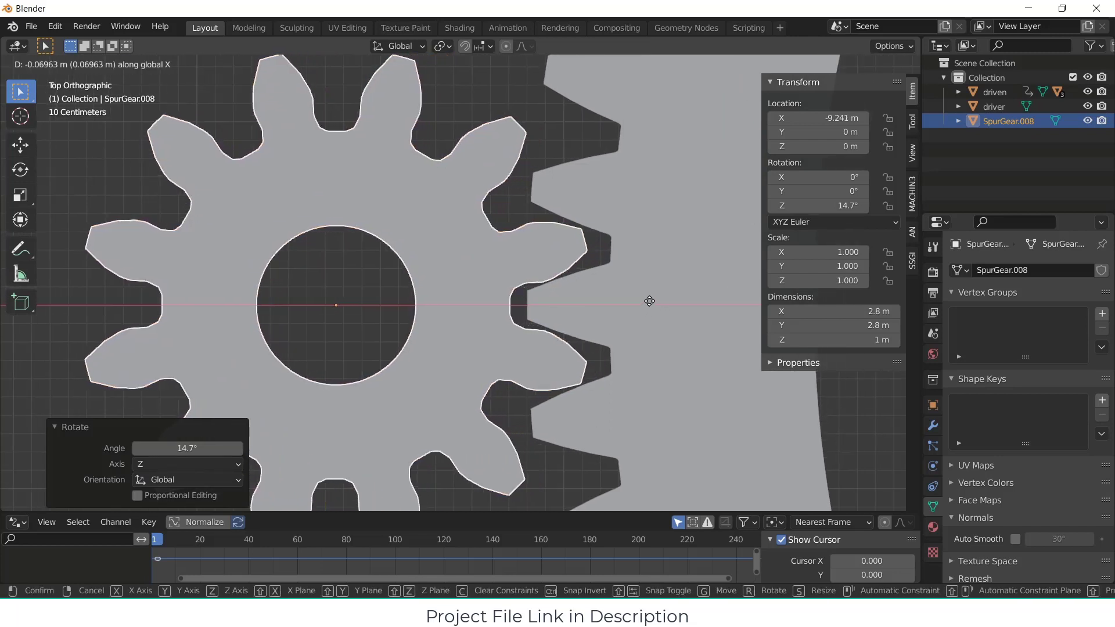
{"action": "left_click", "coordinate": [650, 301]}
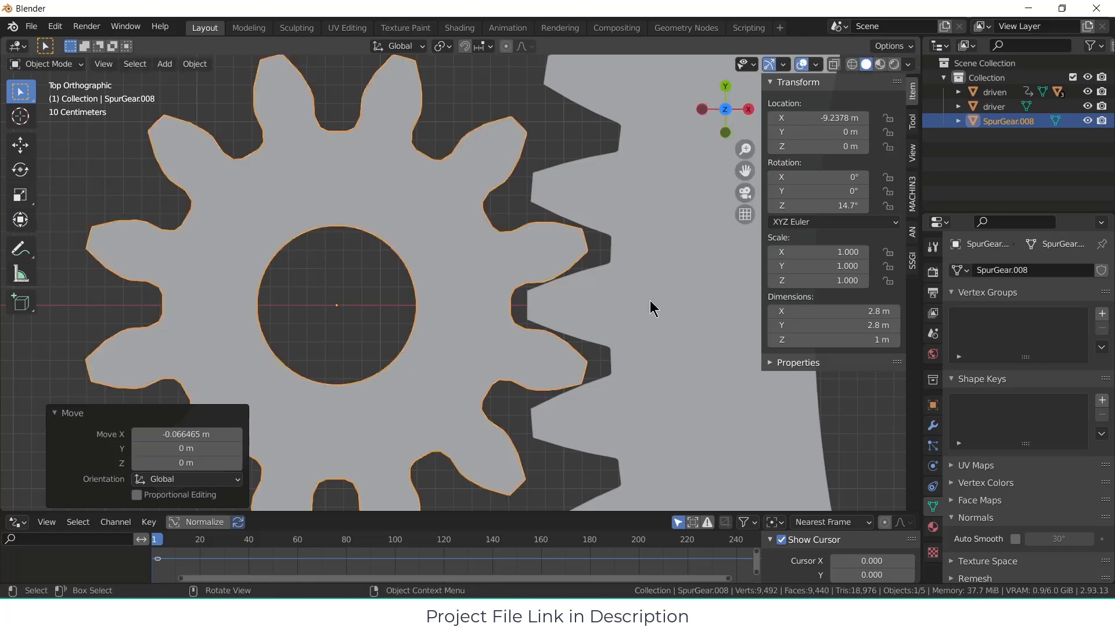
Step: Deselect the small spur gear and unhide the gear_guider arm above it
{"action": "scroll", "coordinate": [432, 285], "scroll_direction": "down", "scroll_amount": 4}
{"action": "middle_click_drag", "start_coordinate": [439, 291], "coordinate": [424, 189]}
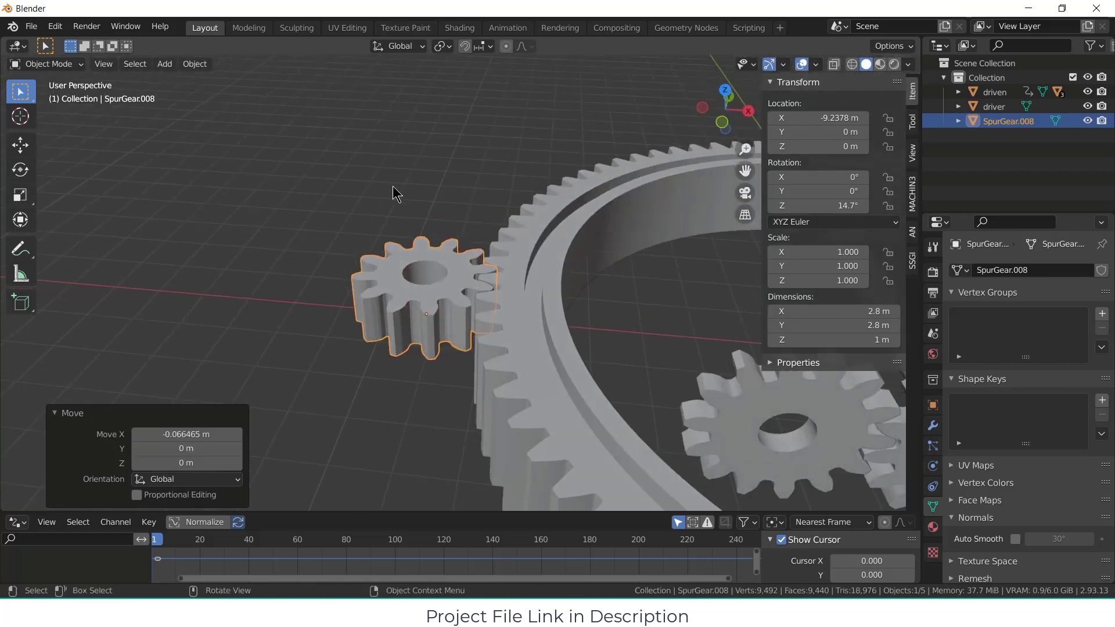
{"action": "key", "text": "alt+a"}
{"action": "key", "text": "alt+h"}
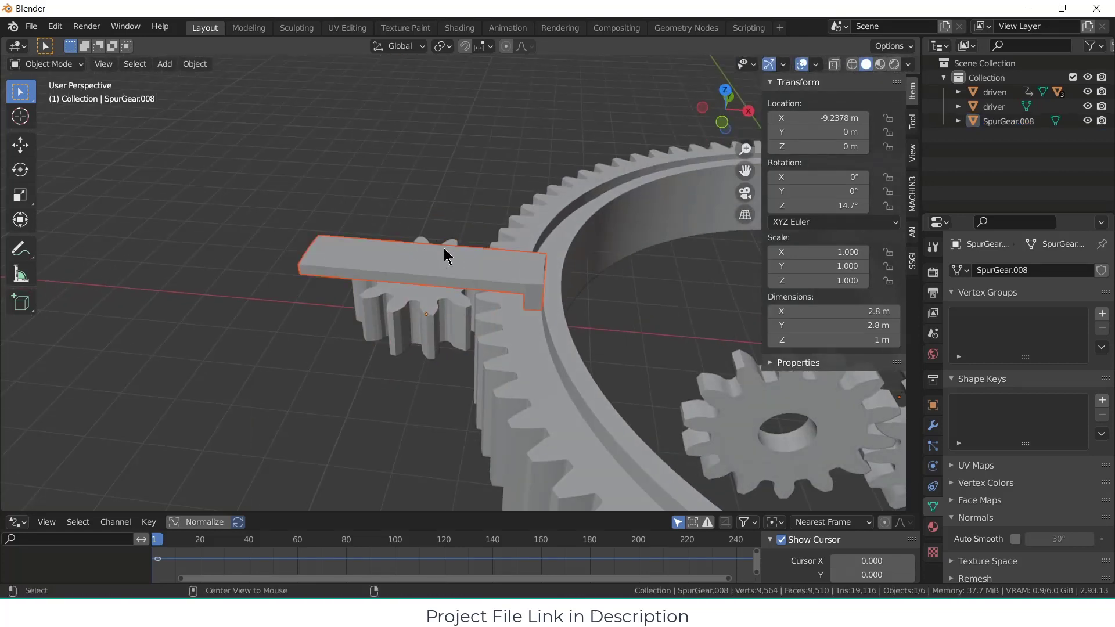
Step: Duplicate the notched ring gear and move the copy about 22.7 m along Y, away from the mechanism
{"action": "middle_click_drag", "start_coordinate": [517, 304], "coordinate": [475, 351]}
{"action": "scroll", "coordinate": [557, 295], "scroll_direction": "down", "scroll_amount": 5}
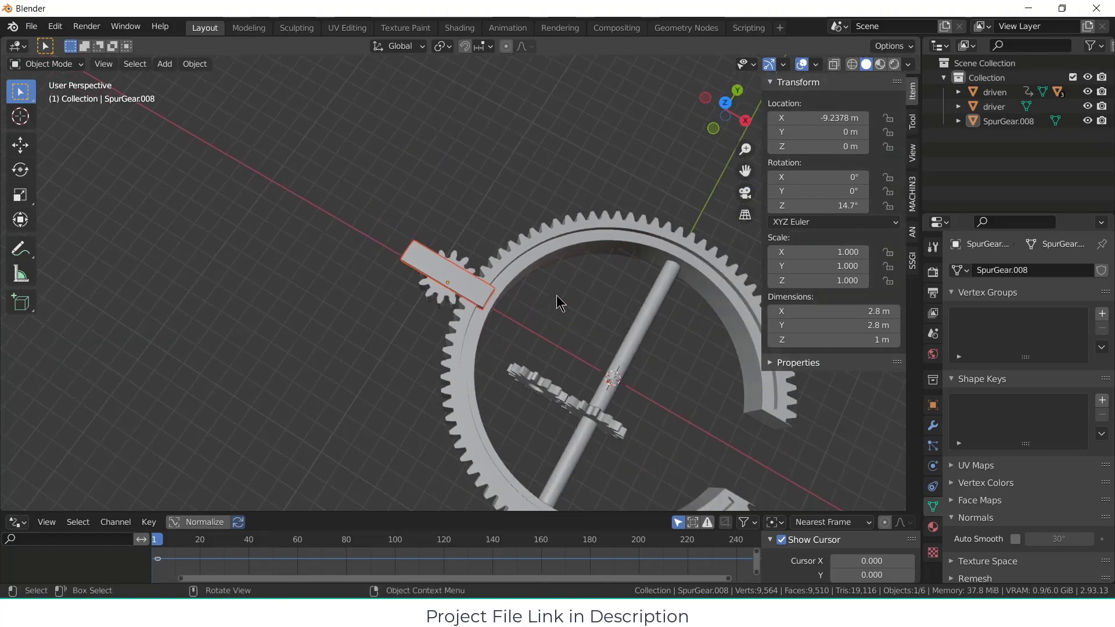
{"action": "middle_click_drag", "start_coordinate": [556, 295], "coordinate": [486, 249]}
{"action": "key", "text": "KP_7"}
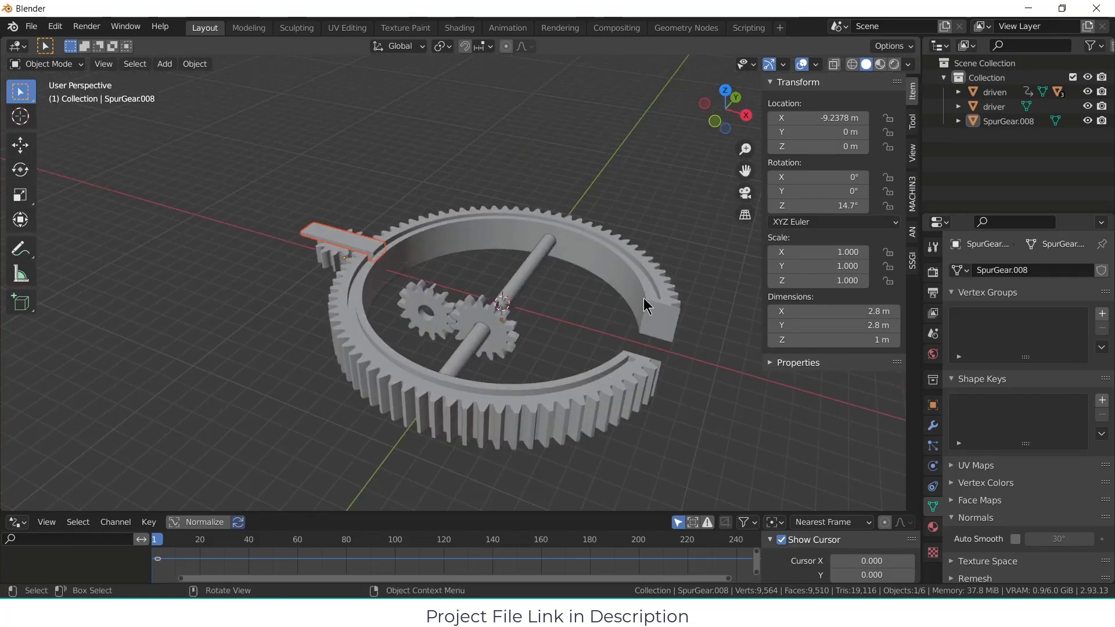
{"action": "left_click", "coordinate": [661, 294]}
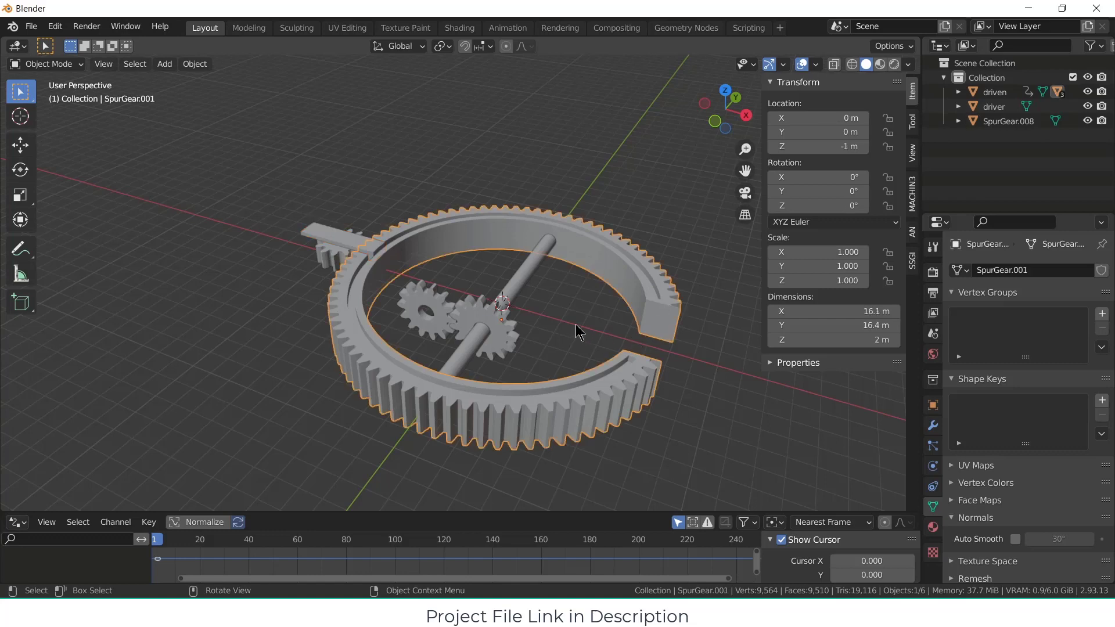
{"action": "key", "text": "shift+d"}
{"action": "key", "text": "Escape"}
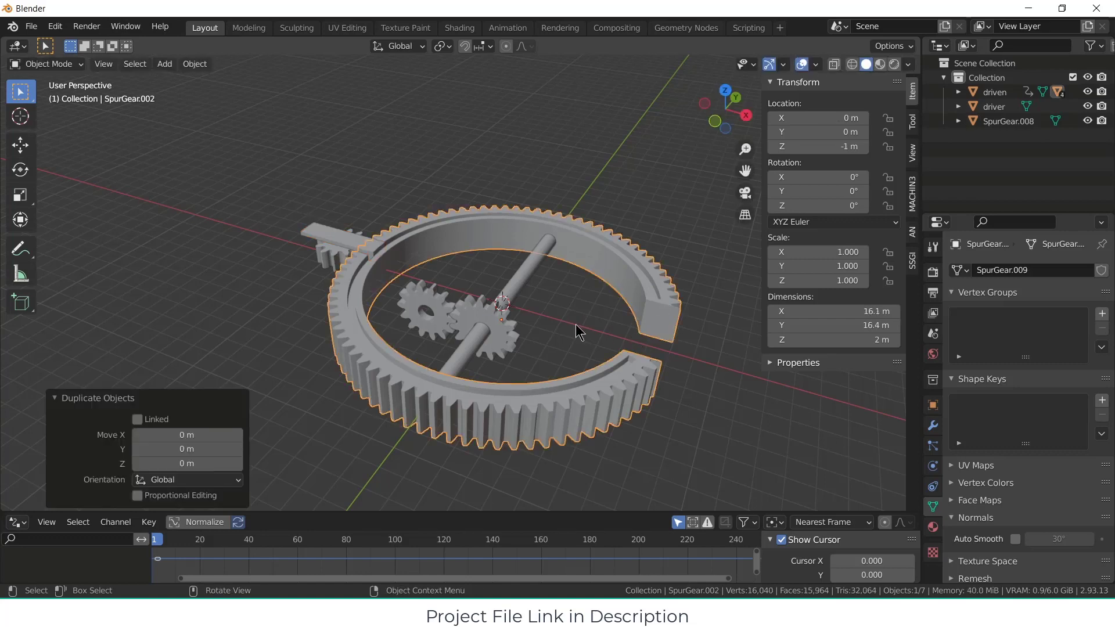
{"action": "key", "text": "g"}
{"action": "key", "text": "y"}
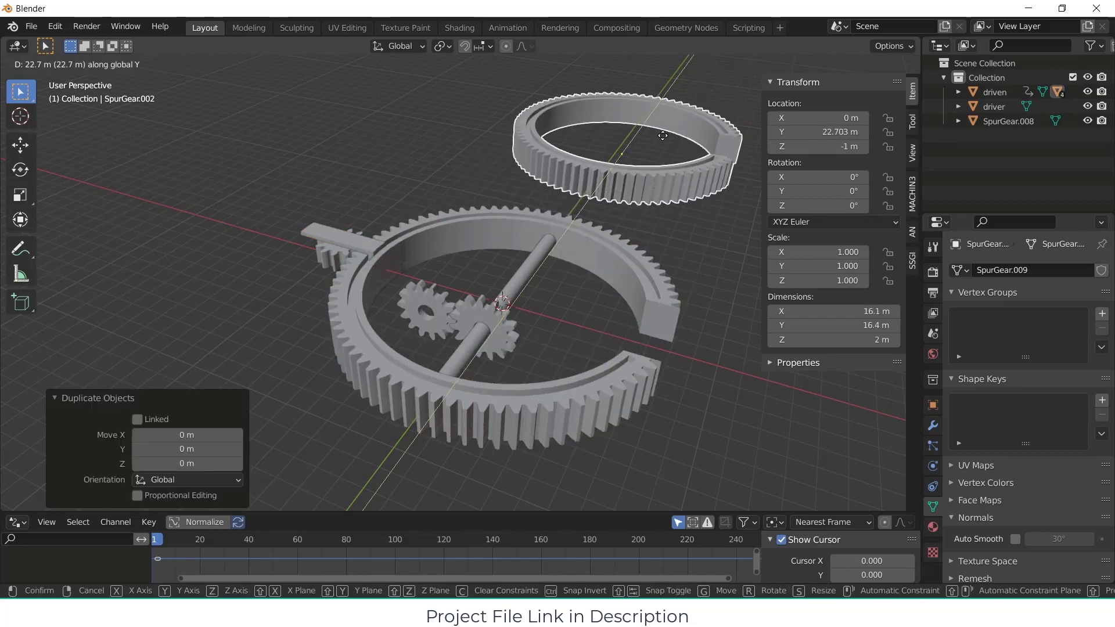
{"action": "left_click", "coordinate": [665, 158]}
Step: Open the Edit Gear settings of the ring copy to check its number of teeth
{"action": "right_click", "coordinate": [663, 183]}
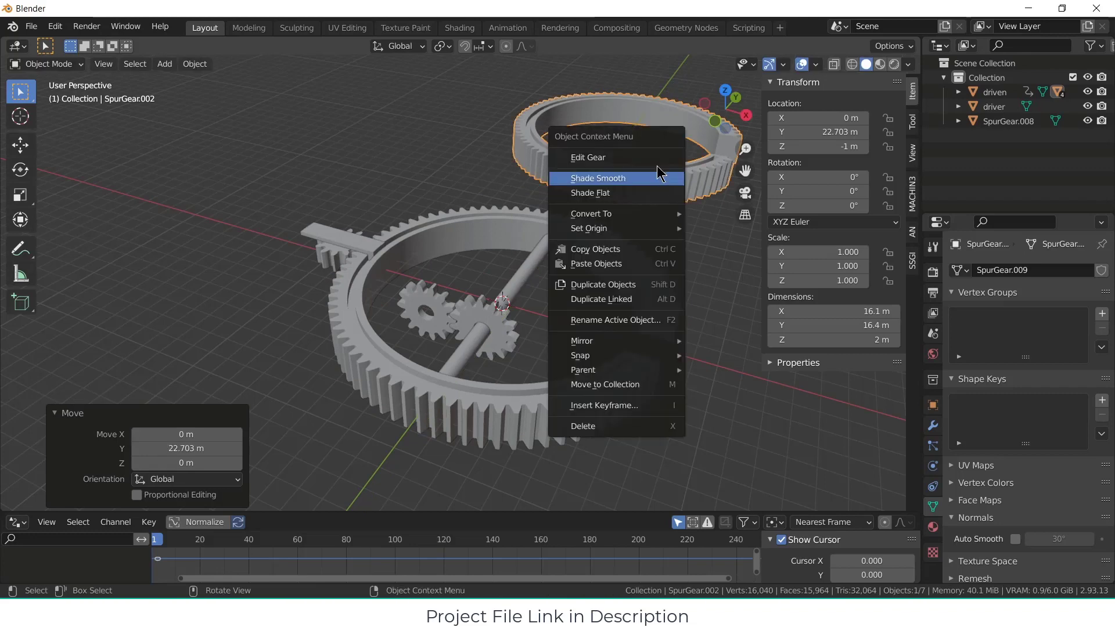
{"action": "left_click", "coordinate": [659, 158]}
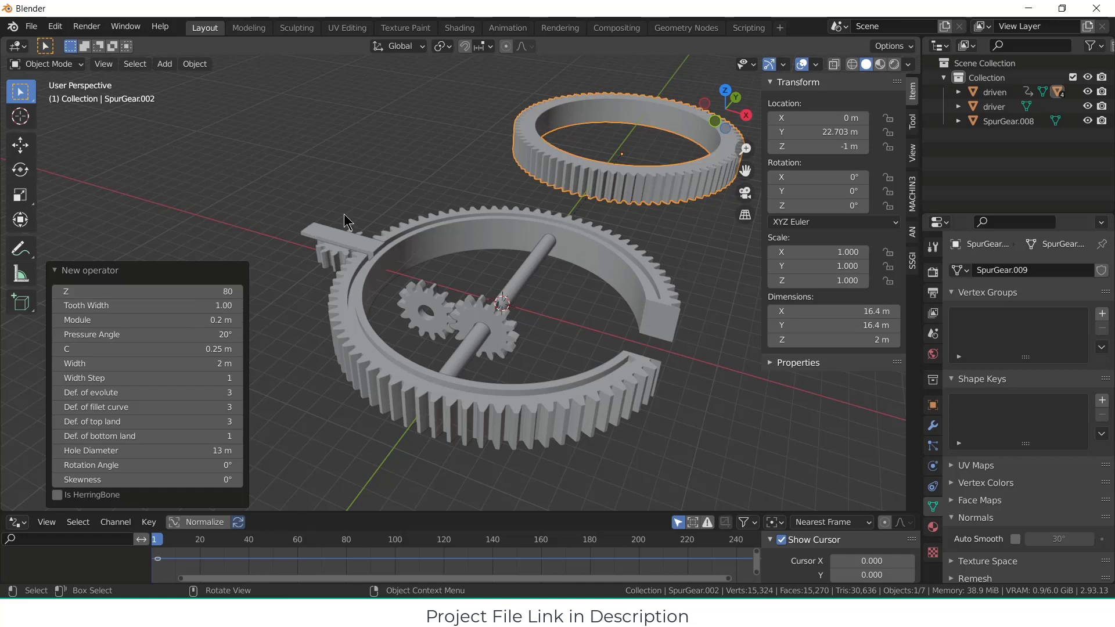
{"action": "left_click", "coordinate": [539, 149]}
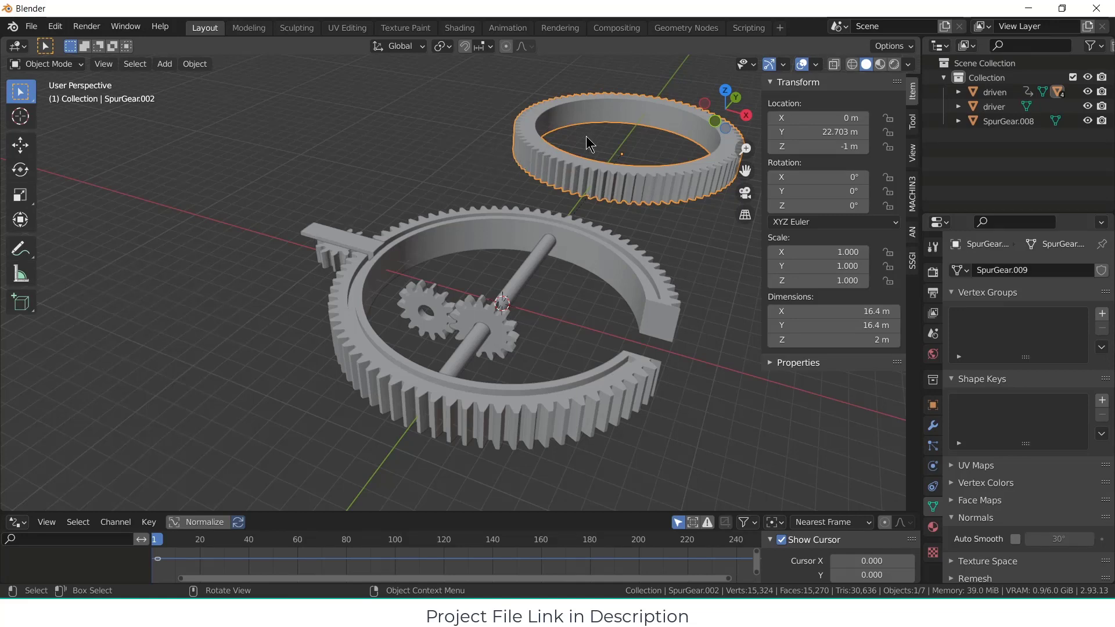
Step: Open the Edit Gear settings of the small spur gear beneath the arm to check its number of teeth
{"action": "middle_click_drag", "start_coordinate": [360, 214], "coordinate": [308, 304]}
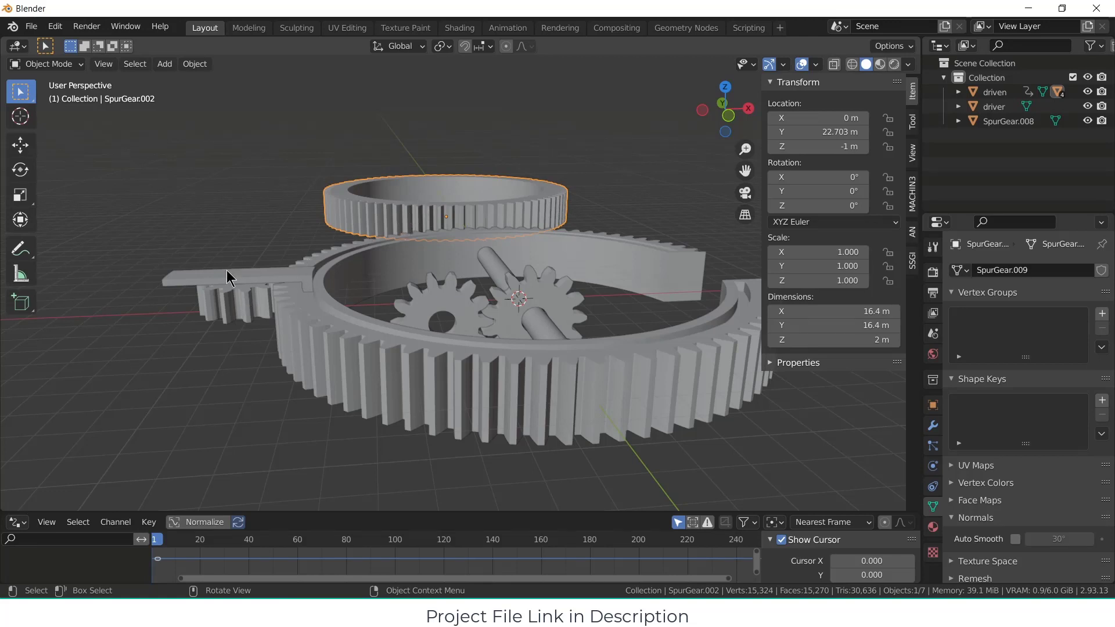
{"action": "left_click", "coordinate": [240, 298]}
{"action": "right_click", "coordinate": [241, 297]}
{"action": "left_click", "coordinate": [241, 298]}
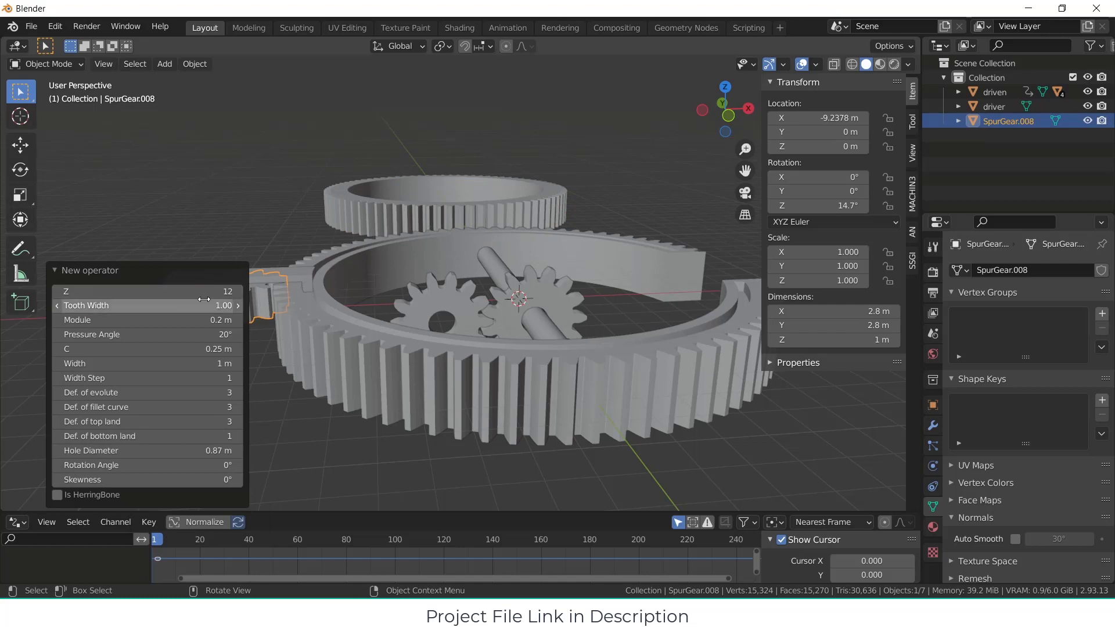
{"action": "left_click", "coordinate": [259, 237]}
Step: Set the gear_guider arm's origin to the 3D cursor at the centre of the ring
{"action": "middle_click_drag", "start_coordinate": [260, 237], "coordinate": [240, 286]}
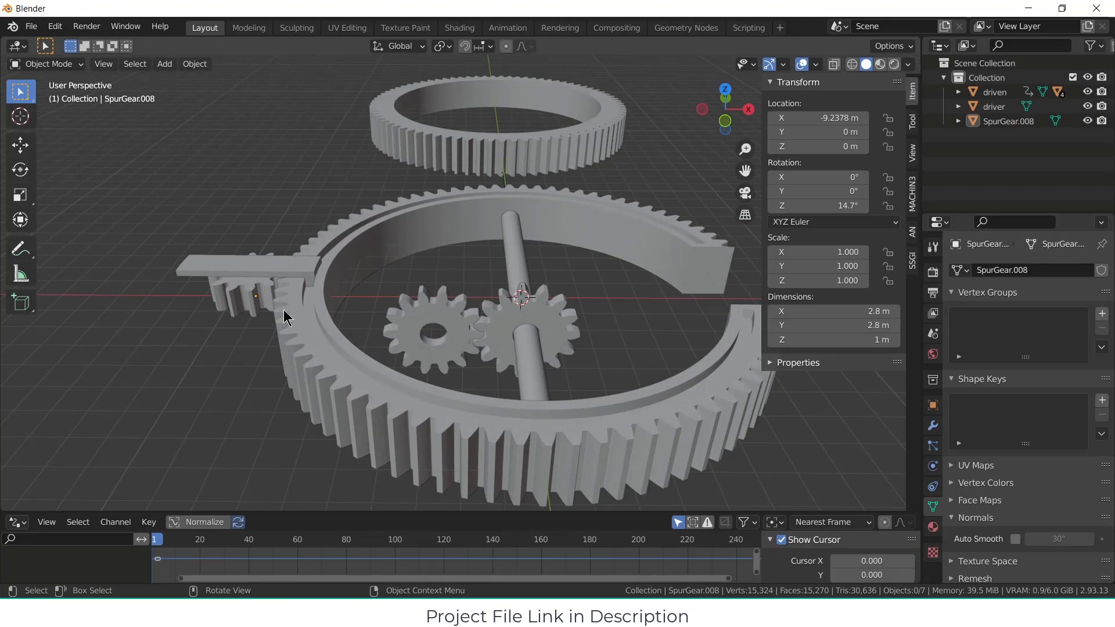
{"action": "left_click", "coordinate": [301, 271]}
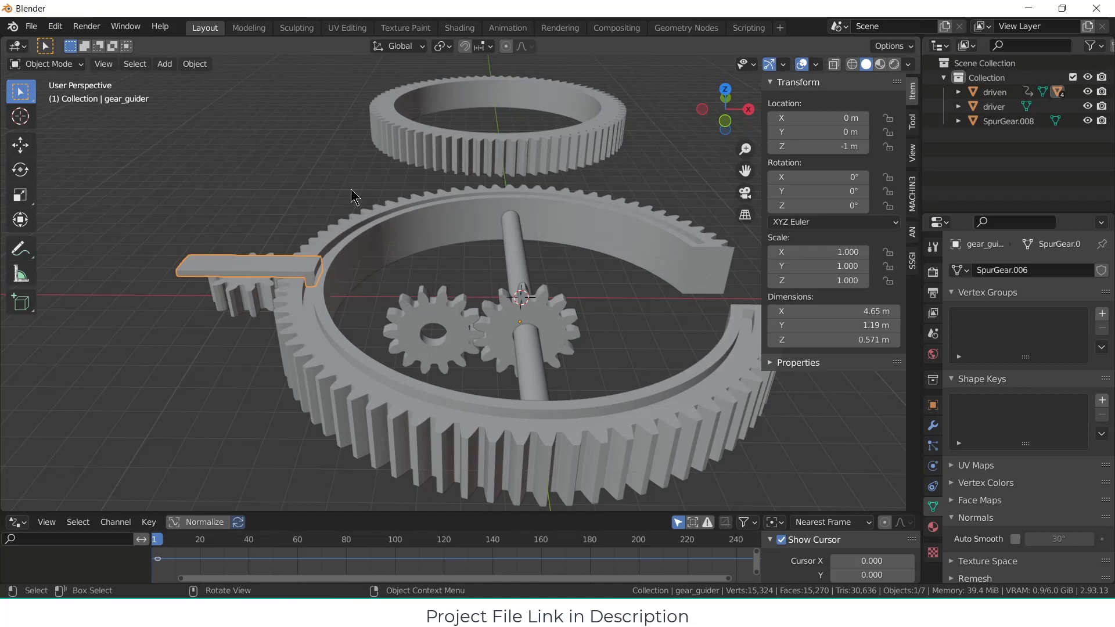
{"action": "left_click", "coordinate": [195, 65]}
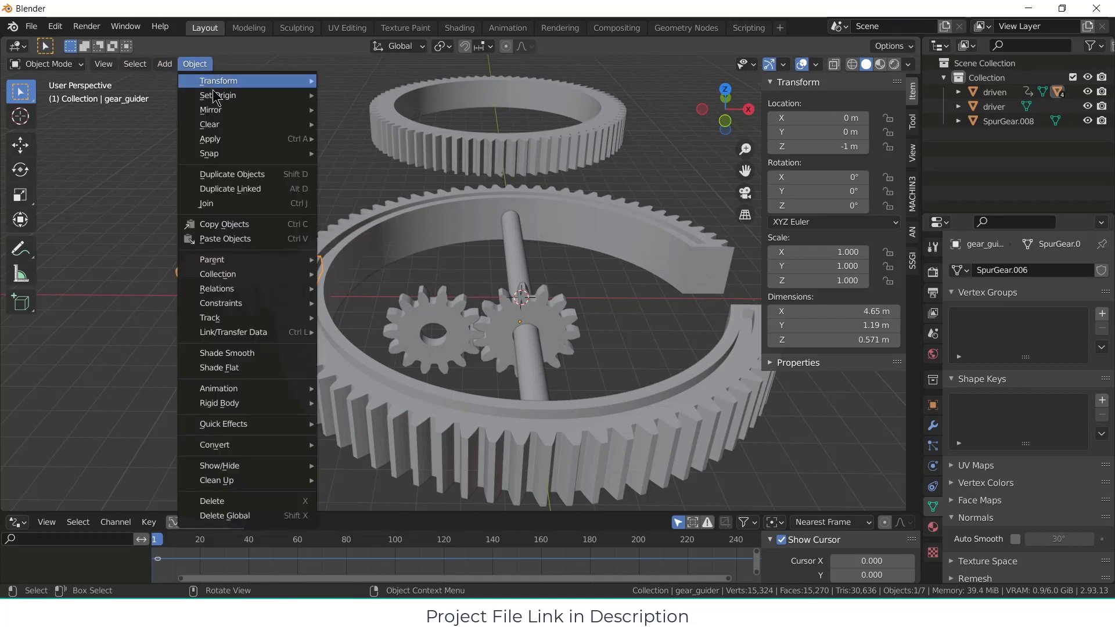
{"action": "mouse_move", "coordinate": [216, 98]}
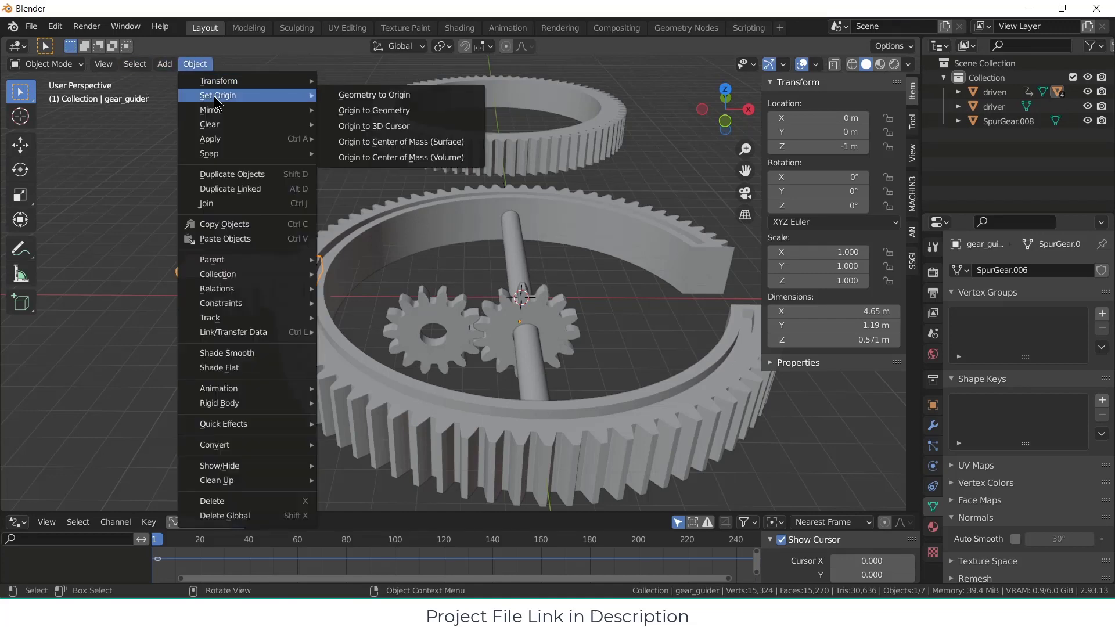
{"action": "left_click", "coordinate": [400, 126]}
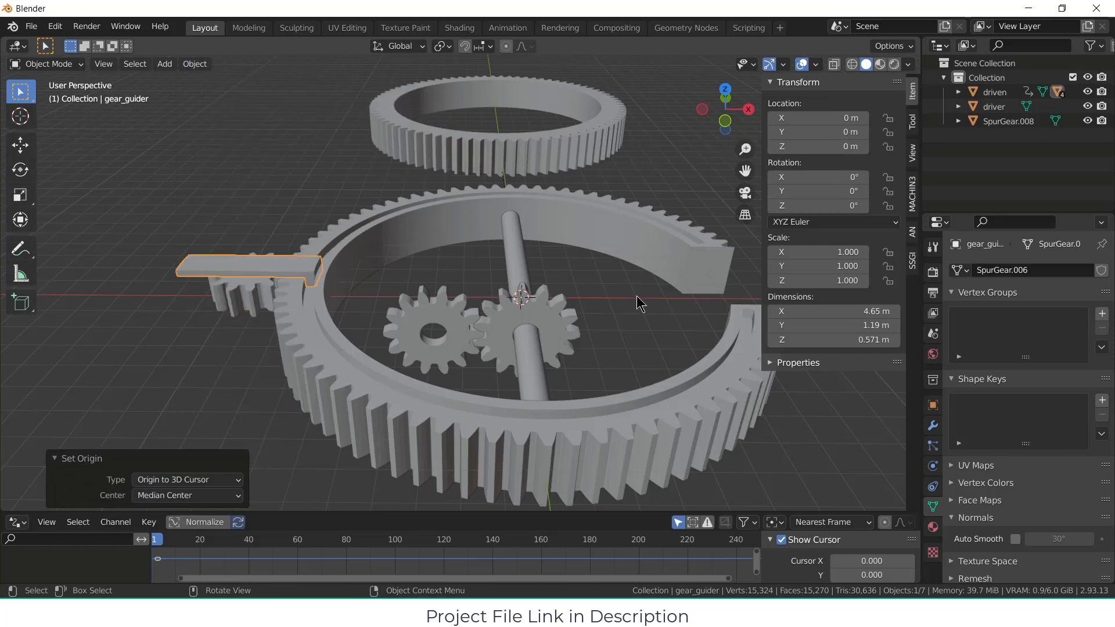
{"action": "left_click", "coordinate": [130, 334]}
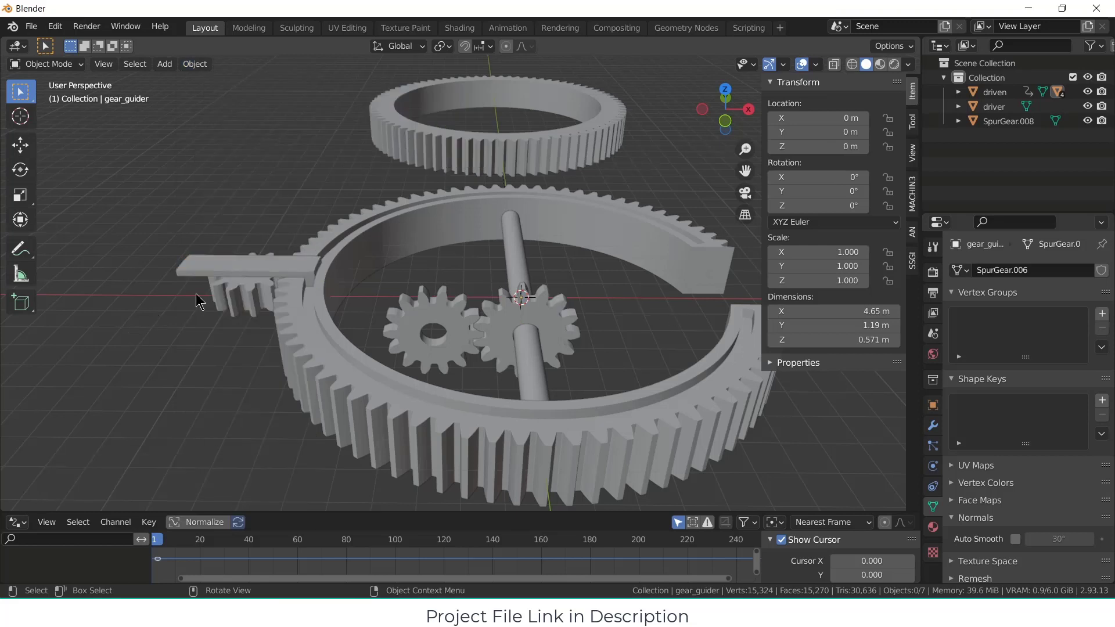
Step: Apply the rotation of the small spur gear beneath the arm
{"action": "left_click", "coordinate": [231, 308]}
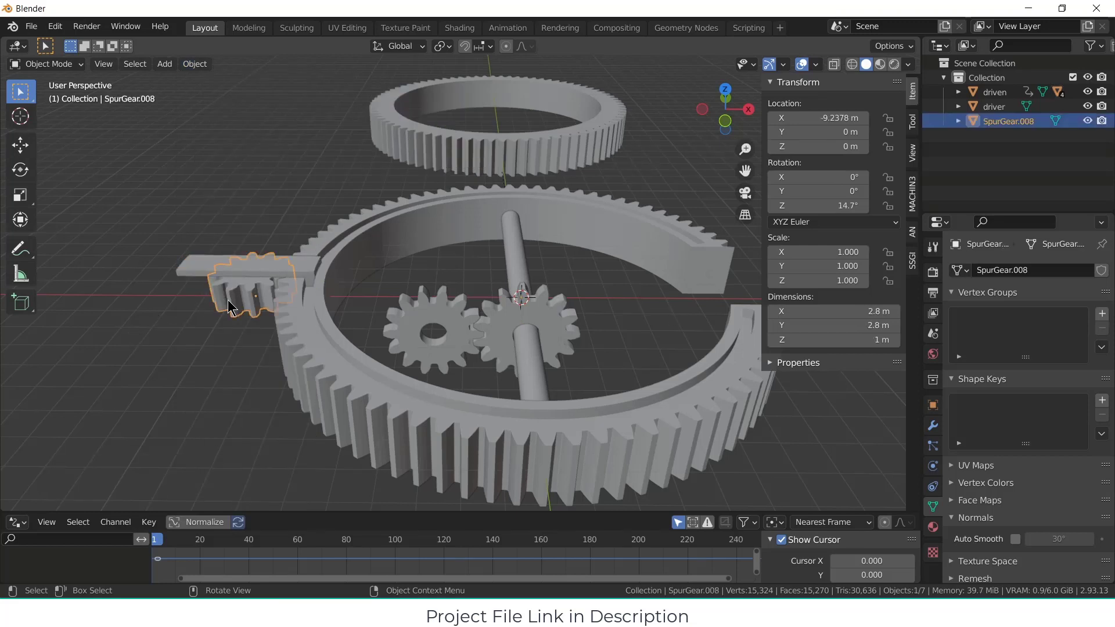
{"action": "key", "text": "ctrl+a"}
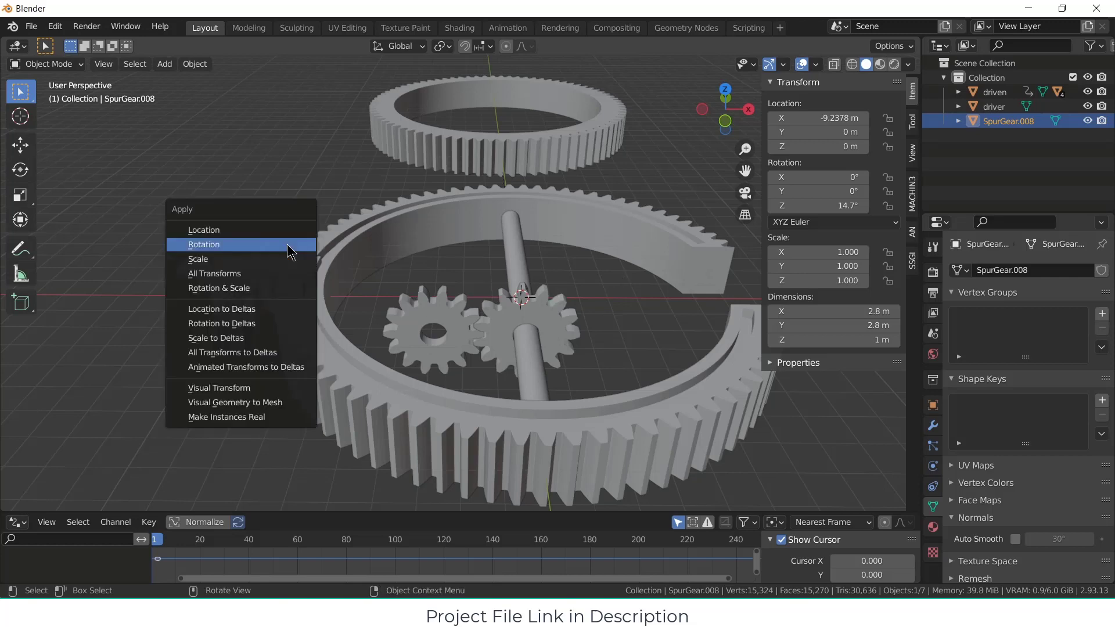
{"action": "left_click", "coordinate": [287, 244]}
Step: Add a driver to the small spur gear's Z rotation and show its driver settings in an enlarged drivers editor
{"action": "middle_click_drag", "start_coordinate": [289, 252], "coordinate": [266, 281]}
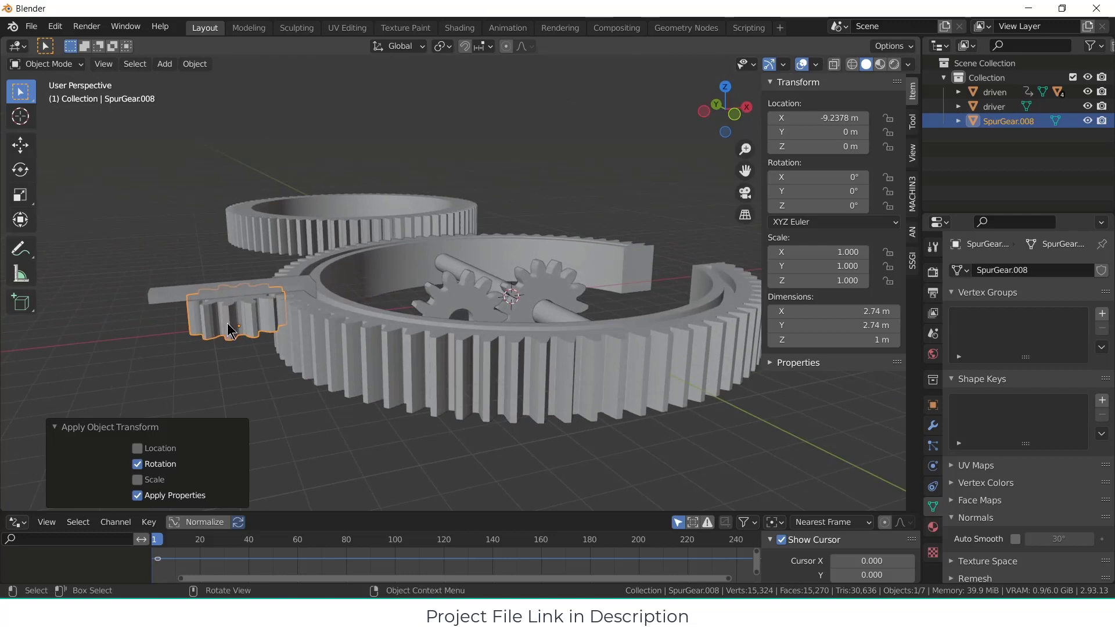
{"action": "right_click", "coordinate": [779, 206]}
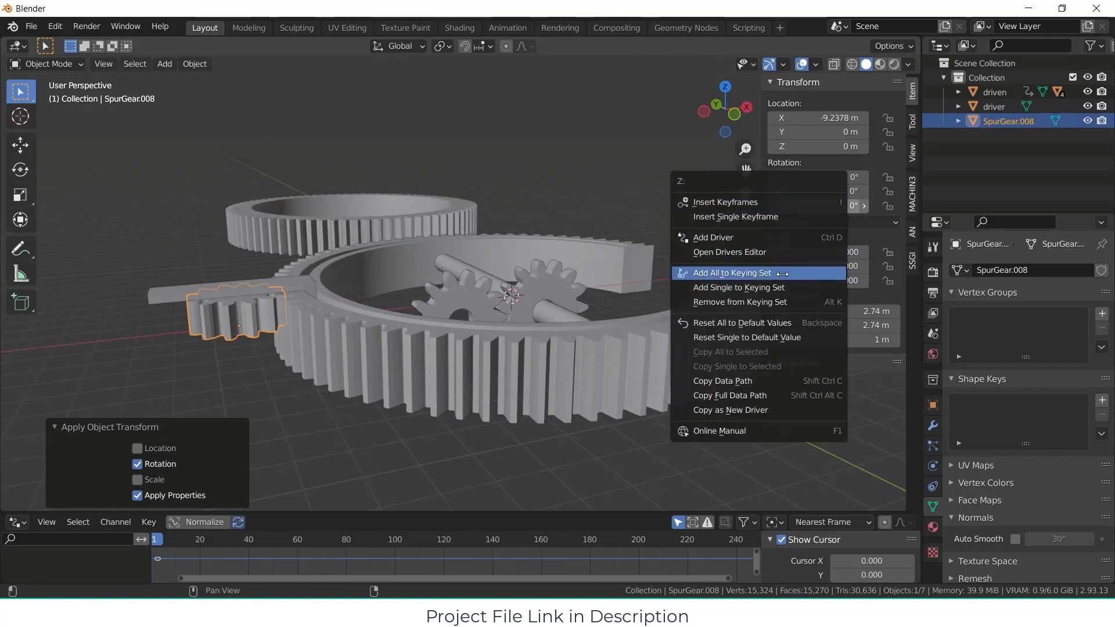
{"action": "left_click", "coordinate": [773, 239]}
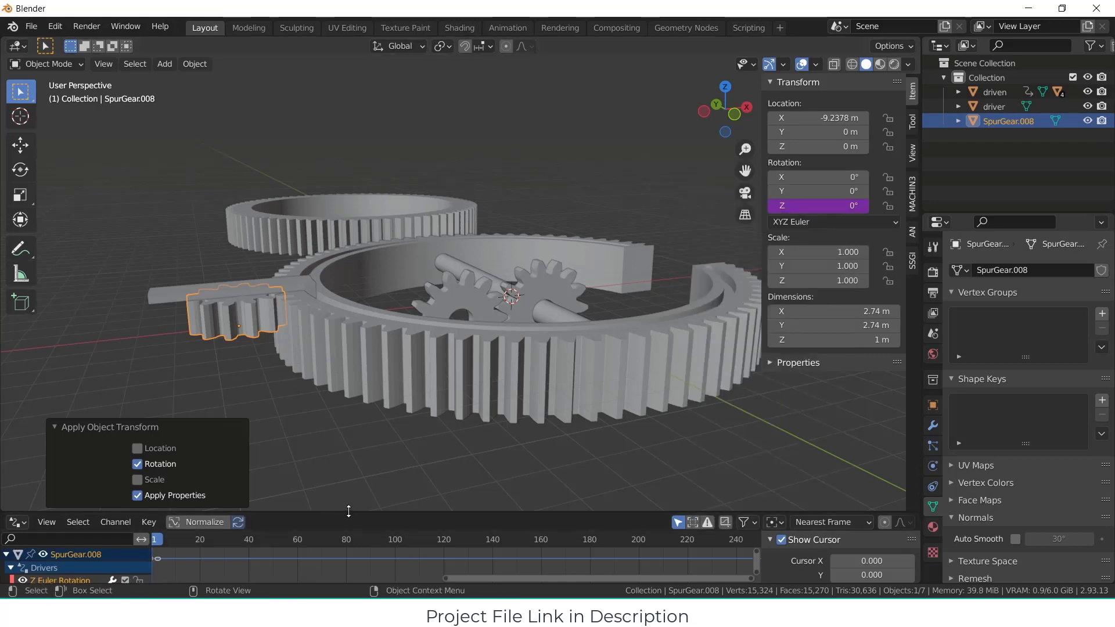
{"action": "left_click_drag", "start_coordinate": [349, 511], "coordinate": [348, 313]}
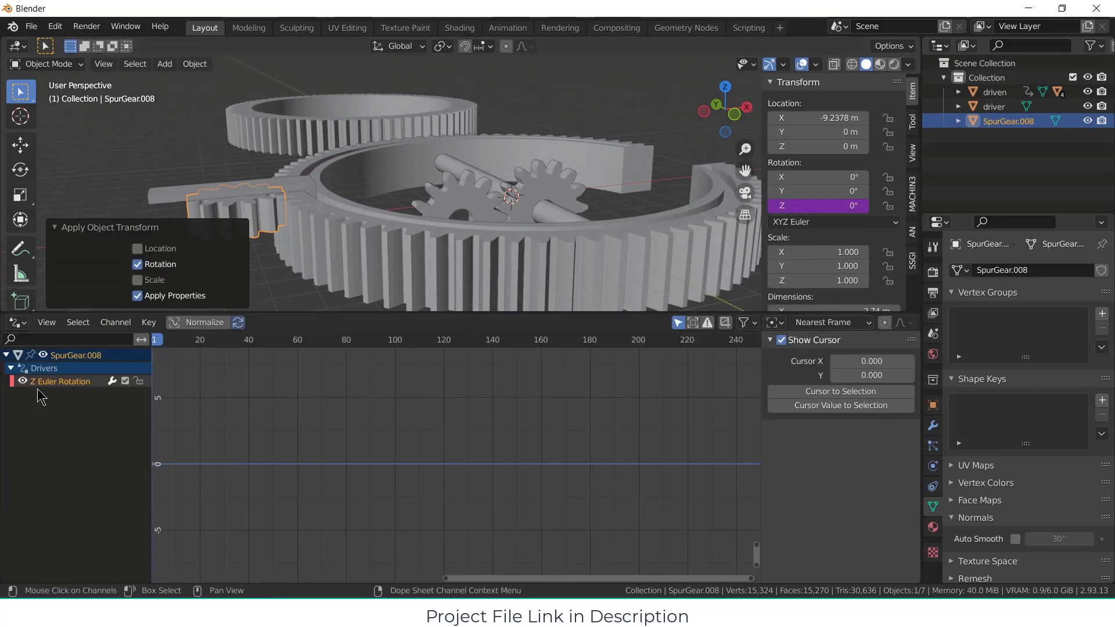
{"action": "left_click", "coordinate": [88, 387]}
{"action": "scroll", "coordinate": [842, 523], "scroll_direction": "down", "scroll_amount": 3}
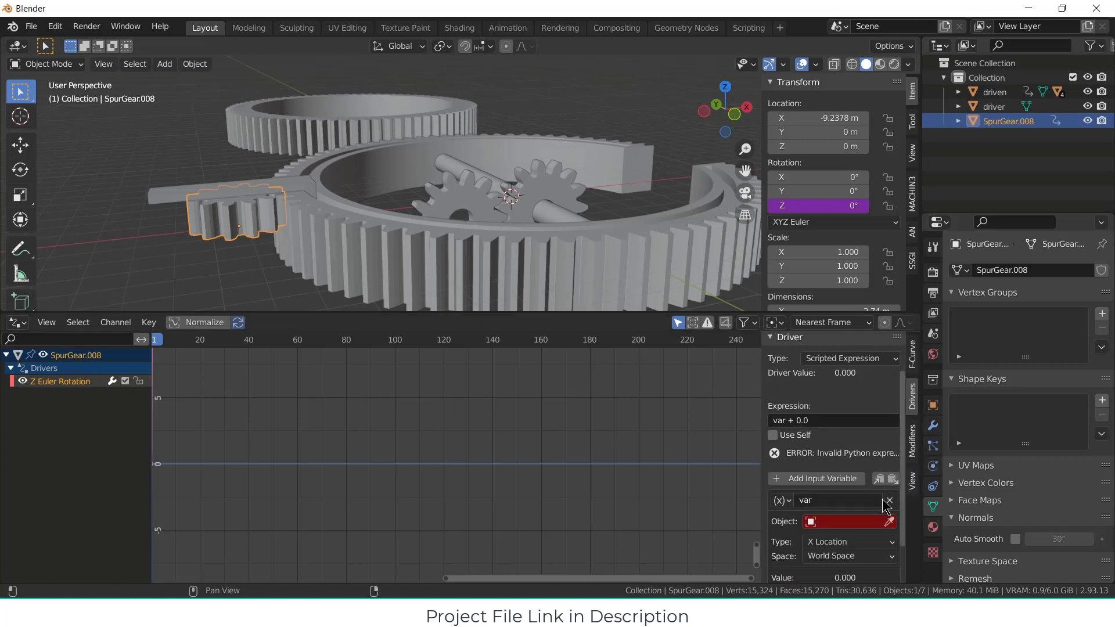
Step: Set the driver variable's object to gear_guider and its type to Z Location
{"action": "left_click", "coordinate": [842, 522]}
{"action": "left_click", "coordinate": [838, 416]}
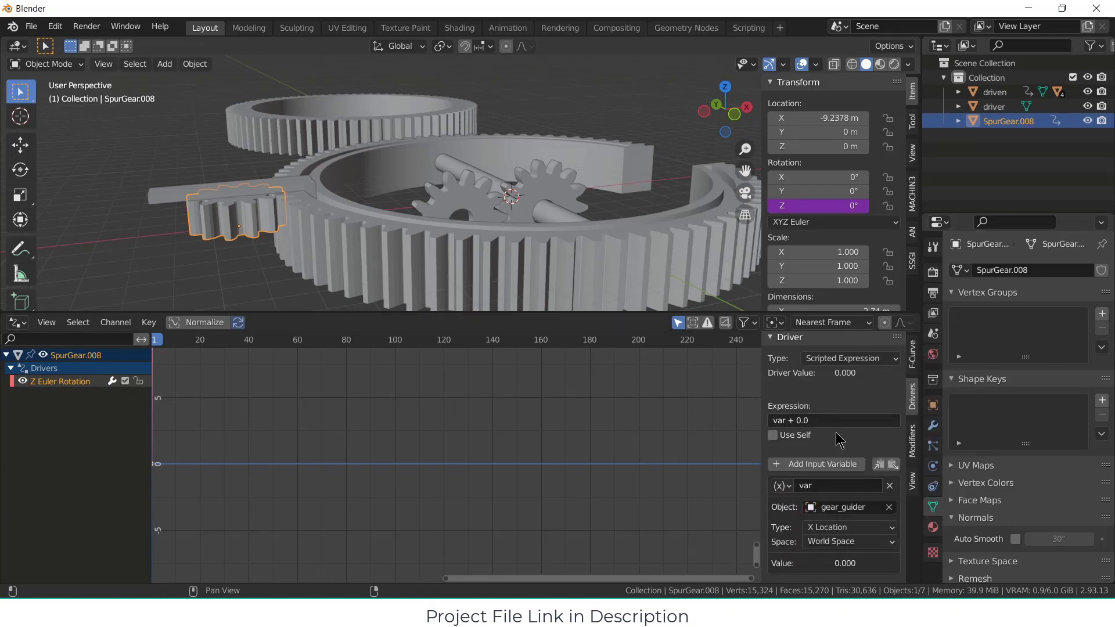
{"action": "left_click", "coordinate": [866, 527]}
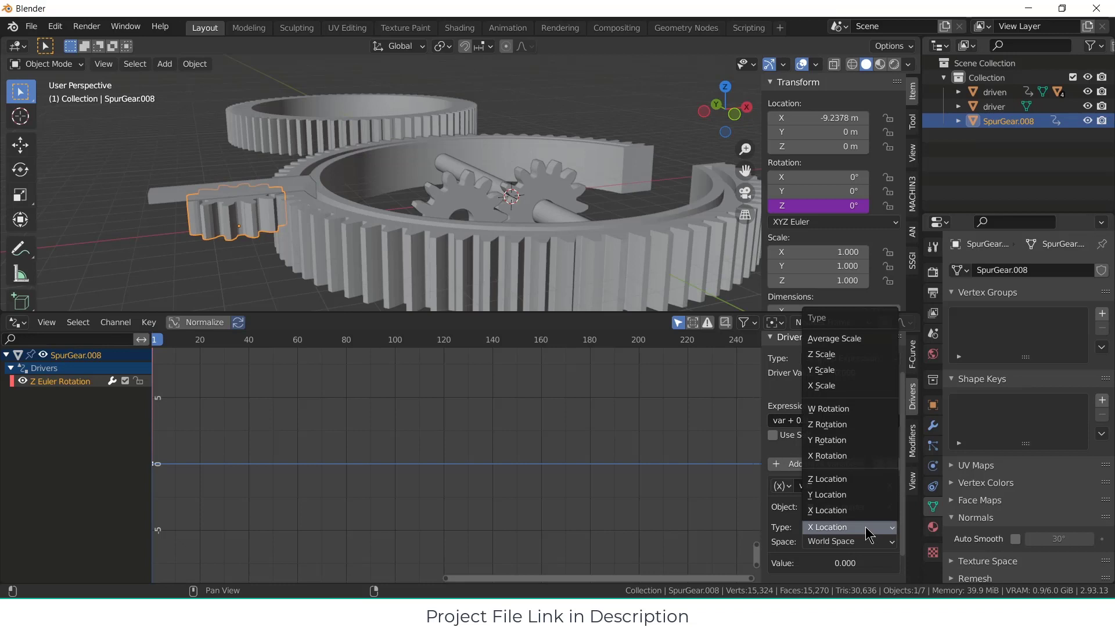
{"action": "left_click", "coordinate": [858, 485]}
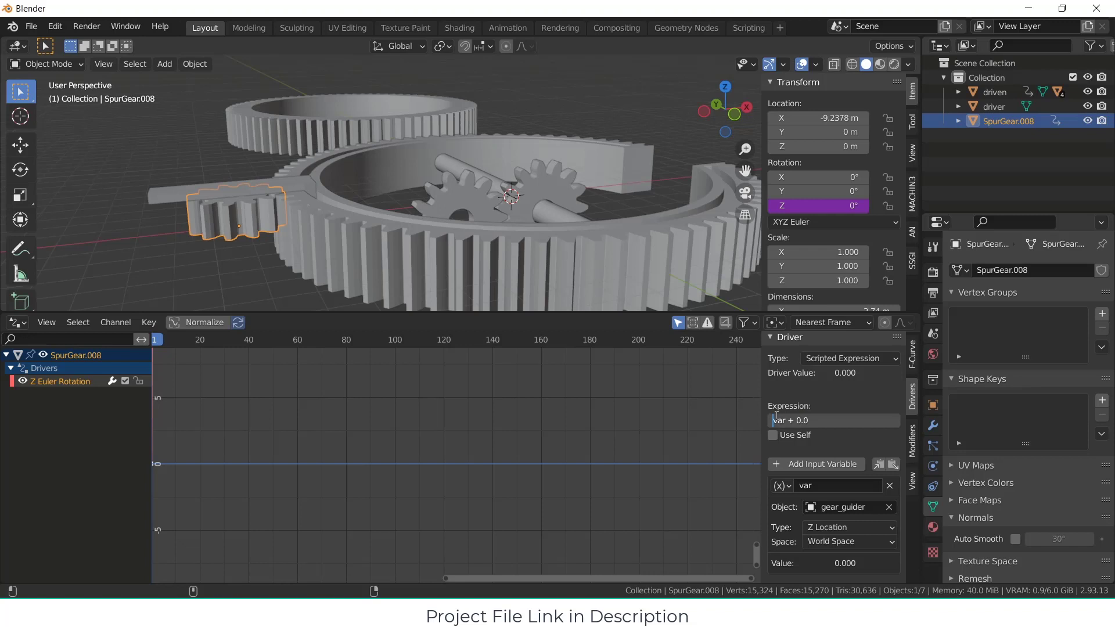
Step: Set the spur gear's driver expression to (-80/12)*var + 0.0
{"action": "type", "text": "(-8"}
{"action": "type", "text": "0)"}
{"action": "type", "text": "/12"}
{"action": "type", "text": "*"}
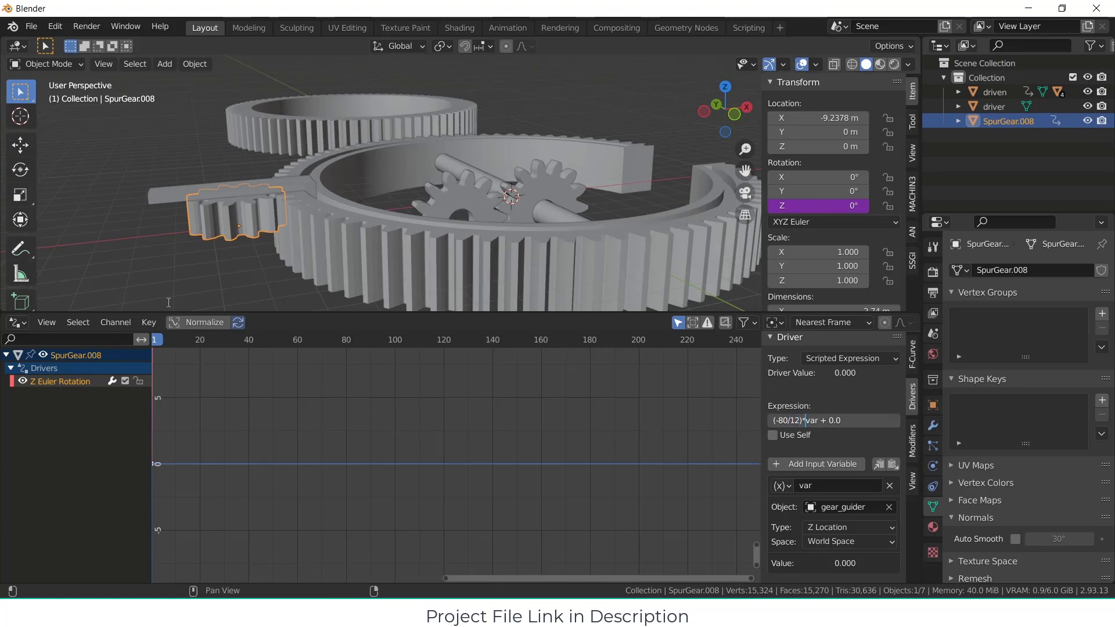
{"action": "key", "text": "Return"}
Step: Test-rotate the gear_guider arm about the Z axis in top view to check whether the small spur gear responds
{"action": "middle_click_drag", "start_coordinate": [246, 265], "coordinate": [318, 192]}
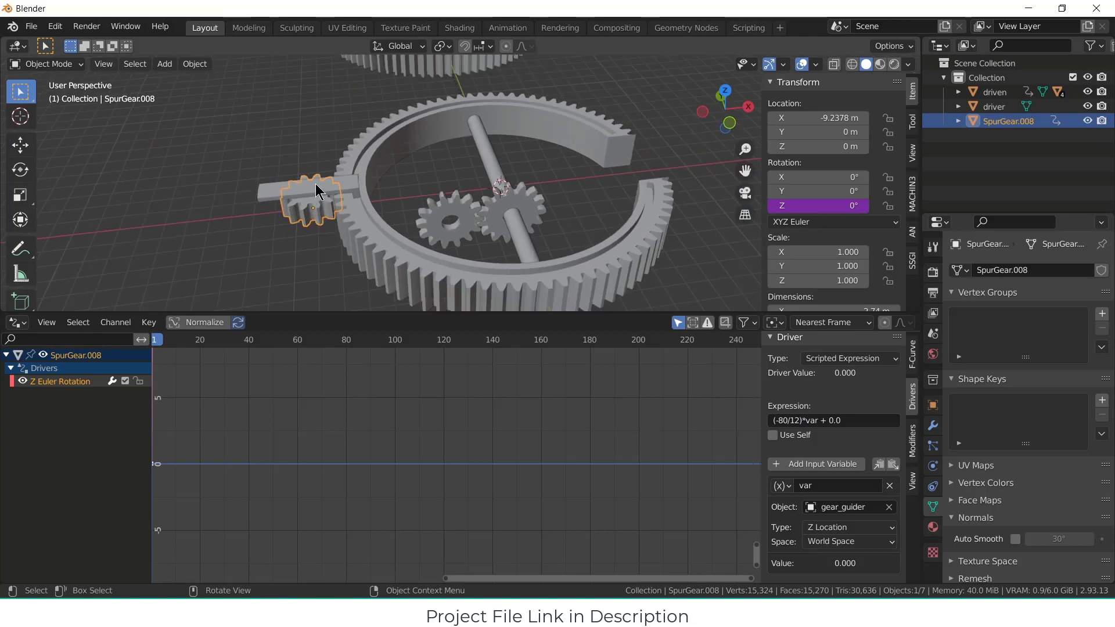
{"action": "left_click", "coordinate": [317, 192]}
{"action": "key", "text": "KP_7"}
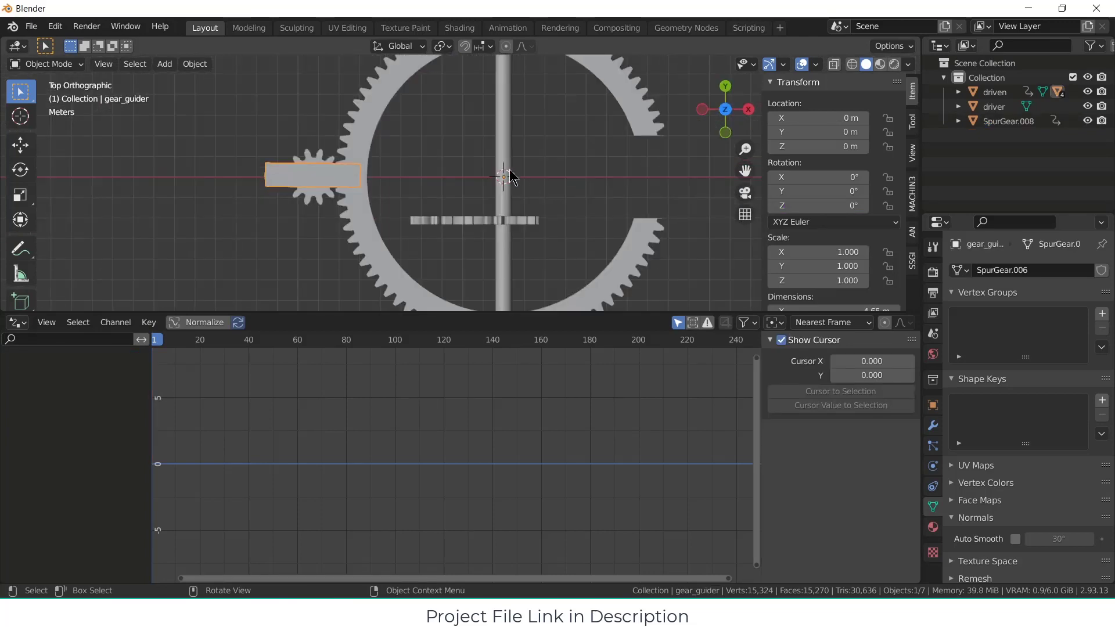
{"action": "scroll", "coordinate": [511, 169], "scroll_direction": "down", "scroll_amount": 1}
{"action": "middle_click_drag", "start_coordinate": [516, 168], "coordinate": [522, 219], "text": "shift"}
{"action": "key", "text": "r"}
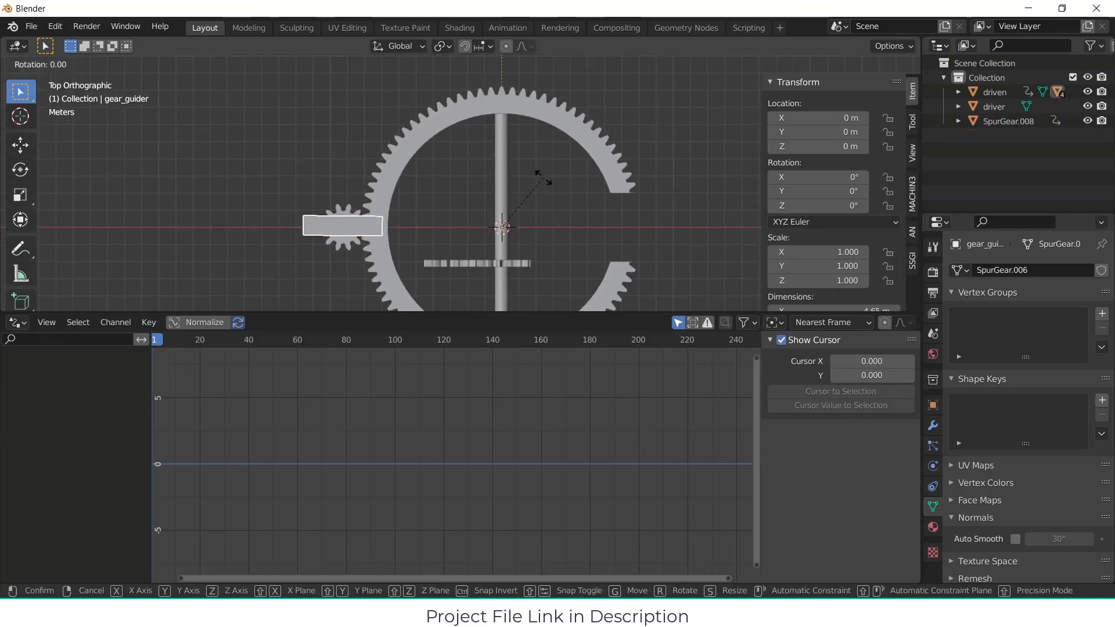
{"action": "key", "text": "z"}
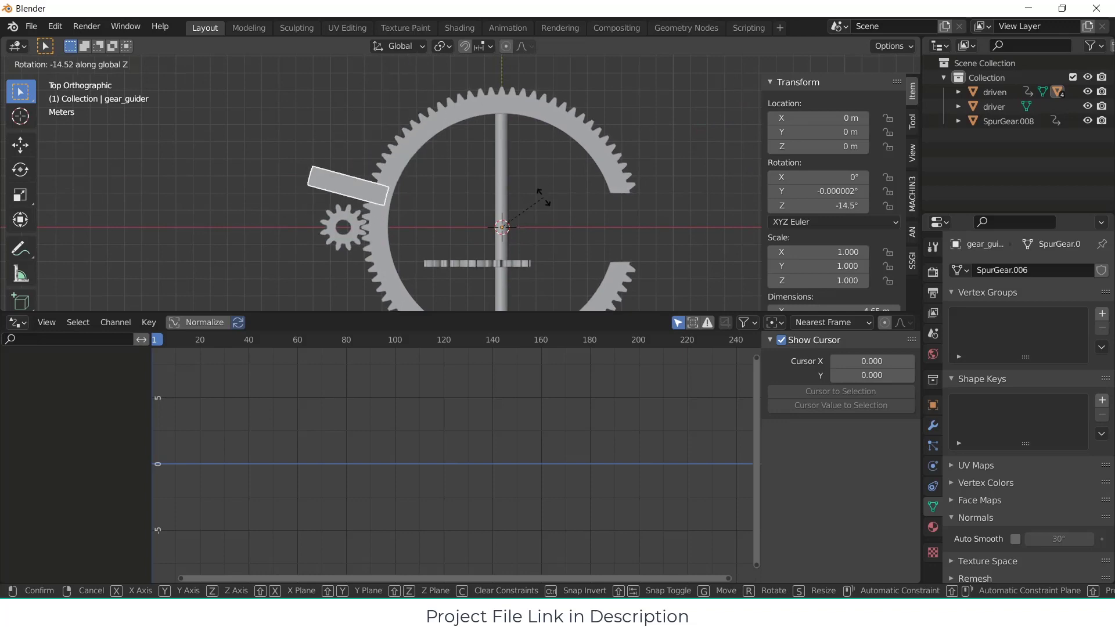
{"action": "key", "text": "Escape"}
{"action": "middle_click_drag", "start_coordinate": [512, 163], "coordinate": [499, 174], "text": "alt"}
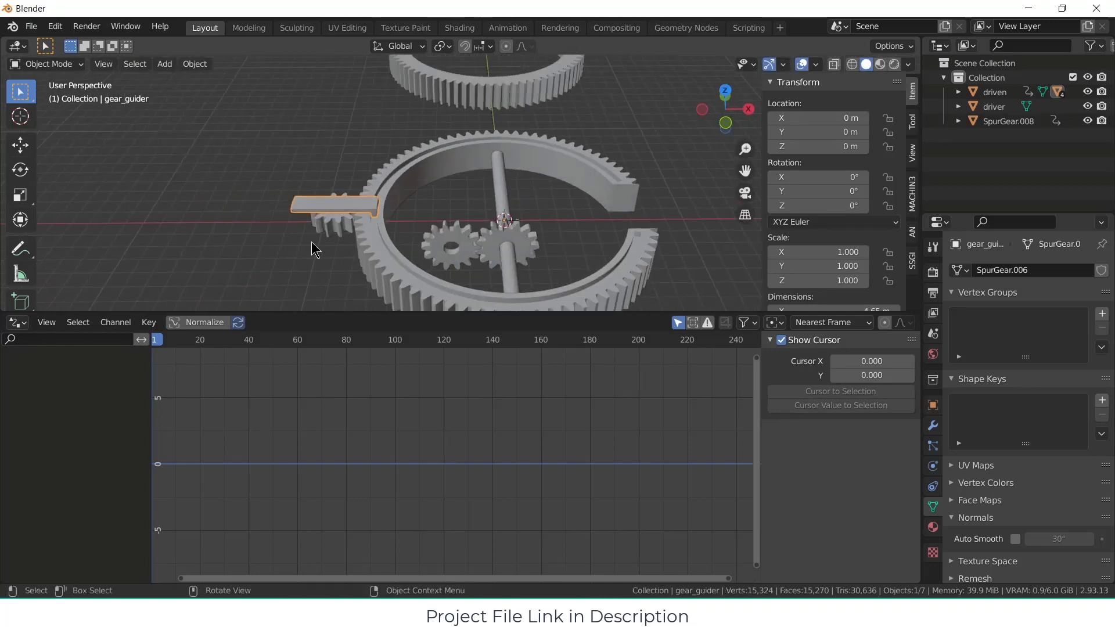
Step: Change the small spur gear's driver expression to -(80/12)*var + 0.0
{"action": "left_click", "coordinate": [339, 228]}
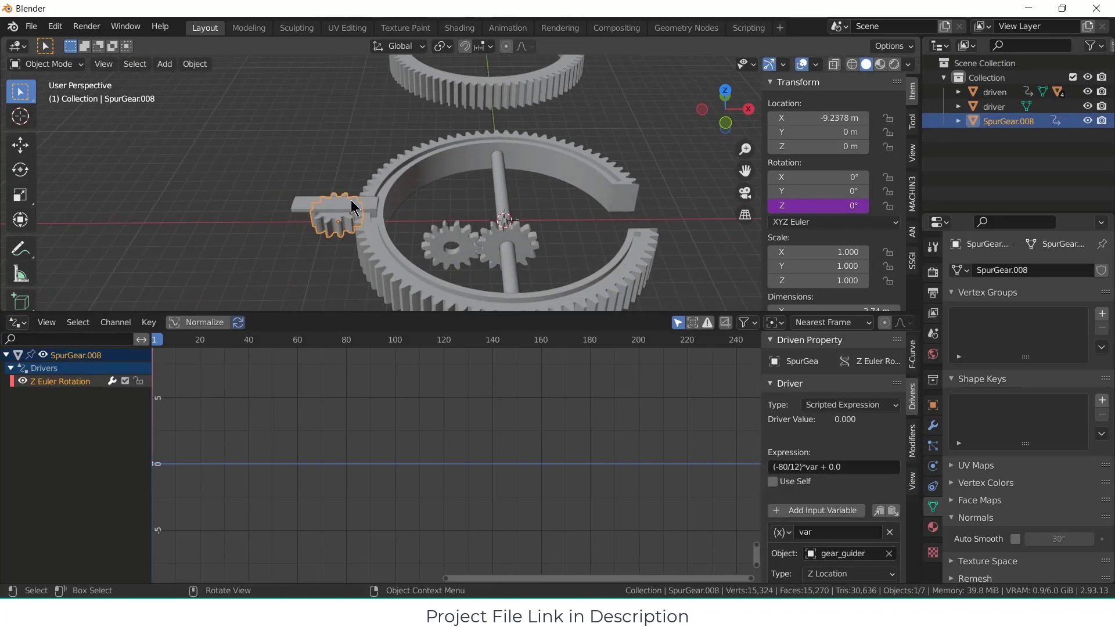
{"action": "left_click", "coordinate": [351, 200]}
{"action": "left_click", "coordinate": [338, 225]}
{"action": "scroll", "coordinate": [859, 418], "scroll_direction": "down", "scroll_amount": 3}
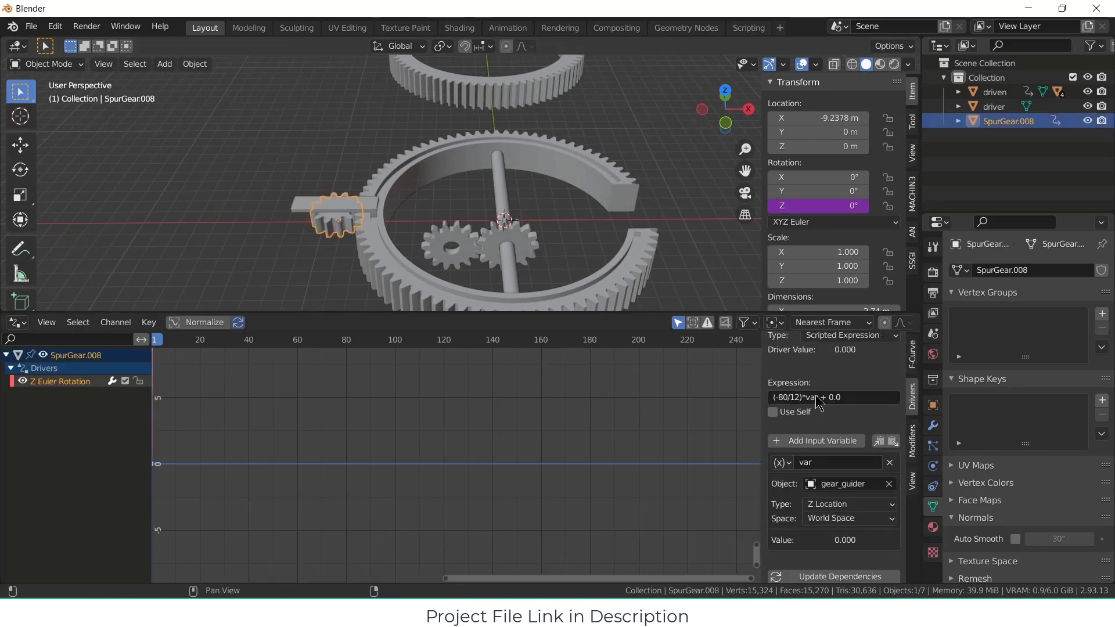
{"action": "left_click", "coordinate": [781, 398]}
{"action": "left_click", "coordinate": [778, 397]}
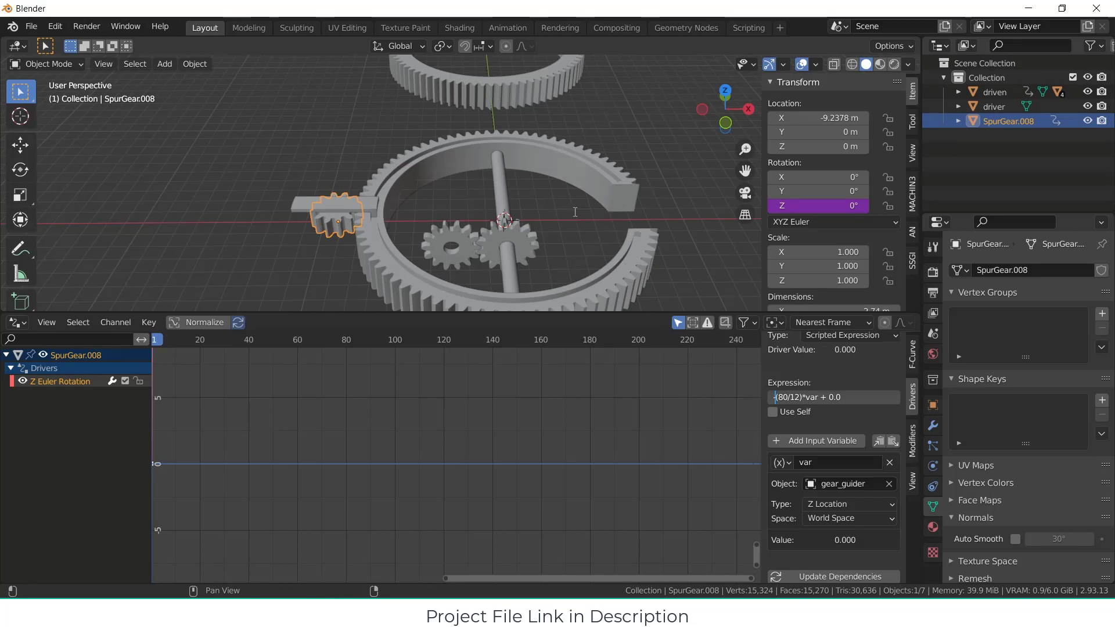
{"action": "type", "text": "-"}
{"action": "key", "text": "Return"}
Step: Test the revised driver expression by swinging the gear_guider arm around the Z axis, keeping its original rotation
{"action": "left_click", "coordinate": [366, 210]}
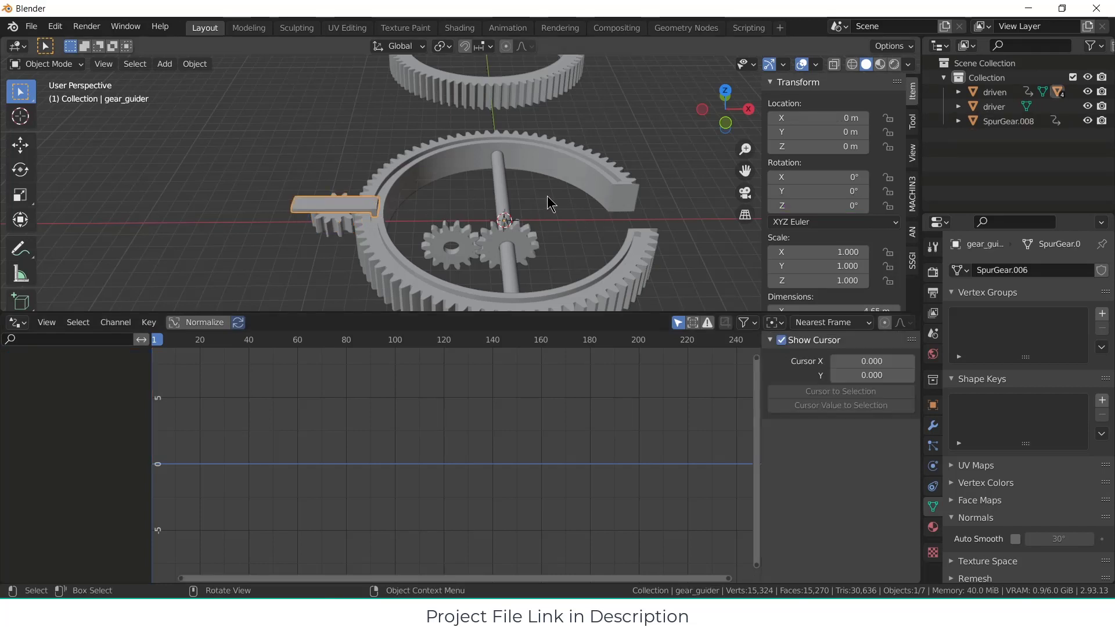
{"action": "key", "text": "r"}
{"action": "key", "text": "z"}
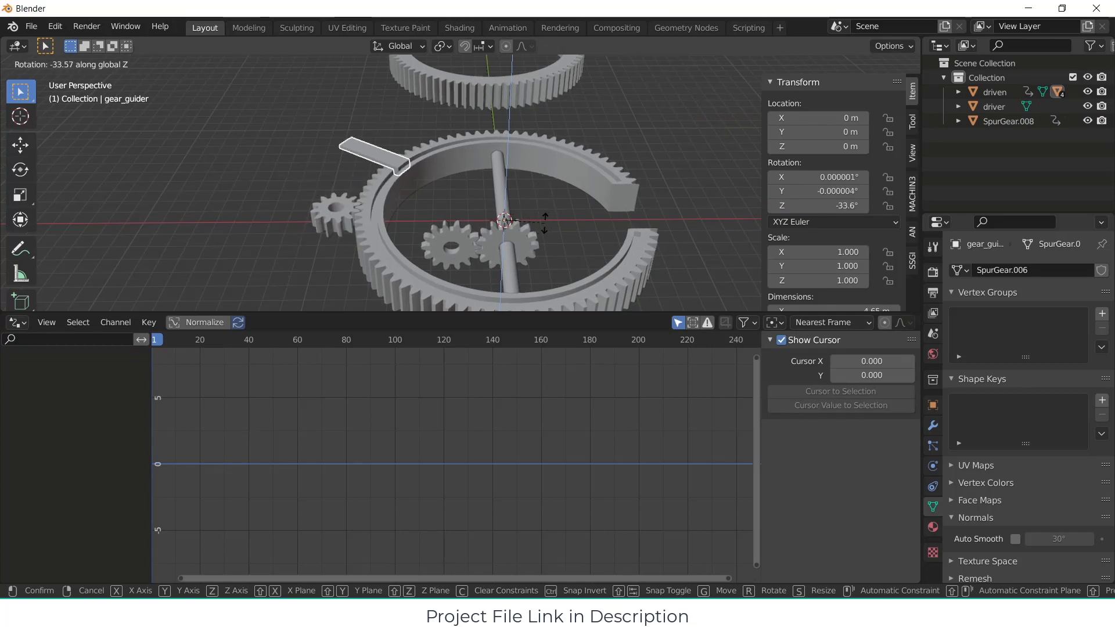
{"action": "key", "text": "Escape"}
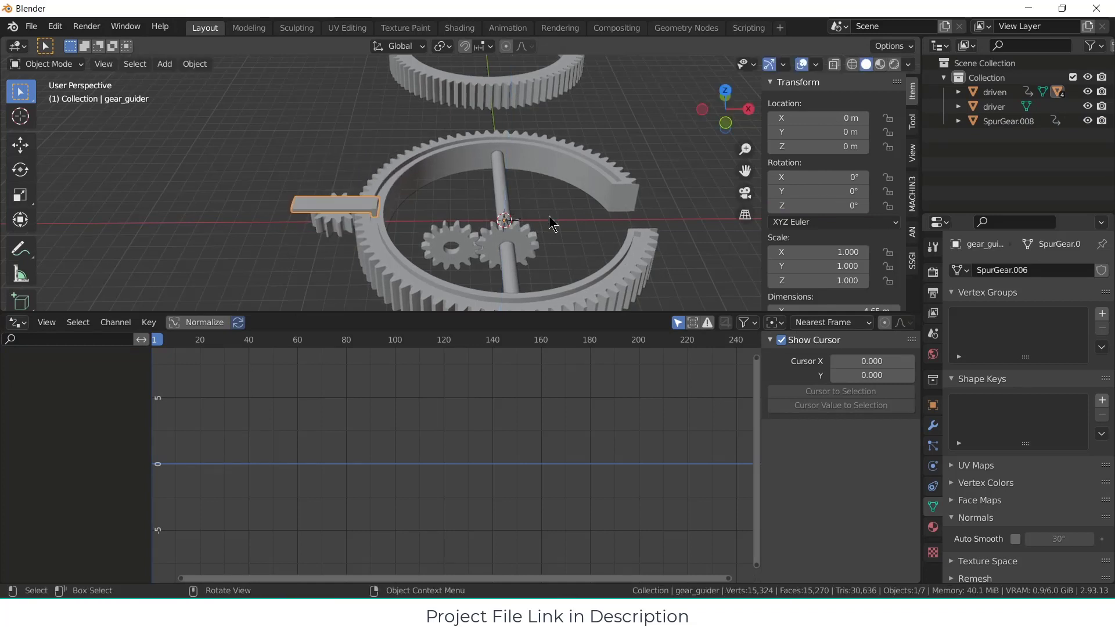
Step: Set the type of the small spur gear's driver variable to Z Rotation
{"action": "left_click", "coordinate": [333, 228]}
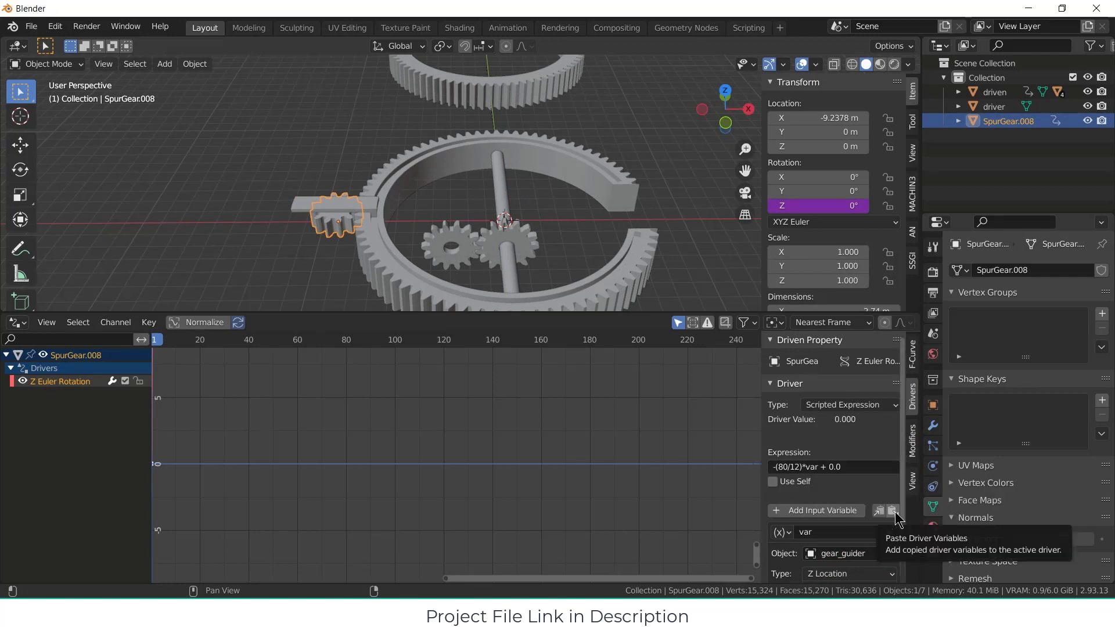
{"action": "scroll", "coordinate": [896, 540], "scroll_direction": "down", "scroll_amount": 2}
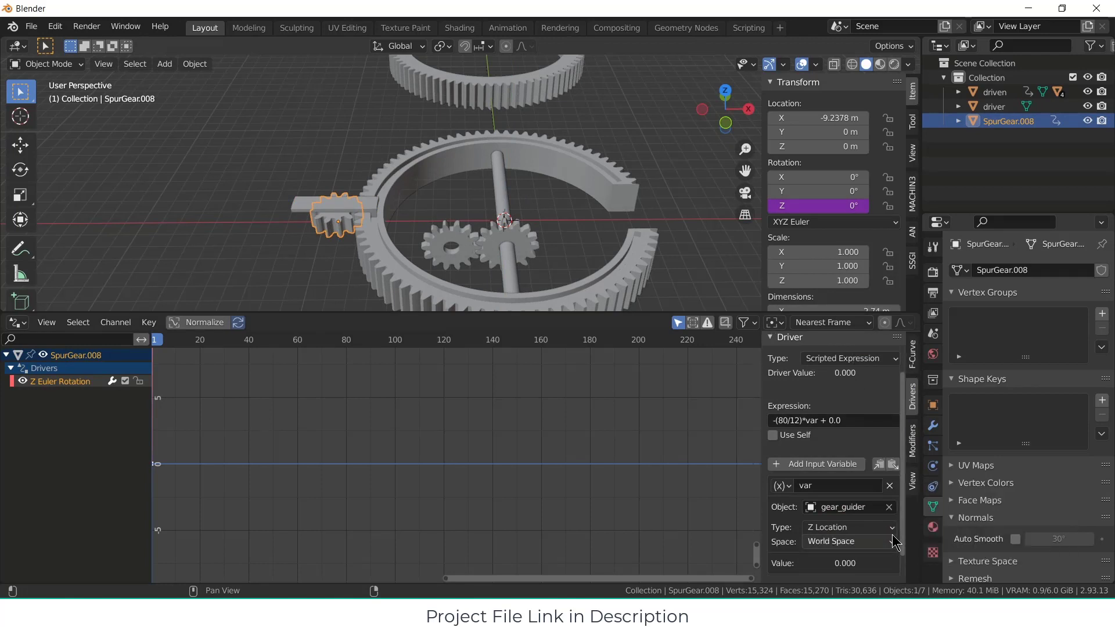
{"action": "left_click", "coordinate": [854, 527]}
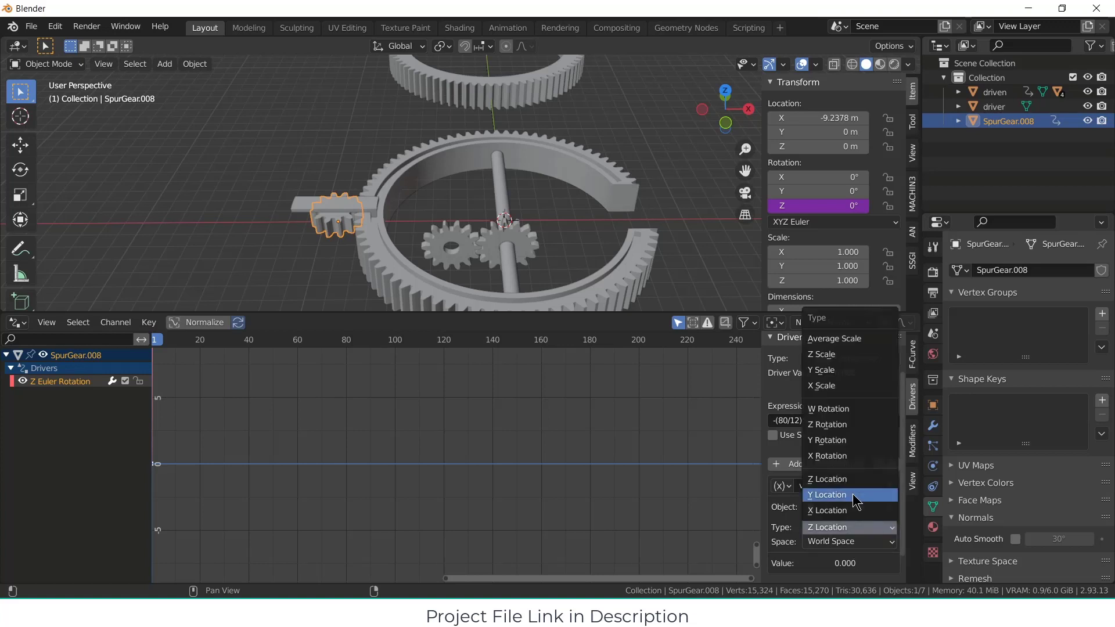
{"action": "left_click", "coordinate": [845, 424]}
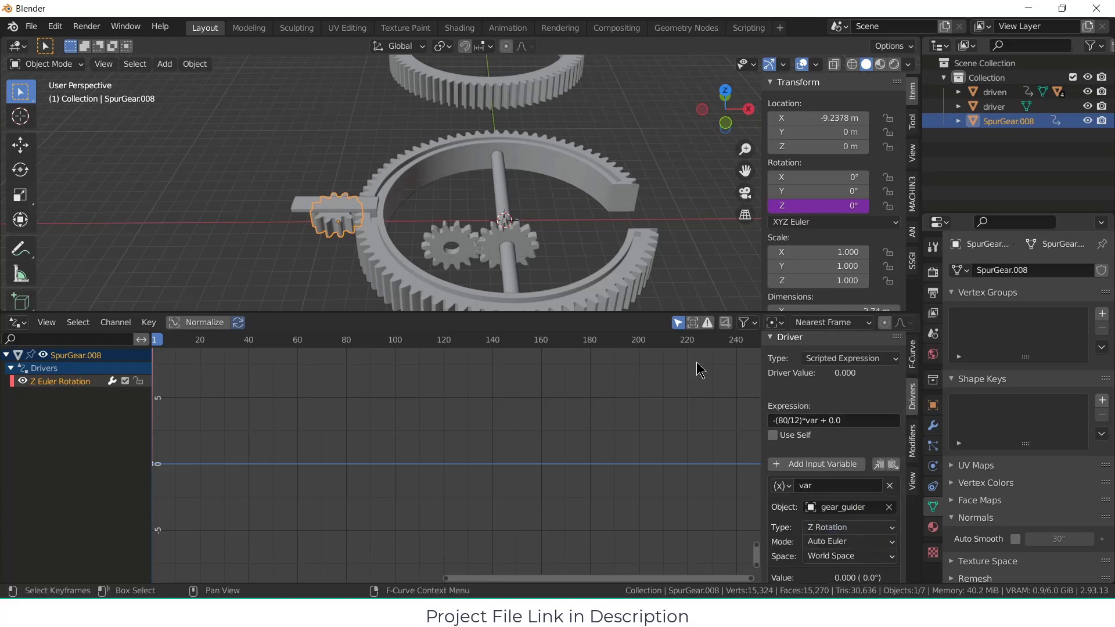
Step: Test the Z Rotation driver by temporarily rotating the gear_guider arm about Z
{"action": "left_click", "coordinate": [362, 205]}
{"action": "key", "text": "r"}
{"action": "key", "text": "z"}
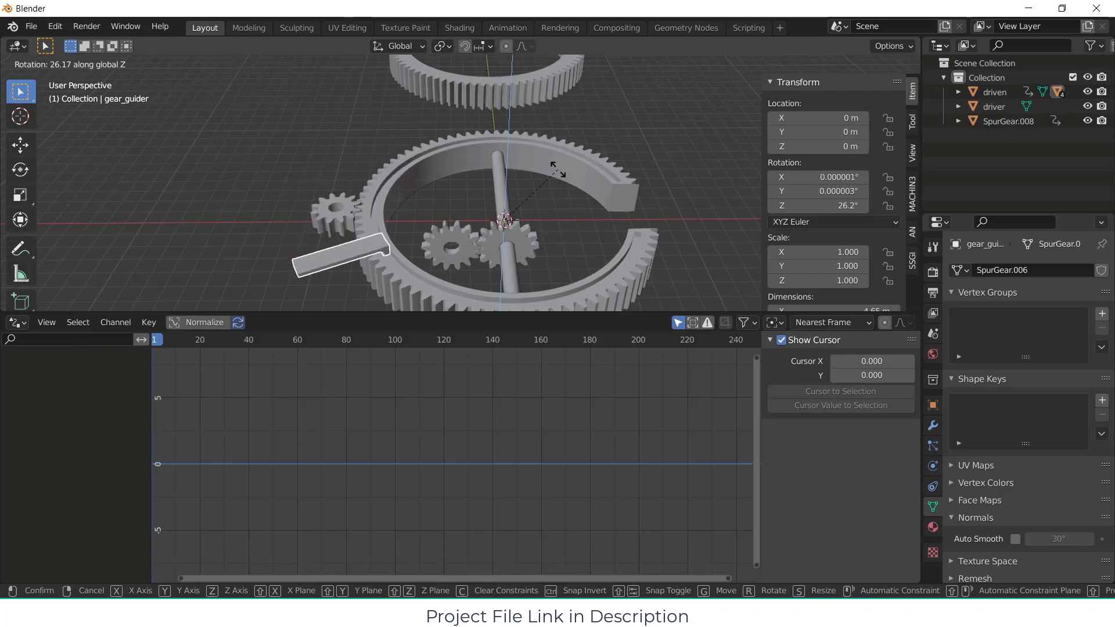
{"action": "key", "text": "Escape"}
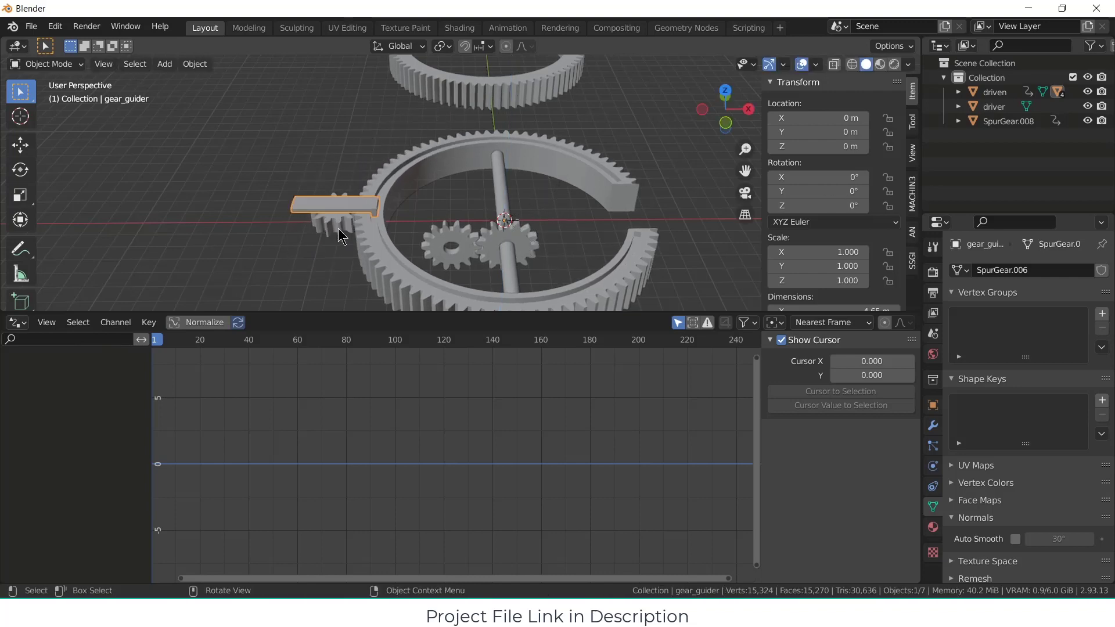
Step: Parent the small spur gear to the gear_guider arm using the Object option
{"action": "middle_click_drag", "start_coordinate": [343, 237], "coordinate": [318, 283]}
{"action": "left_click", "coordinate": [318, 283]}
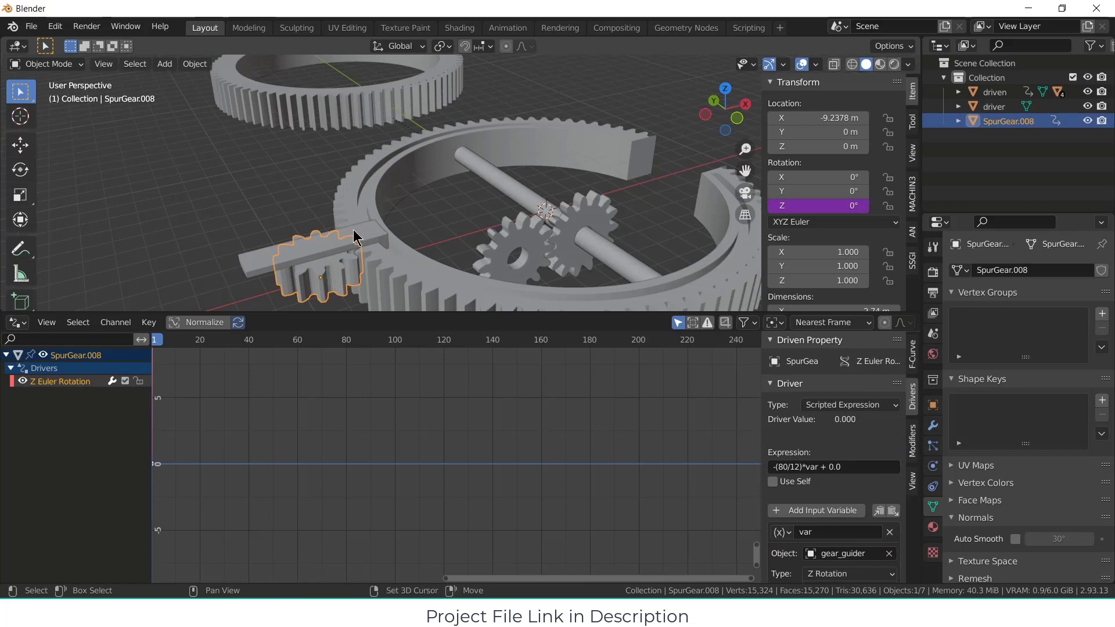
{"action": "left_click", "coordinate": [377, 237], "text": "shift"}
{"action": "key", "text": "ctrl+p"}
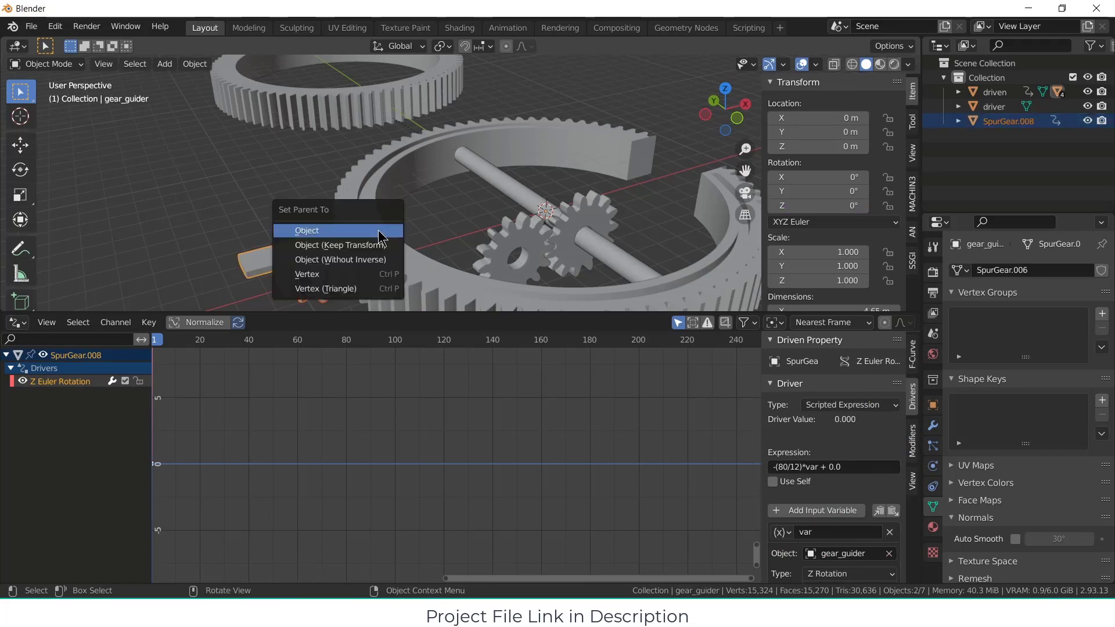
{"action": "left_click", "coordinate": [377, 232]}
Step: Test-rotate the gear_guider arm about Z to check how the parented spur gear rolls along the ring
{"action": "middle_click_drag", "start_coordinate": [377, 232], "coordinate": [353, 249]}
{"action": "middle_click_drag", "start_coordinate": [430, 221], "coordinate": [375, 208]}
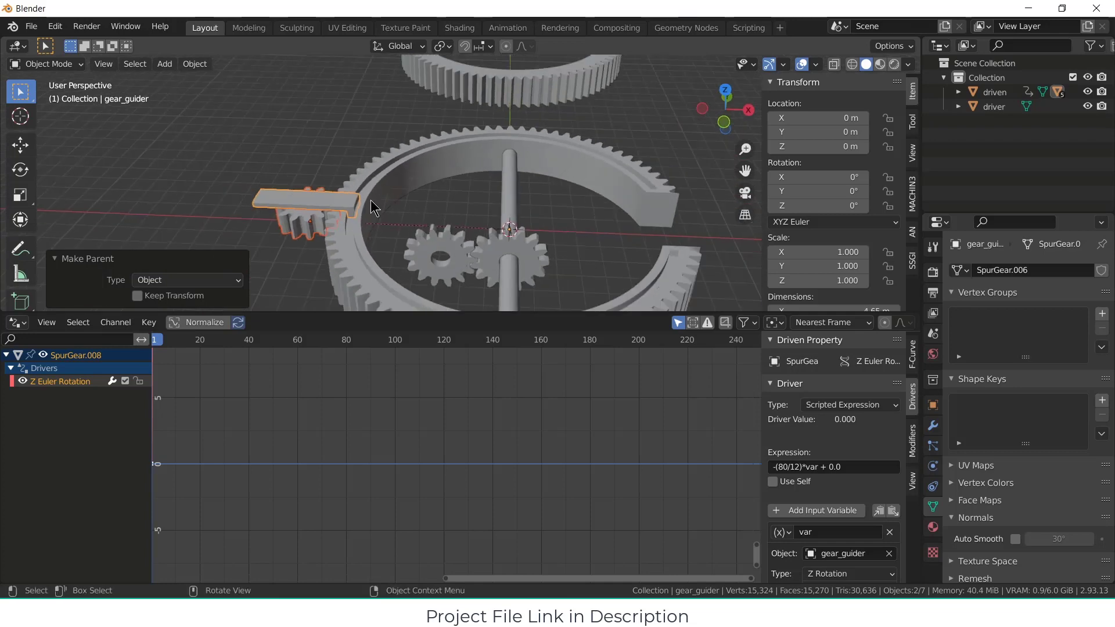
{"action": "left_click", "coordinate": [356, 197]}
{"action": "left_click", "coordinate": [323, 208]}
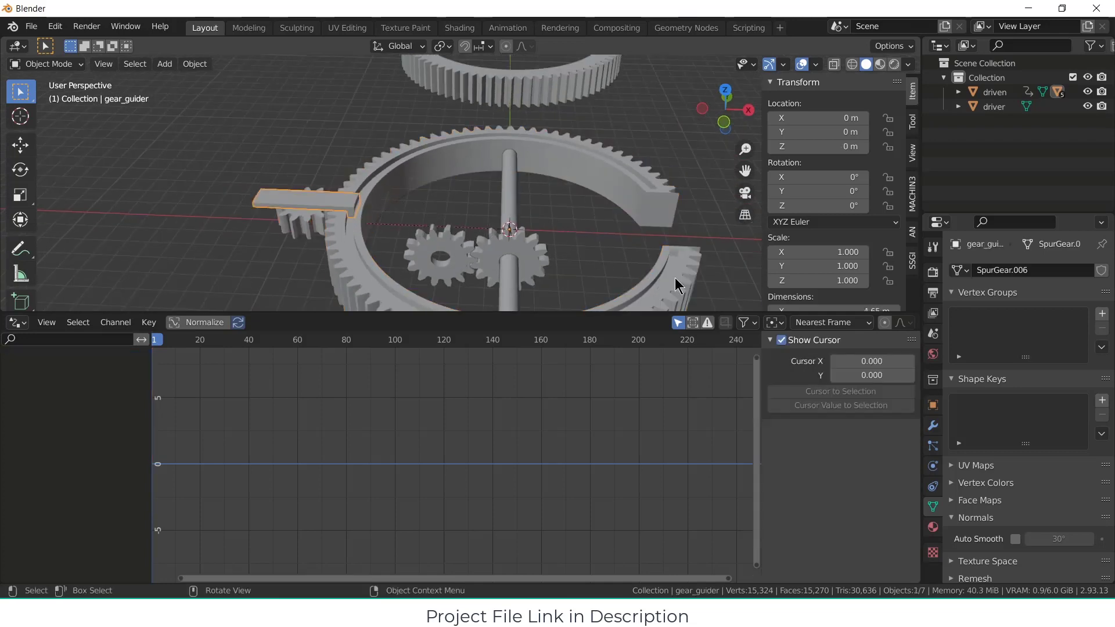
{"action": "key", "text": "r"}
{"action": "key", "text": "z"}
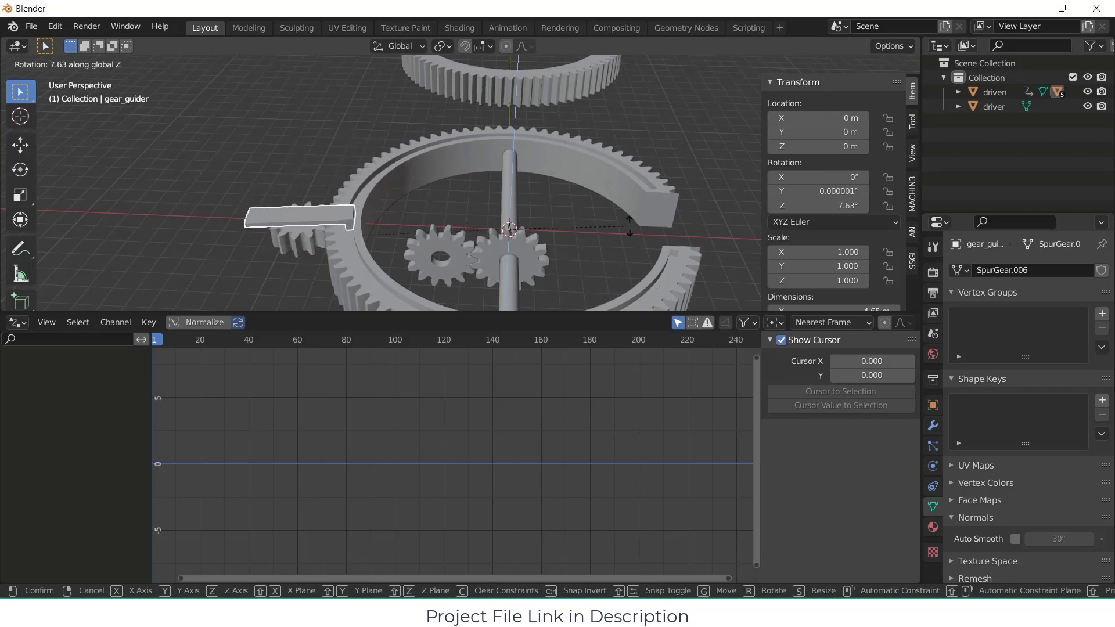
{"action": "key", "text": "Escape"}
Step: Set the small spur gear's driver expression to (80/12)*var + 0.0
{"action": "left_click", "coordinate": [318, 220]}
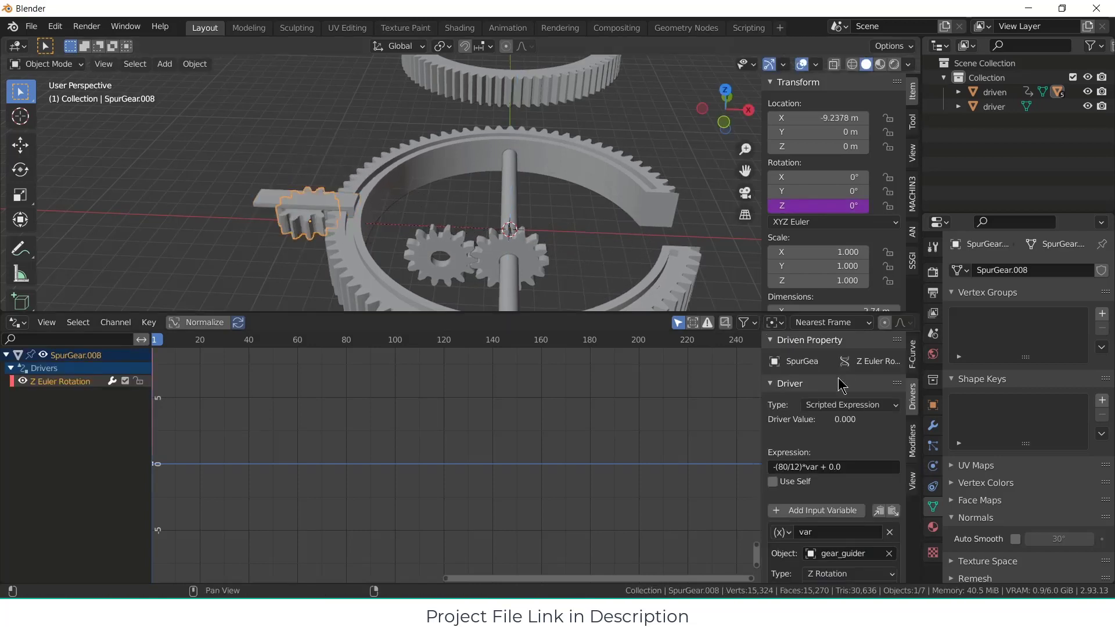
{"action": "left_click", "coordinate": [780, 468]}
{"action": "key", "text": "Left"}
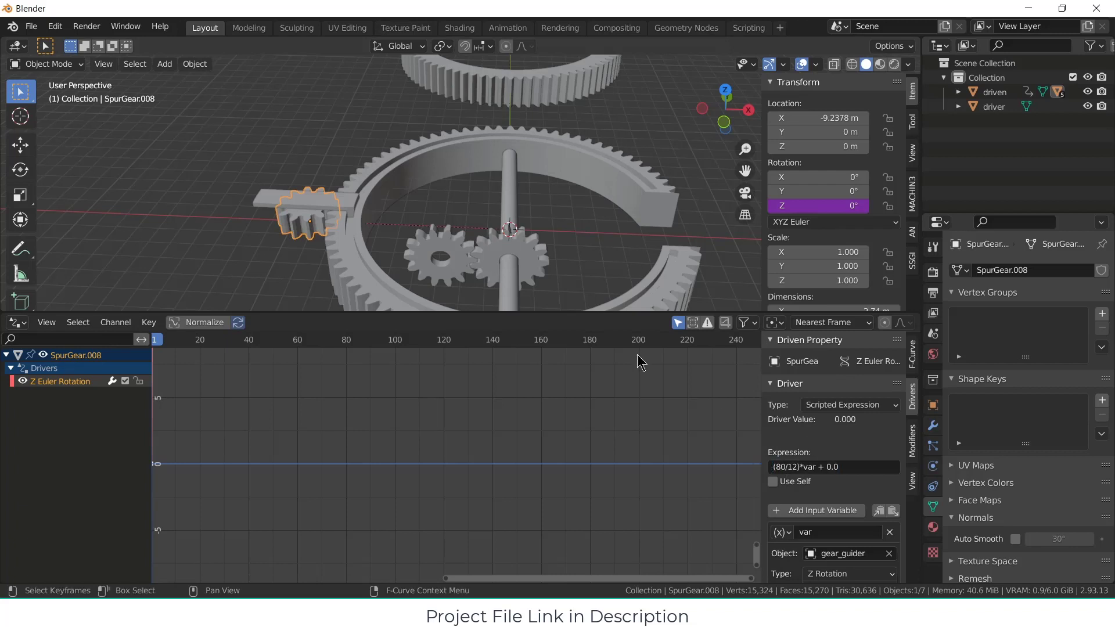
Step: Test the positive gear ratio by temporarily swinging the gear_guider arm and its spur gear about Z
{"action": "left_click", "coordinate": [342, 209]}
{"action": "key", "text": "r"}
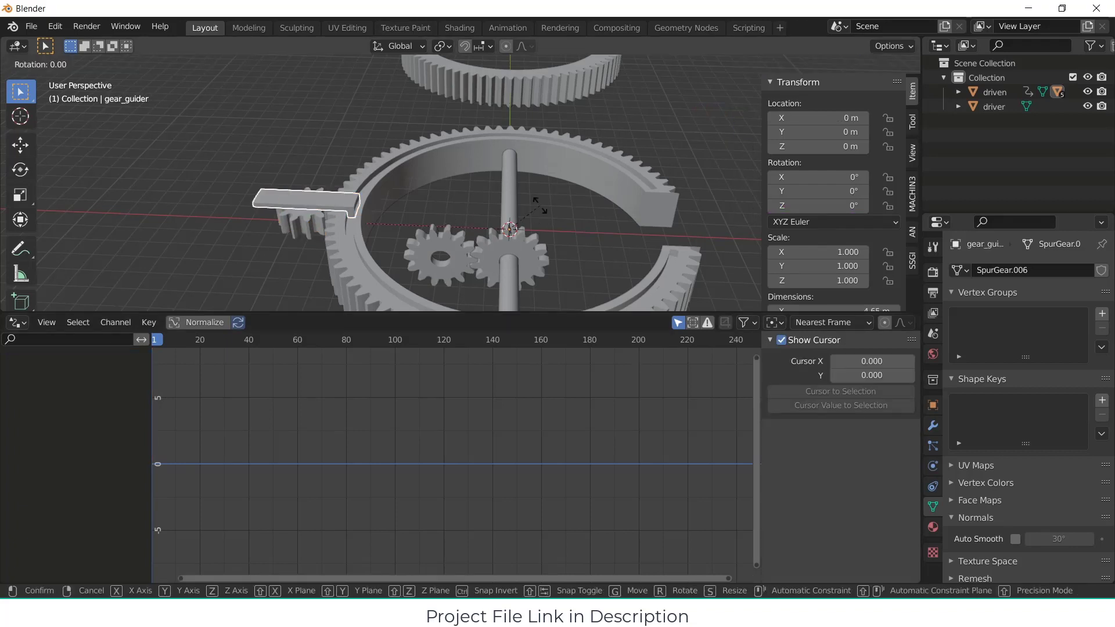
{"action": "key", "text": "z"}
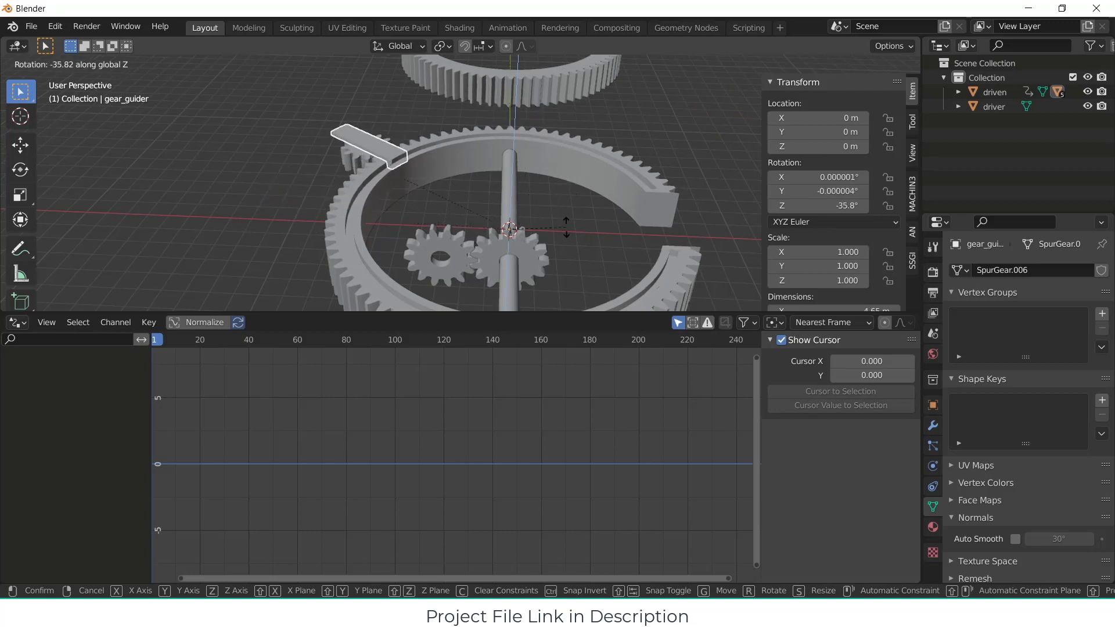
{"action": "key", "text": "Escape"}
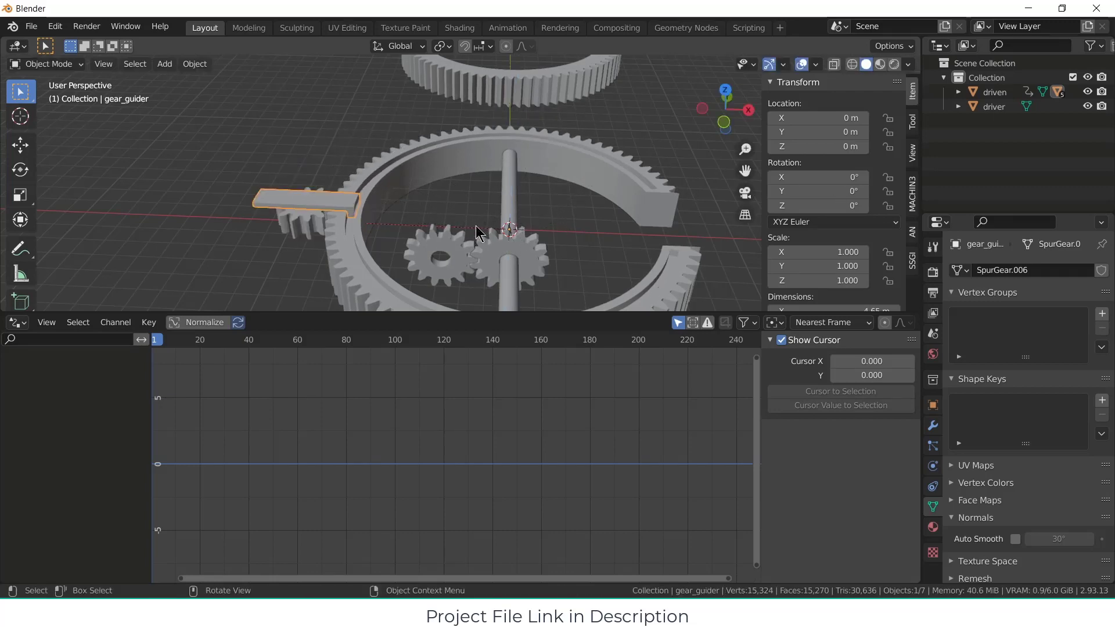
Step: Inspect the tooth meshing from the bottom view in an enlarged viewport while rotating the gear_guider arm about Z
{"action": "middle_click_drag", "start_coordinate": [590, 171], "coordinate": [550, 308]}
{"action": "key", "text": "KP_1"}
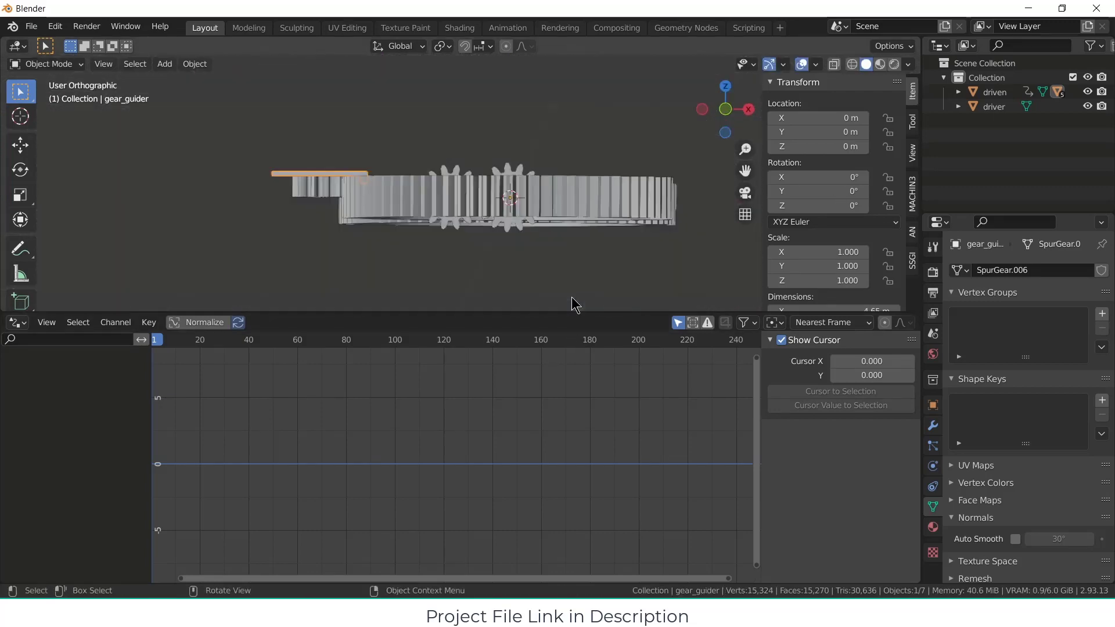
{"action": "key", "text": "ctrl+KP_7"}
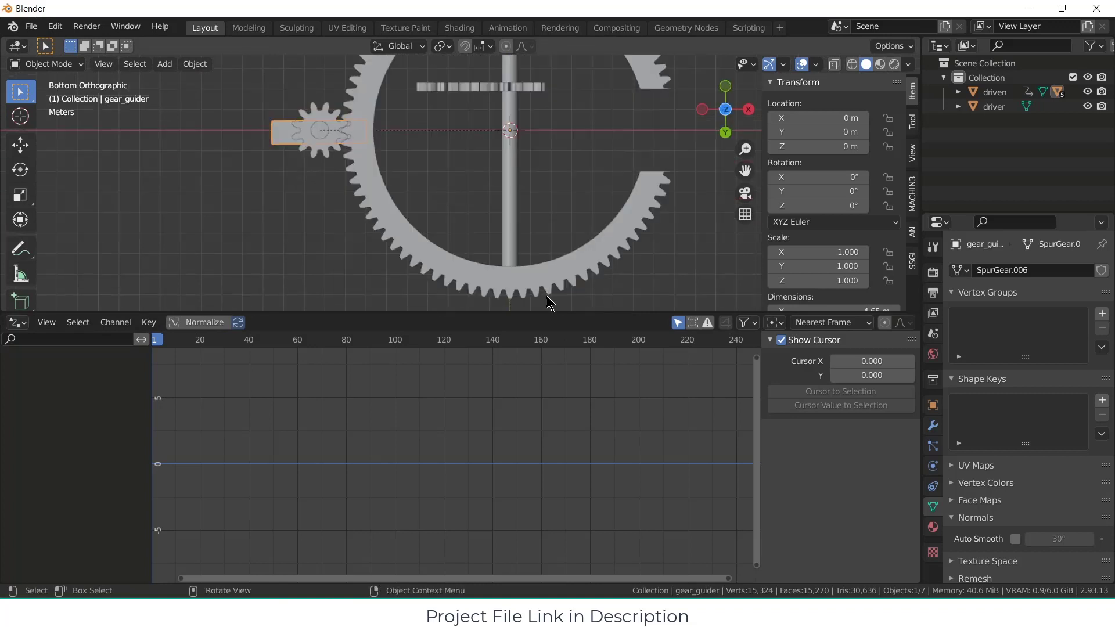
{"action": "scroll", "coordinate": [477, 269], "scroll_direction": "up", "scroll_amount": 3}
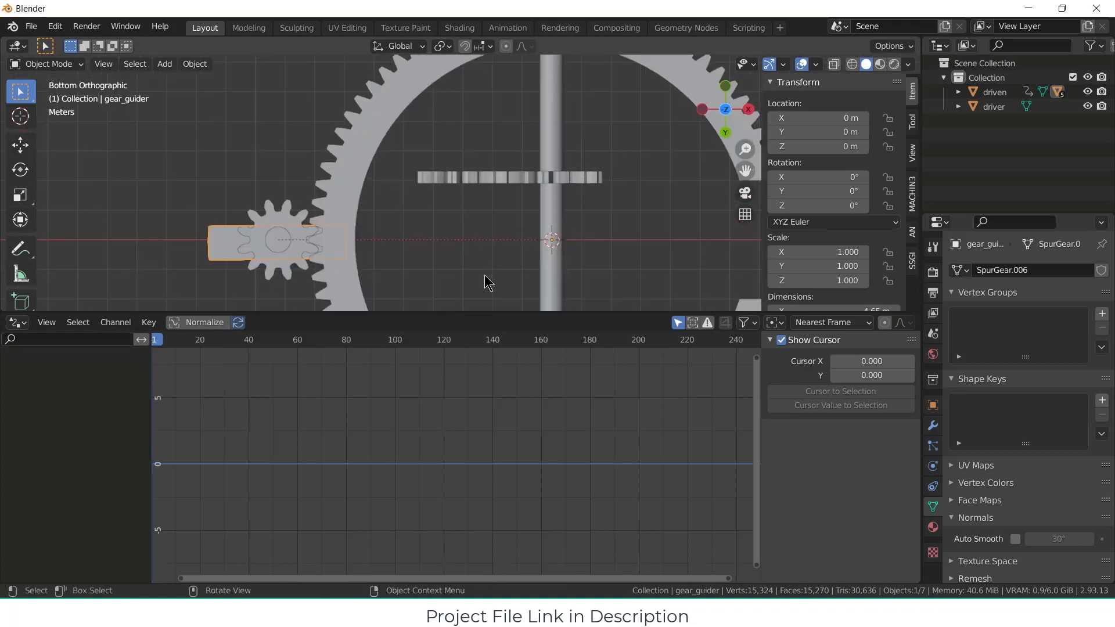
{"action": "left_click_drag", "start_coordinate": [507, 314], "coordinate": [509, 531]}
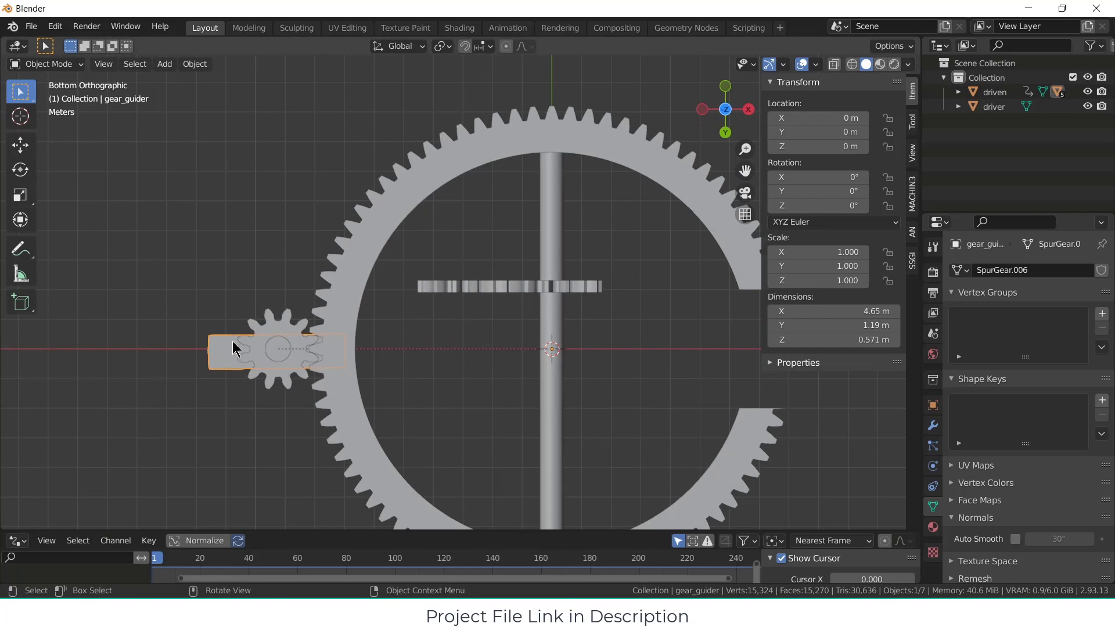
{"action": "key", "text": "r"}
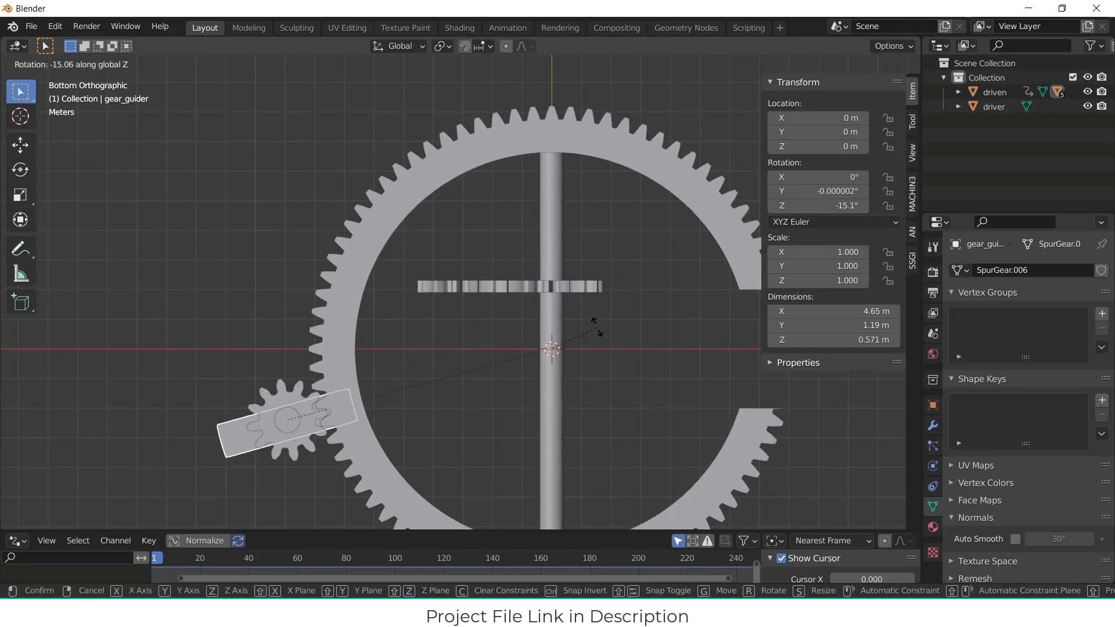
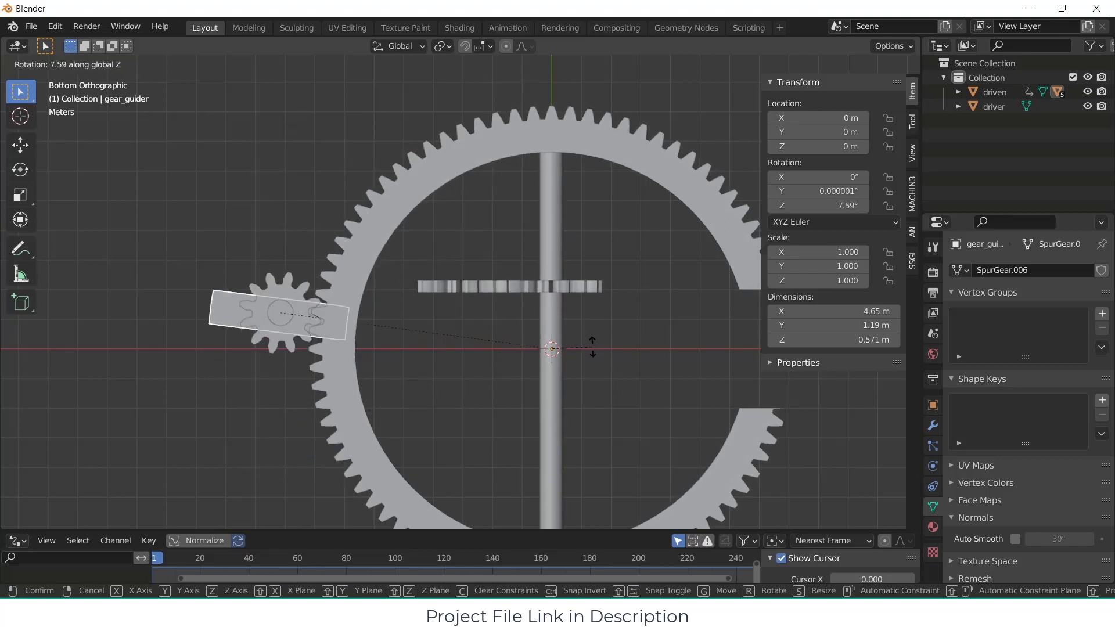
Step: Cancel the gear_guider arm's test rotation about Z
{"action": "right_click", "coordinate": [593, 347]}
{"action": "middle_click_drag", "start_coordinate": [593, 345], "coordinate": [580, 525]}
{"action": "scroll", "coordinate": [577, 307], "scroll_direction": "down", "scroll_amount": 1}
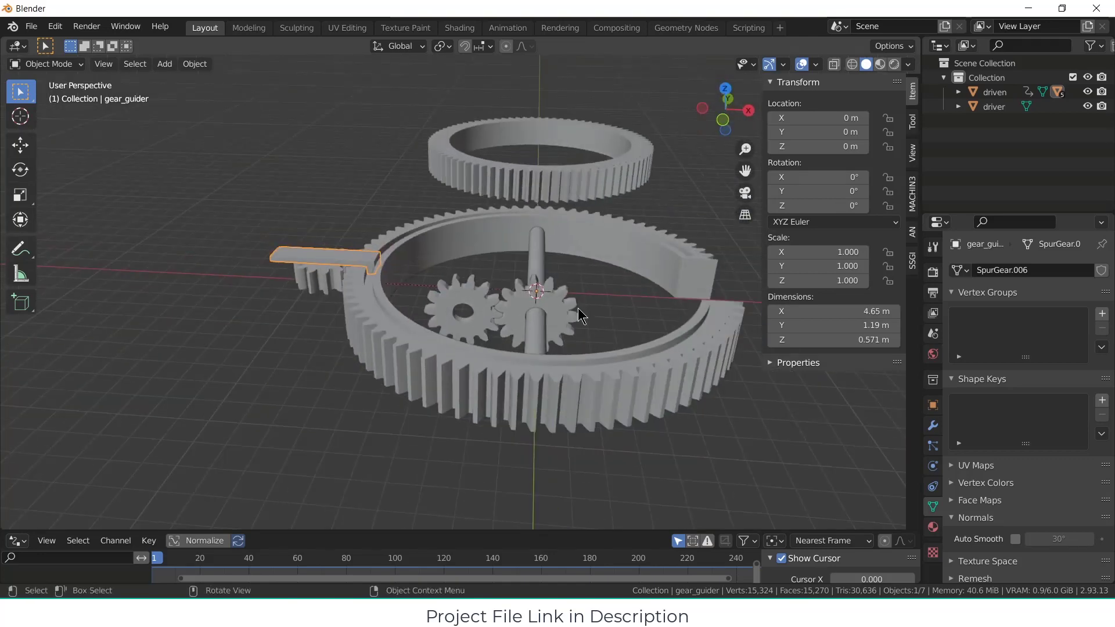
Step: Add a 2 m mesh cube at the origin, inside the notched ring
{"action": "key", "text": "KP_7"}
{"action": "middle_click_drag", "start_coordinate": [583, 267], "coordinate": [564, 338]}
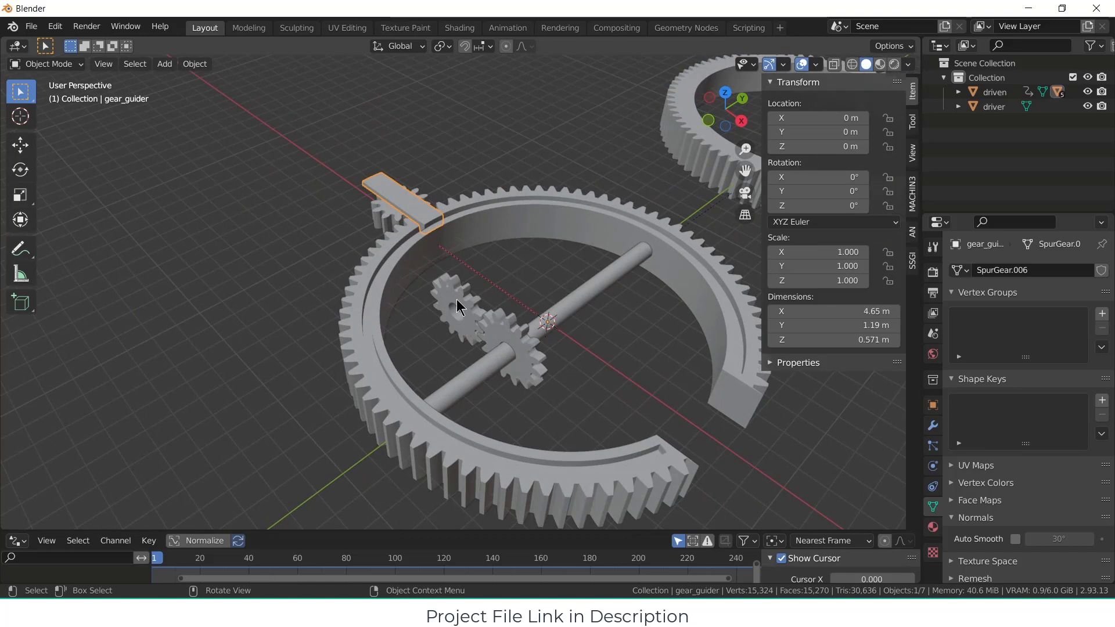
{"action": "left_click", "coordinate": [164, 64]}
{"action": "mouse_move", "coordinate": [174, 80]}
{"action": "left_click", "coordinate": [317, 97]}
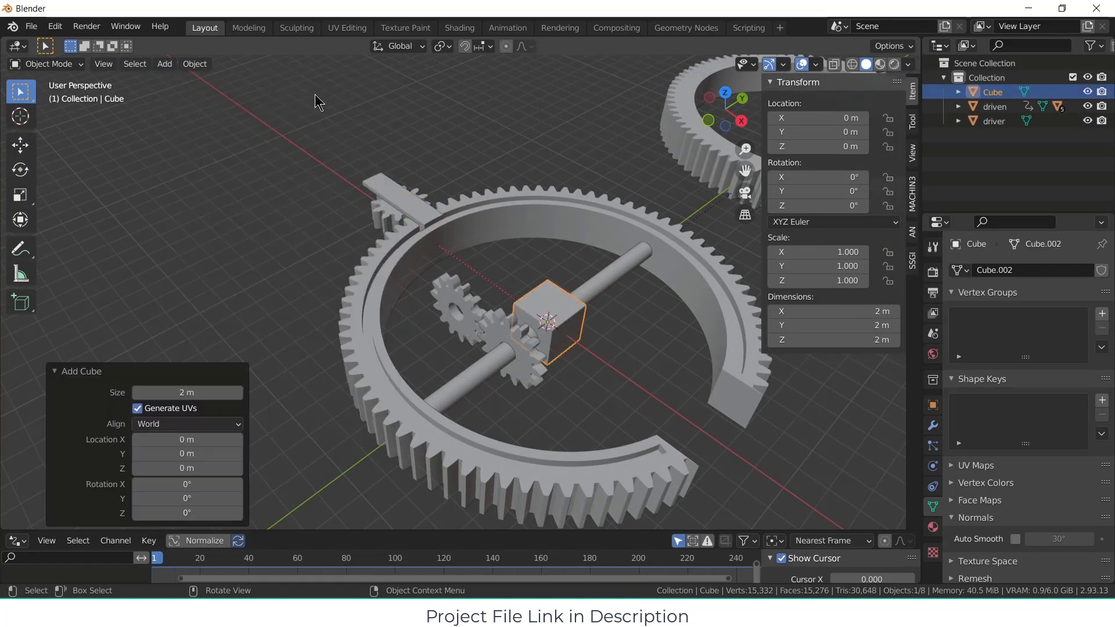
Step: Move the cube about 4.03 m along X, toward the gap in the notched ring
{"action": "key", "text": "KP_7"}
{"action": "scroll", "coordinate": [563, 245], "scroll_direction": "up", "scroll_amount": 3}
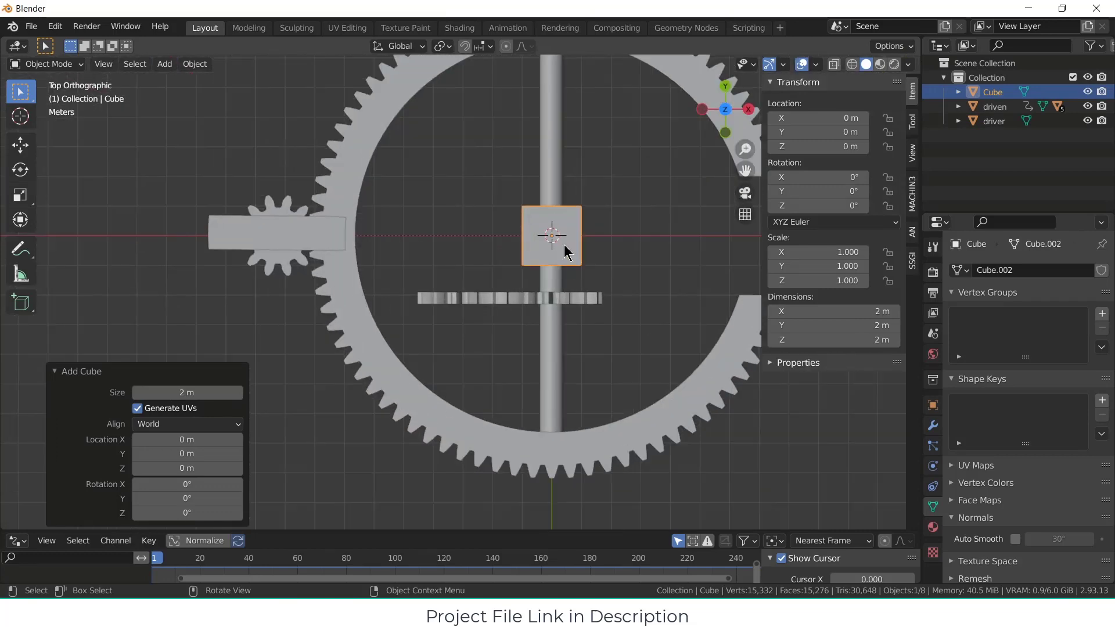
{"action": "middle_click_drag", "start_coordinate": [523, 252], "coordinate": [511, 277]}
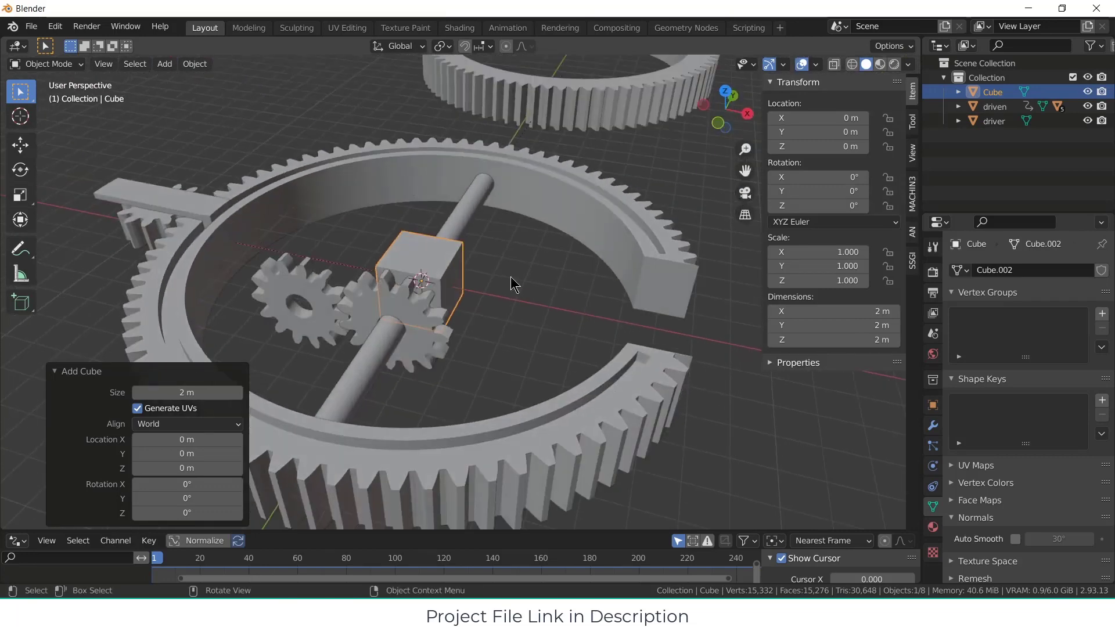
{"action": "scroll", "coordinate": [510, 281], "scroll_direction": "up", "scroll_amount": 2}
{"action": "key", "text": "g"}
{"action": "key", "text": "x"}
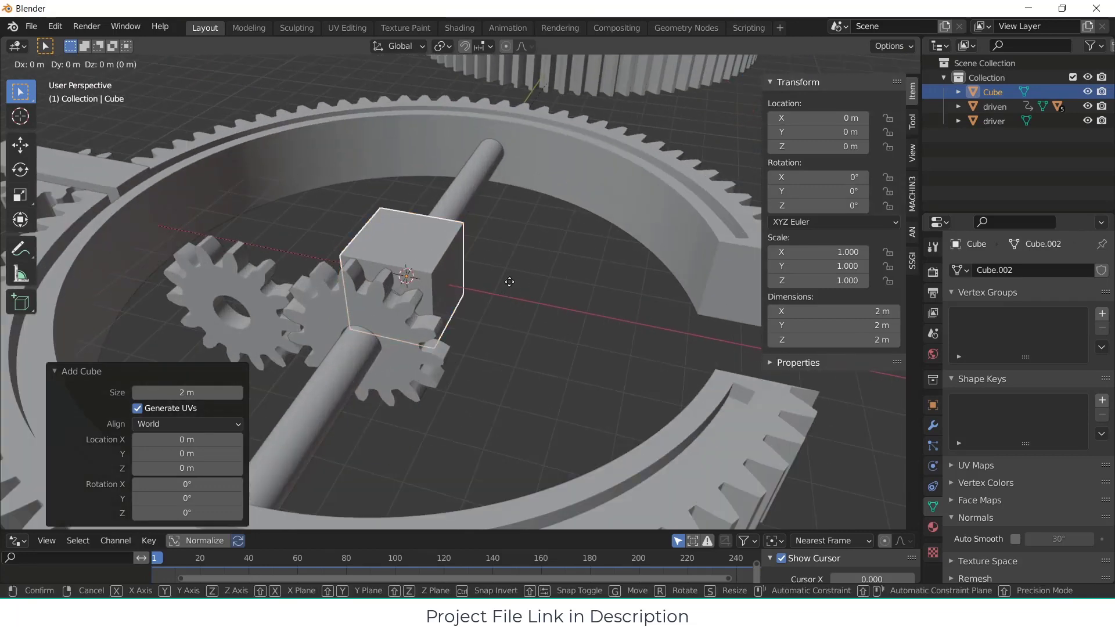
{"action": "left_click", "coordinate": [687, 335]}
Step: Enter Edit Mode on the cube and add two perpendicular vertical loop cuts through its middle
{"action": "middle_click_drag", "start_coordinate": [679, 336], "coordinate": [607, 343]}
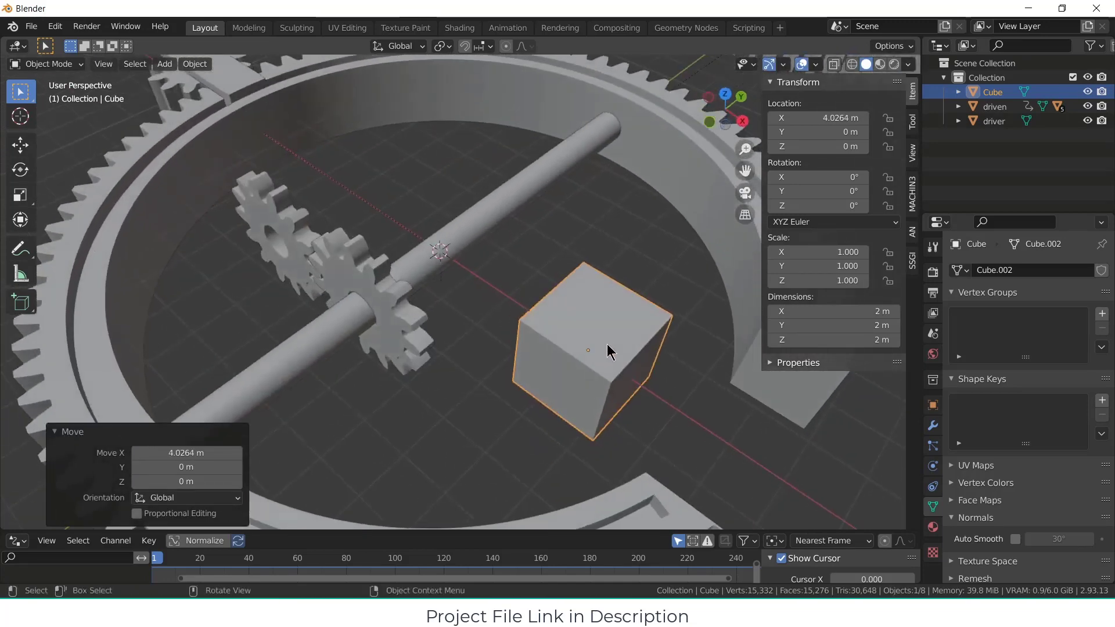
{"action": "left_click", "coordinate": [607, 327]}
{"action": "key", "text": "Tab"}
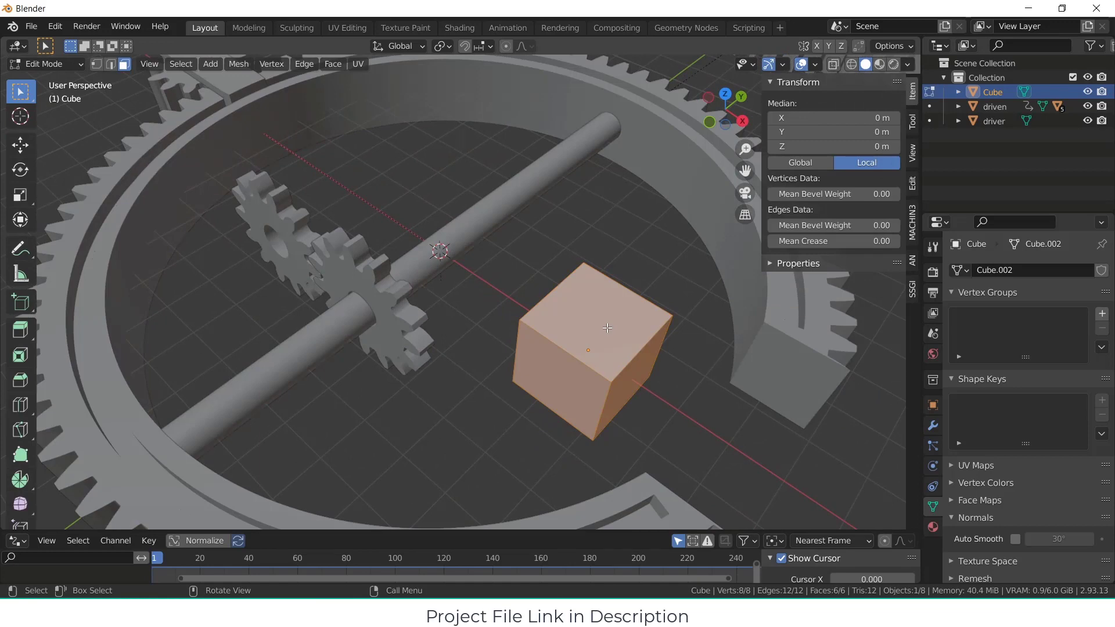
{"action": "key", "text": "2"}
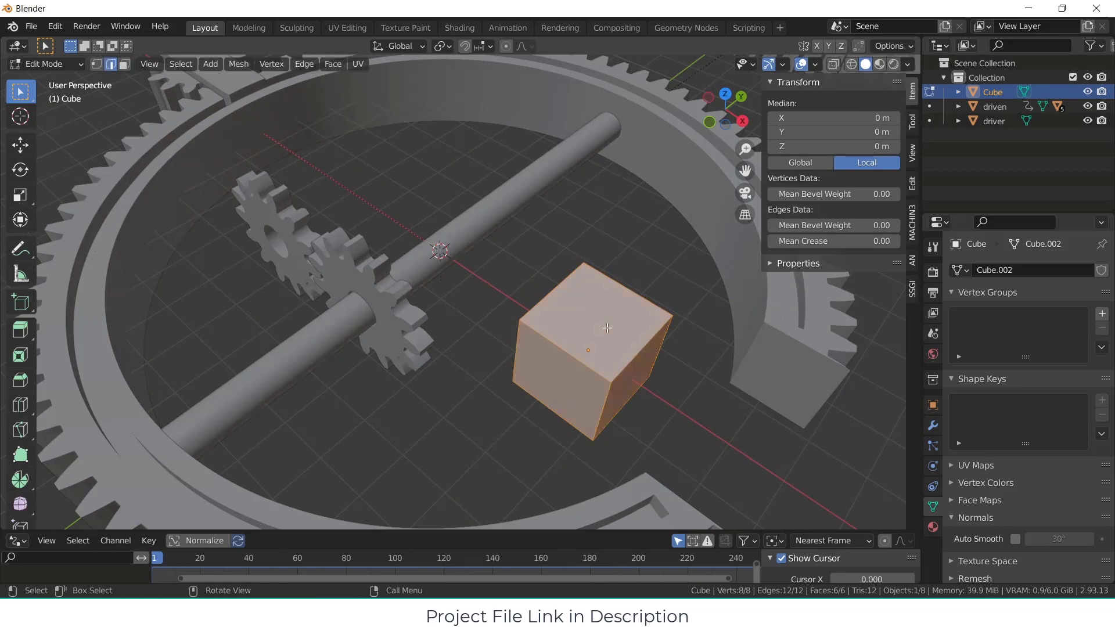
{"action": "key", "text": "ctrl+r"}
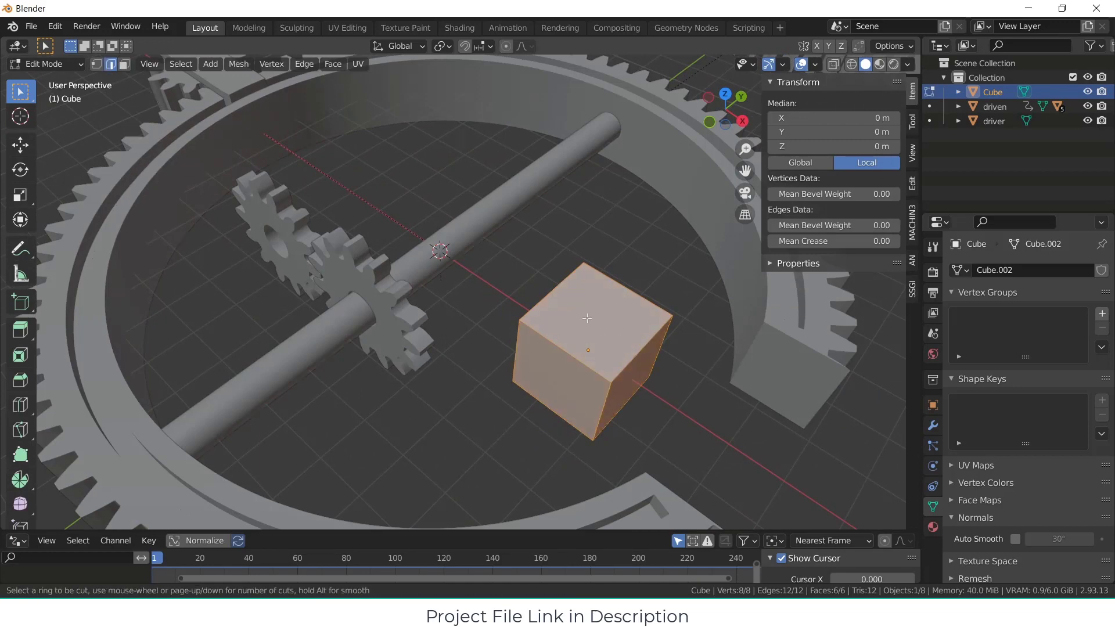
{"action": "left_click", "coordinate": [566, 296]}
{"action": "left_click", "coordinate": [598, 318]}
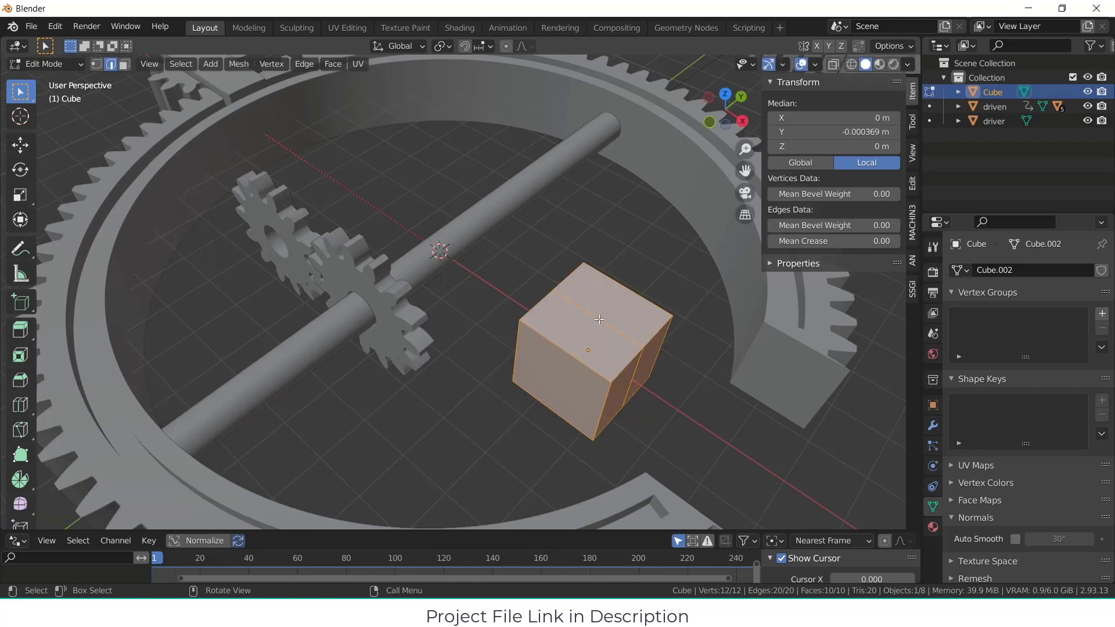
{"action": "key", "text": "ctrl+r"}
{"action": "left_click", "coordinate": [599, 319]}
{"action": "right_click", "coordinate": [599, 319]}
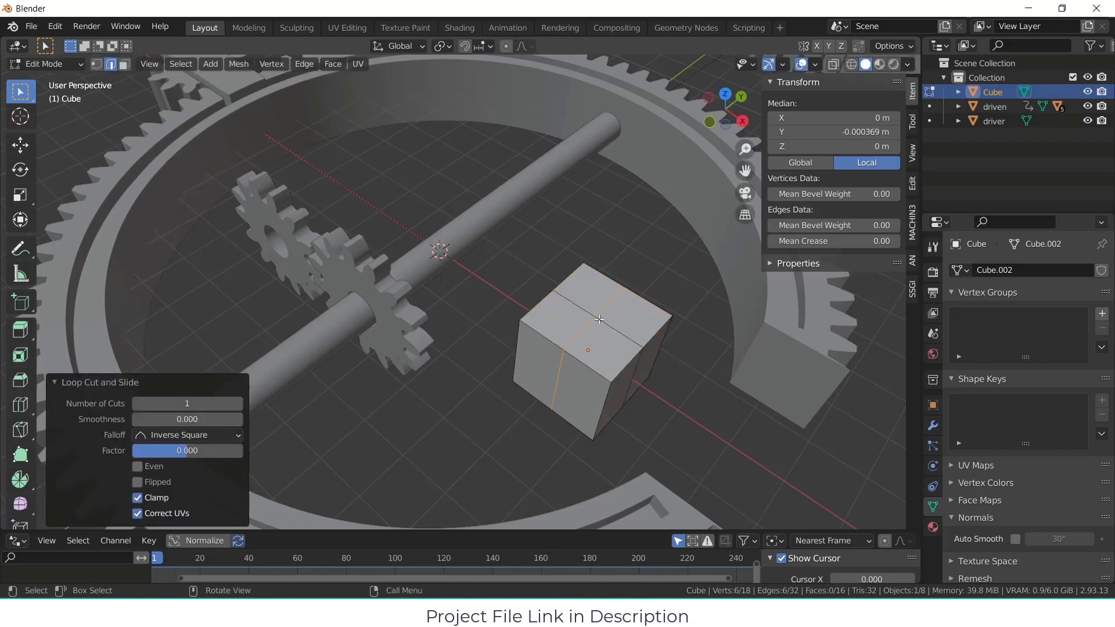
Step: Add a horizontal loop cut around the cube's mid-height and deselect the whole mesh
{"action": "middle_click_drag", "start_coordinate": [599, 319], "coordinate": [372, 401]}
{"action": "left_click", "coordinate": [372, 400]}
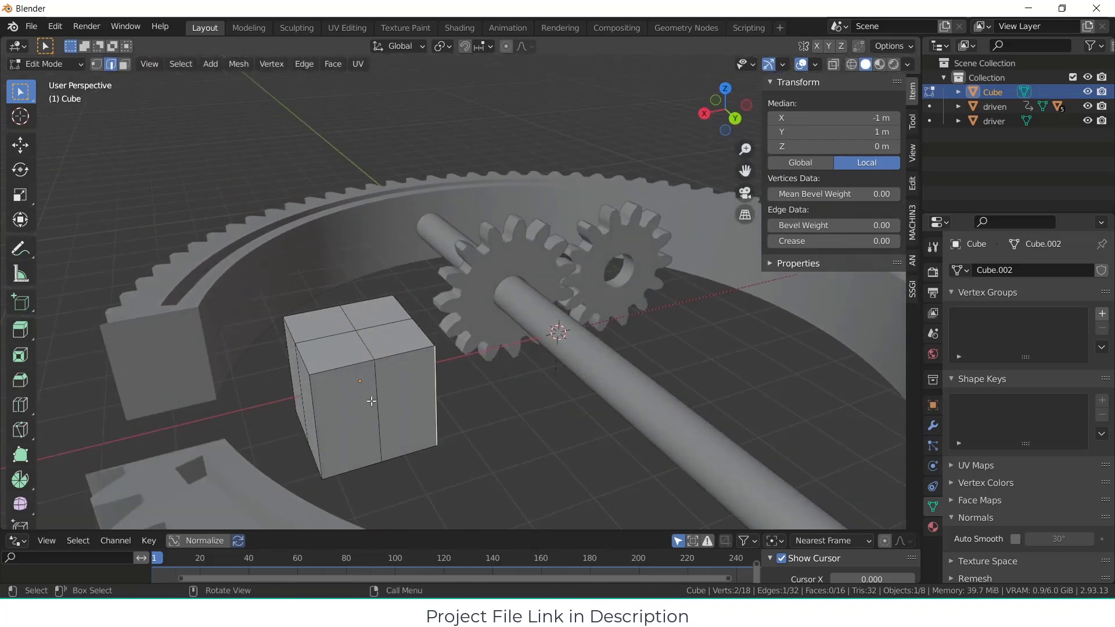
{"action": "left_click", "coordinate": [482, 427]}
{"action": "key", "text": "a"}
{"action": "key", "text": "ctrl+r"}
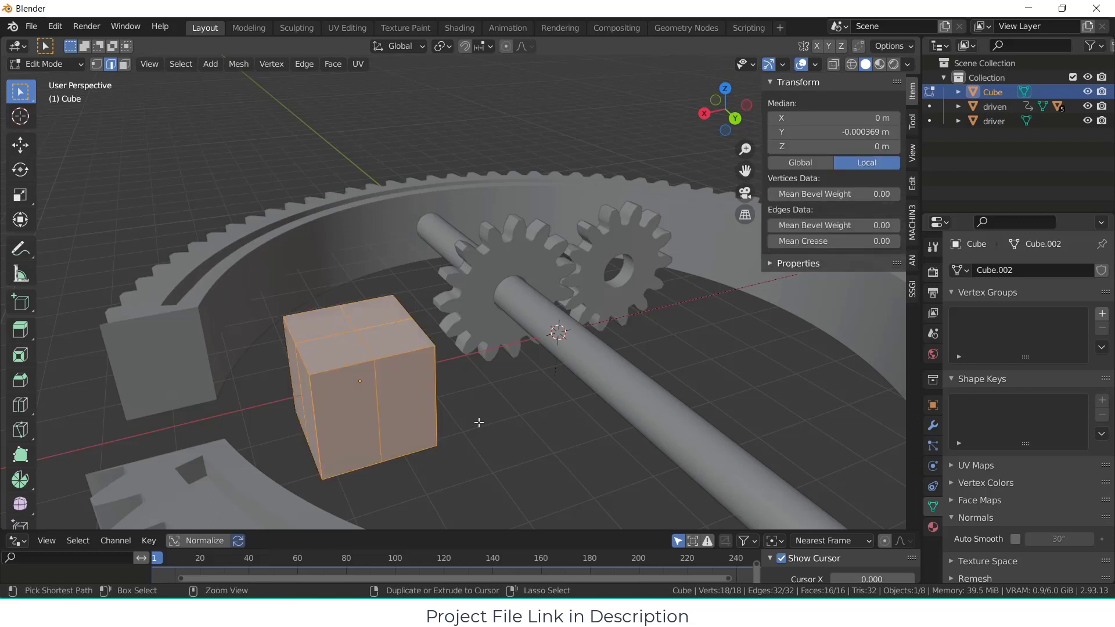
{"action": "left_click", "coordinate": [424, 404]}
{"action": "right_click", "coordinate": [424, 405]}
{"action": "key", "text": "alt+a"}
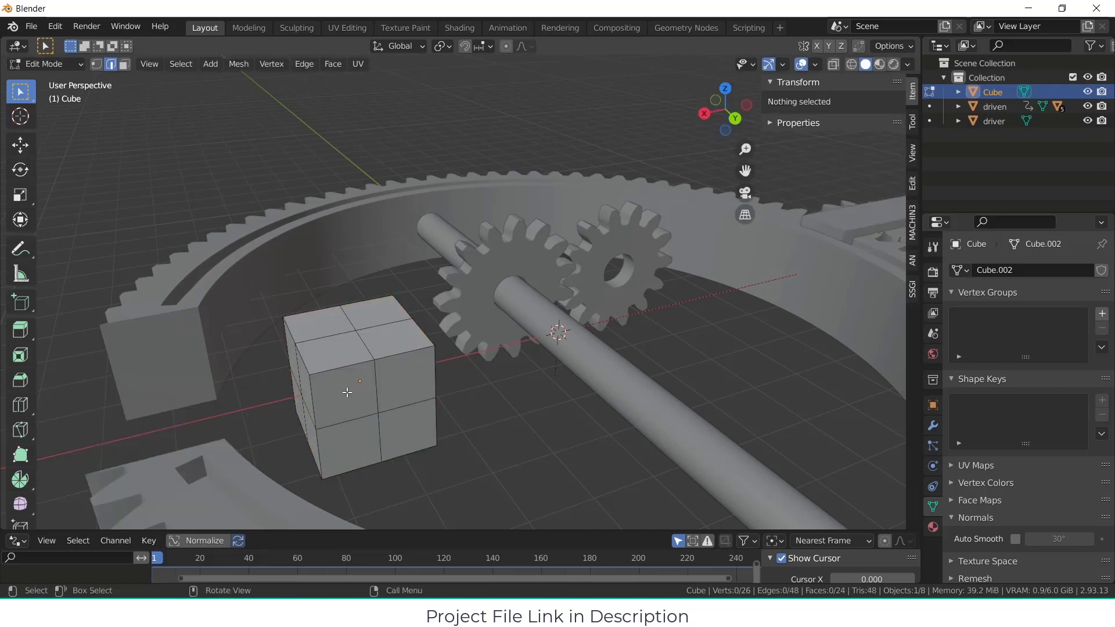
Step: Inset the four faces on the cube's +Y side by about 0.31 m and scale them by about 0.61 along X
{"action": "left_click_drag", "start_coordinate": [350, 392], "coordinate": [491, 408]}
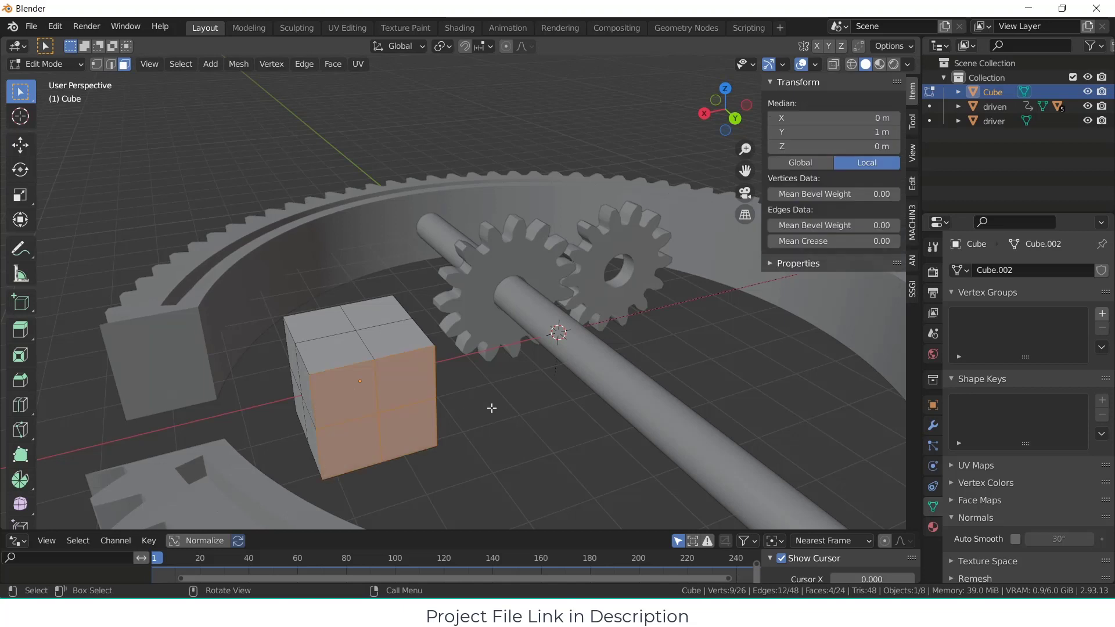
{"action": "key", "text": "i"}
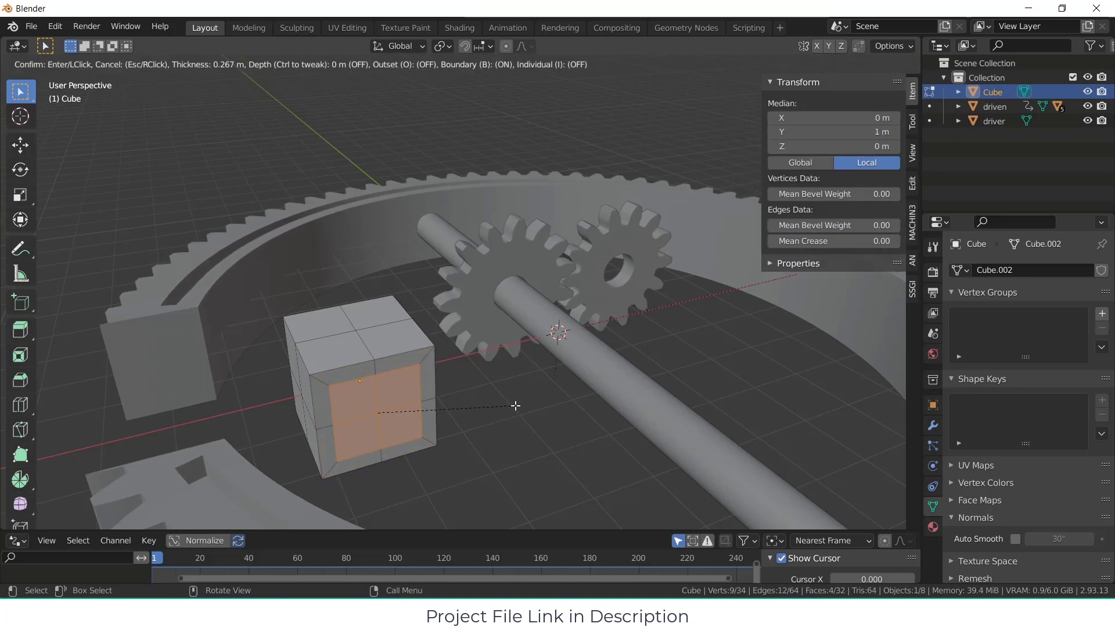
{"action": "left_click", "coordinate": [512, 407]}
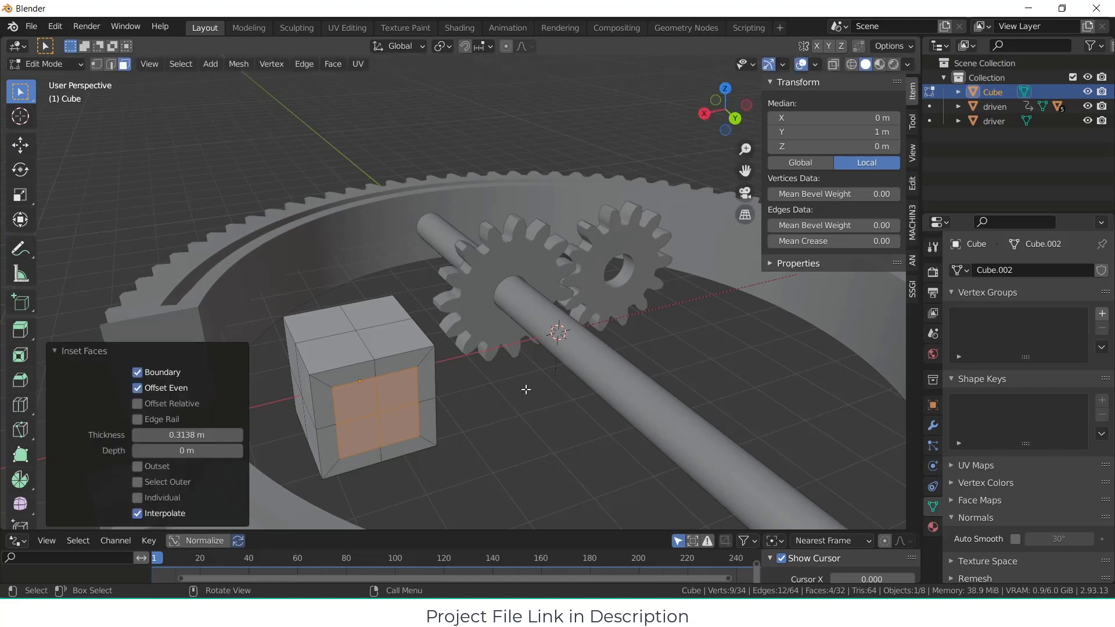
{"action": "key", "text": "s"}
{"action": "key", "text": "x"}
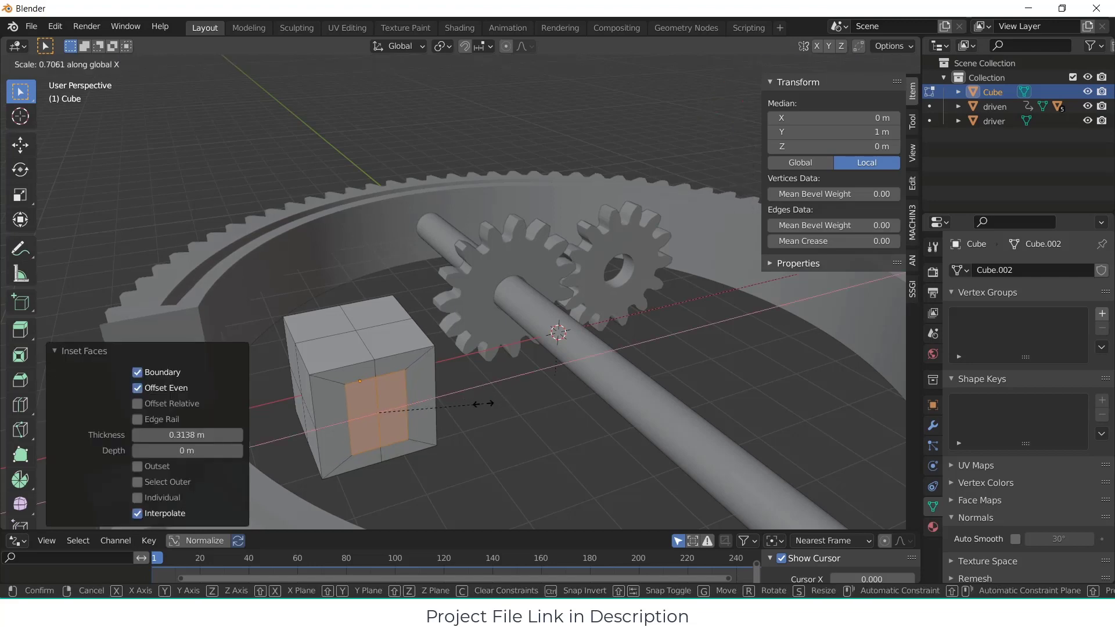
{"action": "left_click", "coordinate": [469, 406]}
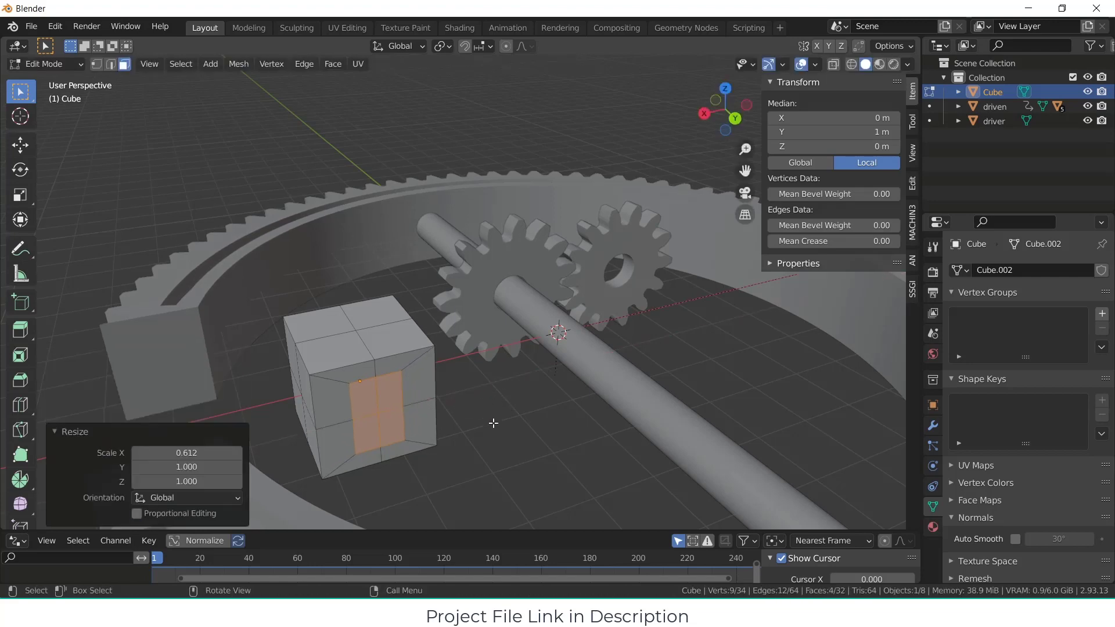
Step: Extrude the narrowed inset faces 1 m outward along their normal
{"action": "key", "text": "KP_7"}
{"action": "scroll", "coordinate": [540, 366], "scroll_direction": "down", "scroll_amount": 4}
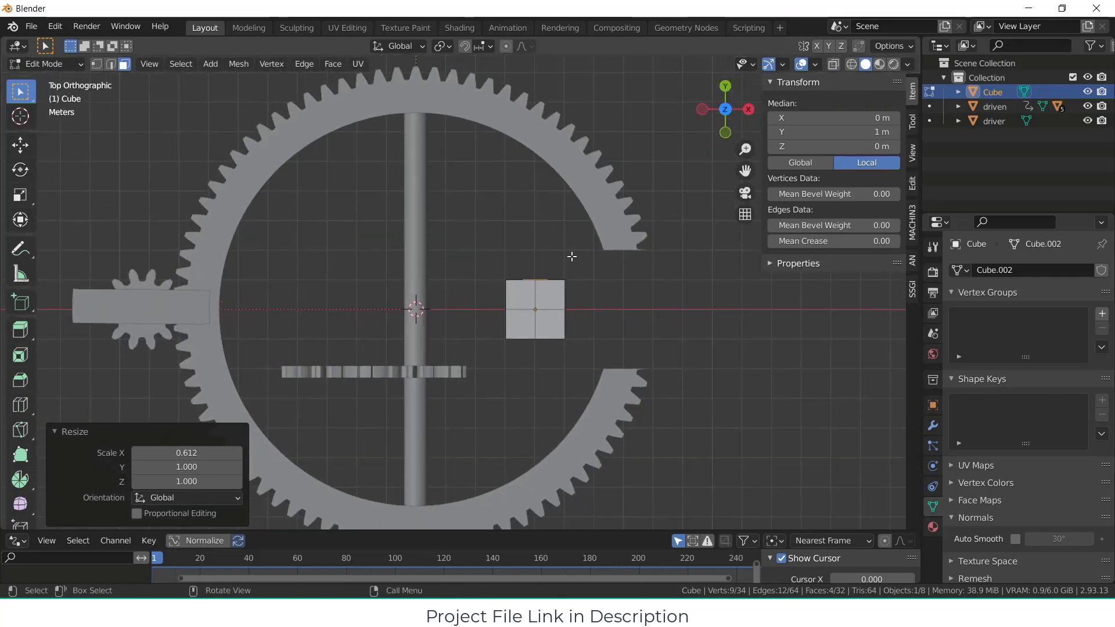
{"action": "scroll", "coordinate": [572, 256], "scroll_direction": "up", "scroll_amount": 2}
{"action": "key", "text": "e"}
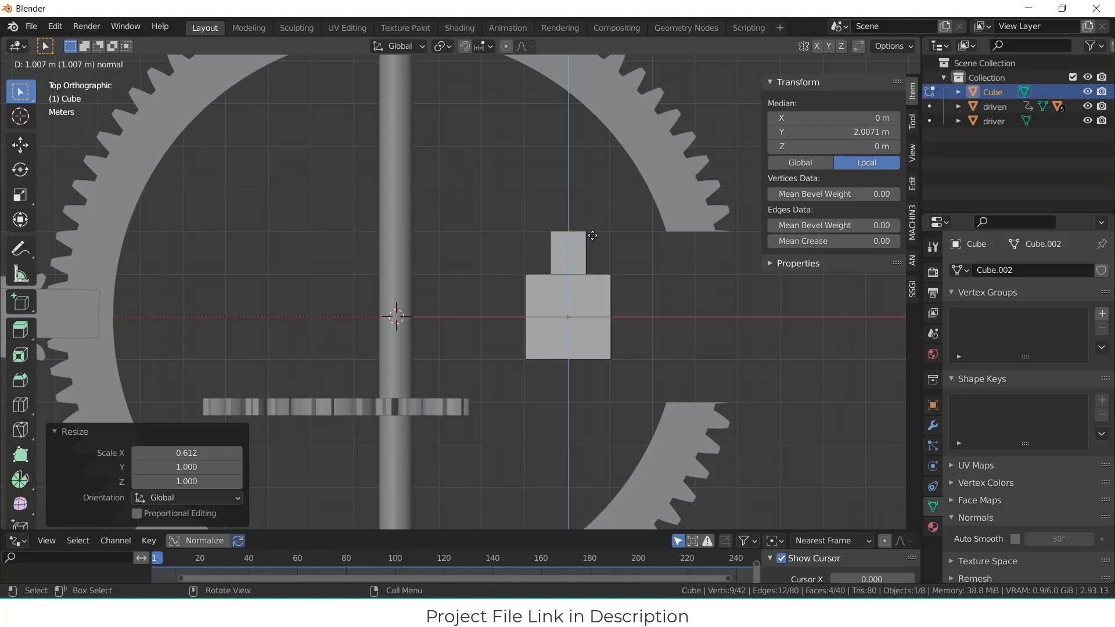
{"action": "key", "text": "Return"}
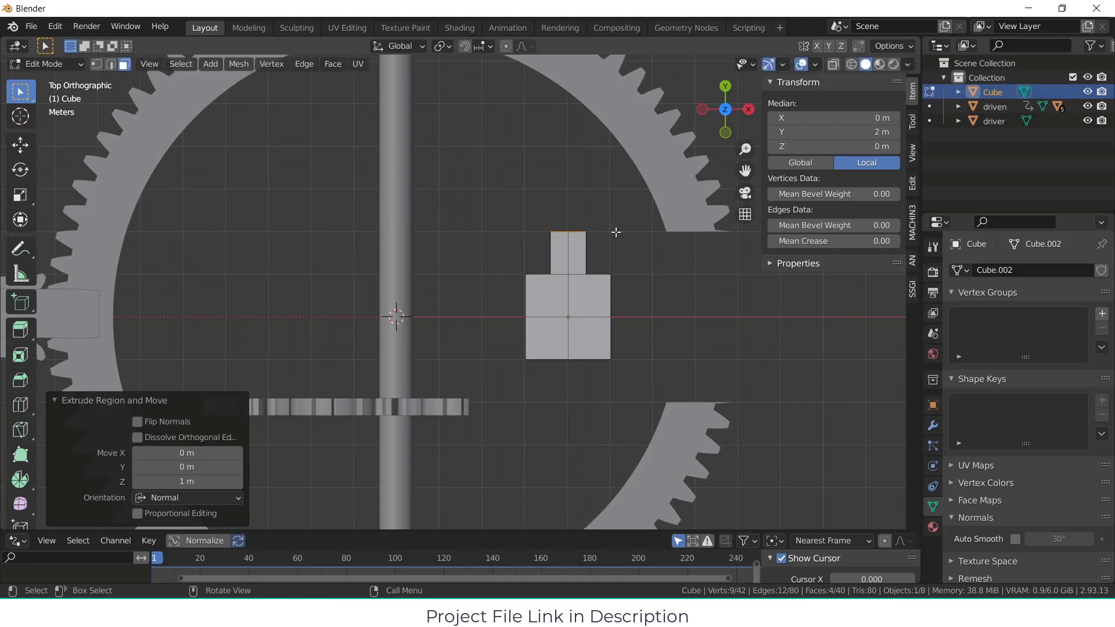
Step: Spin the extruded end faces around the Z axis with a 90° angle and 15 steps
{"action": "scroll", "coordinate": [21, 395], "scroll_direction": "down", "scroll_amount": 4}
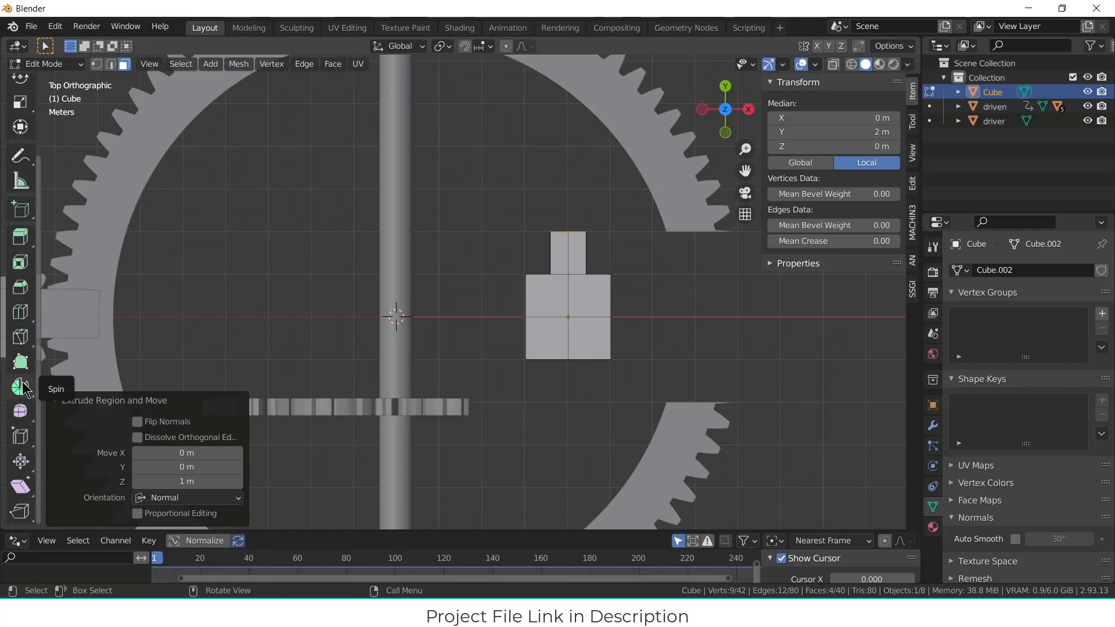
{"action": "left_click", "coordinate": [23, 389]}
{"action": "left_click_drag", "start_coordinate": [307, 227], "coordinate": [271, 292]}
{"action": "left_click", "coordinate": [222, 396]}
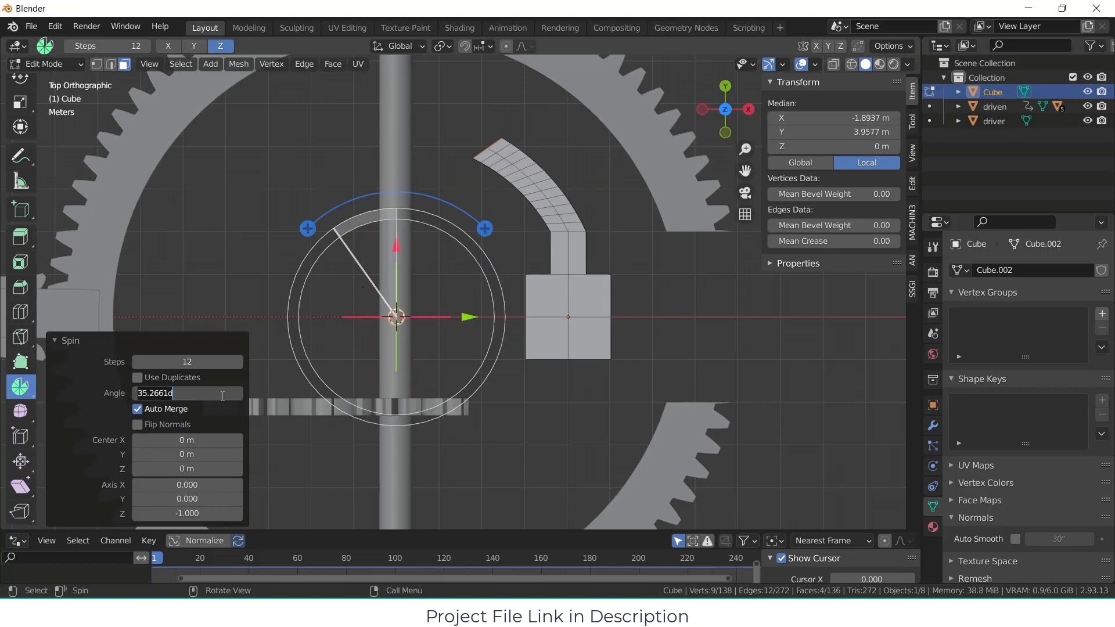
{"action": "type", "text": "90"}
{"action": "key", "text": "Return"}
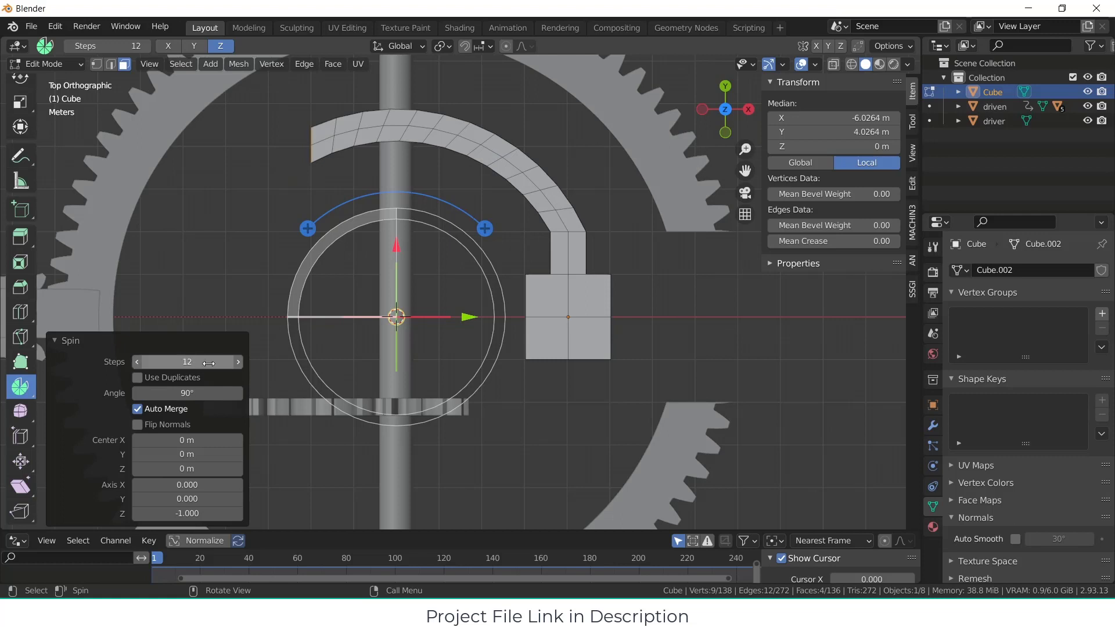
{"action": "left_click", "coordinate": [239, 363]}
{"action": "left_click", "coordinate": [238, 363]}
{"action": "left_click", "coordinate": [239, 363]}
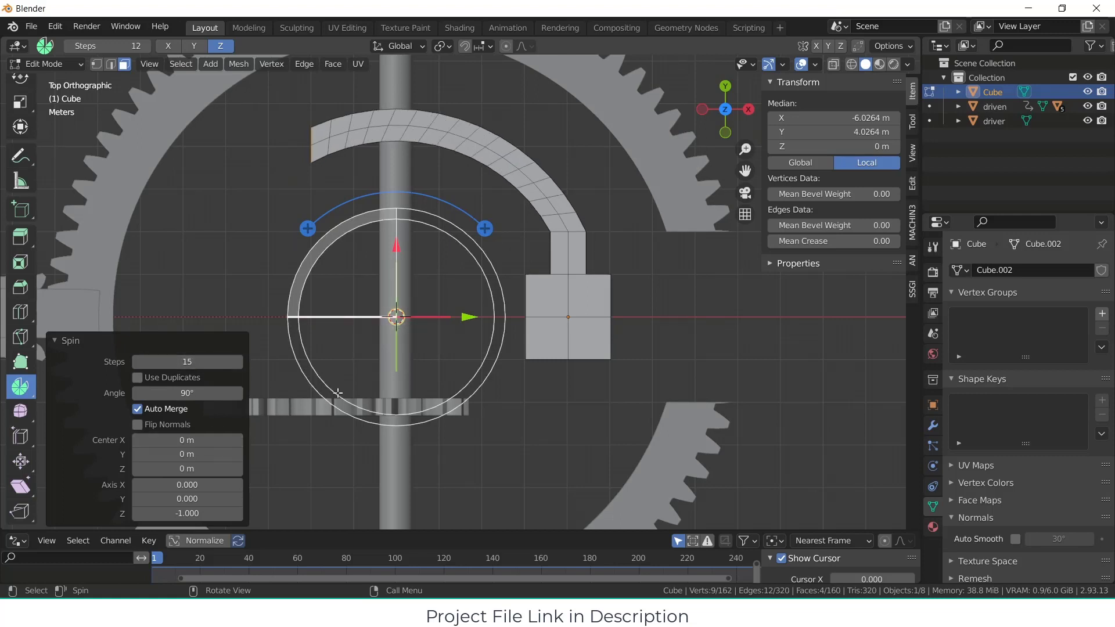
Step: Set the spin center to X 2 m and Y 2 m
{"action": "left_click_drag", "start_coordinate": [396, 244], "coordinate": [392, 162]}
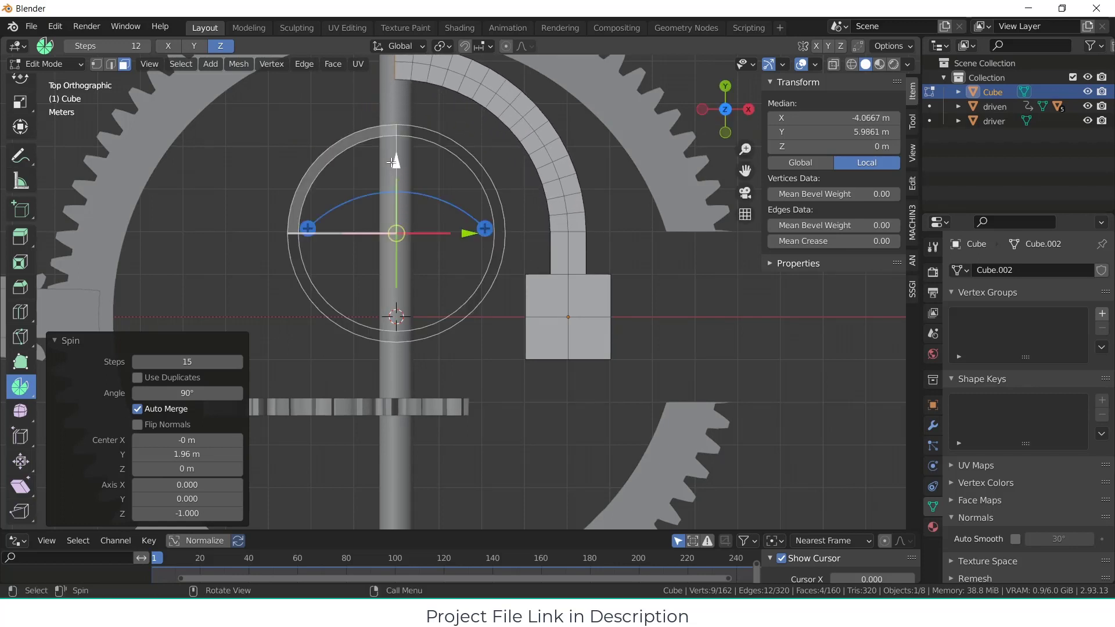
{"action": "left_click_drag", "start_coordinate": [211, 453], "coordinate": [214, 453]}
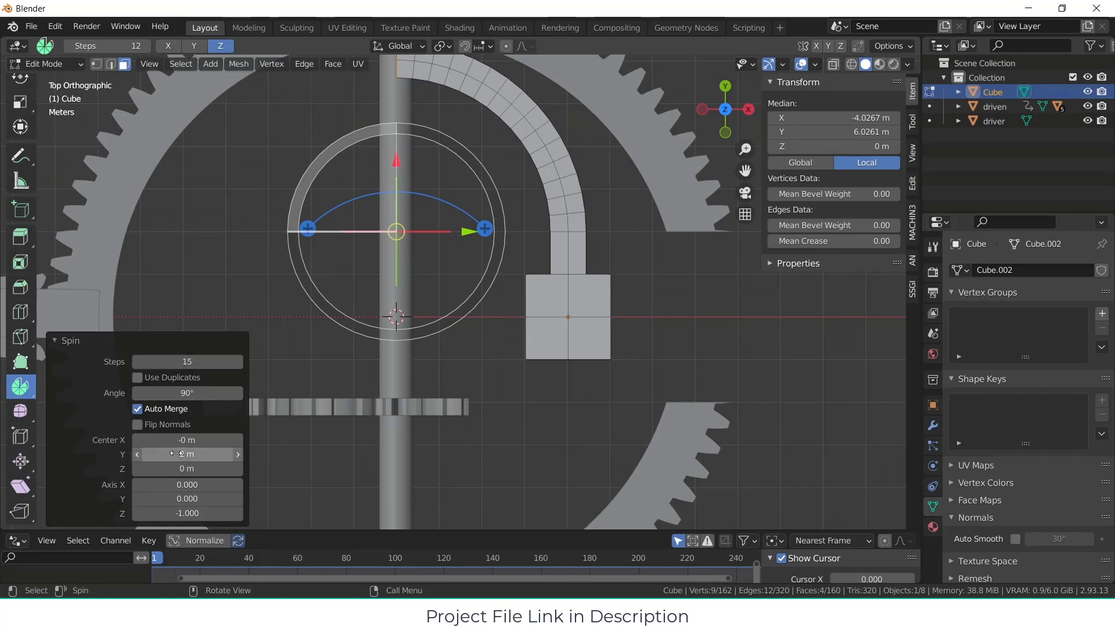
{"action": "left_click_drag", "start_coordinate": [199, 440], "coordinate": [290, 440]}
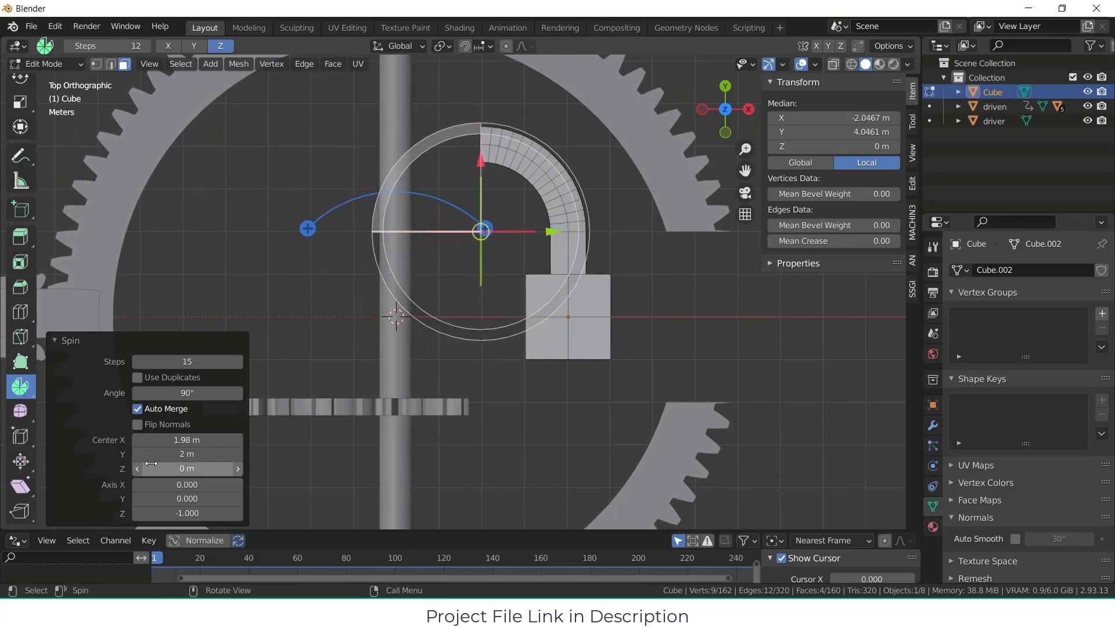
{"action": "left_click", "coordinate": [211, 439]}
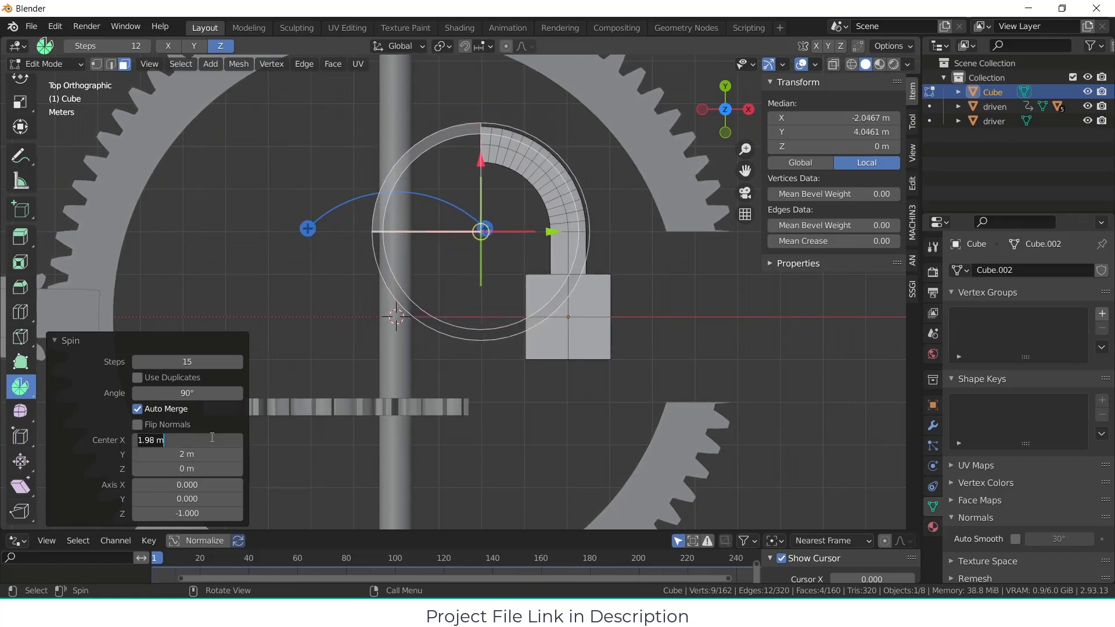
{"action": "key", "text": "Return"}
Step: Extrude the curved arm's free end faces about 5.89 m along their normal, straight past the central shaft, and clear the selection
{"action": "middle_click_drag", "start_coordinate": [463, 361], "coordinate": [543, 291]}
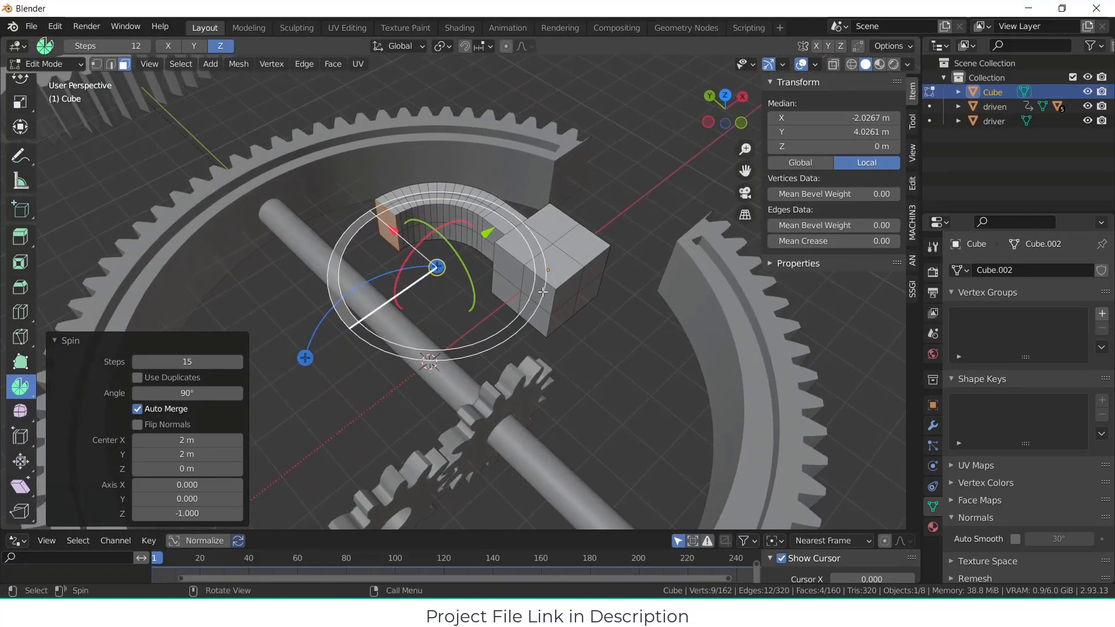
{"action": "left_click", "coordinate": [633, 149]}
{"action": "left_click", "coordinate": [387, 223]}
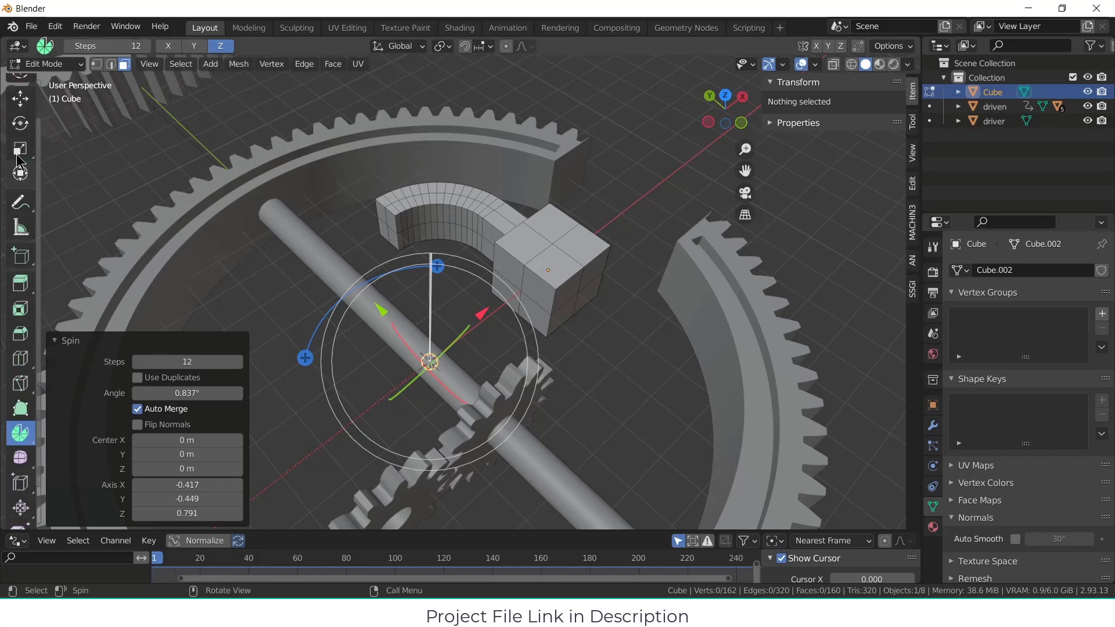
{"action": "scroll", "coordinate": [20, 232], "scroll_direction": "up", "scroll_amount": 3}
{"action": "left_click", "coordinate": [21, 91]}
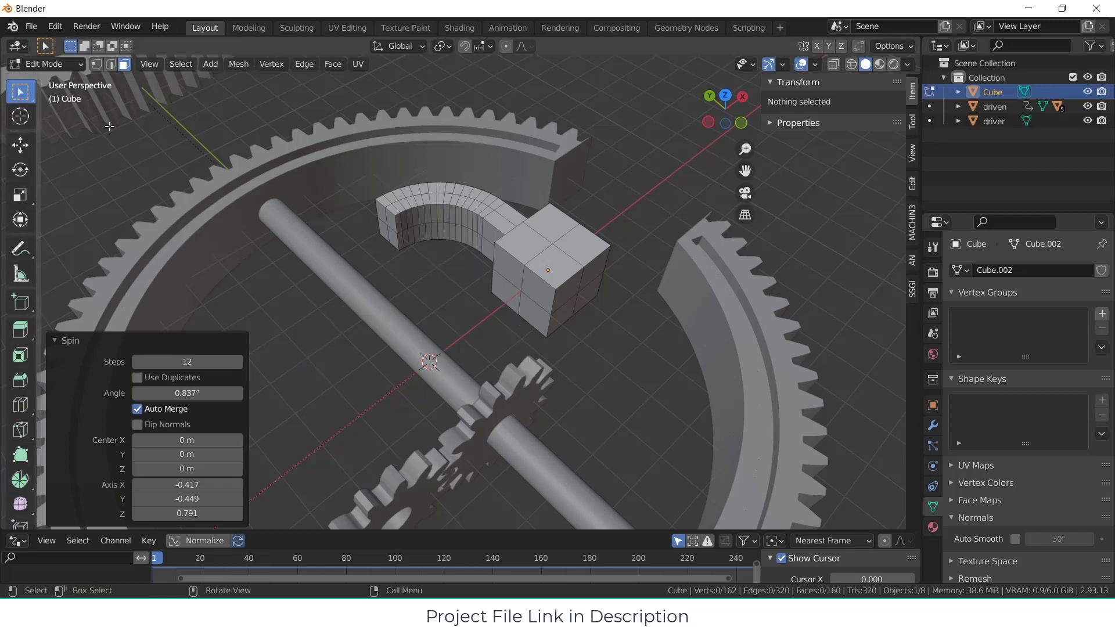
{"action": "left_click", "coordinate": [388, 231]}
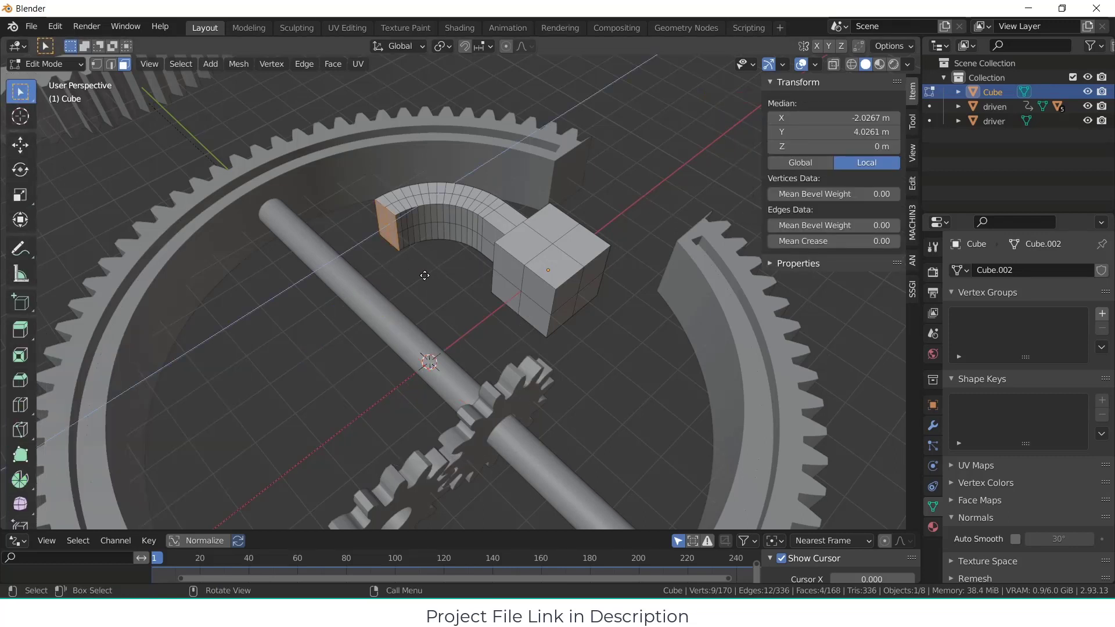
{"action": "key", "text": "e"}
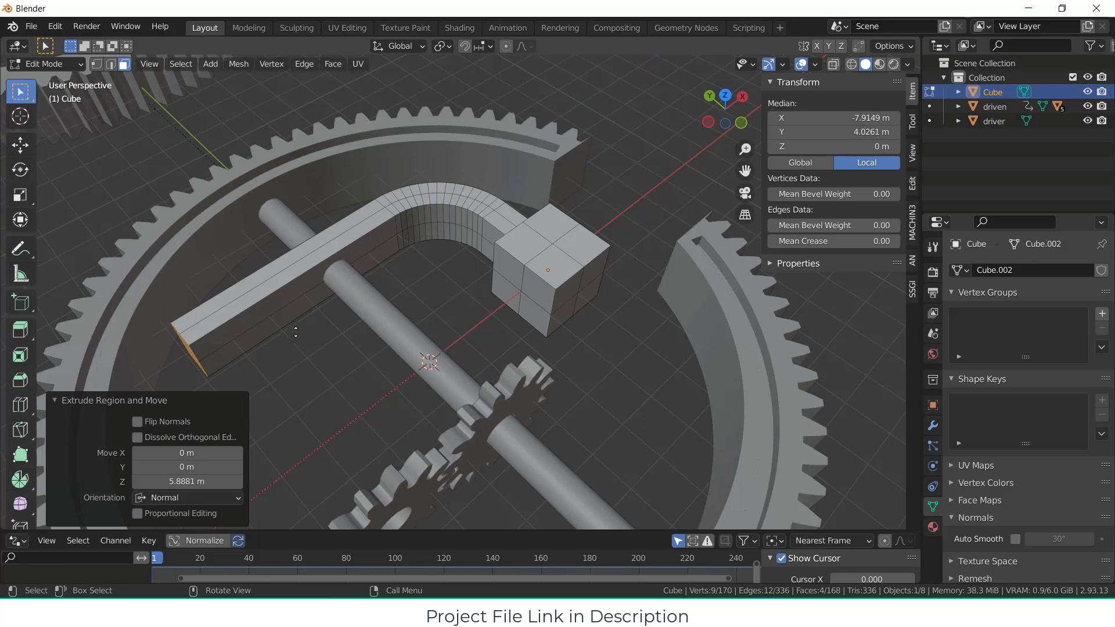
{"action": "key", "text": "alt+a"}
Step: Return to Object Mode and snap the 3D cursor to the driver gear
{"action": "middle_click_drag", "start_coordinate": [306, 356], "coordinate": [292, 310]}
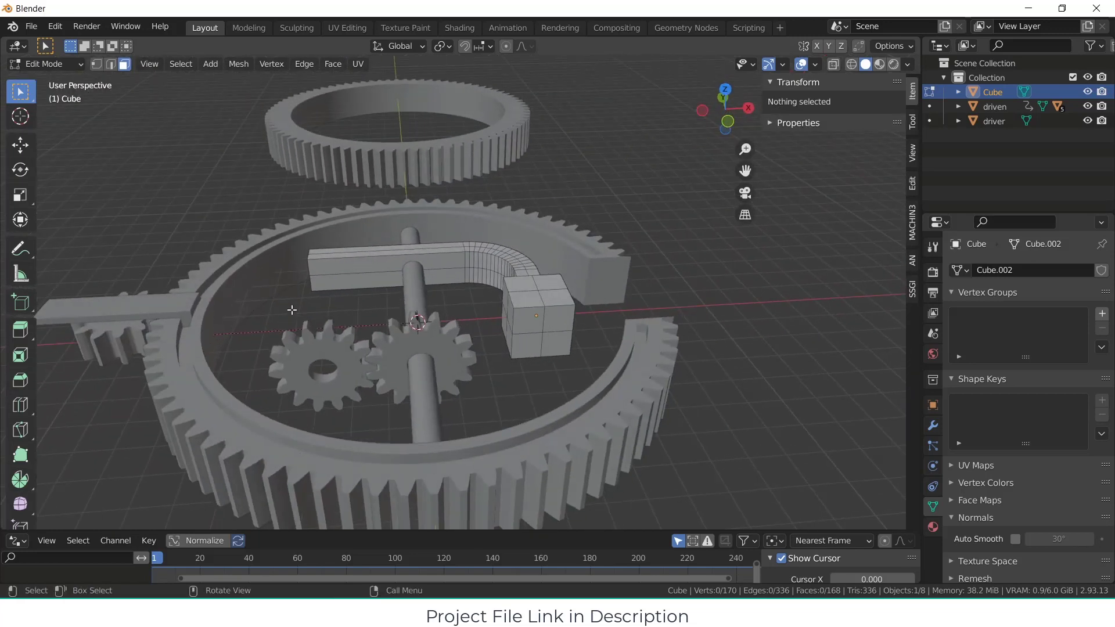
{"action": "key", "text": "KP_1"}
{"action": "key", "text": "KP_7"}
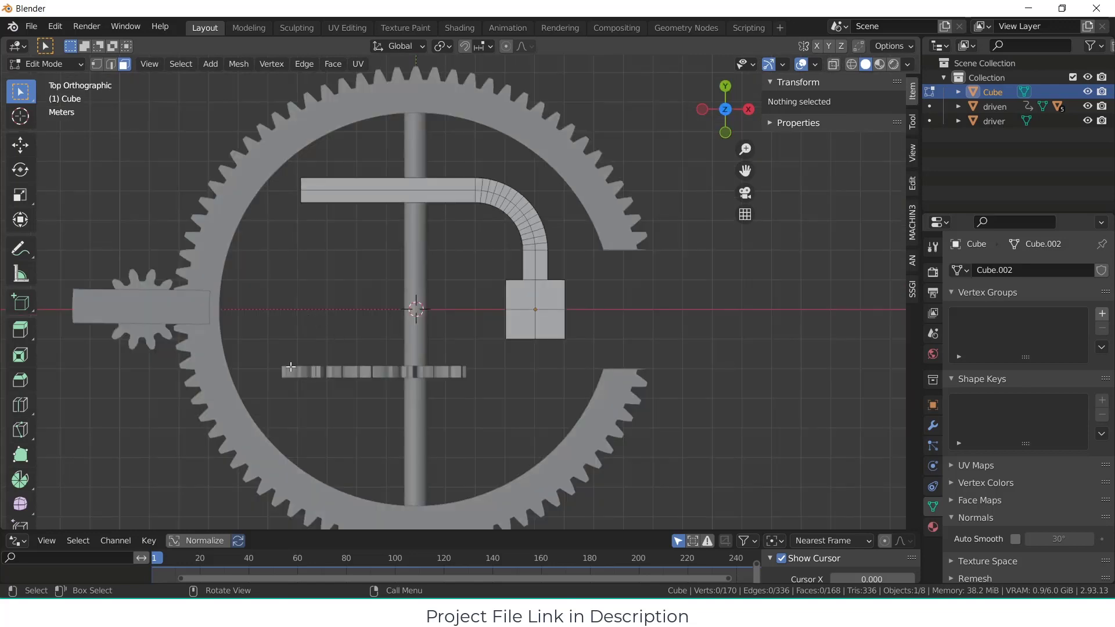
{"action": "middle_click_drag", "start_coordinate": [312, 360], "coordinate": [334, 346]}
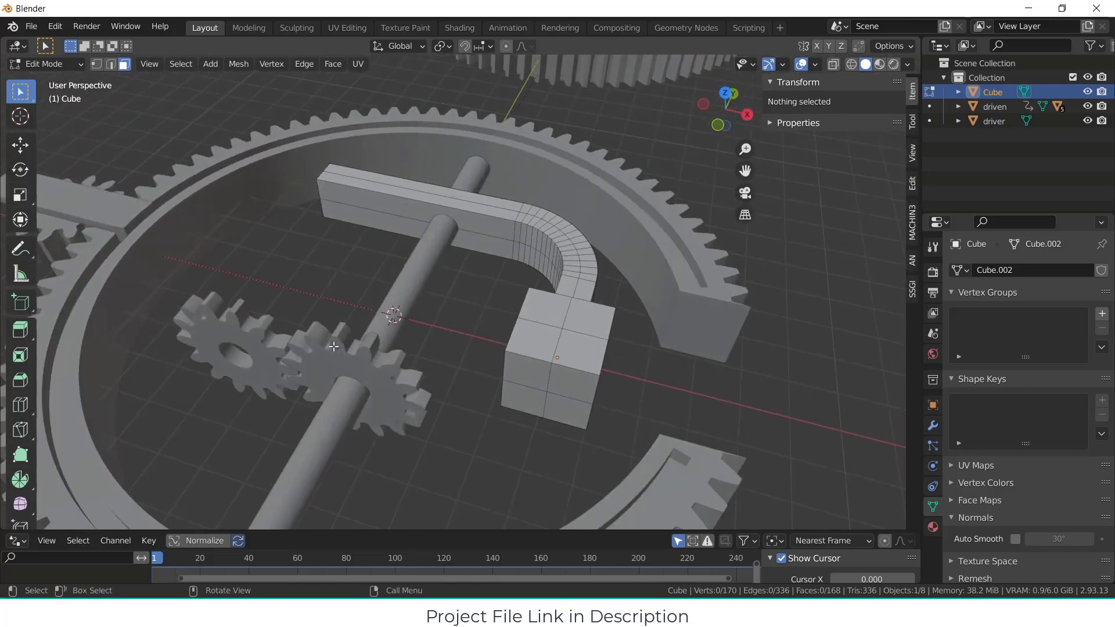
{"action": "key", "text": "Tab"}
{"action": "left_click", "coordinate": [263, 365]}
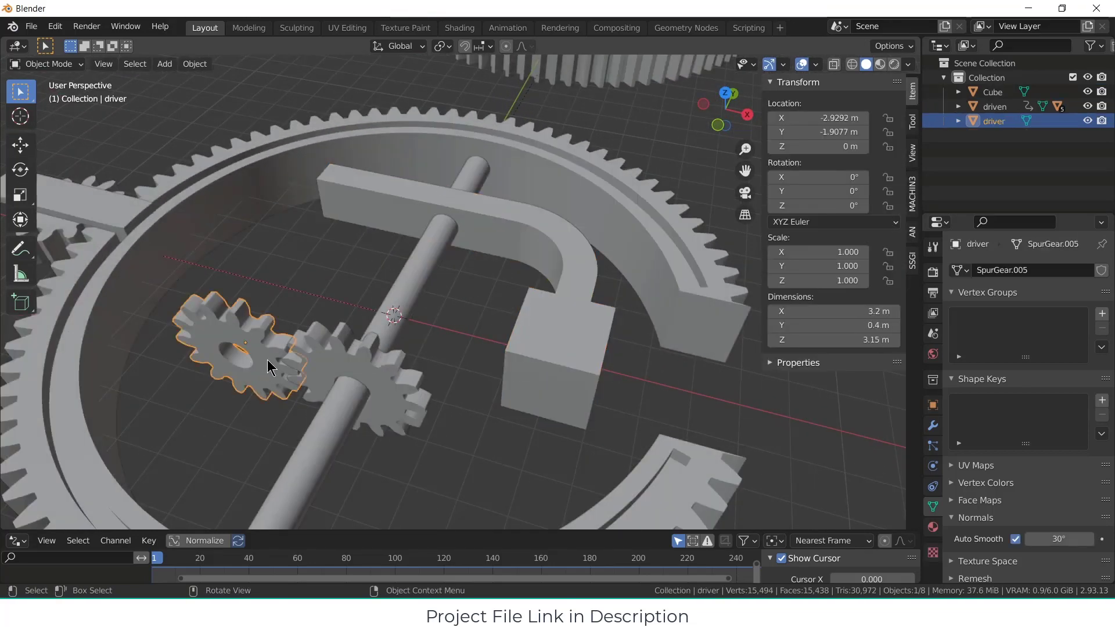
{"action": "key", "text": "shift+s"}
{"action": "left_click", "coordinate": [285, 443]}
{"action": "key", "text": "Tab"}
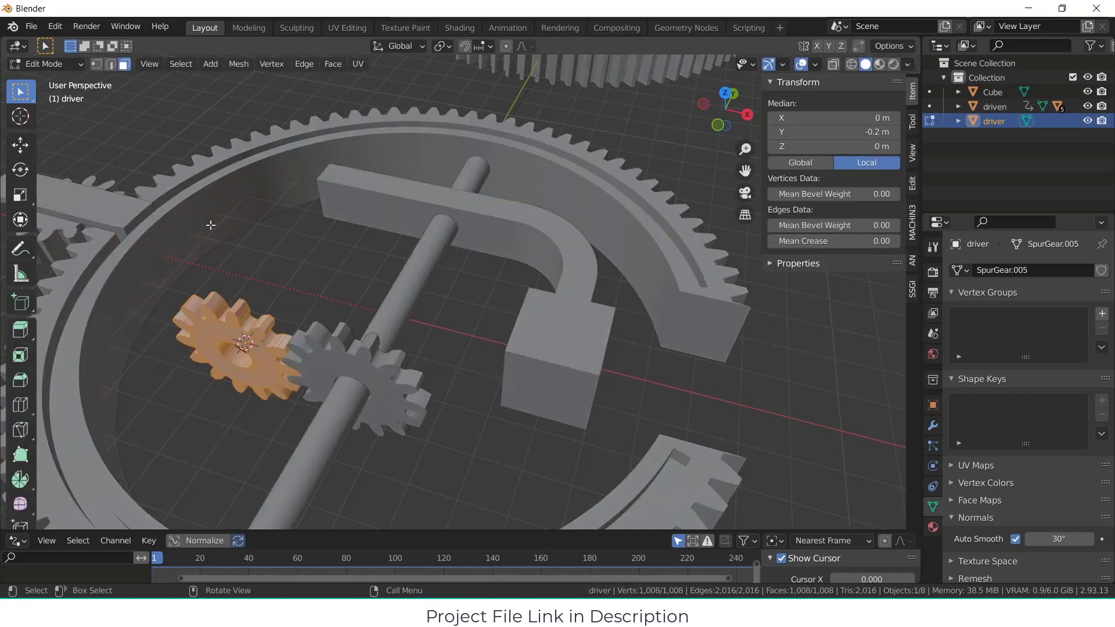
{"action": "key", "text": "Tab"}
Step: Add a cylinder with a 0.4 m radius at the 3D cursor and set its X rotation to 90°
{"action": "left_click", "coordinate": [165, 64]}
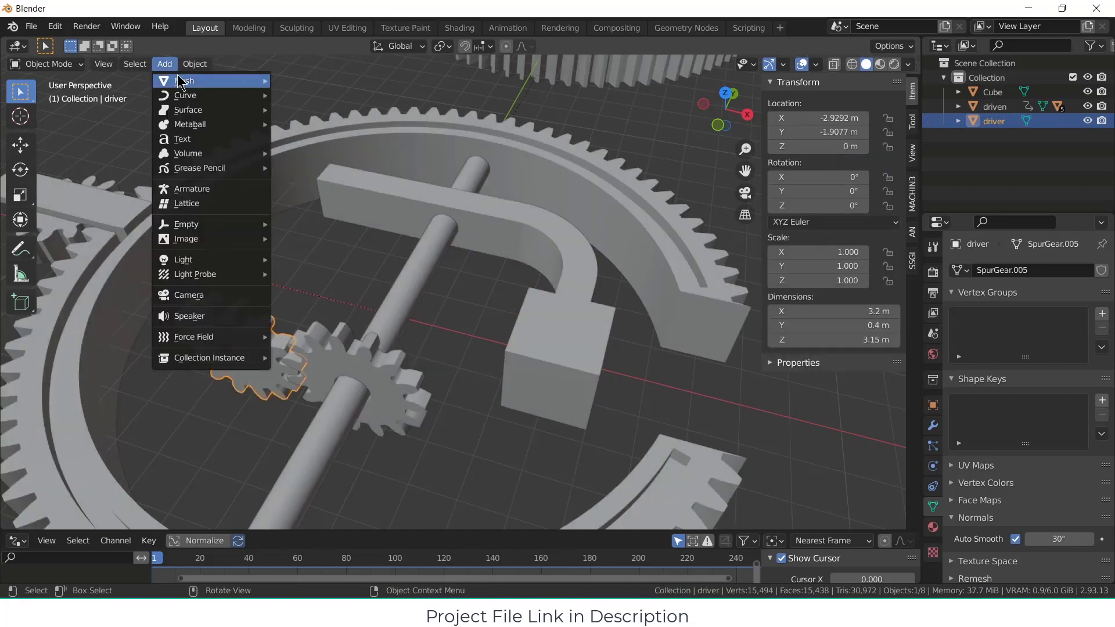
{"action": "mouse_move", "coordinate": [185, 81]}
{"action": "left_click", "coordinate": [306, 152]}
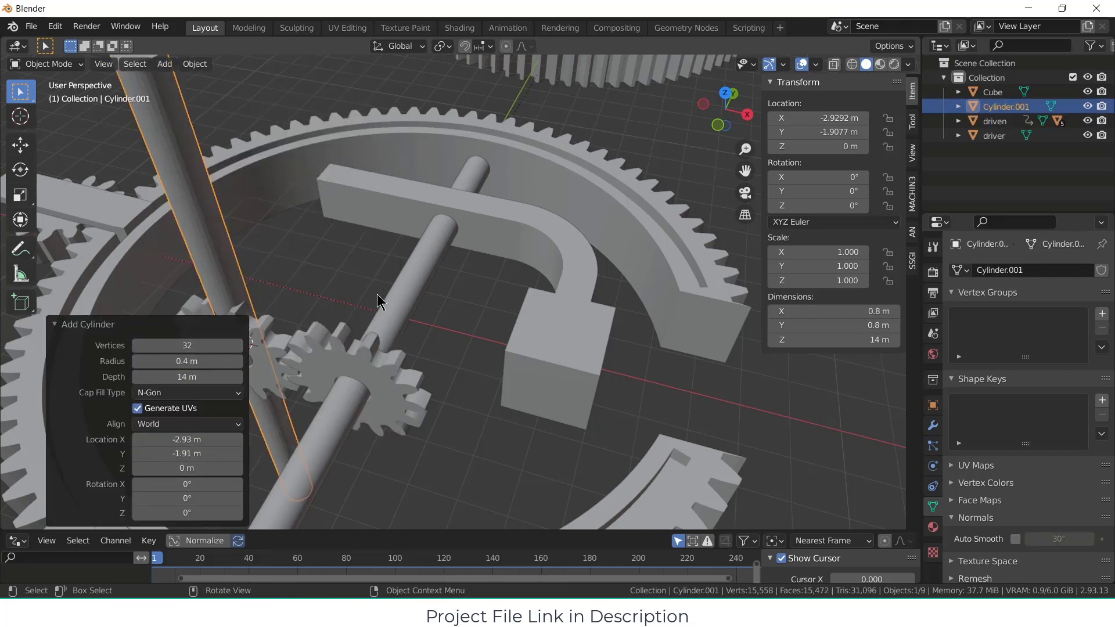
{"action": "left_click", "coordinate": [206, 485]}
{"action": "type", "text": "90"}
{"action": "key", "text": "Return"}
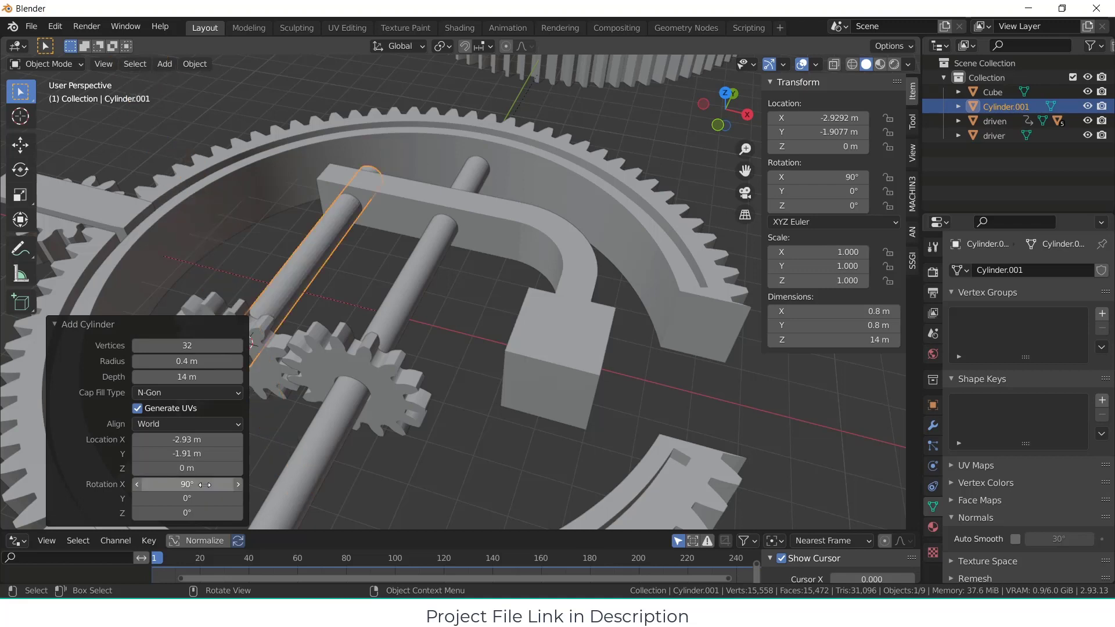
Step: Set the new cylinder's depth to about 6.39 m and its Y location to about 0.802 m, spanning from the driver gear to the arm
{"action": "scroll", "coordinate": [363, 325], "scroll_direction": "down", "scroll_amount": 4}
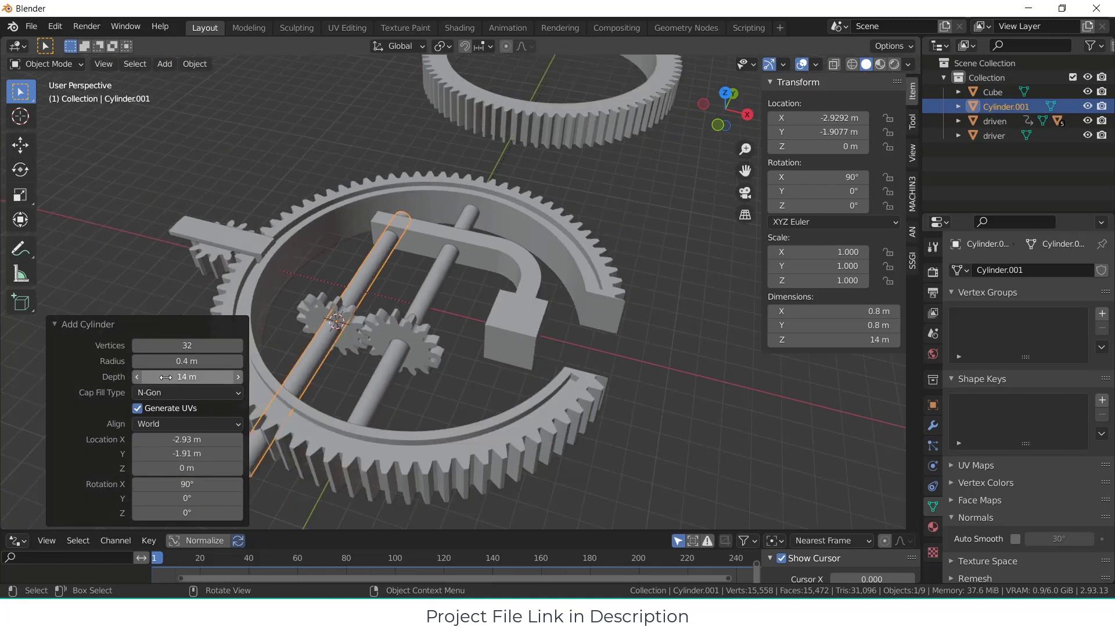
{"action": "left_click_drag", "start_coordinate": [193, 377], "coordinate": [135, 380]}
{"action": "left_click_drag", "start_coordinate": [1096, 382], "coordinate": [786, 388]}
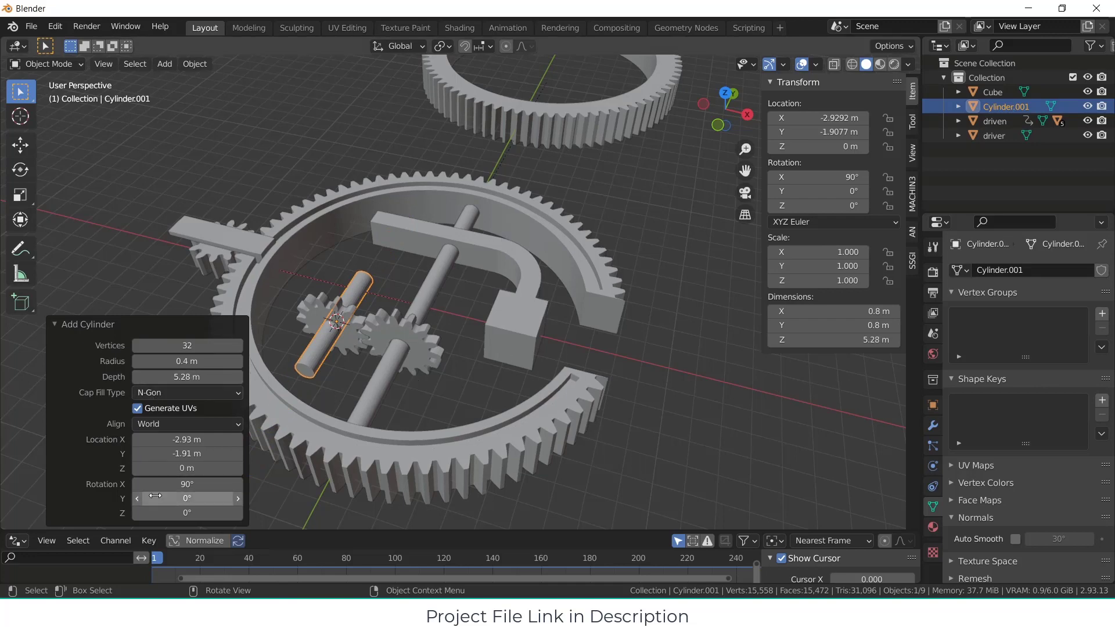
{"action": "left_click_drag", "start_coordinate": [190, 452], "coordinate": [266, 428]}
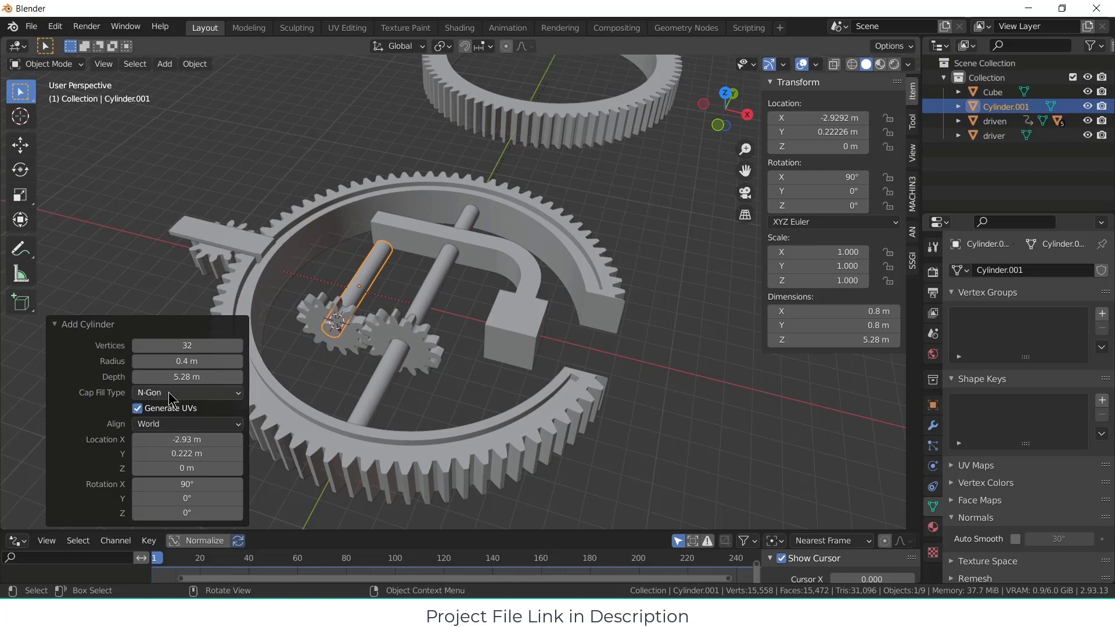
{"action": "left_click_drag", "start_coordinate": [190, 376], "coordinate": [196, 377]}
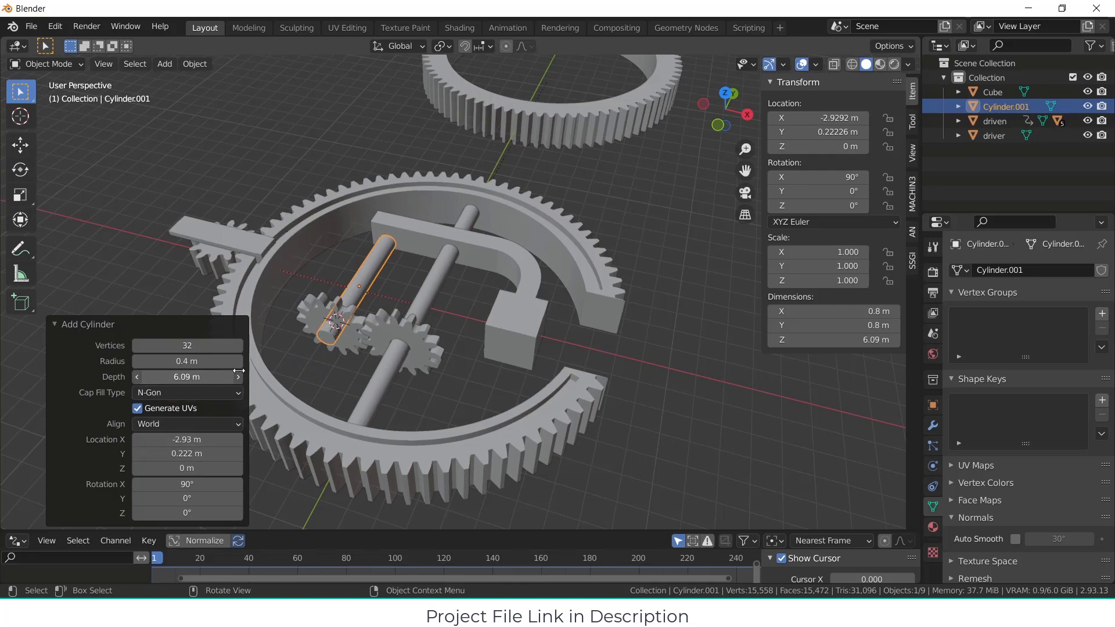
{"action": "middle_click_drag", "start_coordinate": [495, 428], "coordinate": [424, 376]}
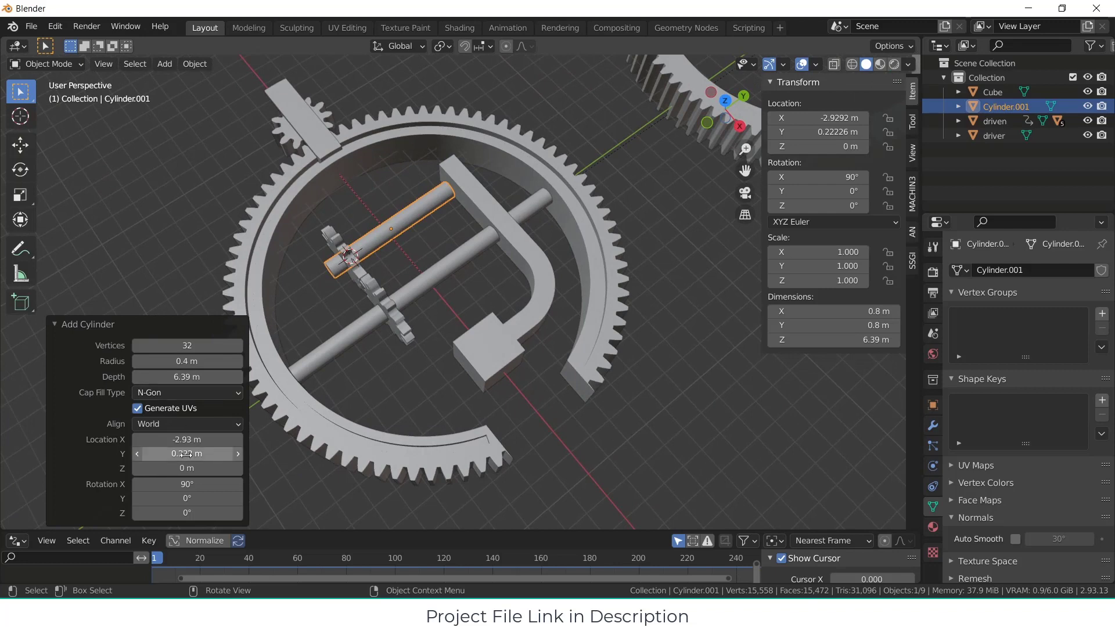
{"action": "left_click_drag", "start_coordinate": [186, 453], "coordinate": [216, 450]}
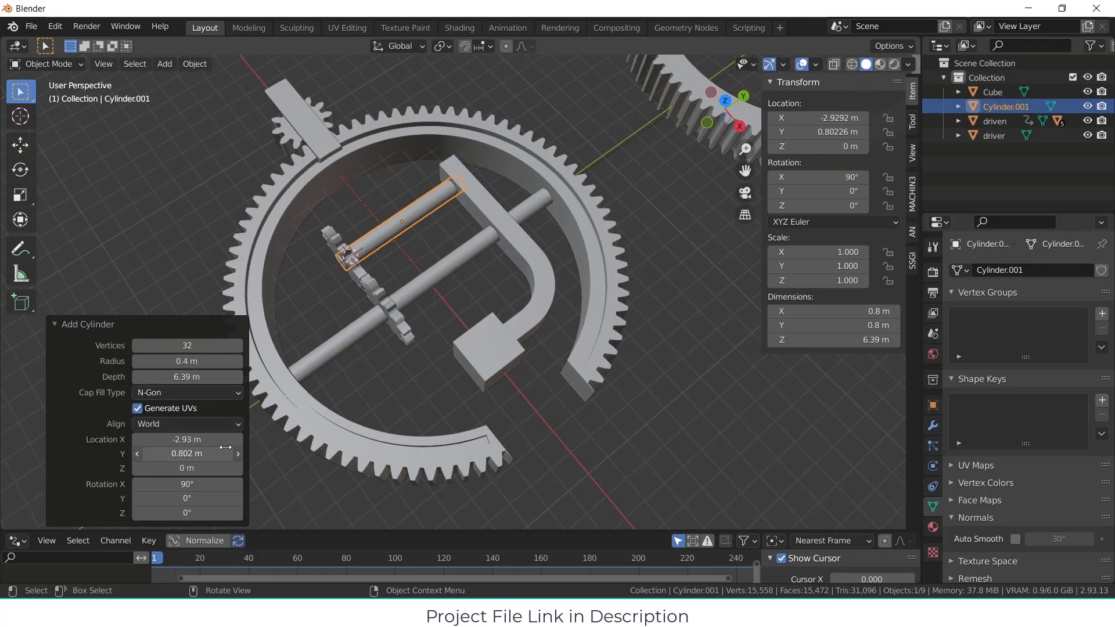
{"action": "middle_click_drag", "start_coordinate": [579, 376], "coordinate": [637, 315]}
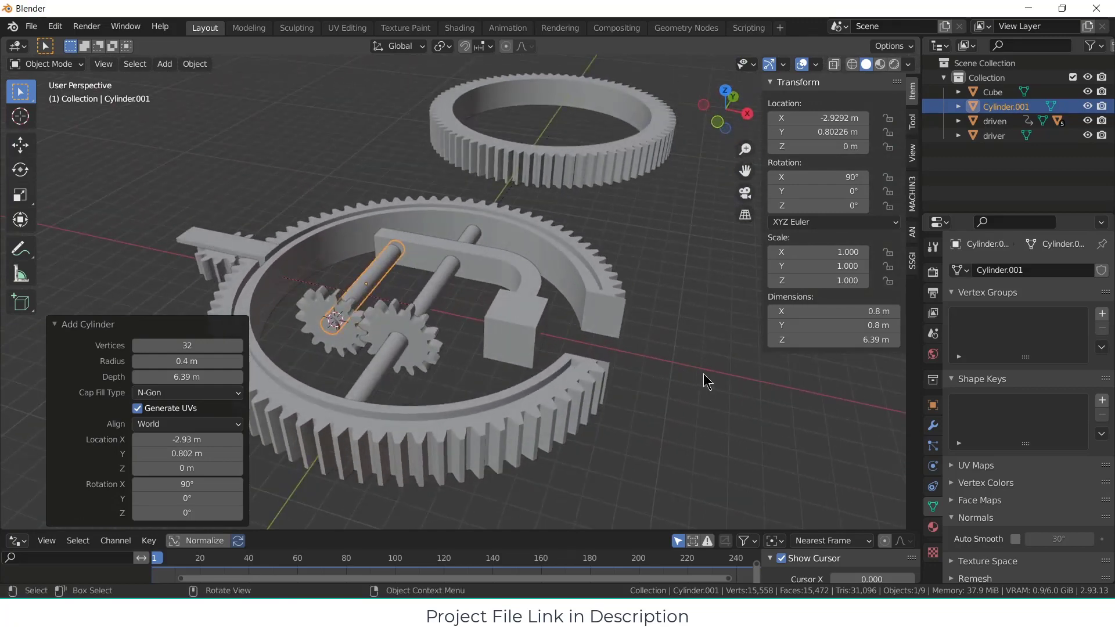
{"action": "left_click", "coordinate": [745, 379]}
Step: Parent the short cylinder to the block with the curved arm, using the Object parent type
{"action": "middle_click_drag", "start_coordinate": [440, 317], "coordinate": [405, 346]}
{"action": "scroll", "coordinate": [388, 328], "scroll_direction": "up", "scroll_amount": 2}
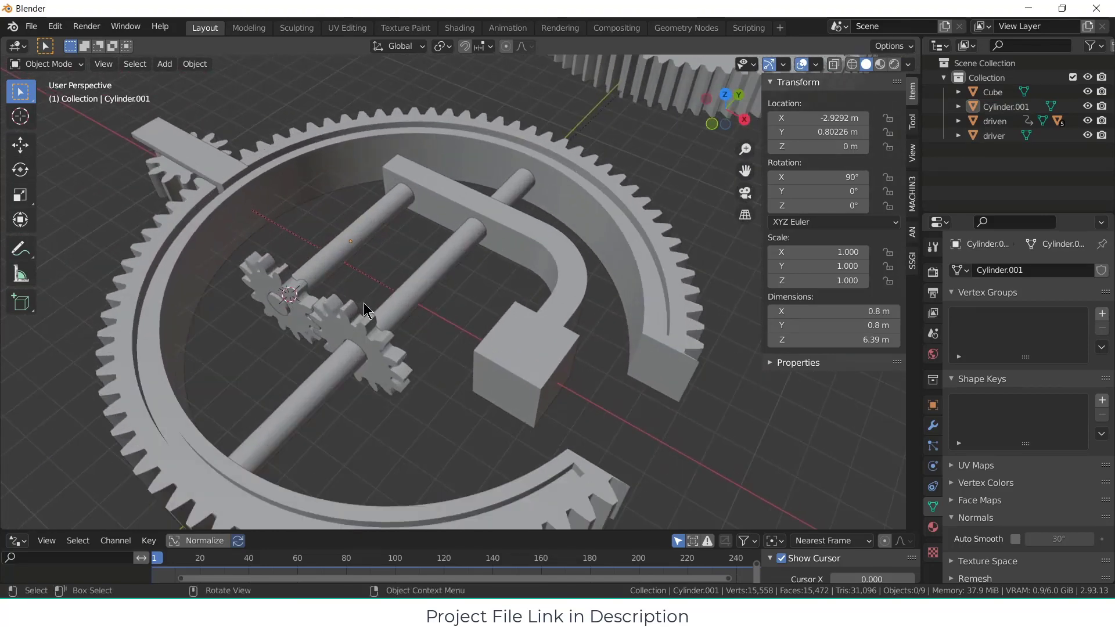
{"action": "left_click", "coordinate": [370, 214]}
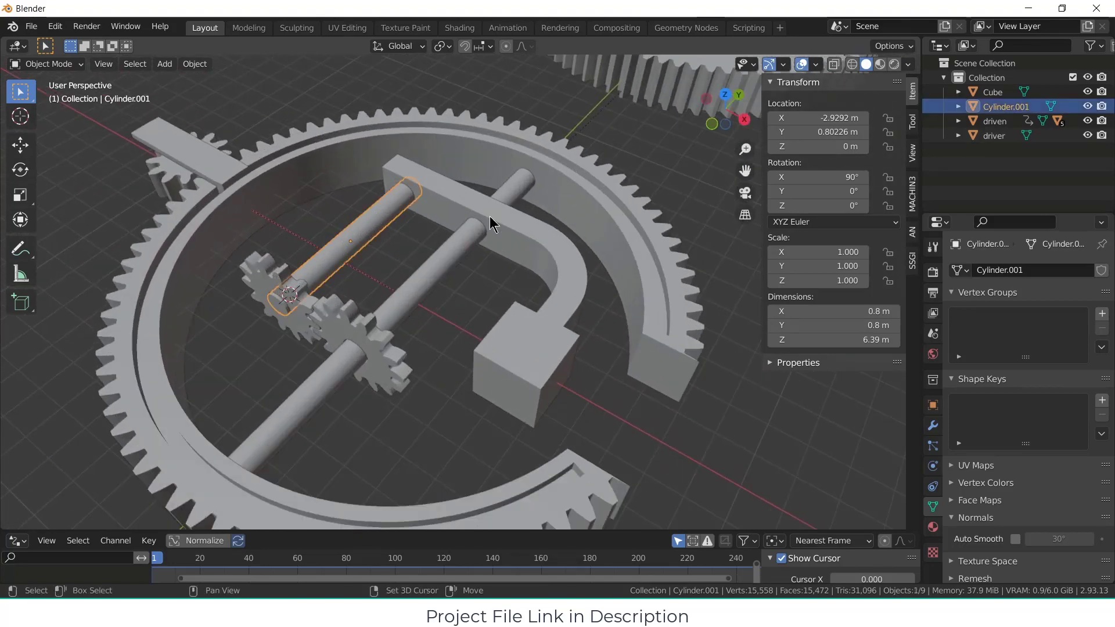
{"action": "left_click", "coordinate": [569, 242], "text": "shift"}
{"action": "key", "text": "ctrl+p"}
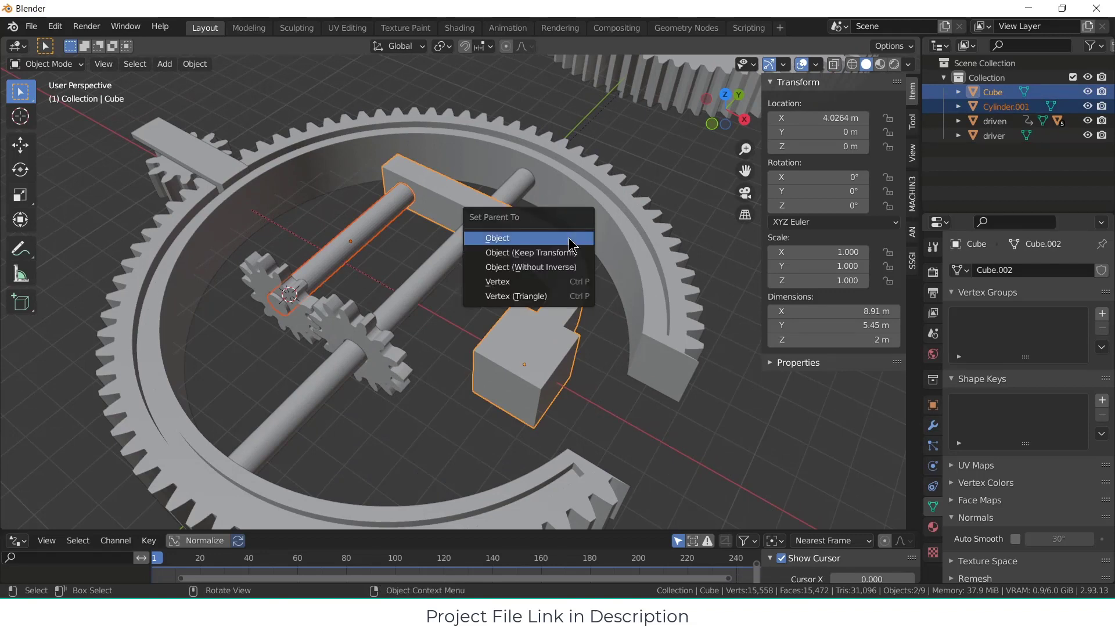
{"action": "left_click", "coordinate": [569, 242]}
Step: Try rotating the block and its parented cylinder about the global Y axis, and cancel the rotation
{"action": "scroll", "coordinate": [650, 400], "scroll_direction": "down", "scroll_amount": 2}
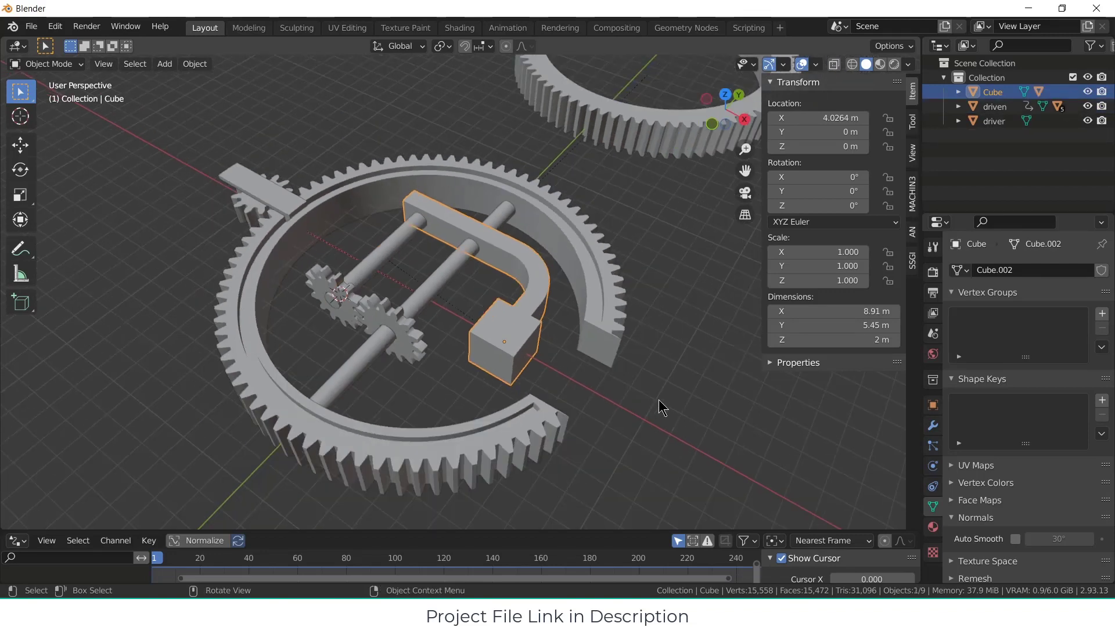
{"action": "key", "text": "r"}
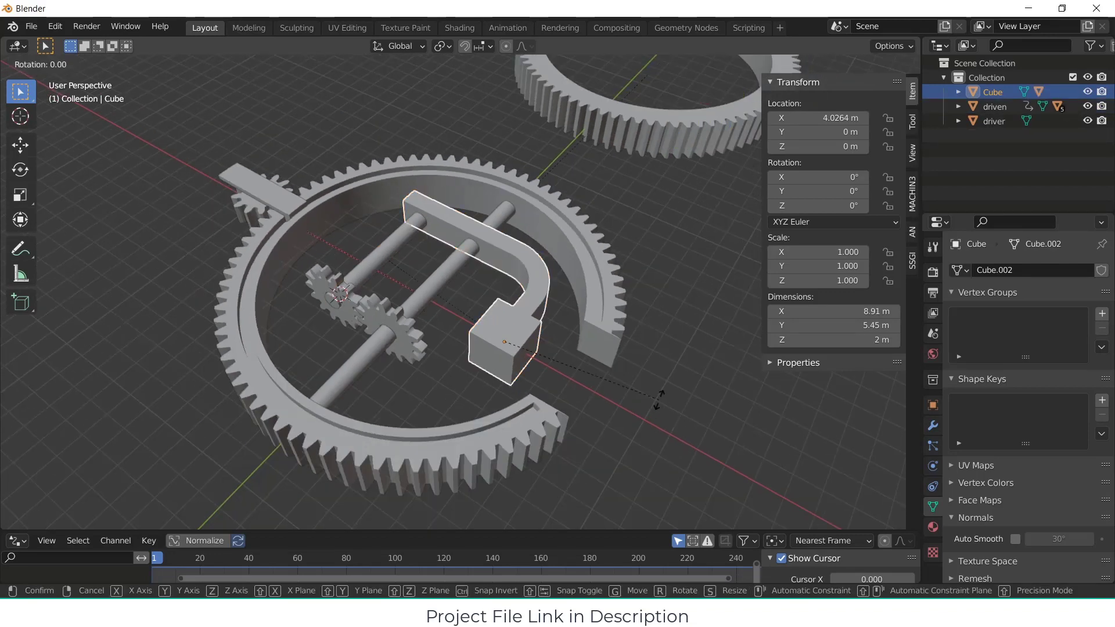
{"action": "key", "text": "y"}
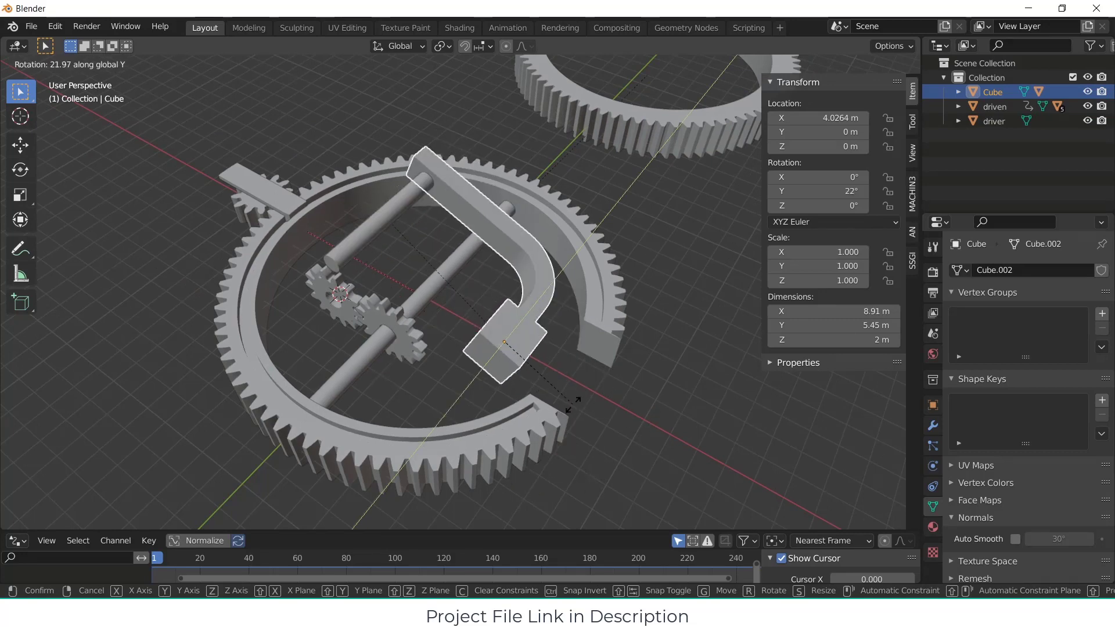
{"action": "key", "text": "Escape"}
Step: Cut the central shaft's shape out of the arm with a Boolean Difference modifier targeting the long cylinder, and apply the modifier
{"action": "scroll", "coordinate": [358, 318], "scroll_direction": "up", "scroll_amount": 1}
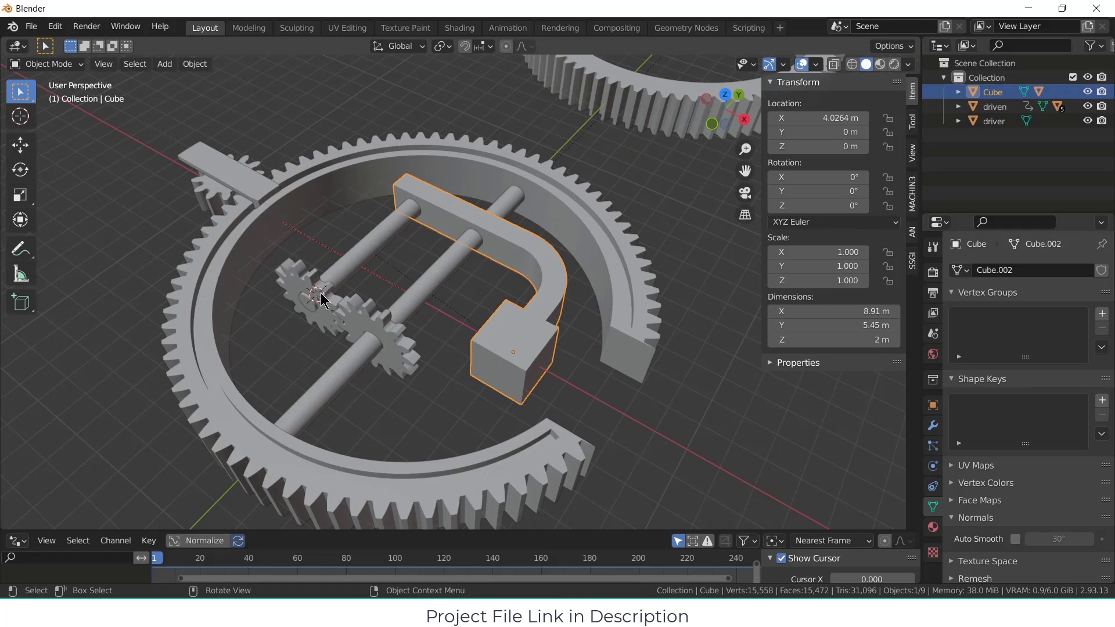
{"action": "left_click", "coordinate": [447, 263]}
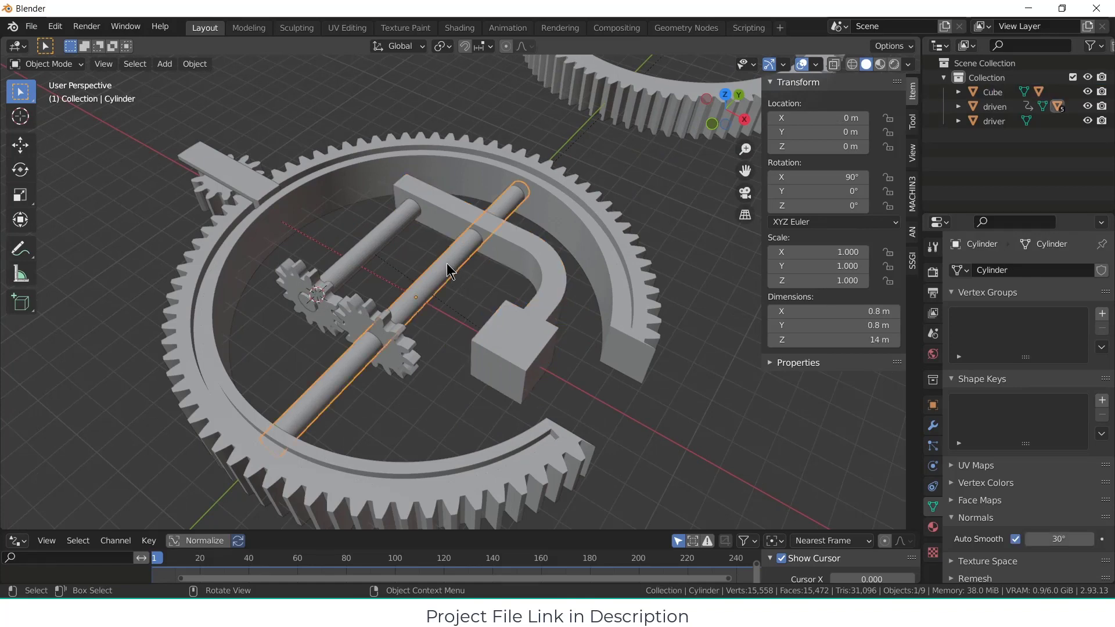
{"action": "left_click", "coordinate": [521, 242]}
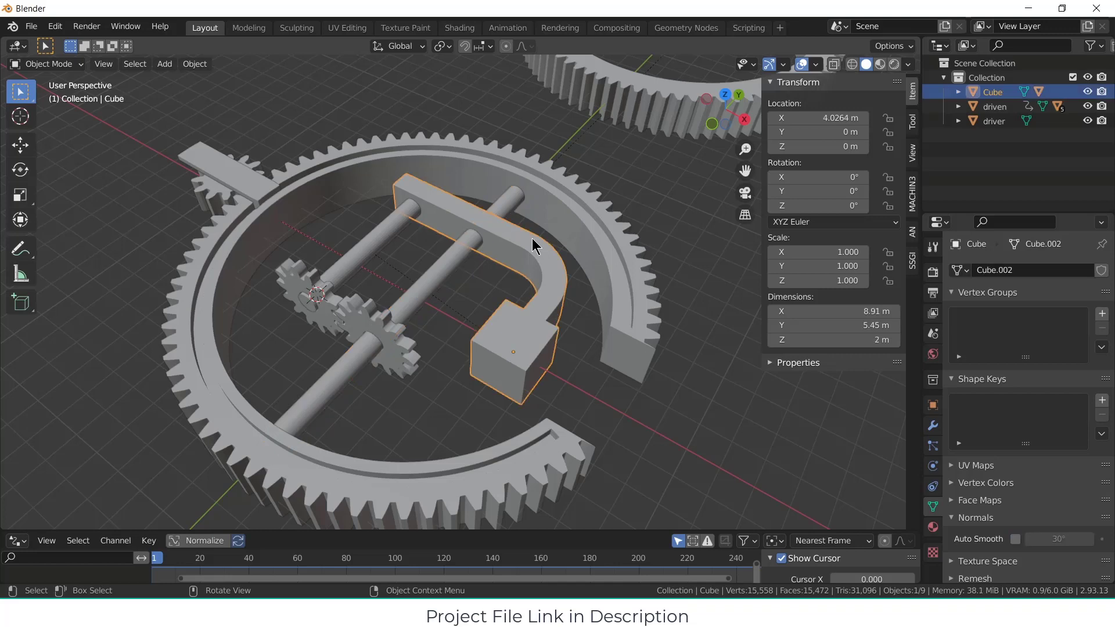
{"action": "left_click", "coordinate": [933, 426]}
{"action": "left_click", "coordinate": [1049, 270]}
{"action": "left_click", "coordinate": [825, 347]}
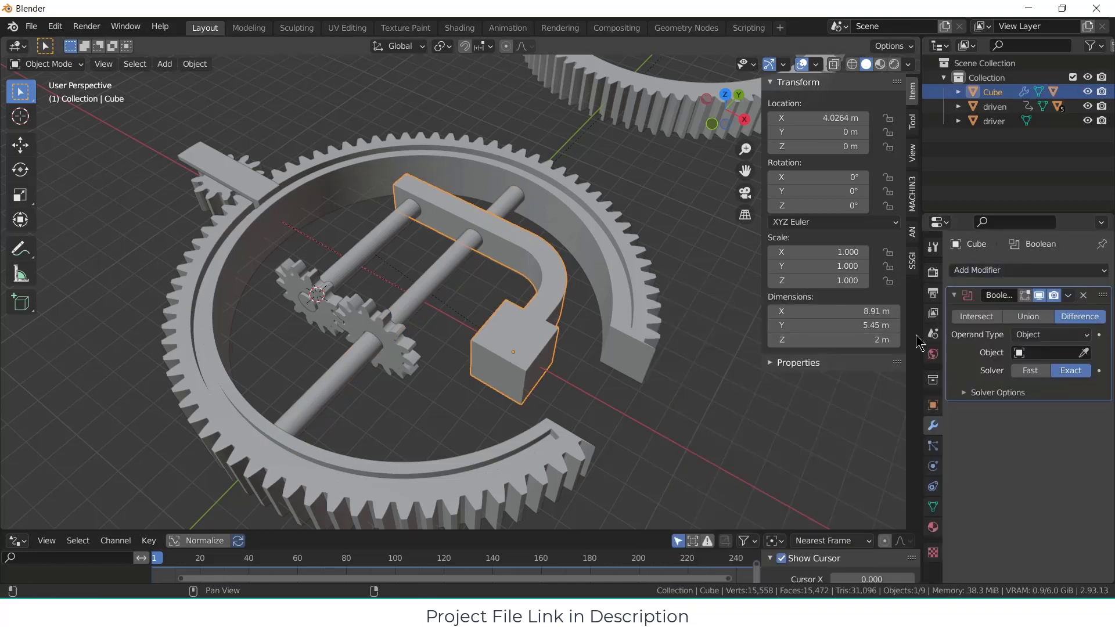
{"action": "left_click", "coordinate": [1083, 353]}
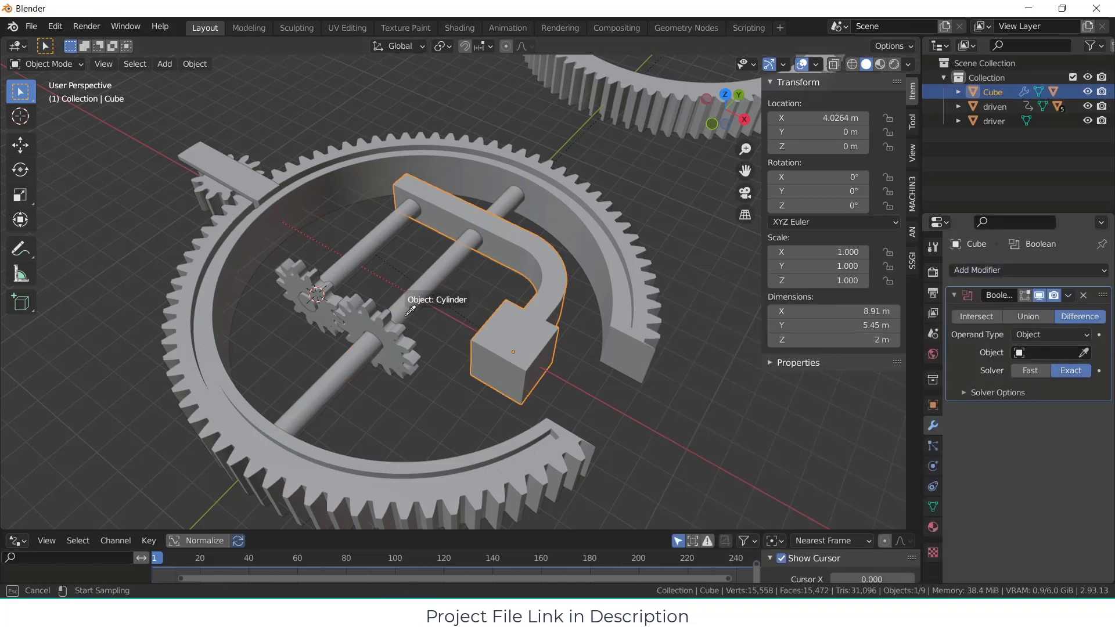
{"action": "left_click", "coordinate": [427, 289]}
{"action": "left_click", "coordinate": [1067, 296]}
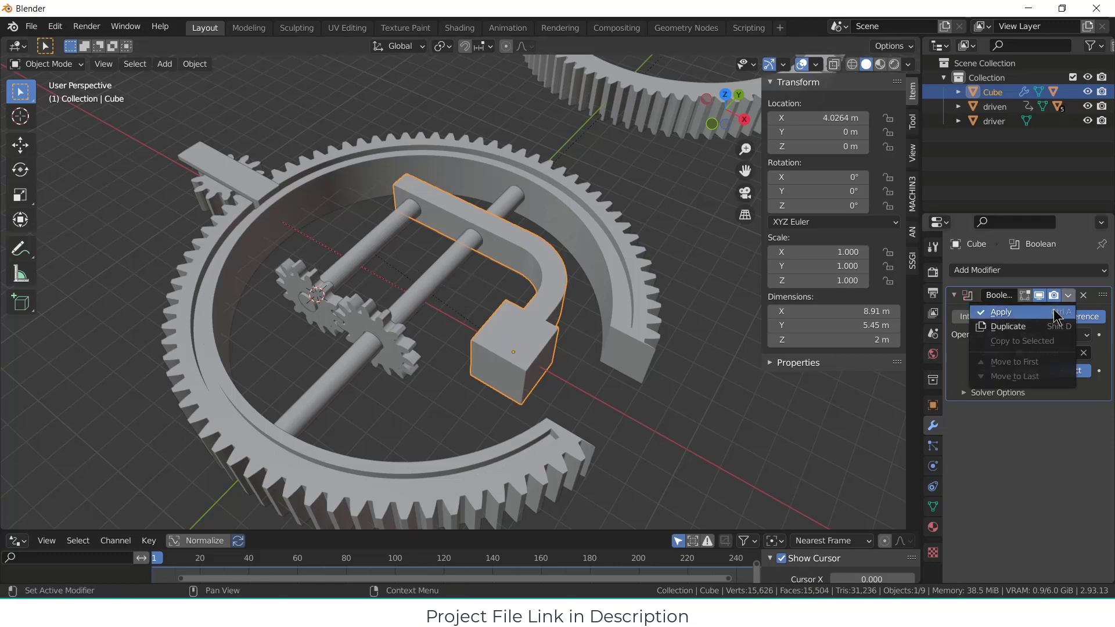
{"action": "left_click", "coordinate": [1039, 313]}
Step: Parent the driver gear to the short cylinder with the Object parent type
{"action": "left_click", "coordinate": [346, 267]}
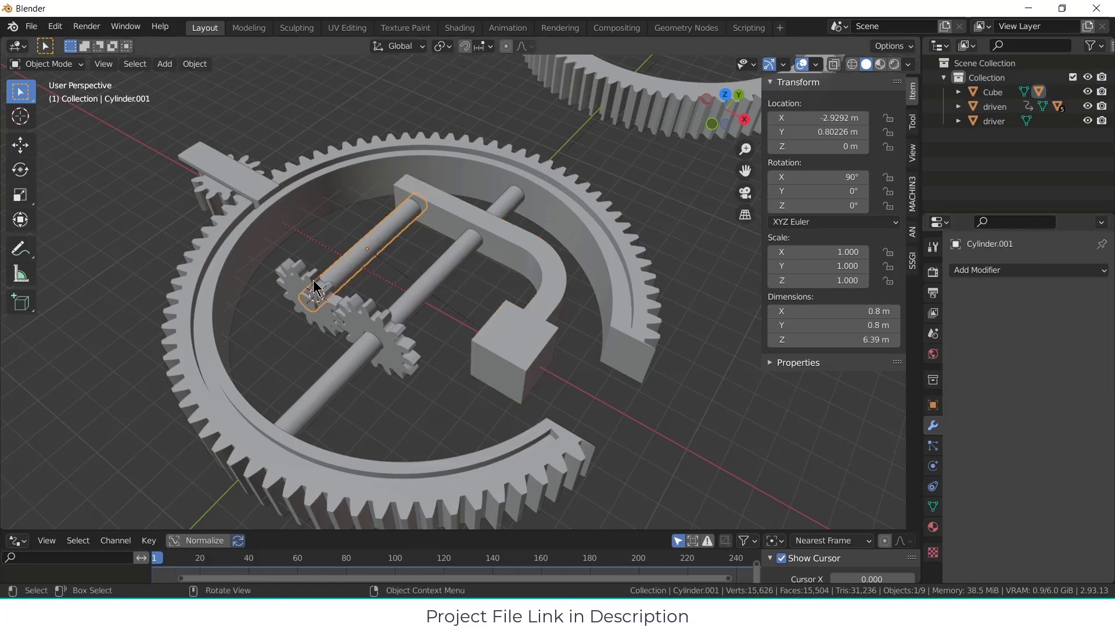
{"action": "left_click", "coordinate": [290, 279]}
{"action": "left_click", "coordinate": [351, 257], "text": "shift"}
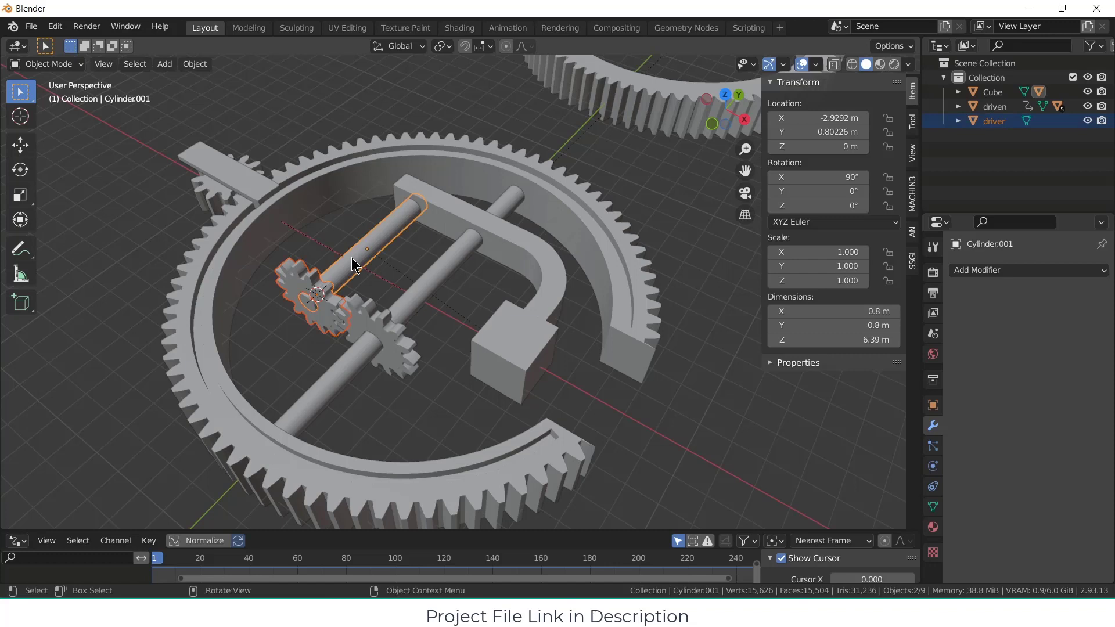
{"action": "key", "text": "ctrl+p"}
{"action": "left_click", "coordinate": [353, 258]}
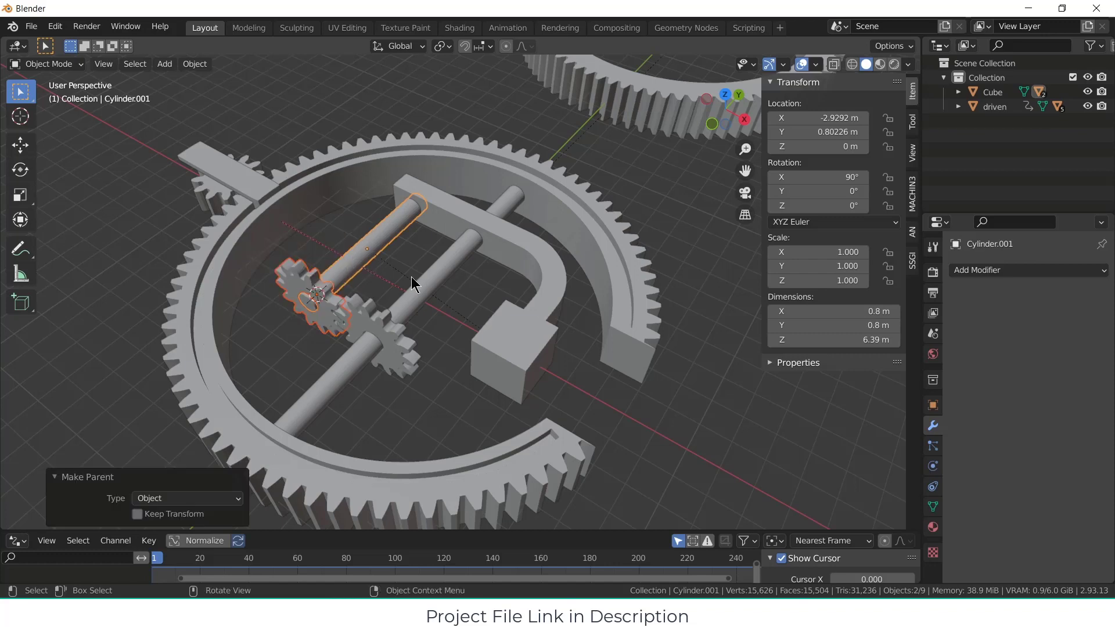
Step: Try rotating the block with the curved arm about the global Y axis, and cancel the rotation
{"action": "left_click", "coordinate": [536, 337]}
{"action": "key", "text": "r"}
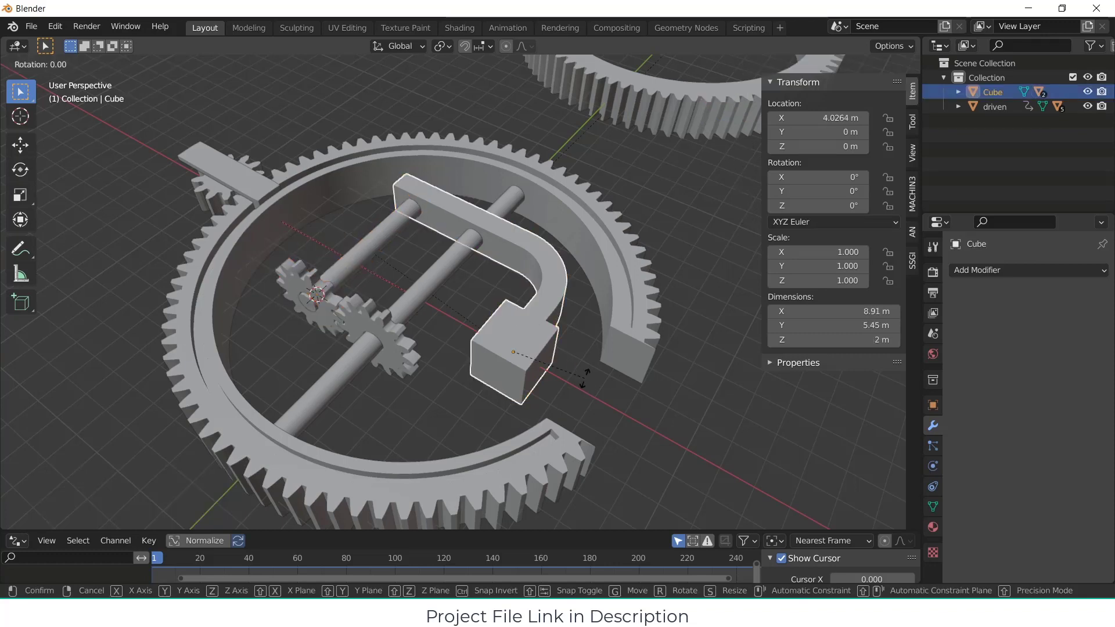
{"action": "key", "text": "r"}
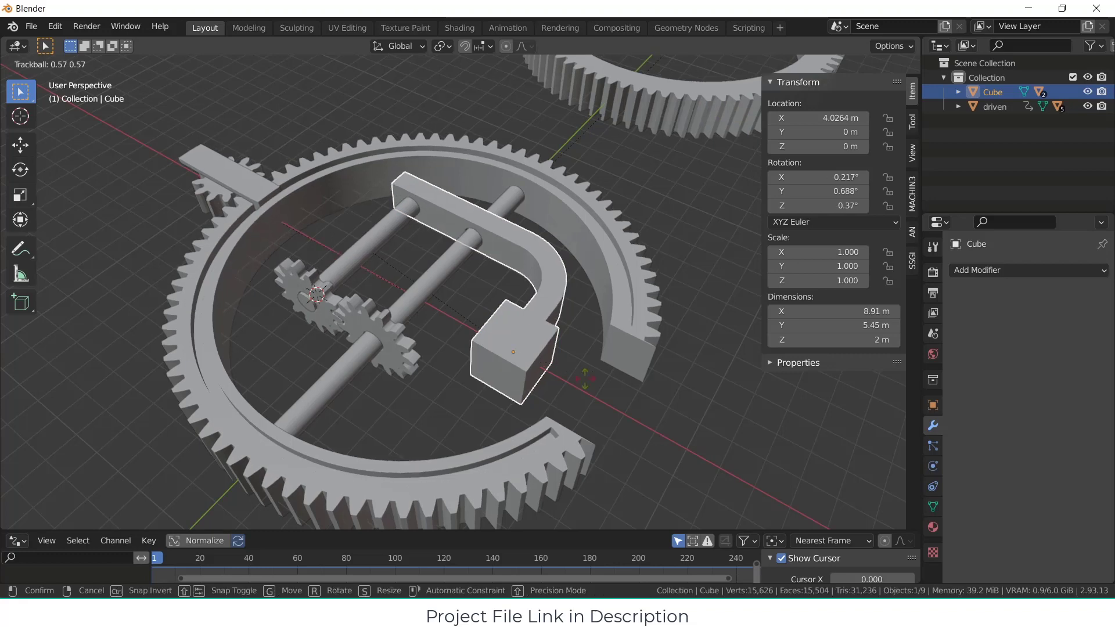
{"action": "key", "text": "Escape"}
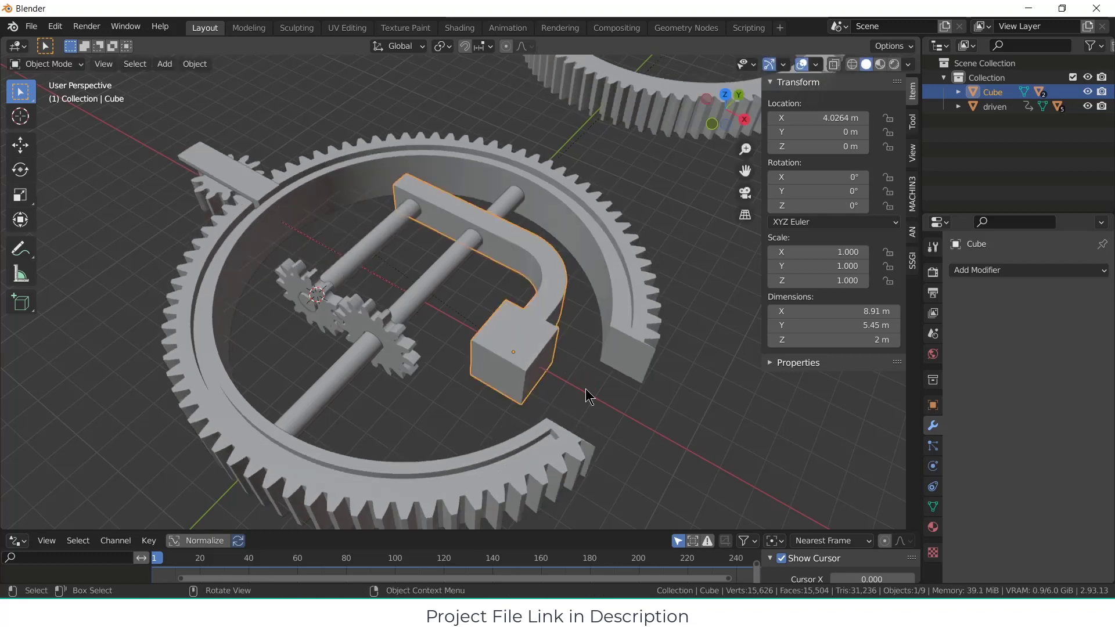
{"action": "key", "text": "r"}
{"action": "key", "text": "y"}
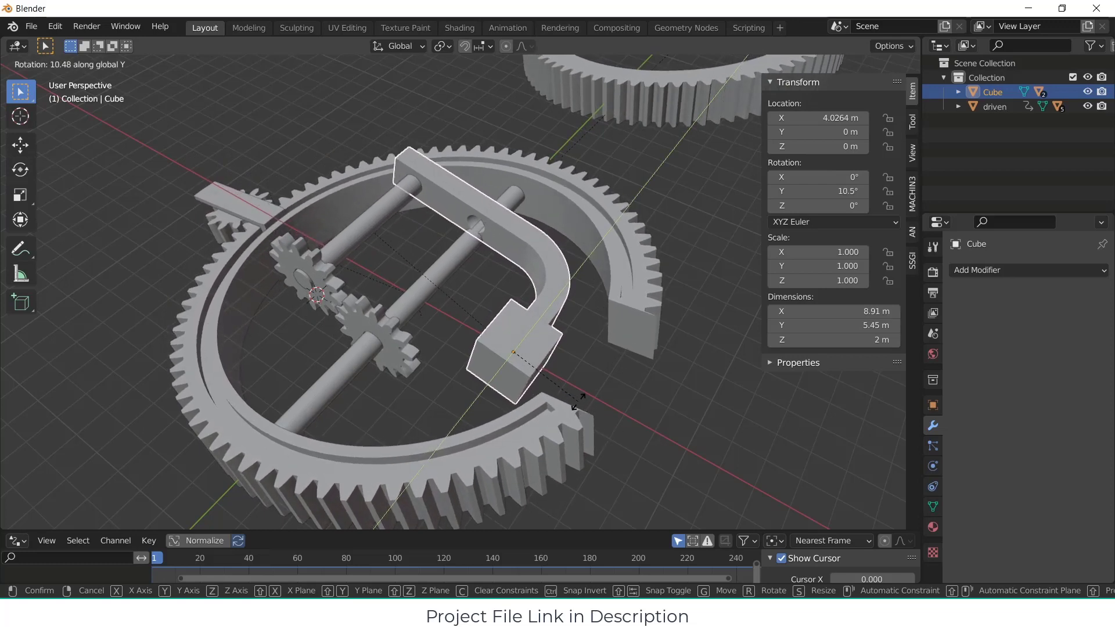
{"action": "key", "text": "Escape"}
{"action": "middle_click_drag", "start_coordinate": [601, 421], "coordinate": [475, 297]}
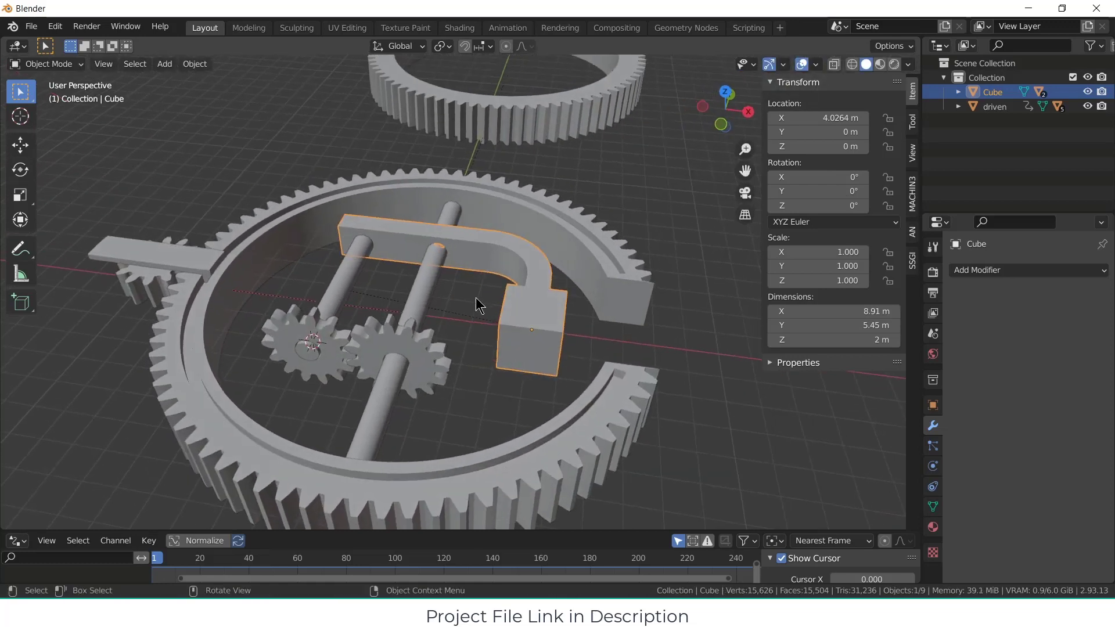
Step: Try turning the driver gear by varying its Y rotation, and reset the Y rotation to 0°
{"action": "left_click", "coordinate": [337, 340]}
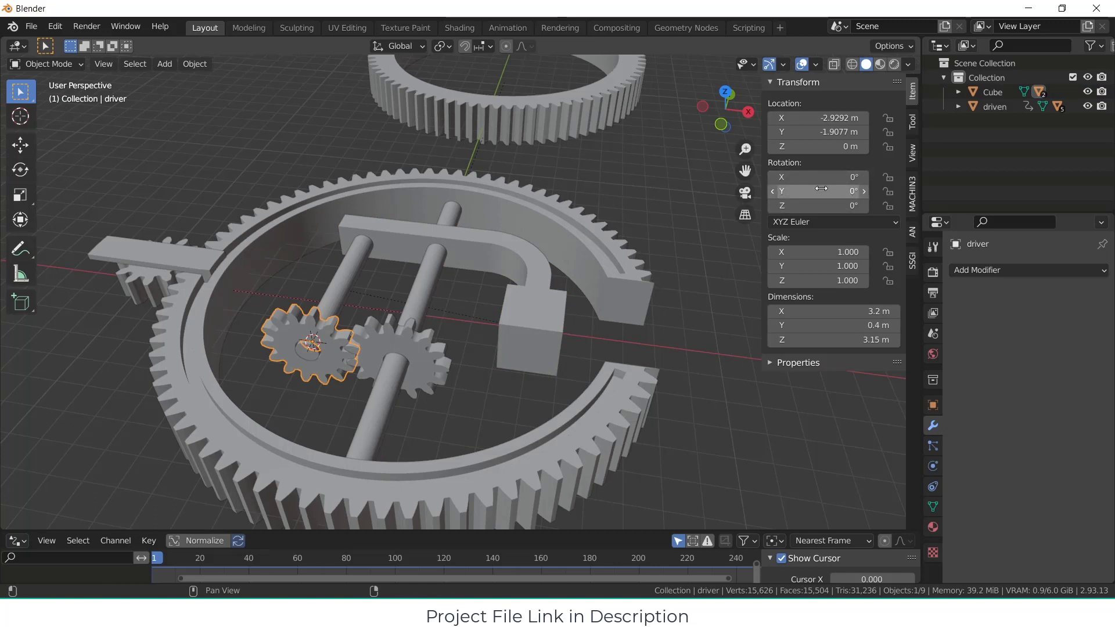
{"action": "left_click_drag", "start_coordinate": [821, 188], "coordinate": [995, 188]}
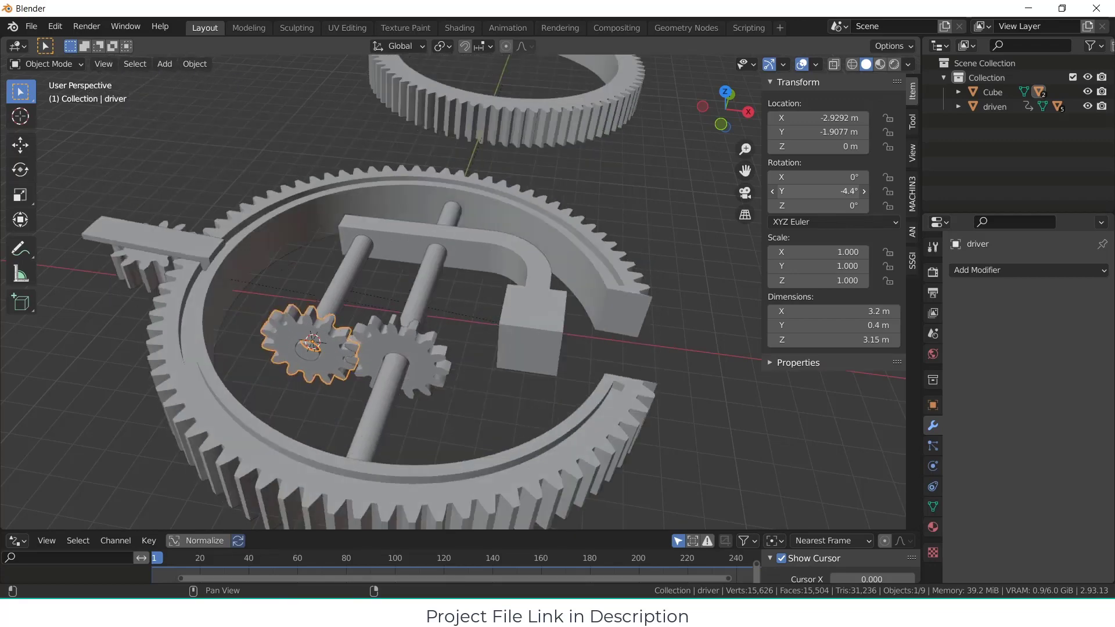
{"action": "left_click_drag", "start_coordinate": [819, 191], "coordinate": [796, 191]}
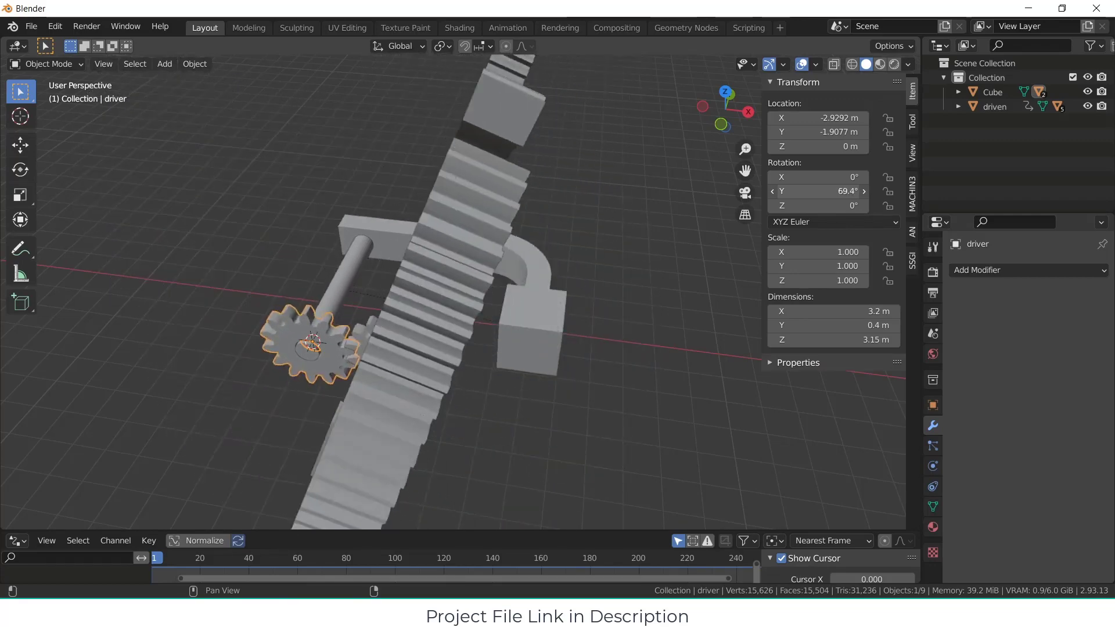
{"action": "left_click_drag", "start_coordinate": [796, 191], "coordinate": [784, 191]}
{"action": "left_click_drag", "start_coordinate": [784, 191], "coordinate": [747, 191]}
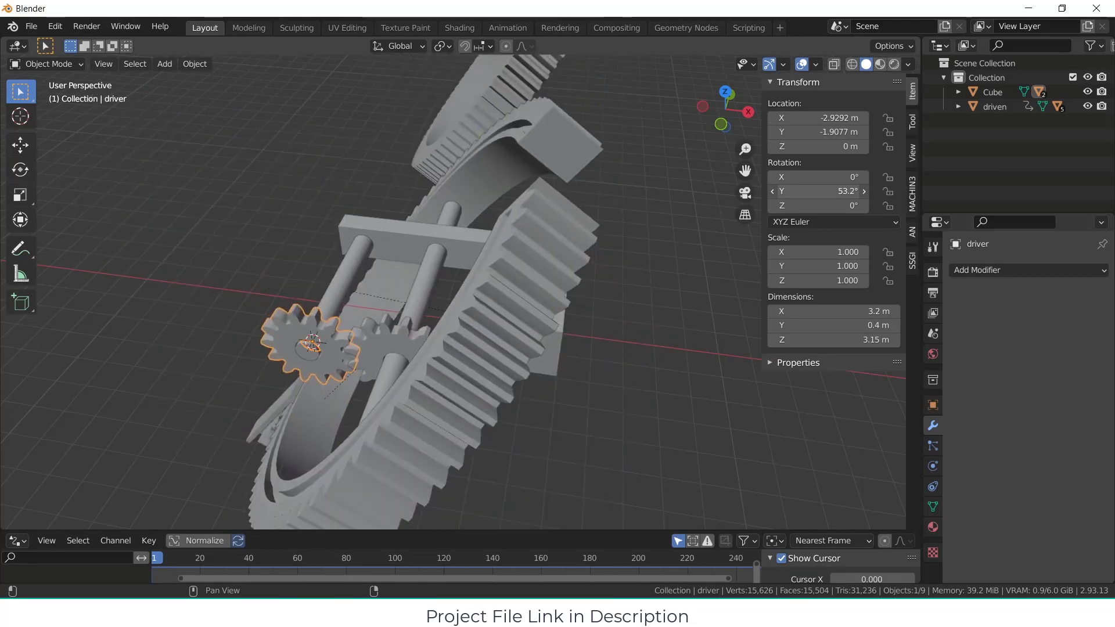
{"action": "left_click", "coordinate": [822, 189]}
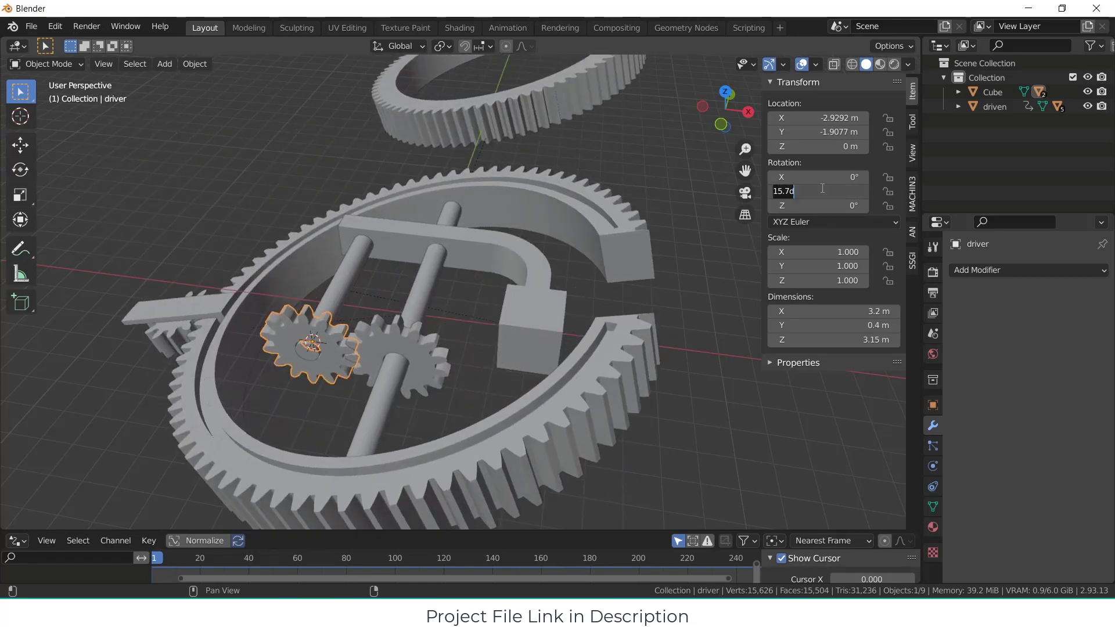
{"action": "type", "text": "0"}
{"action": "key", "text": "Return"}
{"action": "left_click", "coordinate": [499, 379]}
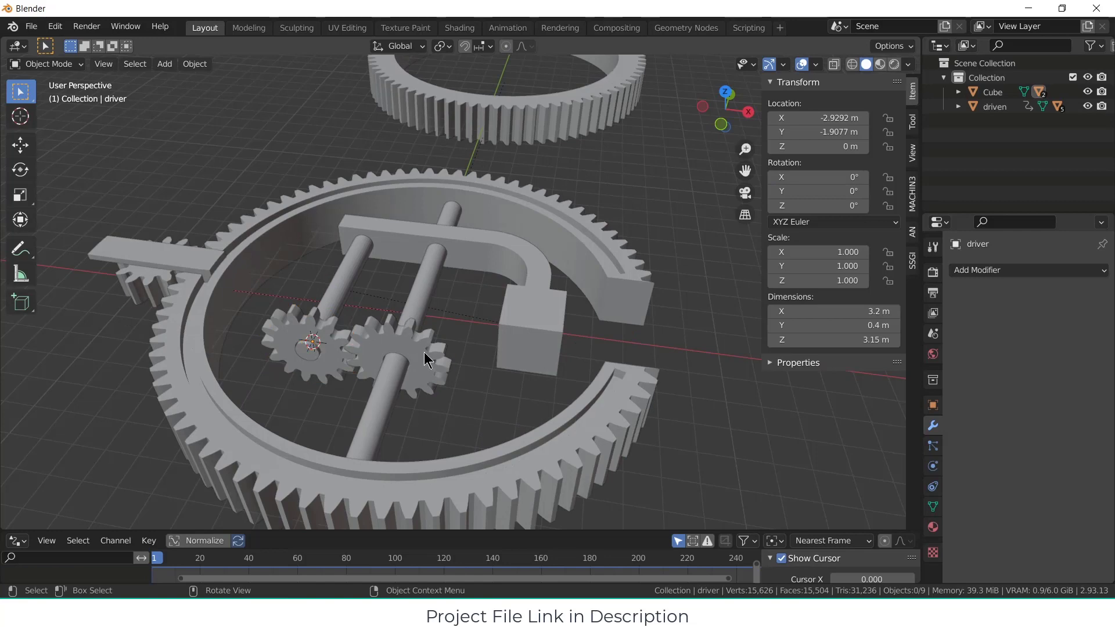
Step: Parent the driven gear to the block with the curved arm, using the Object parent type
{"action": "left_click", "coordinate": [424, 352]}
{"action": "left_click", "coordinate": [493, 249], "text": "shift"}
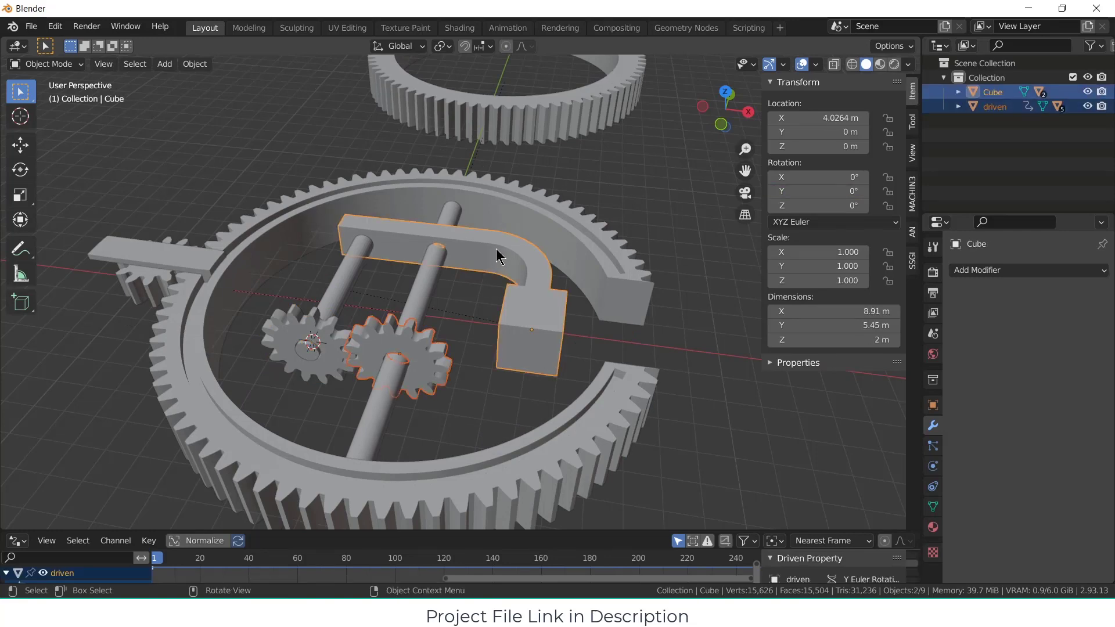
{"action": "key", "text": "ctrl+p"}
{"action": "left_click", "coordinate": [496, 249]}
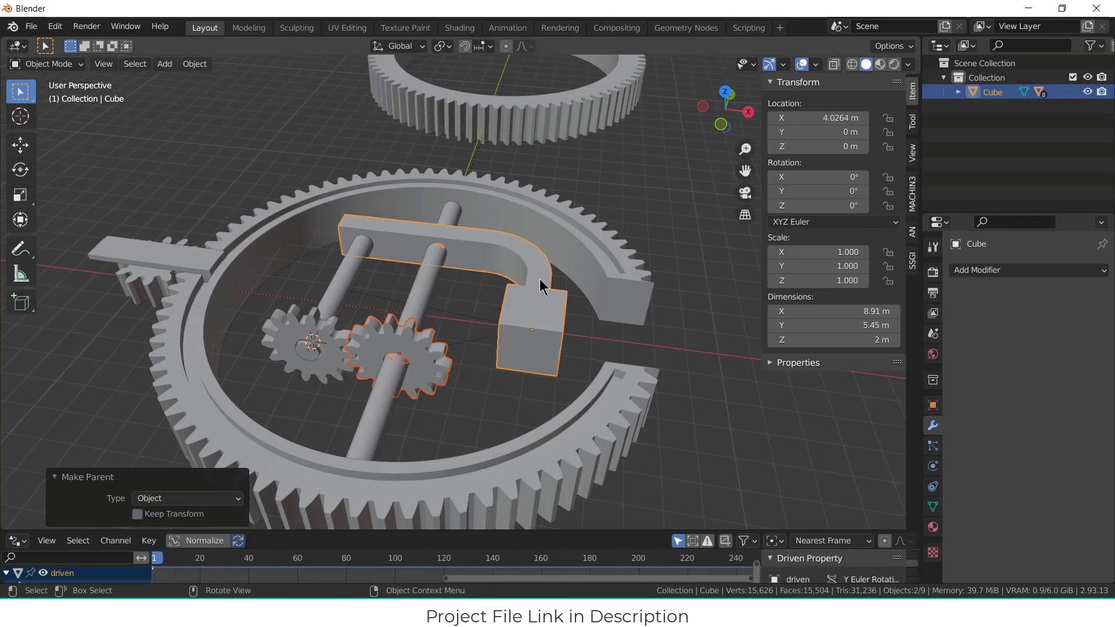
Step: Try rotating the block and everything parented to it about the global X axis, and cancel the rotation
{"action": "left_click", "coordinate": [557, 316]}
{"action": "scroll", "coordinate": [627, 346], "scroll_direction": "down", "scroll_amount": 4}
{"action": "key", "text": "r"}
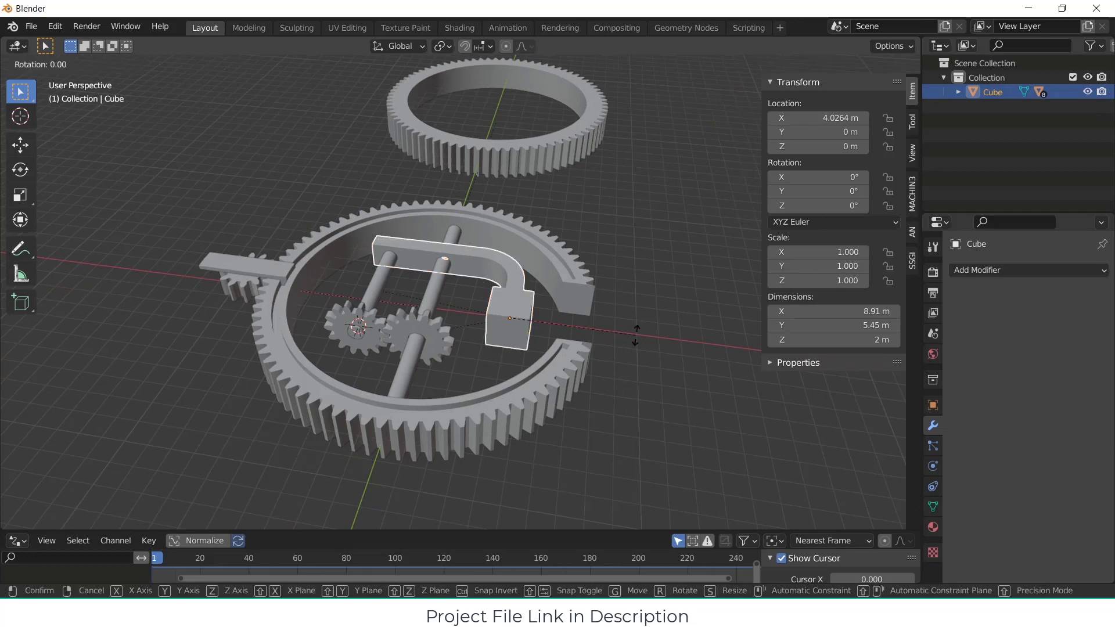
{"action": "key", "text": "x"}
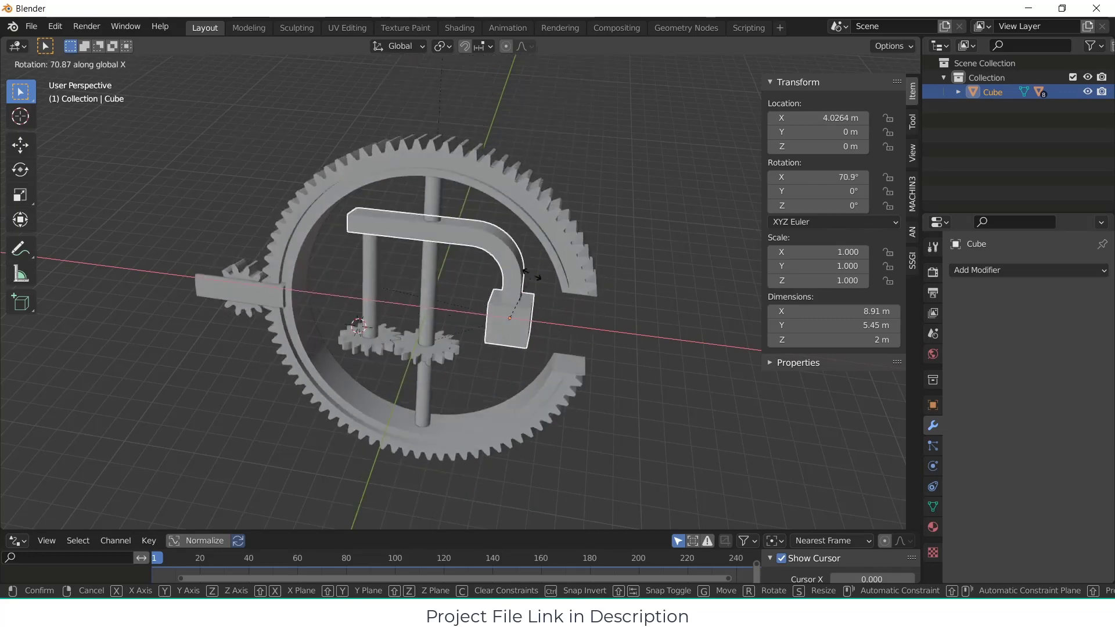
{"action": "key", "text": "Escape"}
Step: Inset the block's outer end faces by about 0.488 m and round the inset faces with LoopTools Circle
{"action": "middle_click_drag", "start_coordinate": [565, 322], "coordinate": [480, 289]}
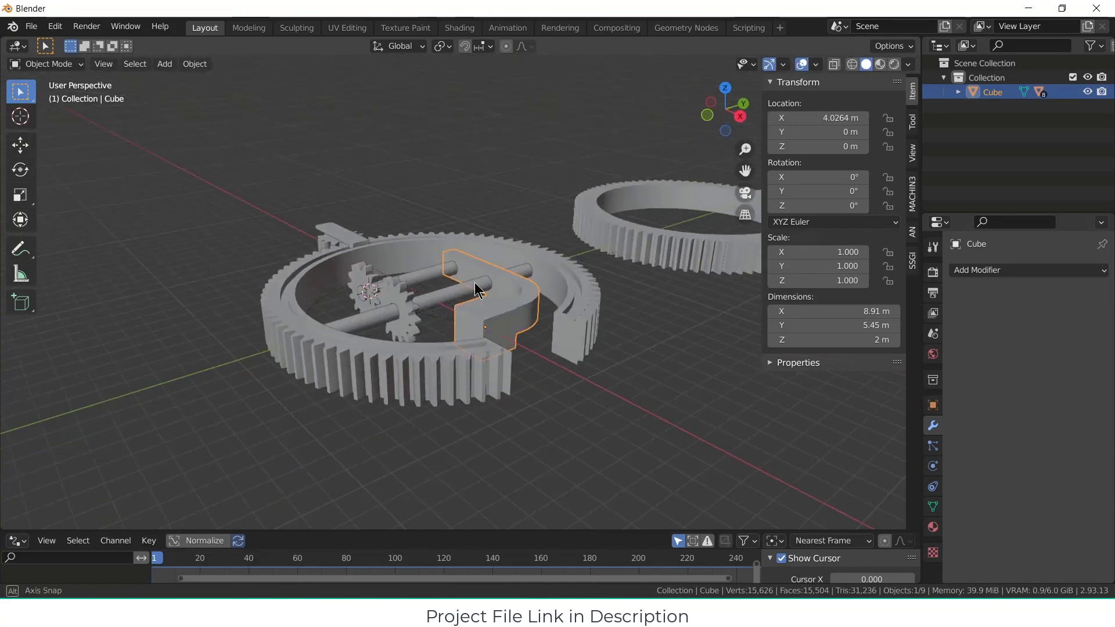
{"action": "middle_click_drag", "start_coordinate": [536, 361], "coordinate": [476, 335]}
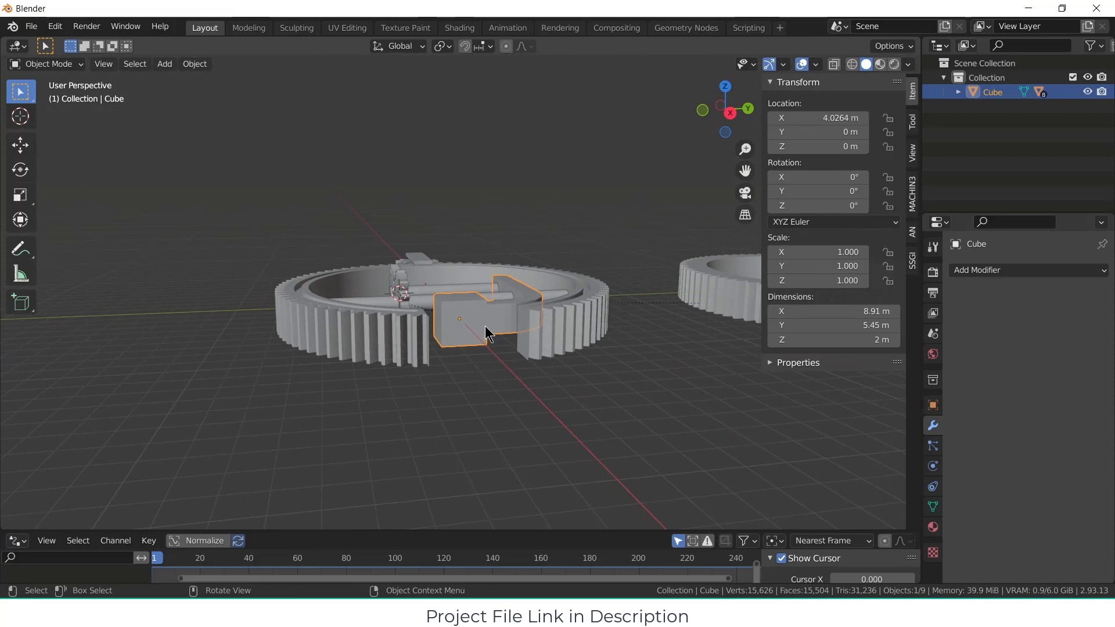
{"action": "key", "text": "Tab"}
{"action": "scroll", "coordinate": [482, 328], "scroll_direction": "up", "scroll_amount": 2}
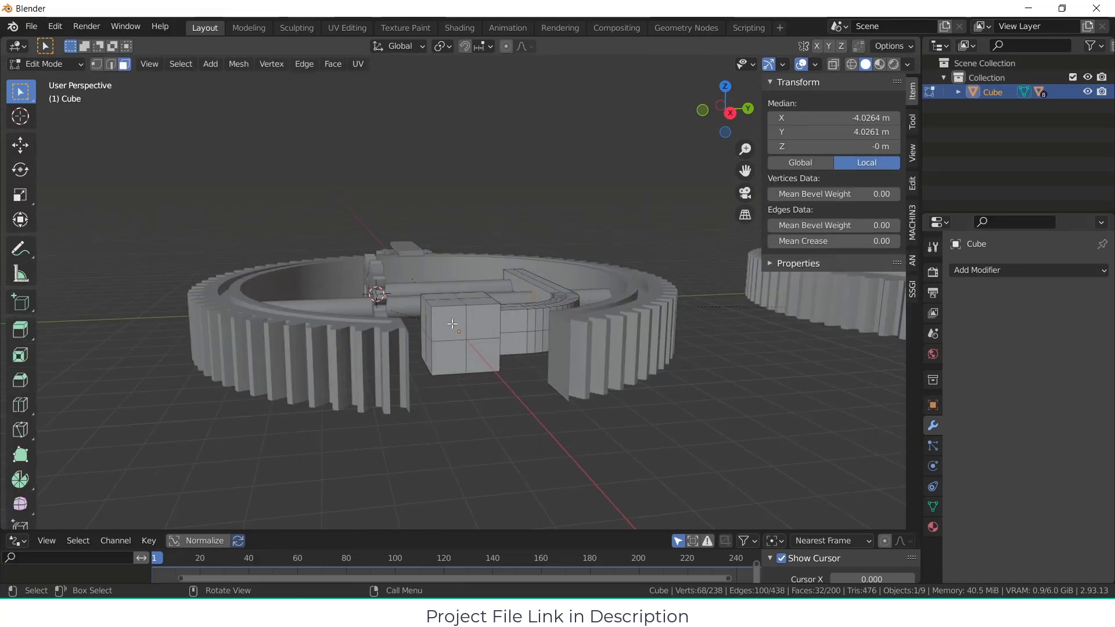
{"action": "left_click", "coordinate": [486, 353]}
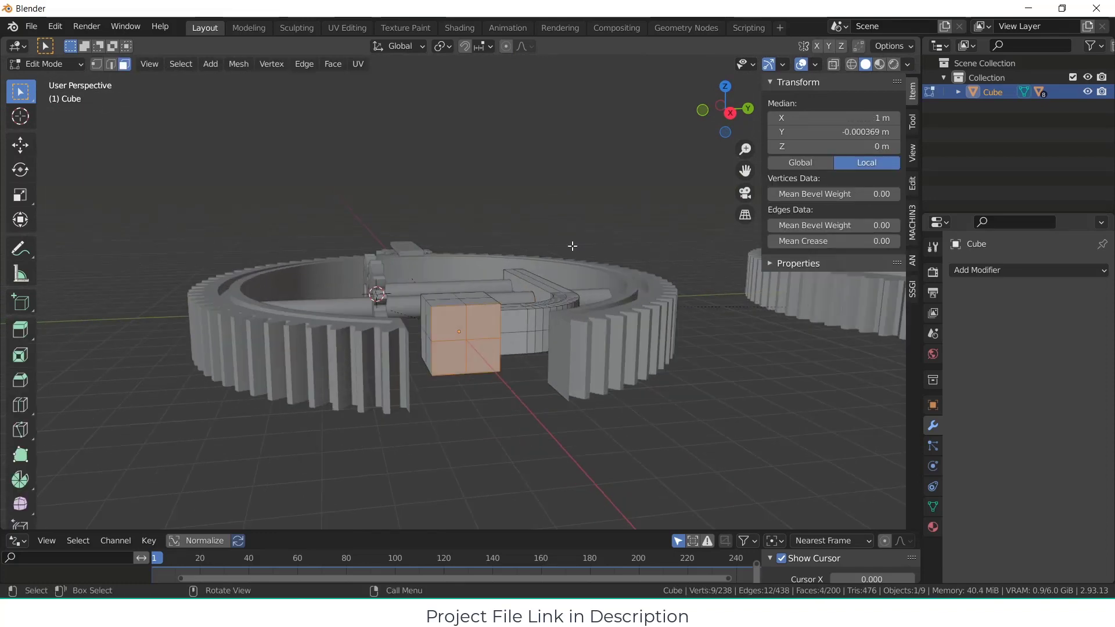
{"action": "key", "text": "i"}
{"action": "left_click", "coordinate": [561, 260]}
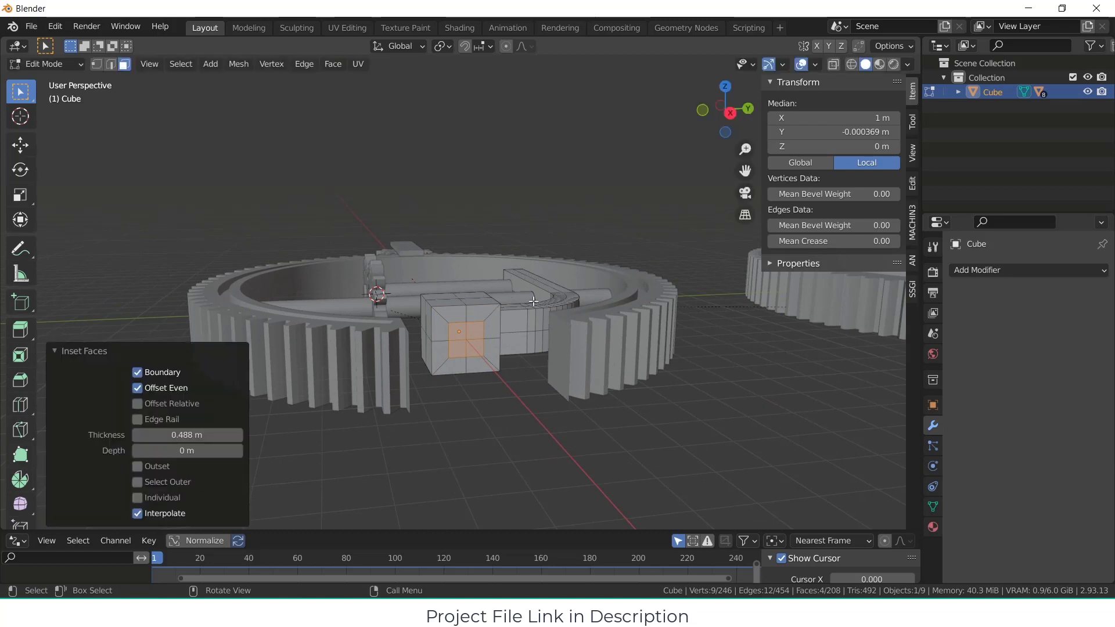
{"action": "right_click", "coordinate": [475, 331]}
{"action": "mouse_move", "coordinate": [471, 281]}
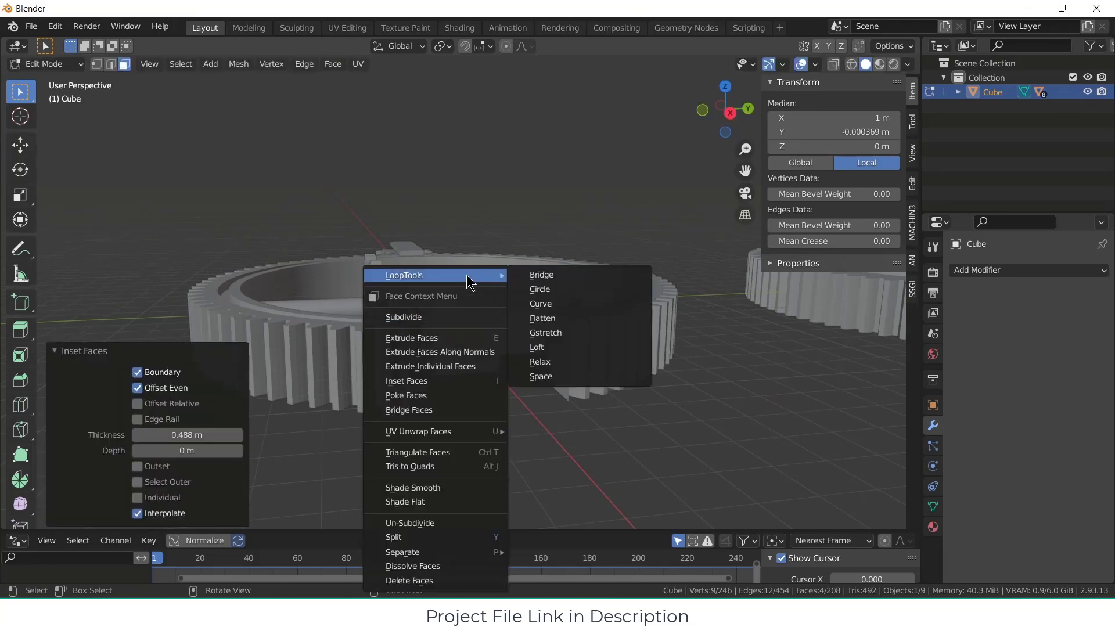
{"action": "left_click", "coordinate": [534, 289]}
{"action": "scroll", "coordinate": [497, 342], "scroll_direction": "up", "scroll_amount": 3}
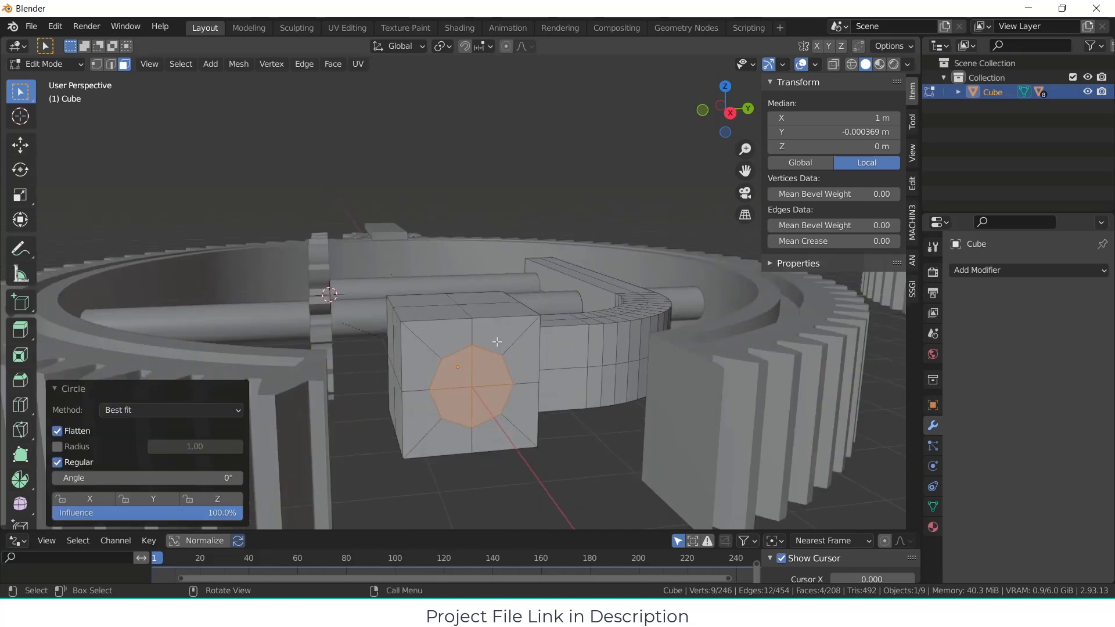
Step: Inset the circular faces by about 0.096 m and extrude them about 7.7 m outward from the block as a shaft
{"action": "key", "text": "i"}
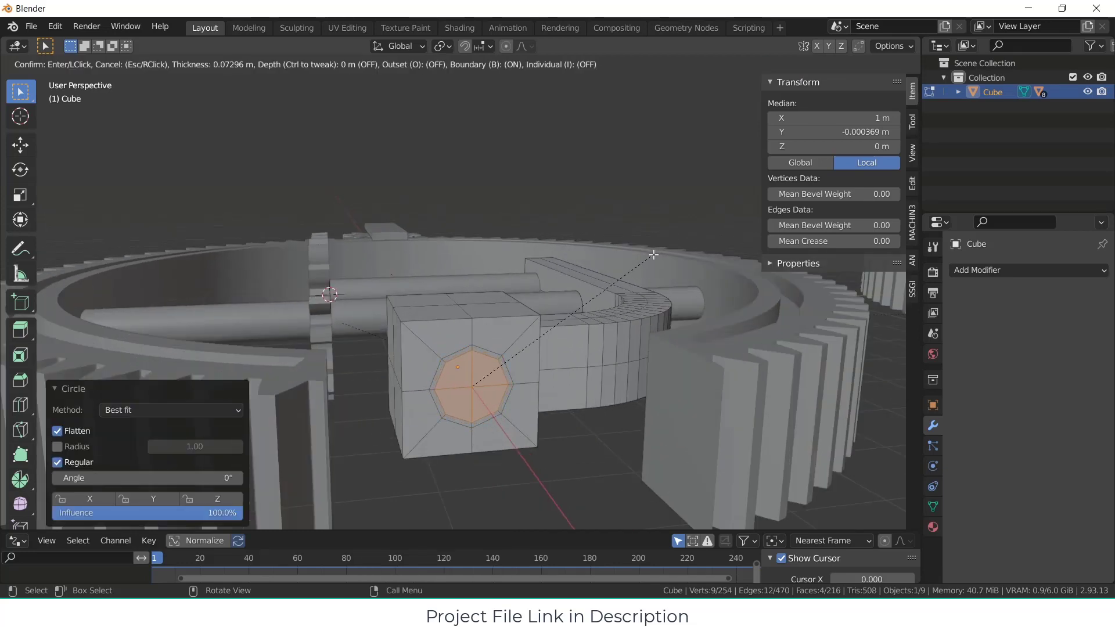
{"action": "left_click", "coordinate": [653, 256]}
{"action": "scroll", "coordinate": [618, 351], "scroll_direction": "down", "scroll_amount": 5}
{"action": "middle_click_drag", "start_coordinate": [542, 395], "coordinate": [627, 433]}
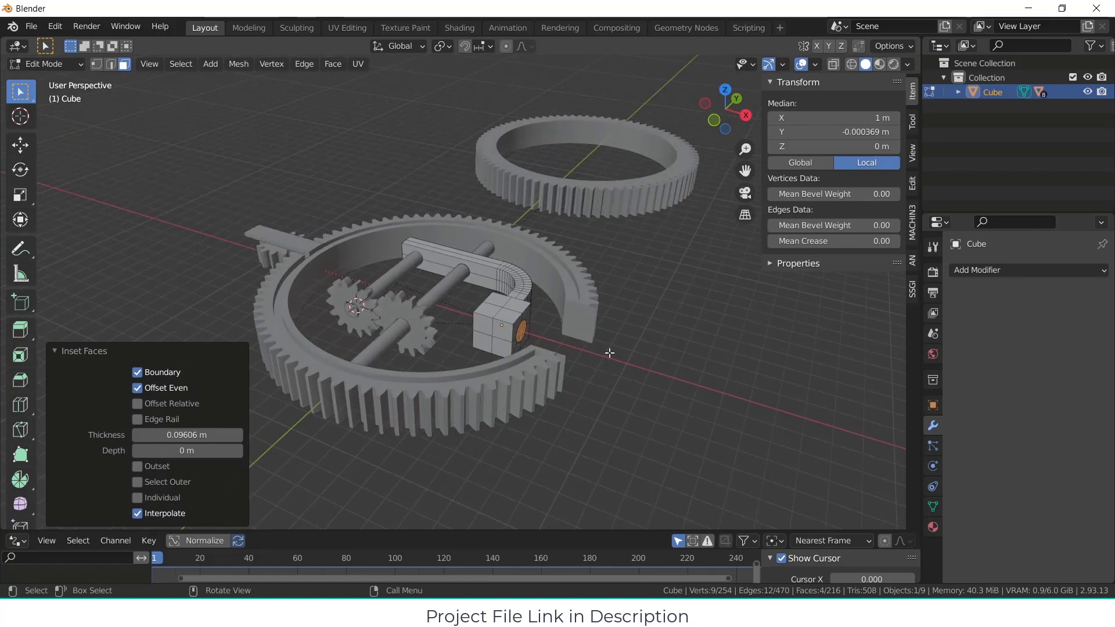
{"action": "key", "text": "e"}
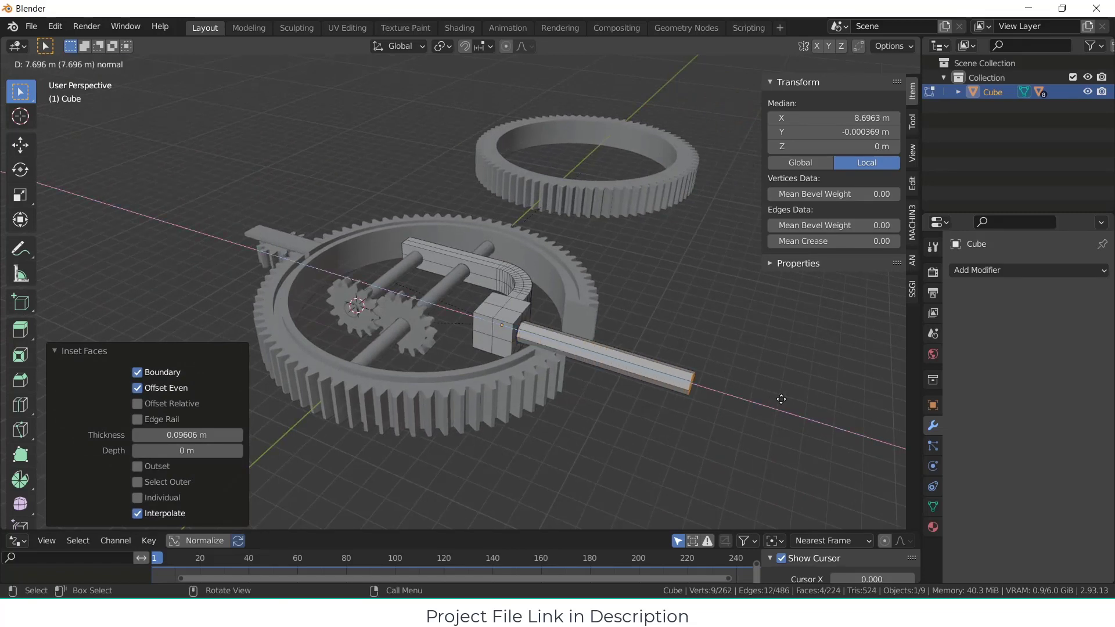
{"action": "left_click", "coordinate": [781, 399]}
{"action": "key", "text": "Tab"}
Step: Shade the block and its extruded shaft smooth, and enable Auto Smooth at 30°
{"action": "middle_click_drag", "start_coordinate": [587, 356], "coordinate": [605, 343]}
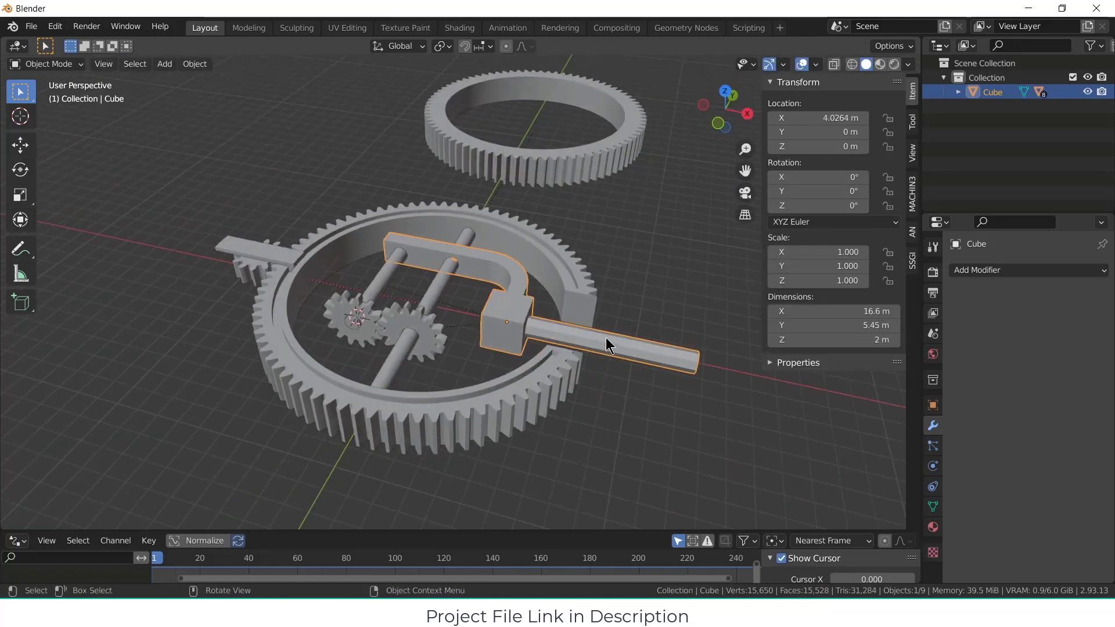
{"action": "scroll", "coordinate": [606, 343], "scroll_direction": "up", "scroll_amount": 2}
{"action": "right_click", "coordinate": [546, 324]}
{"action": "left_click", "coordinate": [546, 324]}
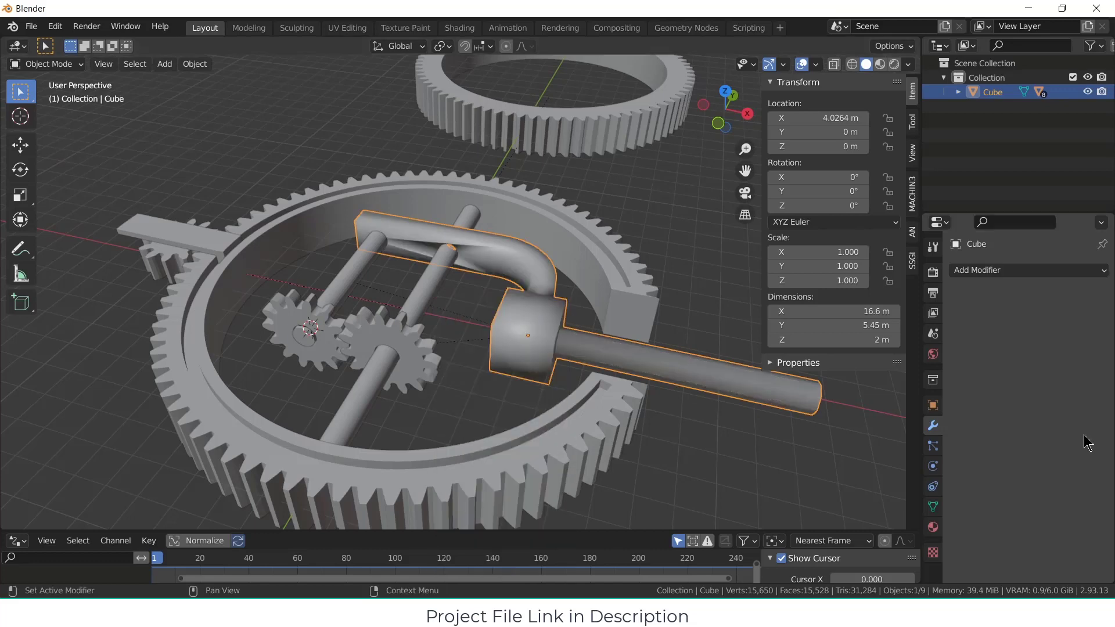
{"action": "left_click", "coordinate": [933, 506]}
{"action": "left_click", "coordinate": [1015, 539]}
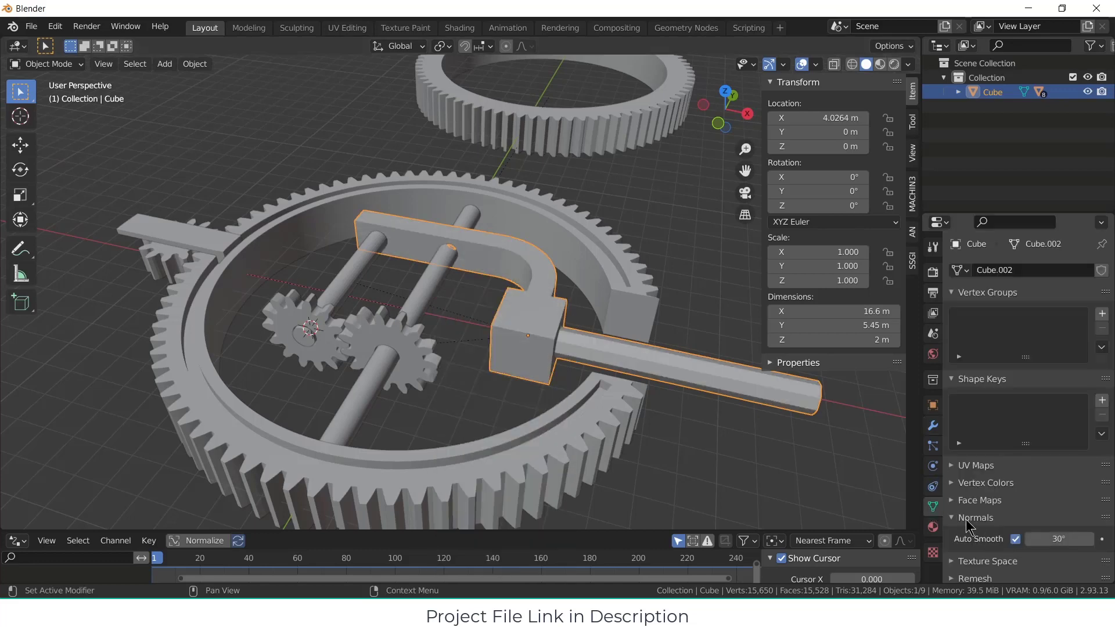
Step: Undo the smooth shading, the shaft extrusion and the insets on the block's end face, and return to Object Mode
{"action": "mouse_move", "coordinate": [603, 343]}
{"action": "middle_mouse_down"}
{"action": "mouse_move", "coordinate": [651, 353]}
{"action": "mouse_move", "coordinate": [592, 338]}
{"action": "mouse_move", "coordinate": [685, 370]}
{"action": "mouse_move", "coordinate": [655, 354]}
{"action": "middle_mouse_up"}
{"action": "key", "text": "ctrl+z"}
{"action": "key", "text": "ctrl+z"}
{"action": "key", "text": "ctrl+z"}
{"action": "key", "text": "ctrl+z"}
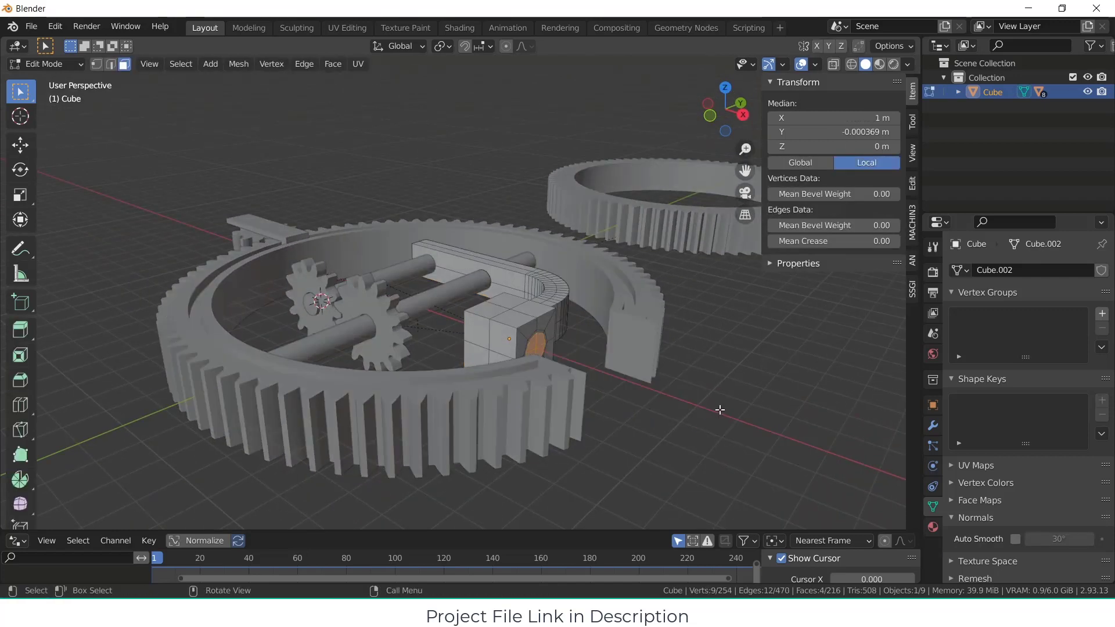
{"action": "key", "text": "ctrl+z"}
{"action": "key", "text": "ctrl+z"}
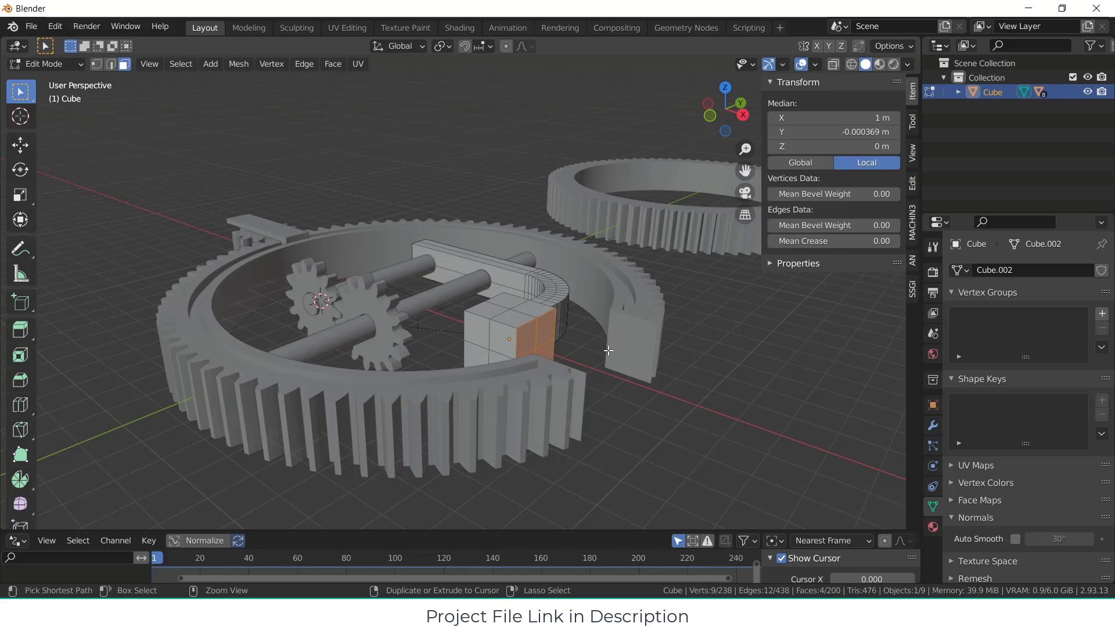
{"action": "key", "text": "Tab"}
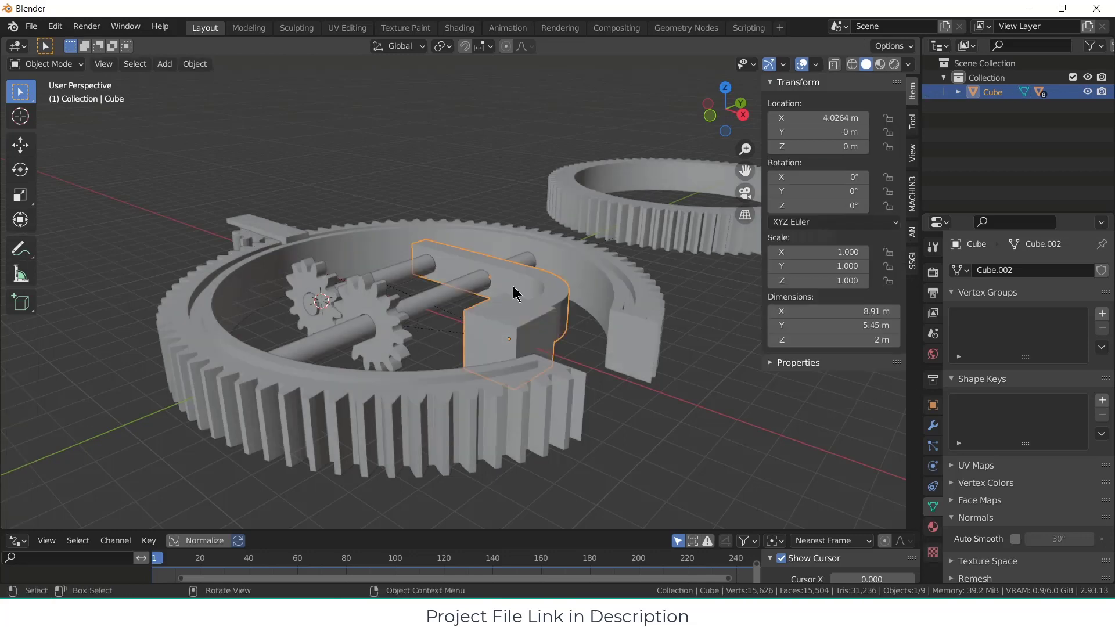
Step: Snap the 3D cursor to the selected block's origin
{"action": "left_click", "coordinate": [171, 66]}
{"action": "key", "text": "shift+s"}
{"action": "left_click", "coordinate": [514, 401]}
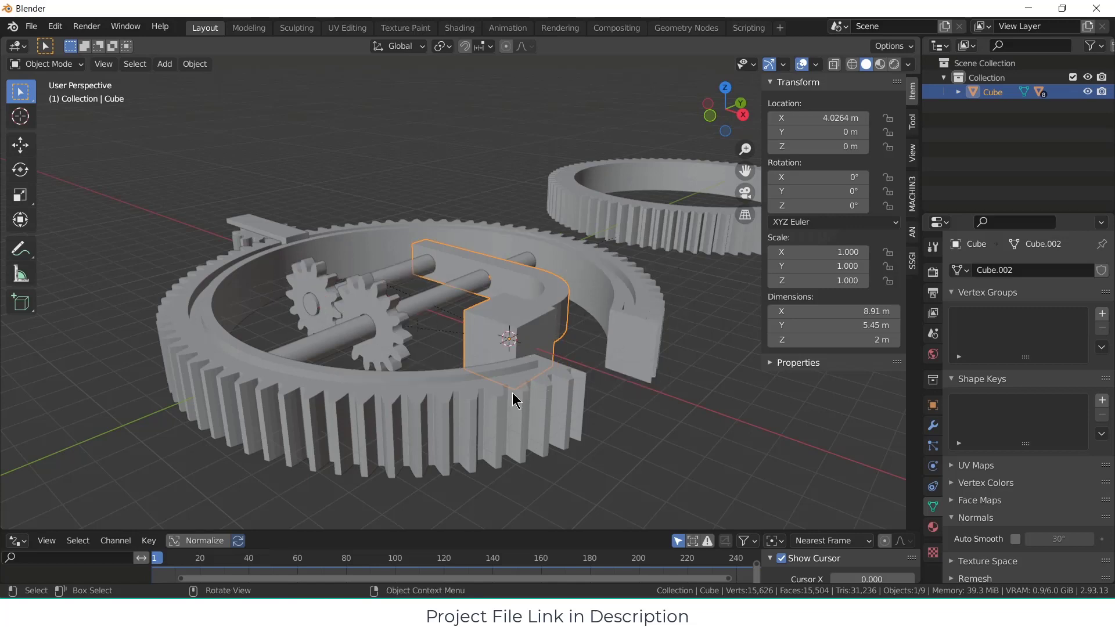
Step: Add a mesh cylinder of 0.4 m radius and 6.39 m depth at the 3D cursor, with its Y rotation set to 90°
{"action": "left_click", "coordinate": [165, 64]}
{"action": "mouse_move", "coordinate": [192, 81]}
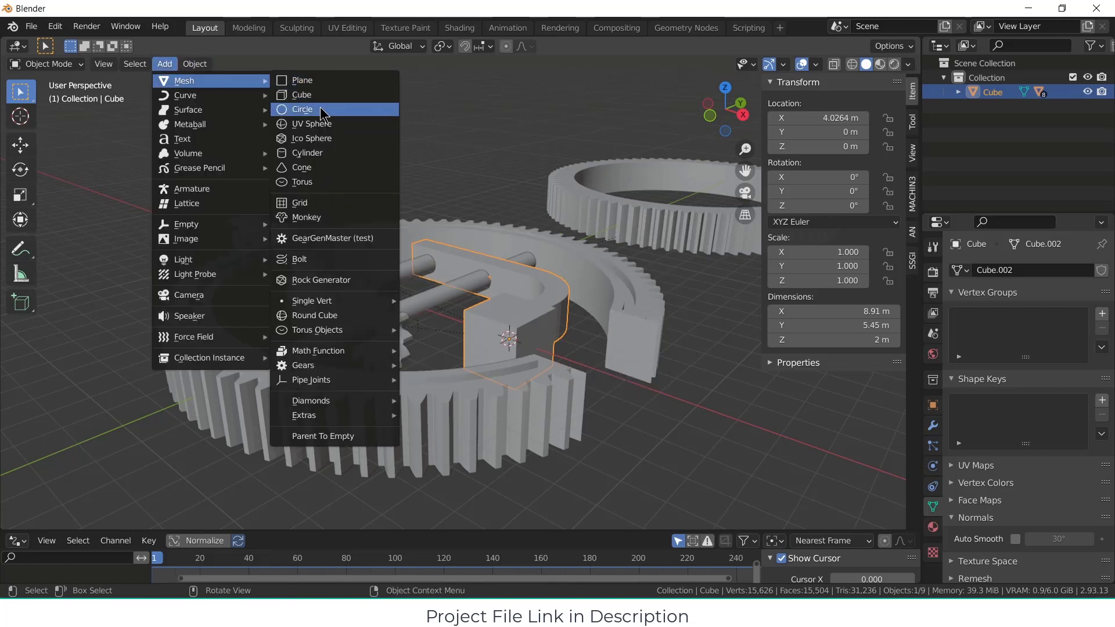
{"action": "left_click", "coordinate": [307, 153]}
{"action": "middle_click_drag", "start_coordinate": [413, 187], "coordinate": [394, 313]}
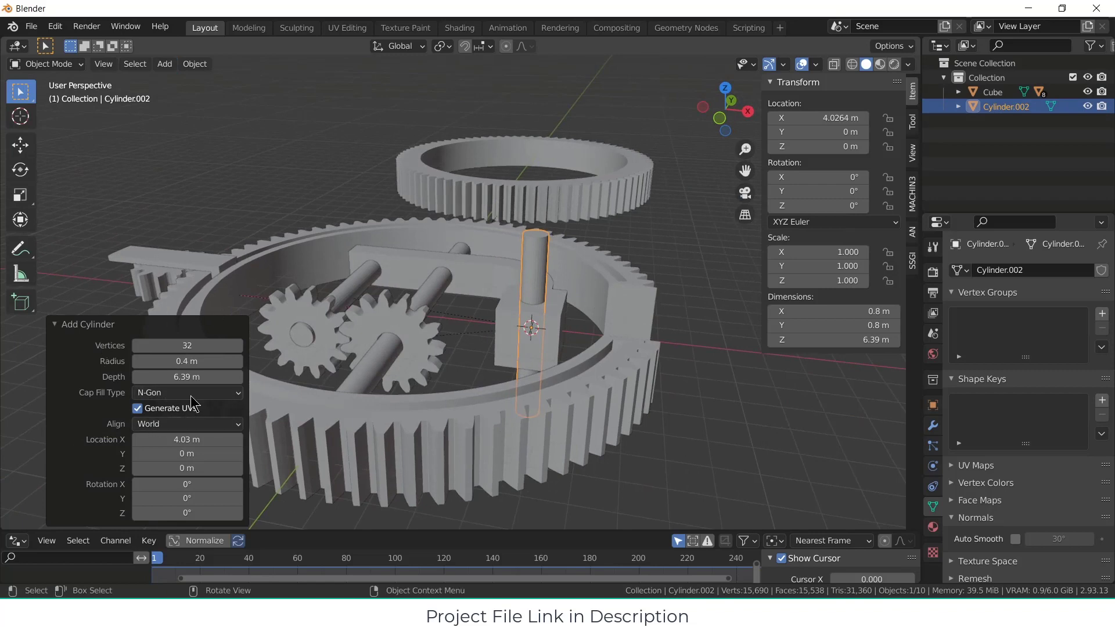
{"action": "left_click", "coordinate": [211, 500]}
{"action": "type", "text": "90"}
{"action": "key", "text": "Return"}
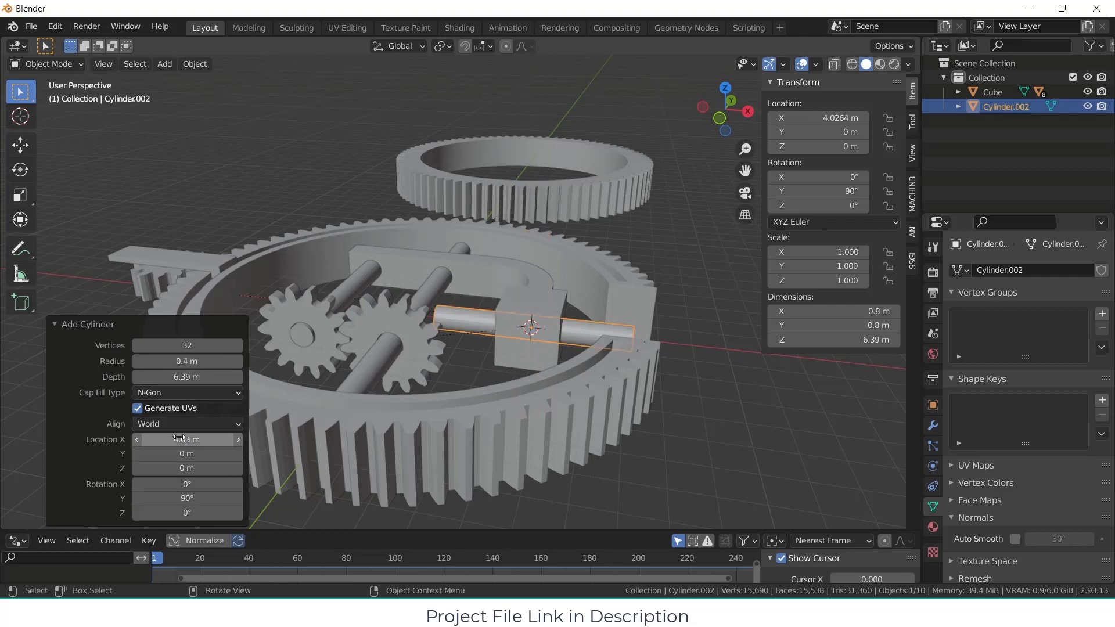
Step: Move the new cylinder to about 7.97 m along X so it projects outward from the block, and deselect it
{"action": "left_click_drag", "start_coordinate": [180, 439], "coordinate": [414, 453]}
{"action": "middle_click_drag", "start_coordinate": [564, 260], "coordinate": [765, 440]}
{"action": "left_click", "coordinate": [764, 441]}
{"action": "scroll", "coordinate": [523, 349], "scroll_direction": "up", "scroll_amount": 3}
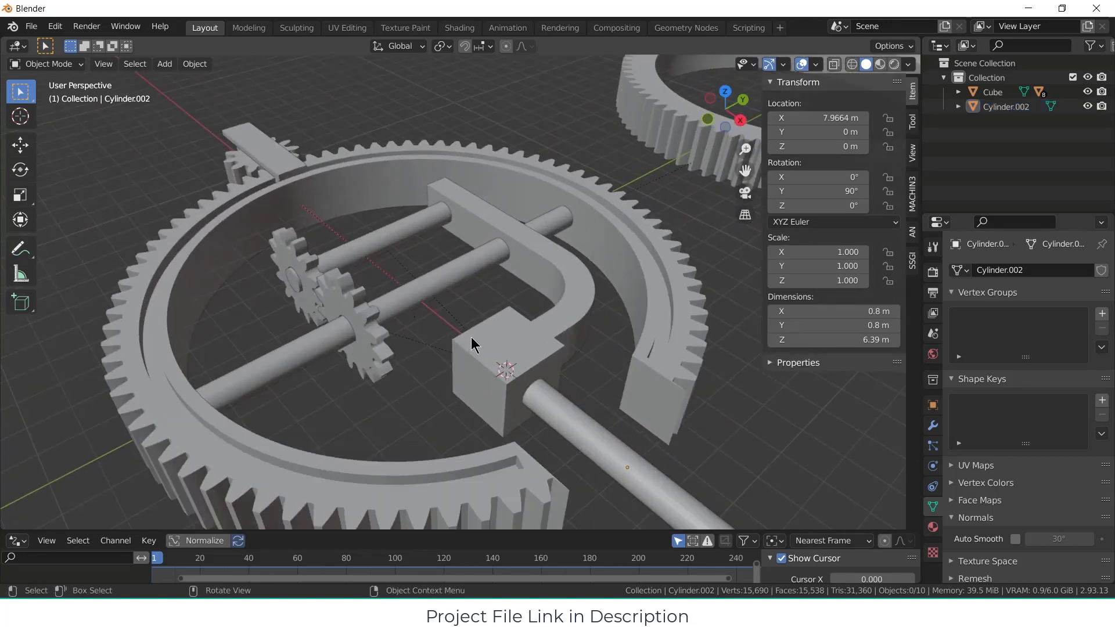
Step: Parent the curved-arm block to the new outer shaft cylinder as an object
{"action": "left_click", "coordinate": [538, 373]}
{"action": "left_click", "coordinate": [596, 425], "text": "shift"}
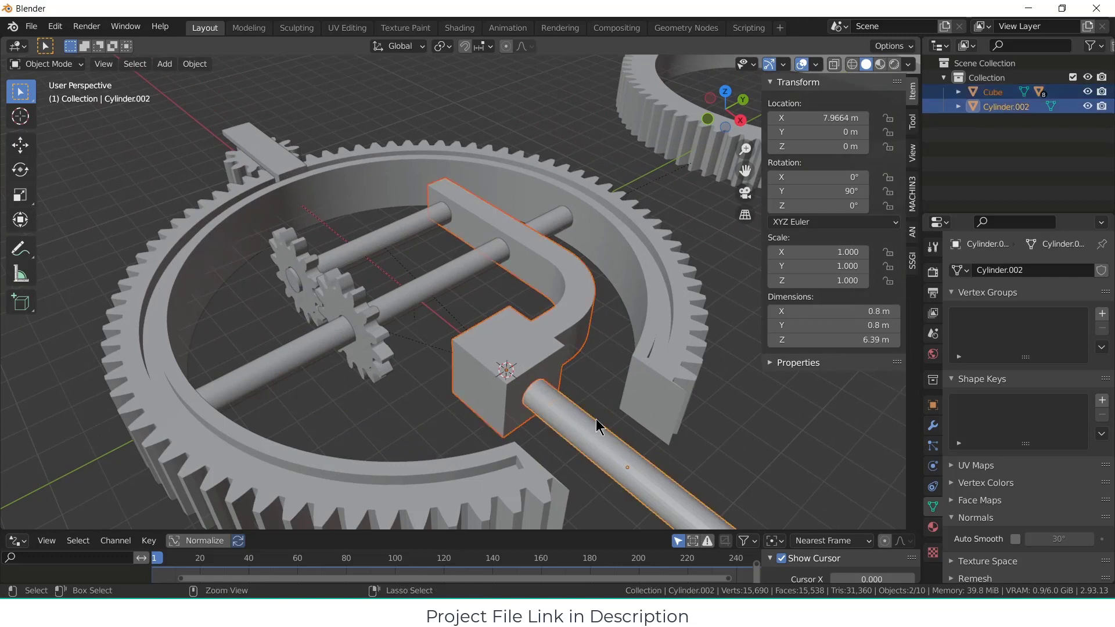
{"action": "key", "text": "ctrl+p"}
{"action": "left_click", "coordinate": [596, 420]}
{"action": "scroll", "coordinate": [587, 422], "scroll_direction": "down", "scroll_amount": 3}
Step: Test the linked assembly by rotating the outer shaft about the global X axis, and cancel the rotation
{"action": "left_click", "coordinate": [584, 423]}
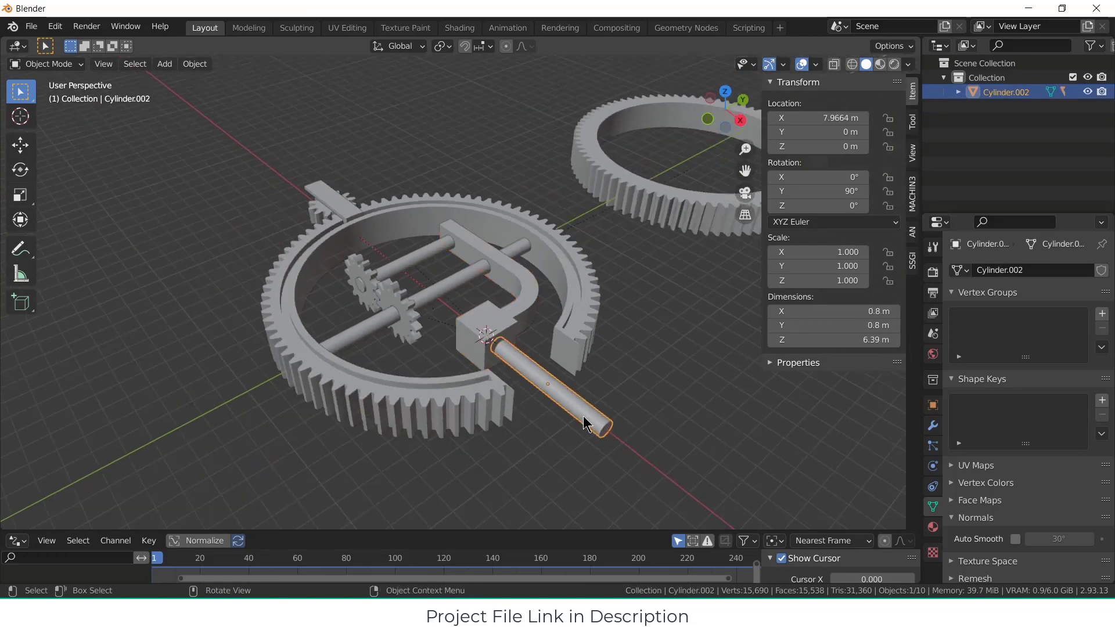
{"action": "key", "text": "r"}
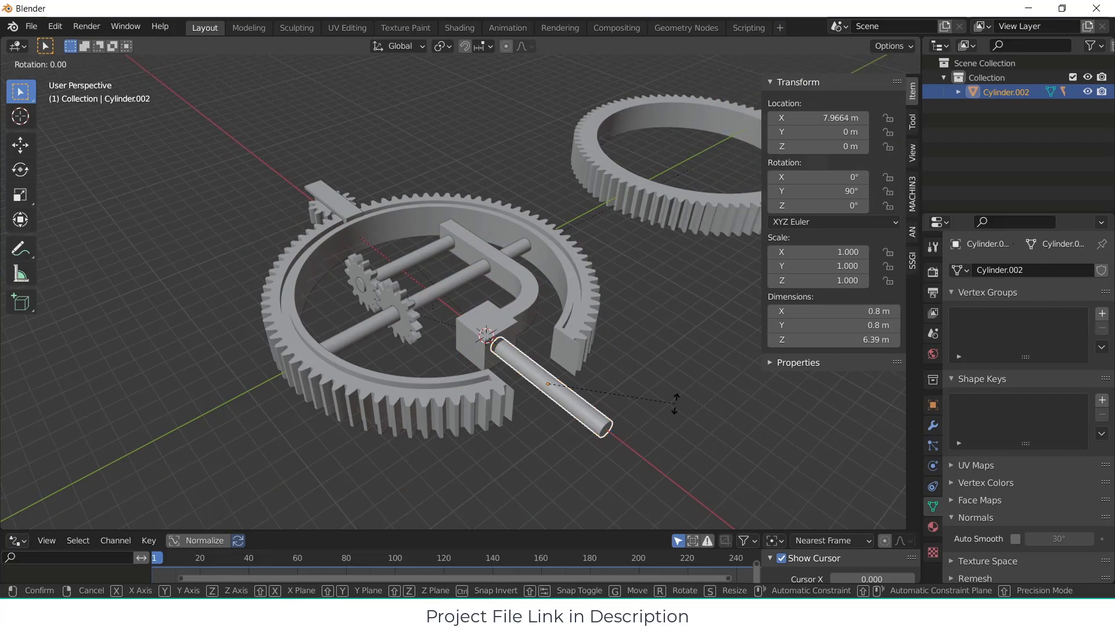
{"action": "key", "text": "x"}
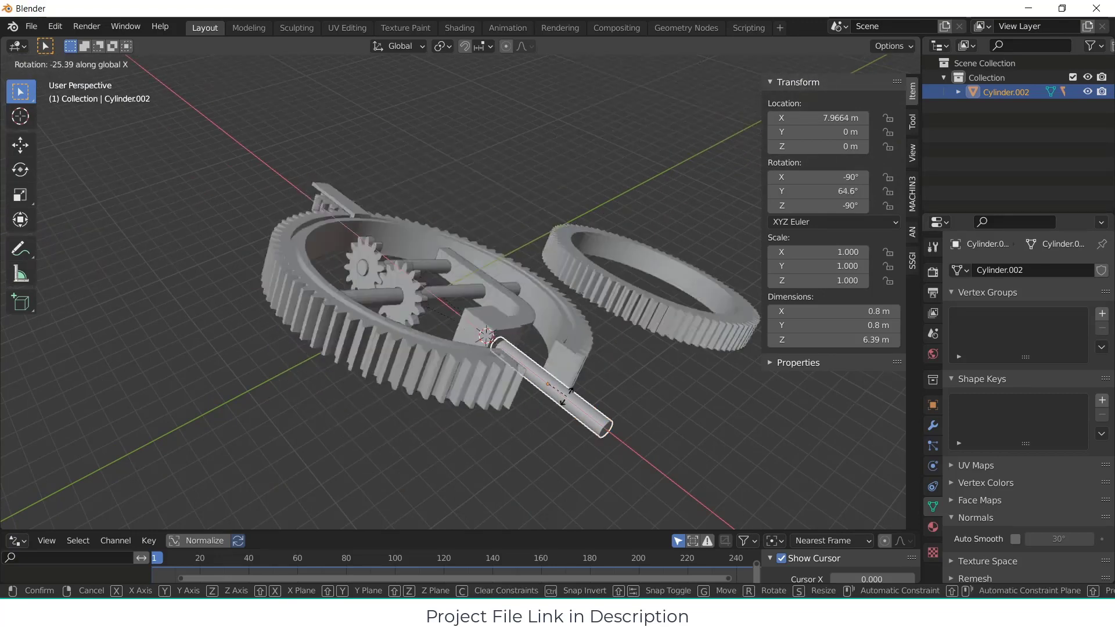
{"action": "right_click", "coordinate": [585, 353]}
Step: Test the gear linkage by rotating the driver gear about the global Y axis, and cancel the rotation
{"action": "middle_click_drag", "start_coordinate": [380, 306], "coordinate": [374, 345]}
{"action": "left_click", "coordinate": [358, 348]}
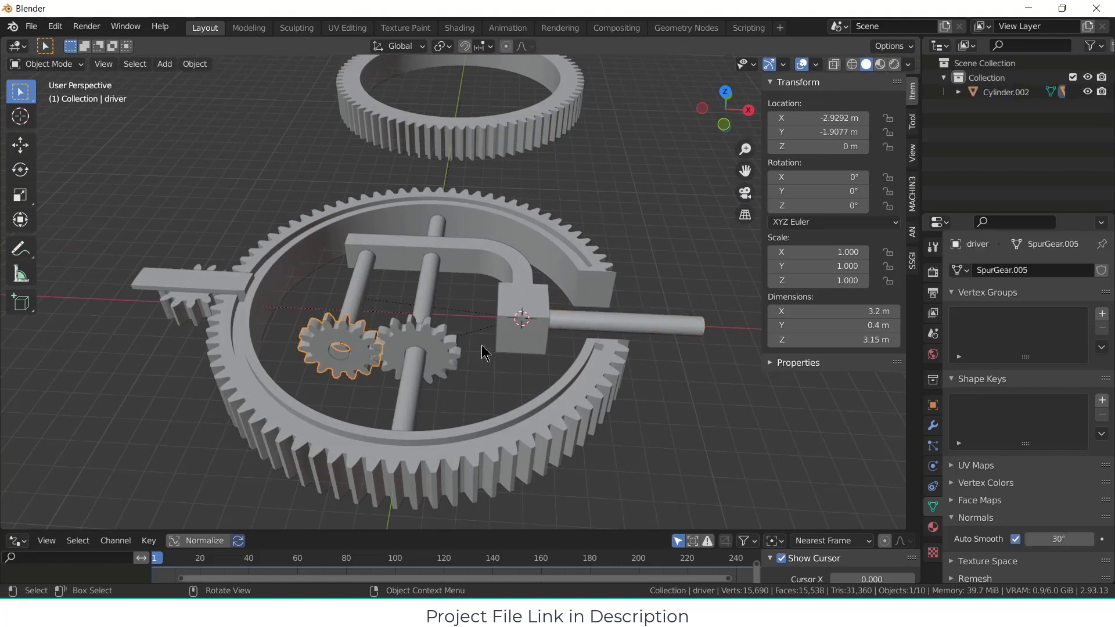
{"action": "key", "text": "r"}
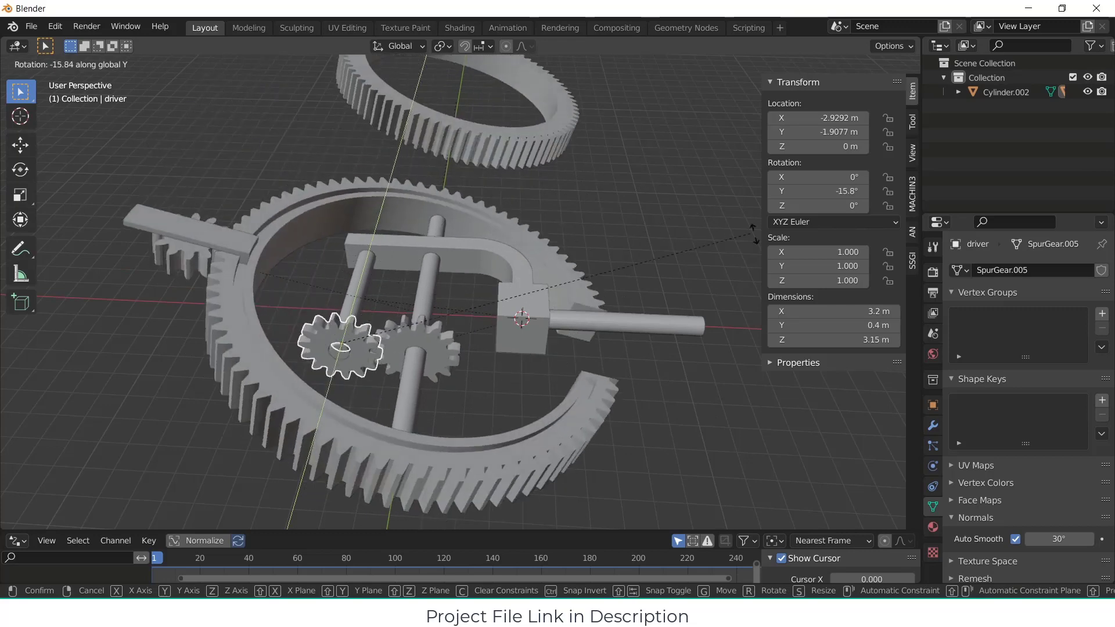
{"action": "key", "text": "Escape"}
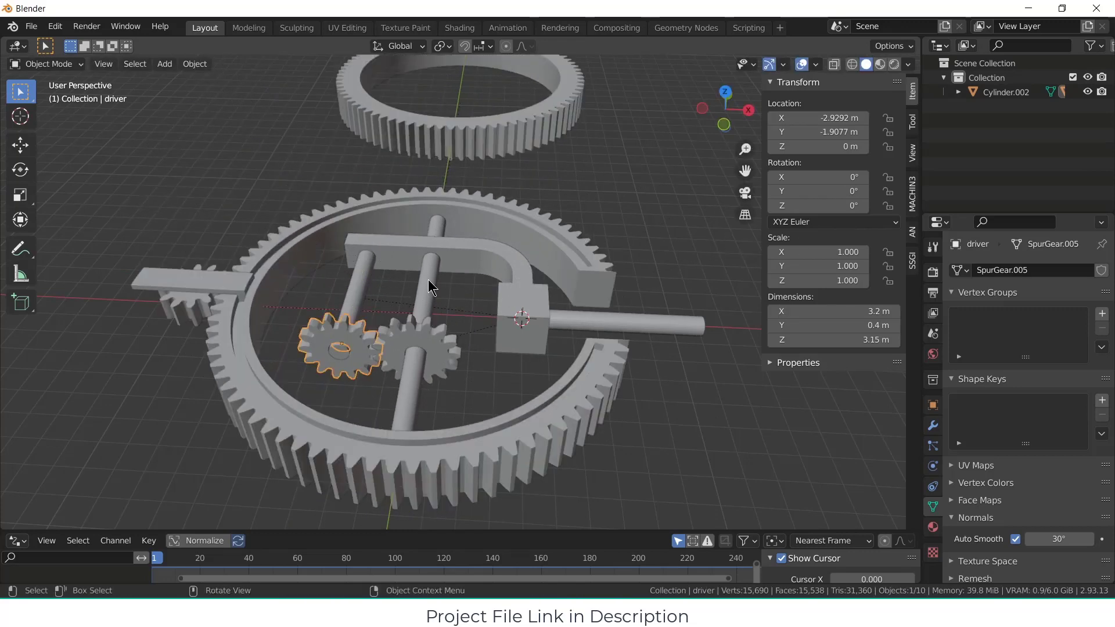
Step: Switch to the front orthographic view and snap the 3D cursor to the world origin
{"action": "key", "text": "KP_1"}
{"action": "scroll", "coordinate": [410, 238], "scroll_direction": "up", "scroll_amount": 1}
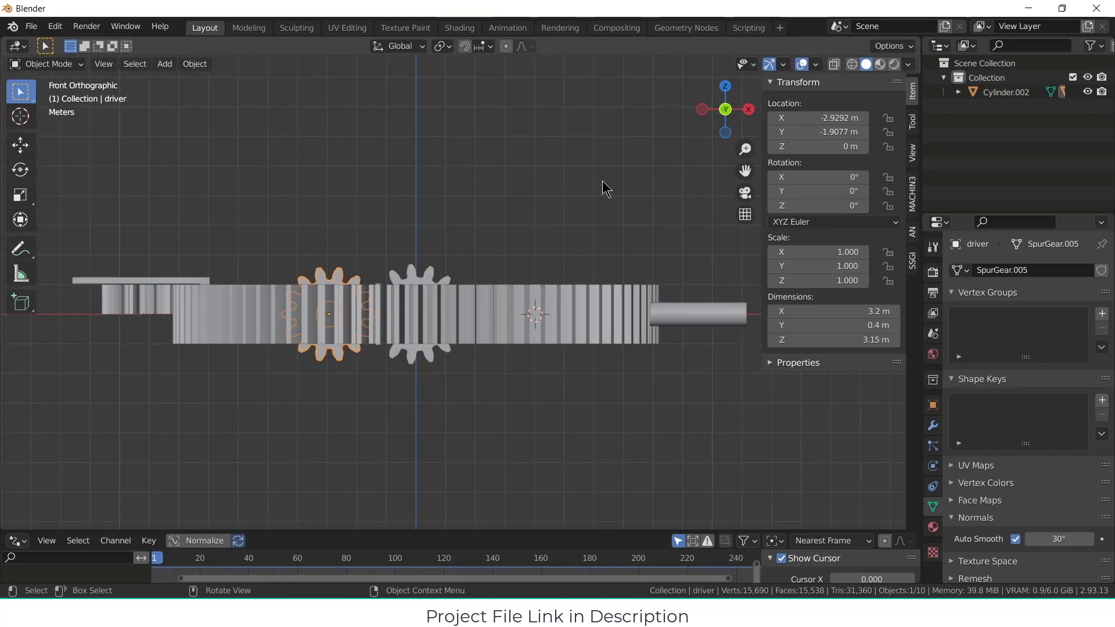
{"action": "key", "text": "shift+s"}
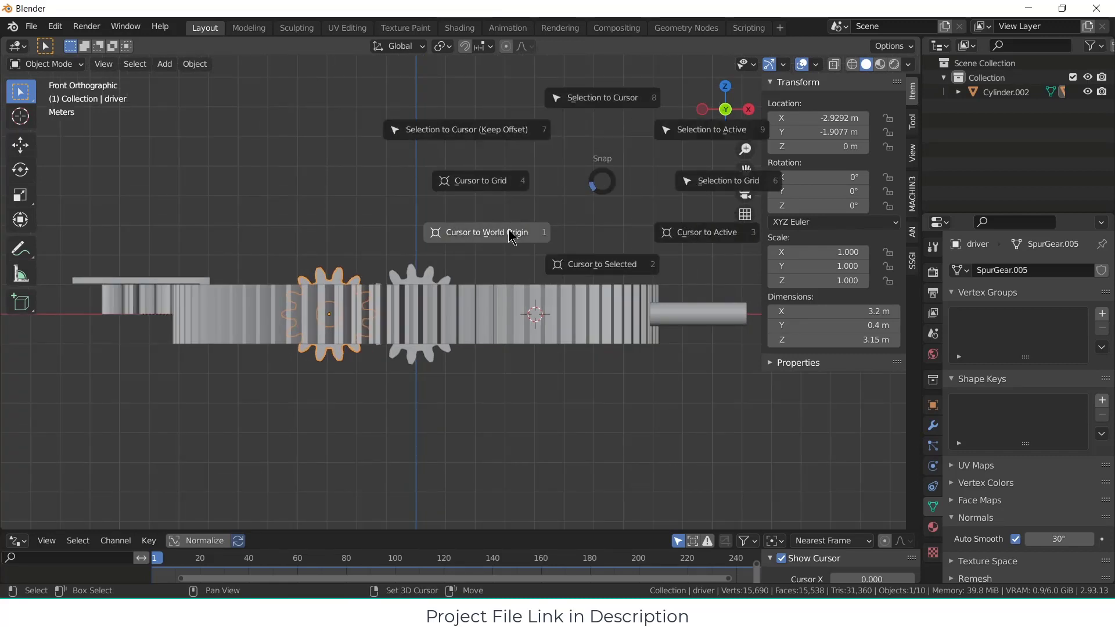
{"action": "left_click", "coordinate": [509, 234]}
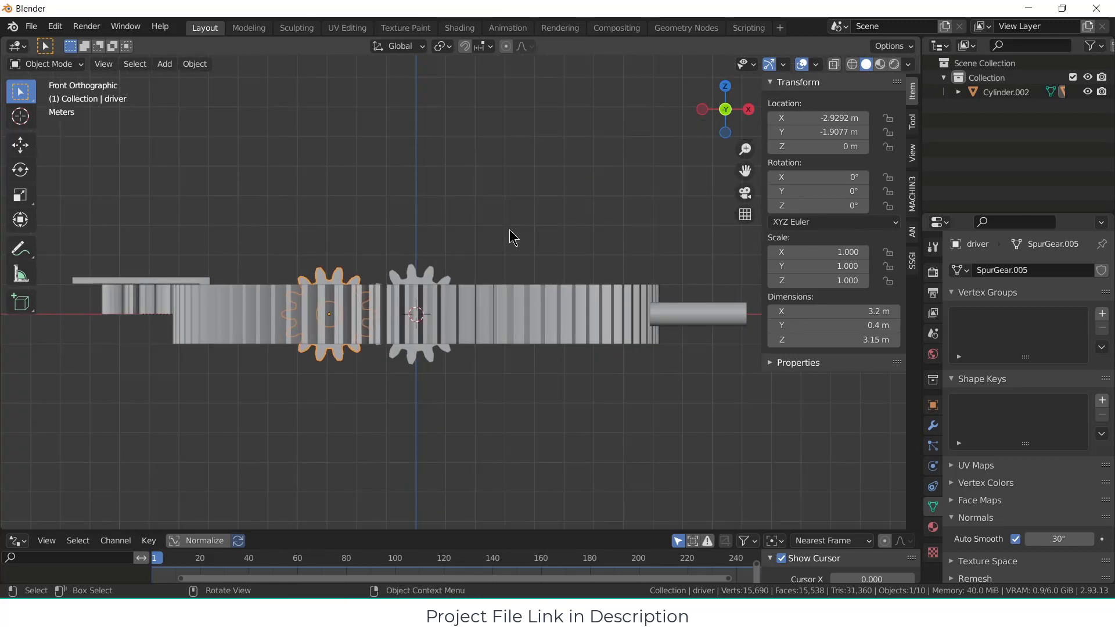
{"action": "left_click", "coordinate": [167, 69]}
{"action": "mouse_move", "coordinate": [172, 80]}
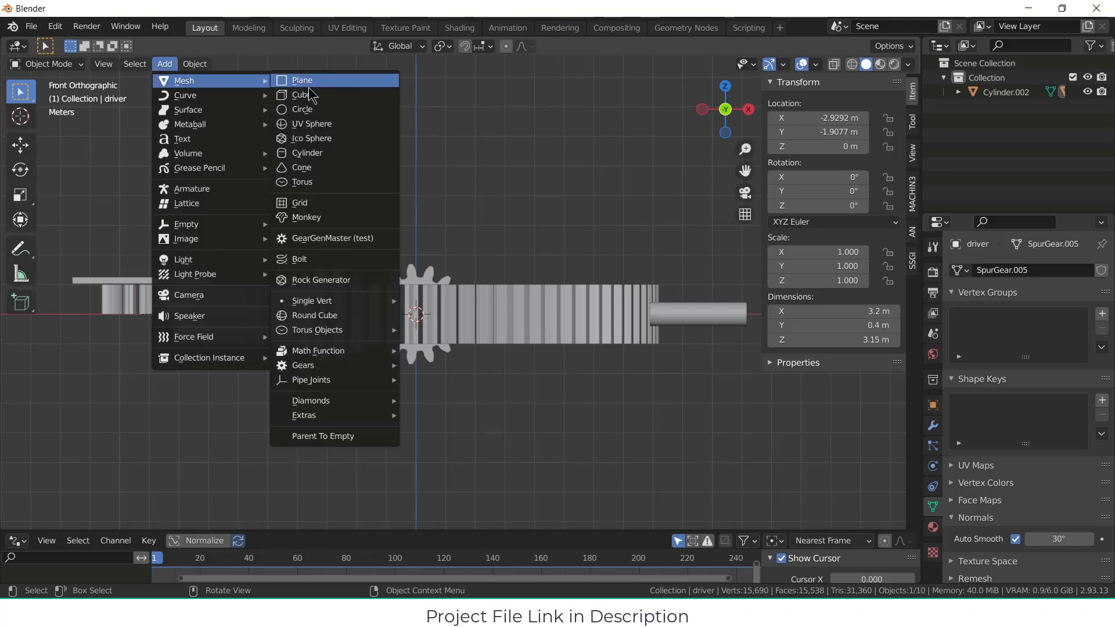
{"action": "left_click", "coordinate": [303, 167]}
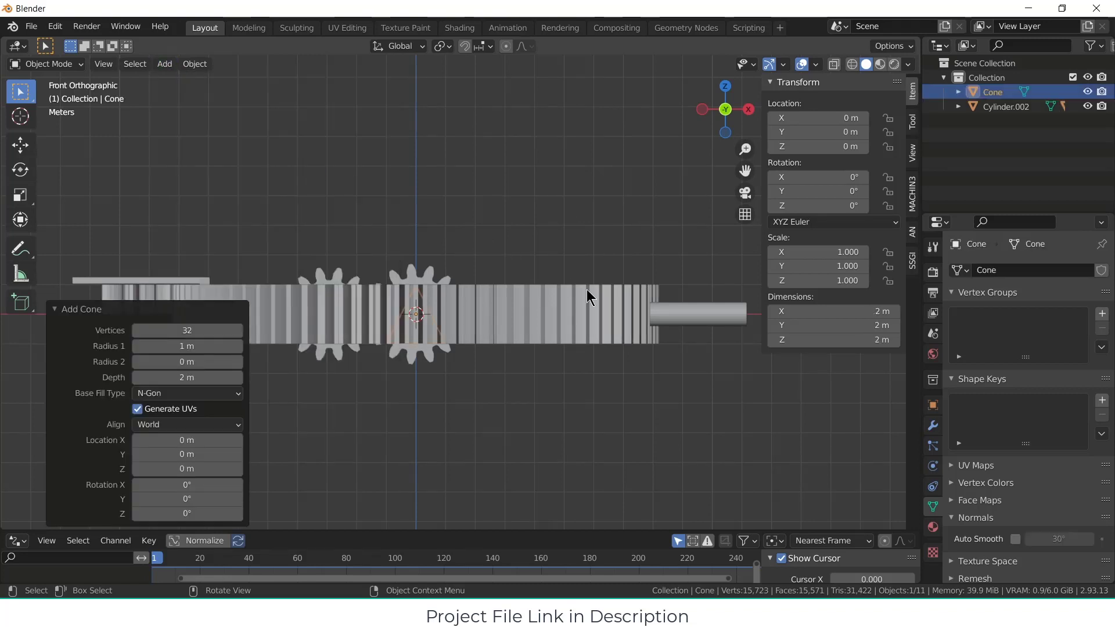
{"action": "key", "text": "g"}
{"action": "key", "text": "z"}
{"action": "left_click", "coordinate": [557, 74]}
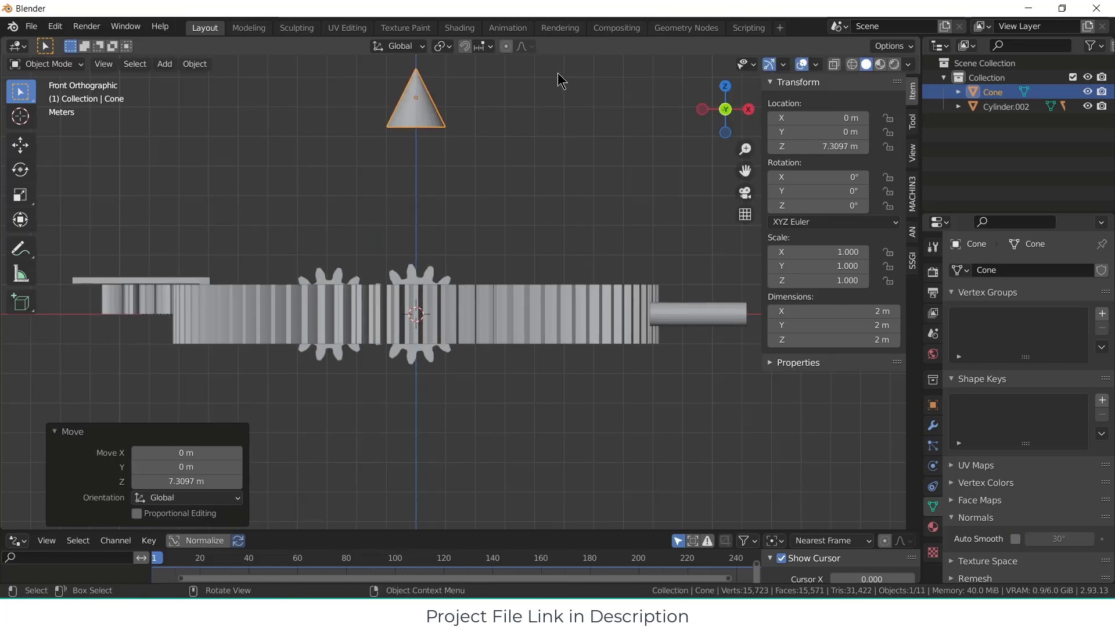
{"action": "scroll", "coordinate": [428, 151], "scroll_direction": "up", "scroll_amount": 2}
{"action": "scroll", "coordinate": [428, 151], "scroll_direction": "down", "scroll_amount": 2}
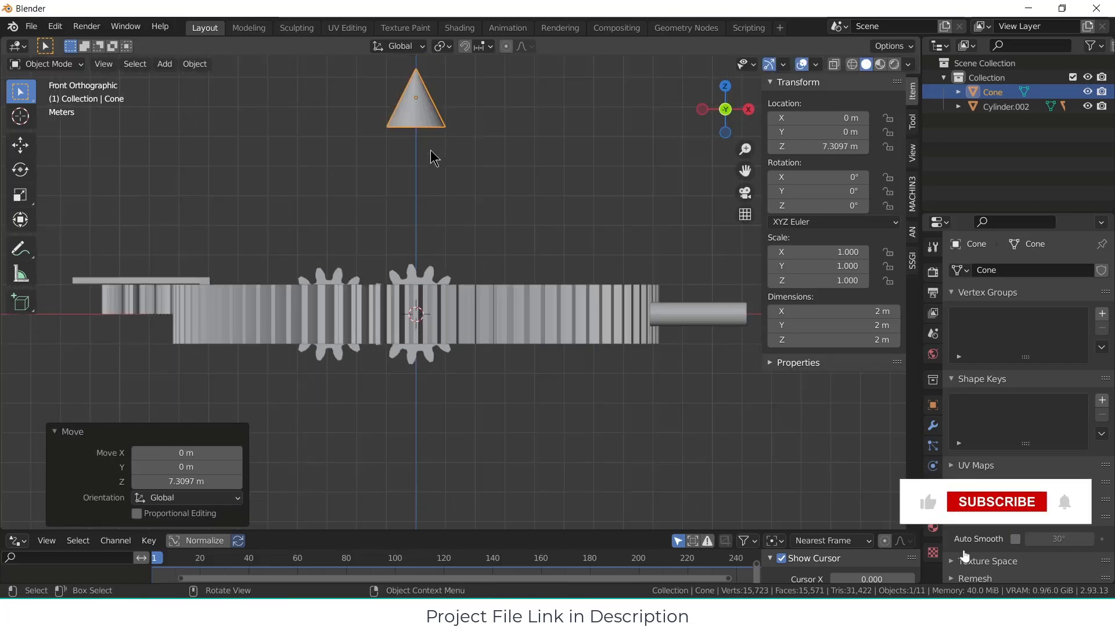
{"action": "key", "text": "Delete"}
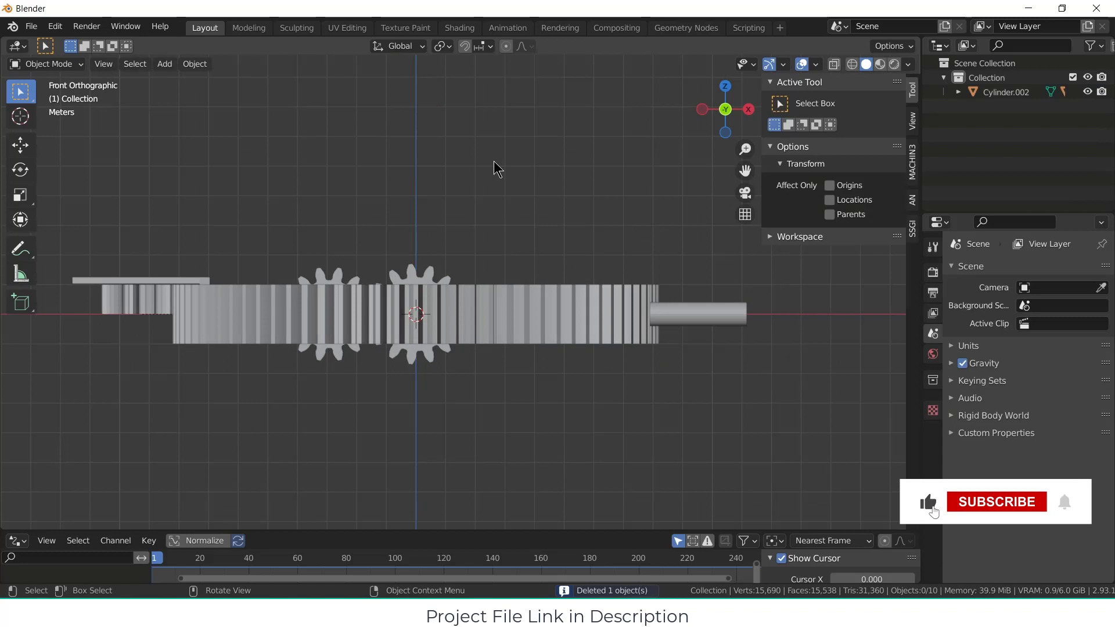
Step: Add a mesh cone at the world origin with its depth set to 1 m
{"action": "left_click", "coordinate": [165, 63]}
{"action": "mouse_move", "coordinate": [180, 85]}
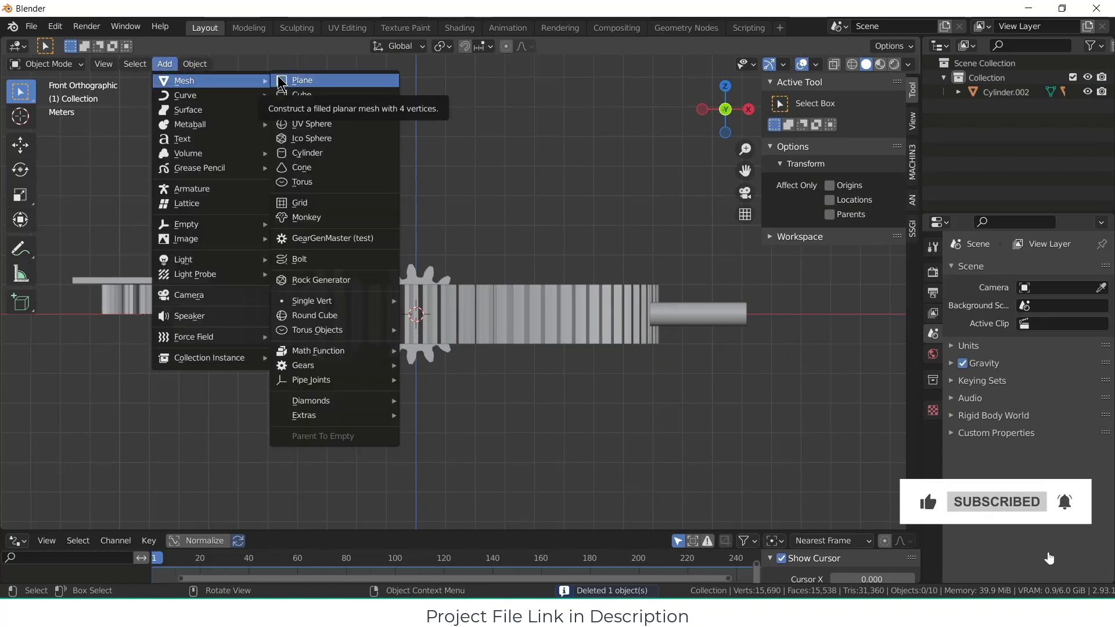
{"action": "left_click", "coordinate": [332, 173]}
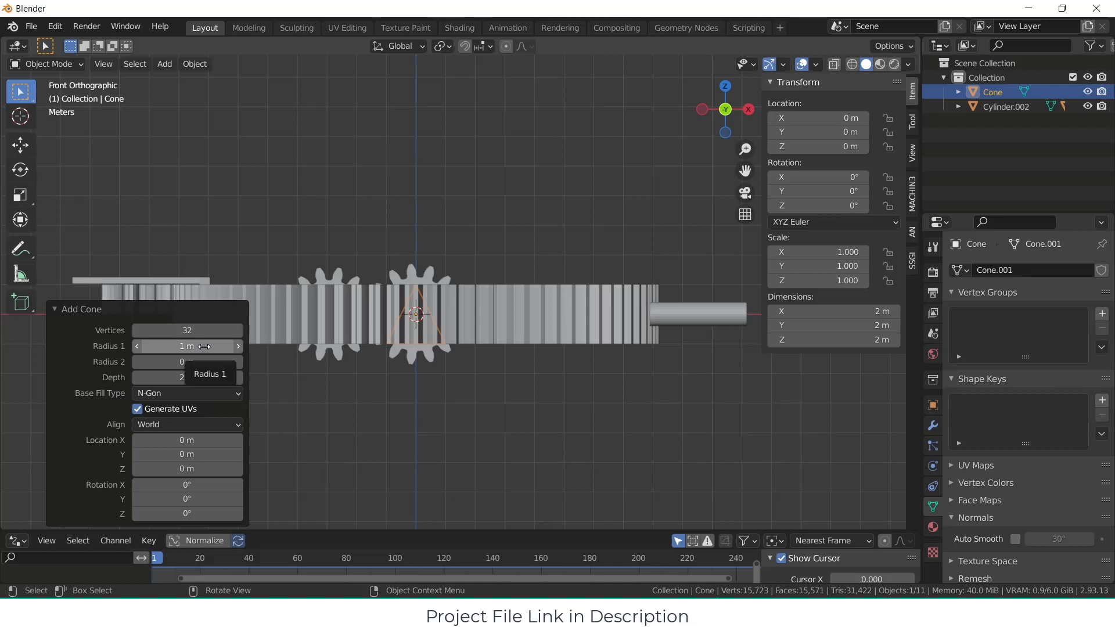
{"action": "left_click_drag", "start_coordinate": [197, 376], "coordinate": [148, 374]}
{"action": "left_click", "coordinate": [219, 373]}
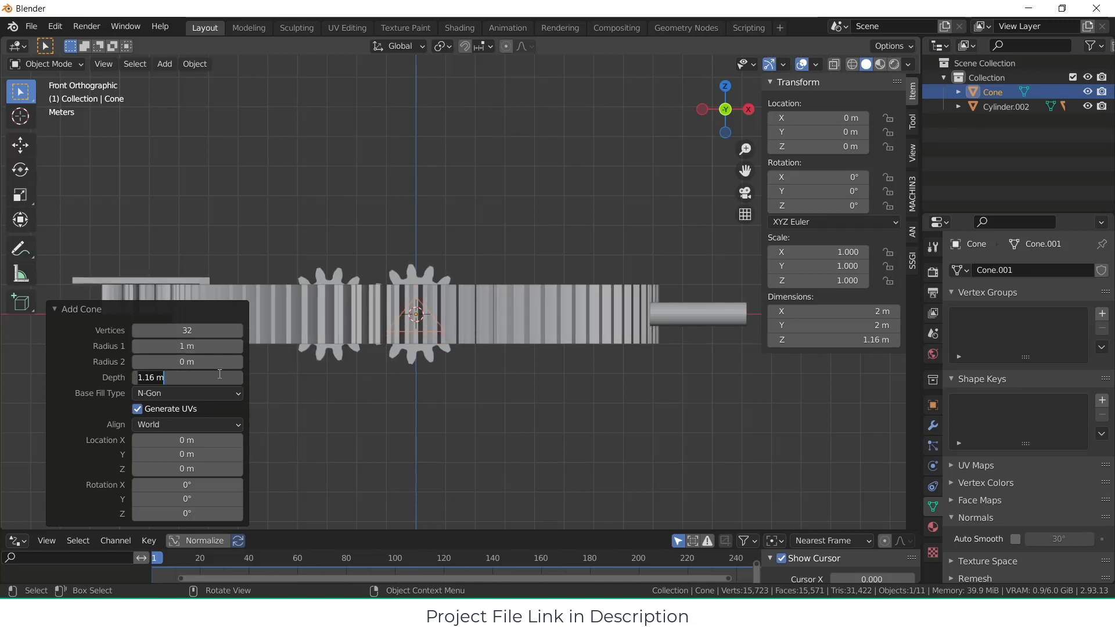
{"action": "type", "text": "1"}
{"action": "key", "text": "Return"}
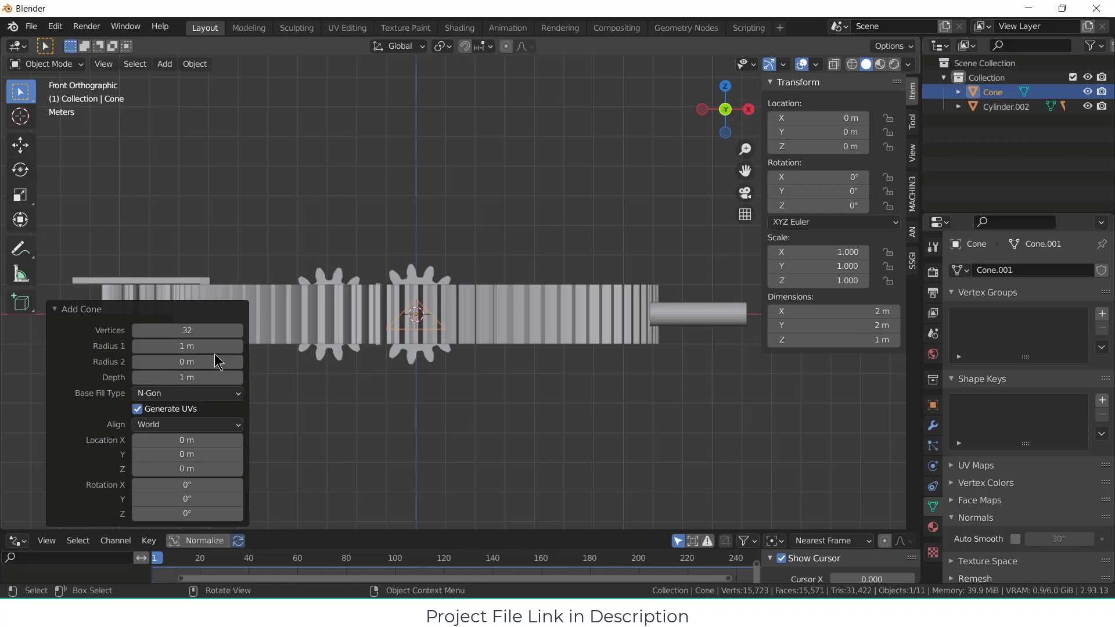
Step: Set the new cone's Radius 1 to 0.5 m and its vertex count to 4, making it a pyramid
{"action": "left_click", "coordinate": [212, 346]}
{"action": "type", "text": "0.62"}
{"action": "key", "text": "Return"}
{"action": "left_click", "coordinate": [216, 346]}
{"action": "type", "text": "0.5"}
{"action": "key", "text": "Return"}
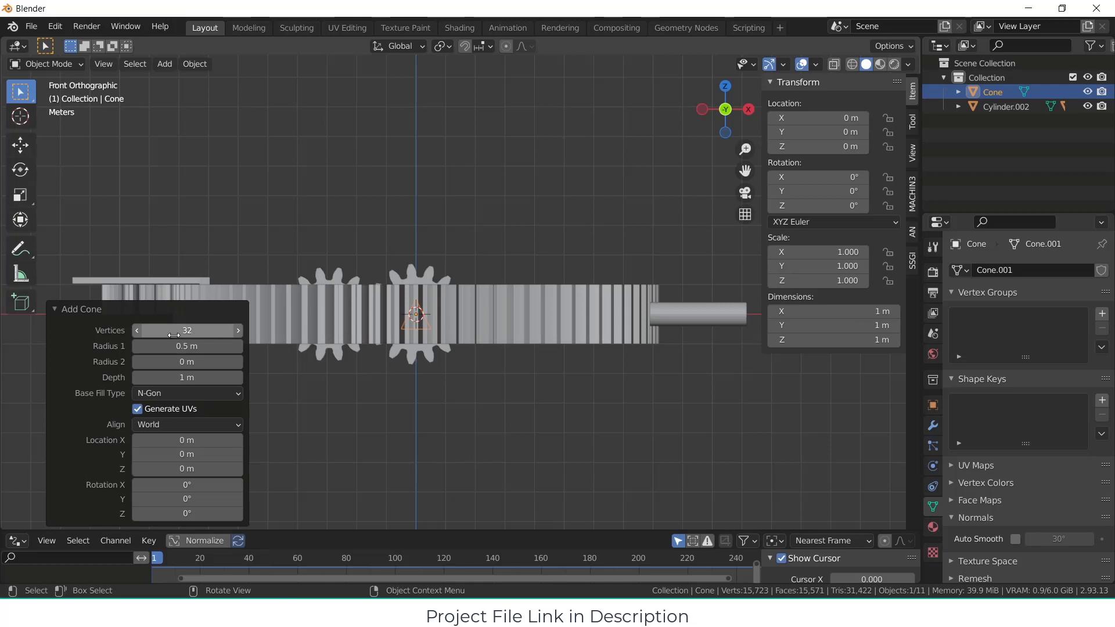
{"action": "left_click", "coordinate": [192, 330]}
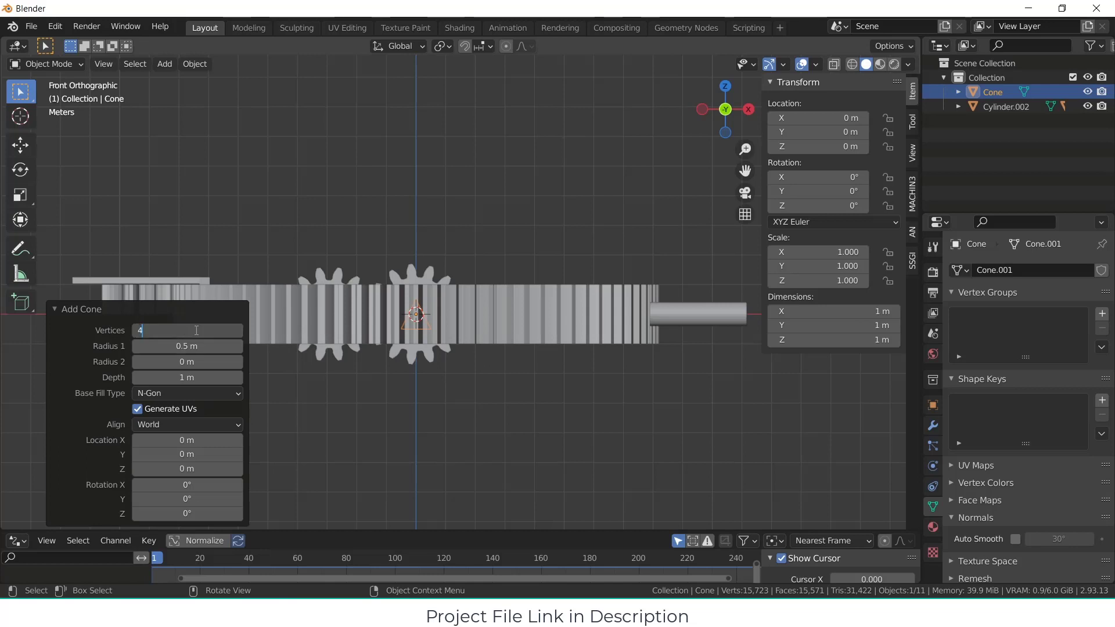
{"action": "type", "text": "4"}
{"action": "key", "text": "Return"}
Step: Move the pyramid 5 m up along the Z axis, above the gears
{"action": "key", "text": "g"}
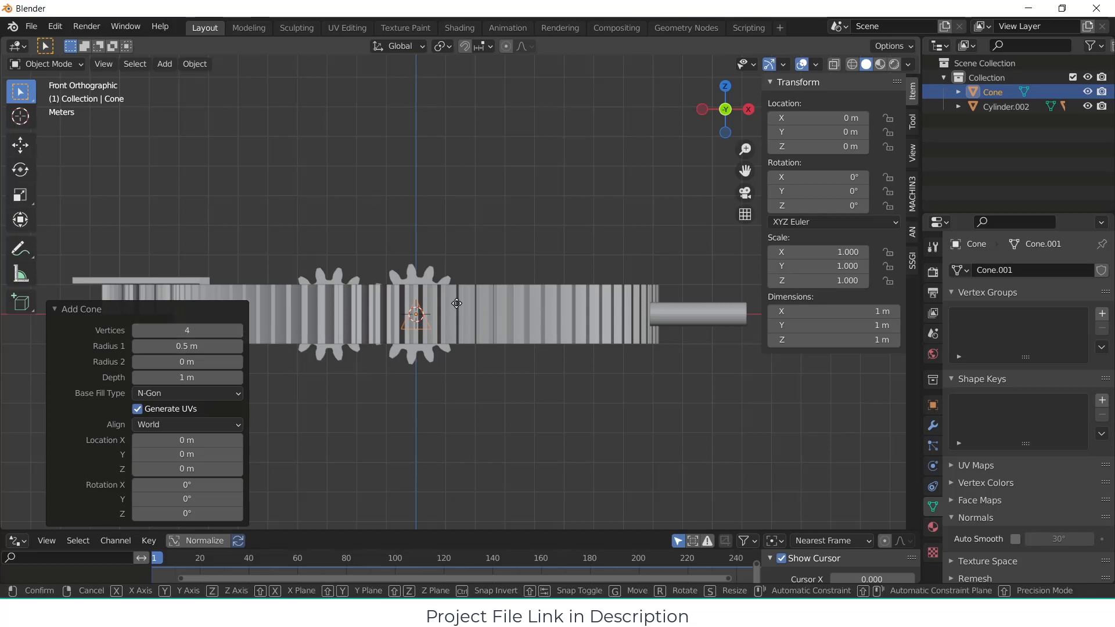
{"action": "key", "text": "z"}
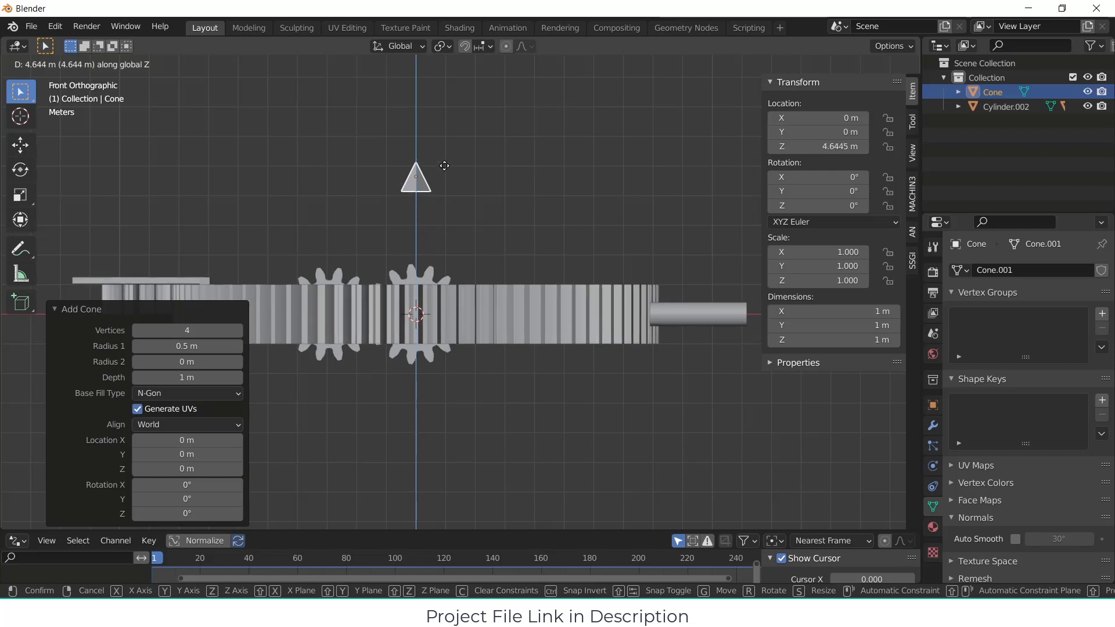
{"action": "left_click", "coordinate": [444, 166]}
Step: Snap the 3D cursor to the pyramid's base face in Edit Mode and return to Object Mode
{"action": "mouse_move", "coordinate": [444, 166]}
{"action": "middle_mouse_down"}
{"action": "mouse_move", "coordinate": [452, 238]}
{"action": "mouse_move", "coordinate": [458, 199]}
{"action": "mouse_move", "coordinate": [463, 212]}
{"action": "mouse_move", "coordinate": [399, 170]}
{"action": "mouse_move", "coordinate": [505, 228]}
{"action": "mouse_move", "coordinate": [448, 184]}
{"action": "middle_mouse_up"}
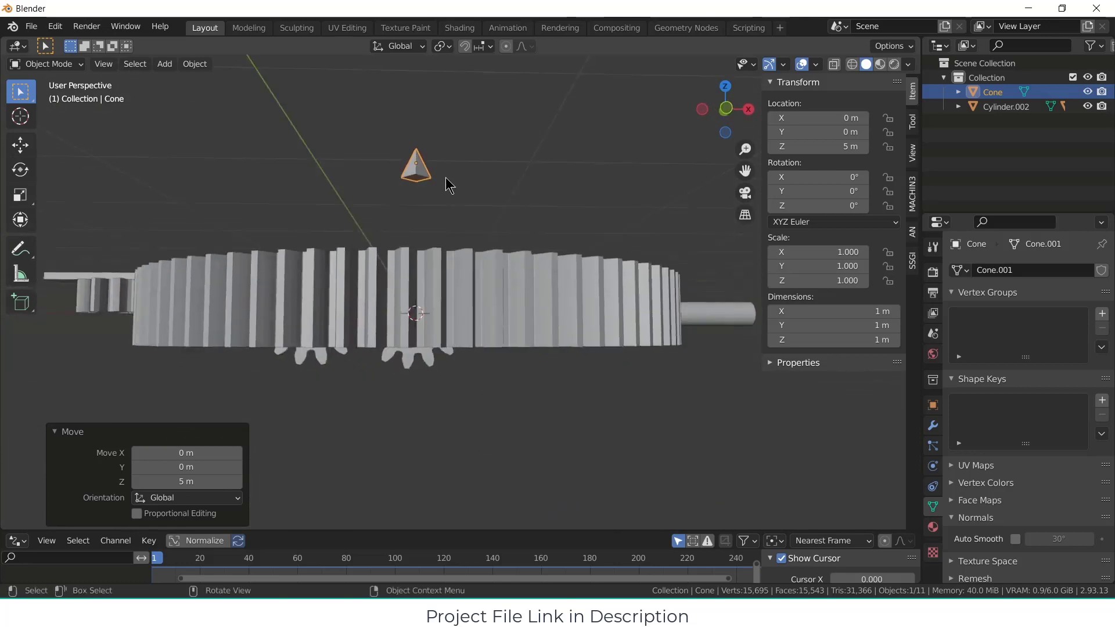
{"action": "scroll", "coordinate": [416, 183], "scroll_direction": "up", "scroll_amount": 4}
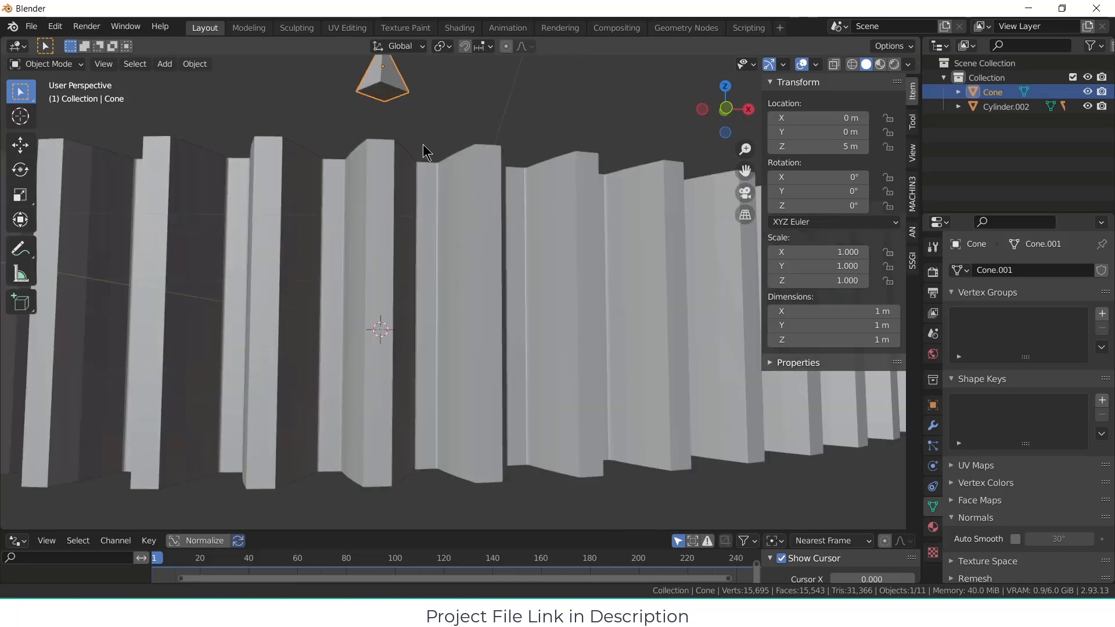
{"action": "scroll", "coordinate": [422, 144], "scroll_direction": "down", "scroll_amount": 5}
{"action": "key", "text": "Tab"}
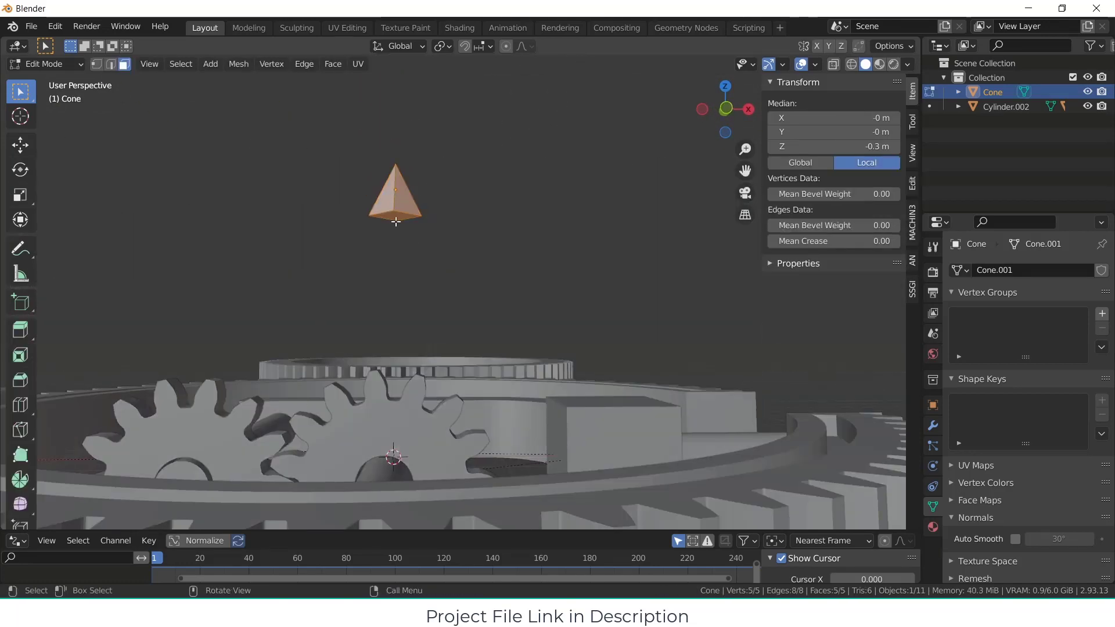
{"action": "key", "text": "alt+a"}
{"action": "left_click", "coordinate": [397, 214]}
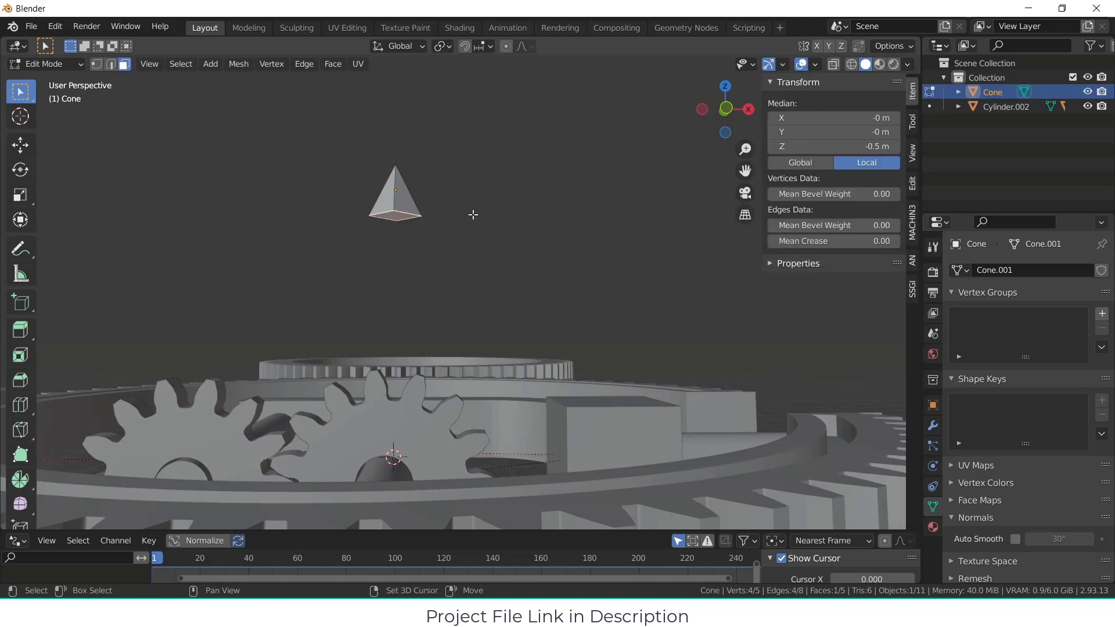
{"action": "key", "text": "shift+s"}
{"action": "left_click", "coordinate": [473, 297]}
{"action": "key", "text": "Tab"}
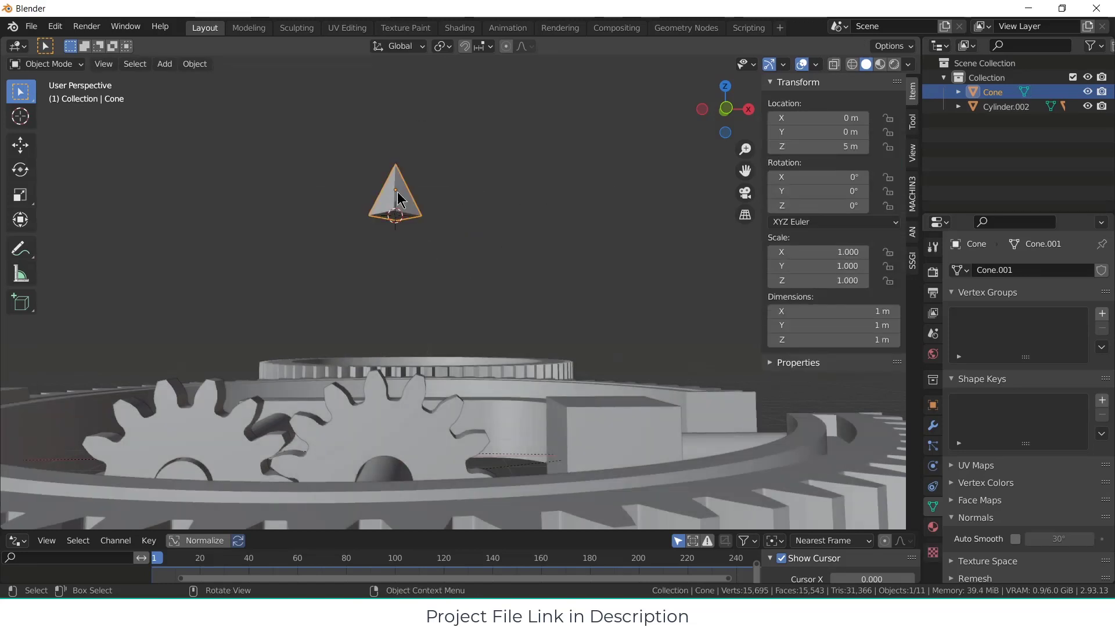
Step: Set the pyramid's origin to the 3D cursor at the centre of its base
{"action": "left_click", "coordinate": [173, 66]}
{"action": "mouse_move", "coordinate": [199, 64]}
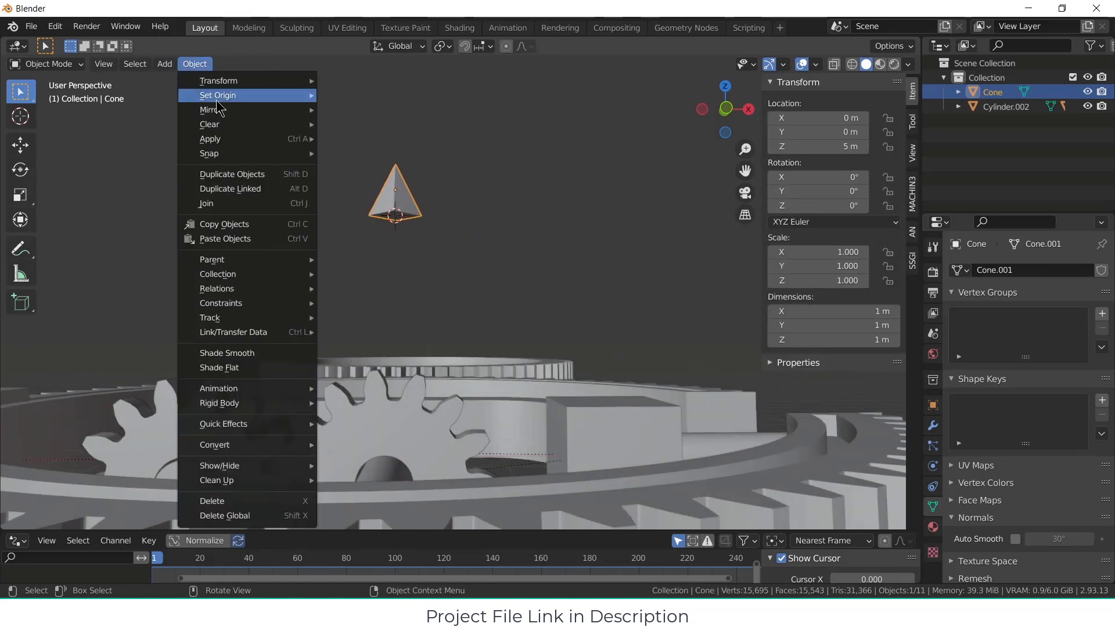
{"action": "mouse_move", "coordinate": [253, 96]}
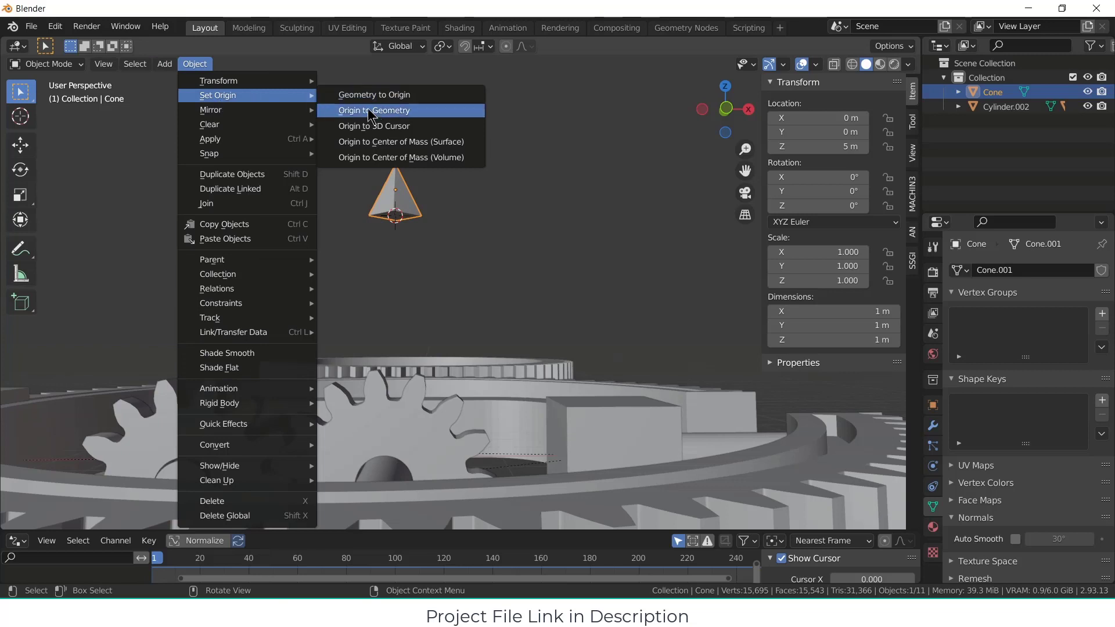
{"action": "left_click", "coordinate": [390, 127]}
Step: Set the pyramid's Z location to 5 m
{"action": "key", "text": "KP_1"}
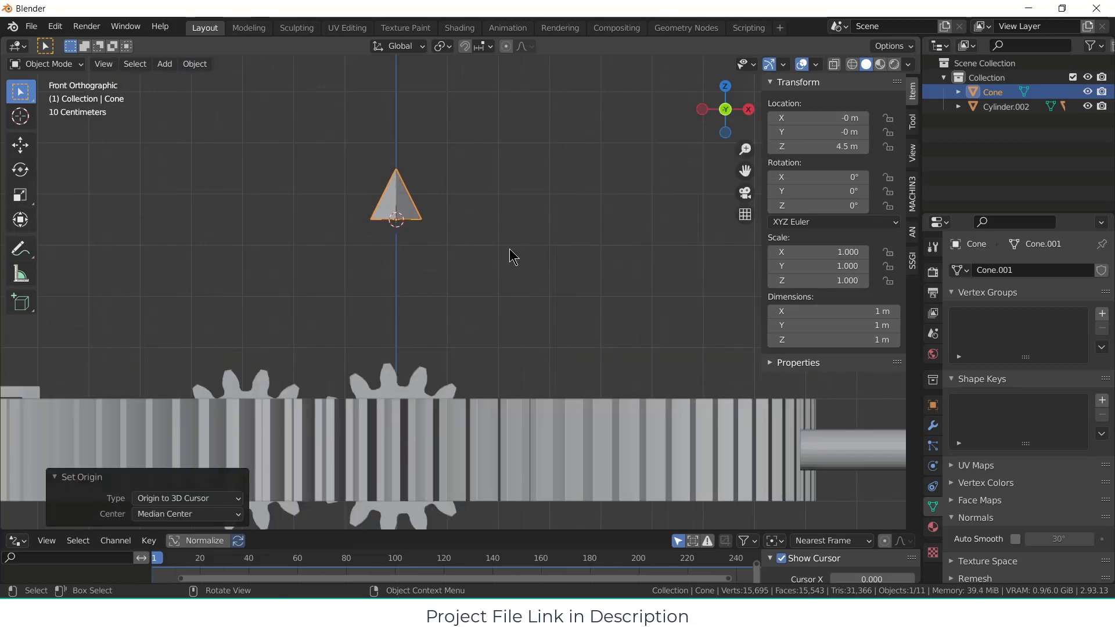
{"action": "key", "text": "Tab"}
{"action": "key", "text": "a"}
{"action": "key", "text": "Tab"}
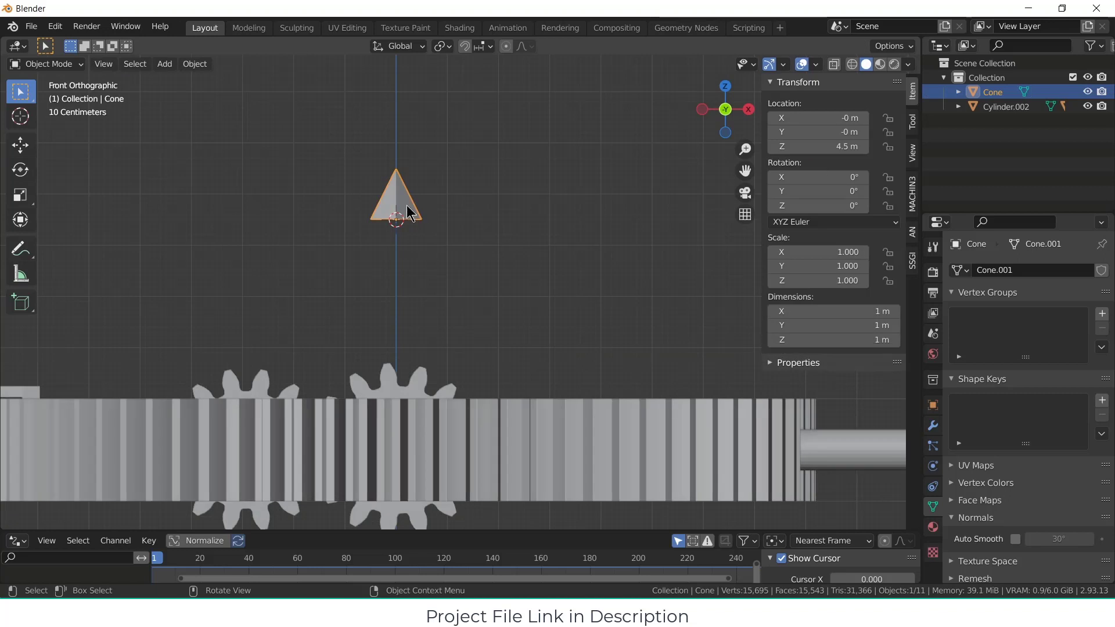
{"action": "left_click", "coordinate": [853, 147]}
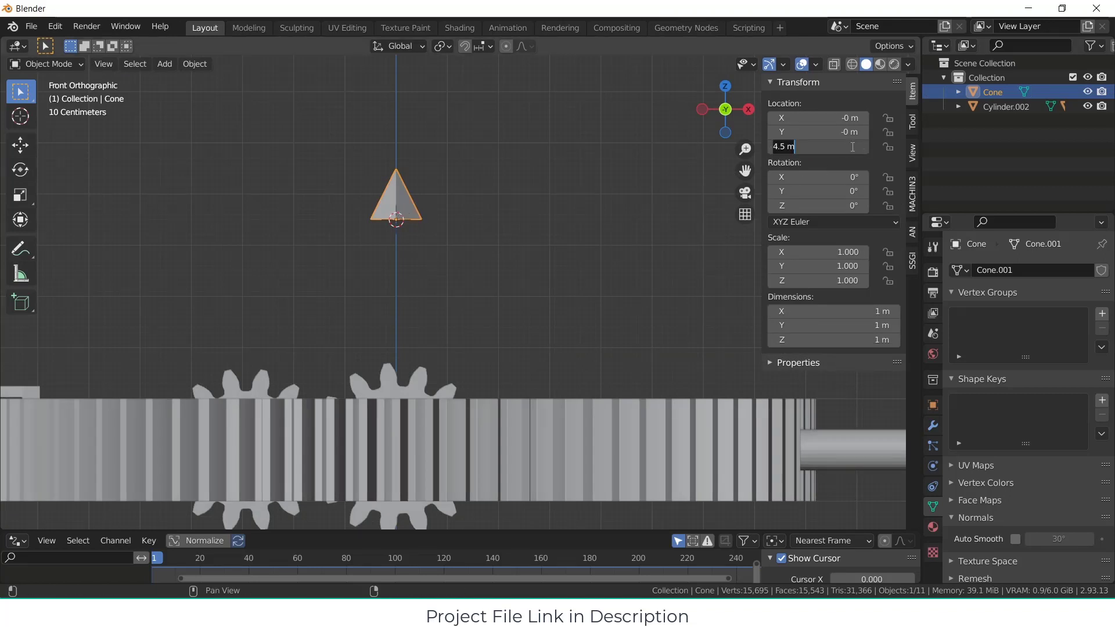
{"action": "type", "text": "5"}
{"action": "key", "text": "Return"}
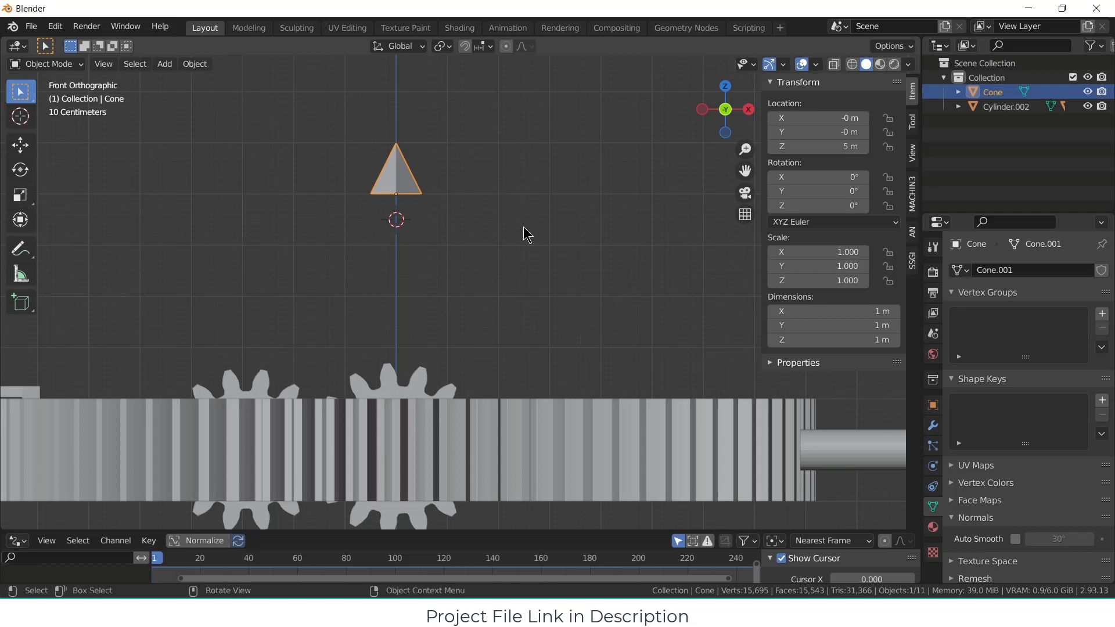
{"action": "scroll", "coordinate": [526, 236], "scroll_direction": "down", "scroll_amount": 2}
{"action": "middle_click_drag", "start_coordinate": [520, 234], "coordinate": [517, 287]}
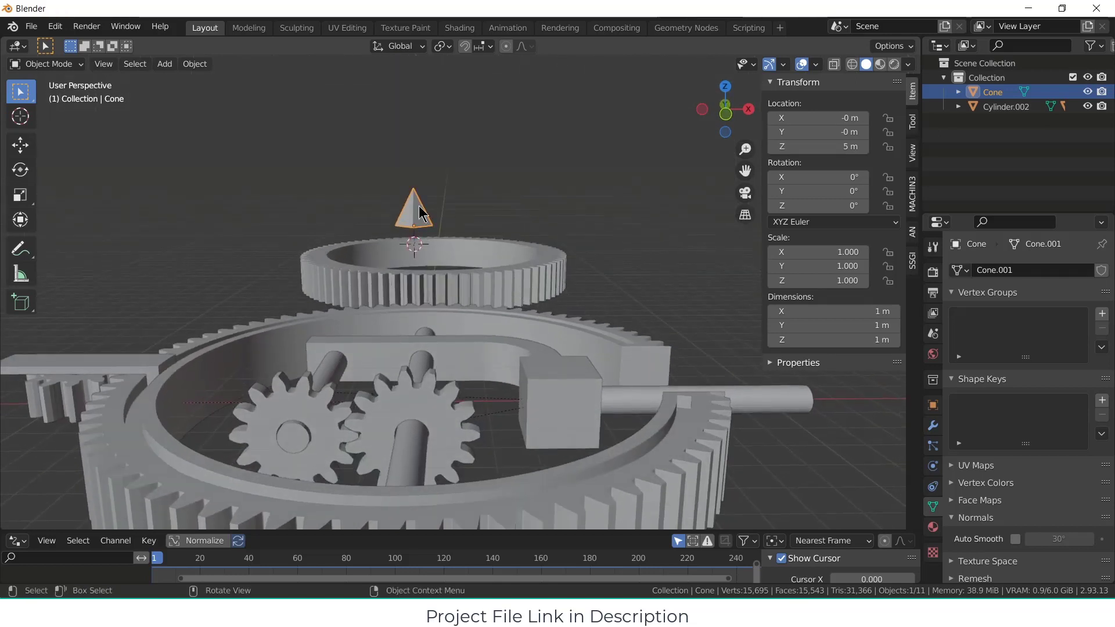
Step: Lower the pyramid by setting its Z location to 3 m
{"action": "key", "text": "KP_1"}
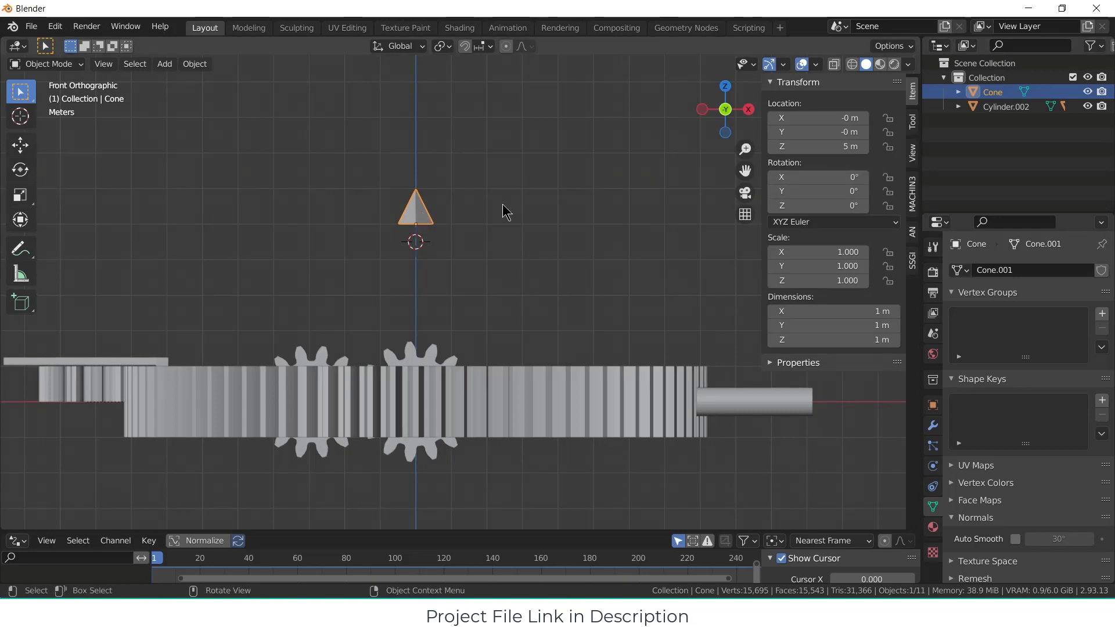
{"action": "double_click", "coordinate": [844, 147]}
{"action": "key", "text": "Return"}
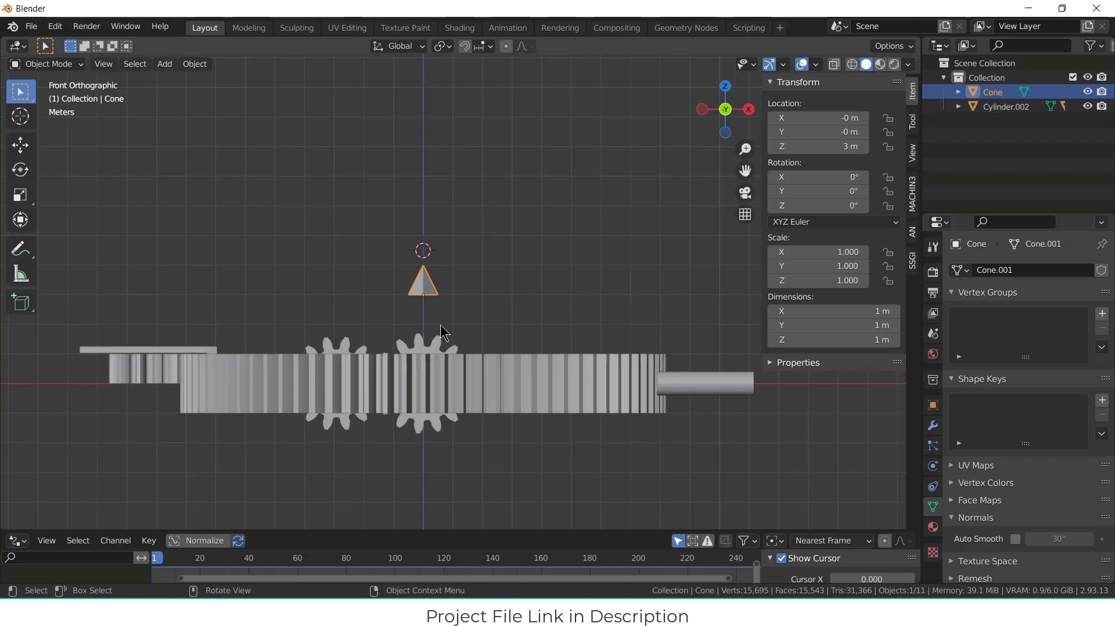
{"action": "middle_click_drag", "start_coordinate": [455, 306], "coordinate": [170, 385]}
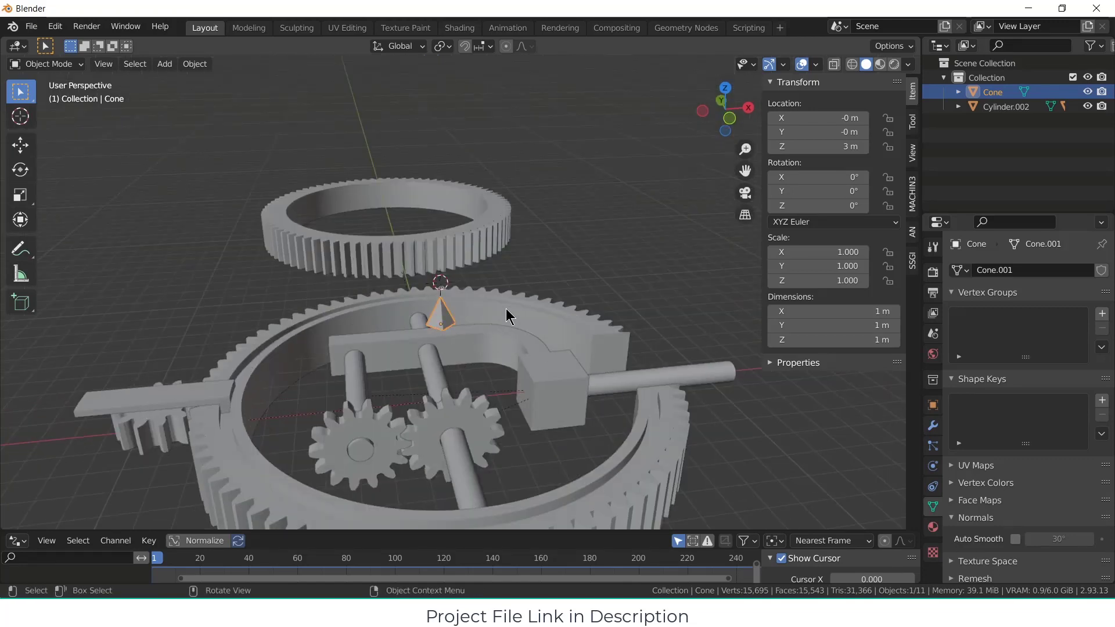
Step: Add seven evenly spaced loop cuts across the length of the gear_guider plate in Edit Mode
{"action": "key", "text": "KP_1"}
{"action": "middle_click_drag", "start_coordinate": [212, 364], "coordinate": [468, 372]}
{"action": "left_click", "coordinate": [403, 373]}
{"action": "key", "text": "Tab"}
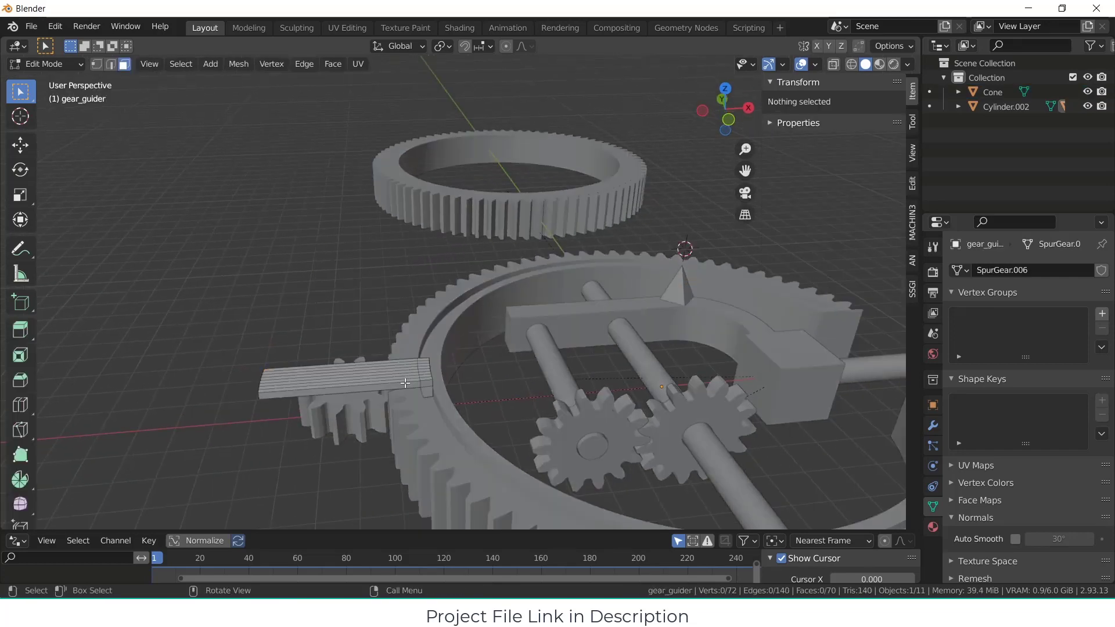
{"action": "key", "text": "a"}
{"action": "key", "text": "ctrl+r"}
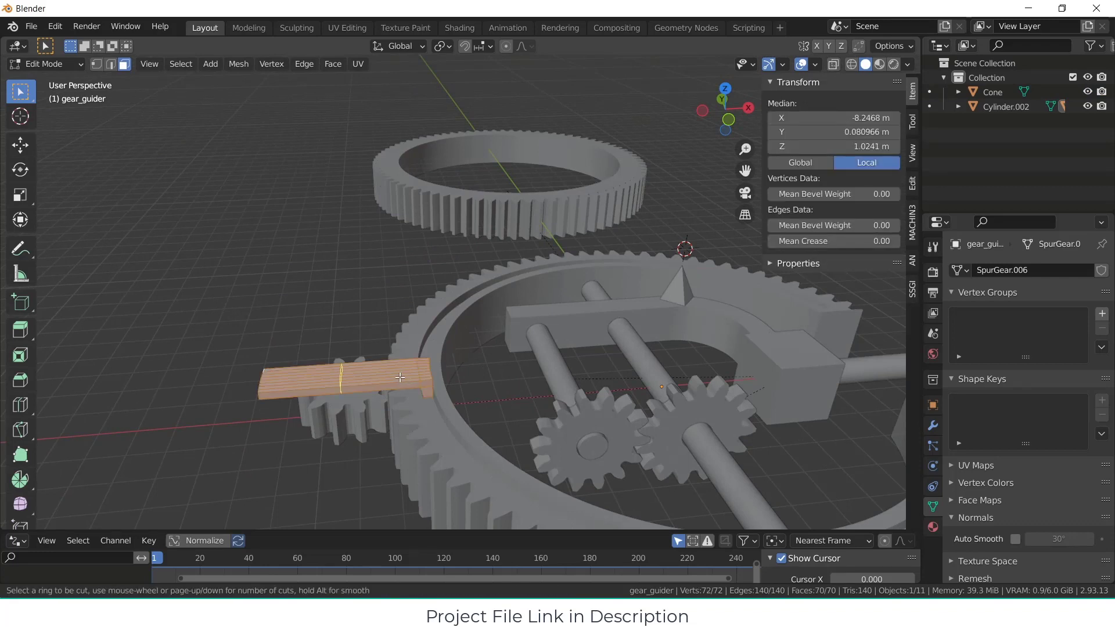
{"action": "scroll", "coordinate": [400, 376], "scroll_direction": "up", "scroll_amount": 3}
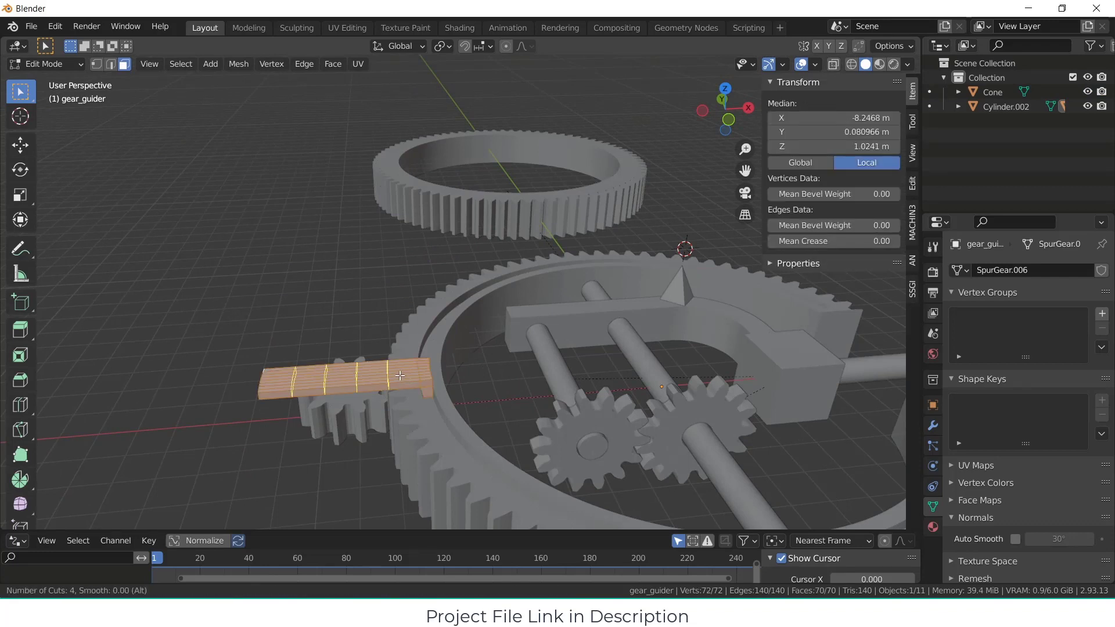
{"action": "scroll", "coordinate": [400, 376], "scroll_direction": "up", "scroll_amount": 3}
{"action": "left_click", "coordinate": [400, 376]}
{"action": "right_click", "coordinate": [400, 375]}
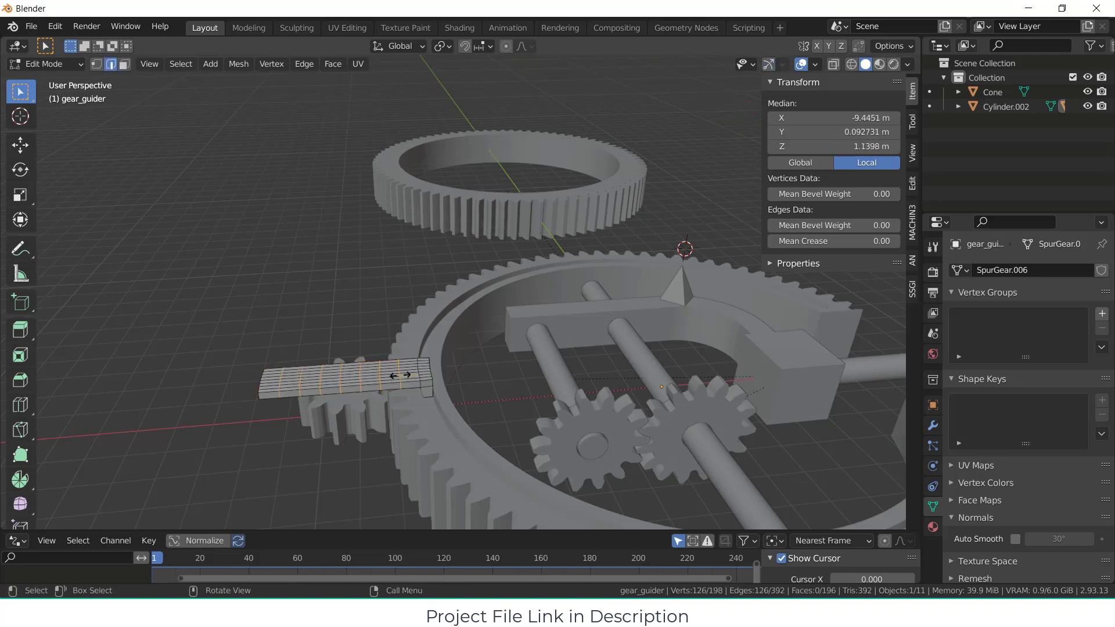
{"action": "left_click", "coordinate": [361, 308]}
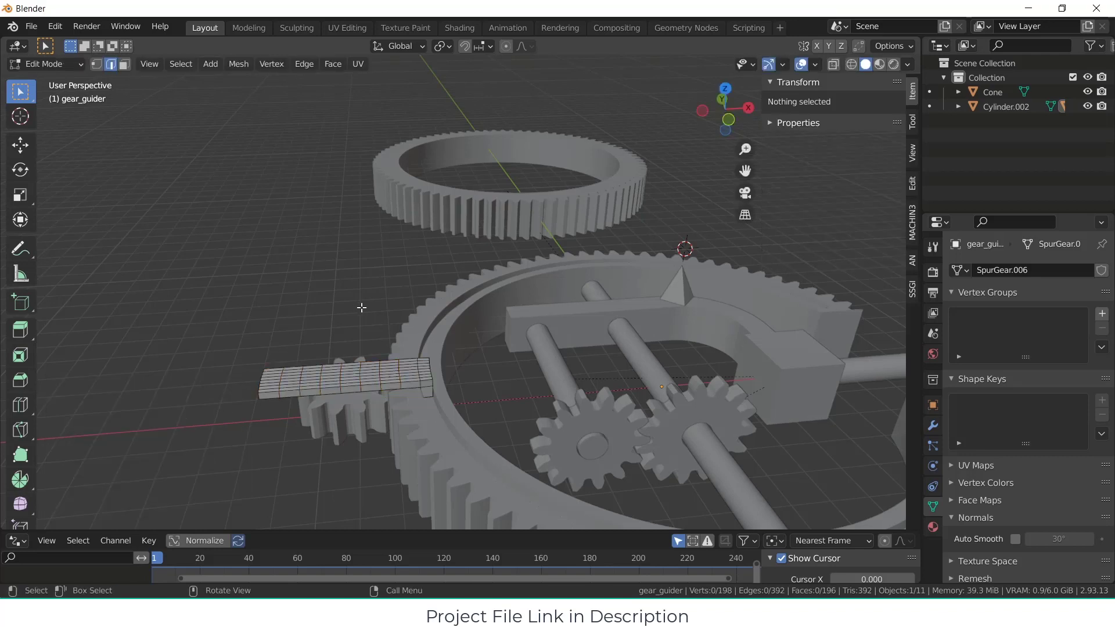
Step: Straighten the third edge loop from the gear_guider plate's inner end by scaling it flat along X
{"action": "key", "text": "KP_7"}
{"action": "scroll", "coordinate": [371, 328], "scroll_direction": "up", "scroll_amount": 5}
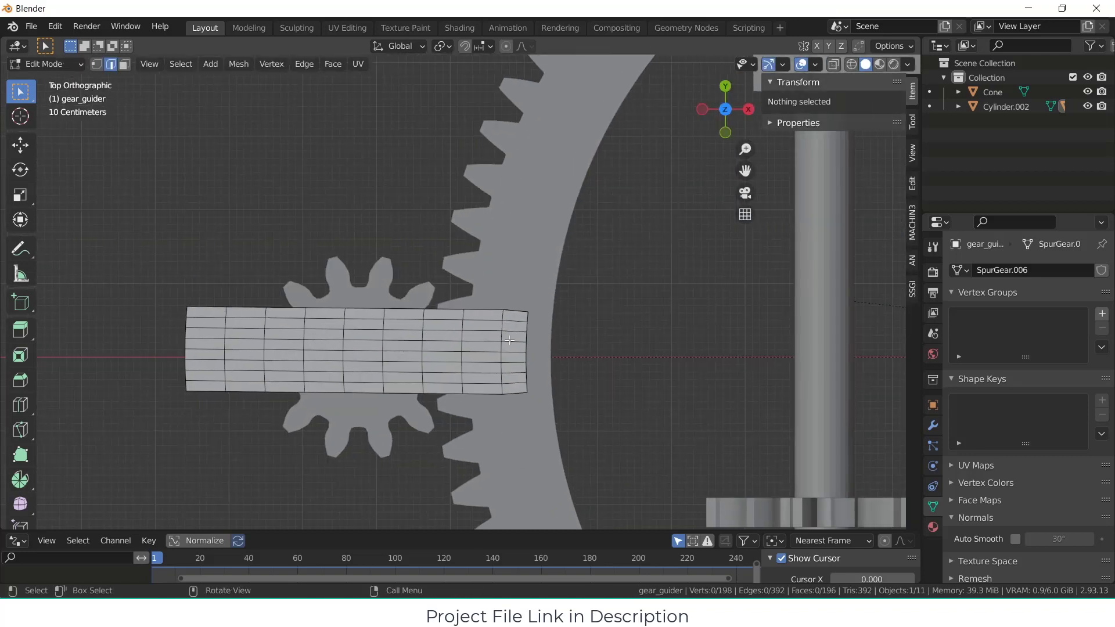
{"action": "left_click", "coordinate": [442, 336], "text": "alt"}
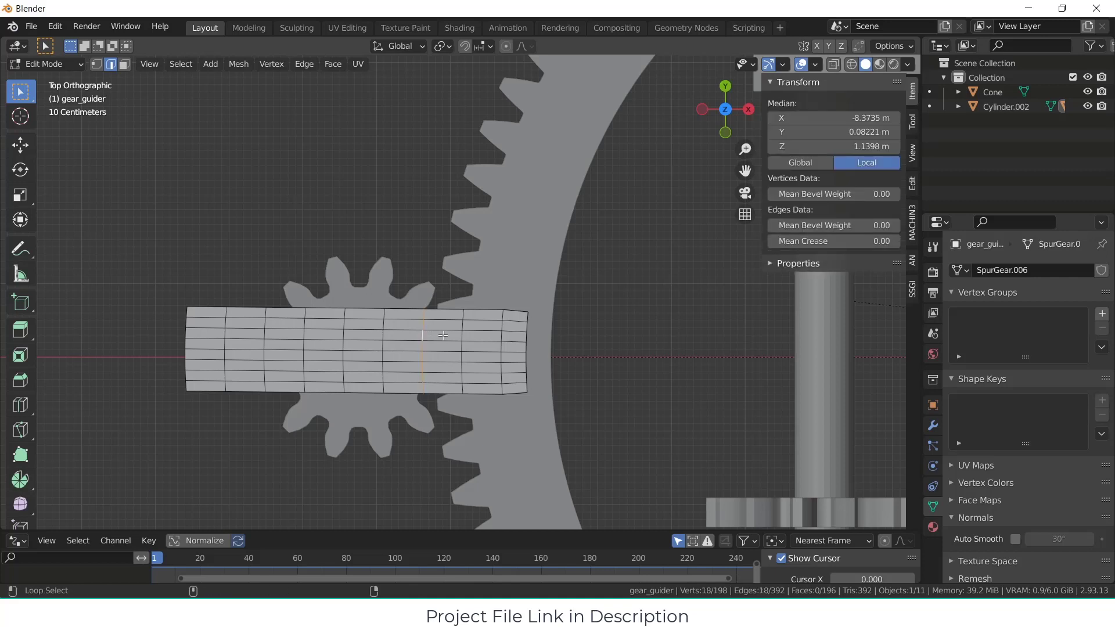
{"action": "left_click", "coordinate": [462, 336], "text": "alt+shift"}
{"action": "left_click", "coordinate": [611, 366]}
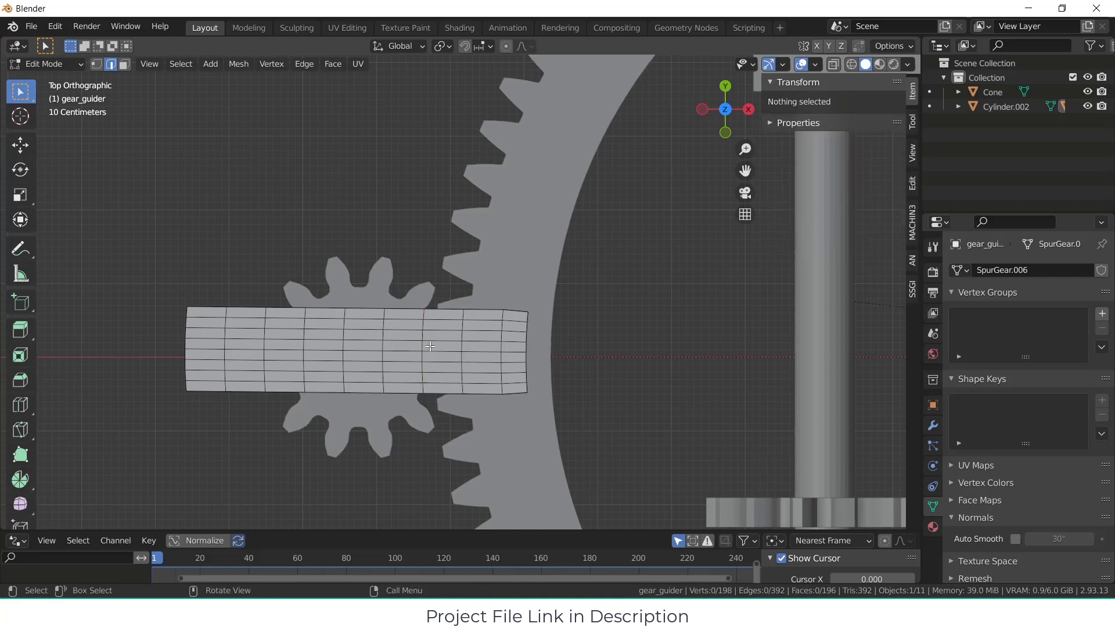
{"action": "left_click", "coordinate": [426, 342], "text": "alt"}
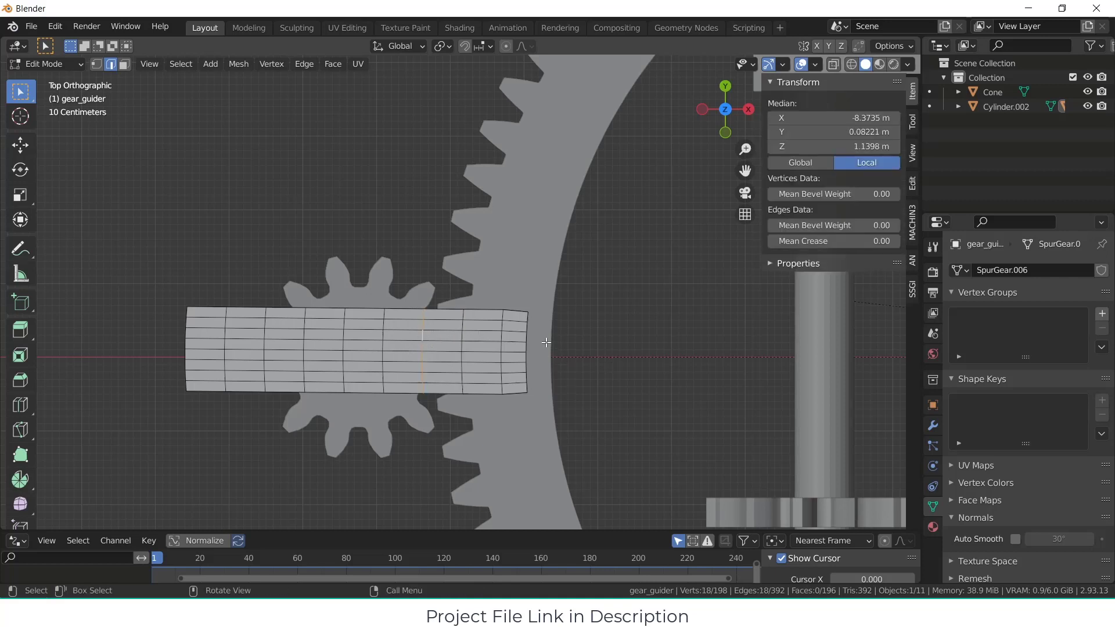
{"action": "key", "text": "s"}
{"action": "key", "text": "x"}
{"action": "left_click", "coordinate": [595, 347]}
{"action": "left_click", "coordinate": [624, 341]}
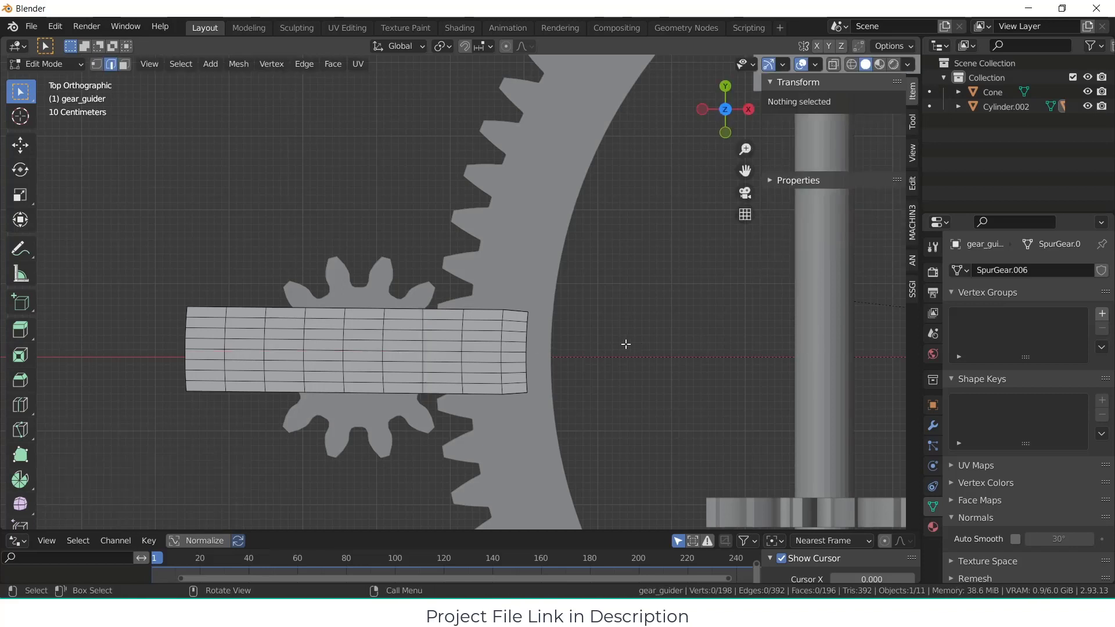
Step: Straighten the second edge loop from the plate's inner end by scaling it to 0 along X
{"action": "left_click", "coordinate": [462, 337], "text": "alt"}
{"action": "key", "text": "s"}
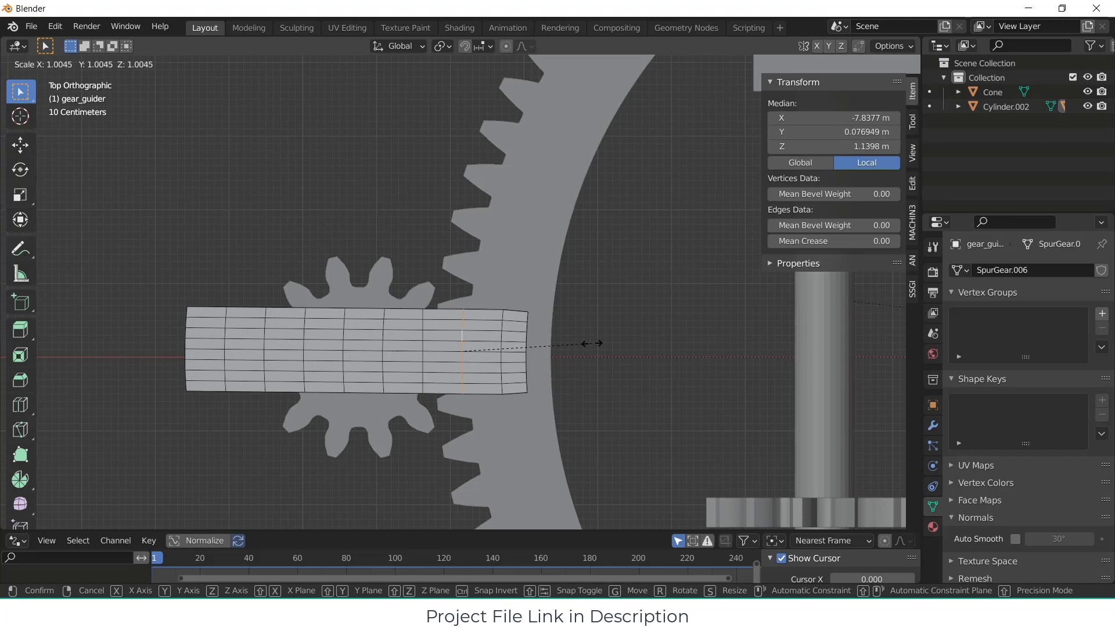
{"action": "key", "text": "x"}
{"action": "key", "text": "0"}
{"action": "left_click", "coordinate": [592, 343]}
{"action": "middle_click_drag", "start_coordinate": [609, 364], "coordinate": [619, 371]}
{"action": "left_click", "coordinate": [593, 372]}
Step: Extrude the strip of top faces between the two straightened loops upward by about 1.27 m to form a post
{"action": "key", "text": "3"}
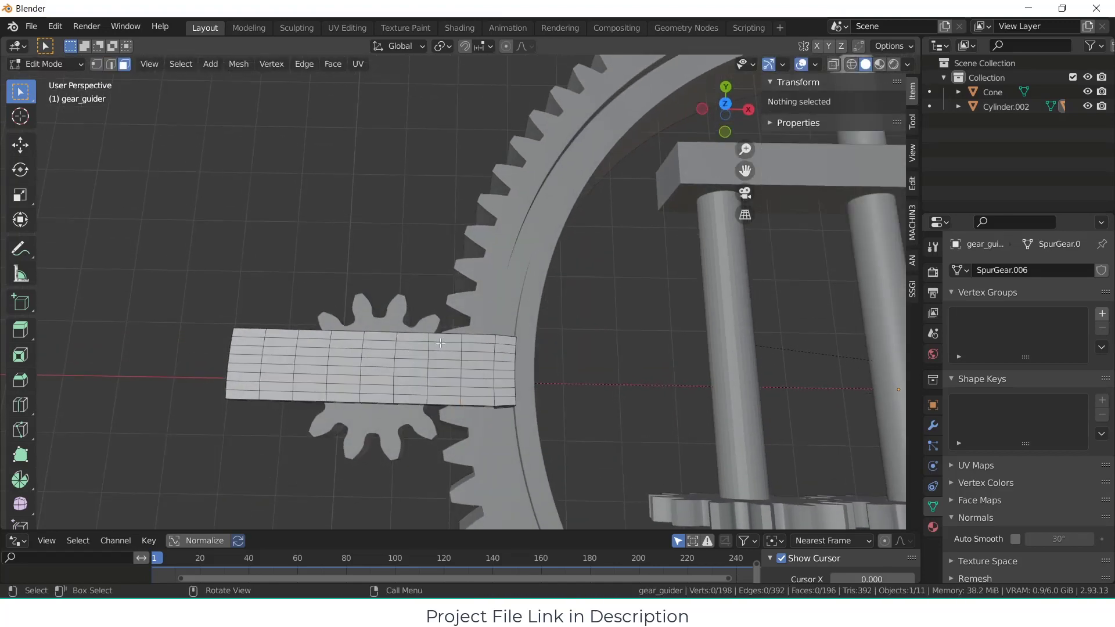
{"action": "left_click", "coordinate": [452, 377], "text": "alt"}
{"action": "scroll", "coordinate": [508, 359], "scroll_direction": "down", "scroll_amount": 3}
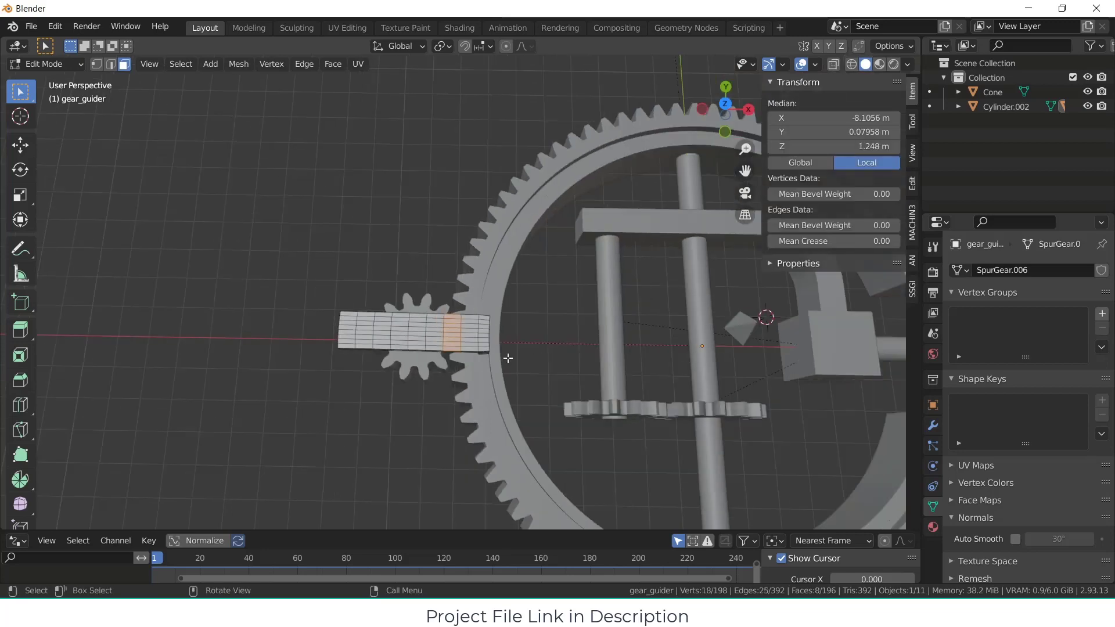
{"action": "middle_click_drag", "start_coordinate": [508, 358], "coordinate": [543, 299]}
{"action": "key", "text": "KP_1"}
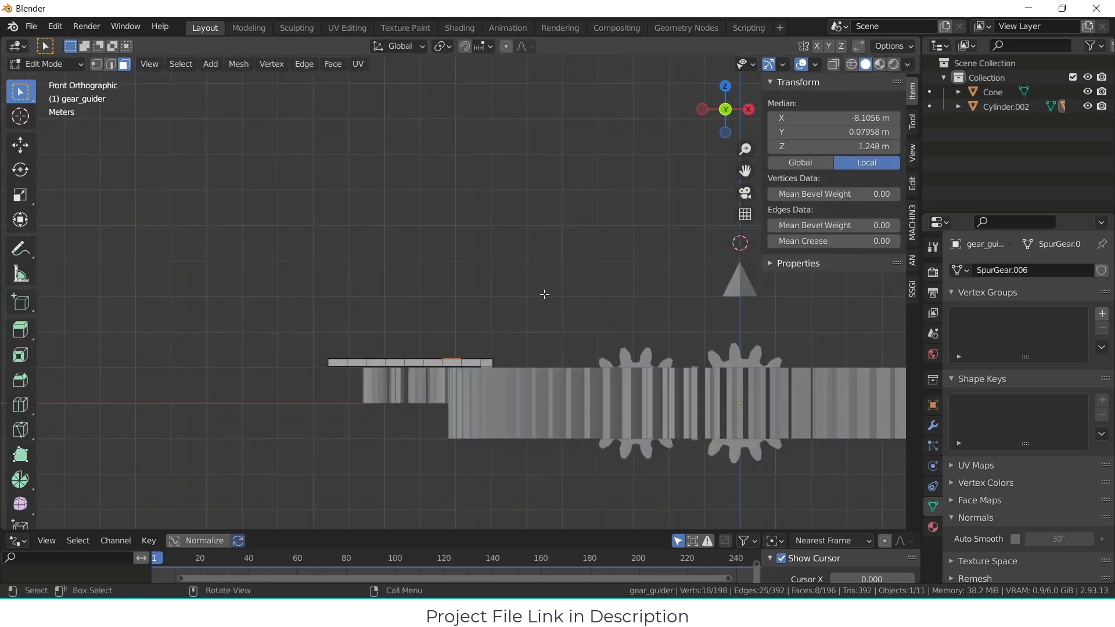
{"action": "key", "text": "e"}
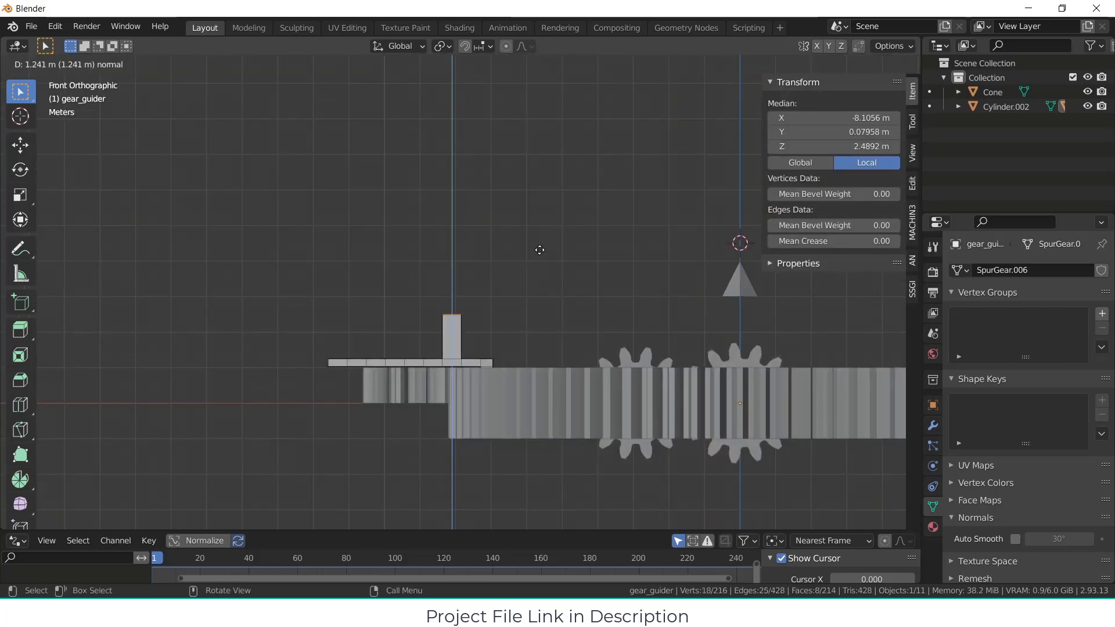
{"action": "left_click", "coordinate": [539, 250]}
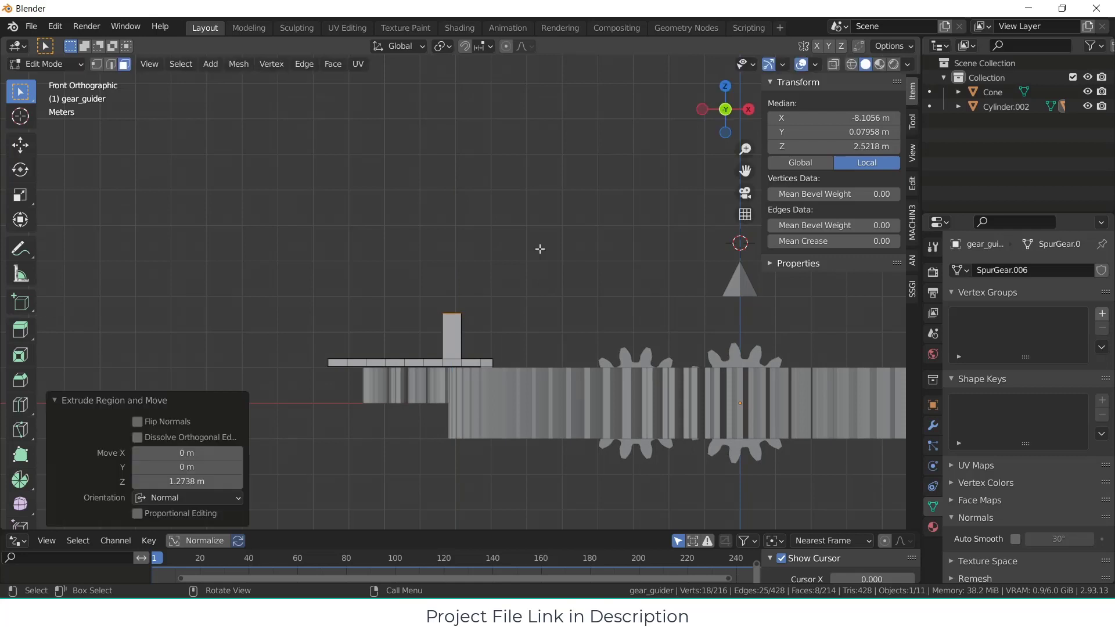
Step: Place the 3D cursor above and well beyond the plate's outer end, at about X -17.9 m, Y 2.27 m, Z 9.29 m
{"action": "left_click", "coordinate": [20, 480]}
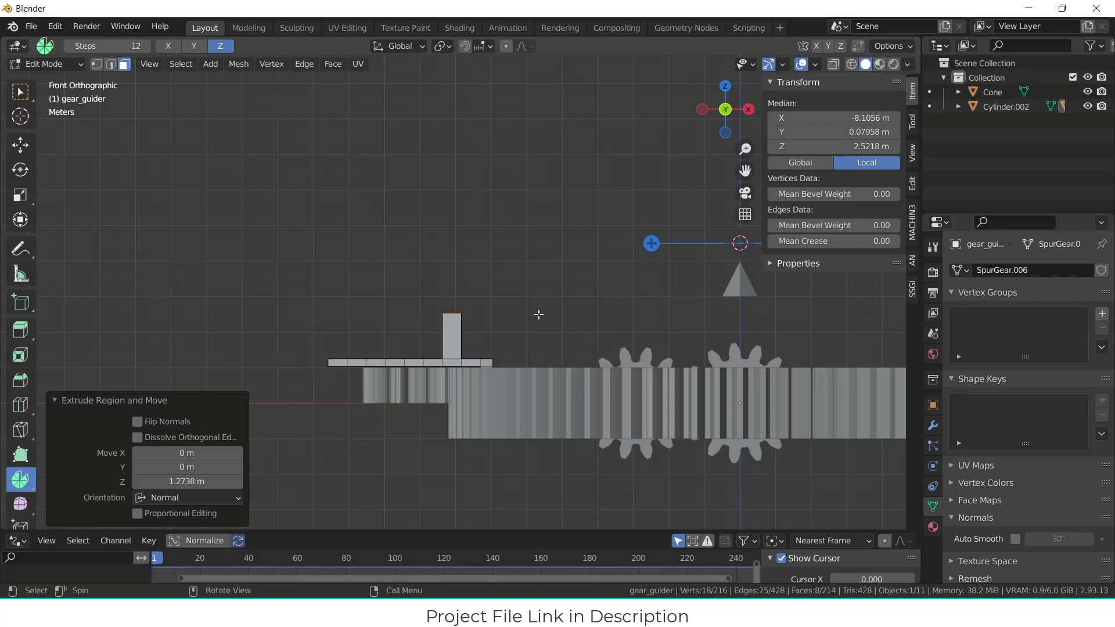
{"action": "scroll", "coordinate": [642, 269], "scroll_direction": "down", "scroll_amount": 2}
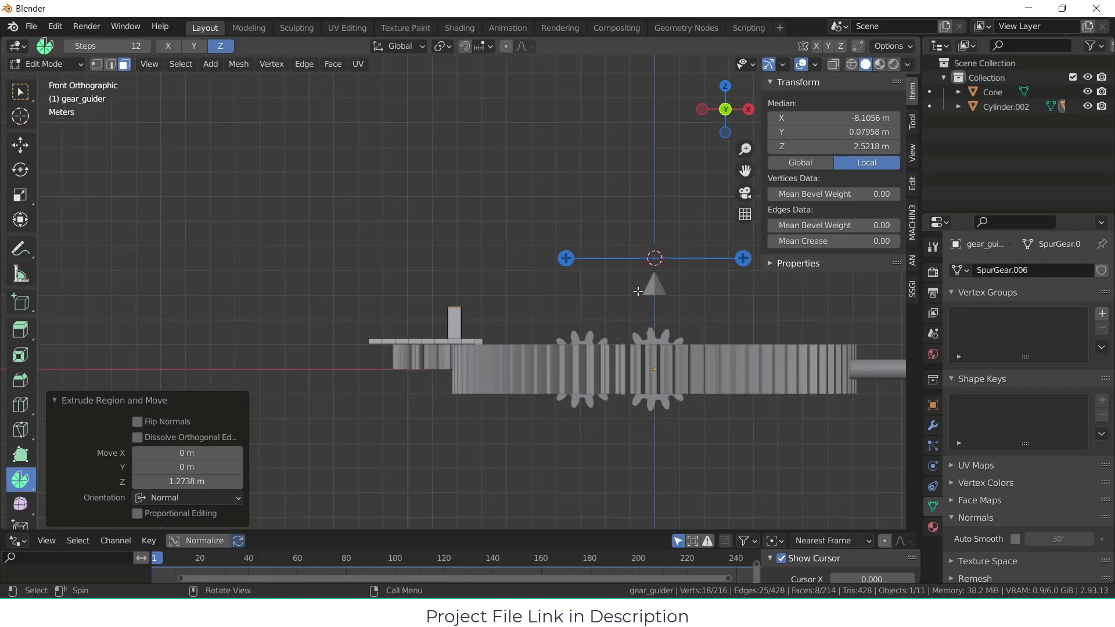
{"action": "scroll", "coordinate": [645, 256], "scroll_direction": "down", "scroll_amount": 2}
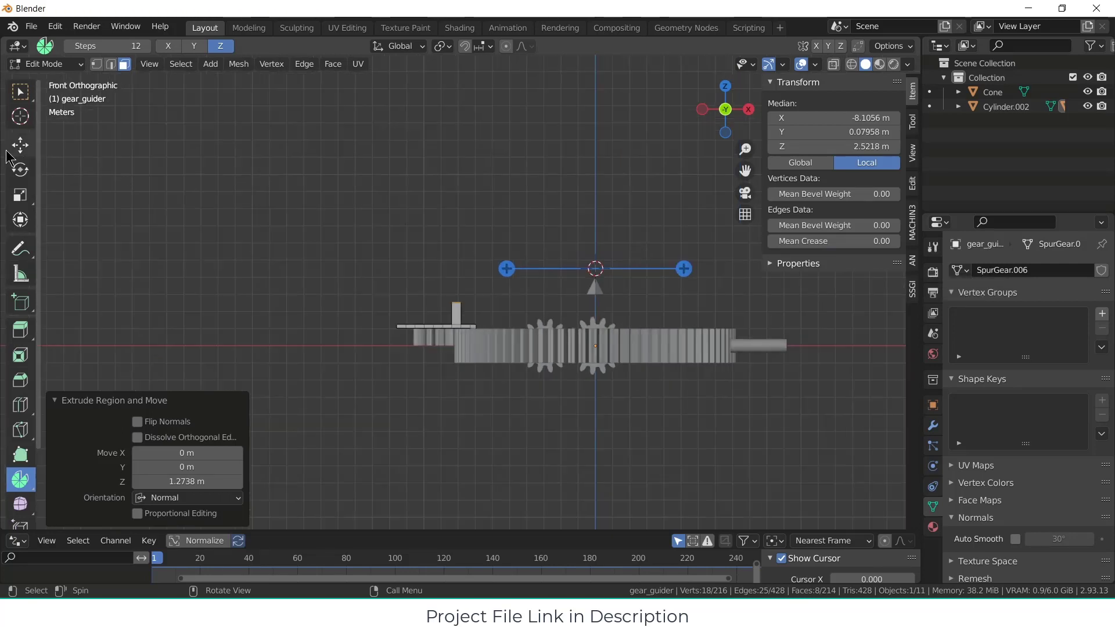
{"action": "left_click", "coordinate": [19, 117]}
{"action": "middle_click_drag", "start_coordinate": [523, 278], "coordinate": [311, 201]}
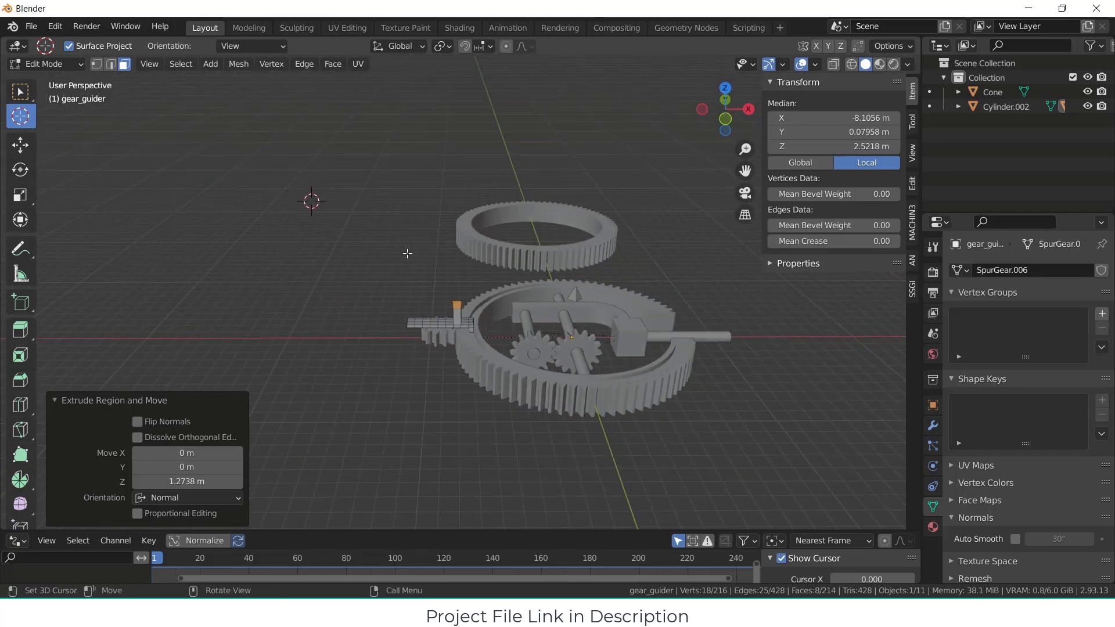
{"action": "left_click", "coordinate": [20, 92]}
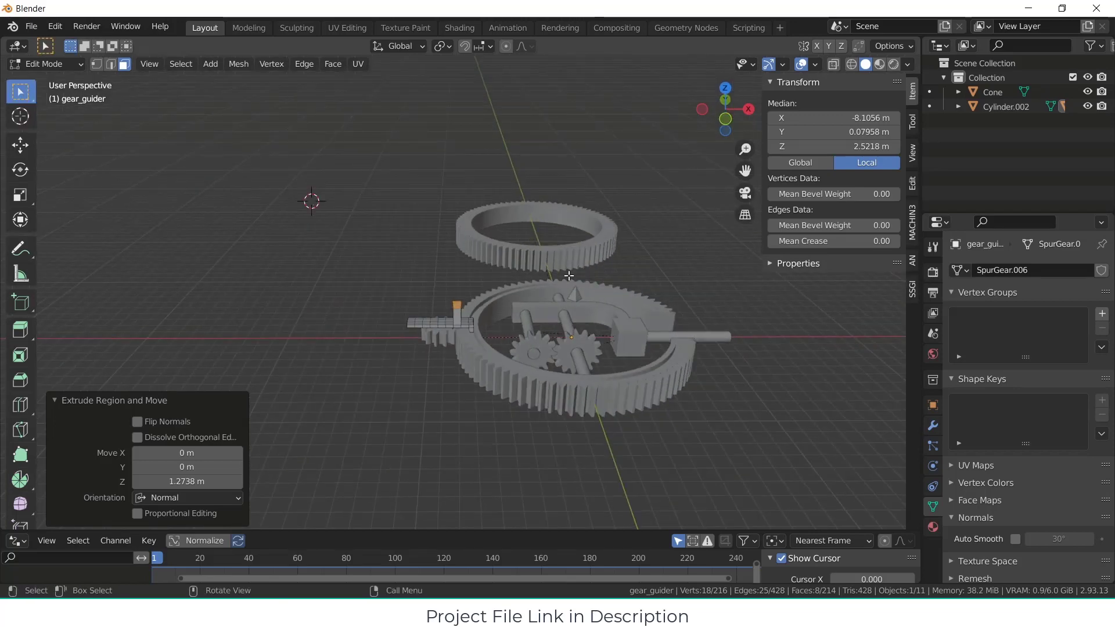
Step: Activate the Spin tool and select the row of faces on top of the extruded post
{"action": "key", "text": "KP_1"}
{"action": "scroll", "coordinate": [465, 343], "scroll_direction": "up", "scroll_amount": 3}
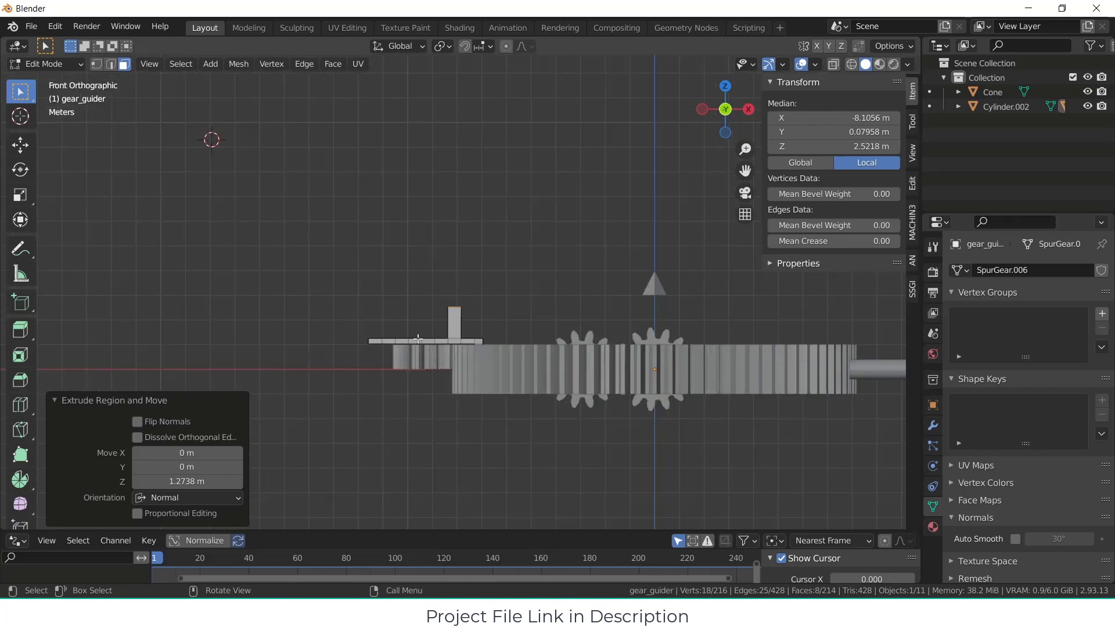
{"action": "left_click", "coordinate": [212, 347]}
{"action": "left_click", "coordinate": [20, 481]}
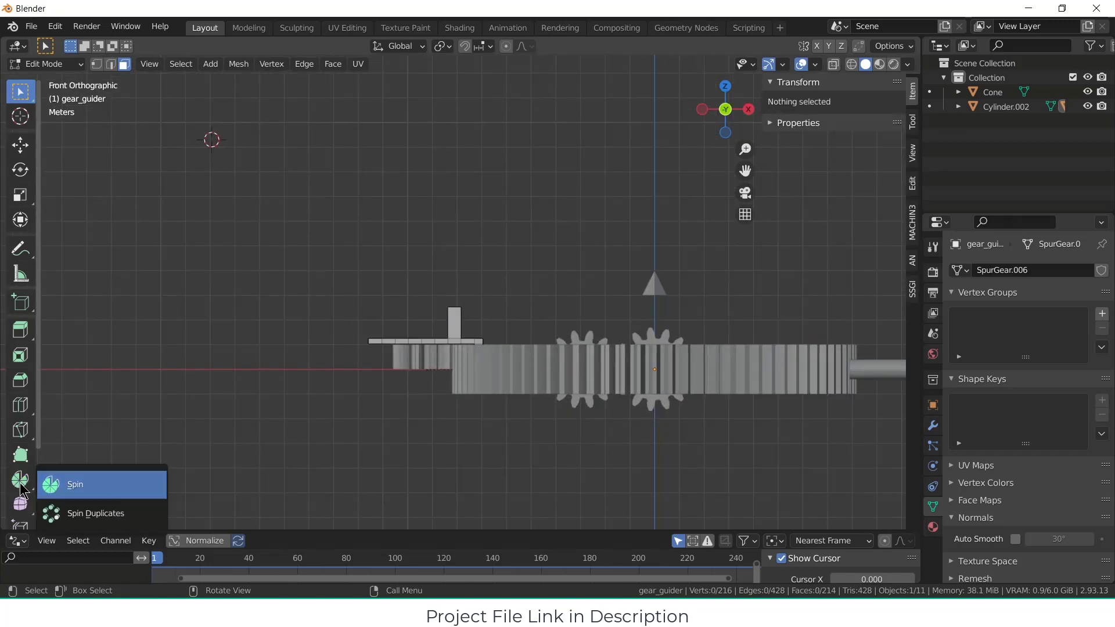
{"action": "left_click", "coordinate": [49, 493]}
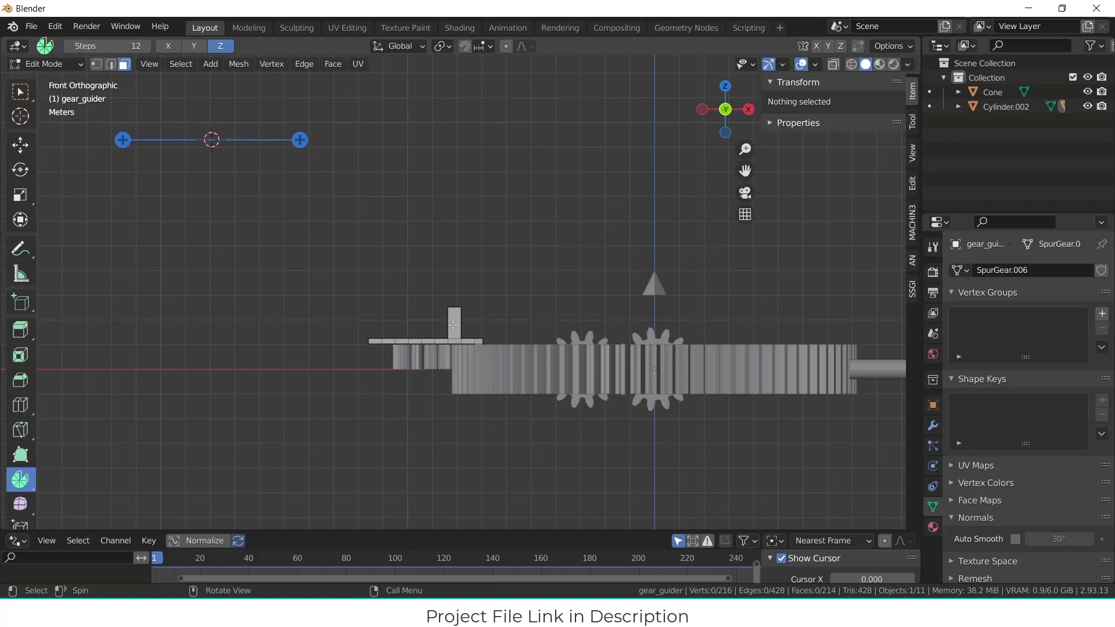
{"action": "middle_click_drag", "start_coordinate": [431, 280], "coordinate": [464, 305]}
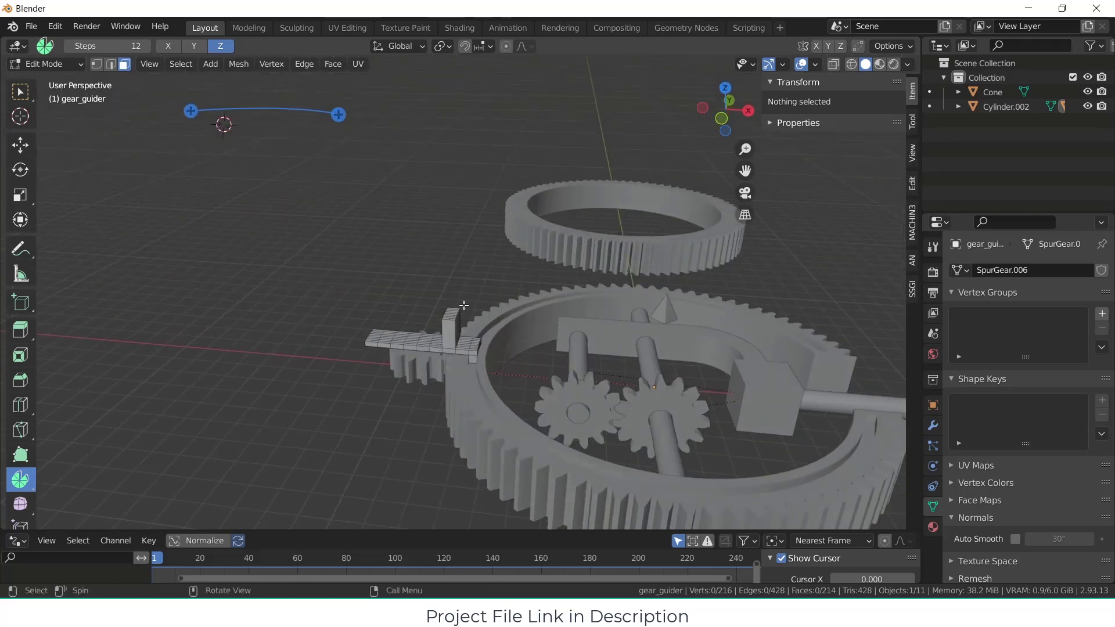
{"action": "key", "text": "KP_7"}
{"action": "scroll", "coordinate": [454, 320], "scroll_direction": "up", "scroll_amount": 1}
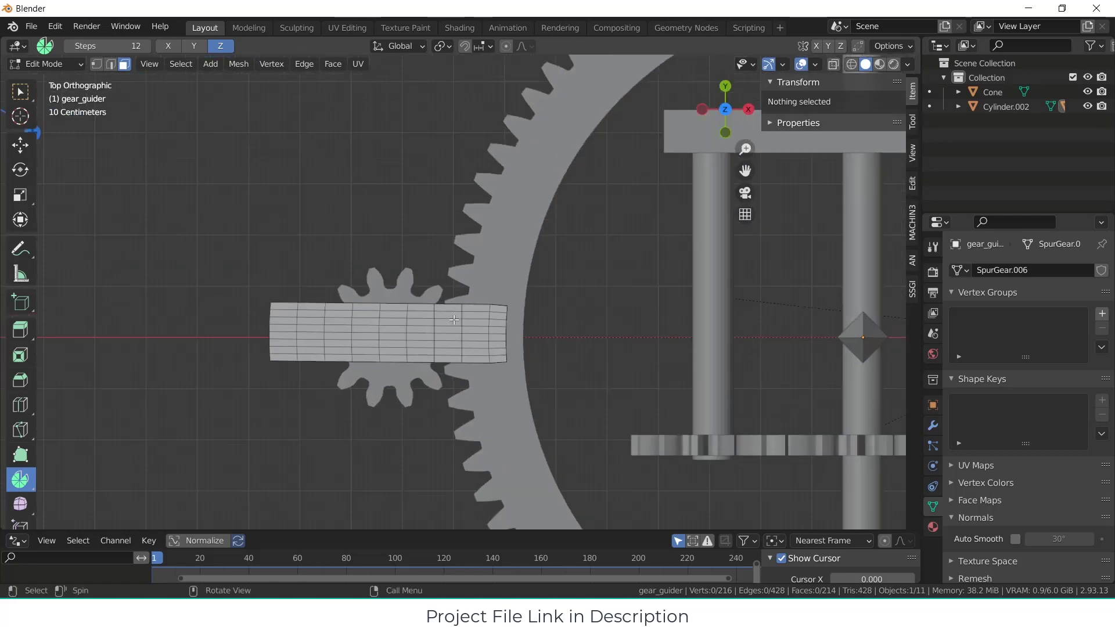
{"action": "middle_click_drag", "start_coordinate": [491, 331], "coordinate": [453, 319]}
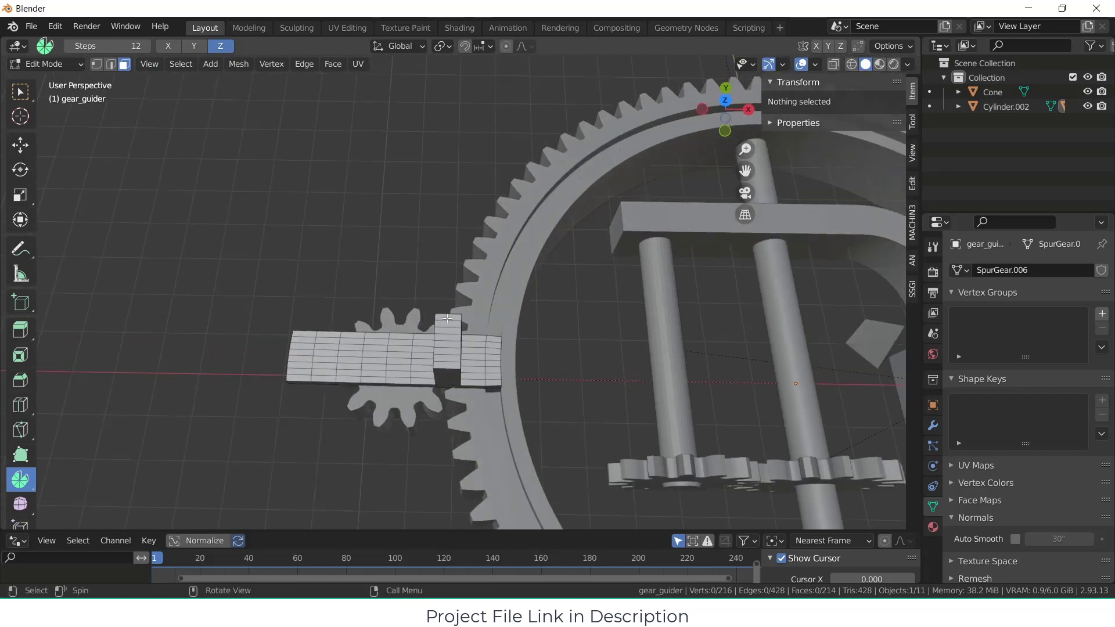
{"action": "left_click", "coordinate": [447, 319]}
{"action": "left_click", "coordinate": [443, 365], "text": "ctrl"}
Step: Spin the post's top faces around the 3D cursor in front view, through 360° in 12 steps
{"action": "key", "text": "KP_1"}
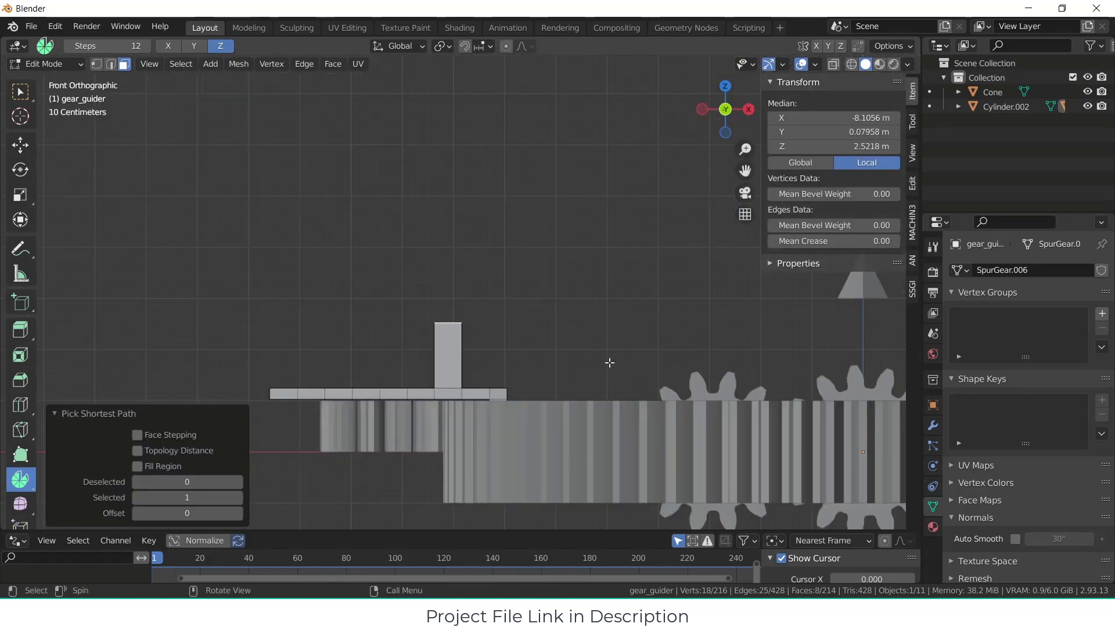
{"action": "scroll", "coordinate": [510, 375], "scroll_direction": "down", "scroll_amount": 2}
{"action": "middle_click_drag", "start_coordinate": [532, 324], "coordinate": [481, 349], "text": "shift"}
{"action": "key", "text": "F3"}
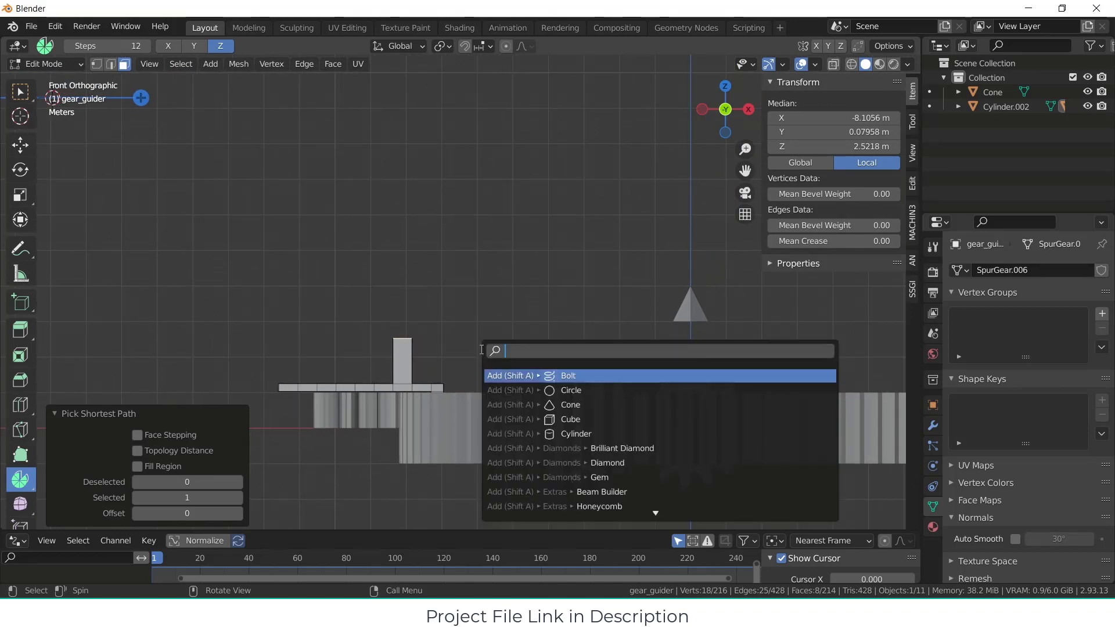
{"action": "type", "text": "spi"}
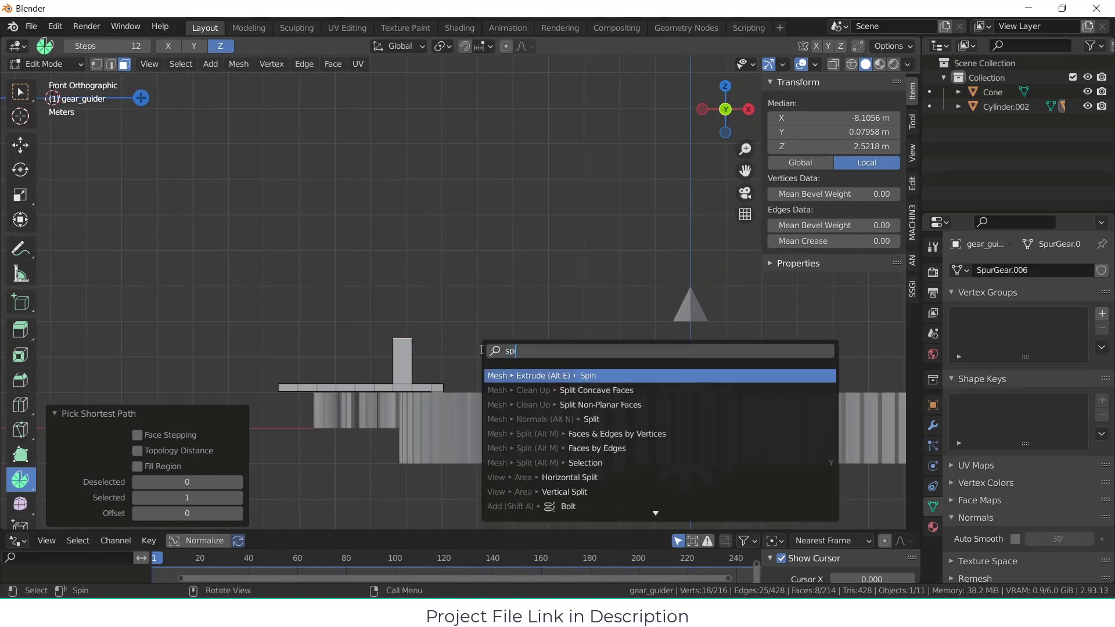
{"action": "type", "text": "n"}
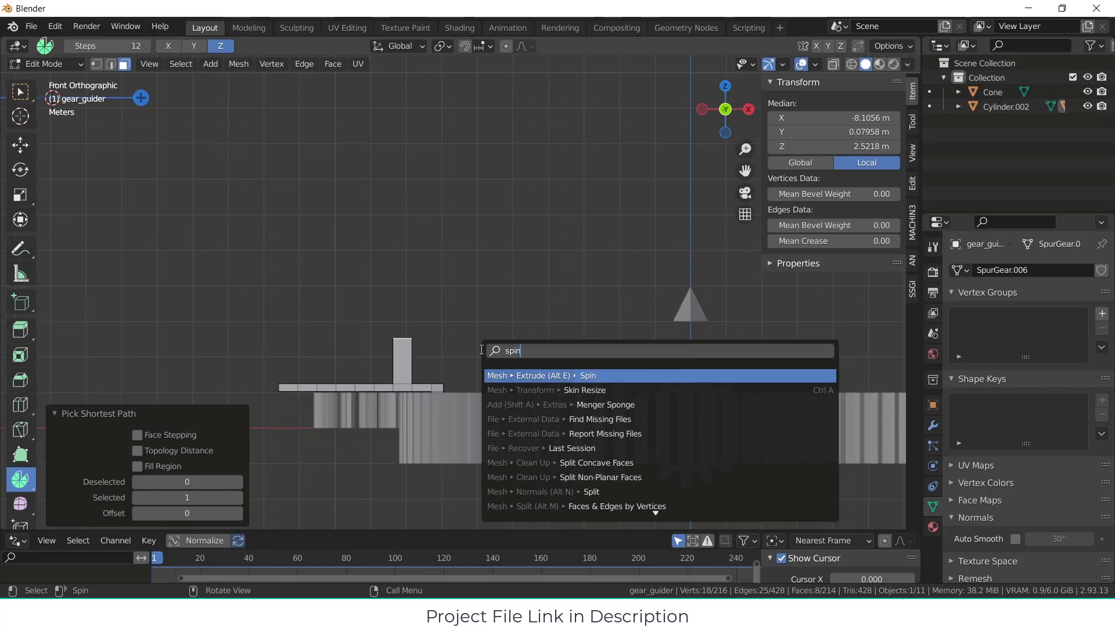
{"action": "key", "text": "Return"}
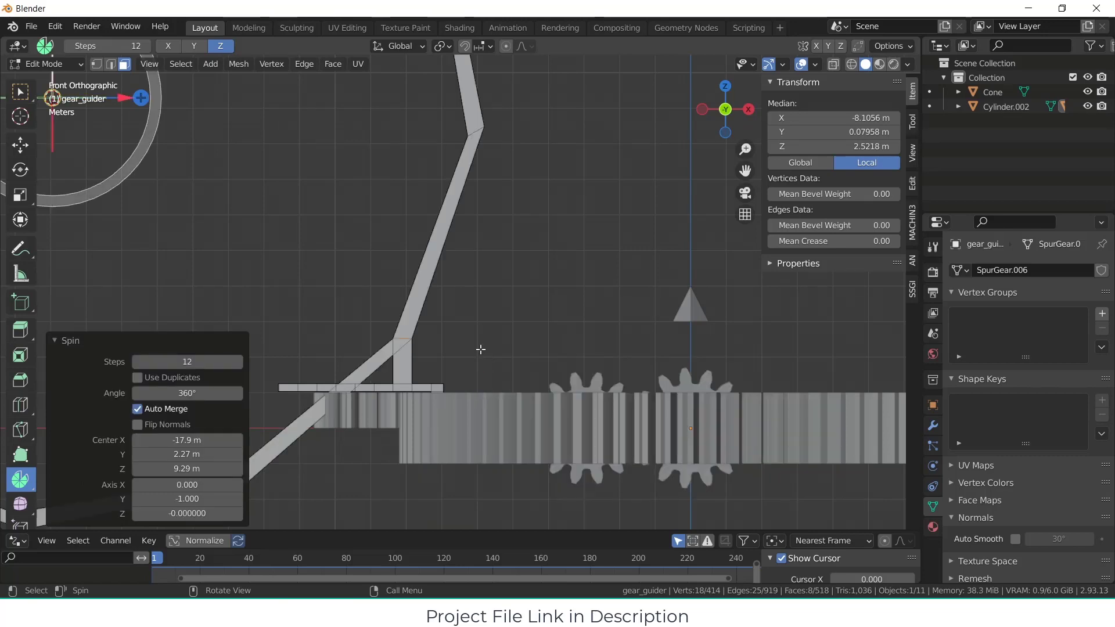
Step: Try reversing the spin of the post's top faces with an angle of -90°, reduced to -61.3°
{"action": "scroll", "coordinate": [481, 349], "scroll_direction": "down", "scroll_amount": 6}
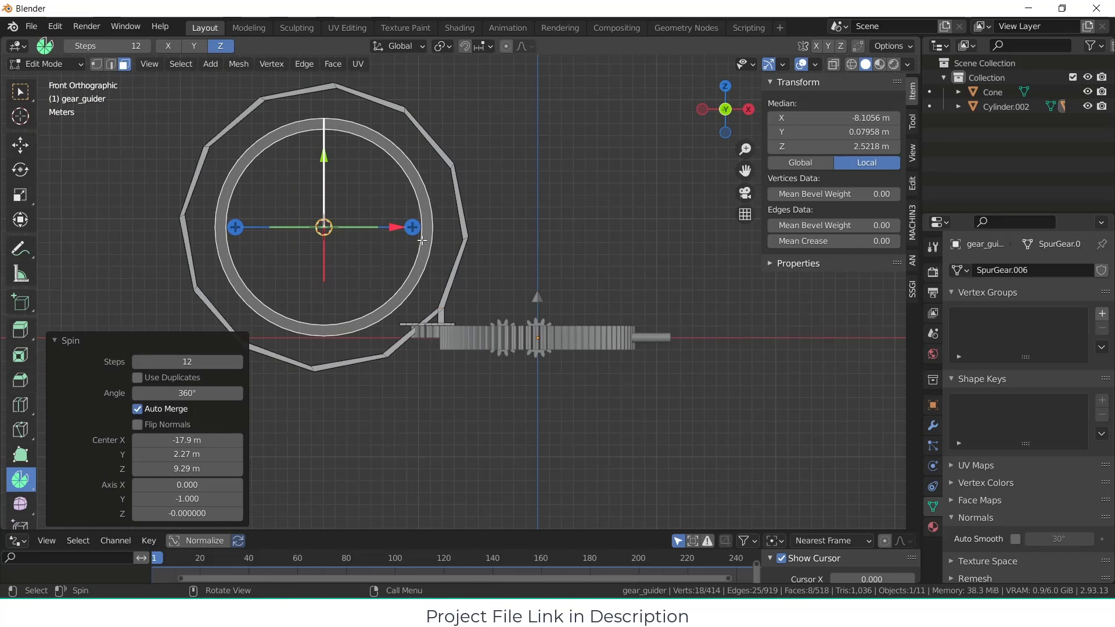
{"action": "left_click", "coordinate": [215, 390]}
{"action": "left_click", "coordinate": [215, 389]}
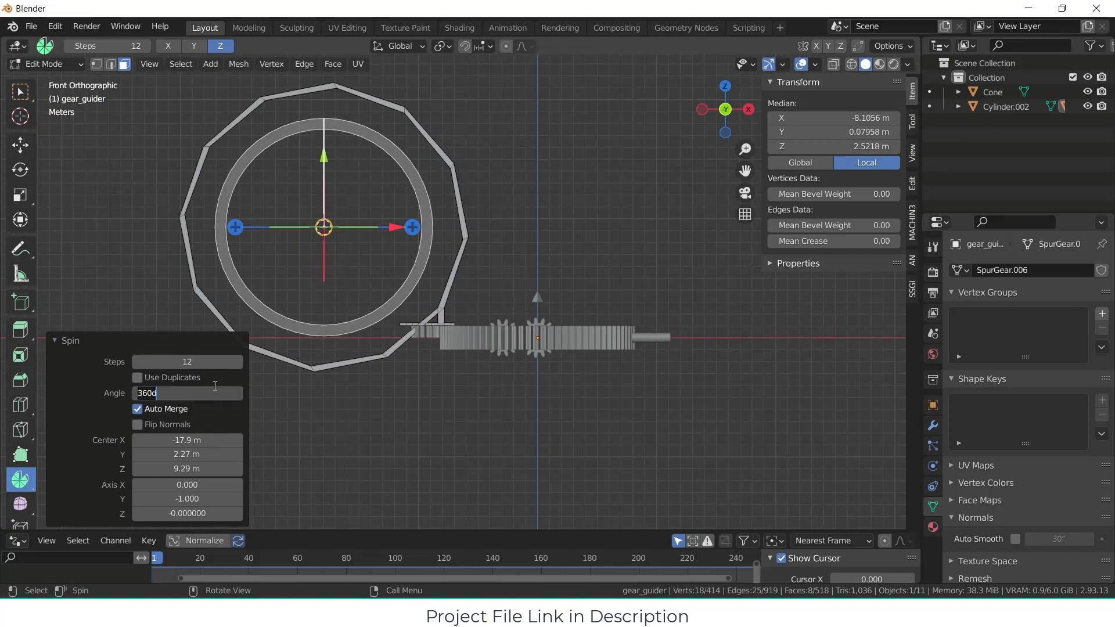
{"action": "type", "text": "-90"}
{"action": "key", "text": "Return"}
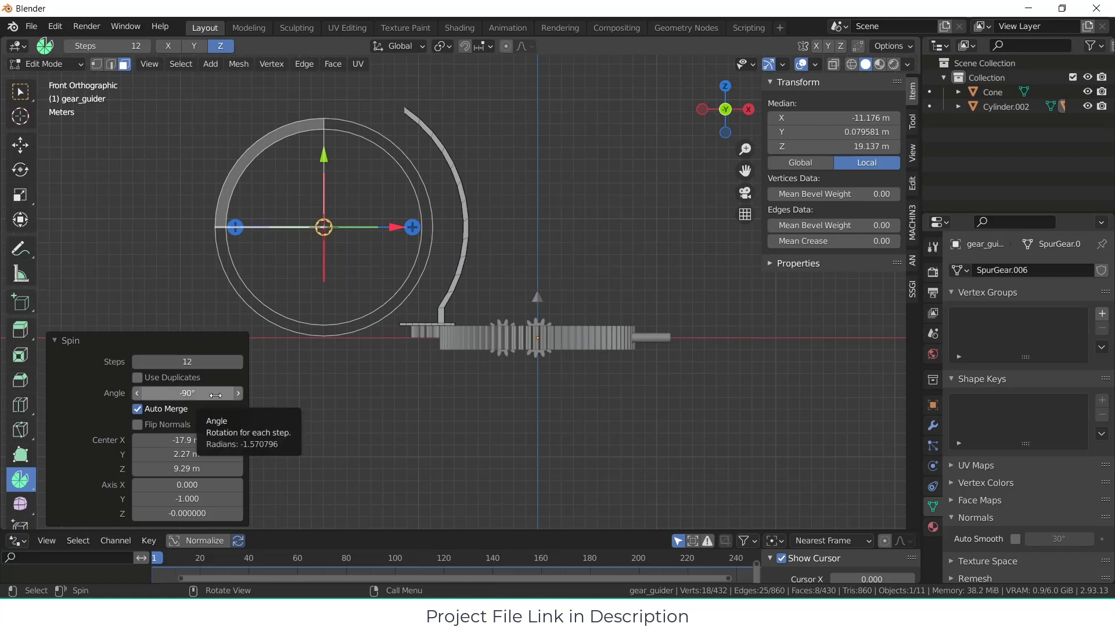
{"action": "left_click_drag", "start_coordinate": [216, 394], "coordinate": [212, 398]}
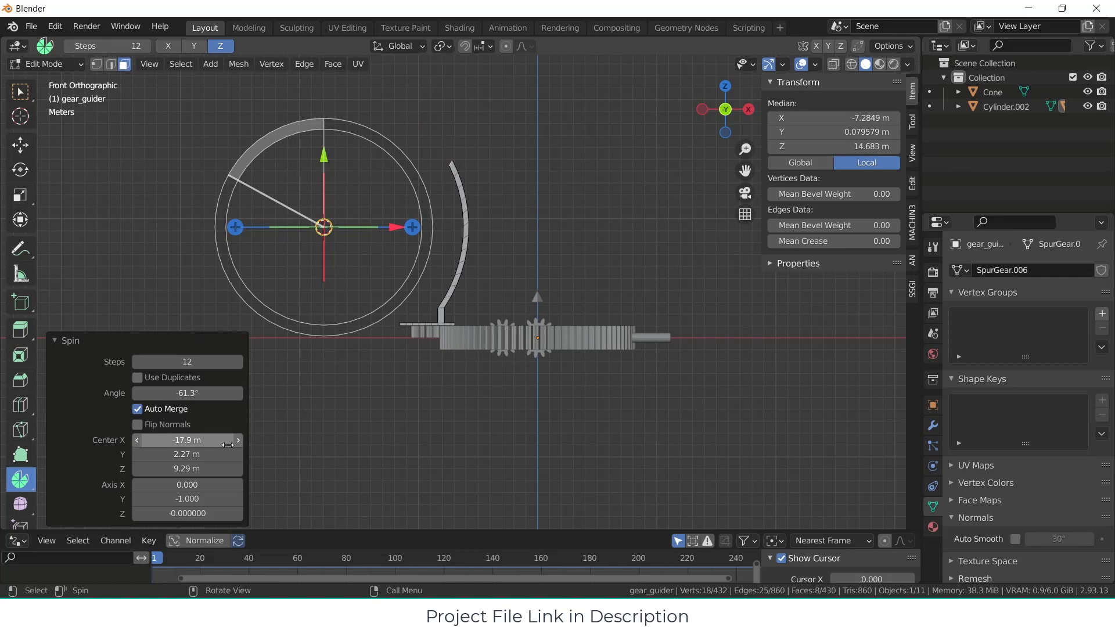
Step: Move the spin centre close to the post, at X -7.3 m, Y 0 m and Z 2.68 m
{"action": "left_click_drag", "start_coordinate": [165, 443], "coordinate": [169, 469]}
{"action": "middle_click_drag", "start_coordinate": [461, 361], "coordinate": [438, 408]}
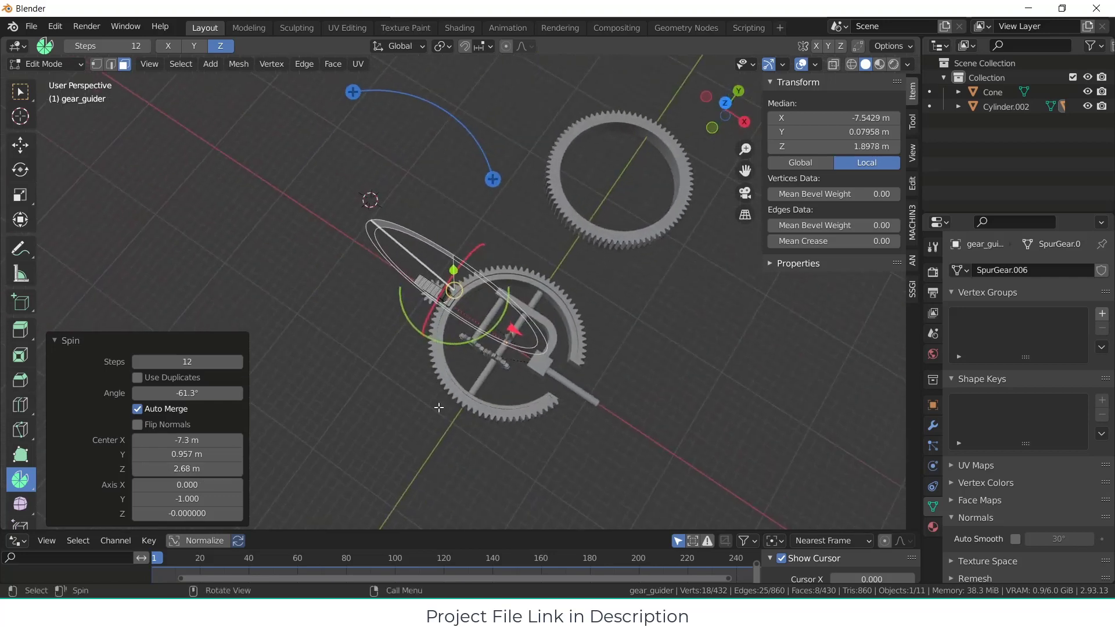
{"action": "scroll", "coordinate": [439, 408], "scroll_direction": "up", "scroll_amount": 10}
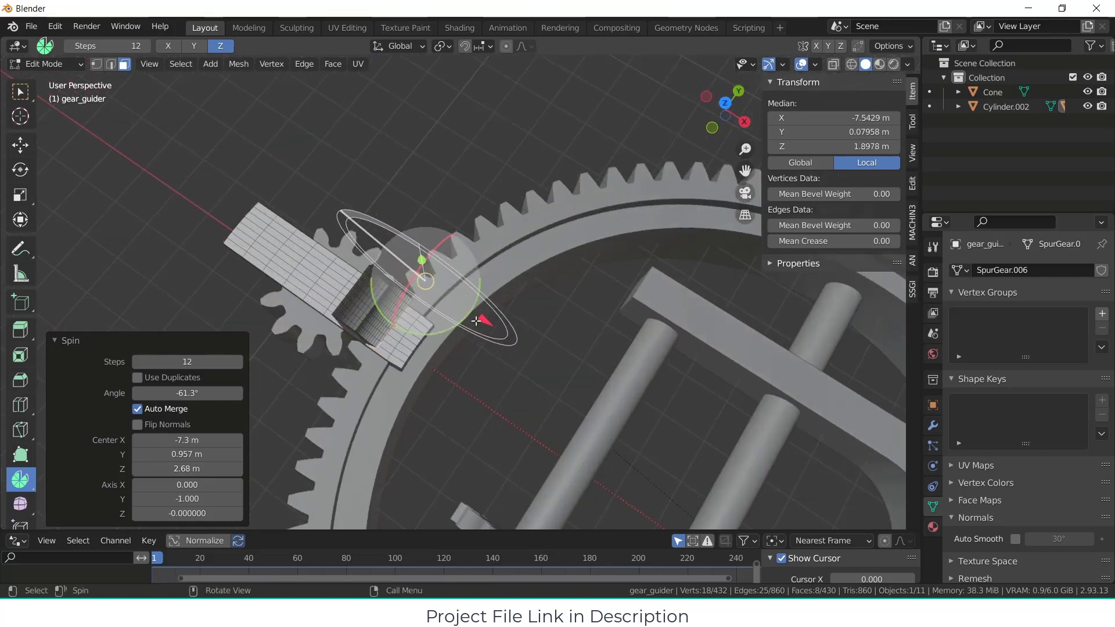
{"action": "scroll", "coordinate": [884, 375], "scroll_direction": "down", "scroll_amount": 2}
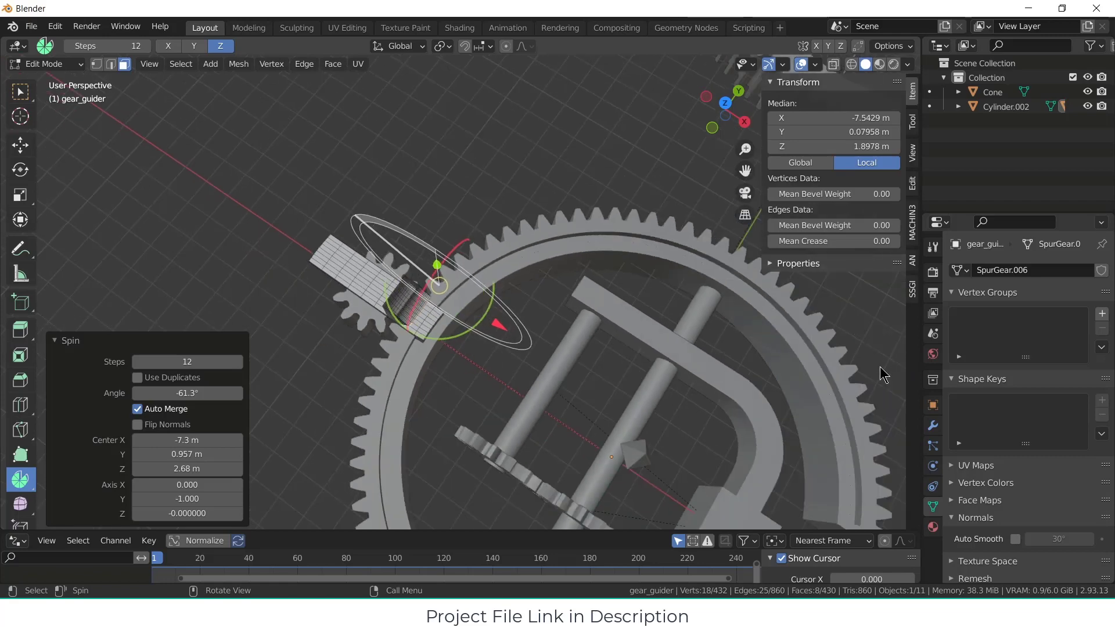
{"action": "scroll", "coordinate": [776, 366], "scroll_direction": "down", "scroll_amount": 2}
{"action": "left_click", "coordinate": [200, 456]}
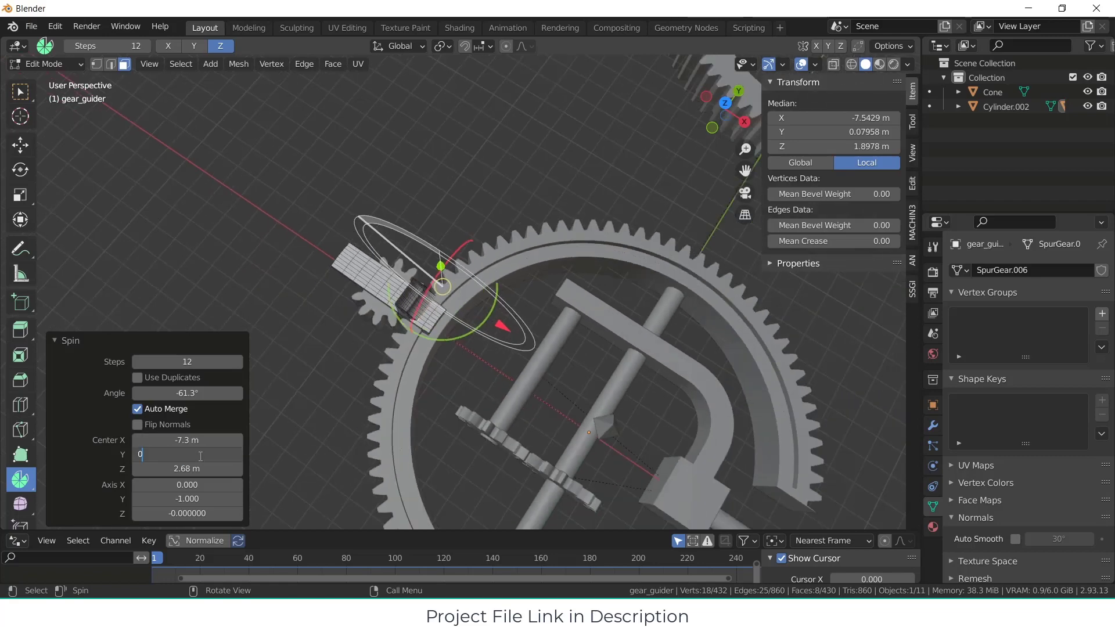
{"action": "type", "text": "0"}
{"action": "key", "text": "Return"}
{"action": "key", "text": "KP_1"}
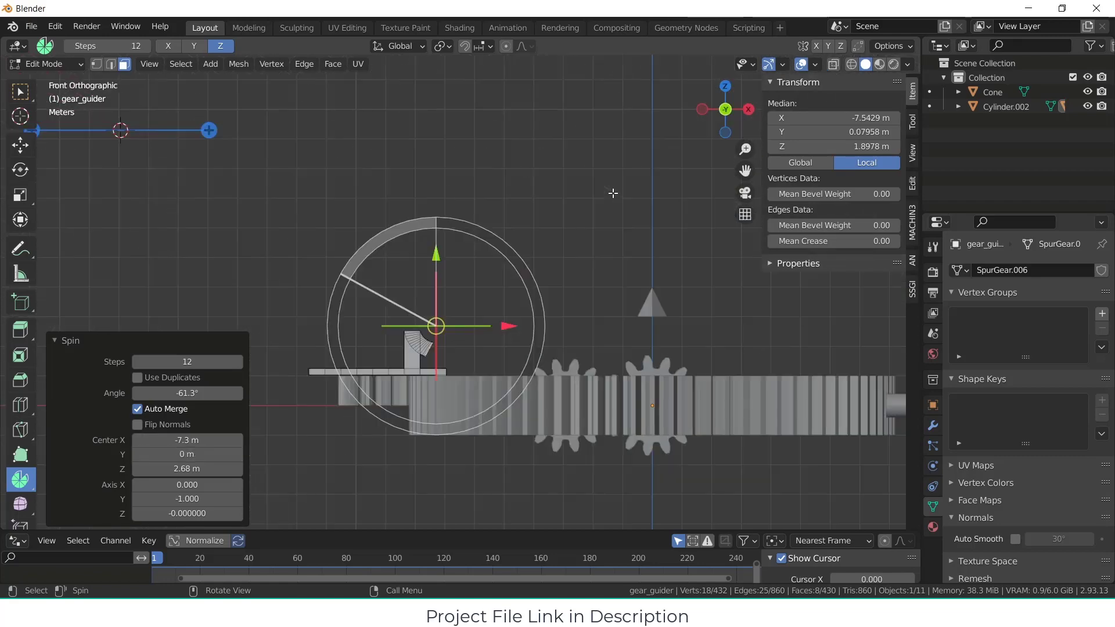
Step: Set the spin angle to 90° so the post bends inward over the gears
{"action": "left_click", "coordinate": [219, 389]}
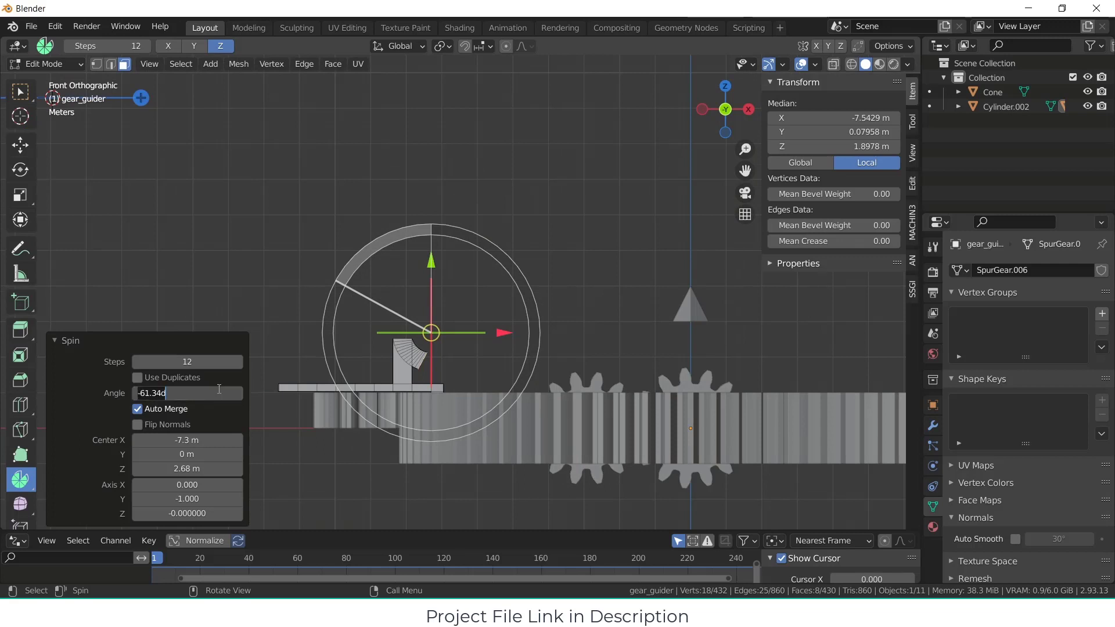
{"action": "type", "text": "90"}
{"action": "key", "text": "Return"}
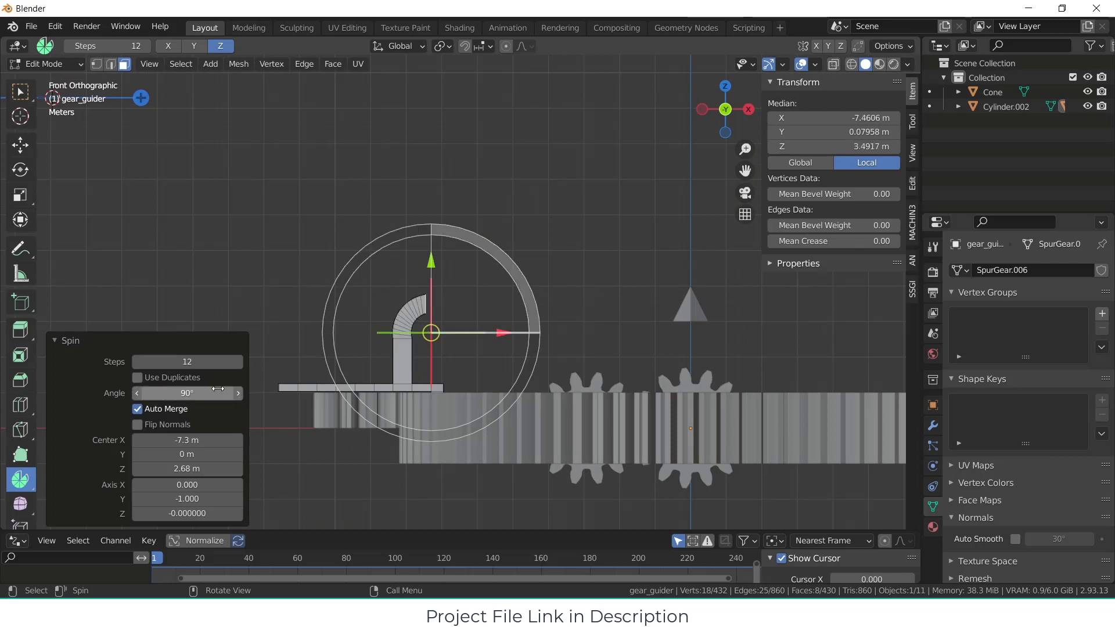
Step: Try a tighter bend by shifting the spin centre to about X -7.74 m and Z 2.52 m
{"action": "scroll", "coordinate": [351, 357], "scroll_direction": "up", "scroll_amount": 2}
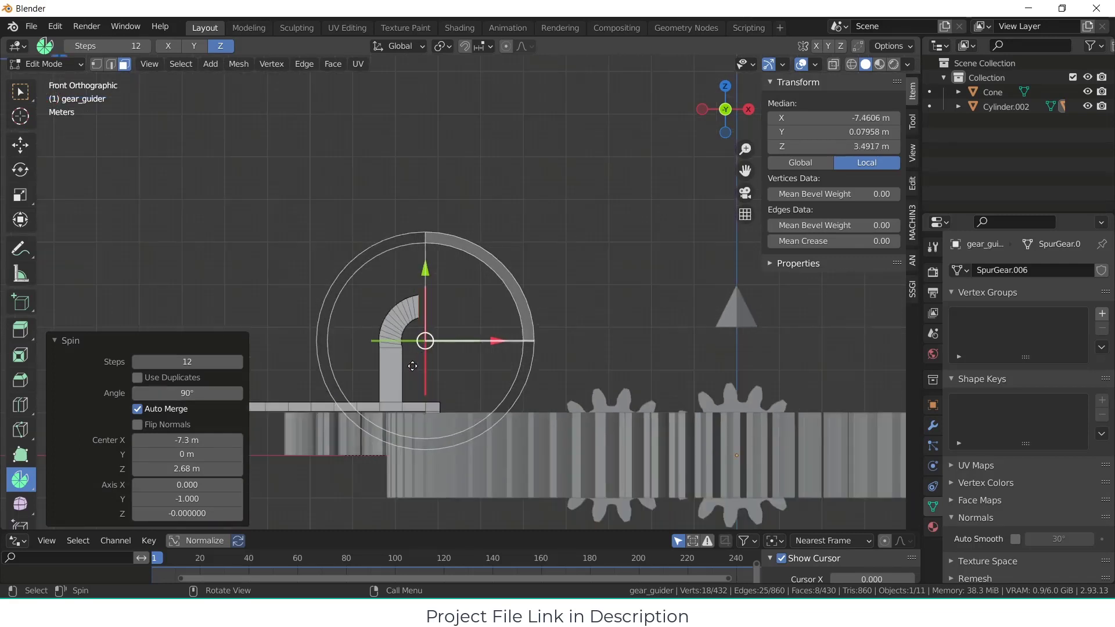
{"action": "scroll", "coordinate": [479, 321], "scroll_direction": "up", "scroll_amount": 2}
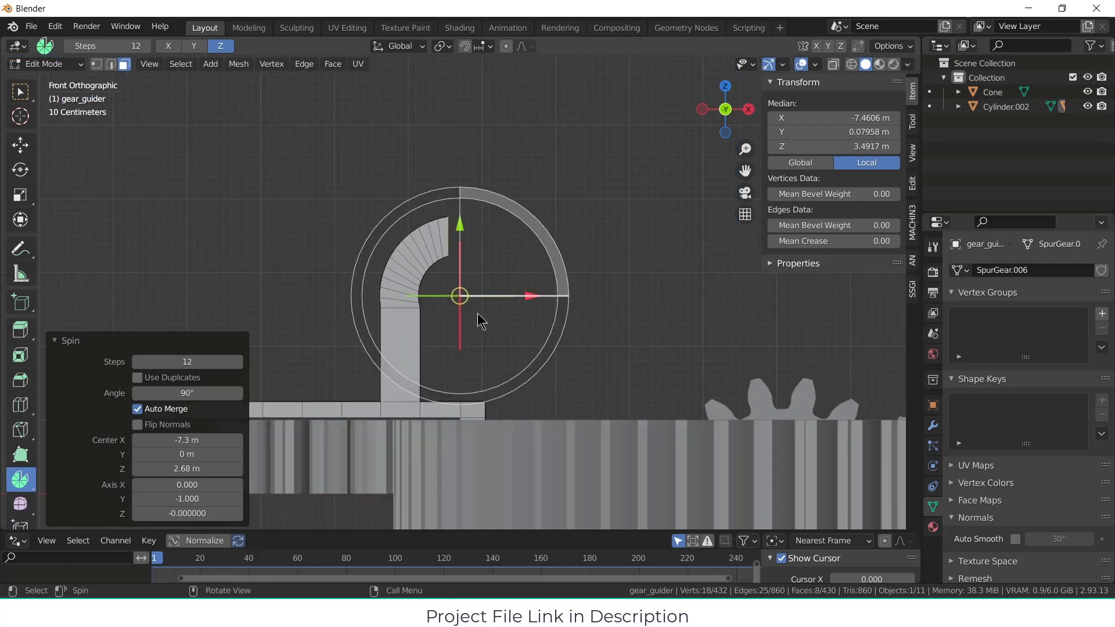
{"action": "scroll", "coordinate": [492, 321], "scroll_direction": "down", "scroll_amount": 2}
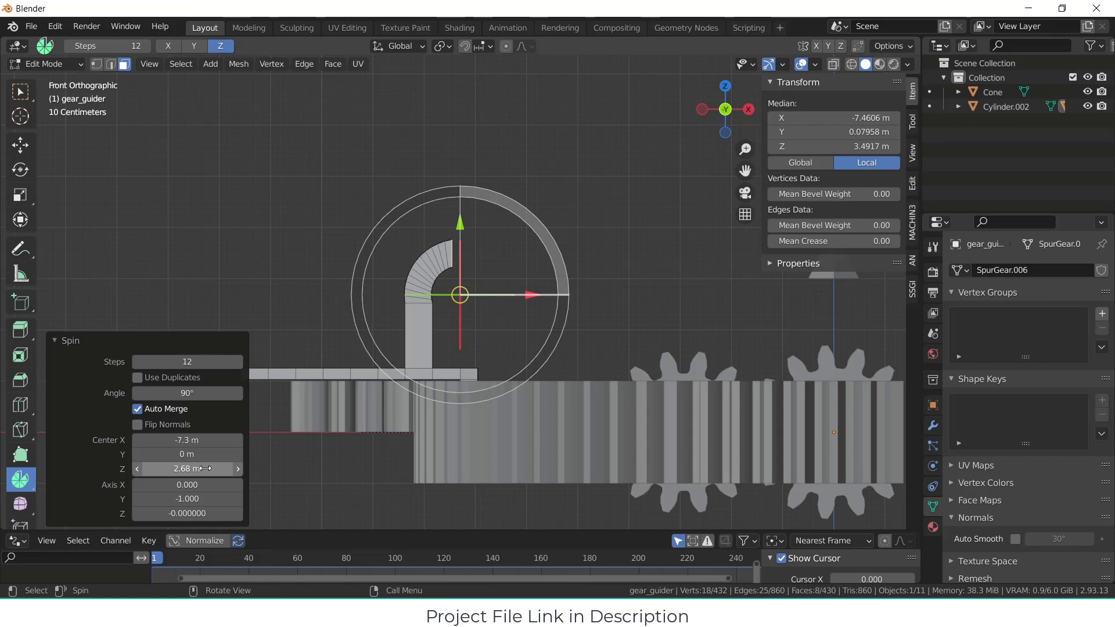
{"action": "mouse_move", "coordinate": [204, 469]}
{"action": "left_mouse_down"}
{"action": "mouse_move", "coordinate": [185, 468]}
{"action": "mouse_move", "coordinate": [209, 466]}
{"action": "mouse_move", "coordinate": [212, 440]}
{"action": "mouse_move", "coordinate": [196, 440]}
{"action": "mouse_move", "coordinate": [198, 464]}
{"action": "mouse_move", "coordinate": [212, 444]}
{"action": "mouse_move", "coordinate": [213, 468]}
{"action": "left_mouse_up"}
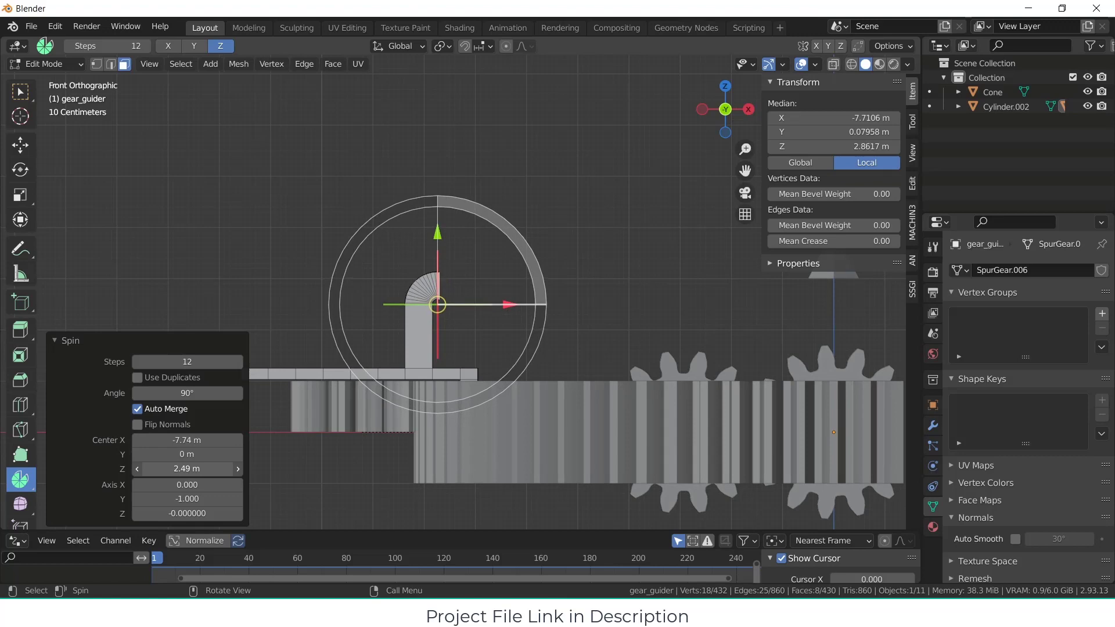
{"action": "middle_click_drag", "start_coordinate": [399, 373], "coordinate": [524, 337]}
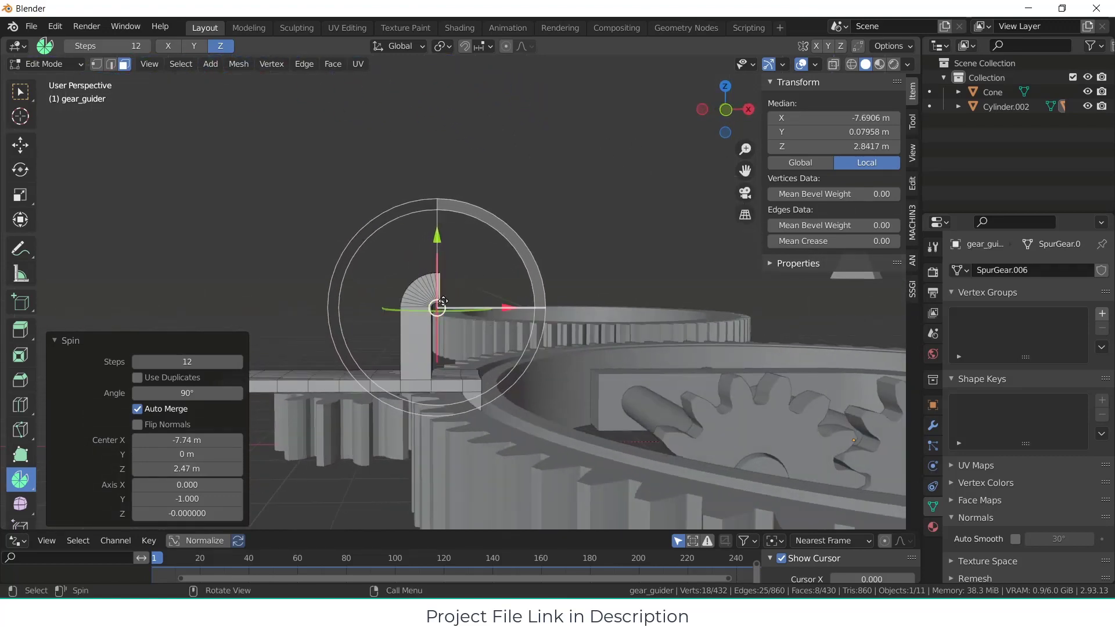
{"action": "key", "text": "KP_1"}
{"action": "scroll", "coordinate": [481, 314], "scroll_direction": "up", "scroll_amount": 3}
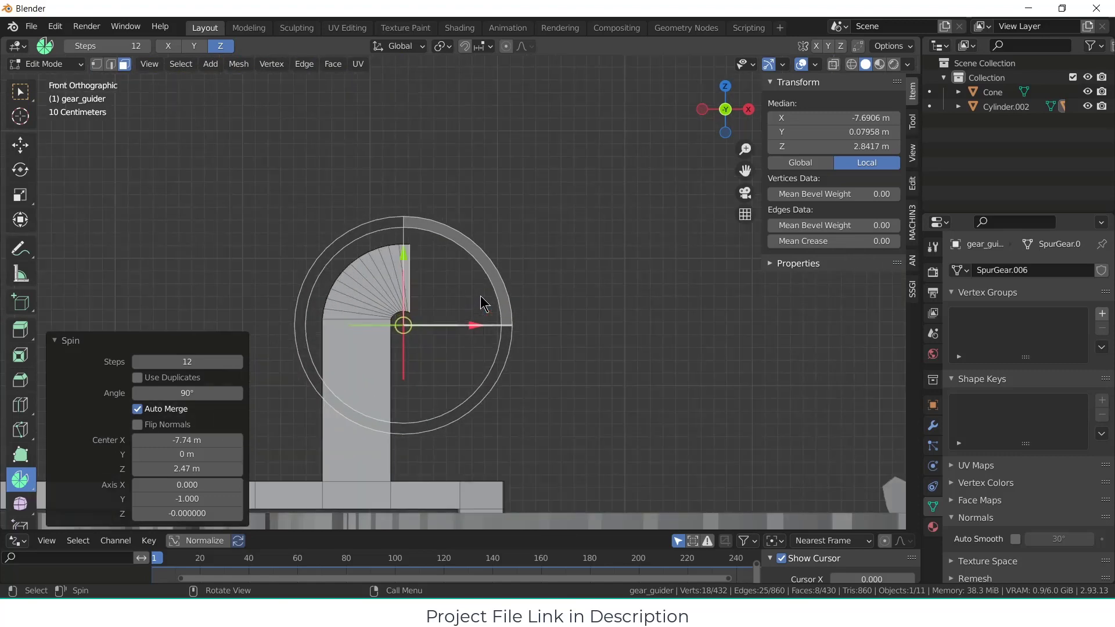
{"action": "scroll", "coordinate": [487, 337], "scroll_direction": "up", "scroll_amount": 4}
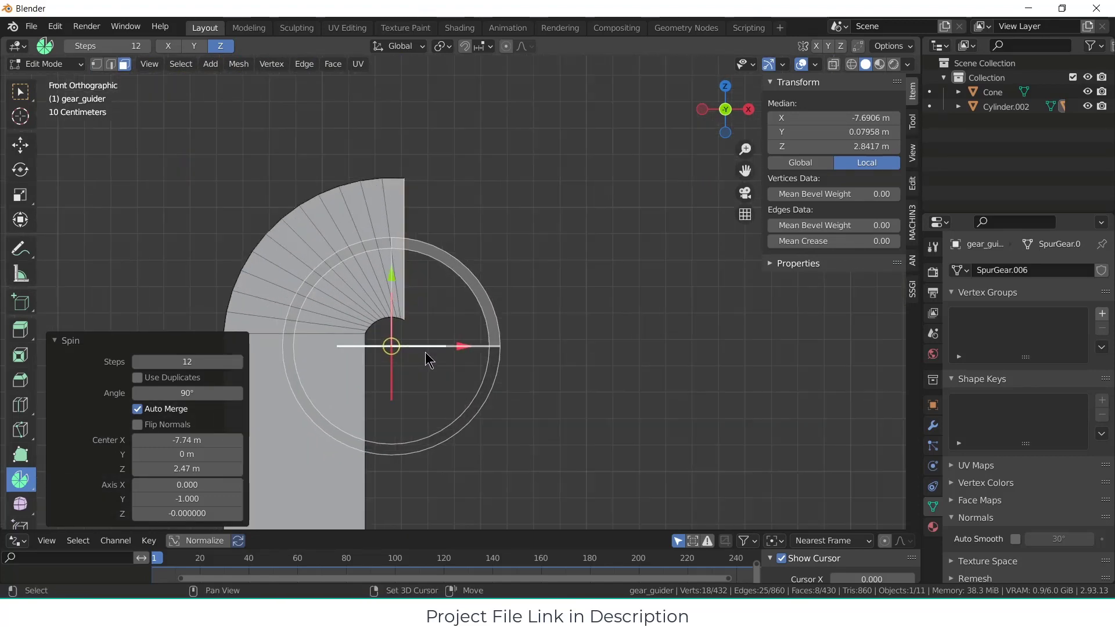
{"action": "left_click_drag", "start_coordinate": [187, 469], "coordinate": [197, 468]}
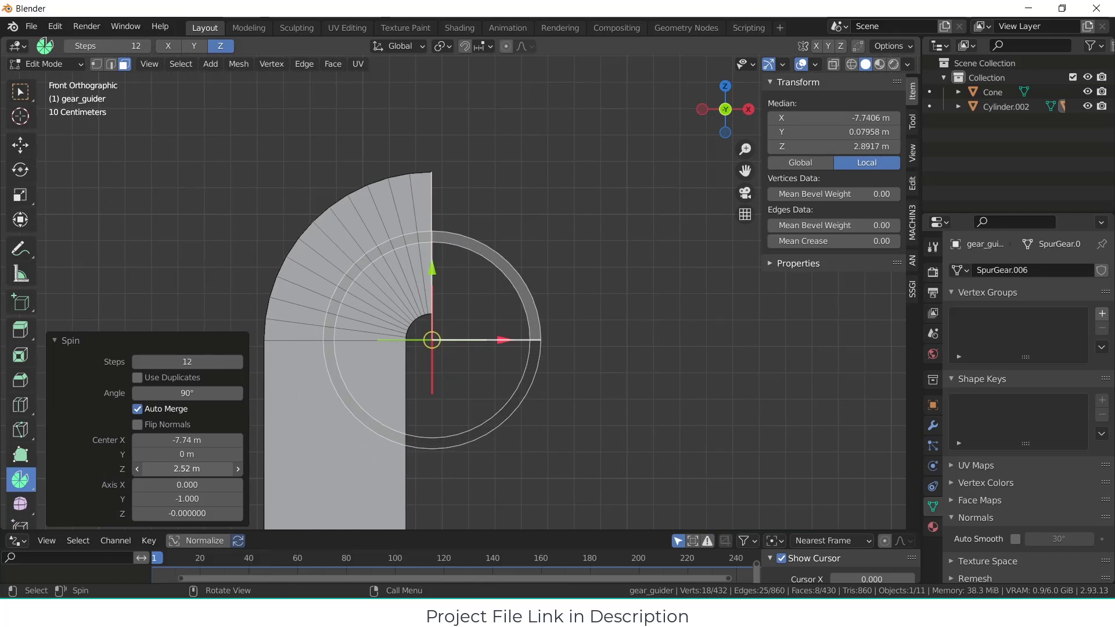
Step: Set the spin centre to Z 2.5 m and X -7.5 m
{"action": "left_click", "coordinate": [198, 468]}
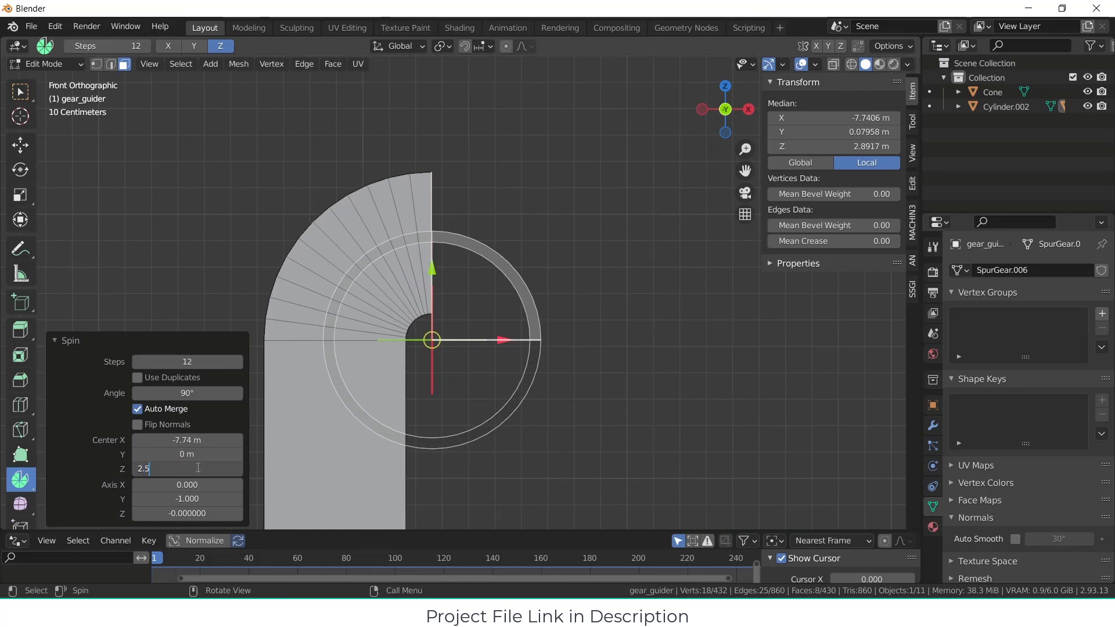
{"action": "key", "text": "Return"}
{"action": "left_click", "coordinate": [209, 440]}
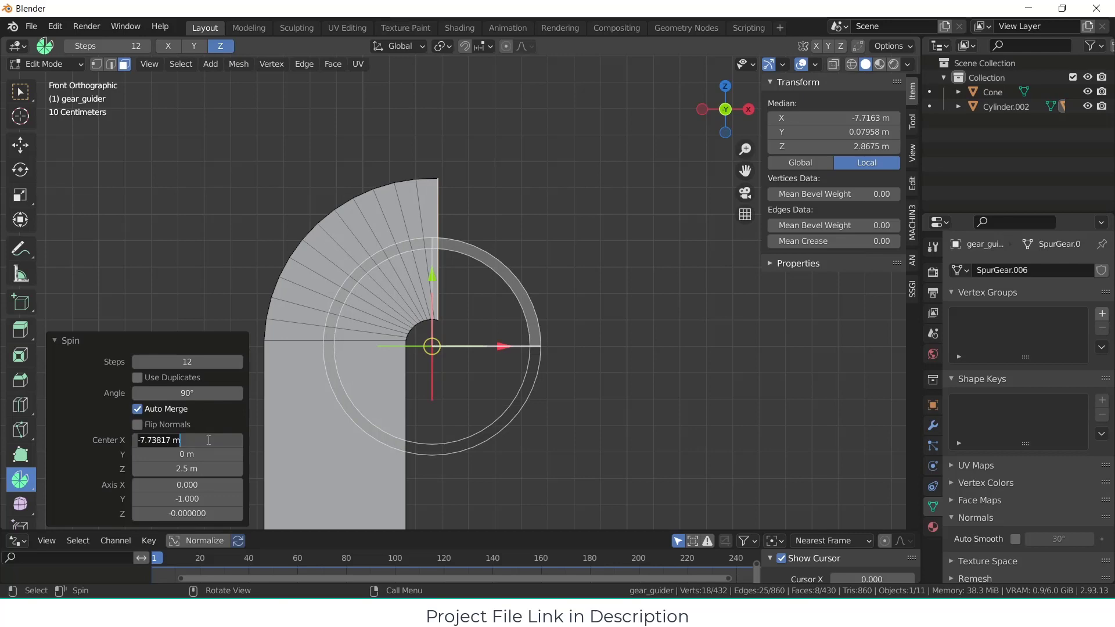
{"action": "type", "text": "-7.5"}
{"action": "key", "text": "Return"}
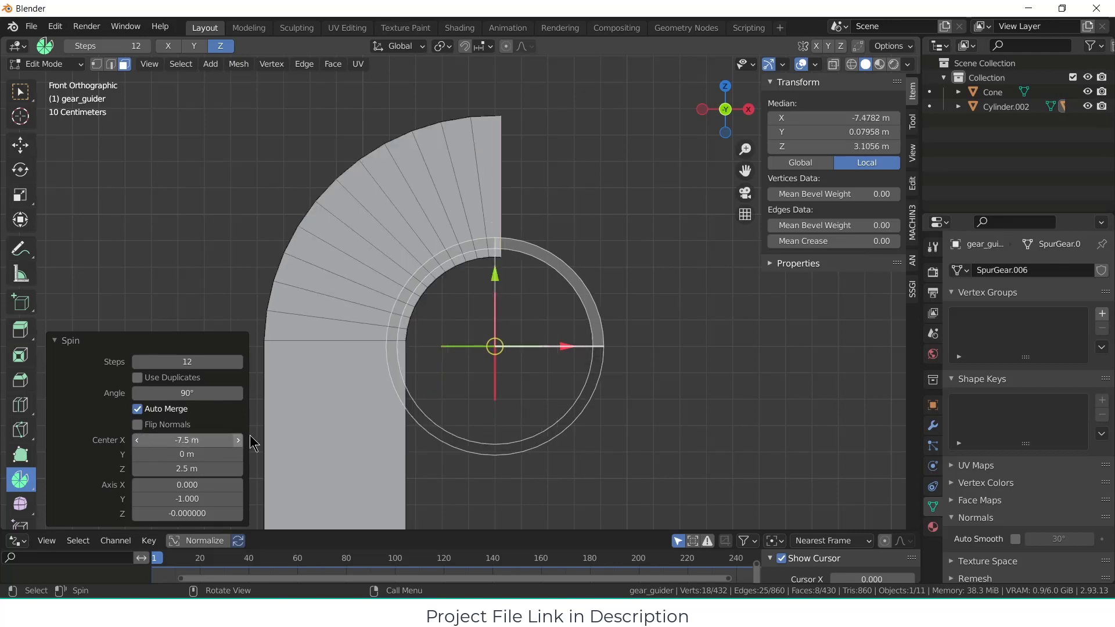
Step: Extrude the end faces of the bent arm horizontally by about 8.1 m, past the pyramid, and return to Object Mode
{"action": "scroll", "coordinate": [610, 357], "scroll_direction": "down", "scroll_amount": 4}
{"action": "scroll", "coordinate": [610, 357], "scroll_direction": "down", "scroll_amount": 3}
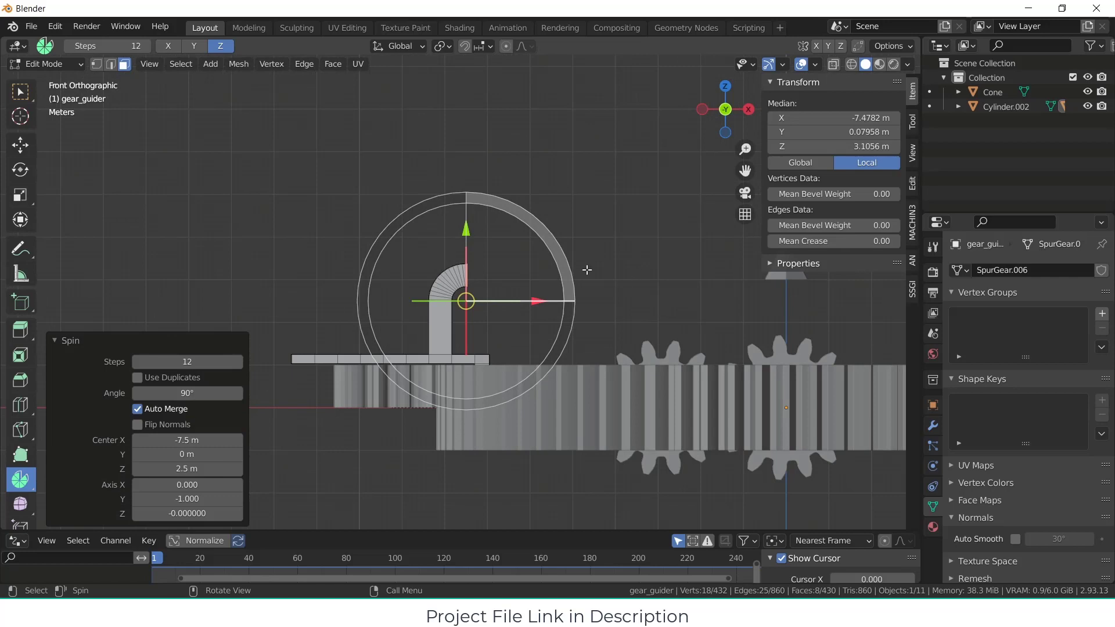
{"action": "left_click", "coordinate": [20, 92]}
{"action": "middle_click_drag", "start_coordinate": [262, 181], "coordinate": [386, 279]}
{"action": "scroll", "coordinate": [451, 290], "scroll_direction": "down", "scroll_amount": 2}
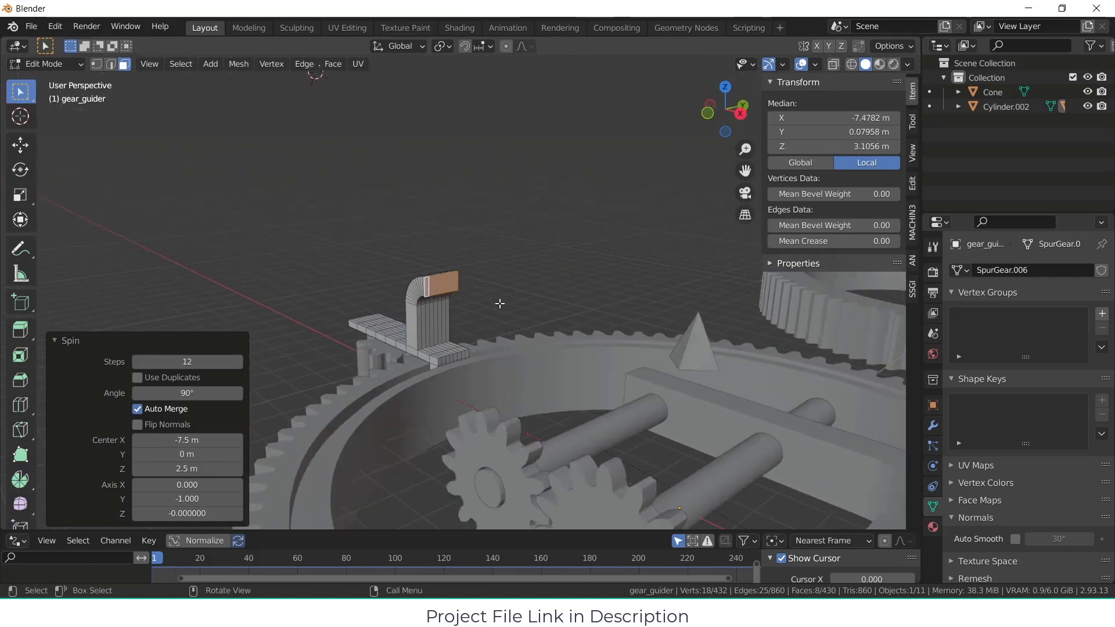
{"action": "key", "text": "e"}
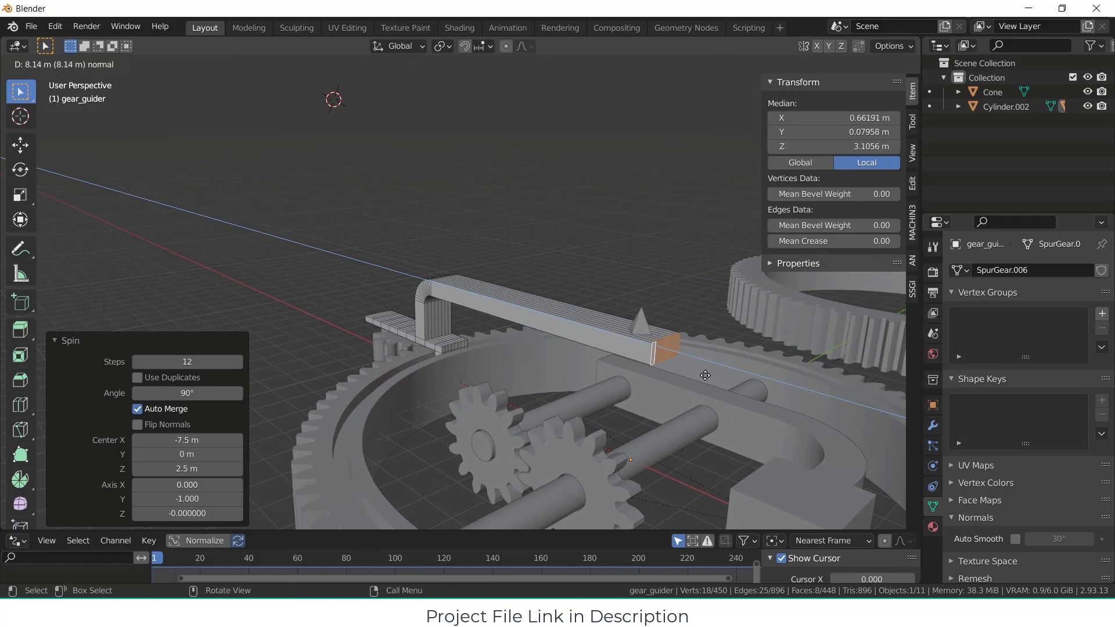
{"action": "left_click", "coordinate": [696, 373]}
{"action": "key", "text": "Tab"}
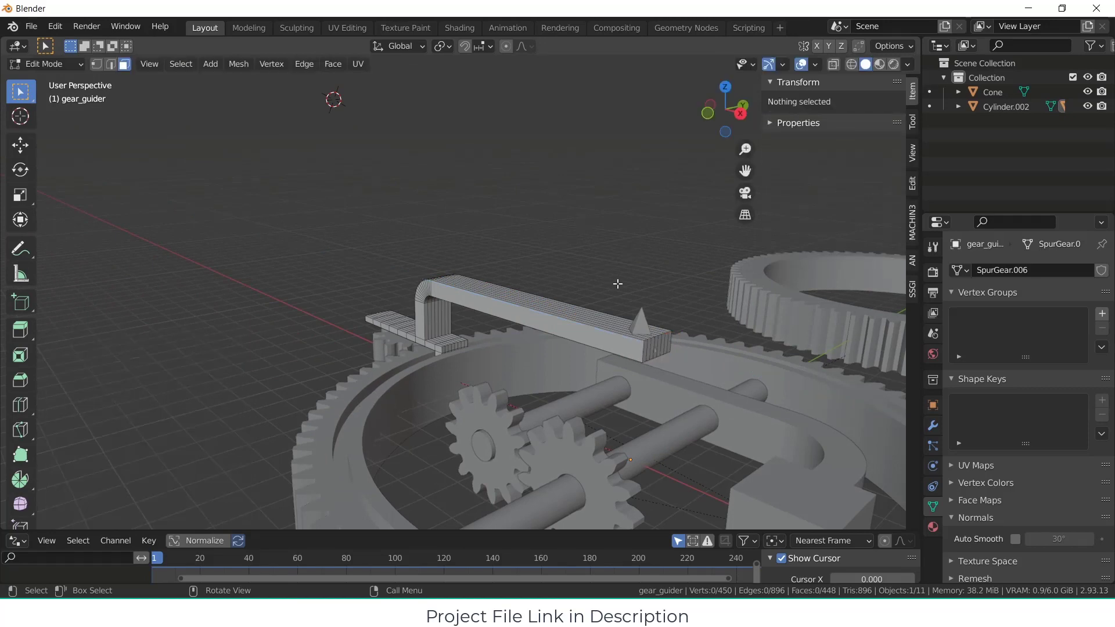
Step: Raise the pyramid along the global Z axis by about 0.36 m, to Z 3.36 m, and deselect it
{"action": "middle_click_drag", "start_coordinate": [584, 227], "coordinate": [654, 290]}
{"action": "left_click", "coordinate": [681, 321]}
{"action": "left_click", "coordinate": [684, 313]}
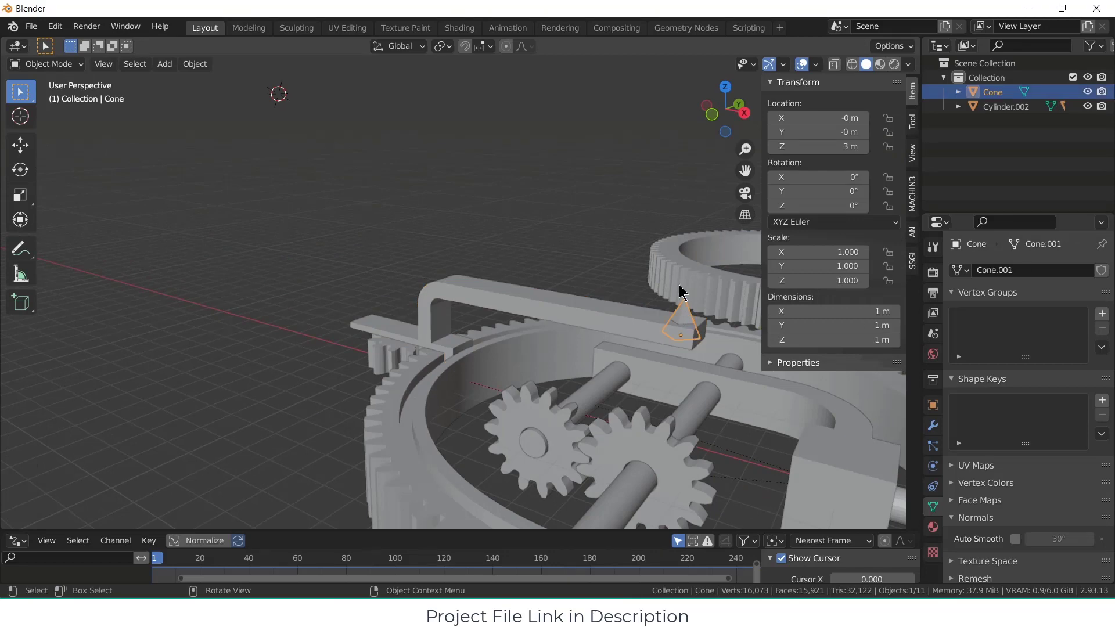
{"action": "key", "text": "g"}
{"action": "key", "text": "z"}
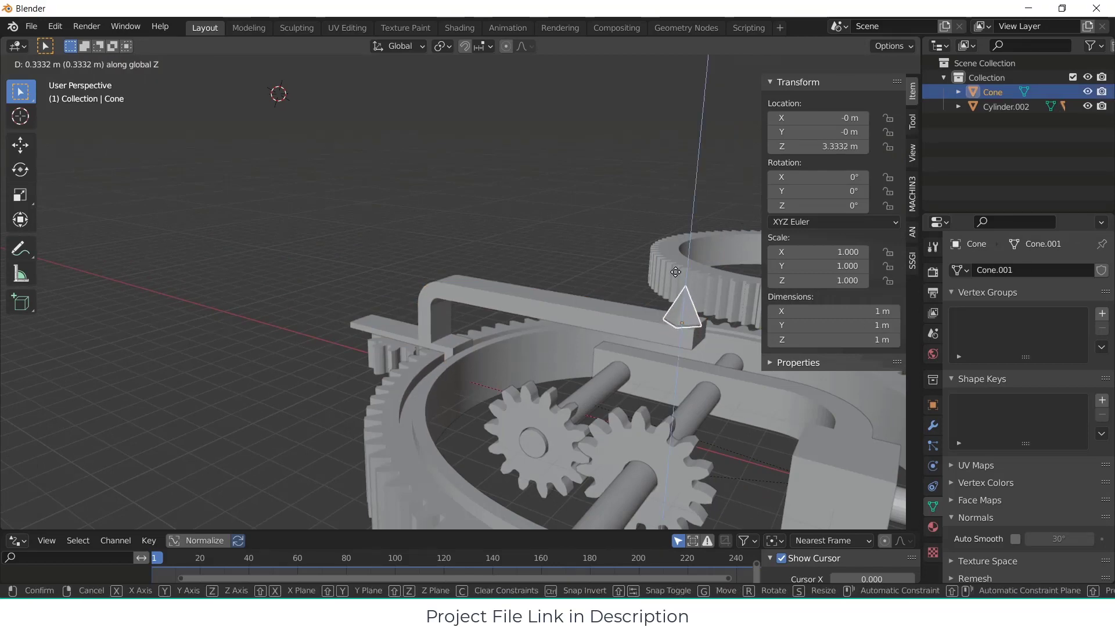
{"action": "left_click", "coordinate": [675, 270]}
{"action": "left_click", "coordinate": [631, 285]}
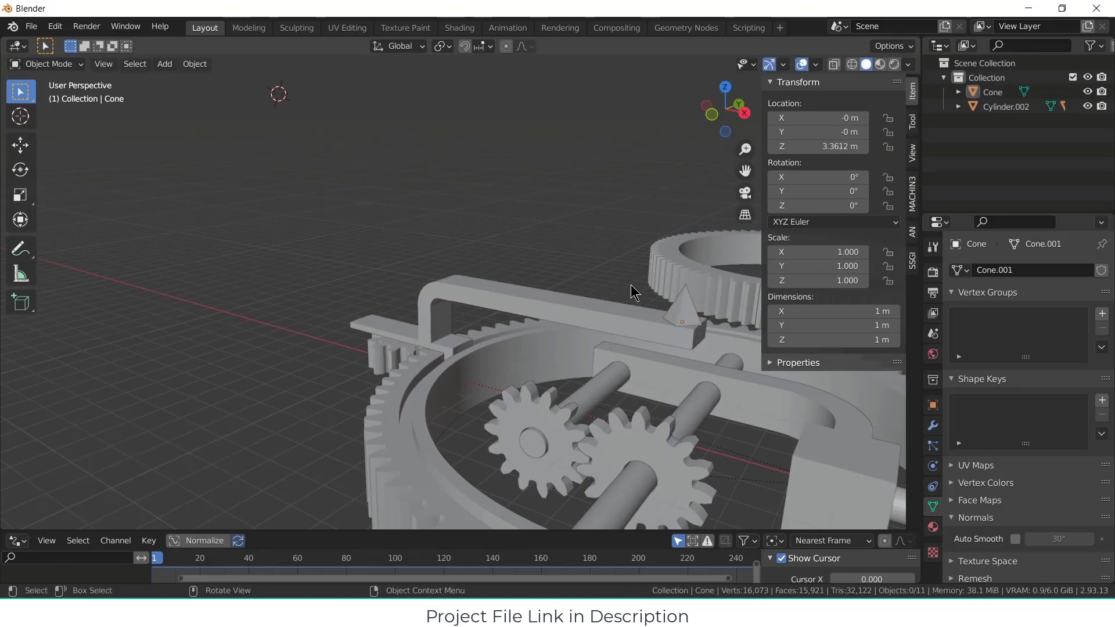
Step: Parent the pyramid to the gear_guider object using the Object parent type
{"action": "left_click", "coordinate": [679, 316]}
{"action": "left_click", "coordinate": [579, 311], "text": "shift"}
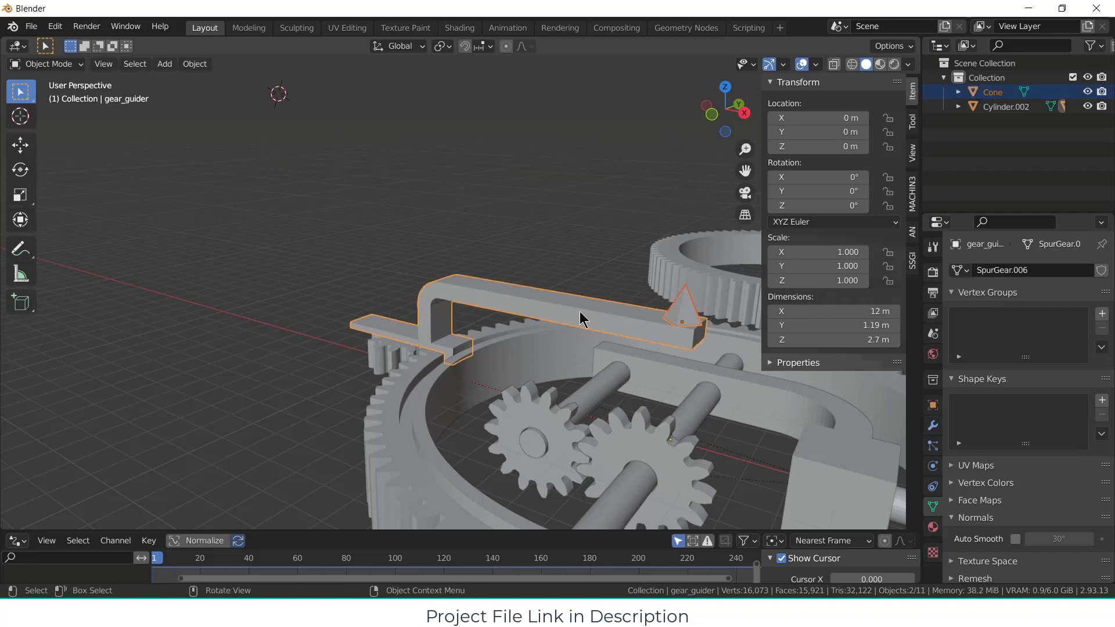
{"action": "key", "text": "ctrl+p"}
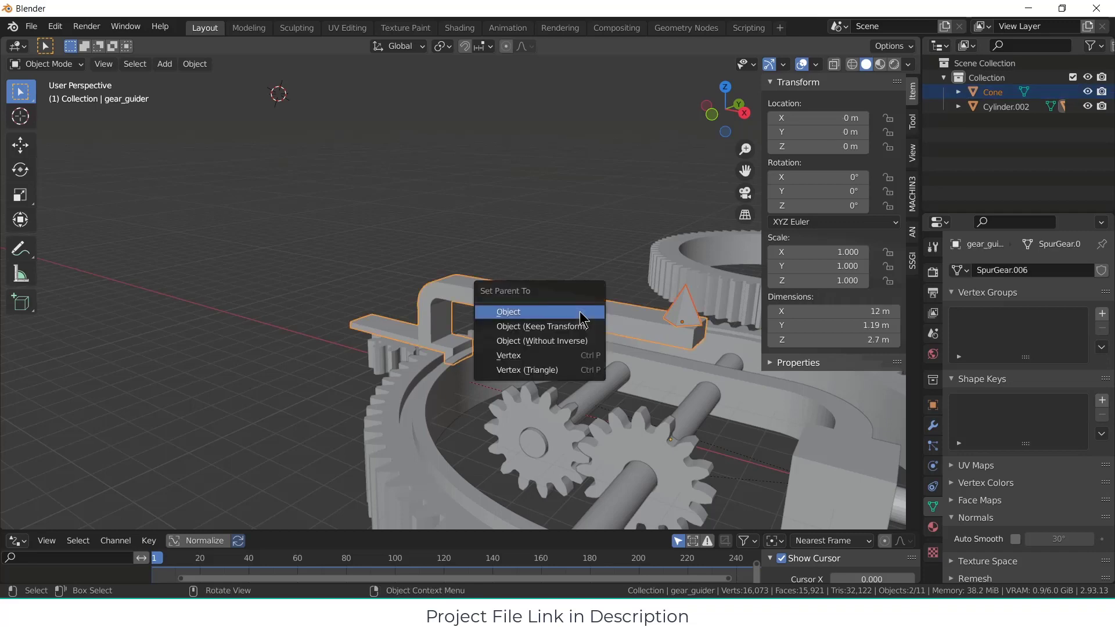
{"action": "left_click", "coordinate": [580, 311]}
Step: Deselect all objects and snap the 3D cursor to the world origin
{"action": "scroll", "coordinate": [562, 344], "scroll_direction": "down", "scroll_amount": 3}
{"action": "middle_click_drag", "start_coordinate": [729, 429], "coordinate": [604, 372]}
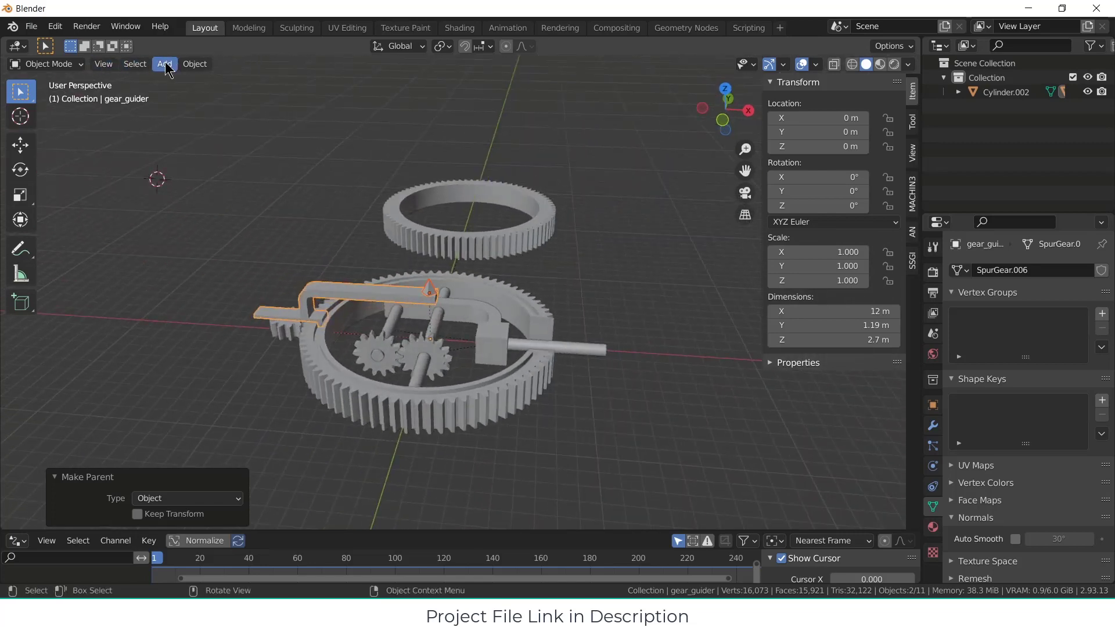
{"action": "left_click", "coordinate": [623, 433]}
{"action": "key", "text": "shift+s"}
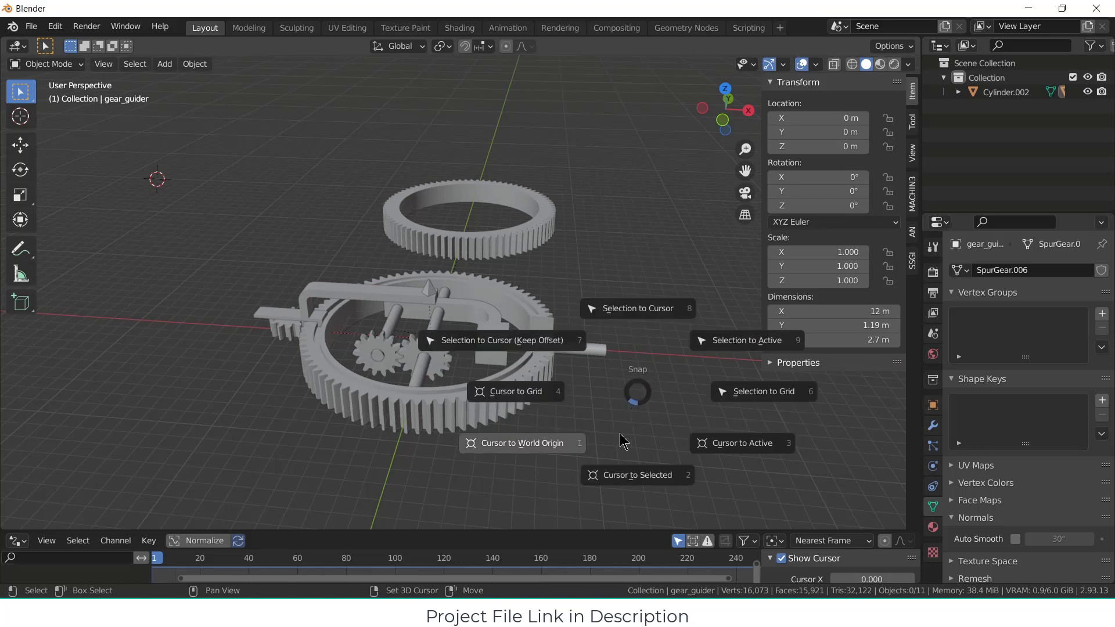
{"action": "left_click", "coordinate": [544, 451]}
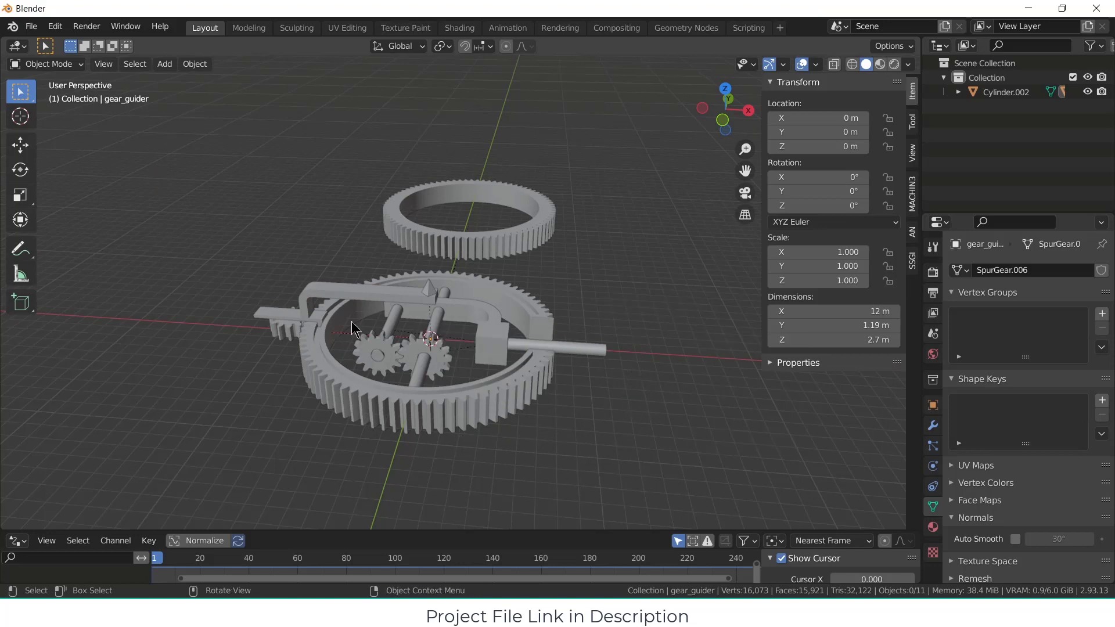
Step: Add a 32-vertex cylinder at the world origin with a radius of 0.4 m and a depth of 6.39 m
{"action": "left_click", "coordinate": [165, 64]}
{"action": "mouse_move", "coordinate": [169, 79]}
{"action": "left_click", "coordinate": [323, 153]}
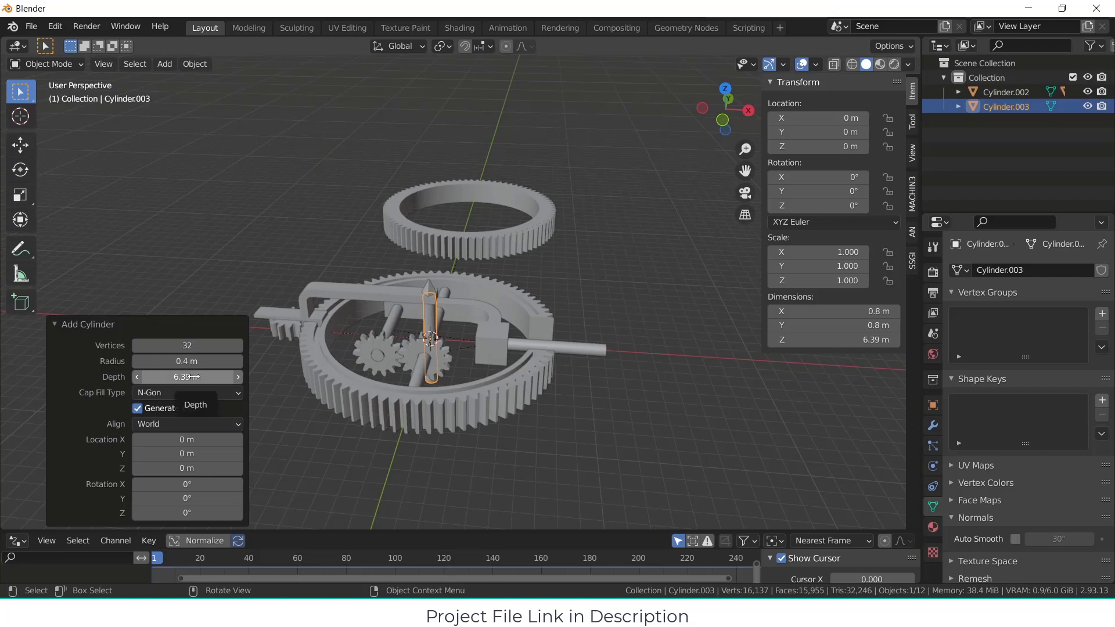
Step: Rotate the new cylinder 90° about Y and set its radius to 1.7 m and depth to 4.17 m
{"action": "left_click", "coordinate": [216, 499]}
{"action": "type", "text": "90"}
{"action": "key", "text": "Return"}
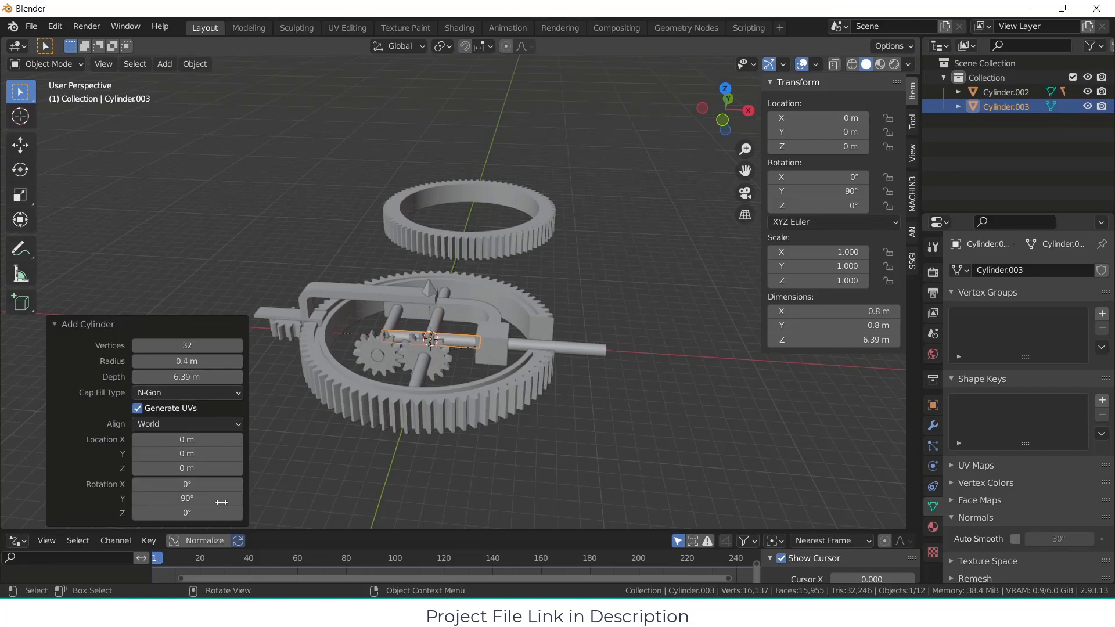
{"action": "left_click_drag", "start_coordinate": [194, 362], "coordinate": [265, 353]}
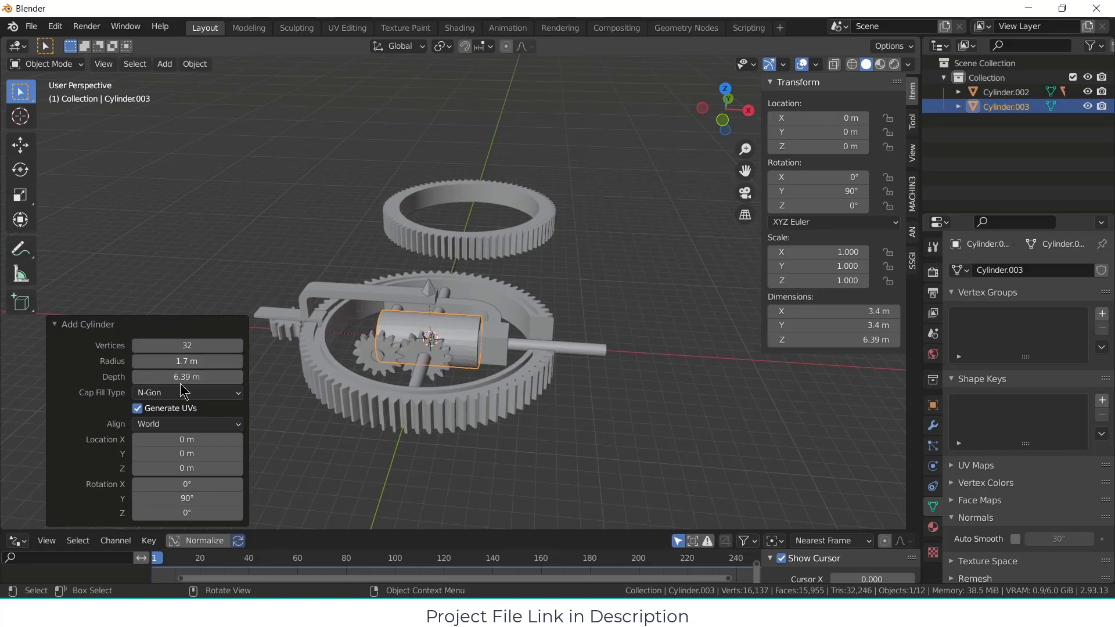
{"action": "left_click_drag", "start_coordinate": [178, 377], "coordinate": [168, 378]}
{"action": "left_click_drag", "start_coordinate": [60, 368], "coordinate": [1092, 361]}
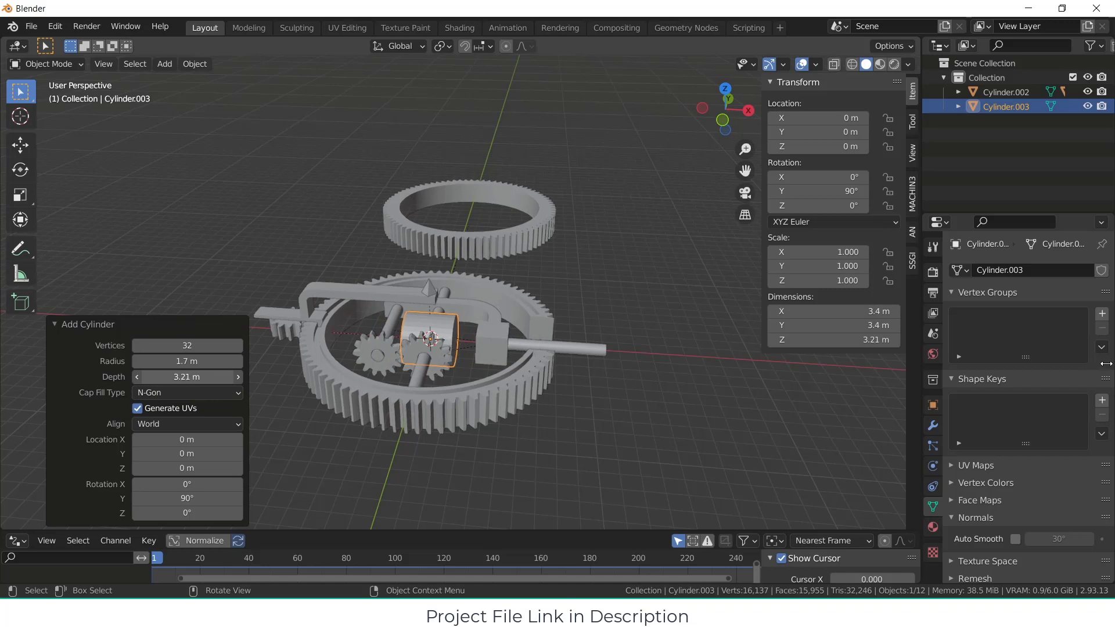
Step: Move the wide cylinder about 11.2 m along the global X axis, onto the outer end of the shaft
{"action": "left_click", "coordinate": [460, 341]}
{"action": "key", "text": "g"}
{"action": "key", "text": "x"}
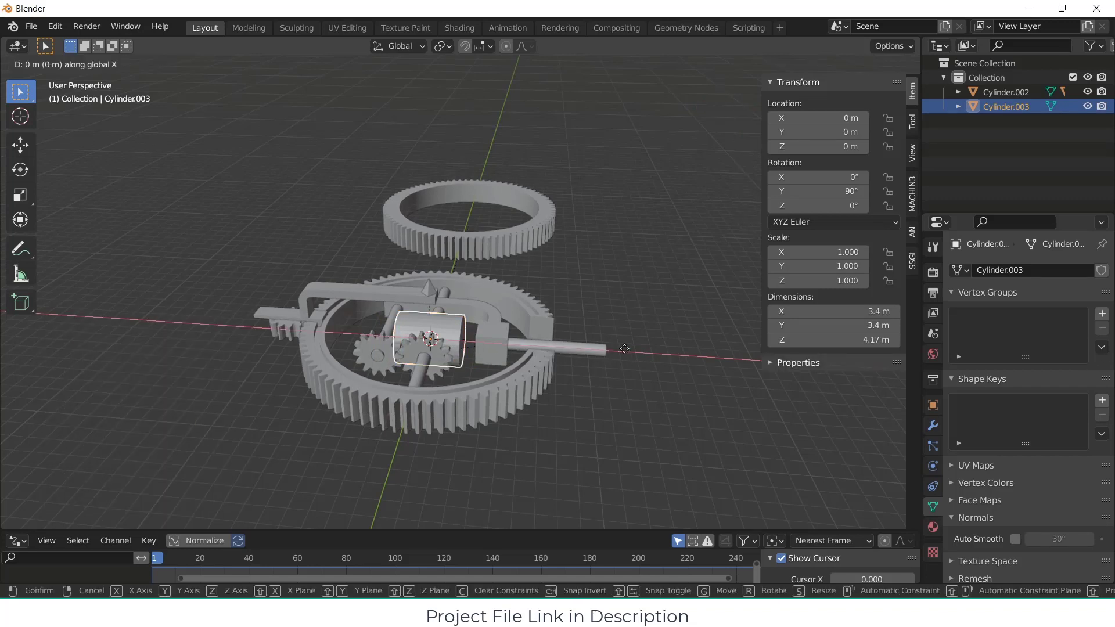
{"action": "left_click", "coordinate": [799, 359]}
{"action": "middle_click_drag", "start_coordinate": [702, 347], "coordinate": [544, 319]}
{"action": "scroll", "coordinate": [546, 319], "scroll_direction": "up", "scroll_amount": 2}
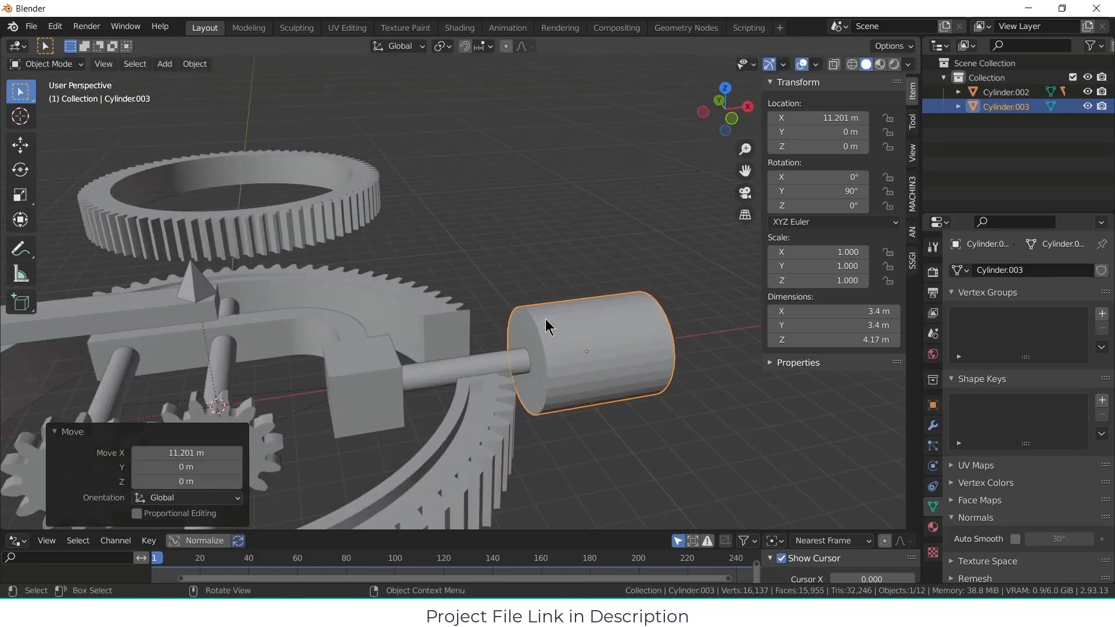
{"action": "scroll", "coordinate": [545, 318], "scroll_direction": "up", "scroll_amount": 2}
{"action": "key", "text": "Tab"}
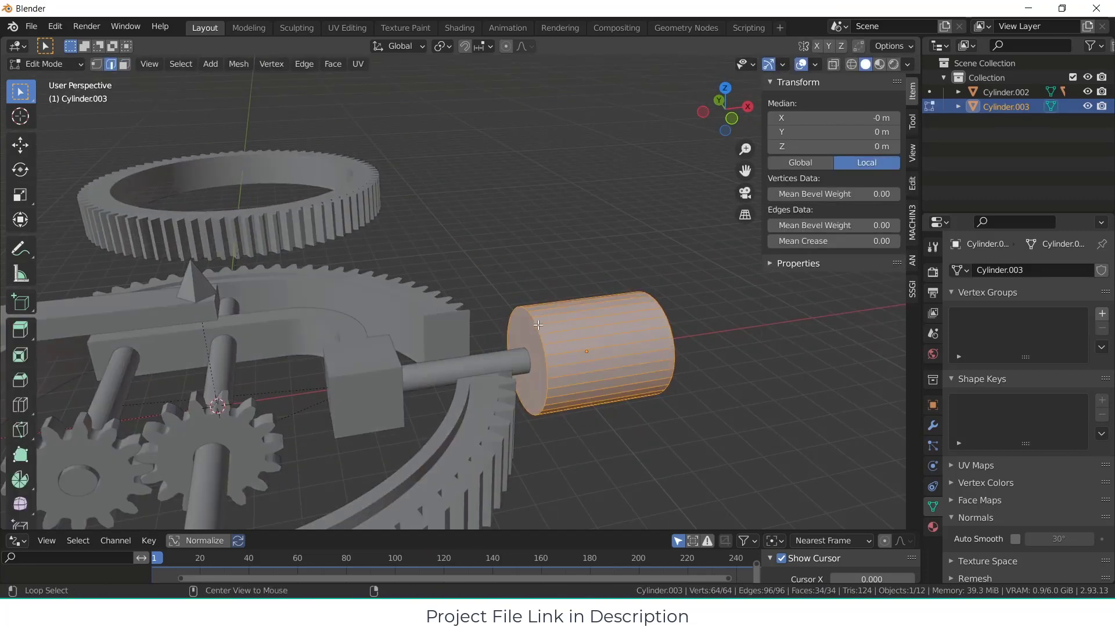
{"action": "left_click", "coordinate": [546, 316], "text": "alt"}
{"action": "key", "text": "alt+a"}
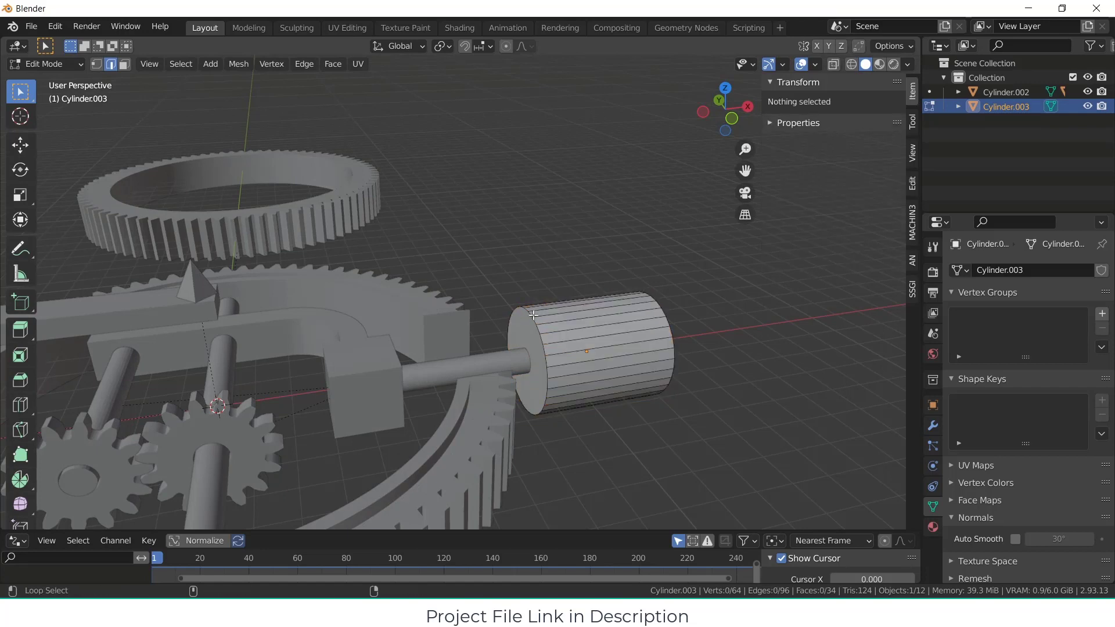
{"action": "left_click", "coordinate": [533, 314], "text": "alt"}
{"action": "middle_click_drag", "start_coordinate": [533, 315], "coordinate": [559, 374]}
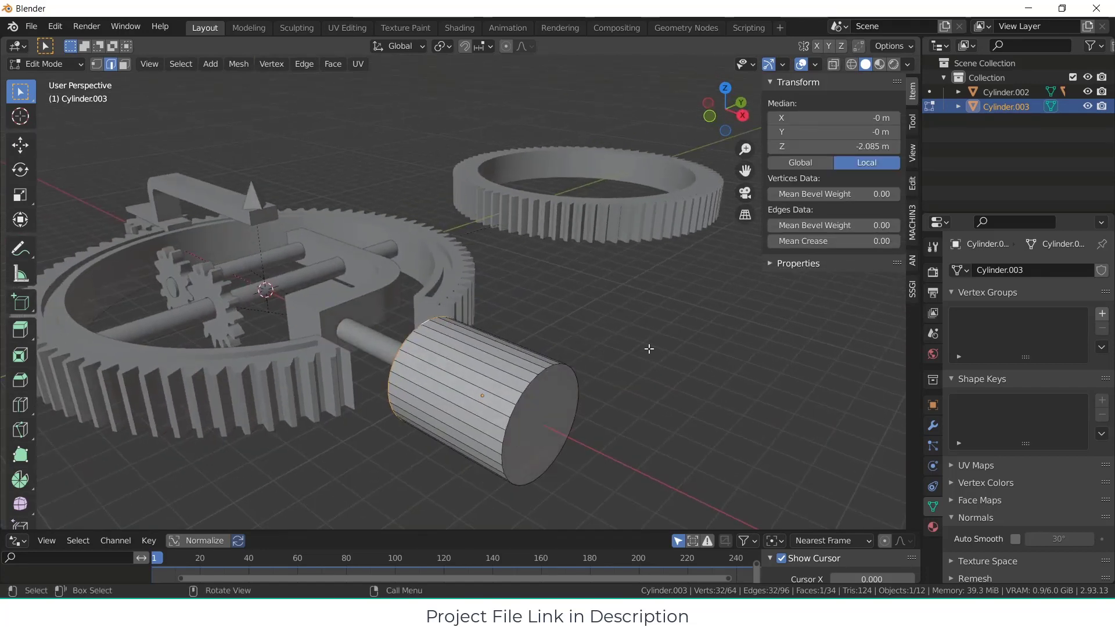
Step: Return to Object Mode and apply the wide cylinder's scale
{"action": "key", "text": "Tab"}
{"action": "key", "text": "ctrl+a"}
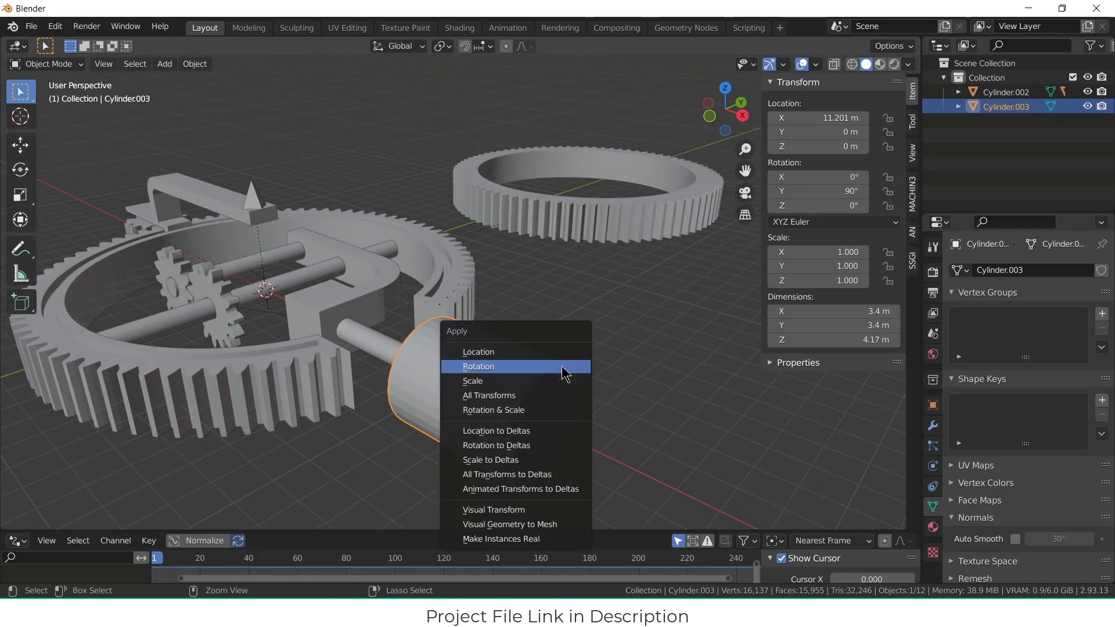
{"action": "left_click", "coordinate": [558, 381]}
Step: Bevel the edge loops around both ends of the wide cylinder by about 0.37 m with one segment
{"action": "middle_click_drag", "start_coordinate": [557, 392], "coordinate": [595, 361]}
{"action": "key", "text": "Tab"}
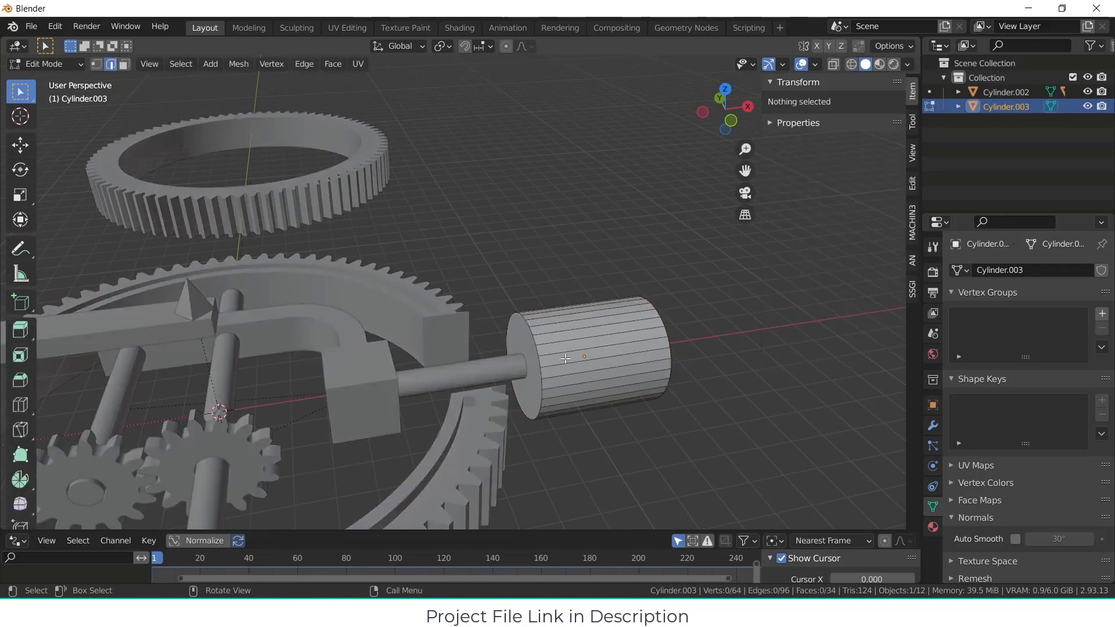
{"action": "left_click", "coordinate": [533, 334], "text": "alt"}
{"action": "middle_click_drag", "start_coordinate": [533, 333], "coordinate": [561, 366]}
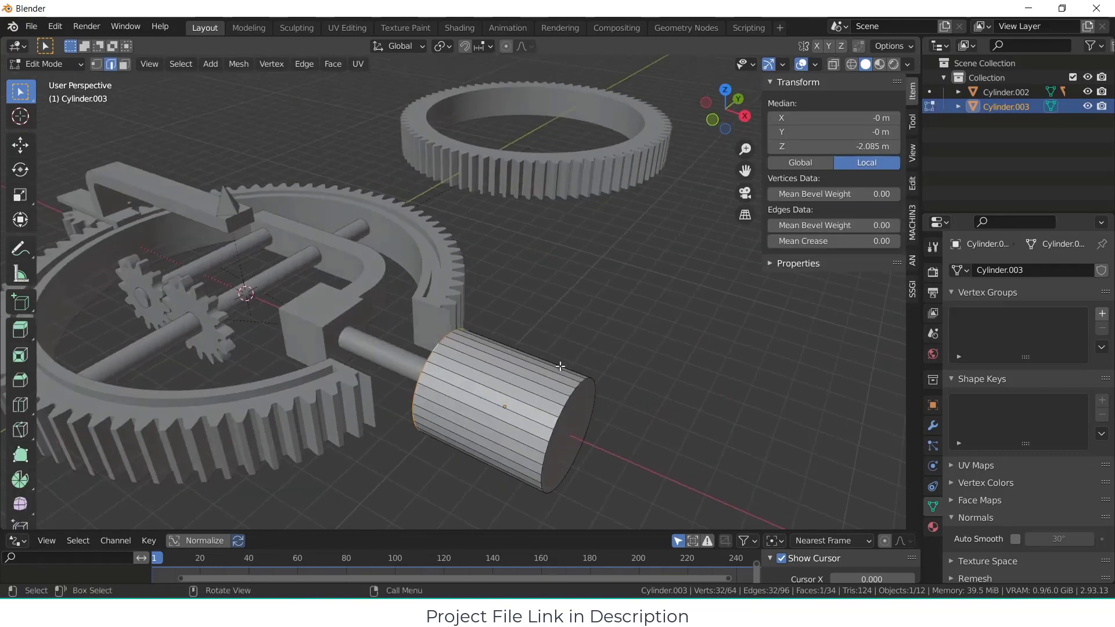
{"action": "left_click", "coordinate": [572, 390], "text": "alt+shift"}
{"action": "middle_click_drag", "start_coordinate": [642, 399], "coordinate": [687, 393]}
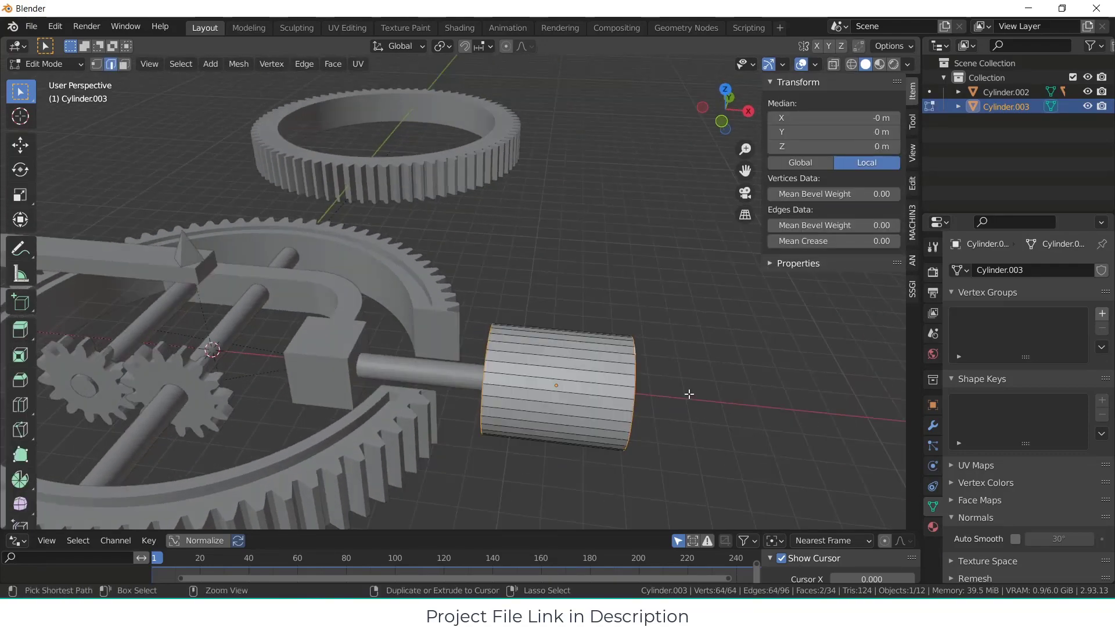
{"action": "key", "text": "ctrl+b"}
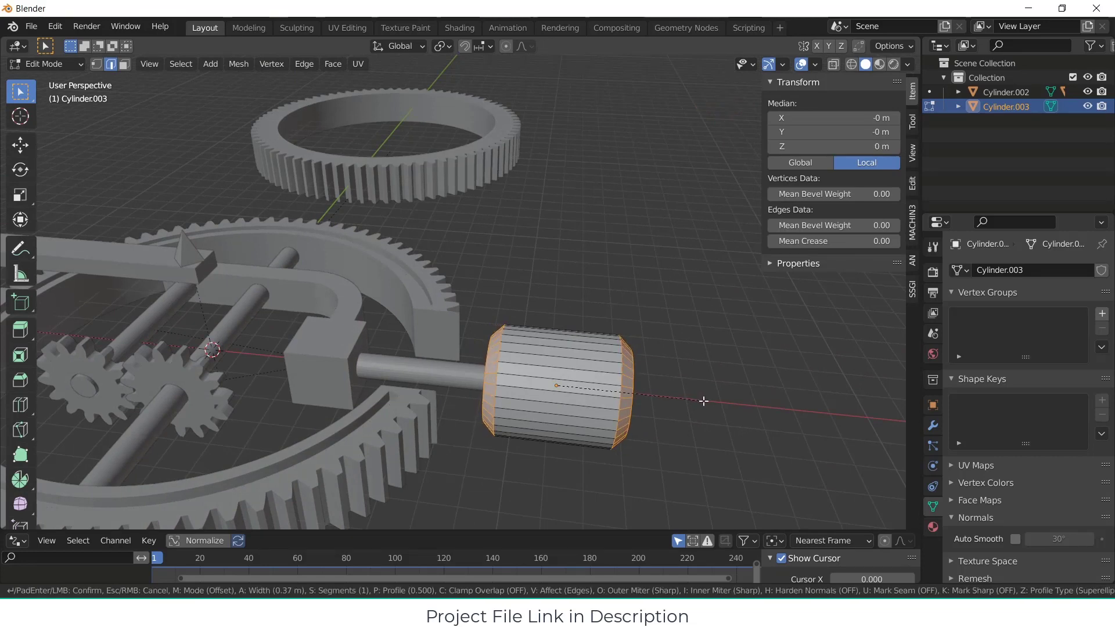
{"action": "left_click", "coordinate": [704, 401]}
{"action": "left_click", "coordinate": [576, 276]}
{"action": "key", "text": "Tab"}
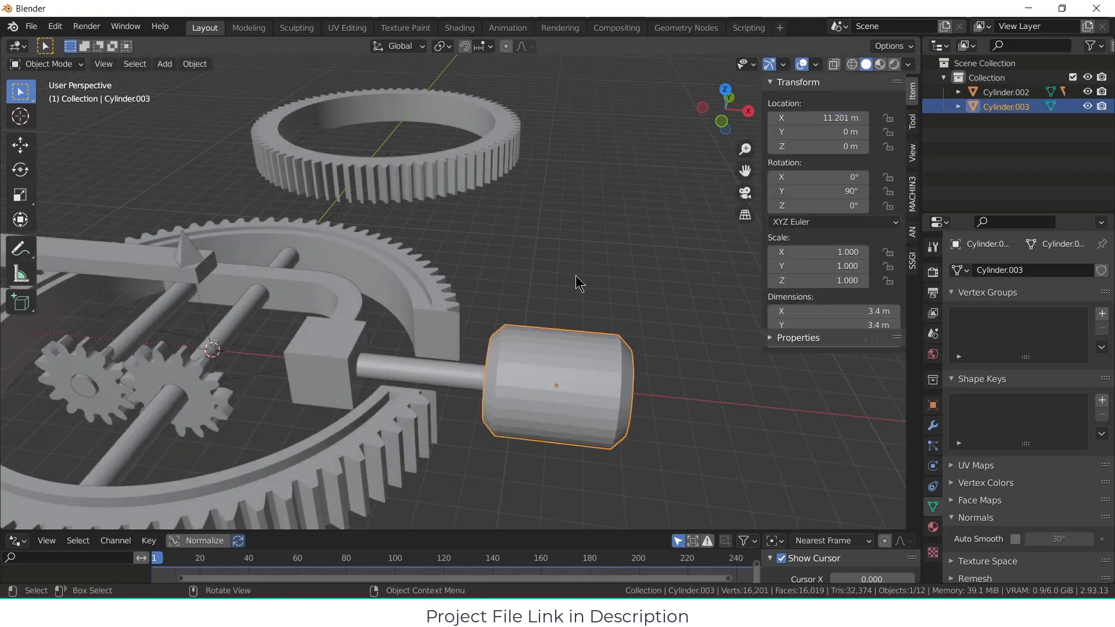
Step: Shade the bevelled cylinder smooth, enable Auto Smooth at 30°, and deselect it
{"action": "middle_click_drag", "start_coordinate": [578, 280], "coordinate": [605, 270]}
{"action": "right_click", "coordinate": [577, 331]}
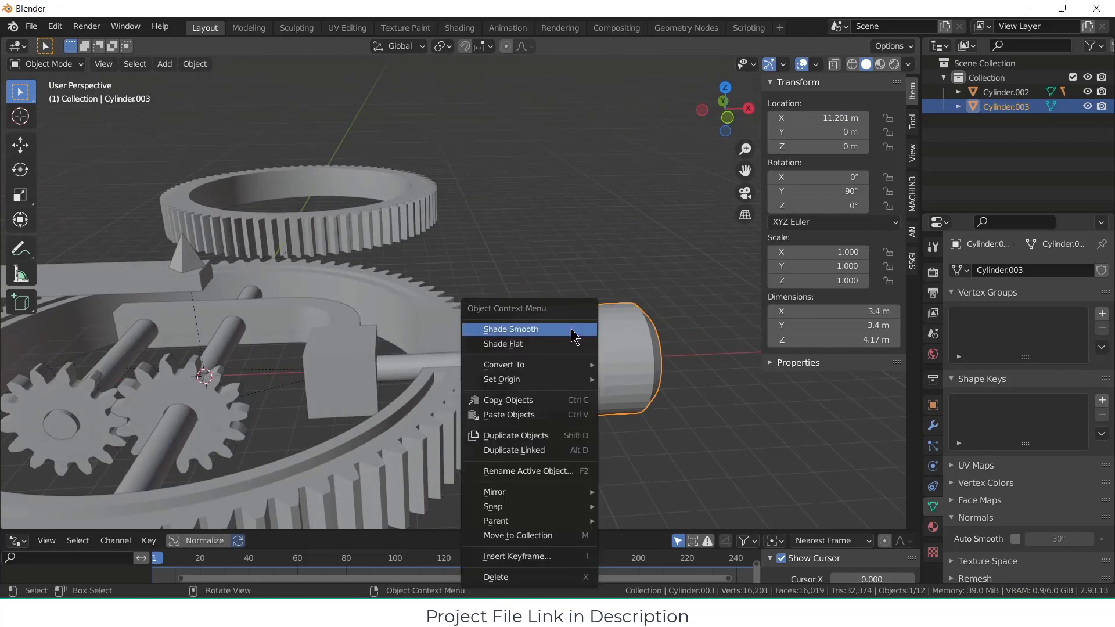
{"action": "left_click", "coordinate": [574, 333]}
{"action": "left_click", "coordinate": [1015, 540]}
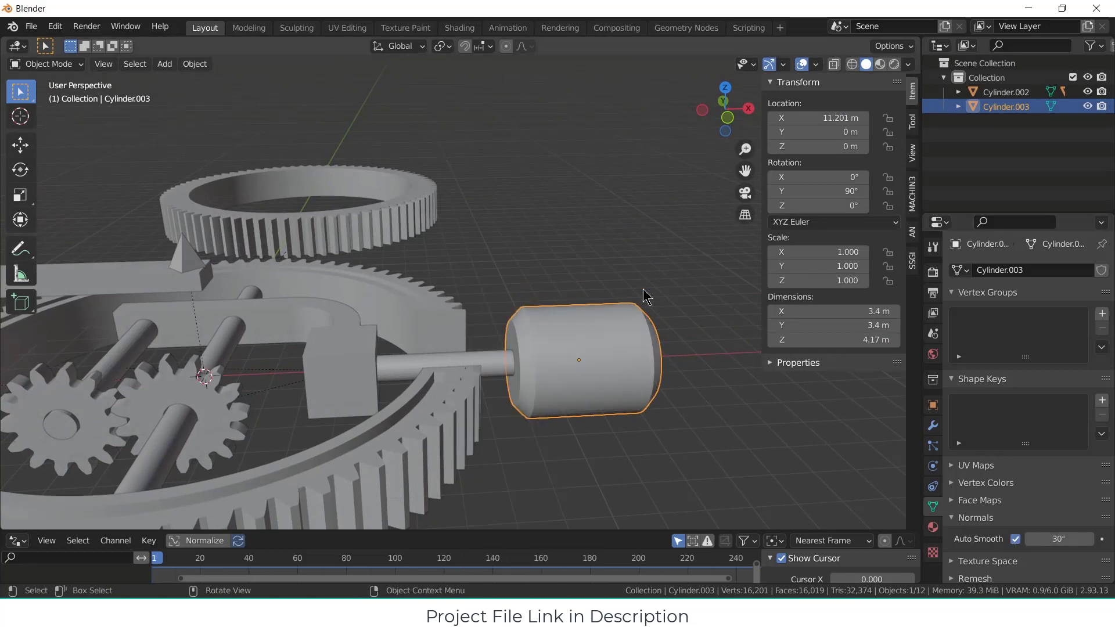
{"action": "left_click", "coordinate": [581, 283]}
{"action": "middle_click_drag", "start_coordinate": [580, 283], "coordinate": [525, 246]}
{"action": "scroll", "coordinate": [557, 263], "scroll_direction": "down", "scroll_amount": 1}
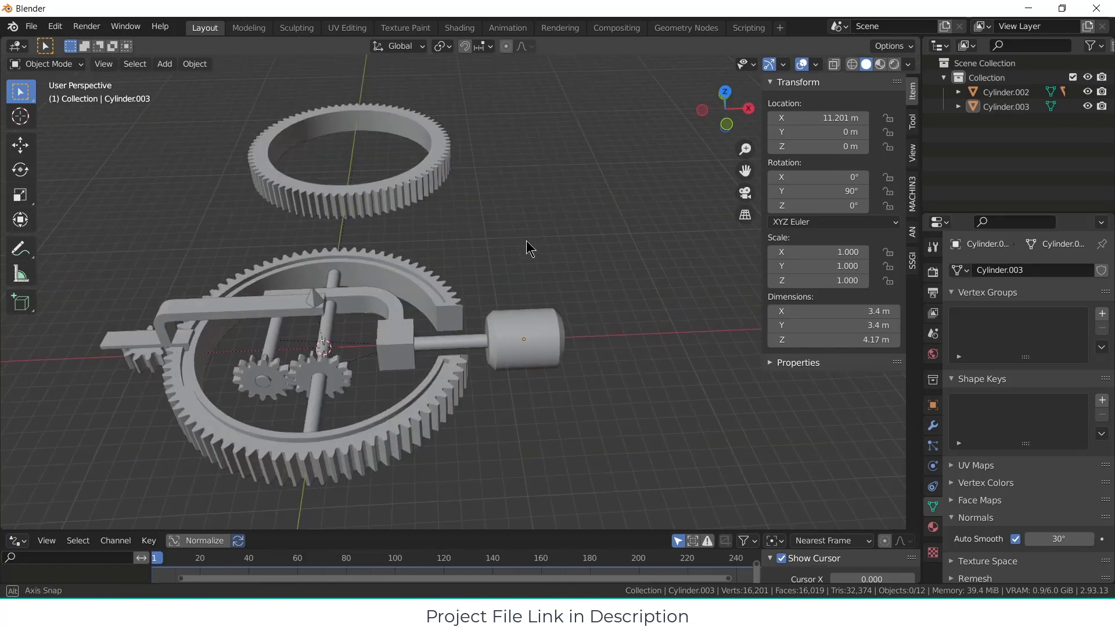
Step: Delete the spare full ring gear behind the mechanism
{"action": "left_click", "coordinate": [343, 191]}
{"action": "key", "text": "x"}
{"action": "left_click", "coordinate": [610, 234]}
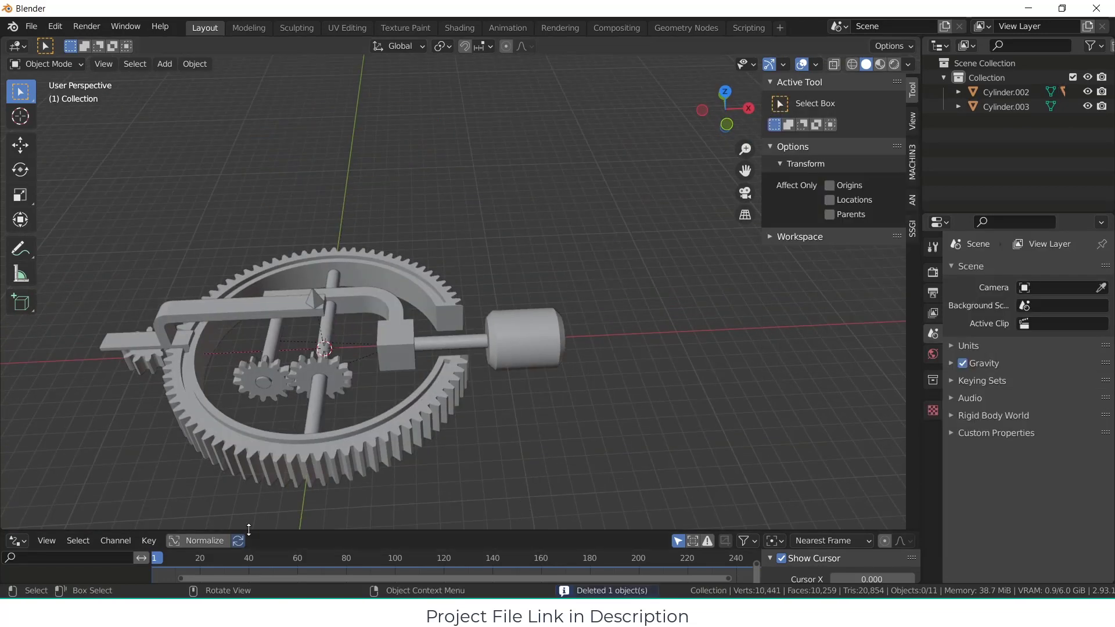
Step: Switch the Graph Editor area to the Timeline and enlarge it vertically
{"action": "left_click", "coordinate": [17, 543]}
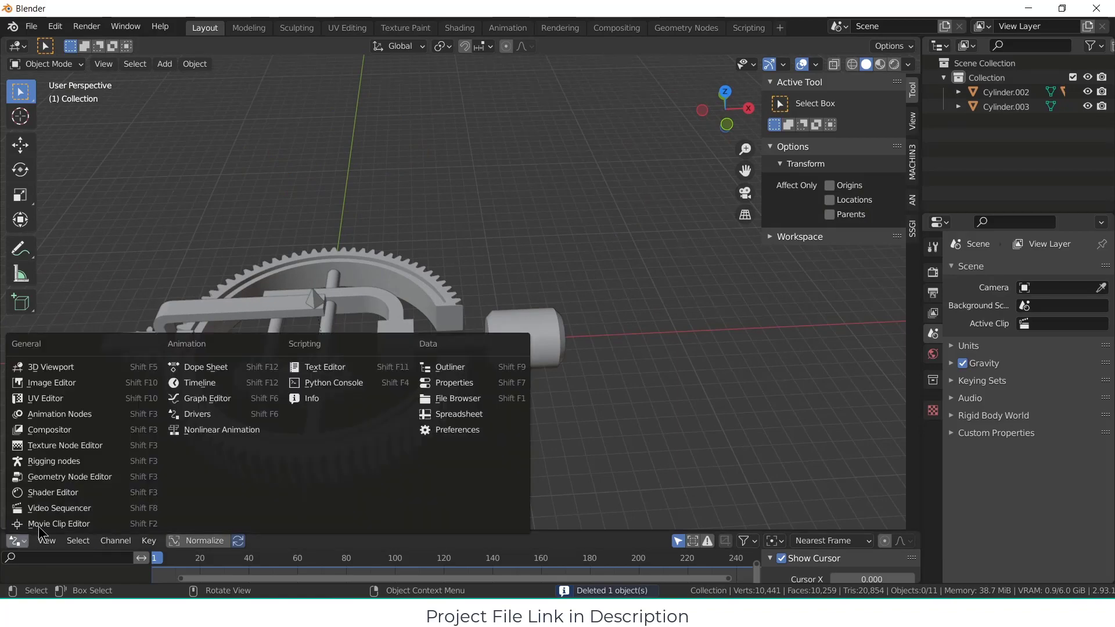
{"action": "left_click", "coordinate": [216, 386]}
{"action": "left_click_drag", "start_coordinate": [577, 530], "coordinate": [570, 463]}
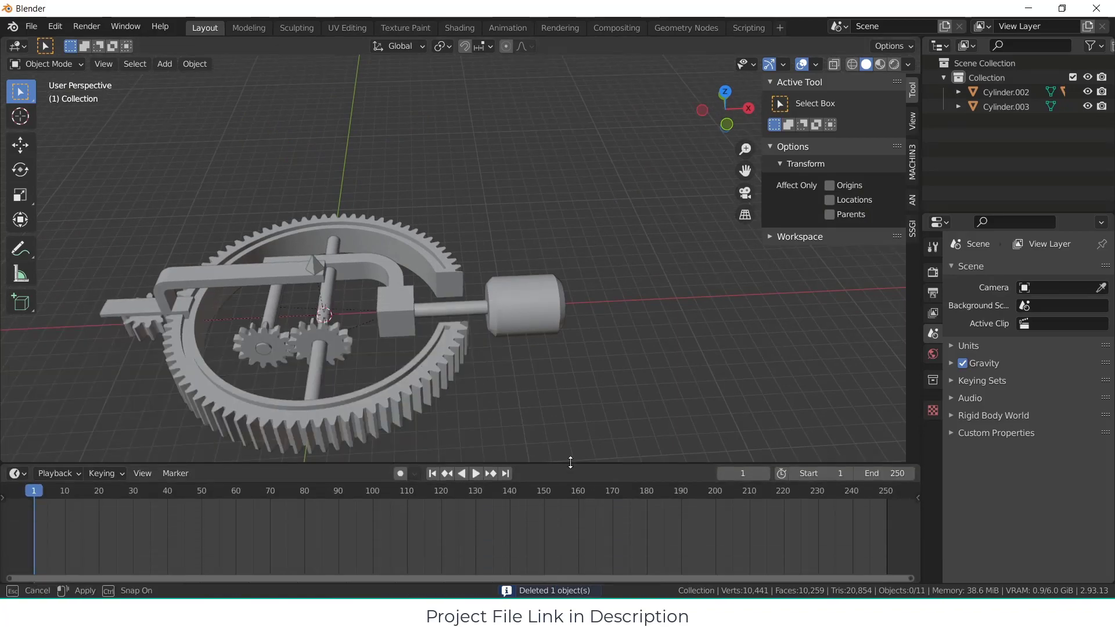
Step: Try rotating the thin shaft cylinder about the global X axis to test the mechanism, and cancel the rotation
{"action": "middle_click_drag", "start_coordinate": [567, 453], "coordinate": [447, 300]}
{"action": "left_click", "coordinate": [447, 300]}
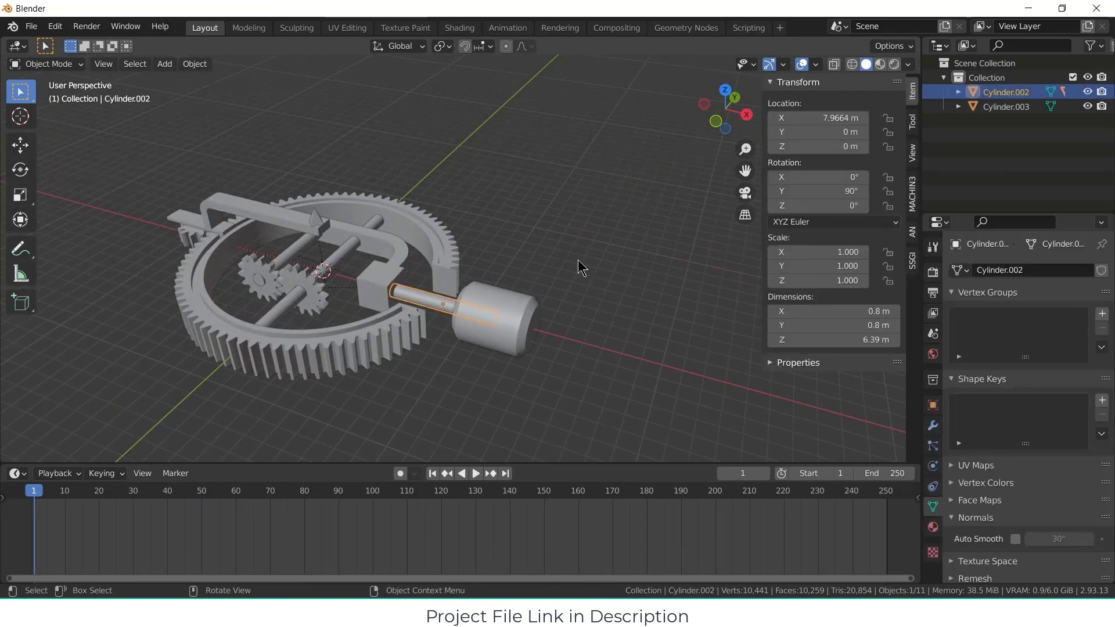
{"action": "key", "text": "r"}
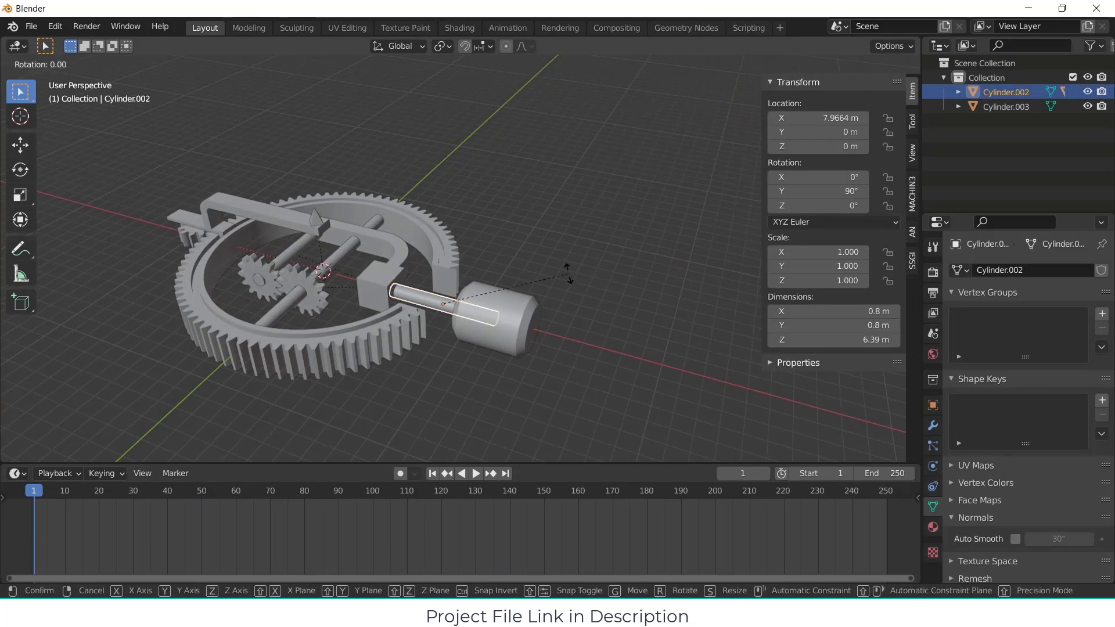
{"action": "key", "text": "x"}
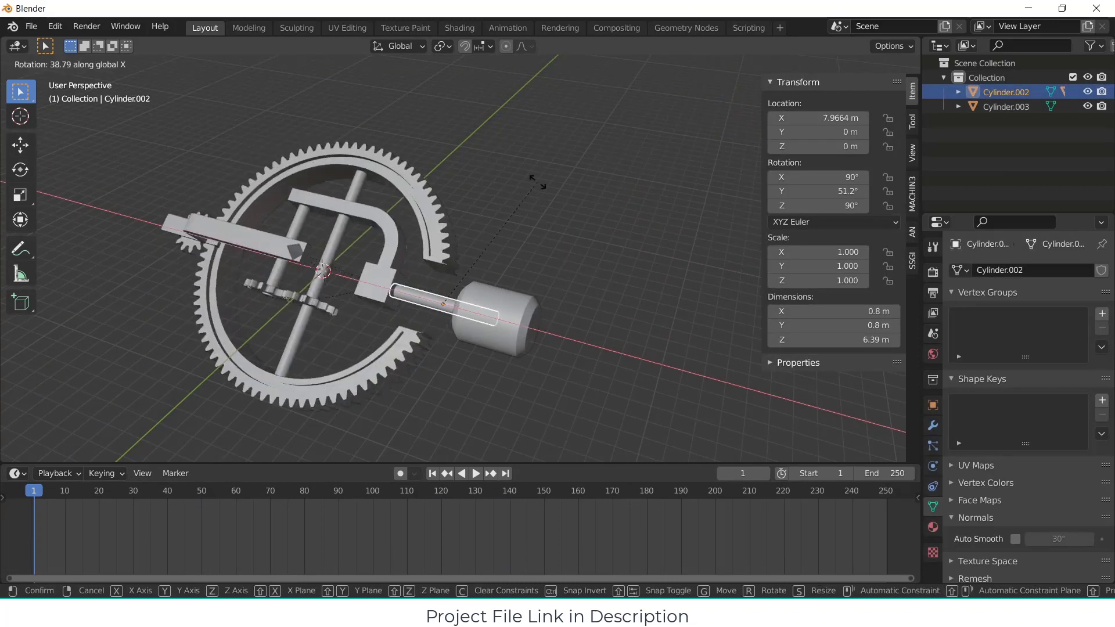
{"action": "key", "text": "Escape"}
Step: Rotate the driver gear about the global Y axis to test the linked gears
{"action": "middle_click_drag", "start_coordinate": [365, 225], "coordinate": [312, 298]}
{"action": "left_click", "coordinate": [273, 318]}
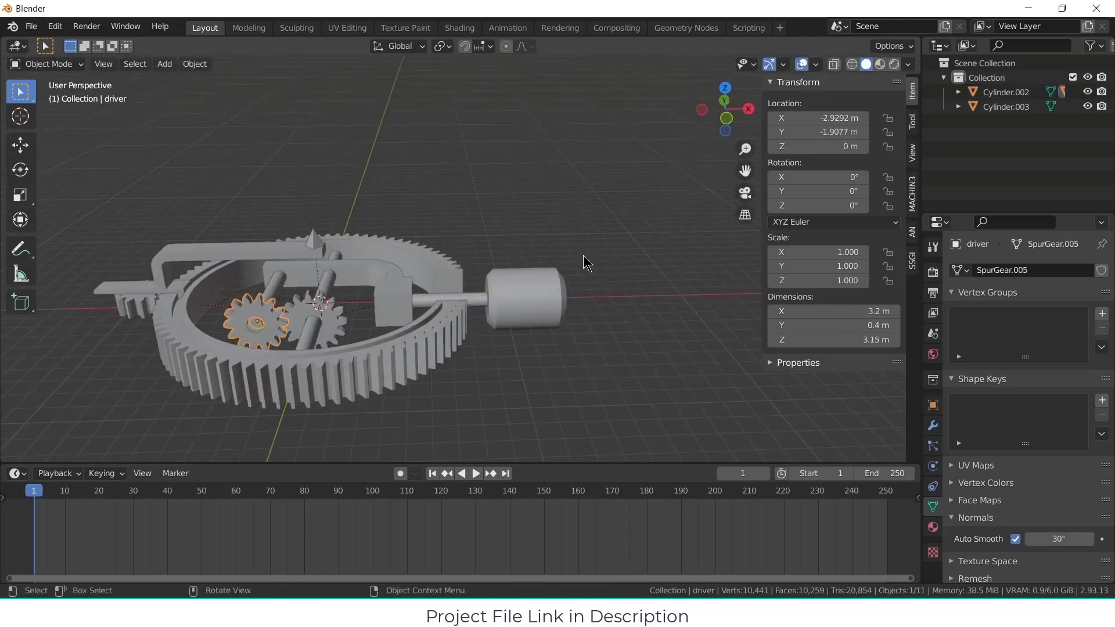
{"action": "key", "text": "r"}
{"action": "key", "text": "y"}
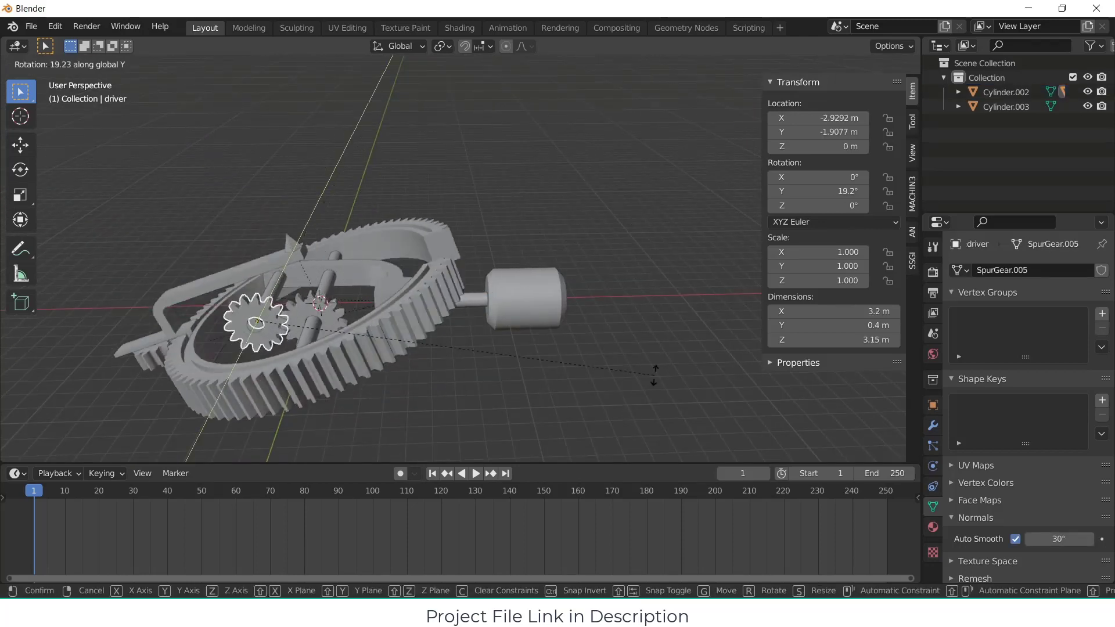
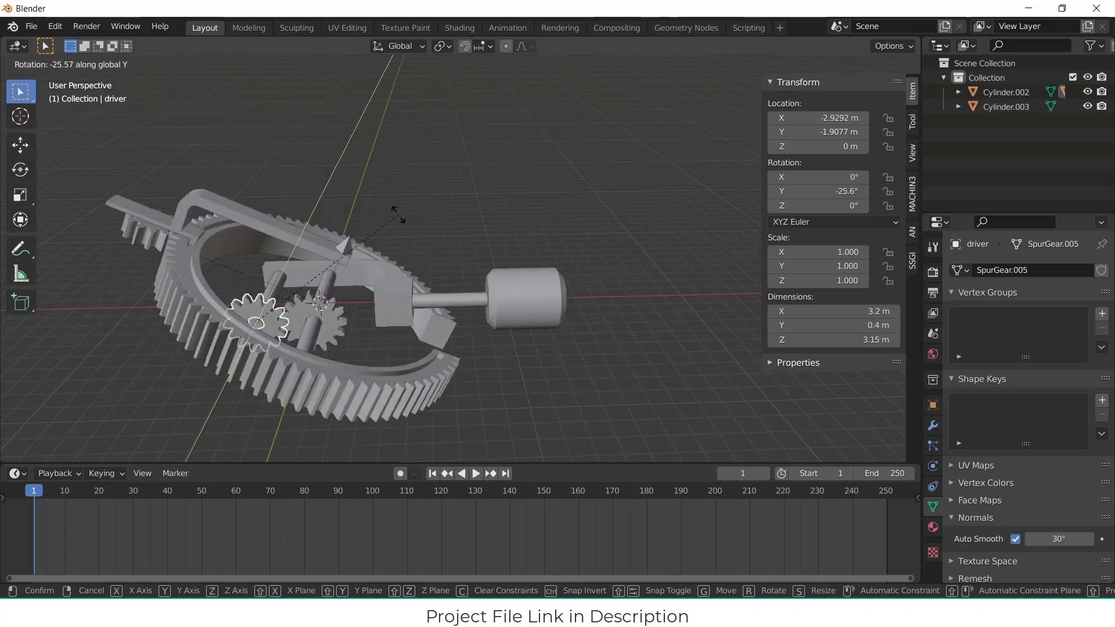
Step: Cancel the driver gear's rotation and try rotating the guider arm about the global Z axis to test it
{"action": "key", "text": "Escape"}
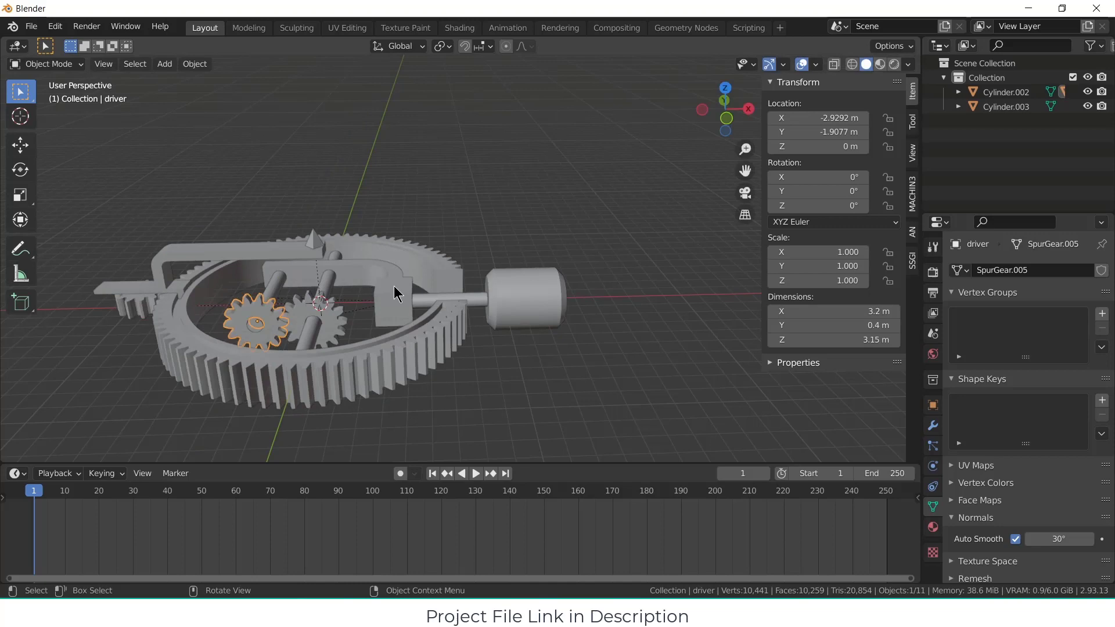
{"action": "left_click", "coordinate": [181, 290]}
{"action": "key", "text": "r"}
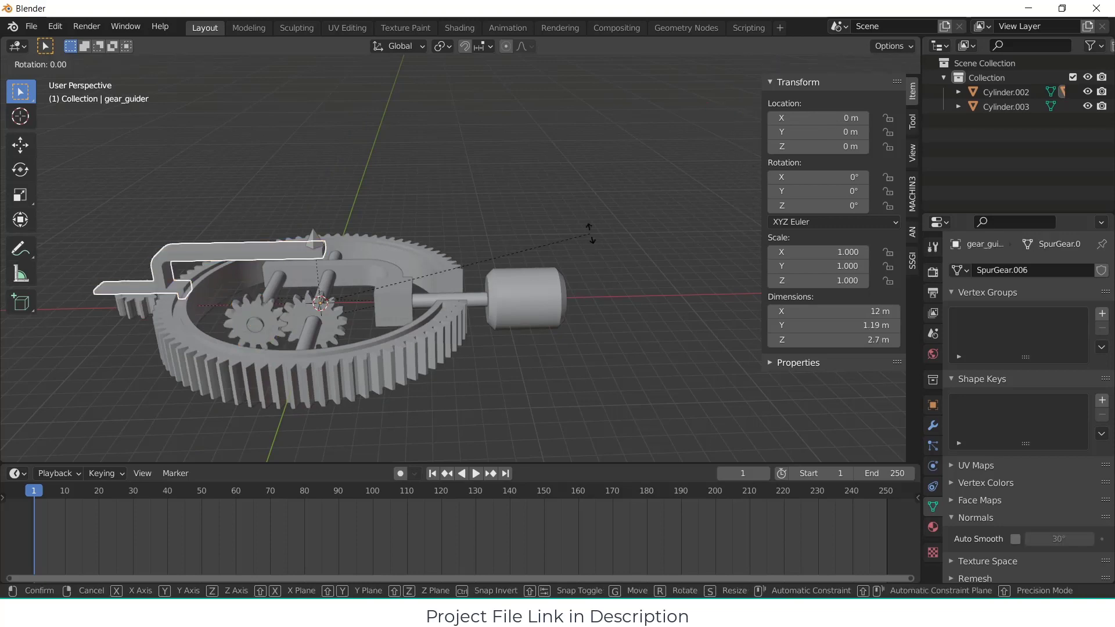
{"action": "key", "text": "z"}
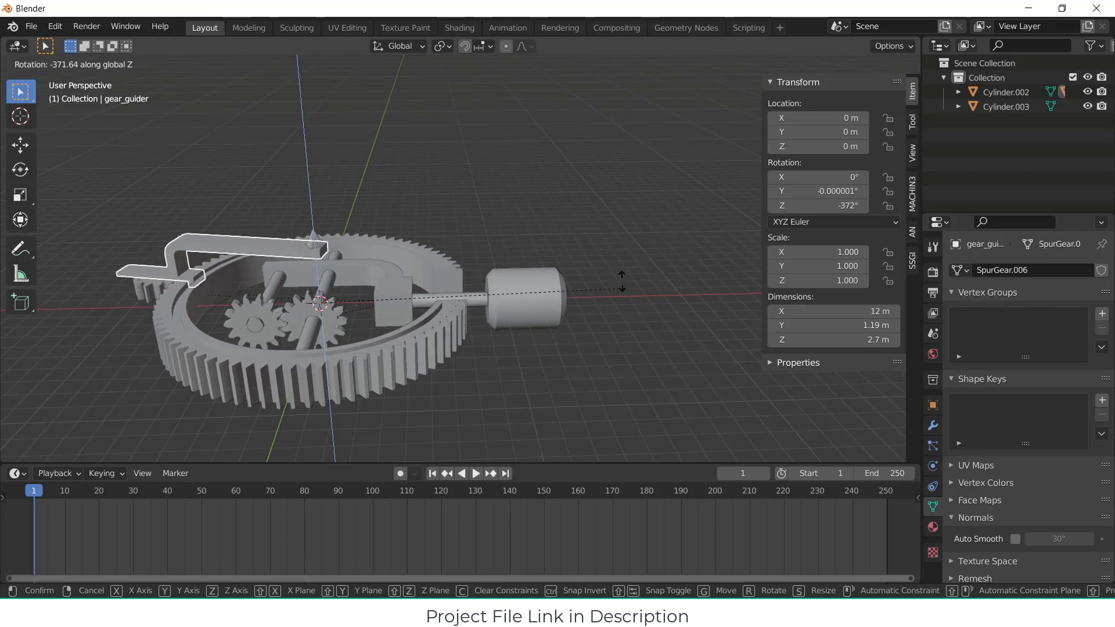
{"action": "key", "text": "Escape"}
{"action": "left_click", "coordinate": [577, 343]}
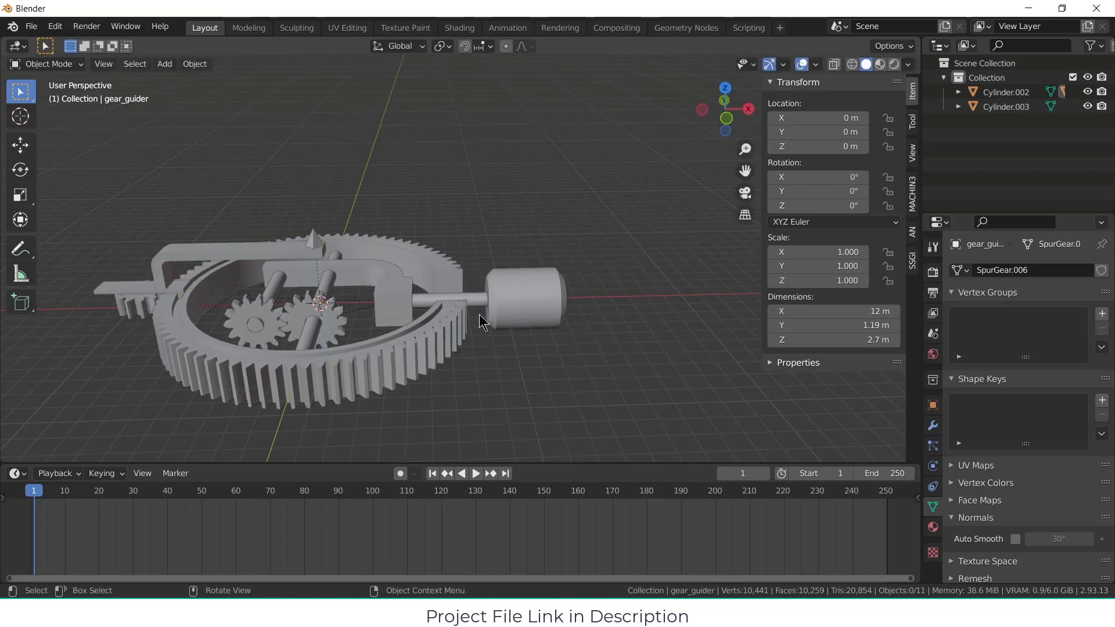
Step: Insert a rotation keyframe on the thin shaft cylinder at frame 1
{"action": "left_click", "coordinate": [476, 301]}
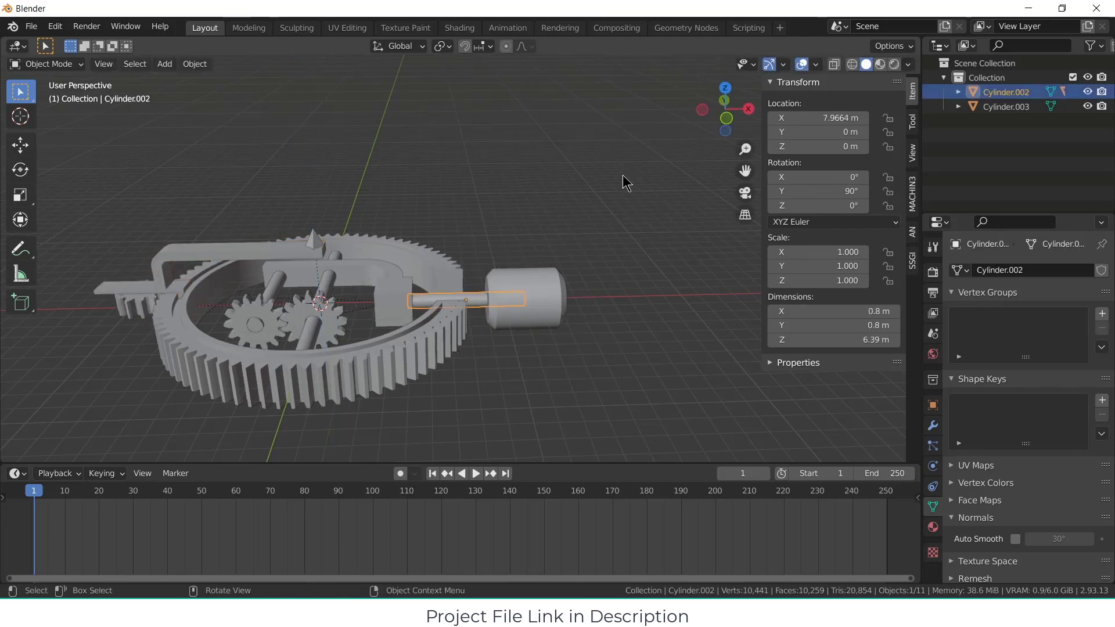
{"action": "key", "text": "i"}
{"action": "left_click", "coordinate": [624, 192]}
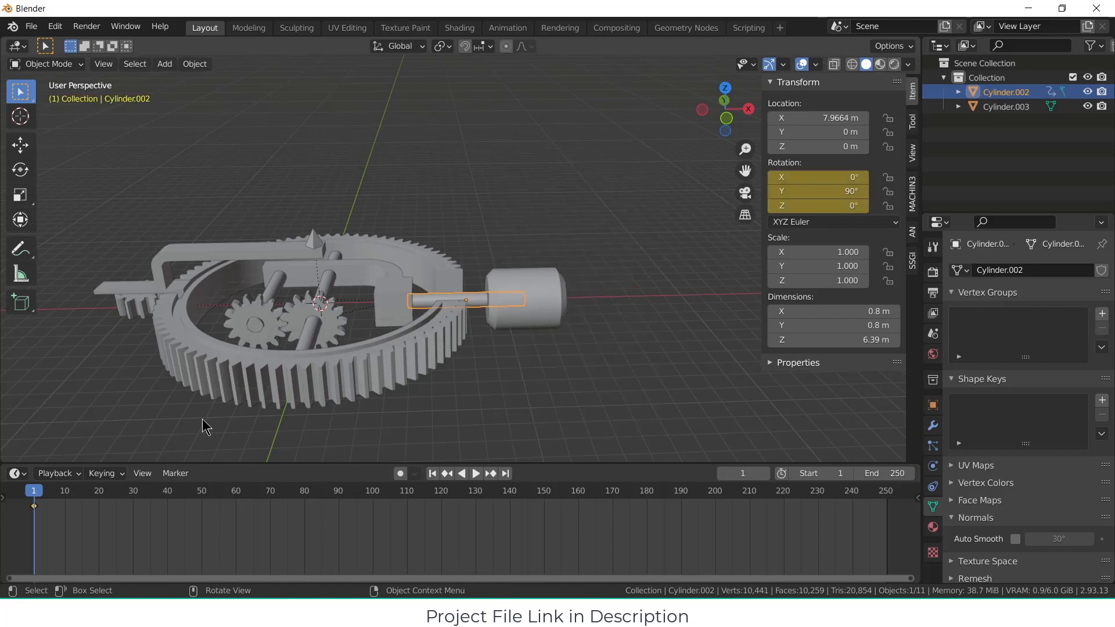
Step: At frame 60, rotate the shaft cylinder 30° about the global X axis and insert a rotation keyframe
{"action": "left_click", "coordinate": [238, 492]}
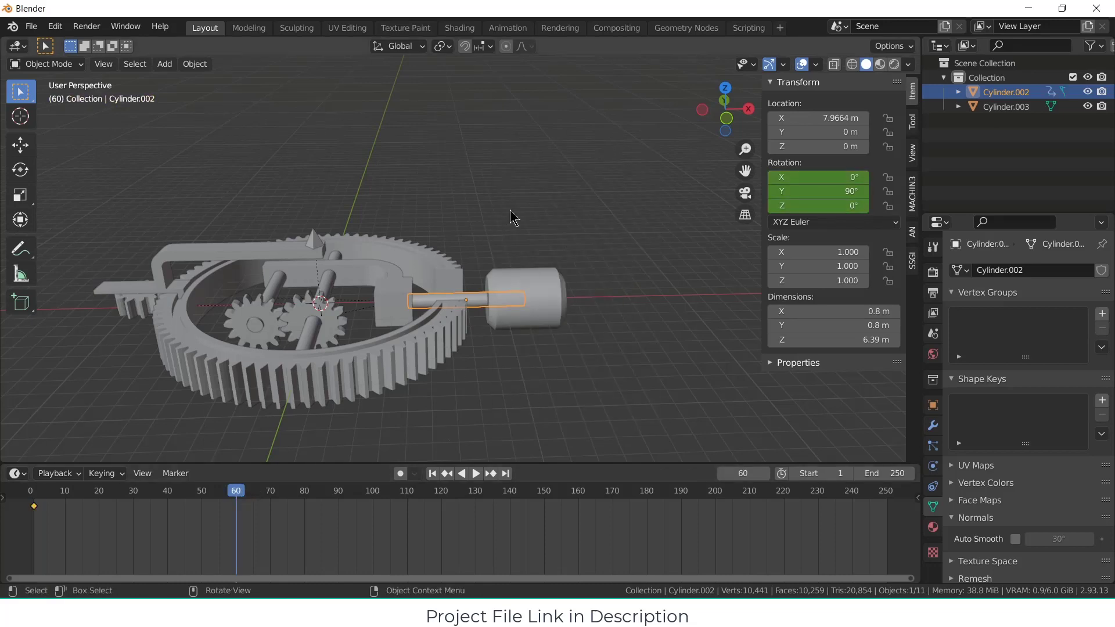
{"action": "key", "text": "r"}
{"action": "key", "text": "x"}
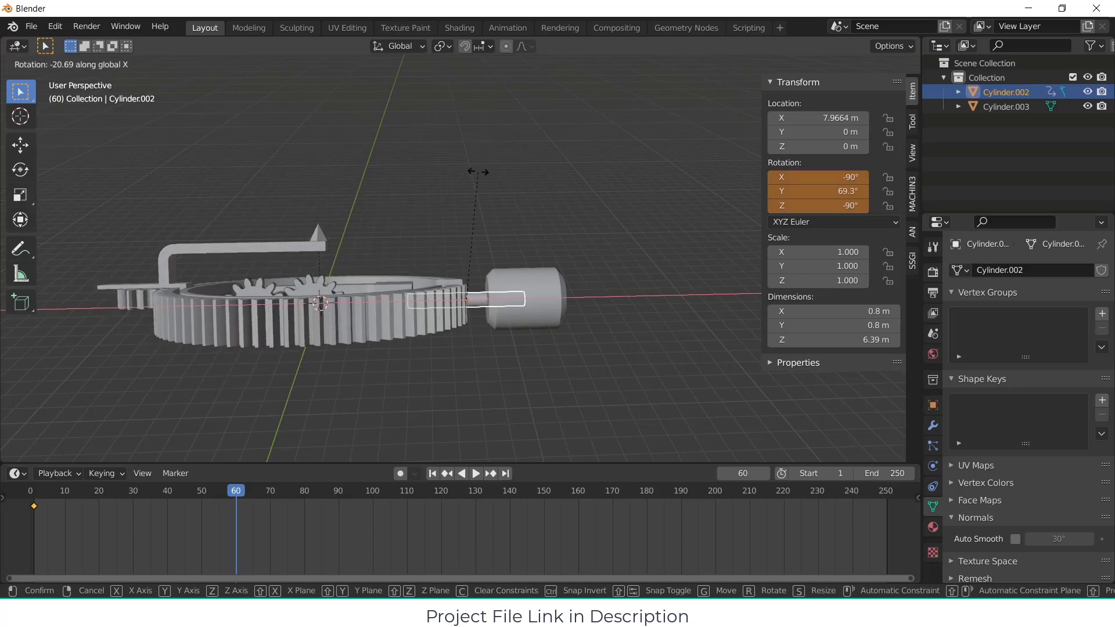
{"action": "type", "text": "60"}
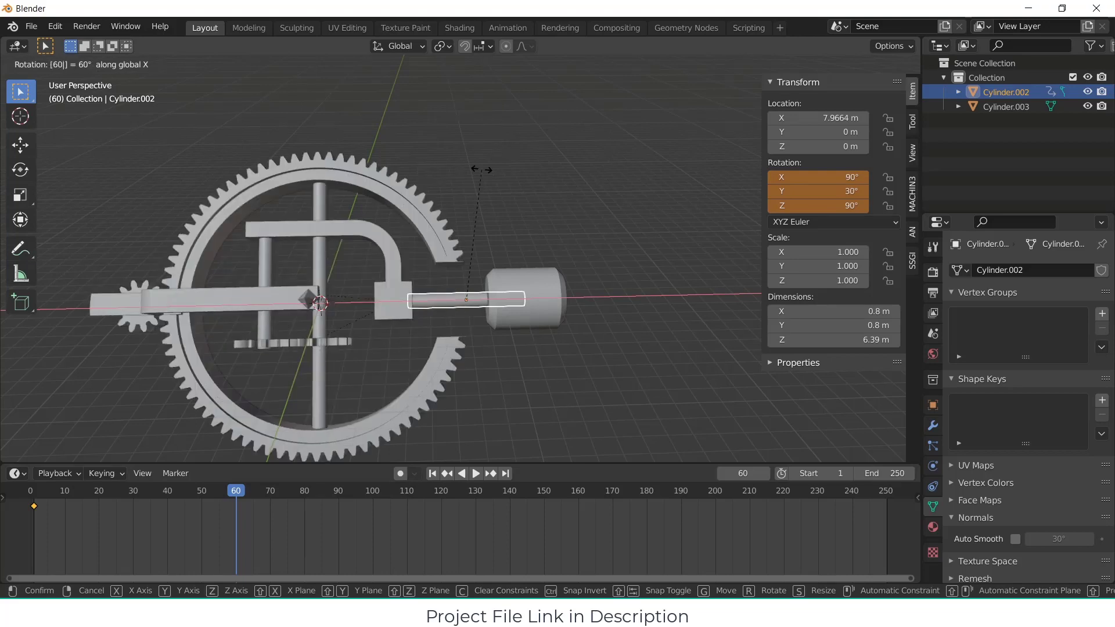
{"action": "key", "text": "BackSpace"}
{"action": "key", "text": "BackSpace"}
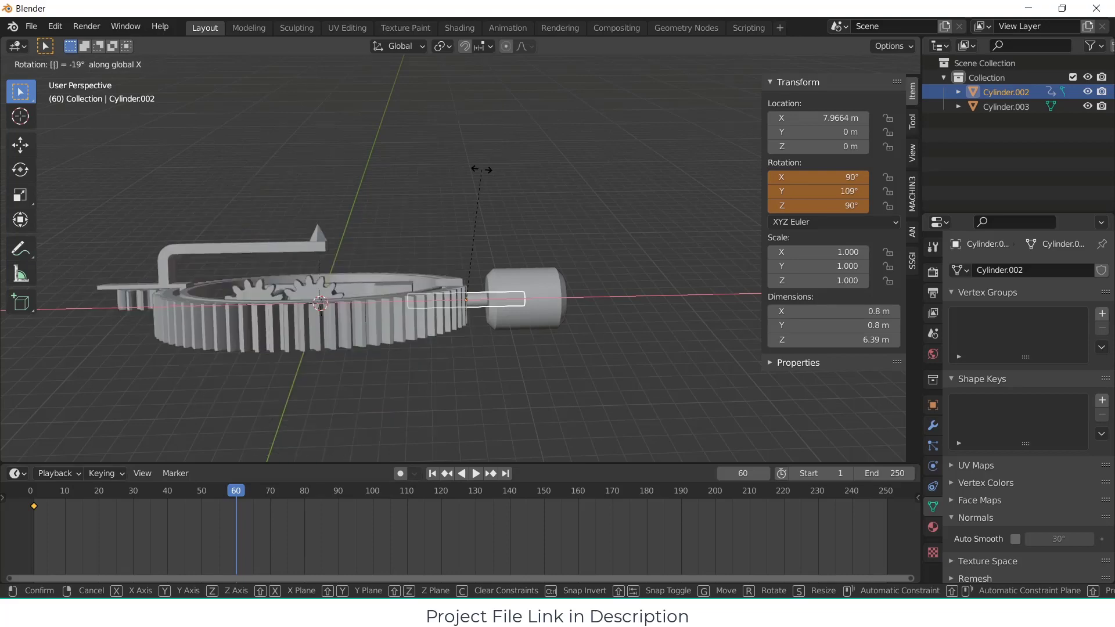
{"action": "type", "text": "30"}
{"action": "key", "text": "Return"}
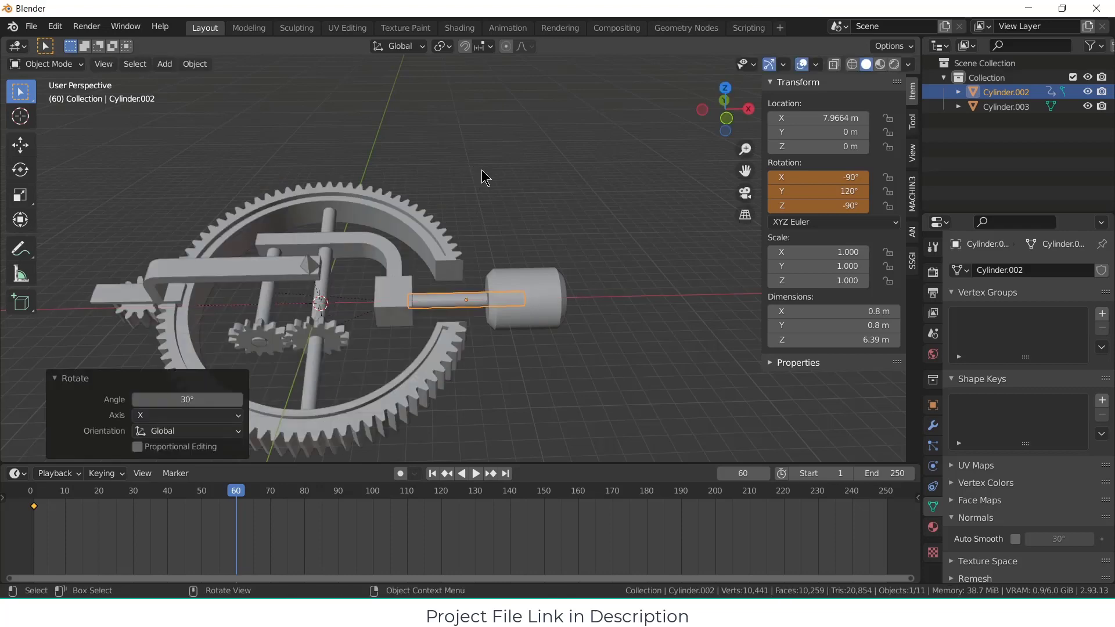
{"action": "key", "text": "i"}
{"action": "left_click", "coordinate": [482, 171]}
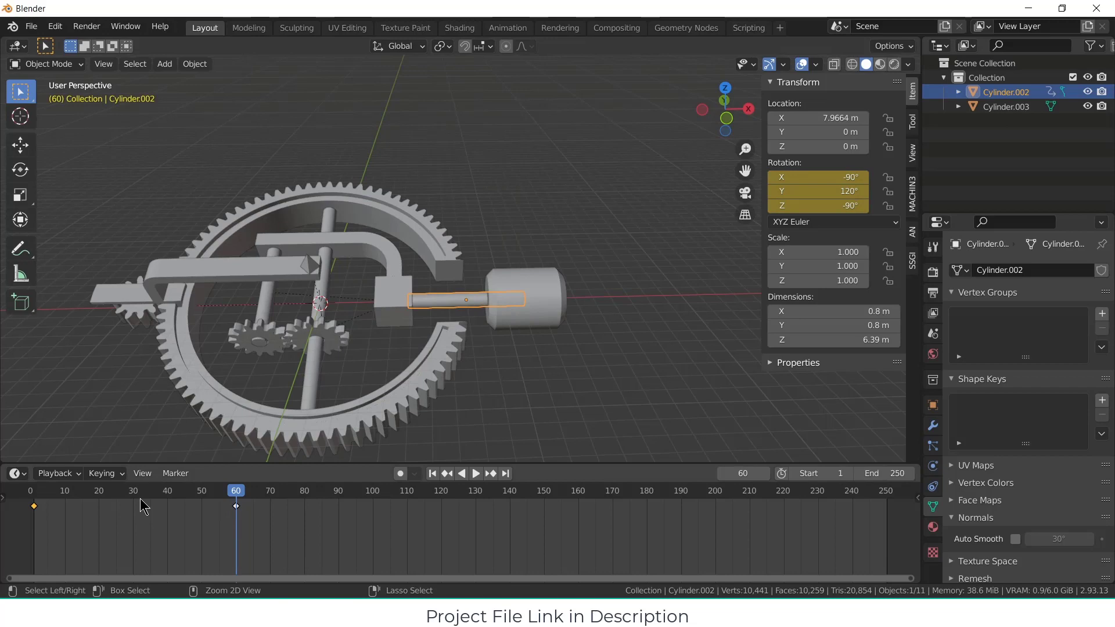
Step: Play the animation, stop at frame 120, and copy the shaft's frame 1 keyframe to that frame
{"action": "key", "text": "space"}
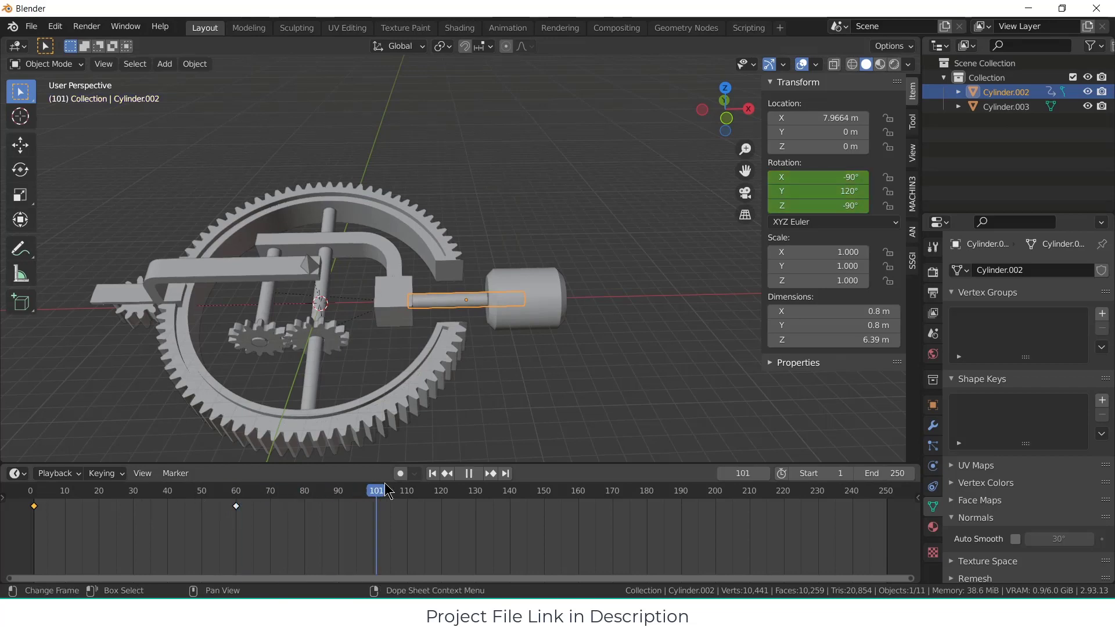
{"action": "key", "text": "space"}
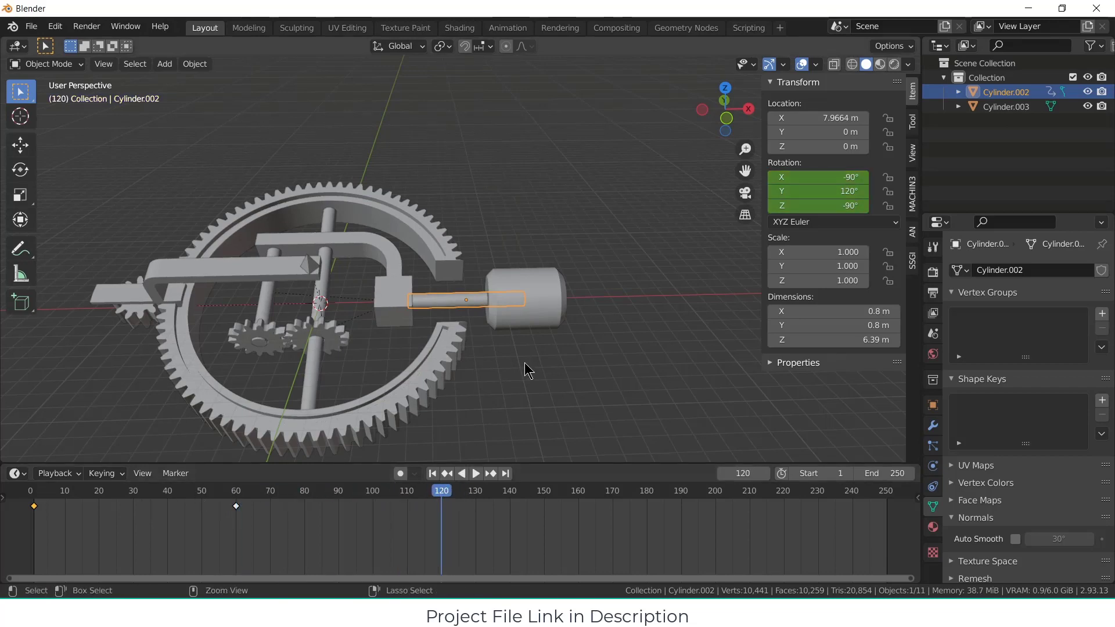
{"action": "key", "text": "ctrl+v"}
{"action": "key", "text": "b"}
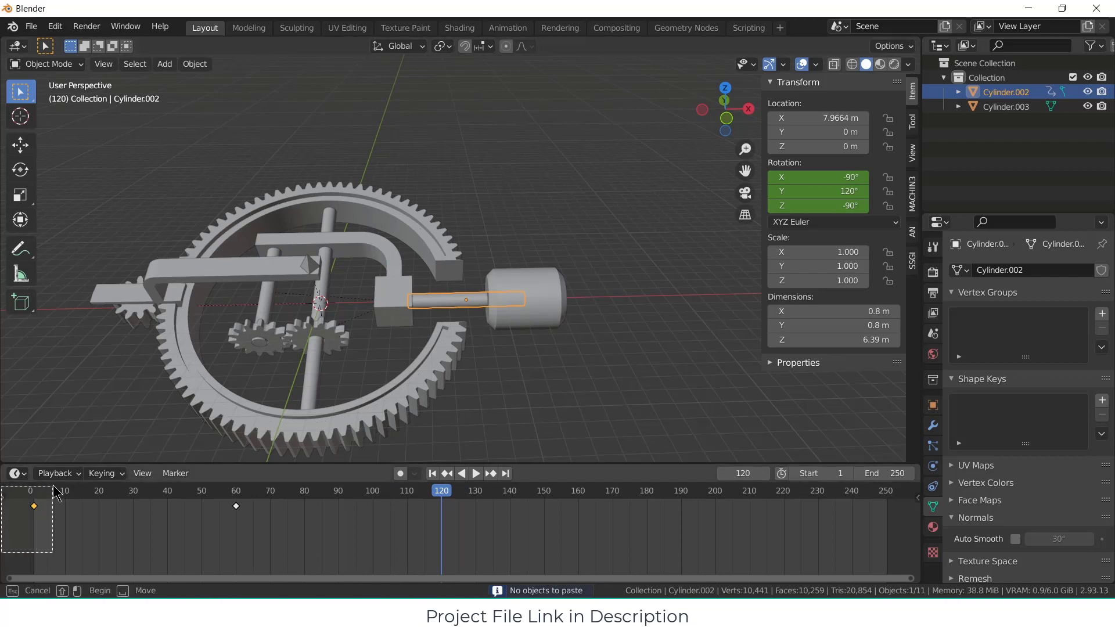
{"action": "left_click_drag", "start_coordinate": [54, 491], "coordinate": [58, 497]}
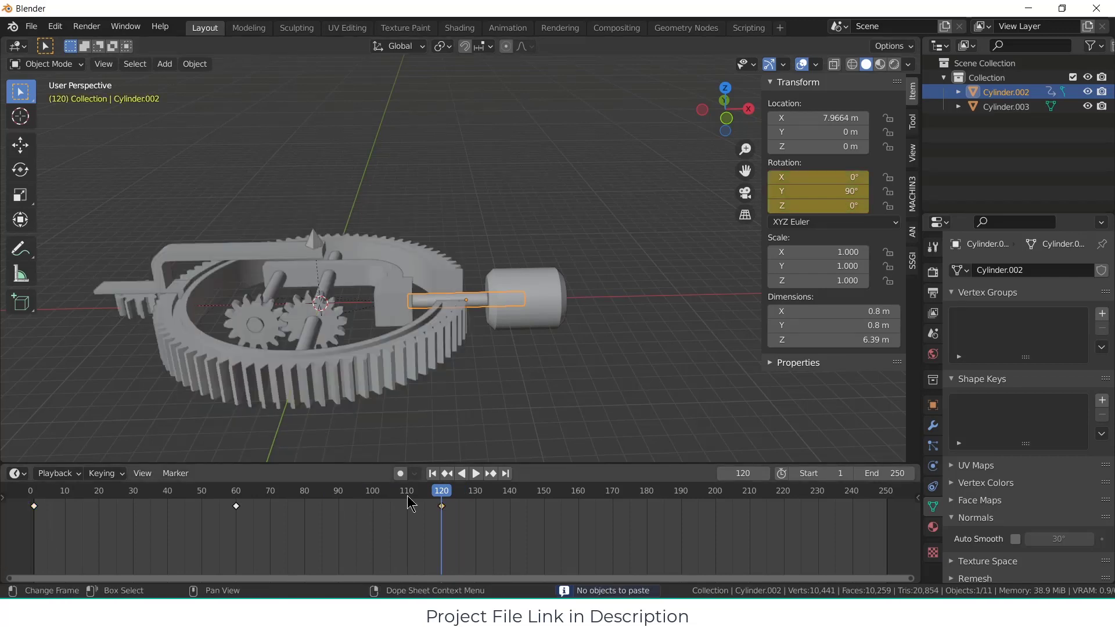
Step: Try setting the shaft's X and Z rotations to 0° at frame 60, and undo both changes
{"action": "left_click_drag", "start_coordinate": [429, 492], "coordinate": [235, 451]}
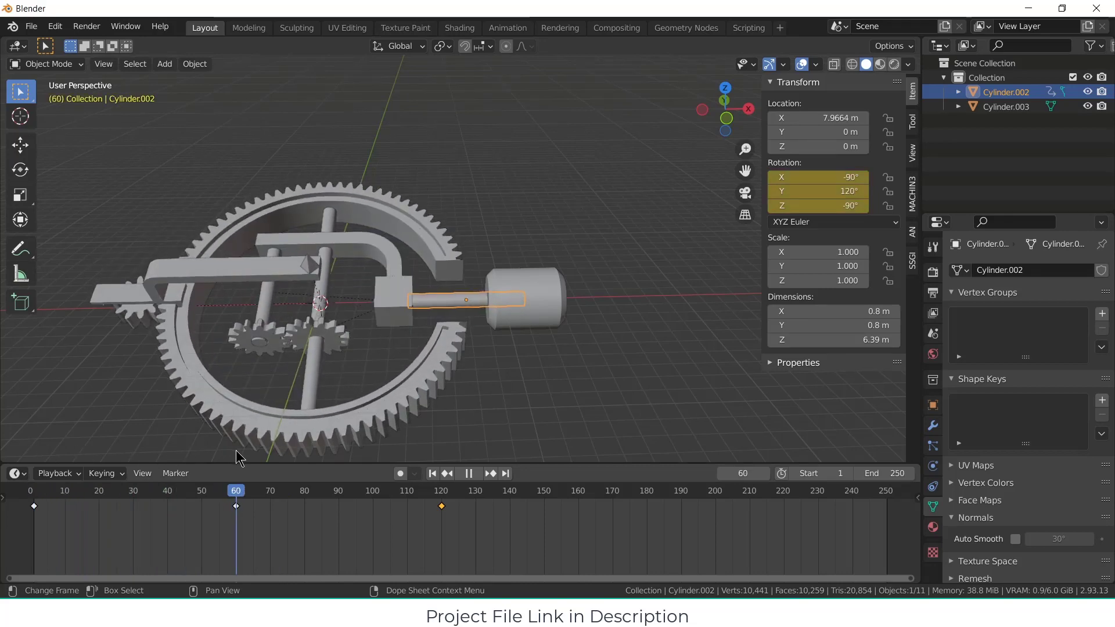
{"action": "left_click", "coordinate": [843, 174]}
{"action": "key", "text": "Return"}
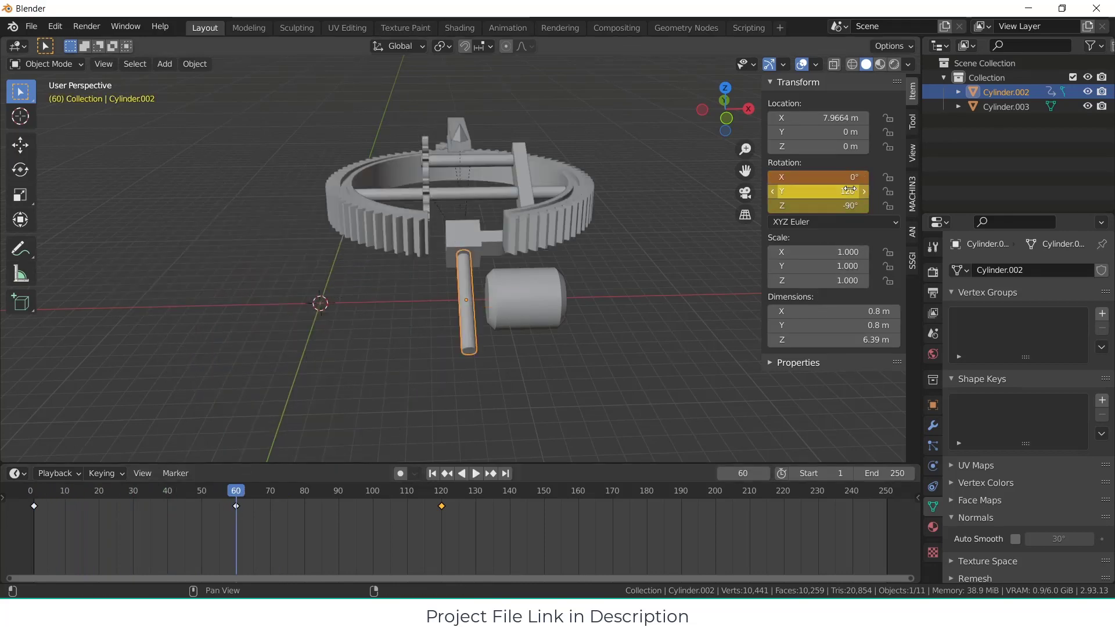
{"action": "left_click", "coordinate": [846, 205]}
{"action": "type", "text": "0"}
{"action": "key", "text": "Return"}
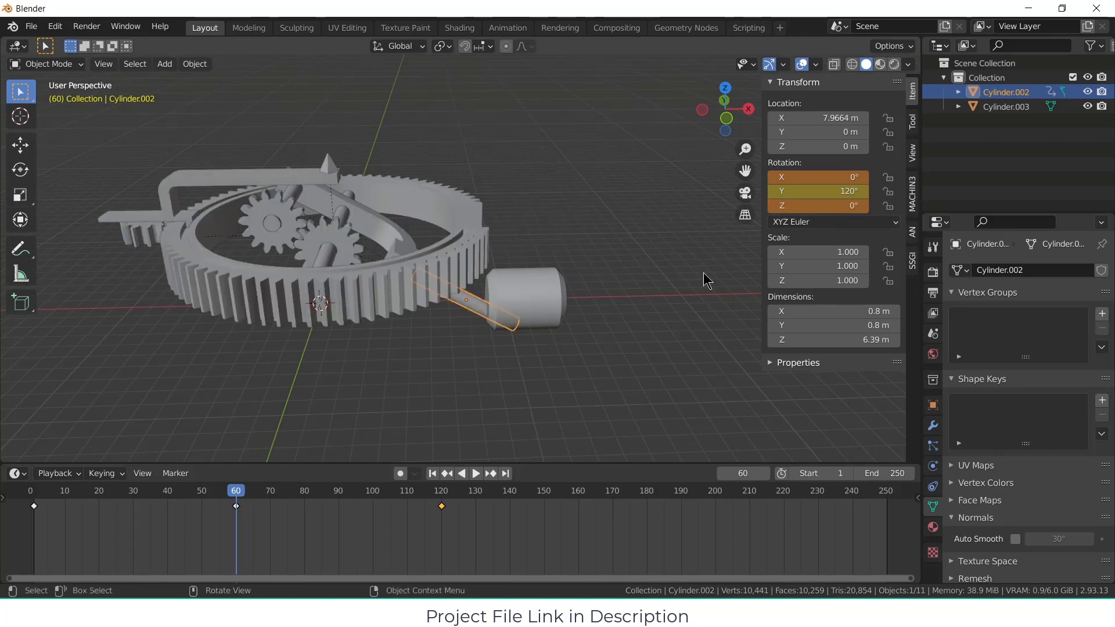
{"action": "key", "text": "ctrl+z"}
{"action": "key", "text": "ctrl+z"}
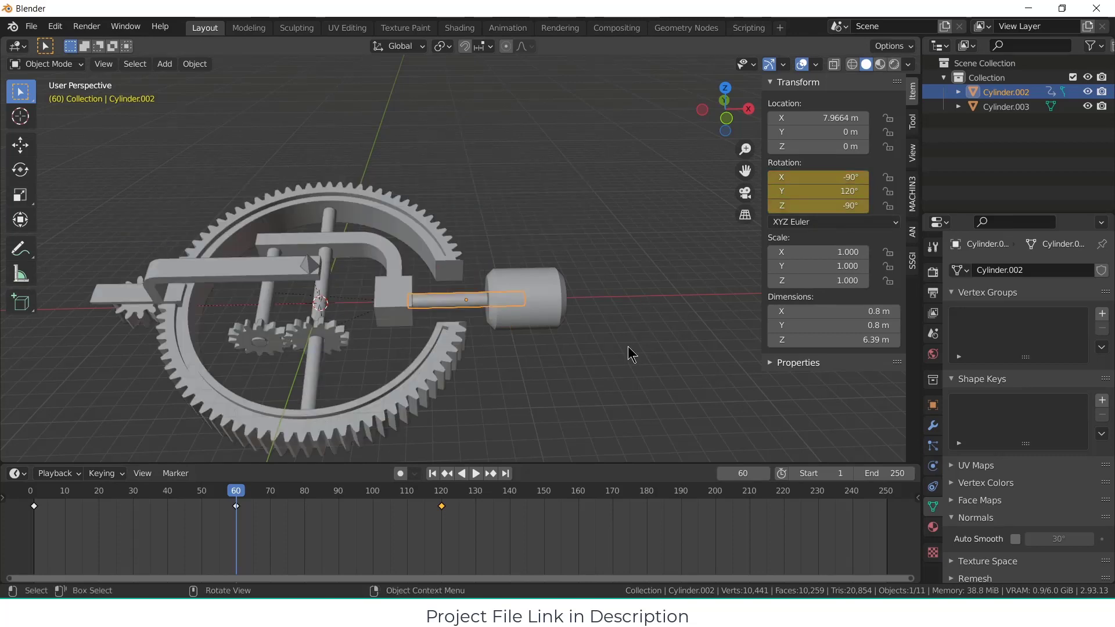
Step: Delete the shaft's rotation keyframe at frame 60, keeping the shaft object itself
{"action": "key", "text": "alt+a"}
{"action": "left_click_drag", "start_coordinate": [236, 487], "coordinate": [274, 453]}
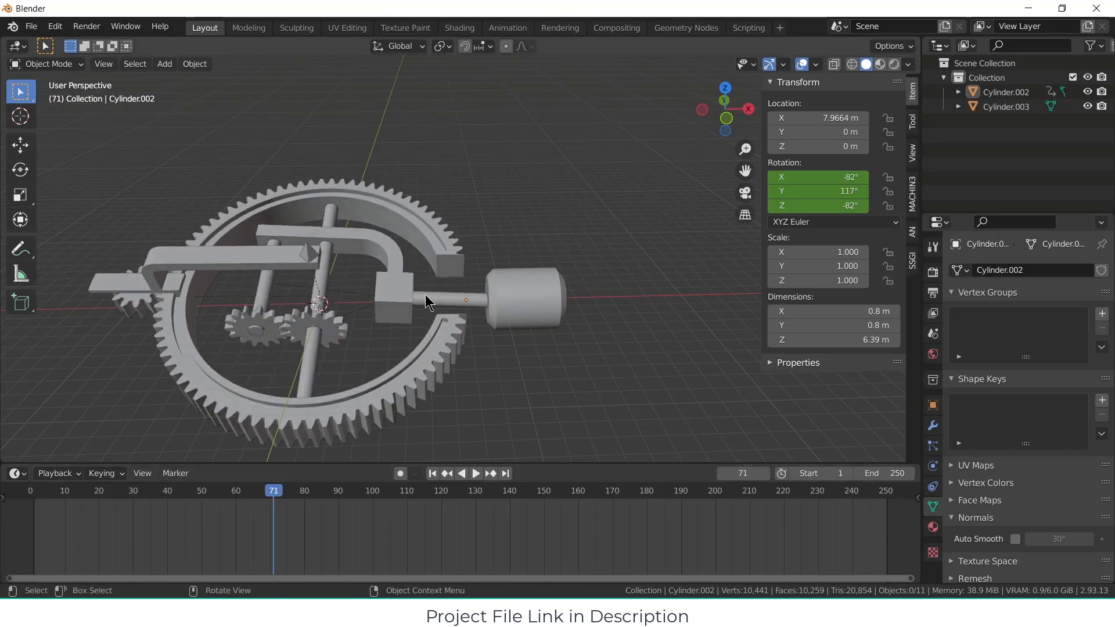
{"action": "left_click", "coordinate": [439, 299]}
{"action": "left_click_drag", "start_coordinate": [224, 512], "coordinate": [243, 498]}
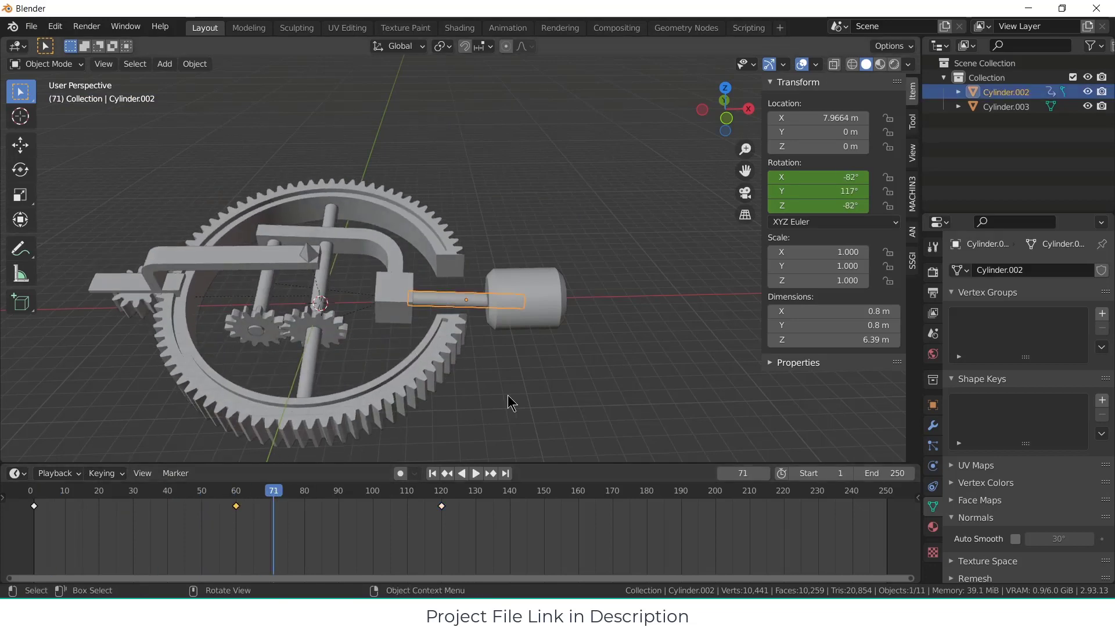
{"action": "key", "text": "Delete"}
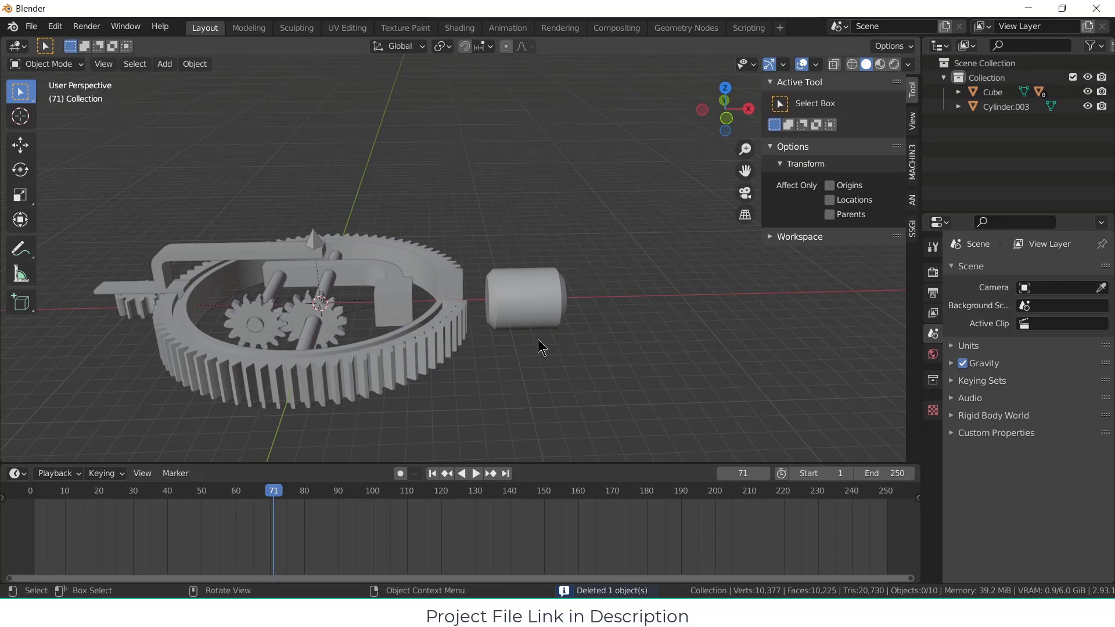
{"action": "key", "text": "ctrl+z"}
{"action": "left_click_drag", "start_coordinate": [209, 503], "coordinate": [253, 510]}
{"action": "key", "text": "Delete"}
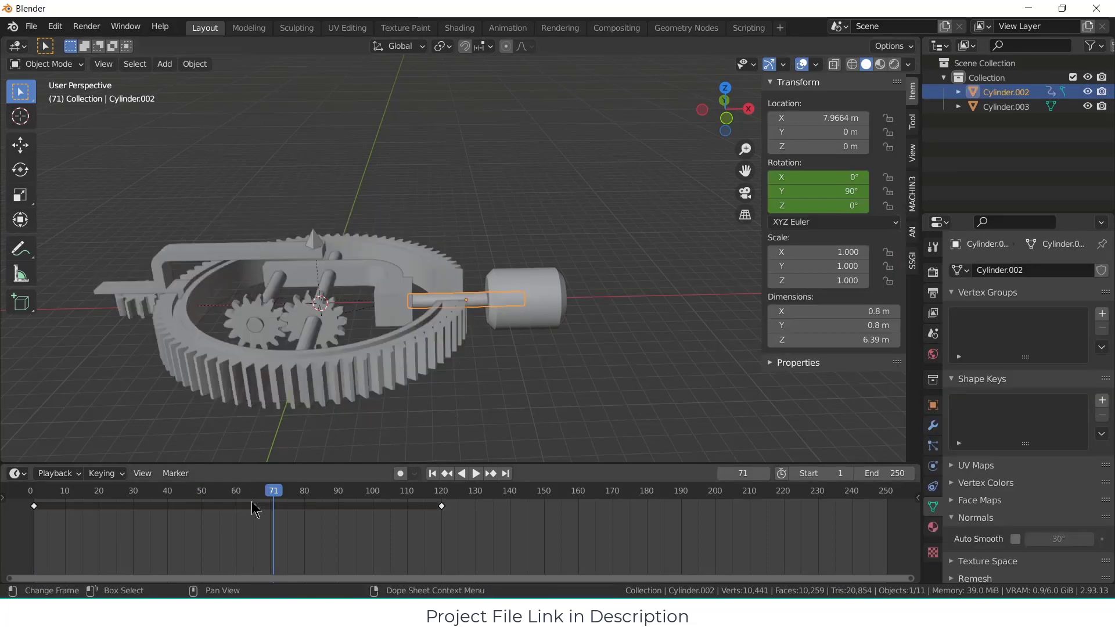
Step: Move the shaft's rotation keyframe from frame 120 to frame 60
{"action": "key", "text": "space"}
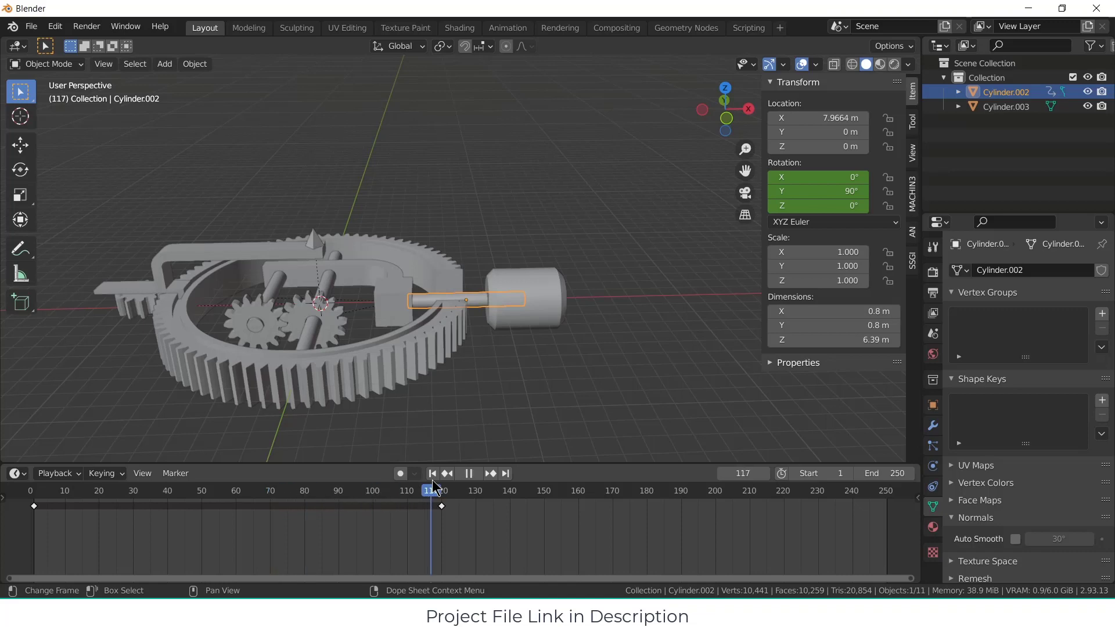
{"action": "left_click_drag", "start_coordinate": [417, 488], "coordinate": [243, 489]}
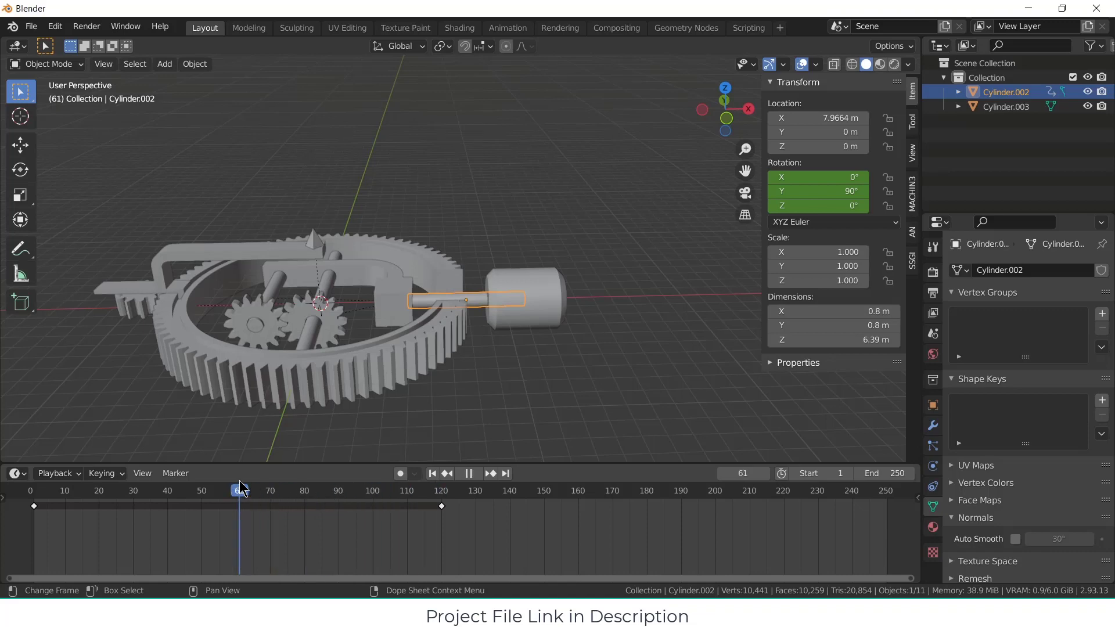
{"action": "left_click_drag", "start_coordinate": [446, 514], "coordinate": [238, 514]}
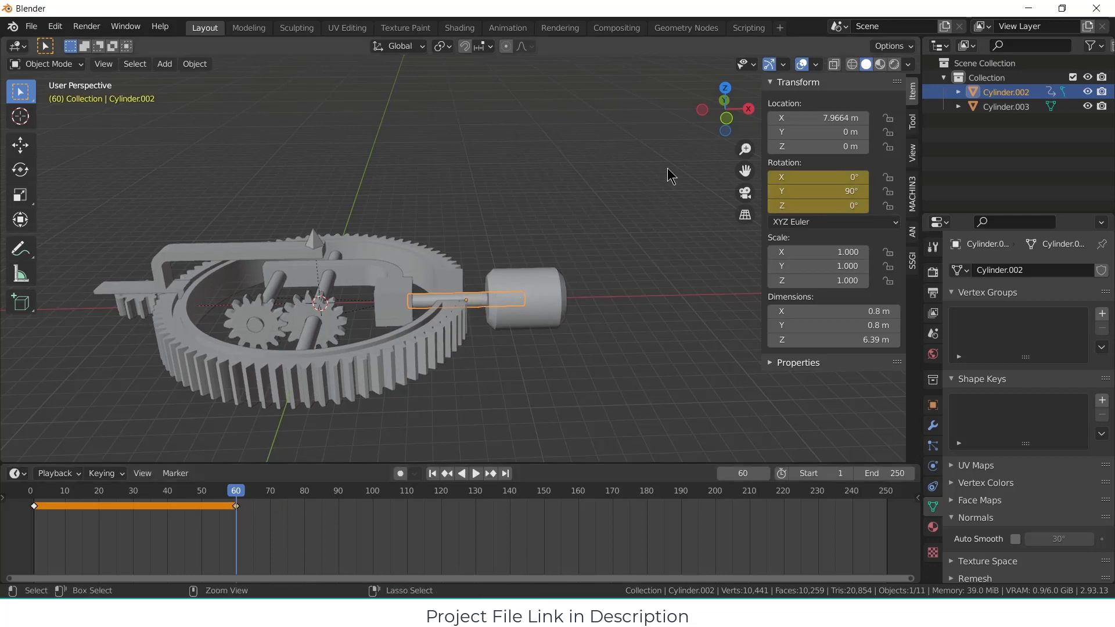
Step: Apply the rotation transform to the shaft cylinder
{"action": "key", "text": "ctrl+a"}
{"action": "left_click", "coordinate": [672, 154]}
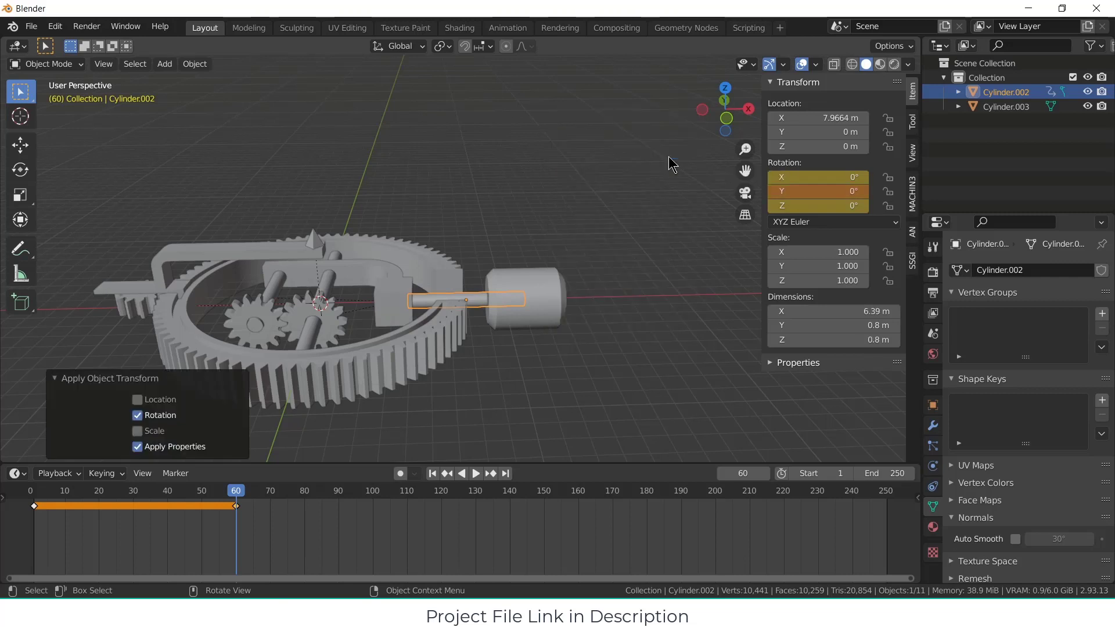
{"action": "left_click", "coordinate": [660, 285]}
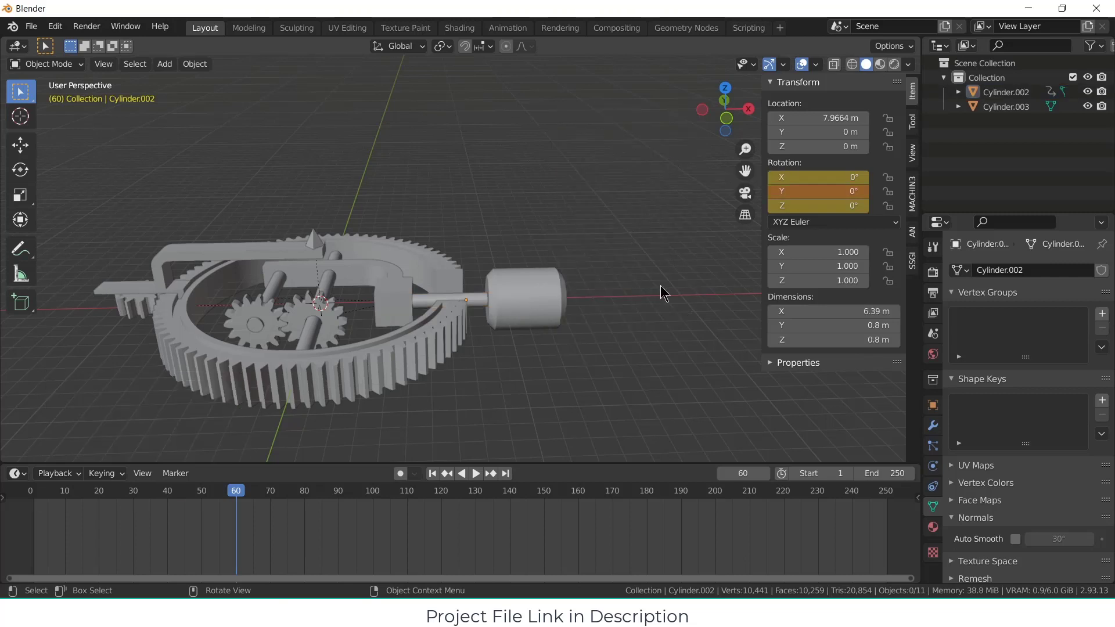
Step: Set the shaft's X rotation to 30° at frame 60 and insert a rotation keyframe
{"action": "left_click", "coordinate": [479, 295]}
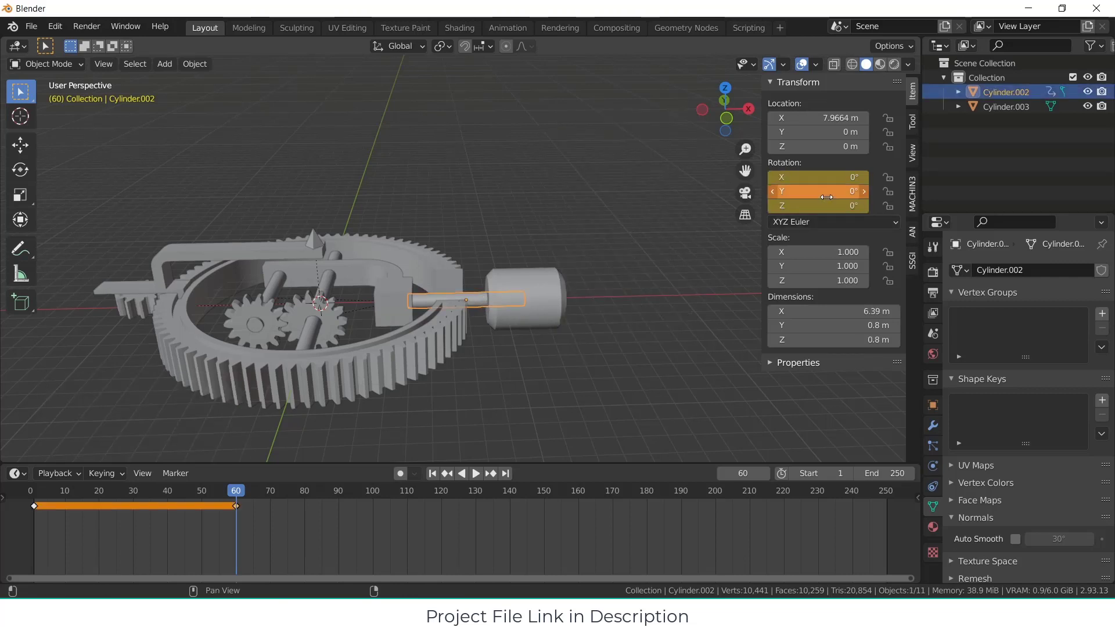
{"action": "mouse_move", "coordinate": [837, 177]}
{"action": "left_mouse_down"}
{"action": "mouse_move", "coordinate": [867, 177]}
{"action": "mouse_move", "coordinate": [827, 177]}
{"action": "left_mouse_up"}
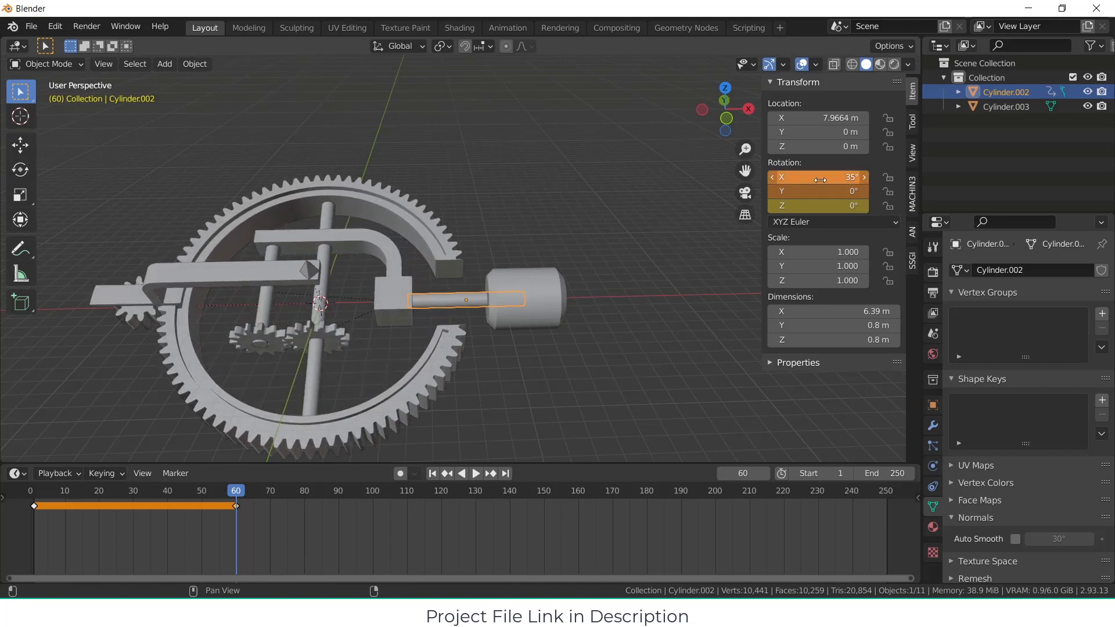
{"action": "key", "text": "KP_3"}
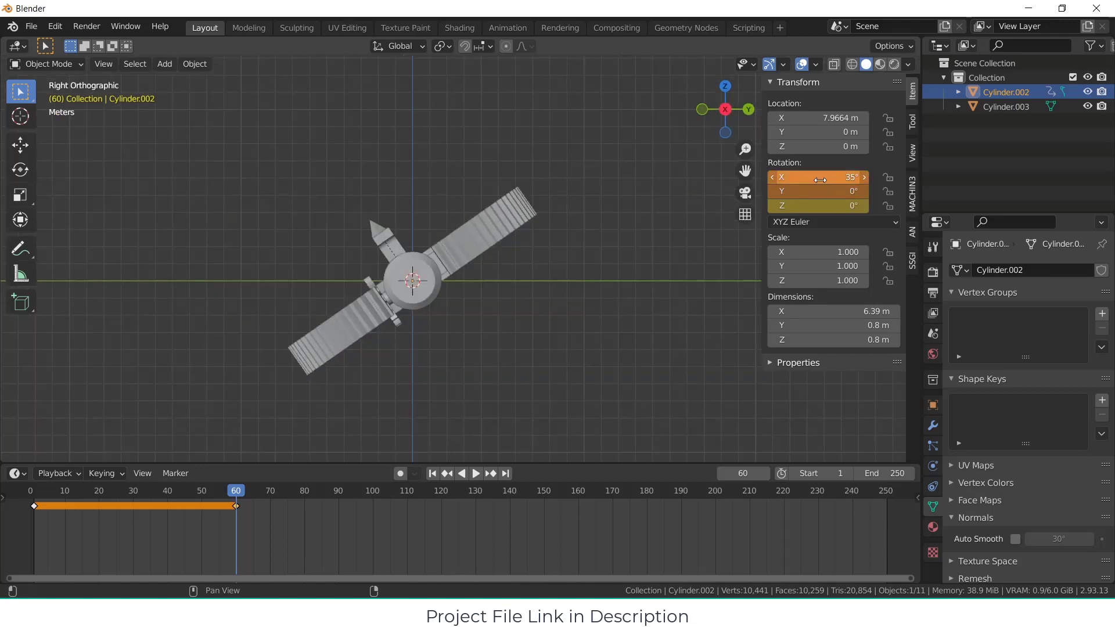
{"action": "left_click", "coordinate": [820, 180]}
{"action": "key", "text": "Return"}
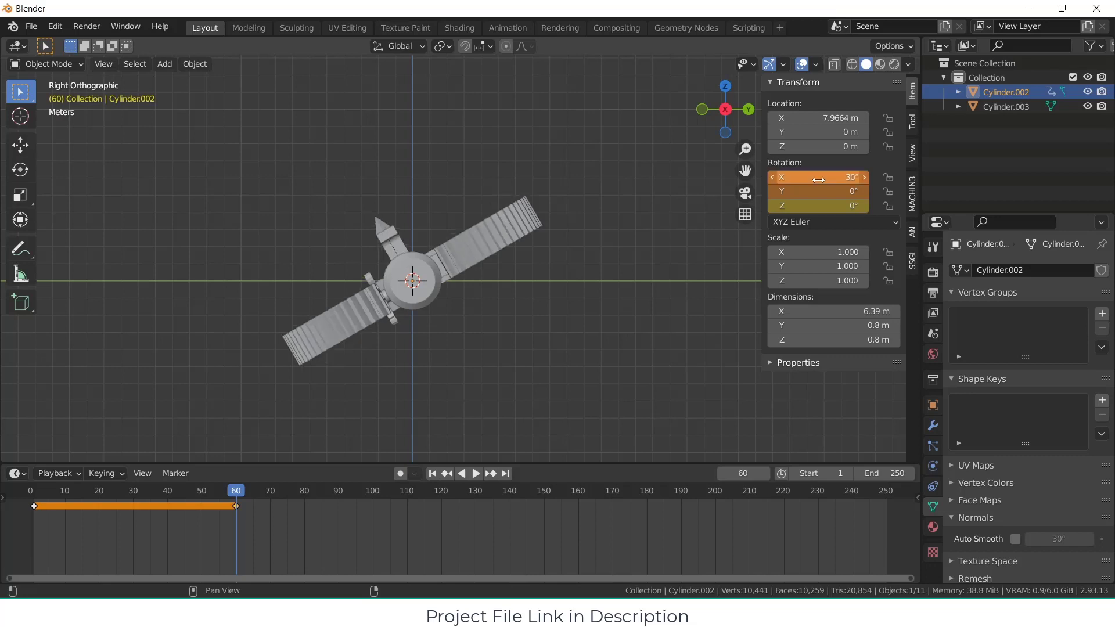
{"action": "key", "text": "i"}
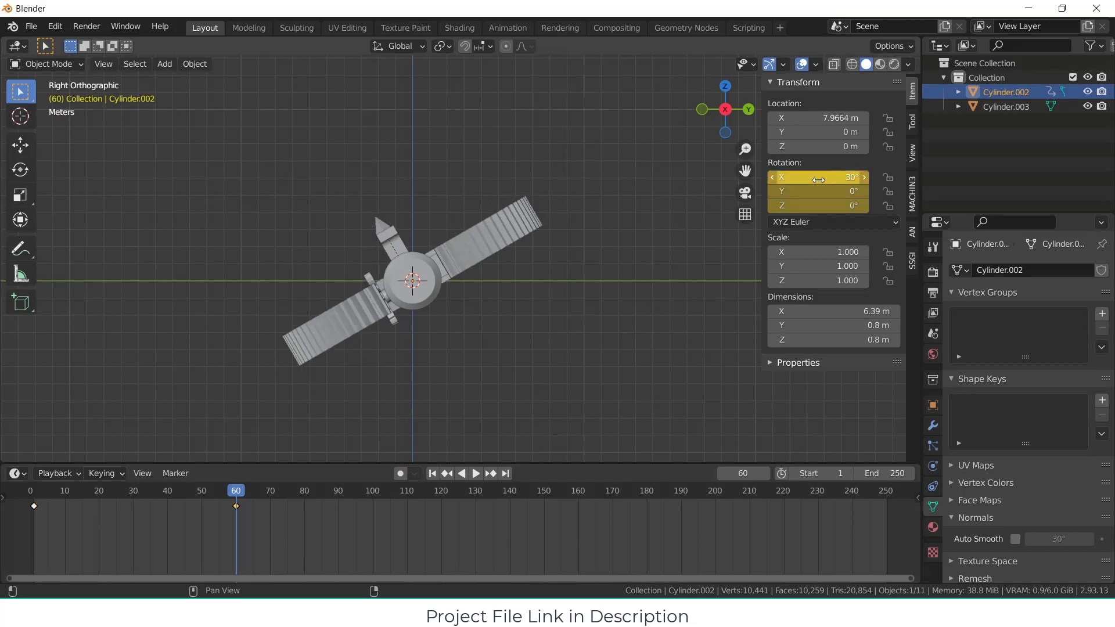
Step: Try to copy the shaft's rotation keyframe from frame 1 to frame 120
{"action": "left_click", "coordinate": [34, 505]}
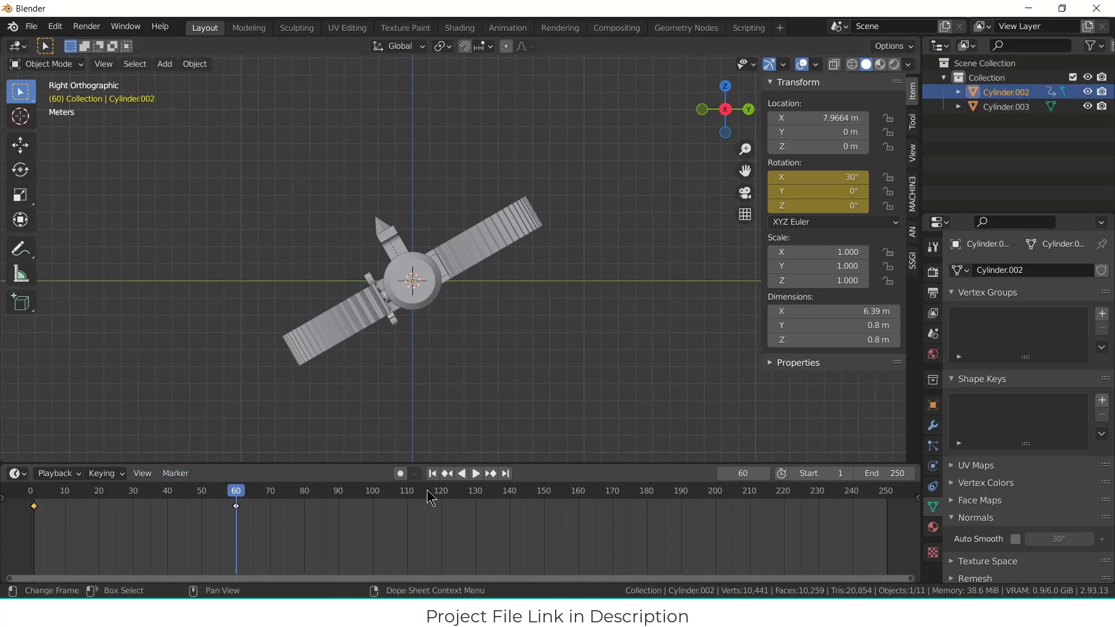
{"action": "left_click", "coordinate": [441, 490]}
{"action": "key", "text": "ctrl+v"}
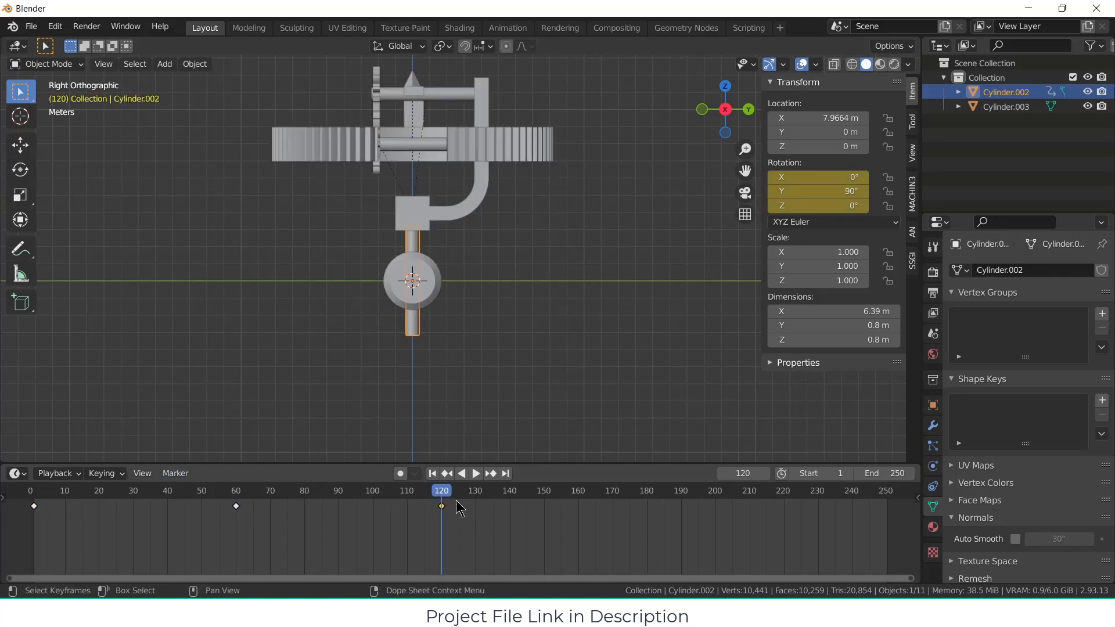
{"action": "middle_click_drag", "start_coordinate": [505, 378], "coordinate": [629, 367]}
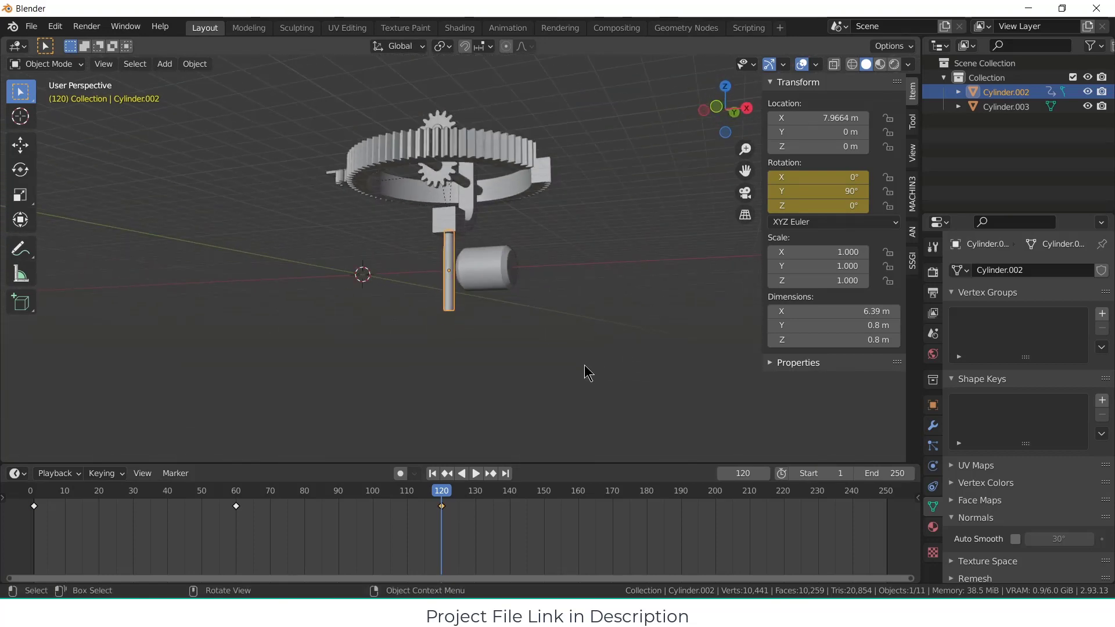
{"action": "key", "text": "ctrl+z"}
{"action": "left_click", "coordinate": [547, 355]}
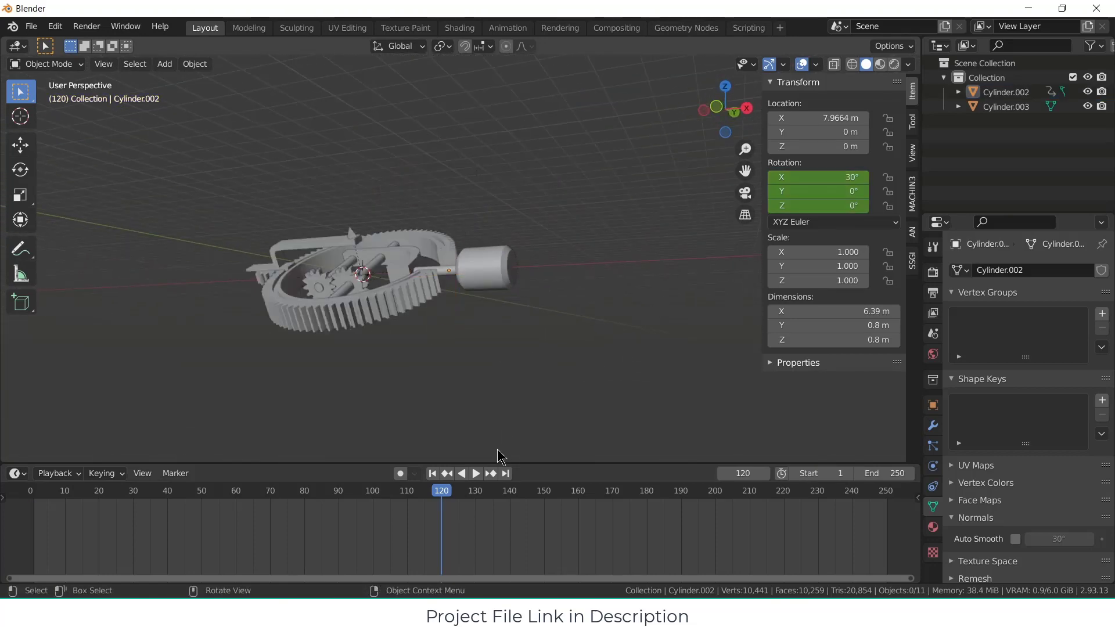
Step: Set the motor shaft's X rotation to 0° at frame 120 and insert a rotation keyframe
{"action": "middle_click_drag", "start_coordinate": [498, 451], "coordinate": [516, 392]}
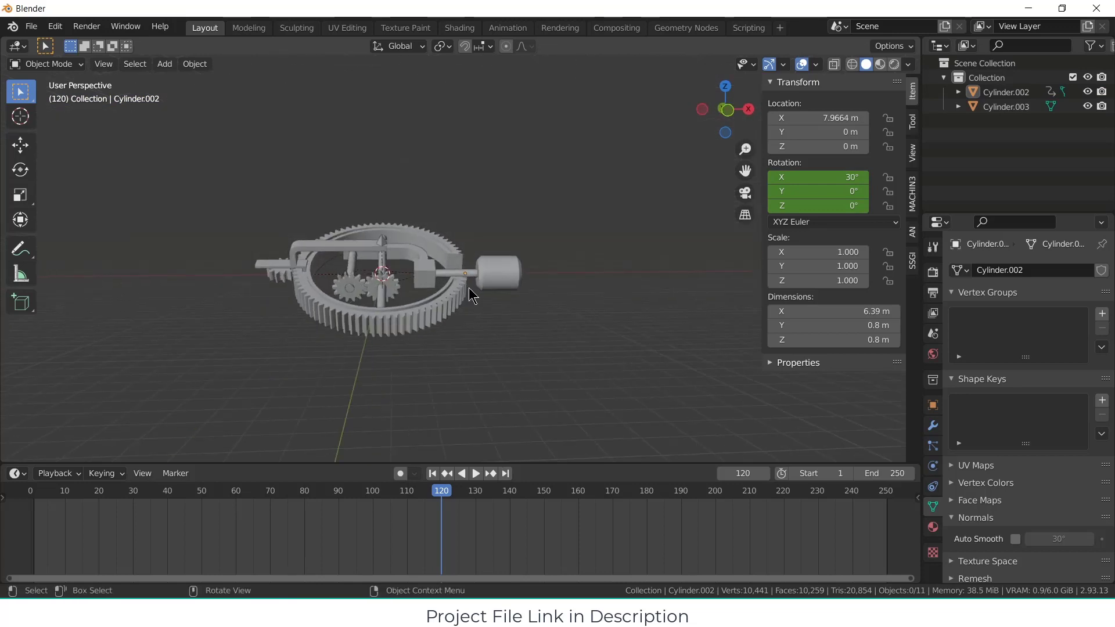
{"action": "left_click", "coordinate": [466, 269]}
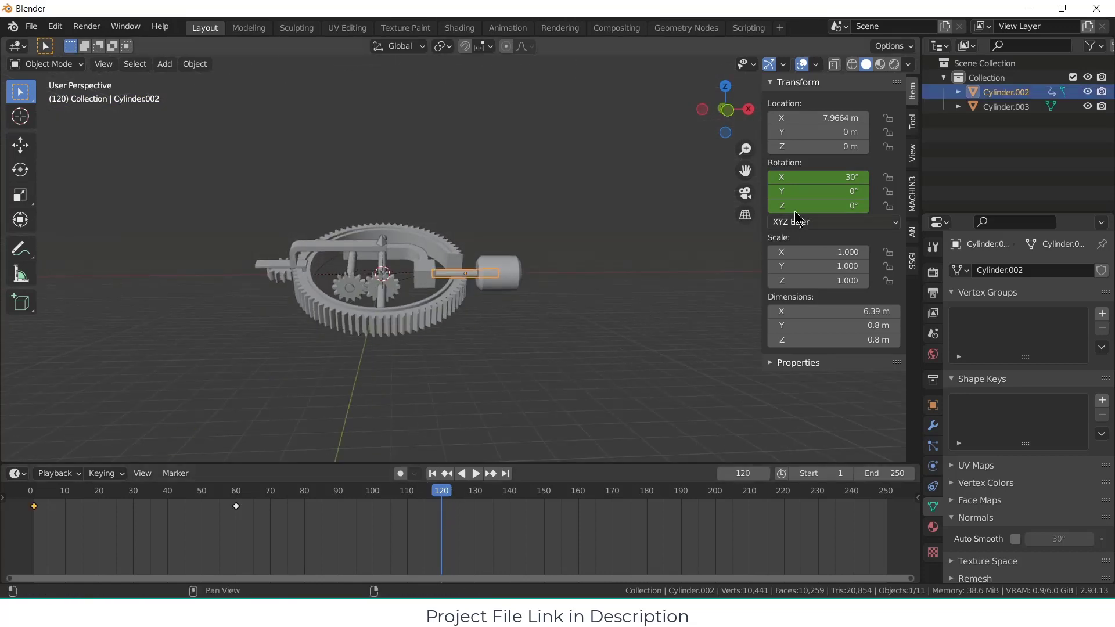
{"action": "left_click", "coordinate": [835, 174]}
{"action": "type", "text": "0"}
{"action": "key", "text": "Return"}
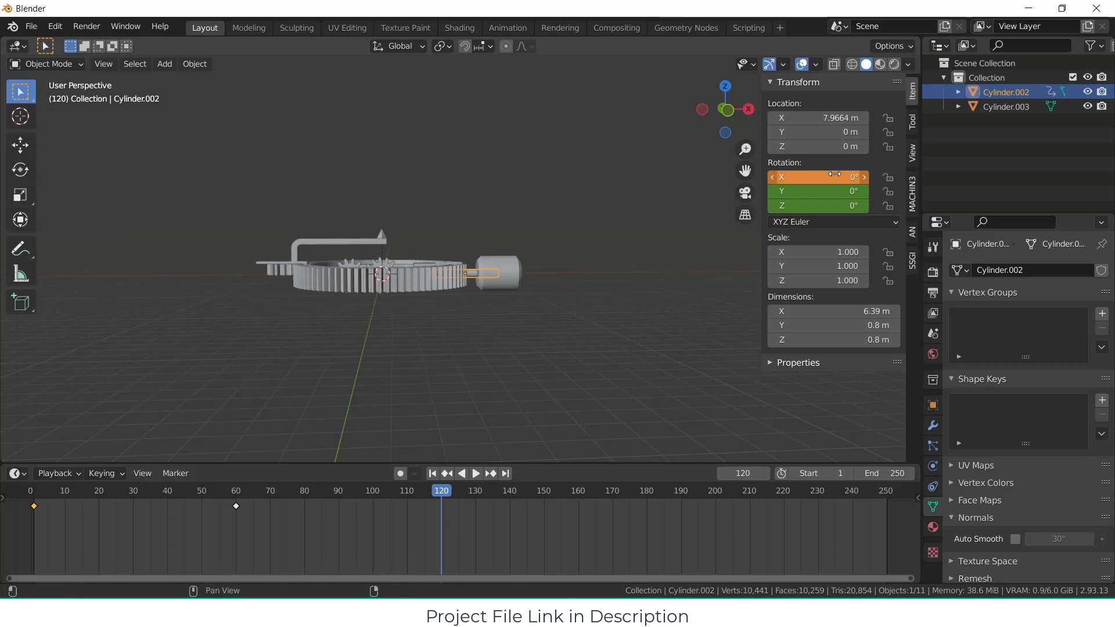
{"action": "key", "text": "i"}
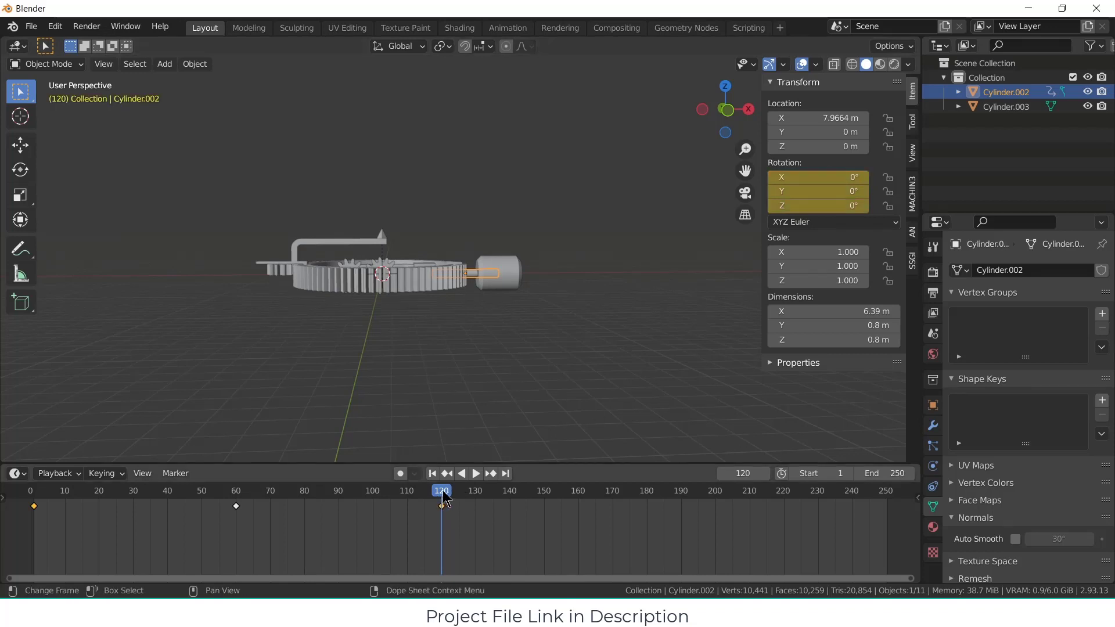
Step: Set the shaft's Y rotation to 0° at frame 1 and update its rotation keyframe there
{"action": "key", "text": "space"}
{"action": "left_click_drag", "start_coordinate": [443, 493], "coordinate": [34, 487]}
{"action": "key", "text": "space"}
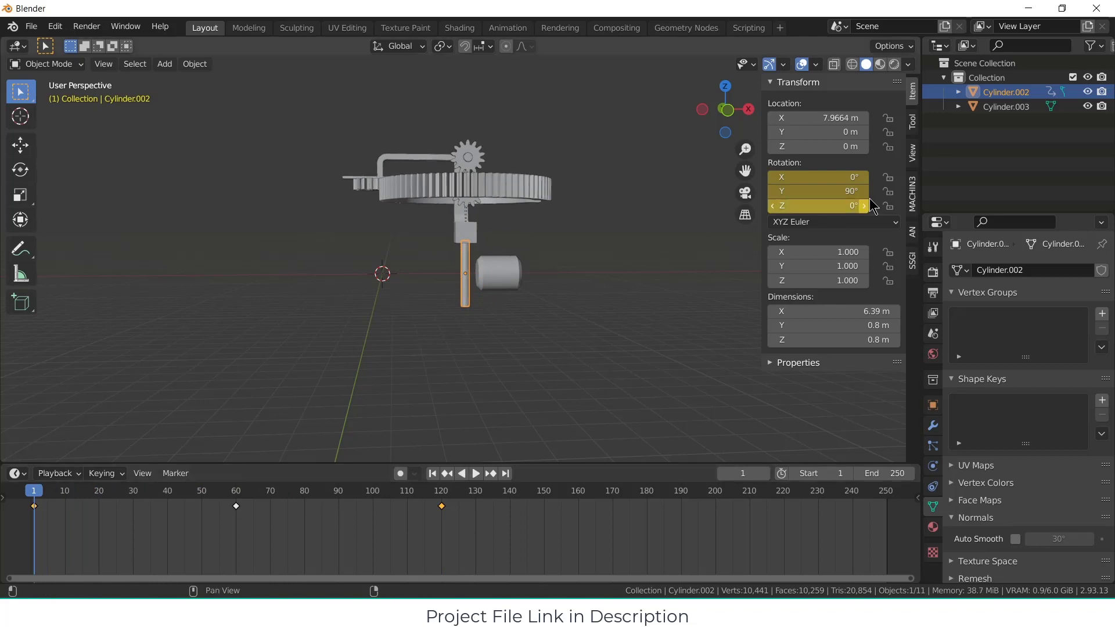
{"action": "left_click", "coordinate": [833, 191]}
{"action": "type", "text": "90d"}
{"action": "key", "text": "Return"}
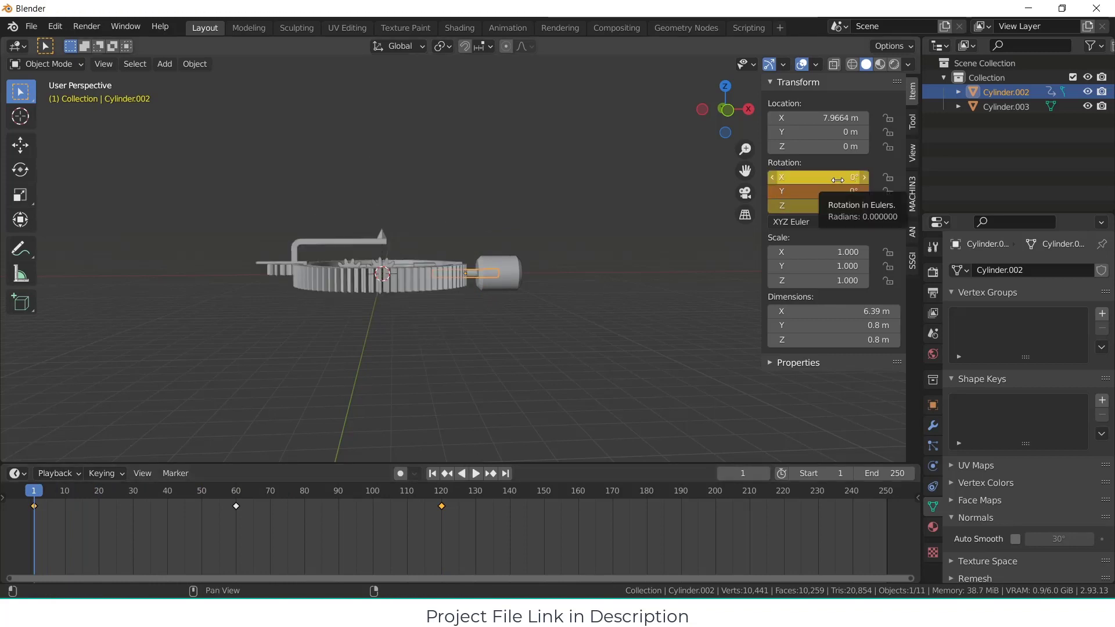
{"action": "key", "text": "i"}
{"action": "left_click_drag", "start_coordinate": [22, 501], "coordinate": [35, 465]}
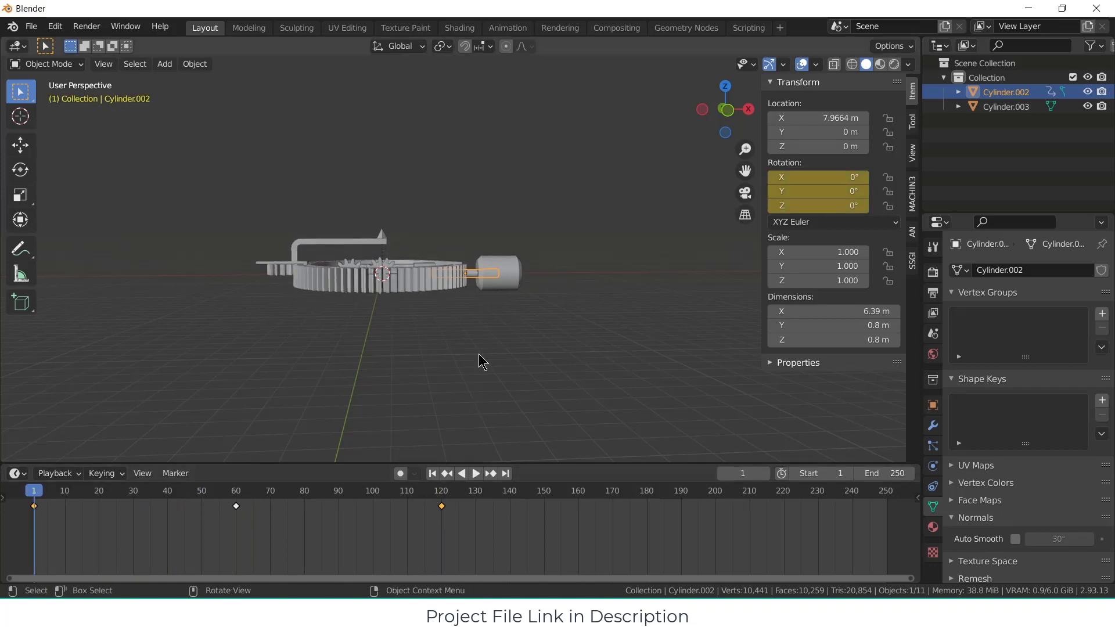
Step: Play the animation from frame 1 past frame 120 to check the mechanism's tilting motion
{"action": "mouse_move", "coordinate": [478, 354]}
{"action": "middle_mouse_down"}
{"action": "mouse_move", "coordinate": [477, 321]}
{"action": "mouse_move", "coordinate": [469, 378]}
{"action": "mouse_move", "coordinate": [477, 343]}
{"action": "middle_mouse_up"}
{"action": "scroll", "coordinate": [469, 377], "scroll_direction": "up", "scroll_amount": 2}
{"action": "middle_click_drag", "start_coordinate": [477, 342], "coordinate": [568, 240], "text": "shift"}
{"action": "scroll", "coordinate": [556, 266], "scroll_direction": "up", "scroll_amount": 1}
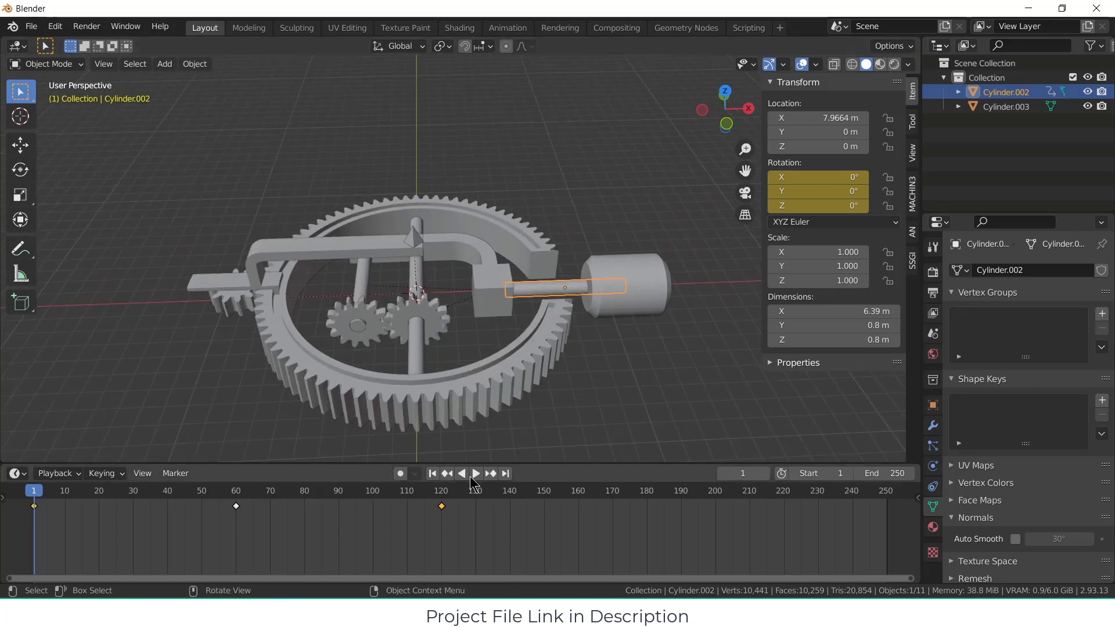
{"action": "left_click", "coordinate": [476, 475]}
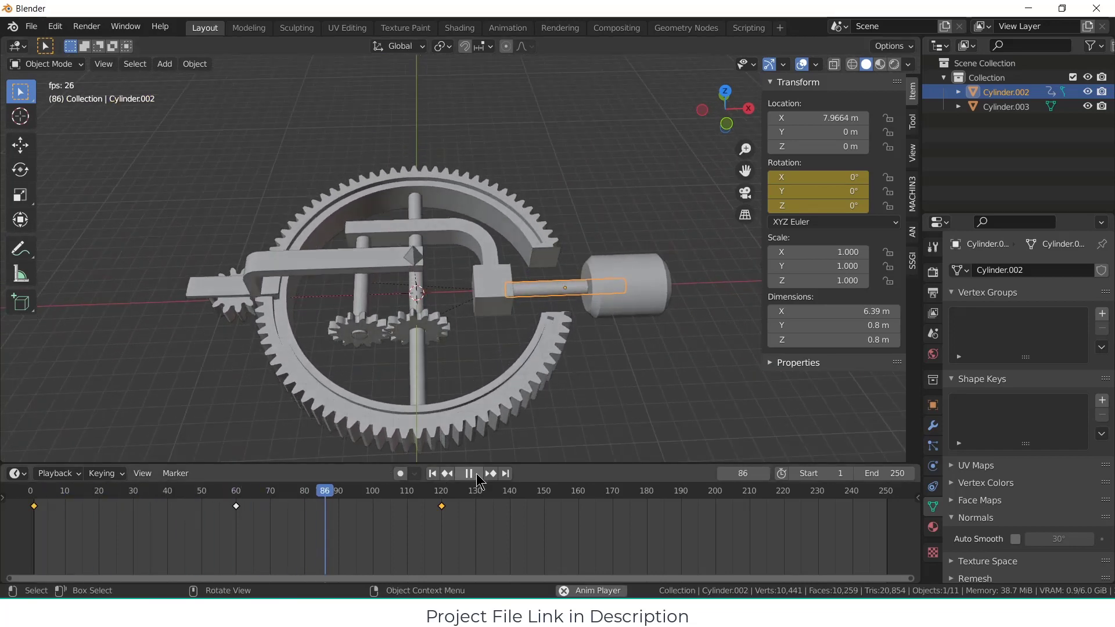
{"action": "left_click", "coordinate": [477, 475]}
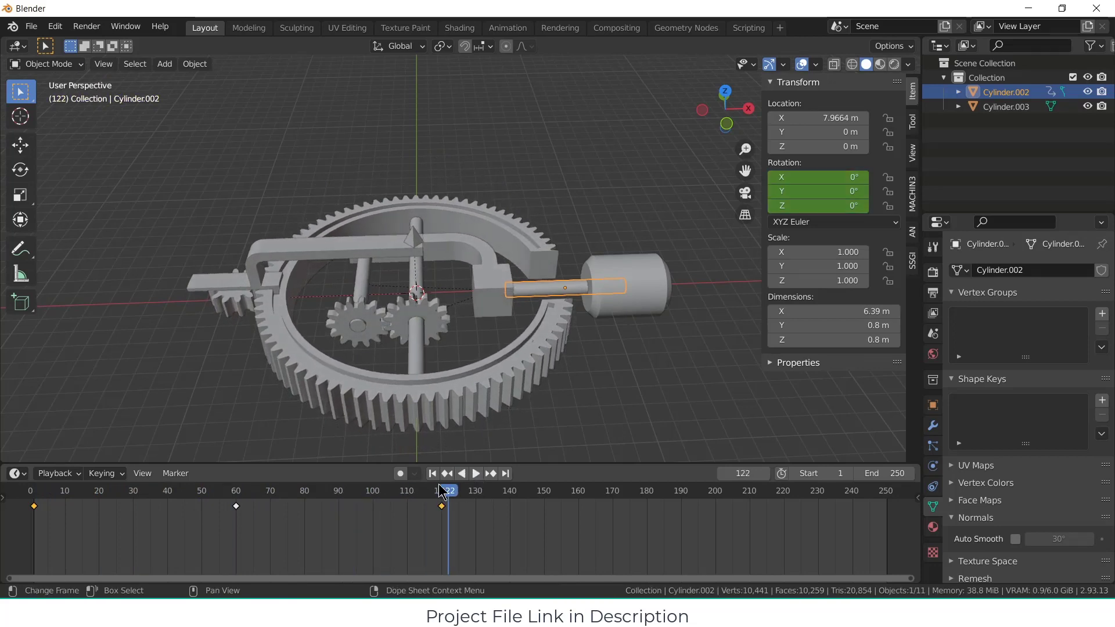
Step: Insert a rotation keyframe for the driver gear at frame 130
{"action": "left_click_drag", "start_coordinate": [448, 492], "coordinate": [477, 492]}
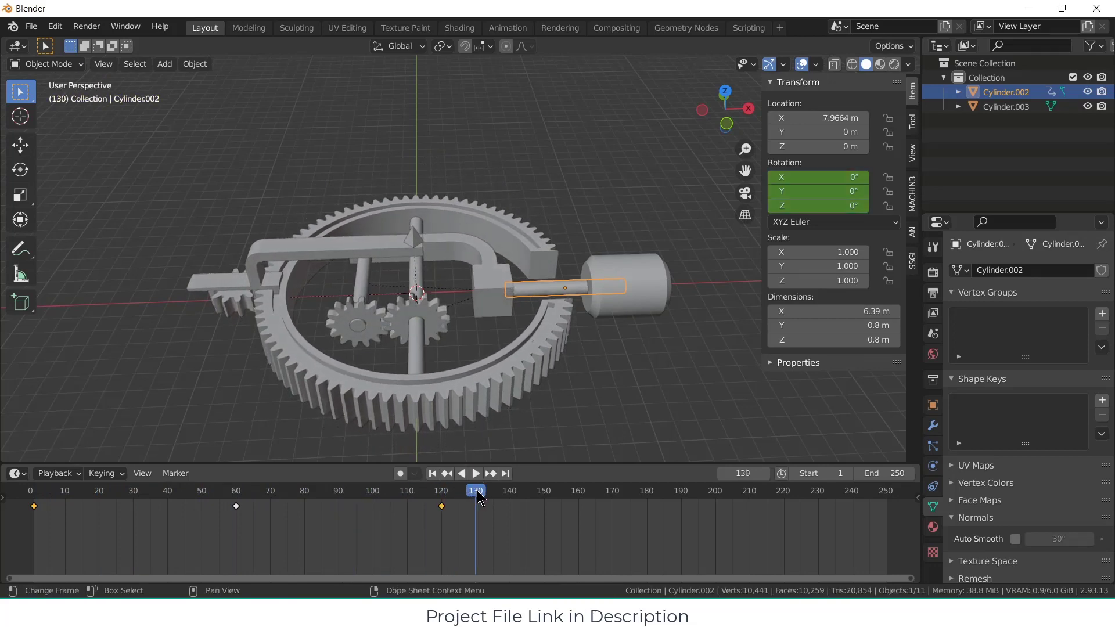
{"action": "left_click", "coordinate": [364, 326]}
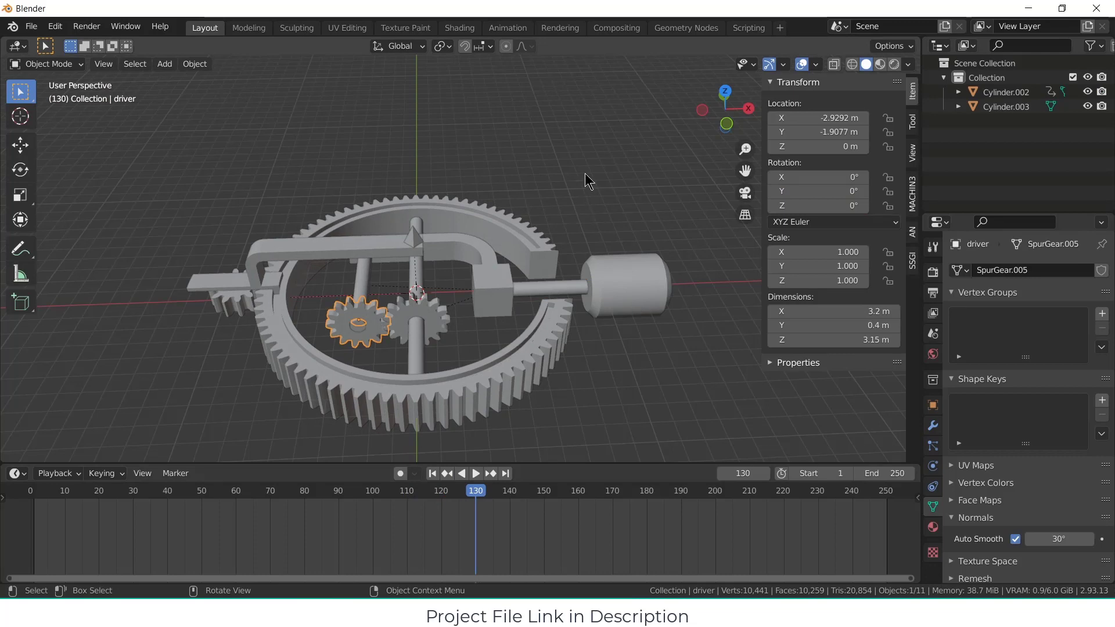
{"action": "key", "text": "i"}
{"action": "left_click", "coordinate": [595, 160]}
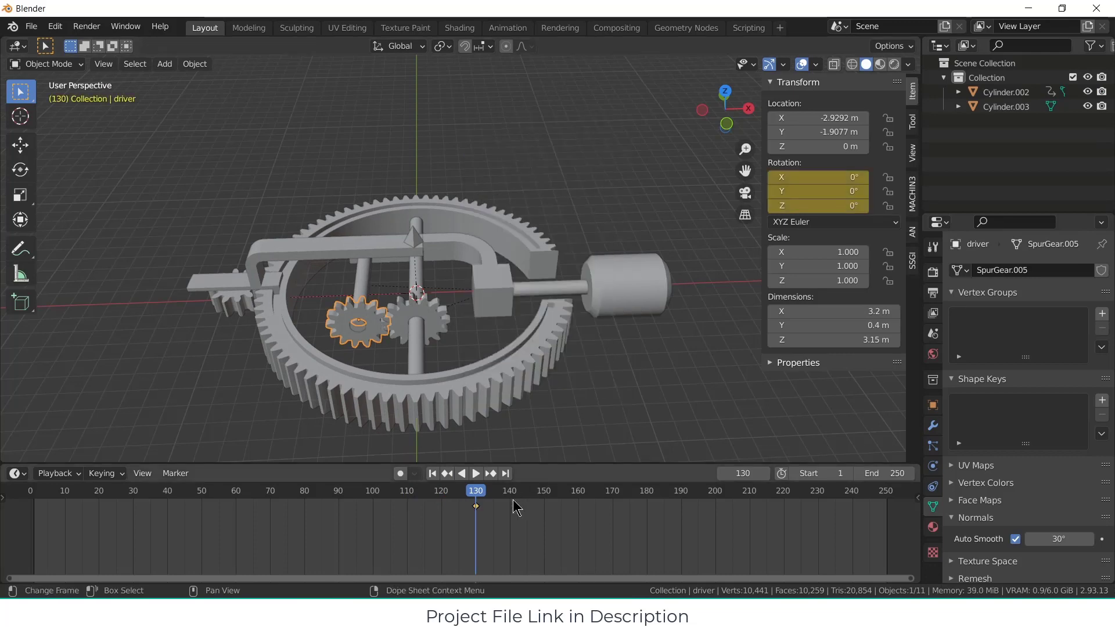
Step: Rotate the driver gear 45° around the Y axis at frame 190 and insert a rotation keyframe
{"action": "left_click_drag", "start_coordinate": [478, 503], "coordinate": [683, 499]}
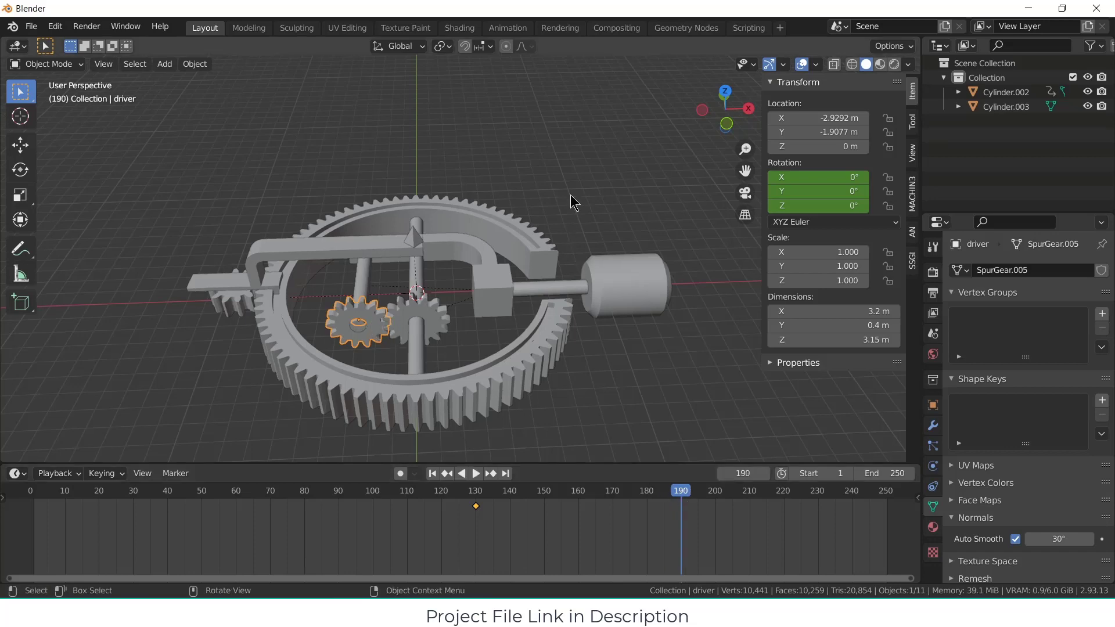
{"action": "key", "text": "r"}
{"action": "key", "text": "y"}
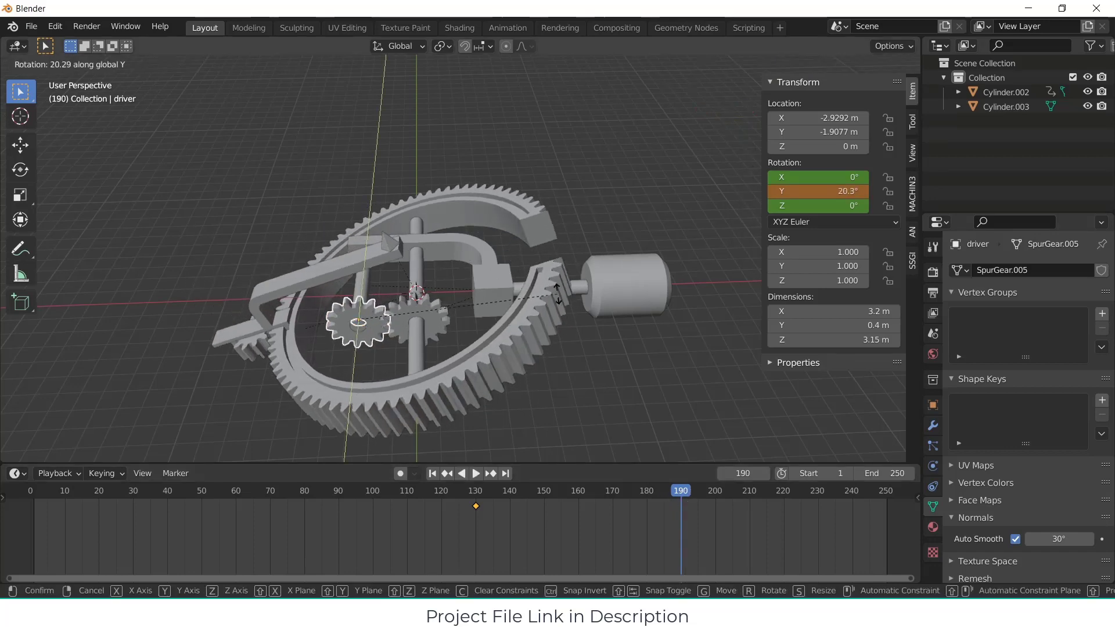
{"action": "left_click", "coordinate": [495, 362]}
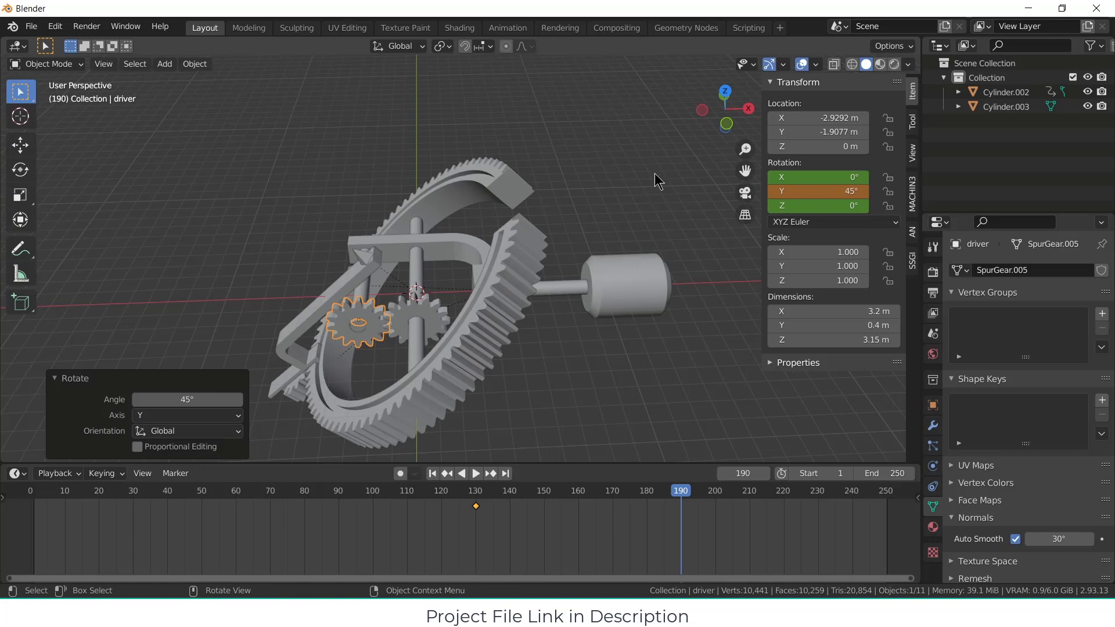
{"action": "key", "text": "i"}
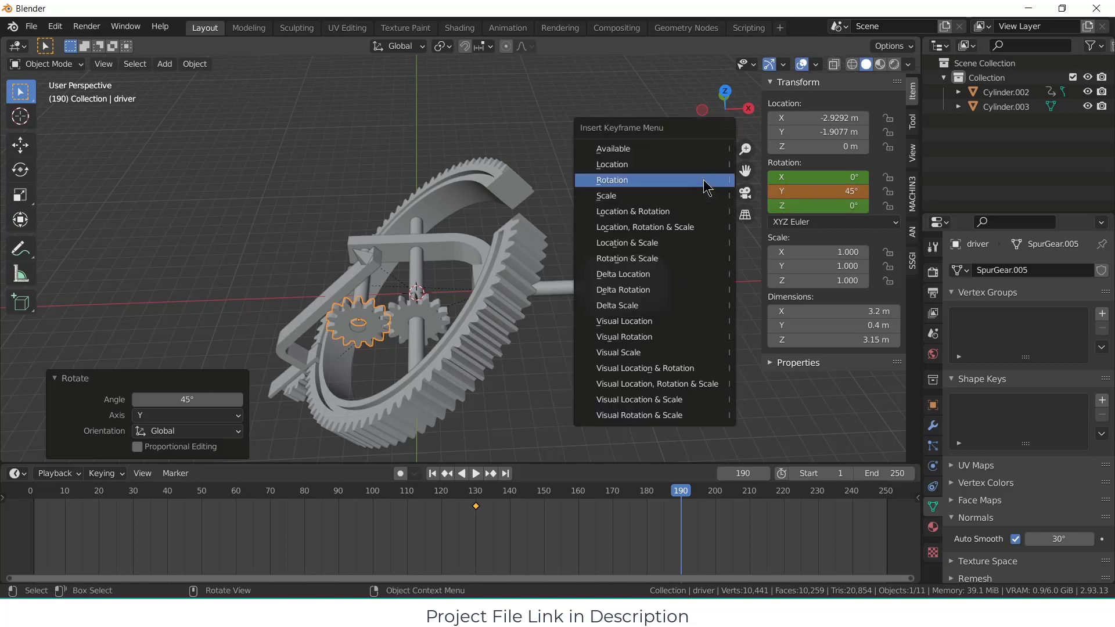
{"action": "left_click", "coordinate": [706, 187]}
Step: Copy the driver gear's rotation keyframe from frame 130 to frame 250
{"action": "left_click_drag", "start_coordinate": [440, 543], "coordinate": [525, 506]}
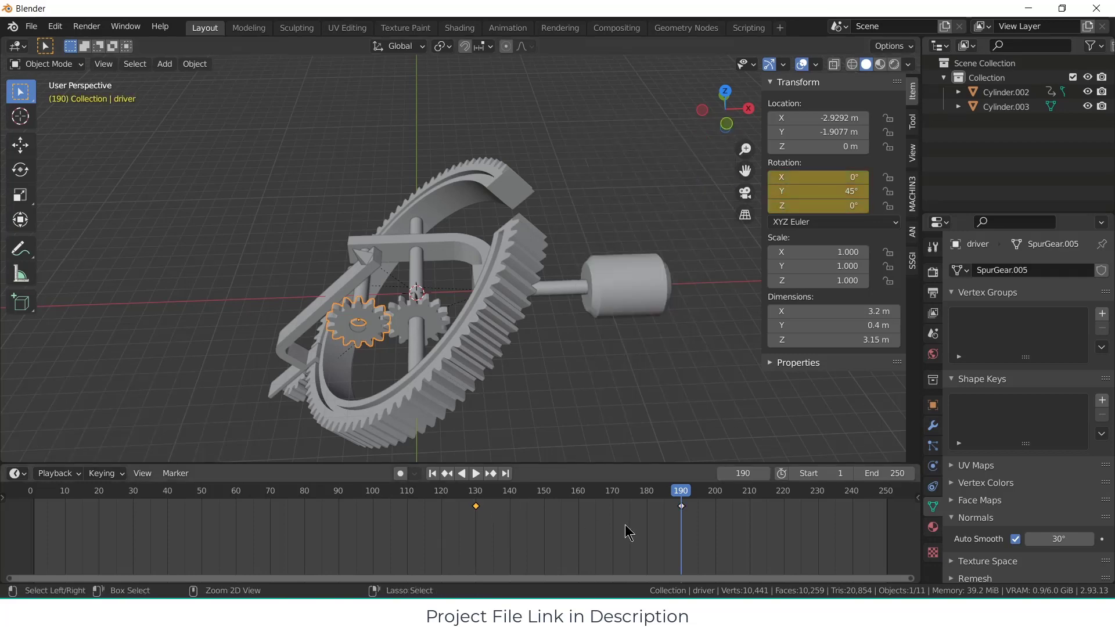
{"action": "left_click_drag", "start_coordinate": [646, 578], "coordinate": [766, 577]}
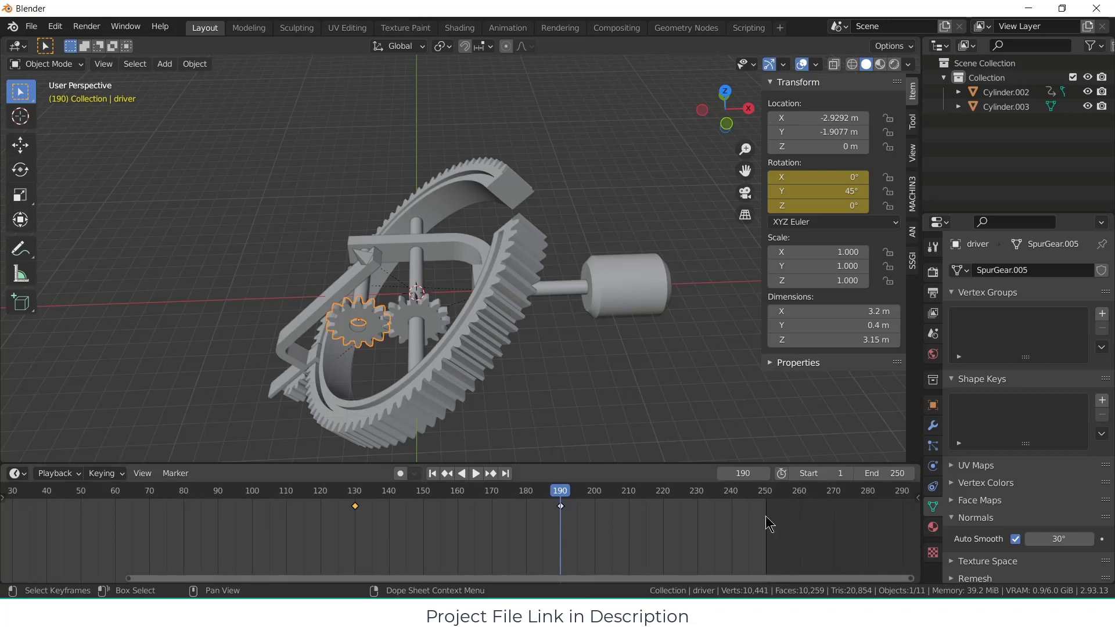
{"action": "left_click", "coordinate": [765, 491]}
{"action": "key", "text": "ctrl+c"}
{"action": "key", "text": "ctrl+v"}
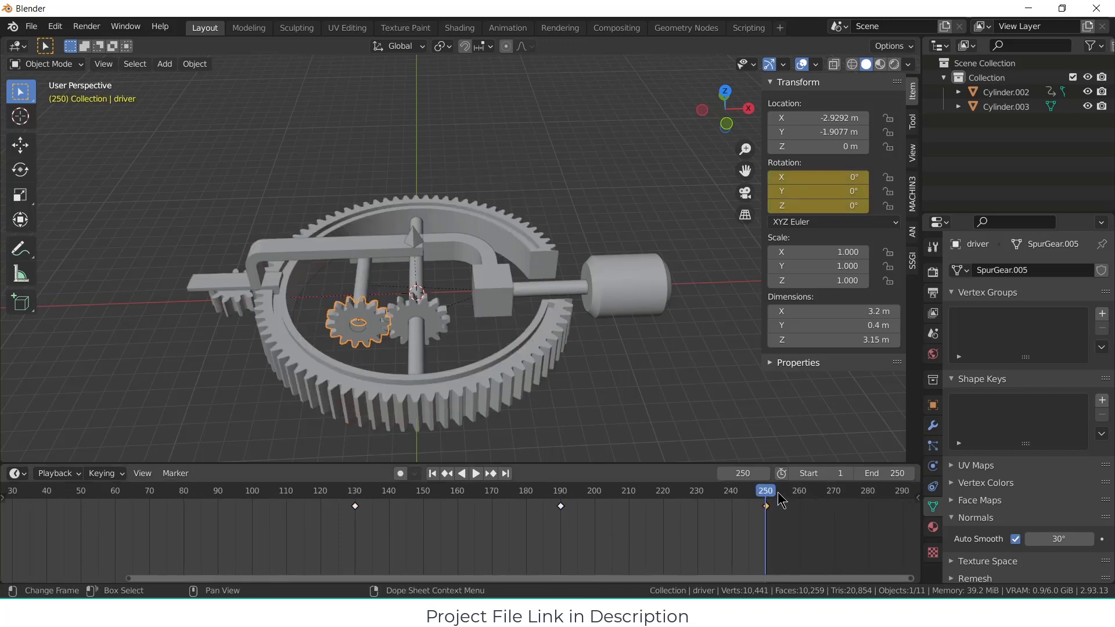
Step: Set the animation's end frame to 500
{"action": "left_click", "coordinate": [880, 470]}
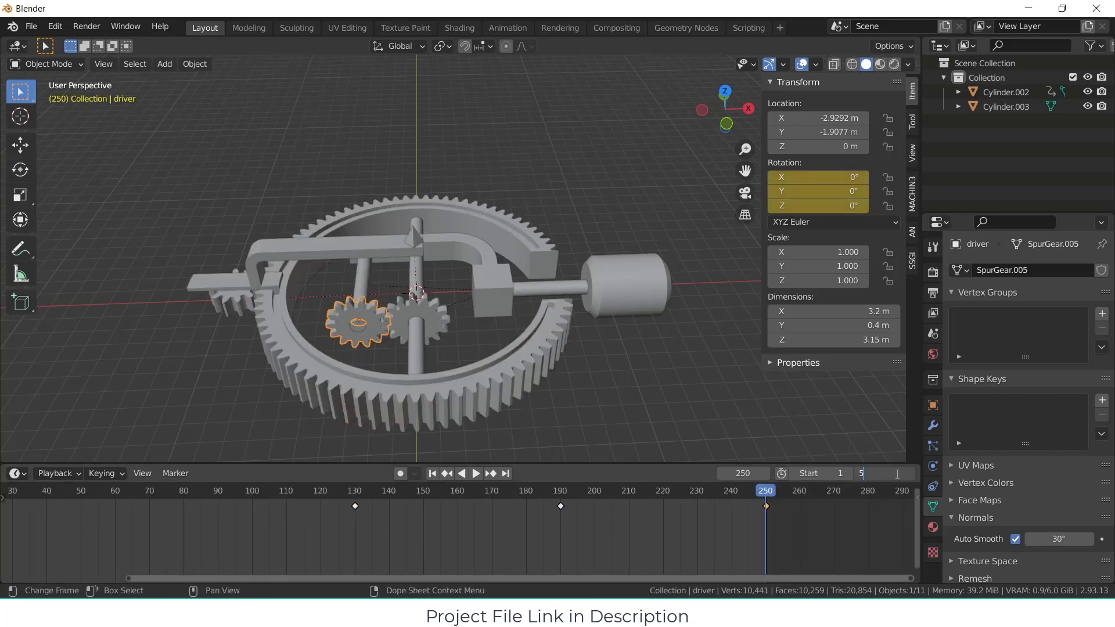
{"action": "key", "text": "Return"}
{"action": "left_click_drag", "start_coordinate": [491, 578], "coordinate": [678, 561]}
{"action": "key", "text": "space"}
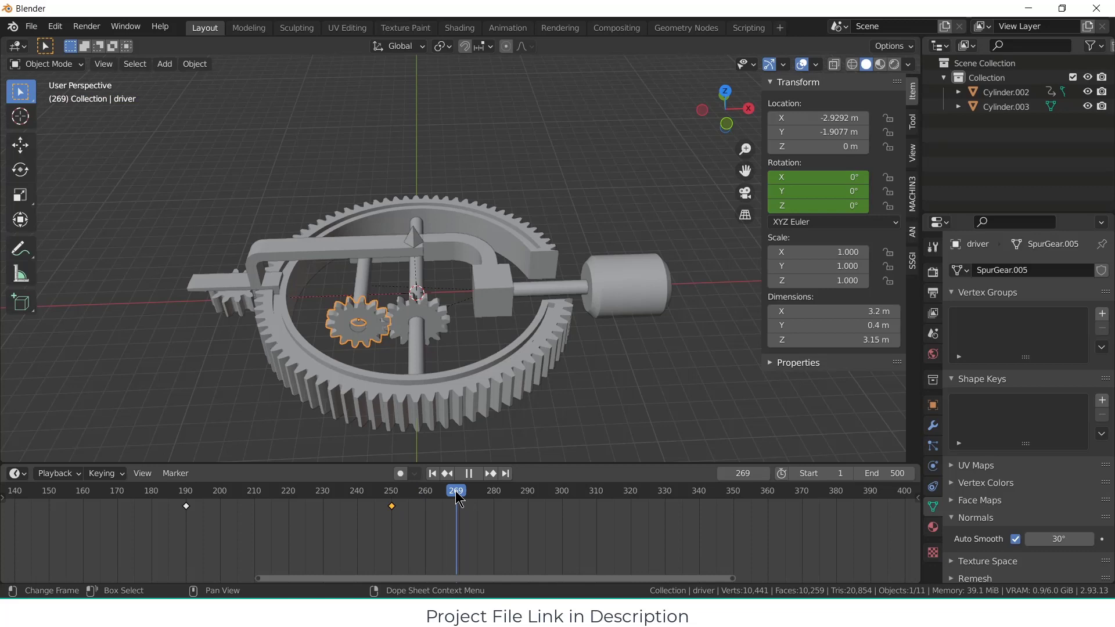
Step: Insert a rotation keyframe for the gear_guider arm at frame 270
{"action": "left_click_drag", "start_coordinate": [458, 492], "coordinate": [460, 493]}
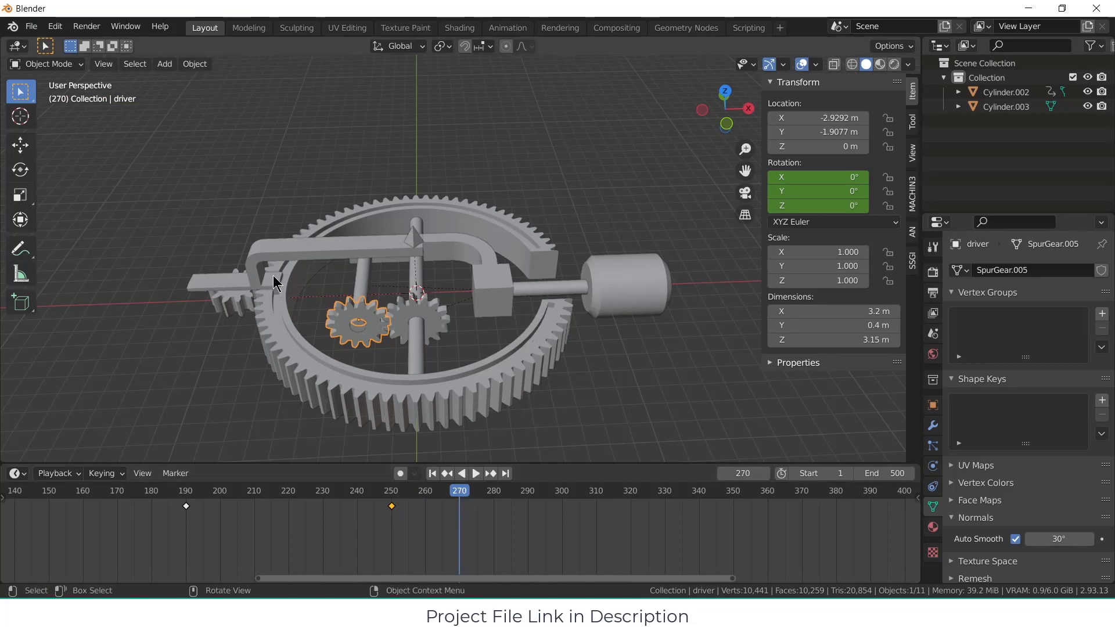
{"action": "left_click", "coordinate": [272, 274]}
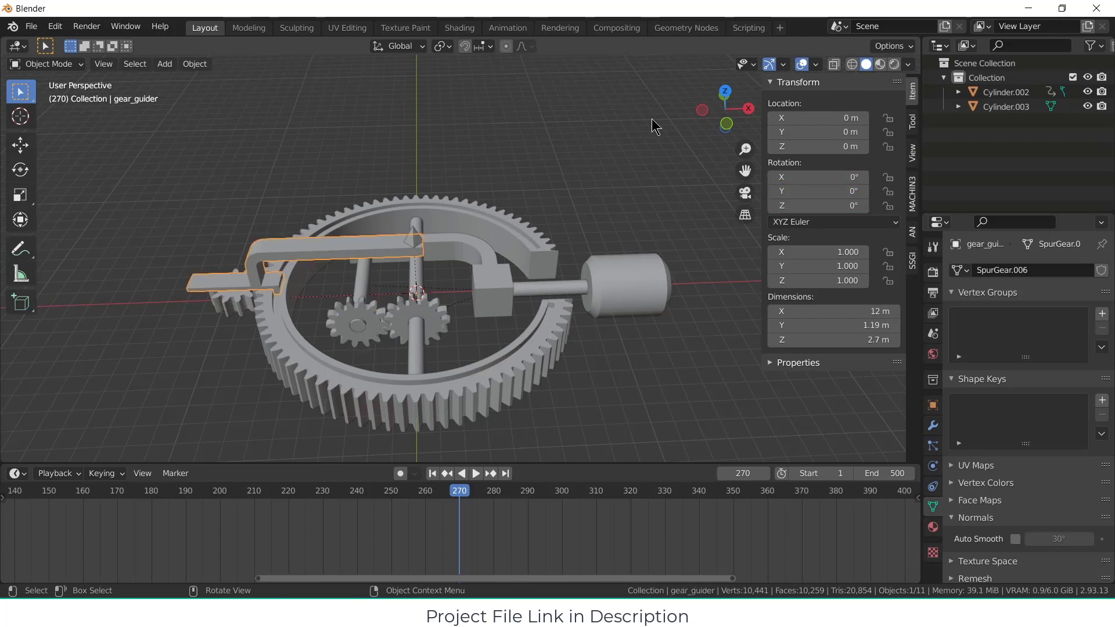
{"action": "key", "text": "i"}
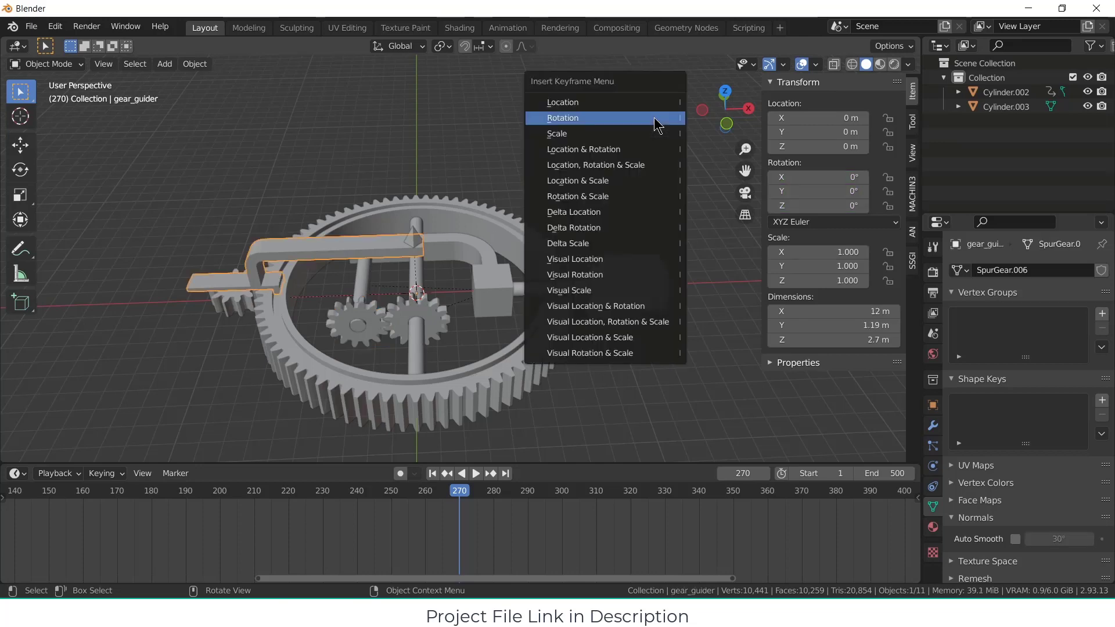
{"action": "left_click", "coordinate": [654, 117]}
Step: Rotate the gear_guider arm about -52.7° around the Z axis at frame 330 and insert a rotation keyframe
{"action": "left_click_drag", "start_coordinate": [463, 497], "coordinate": [664, 491]}
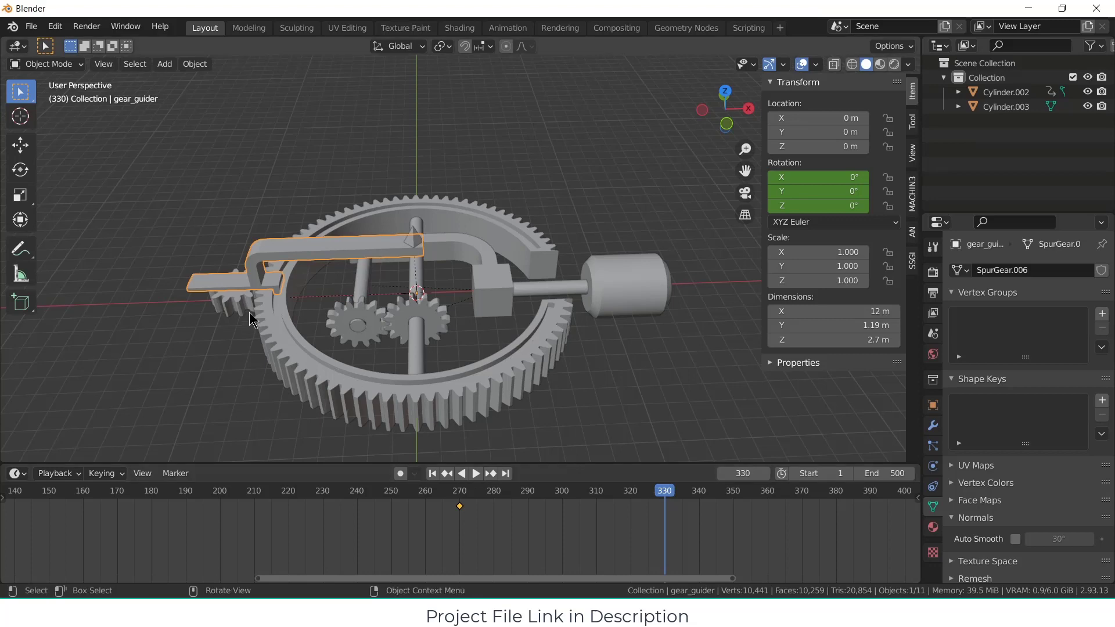
{"action": "key", "text": "r"}
{"action": "key", "text": "z"}
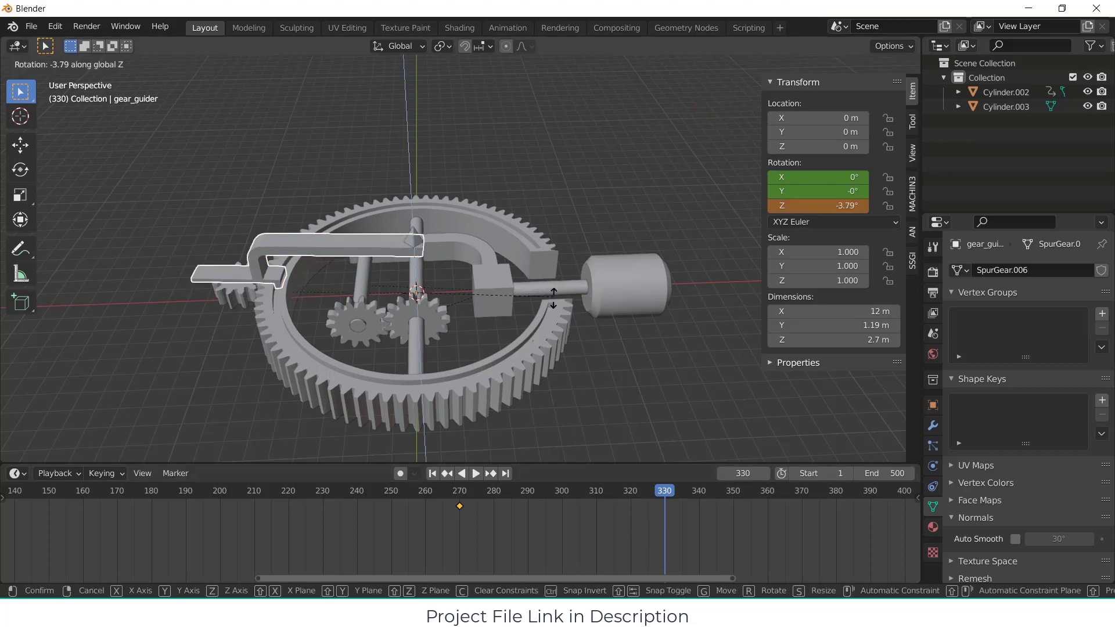
{"action": "left_click", "coordinate": [475, 361]}
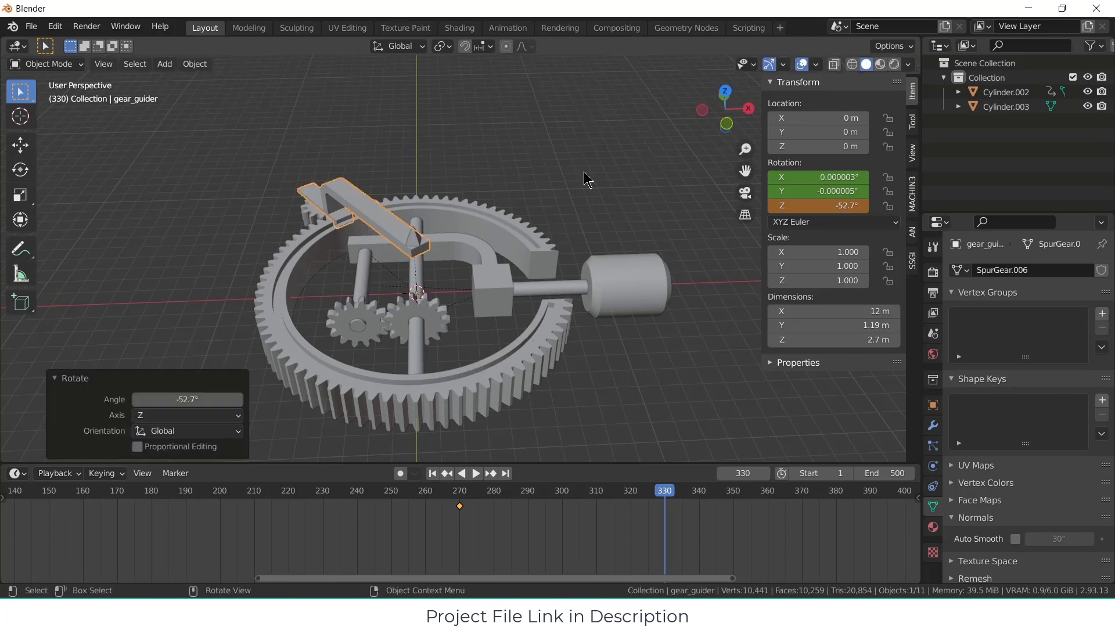
{"action": "key", "text": "i"}
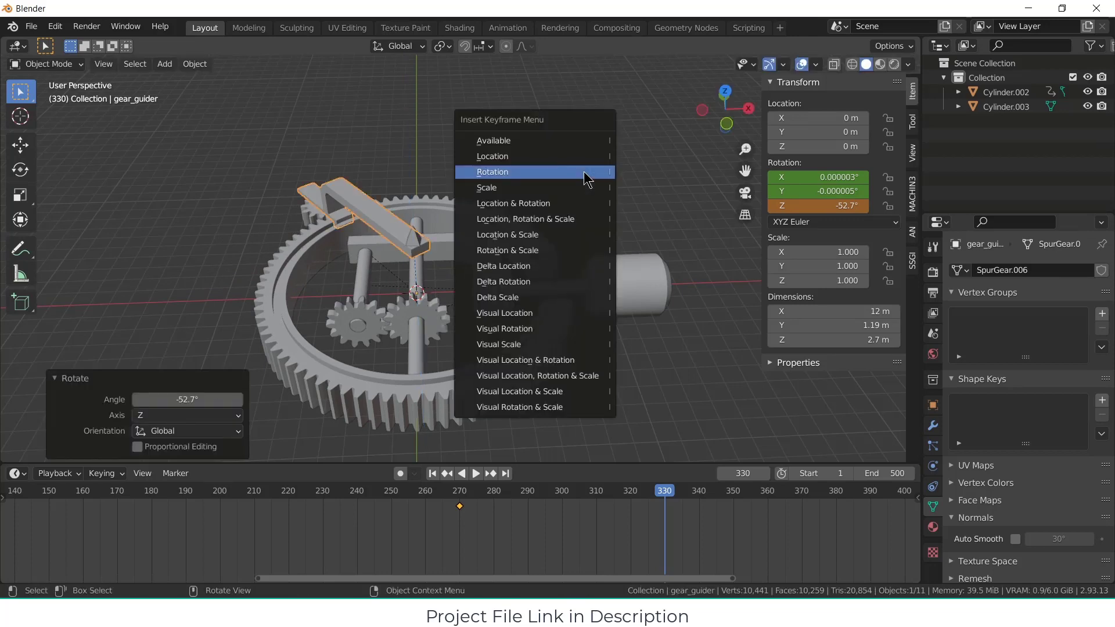
{"action": "left_click", "coordinate": [587, 179]}
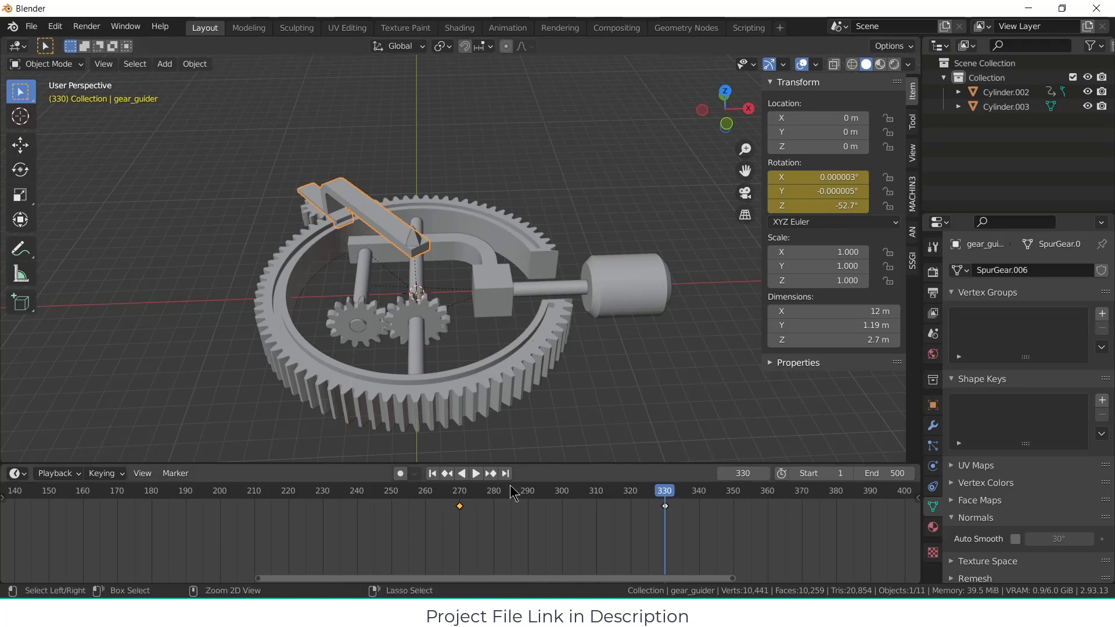
Step: Paste the gear_guider's copied frame 270 rotation keyframe at frame 390 and set the animation's end frame to 390
{"action": "left_click_drag", "start_coordinate": [665, 494], "coordinate": [874, 497]}
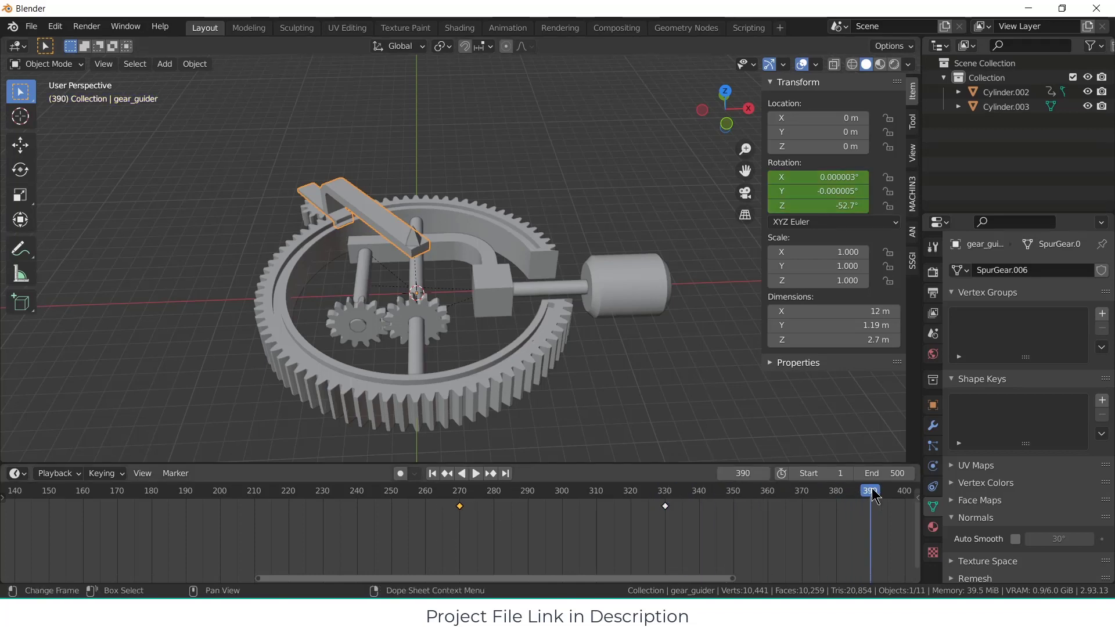
{"action": "key", "text": "ctrl+v"}
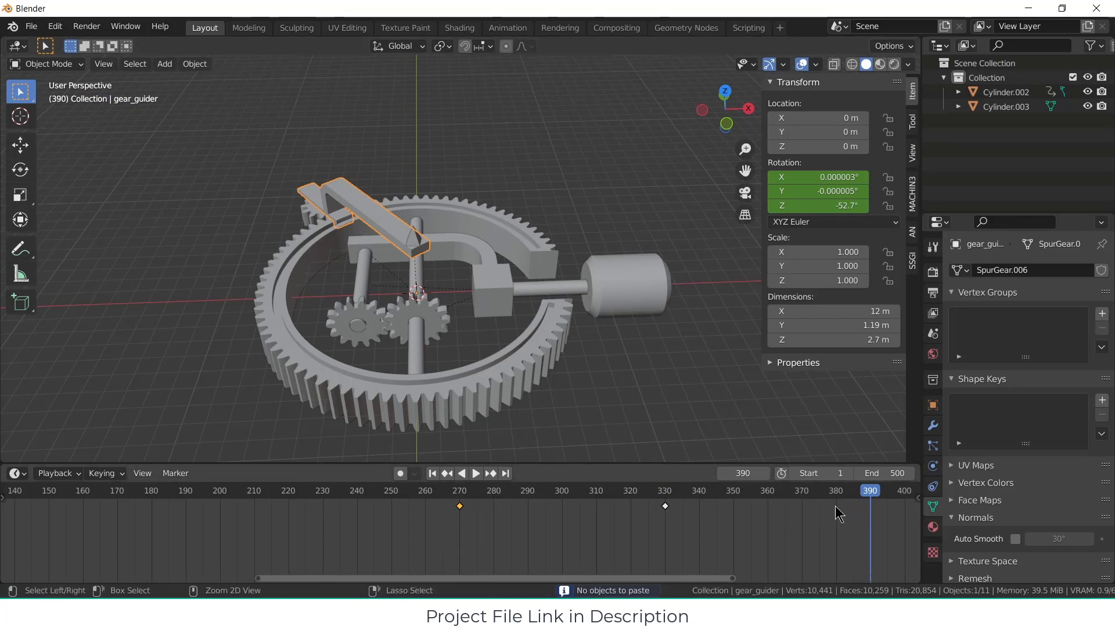
{"action": "key", "text": "ctrl+v"}
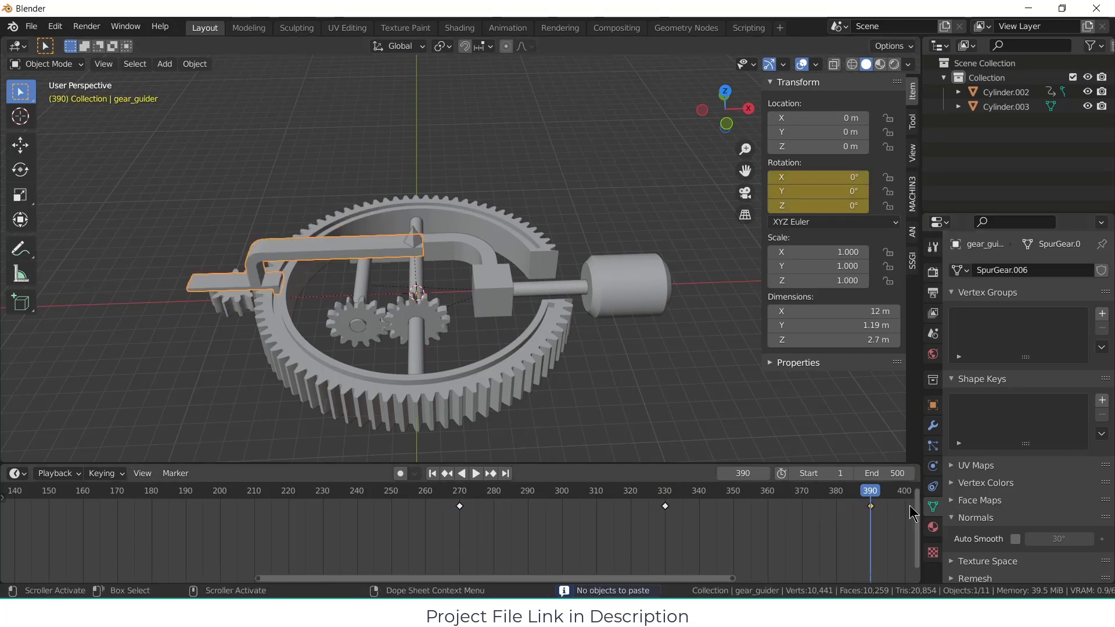
{"action": "left_click", "coordinate": [894, 474]}
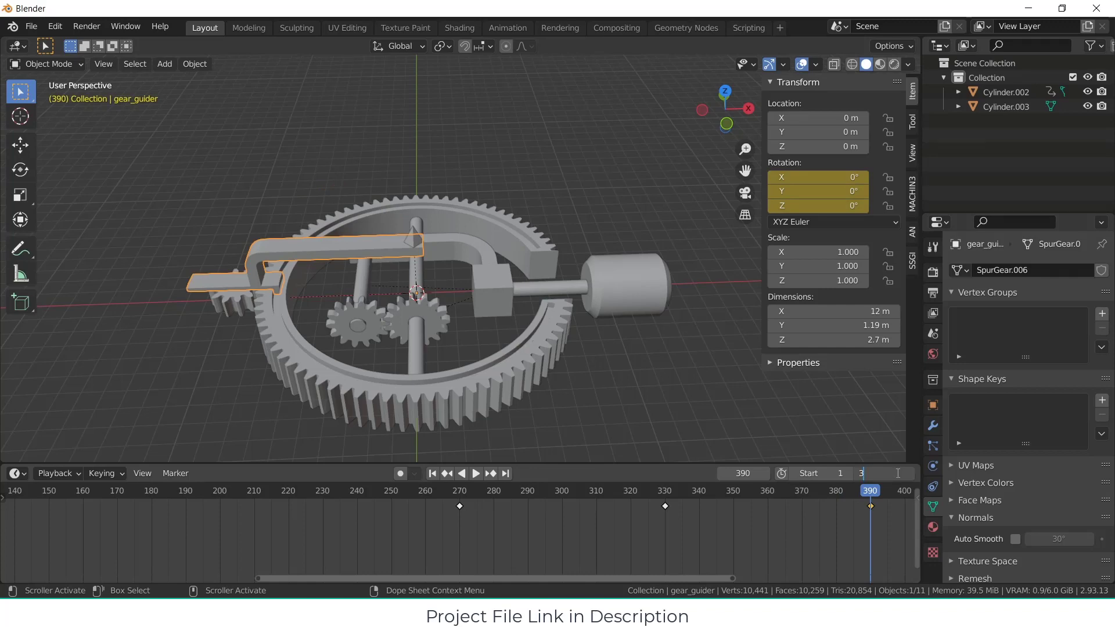
{"action": "key", "text": "Return"}
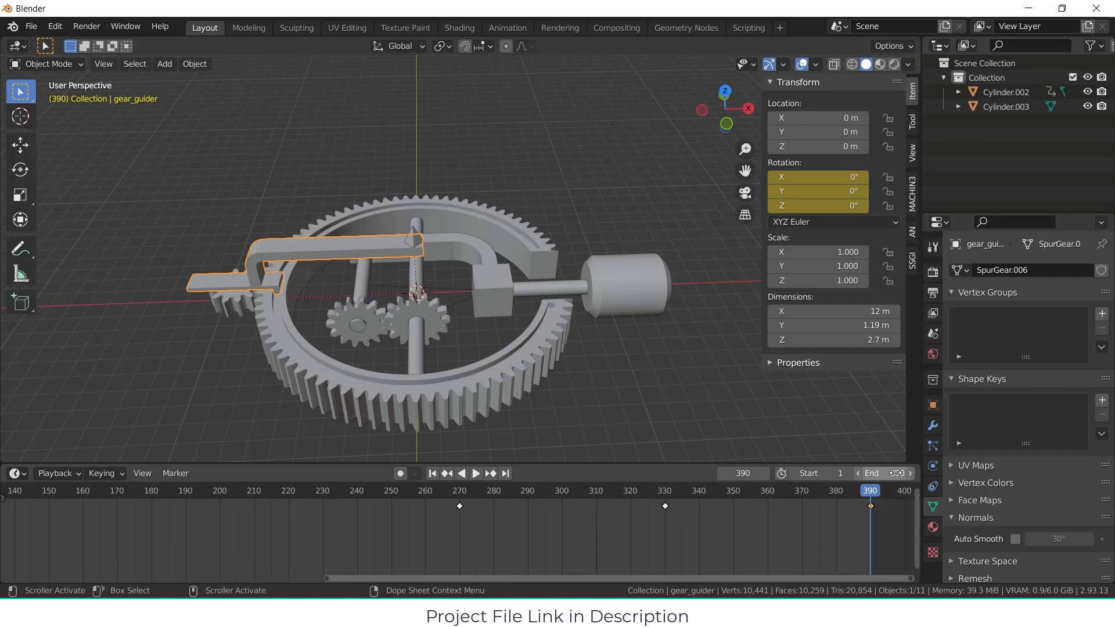
Step: Play the animation from the first frame in an enlarged 3D viewport, then return to frame 1
{"action": "left_click", "coordinate": [432, 473]}
{"action": "left_click", "coordinate": [476, 473]}
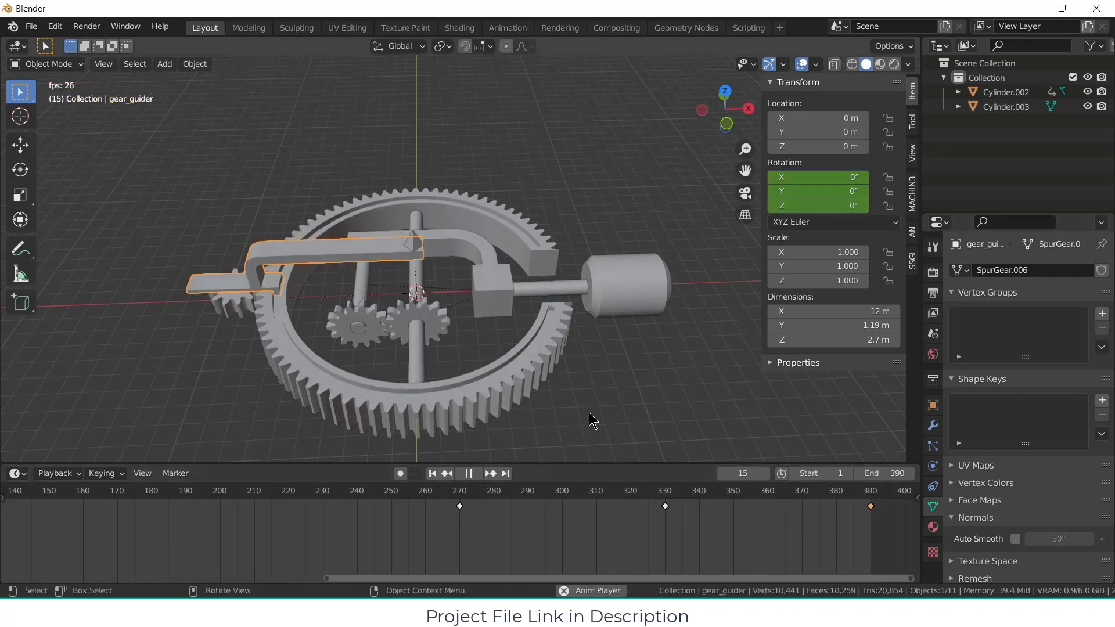
{"action": "left_click_drag", "start_coordinate": [617, 465], "coordinate": [617, 528]}
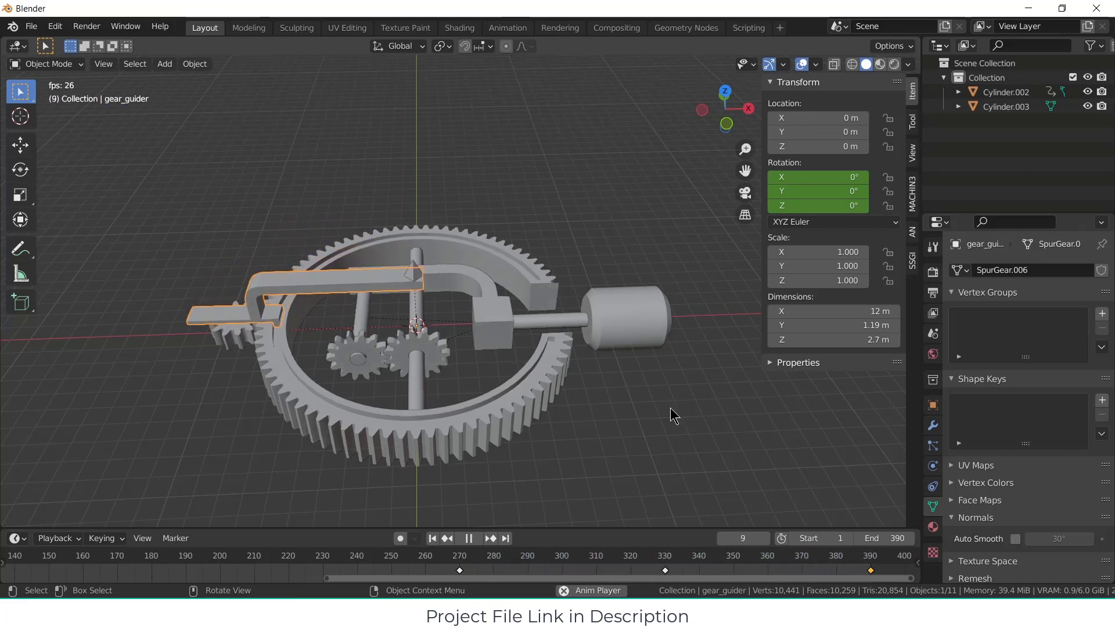
{"action": "left_click", "coordinate": [458, 540]}
{"action": "left_click", "coordinate": [432, 538]}
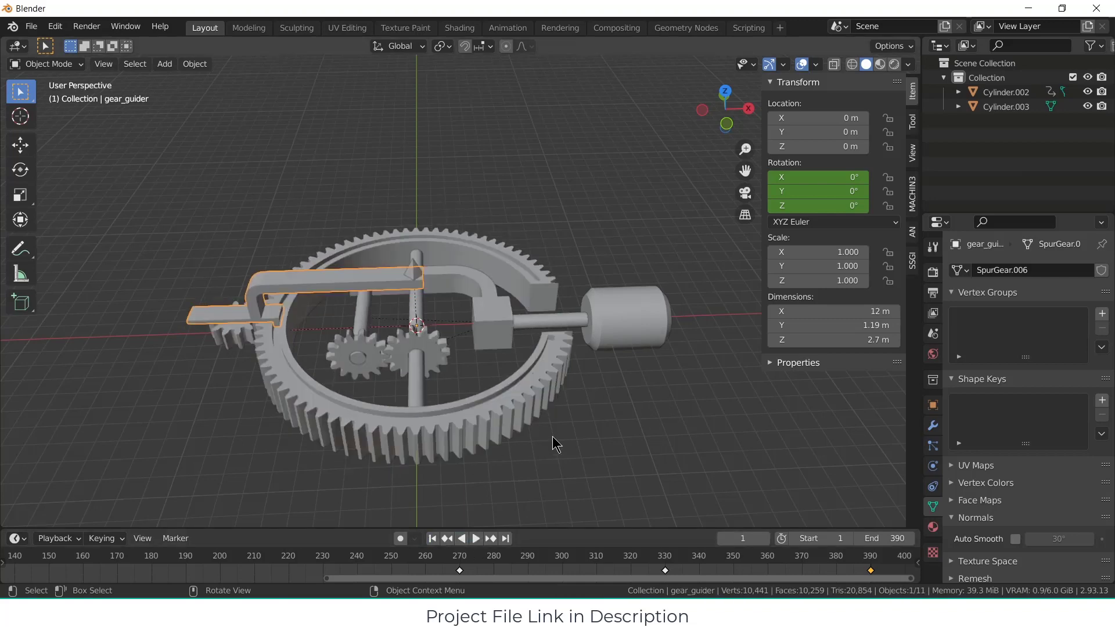
Step: Deselect everything and switch the viewport shading to Material Preview
{"action": "left_click", "coordinate": [553, 437]}
{"action": "middle_click_drag", "start_coordinate": [553, 437], "coordinate": [510, 430]}
{"action": "scroll", "coordinate": [509, 405], "scroll_direction": "up", "scroll_amount": 2}
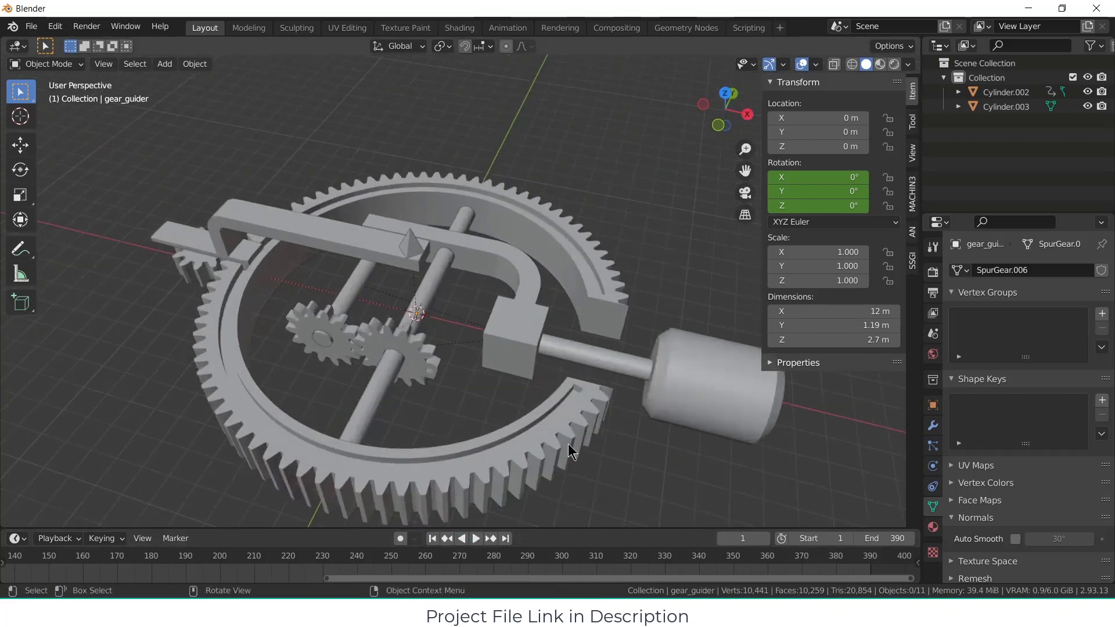
{"action": "scroll", "coordinate": [568, 444], "scroll_direction": "down", "scroll_amount": 2}
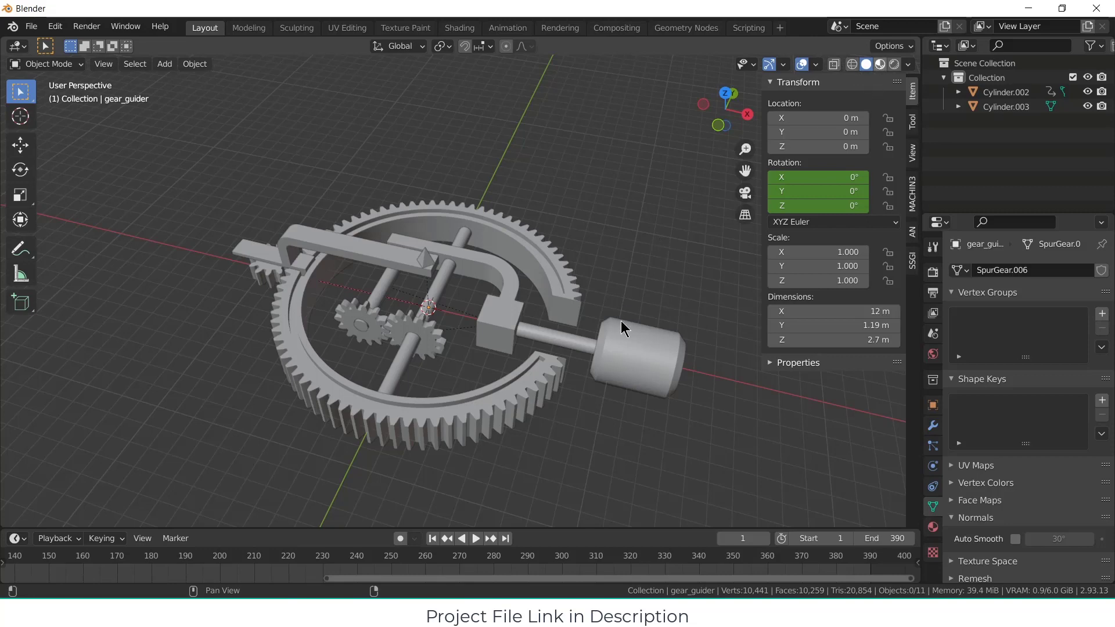
{"action": "key", "text": "z"}
{"action": "mouse_move", "coordinate": [619, 346]}
{"action": "middle_mouse_down"}
{"action": "mouse_move", "coordinate": [633, 371]}
{"action": "mouse_move", "coordinate": [684, 356]}
{"action": "mouse_move", "coordinate": [674, 355]}
{"action": "middle_mouse_up"}
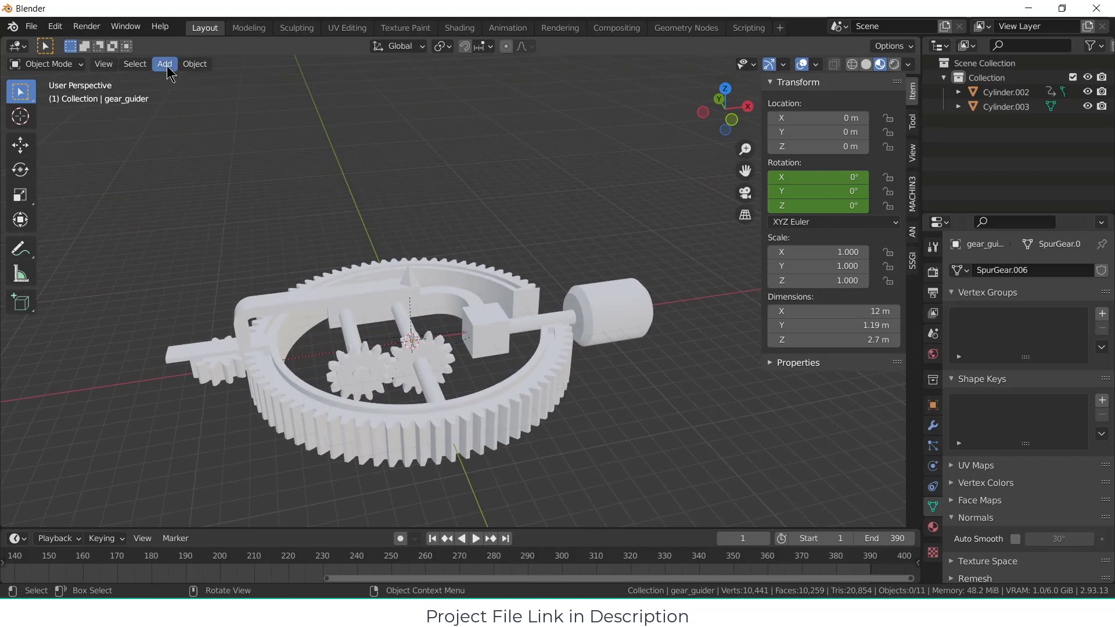
Step: Add a mesh plane at the origin and scale it up by about 34.4
{"action": "left_click", "coordinate": [165, 63]}
{"action": "mouse_move", "coordinate": [185, 79]}
{"action": "left_click", "coordinate": [337, 82]}
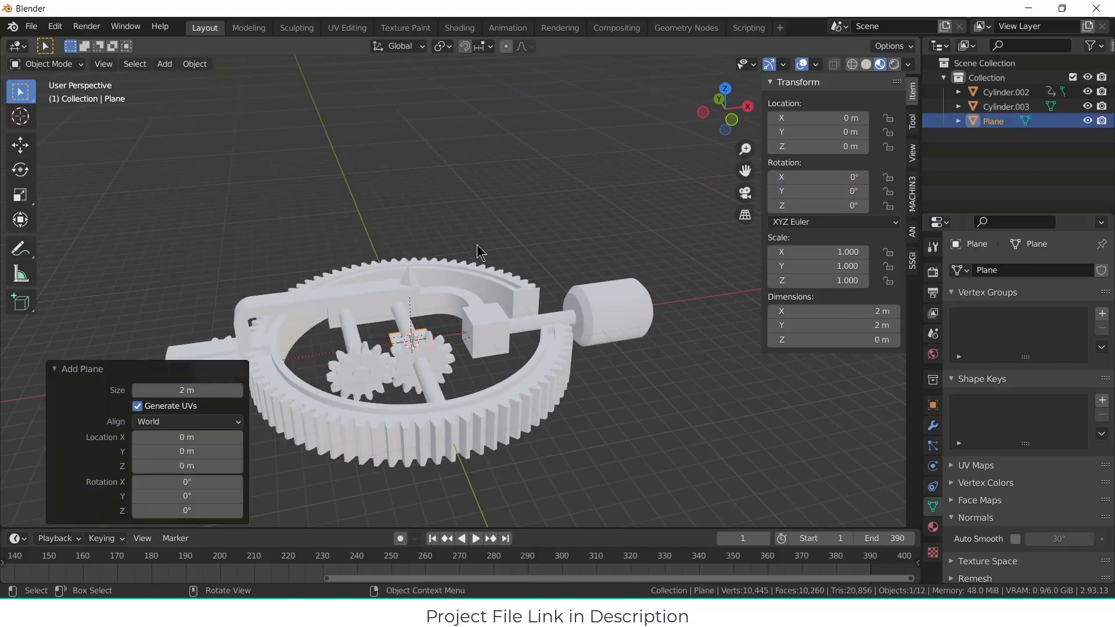
{"action": "key", "text": "s"}
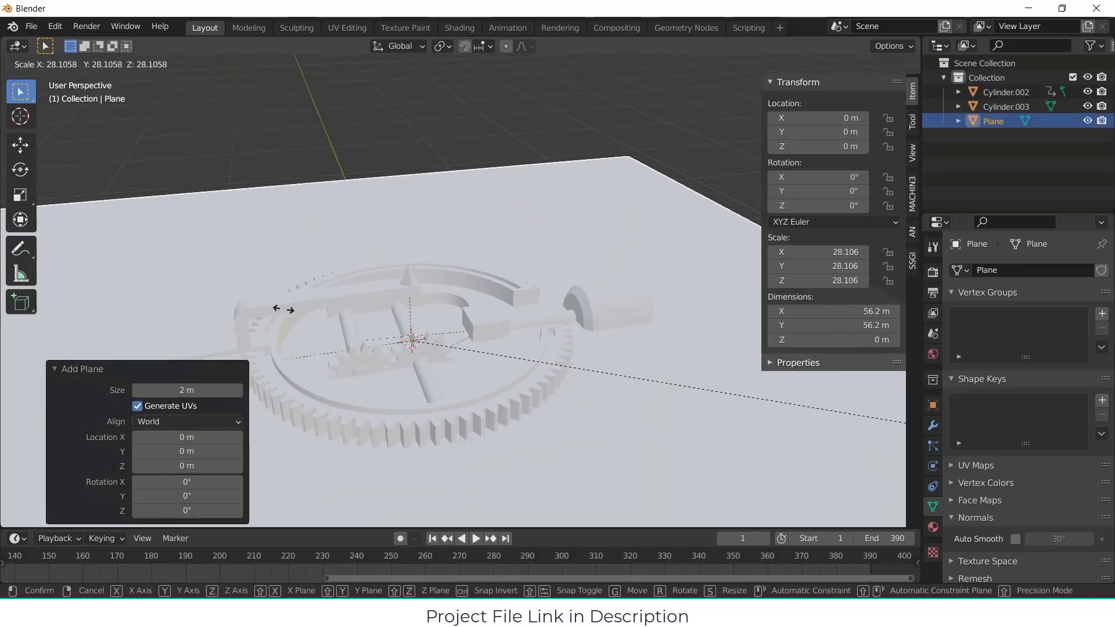
{"action": "left_click", "coordinate": [255, 308]}
Step: Move the plane about 7.14 m down along the Z axis, below the gear mechanism
{"action": "scroll", "coordinate": [667, 425], "scroll_direction": "down", "scroll_amount": 4}
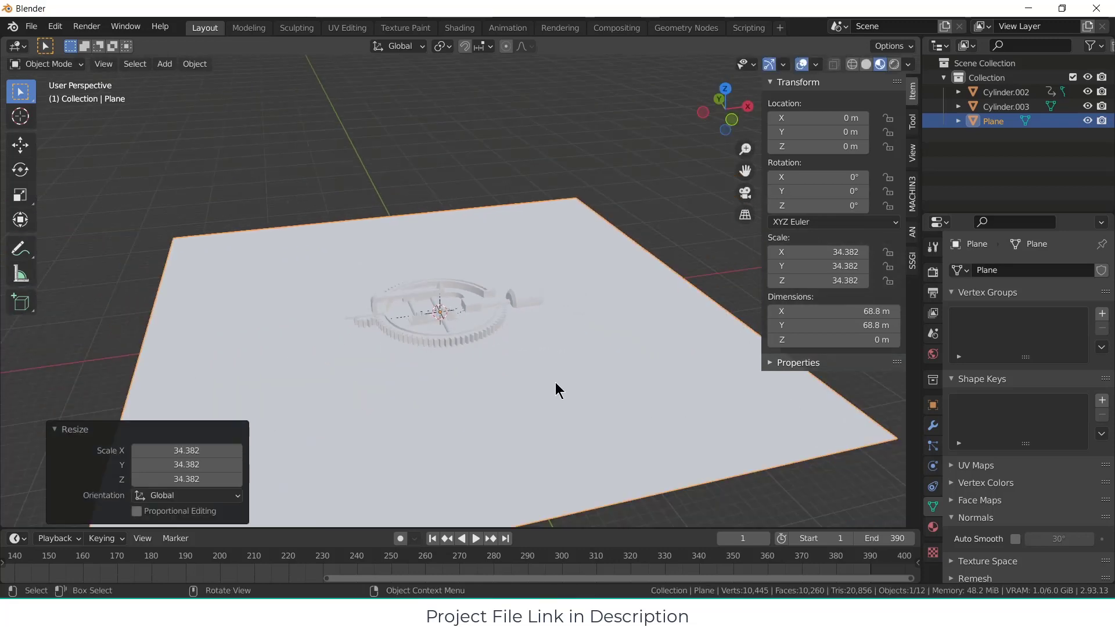
{"action": "key", "text": "g"}
{"action": "key", "text": "z"}
{"action": "left_click", "coordinate": [552, 435]}
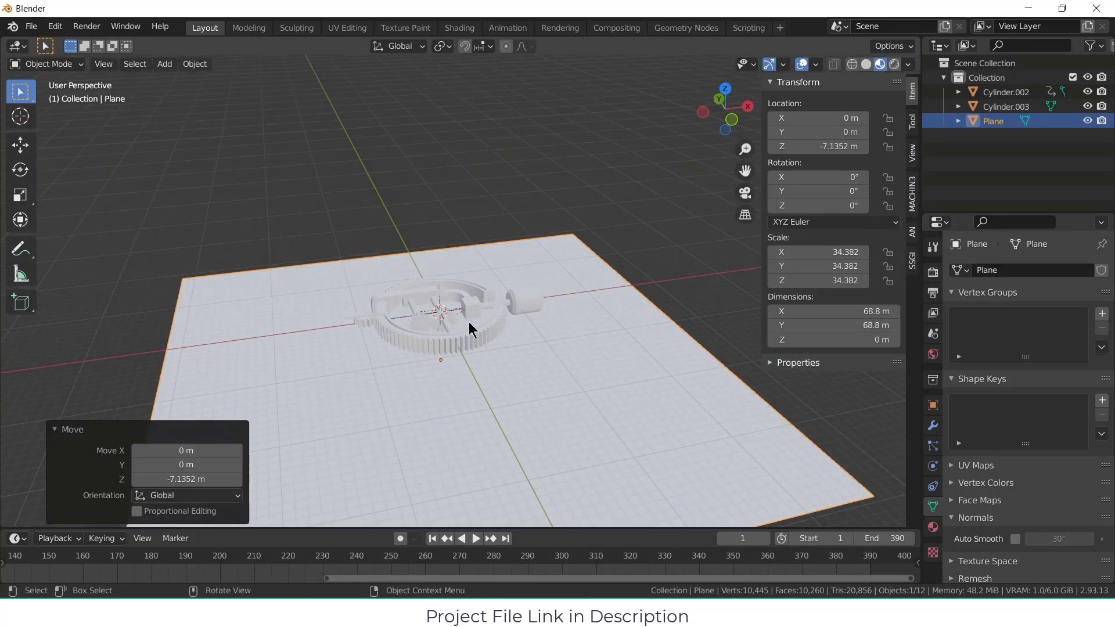
Step: Extrude two adjacent outer edges of the plane about 52 m up along Z to form backdrop walls
{"action": "key", "text": "Tab"}
{"action": "left_click", "coordinate": [447, 245]}
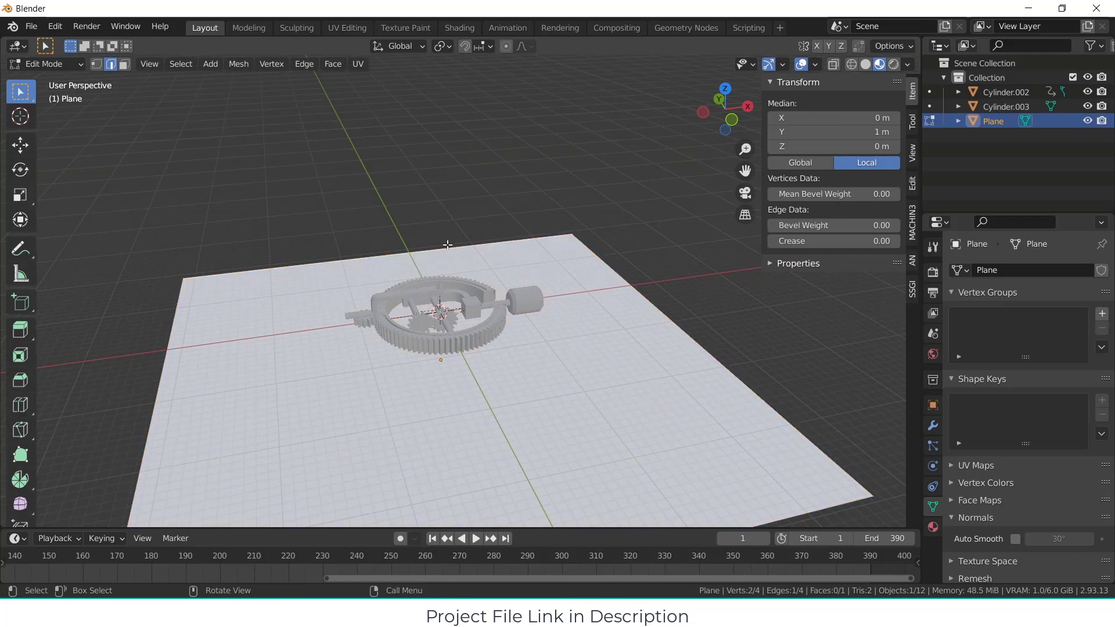
{"action": "left_click", "coordinate": [615, 278], "text": "shift"}
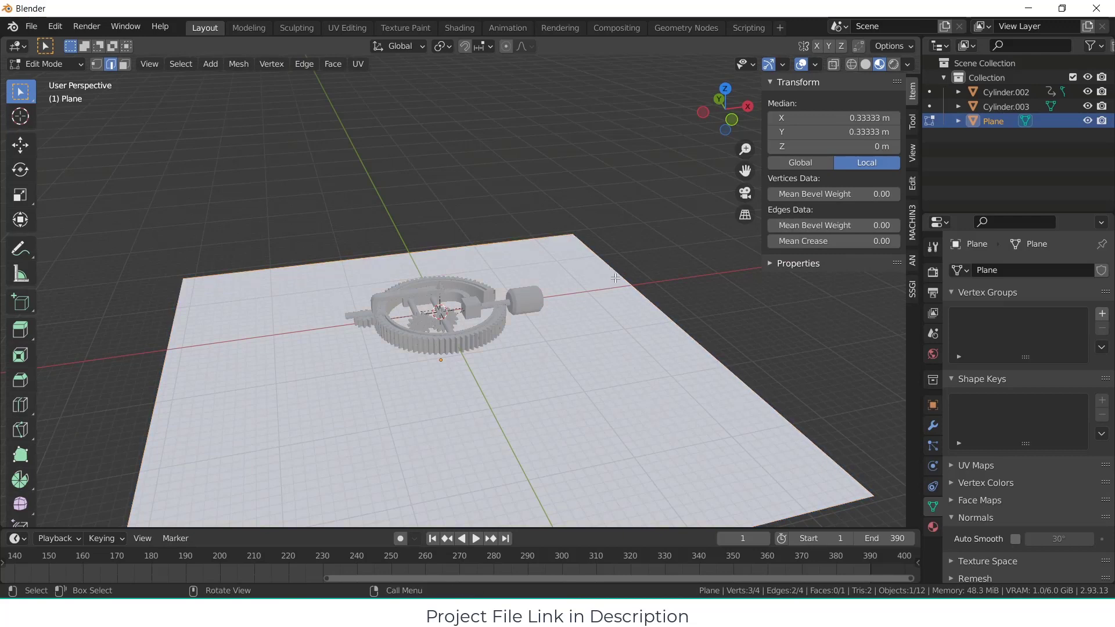
{"action": "key", "text": "e"}
{"action": "key", "text": "z"}
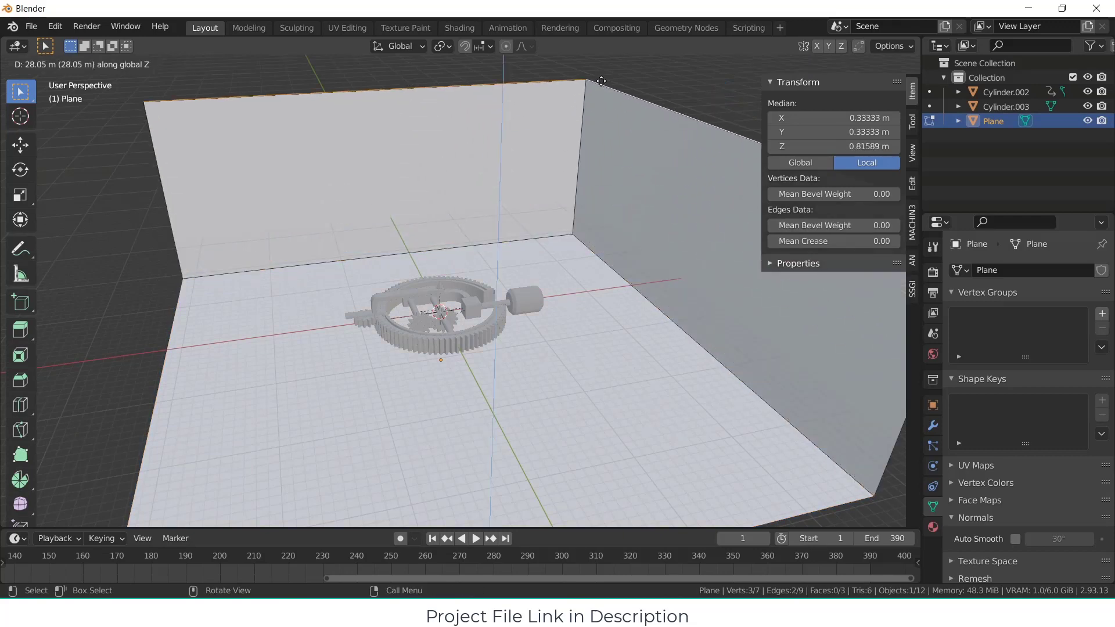
{"action": "left_click", "coordinate": [592, 340]}
Step: Bevel the backdrop's three inner corner edges with 6 segments and a width of about 0.38 m, and return to Object Mode
{"action": "scroll", "coordinate": [594, 340], "scroll_direction": "down", "scroll_amount": 5}
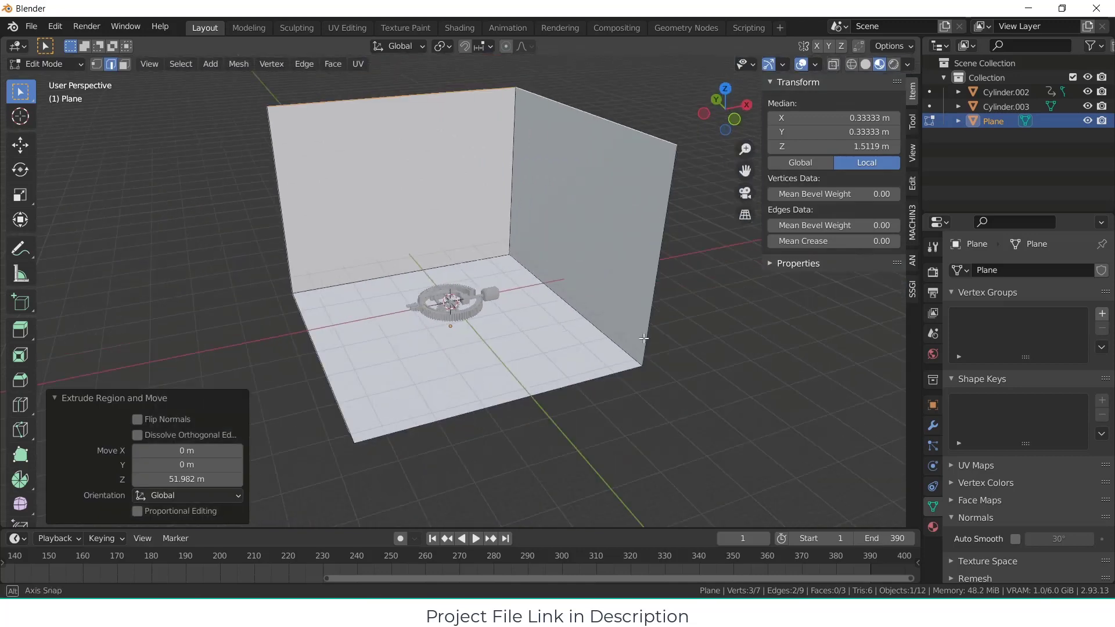
{"action": "scroll", "coordinate": [442, 298], "scroll_direction": "up", "scroll_amount": 1}
{"action": "left_click", "coordinate": [392, 283]}
{"action": "left_click", "coordinate": [444, 256], "text": "shift"}
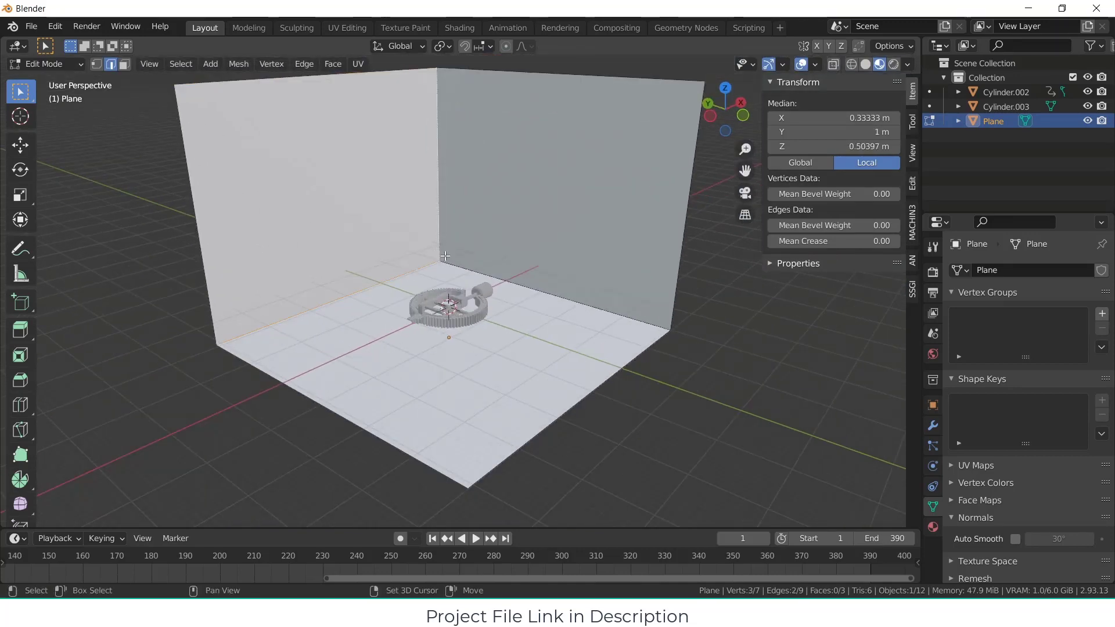
{"action": "key", "text": "ctrl+b"}
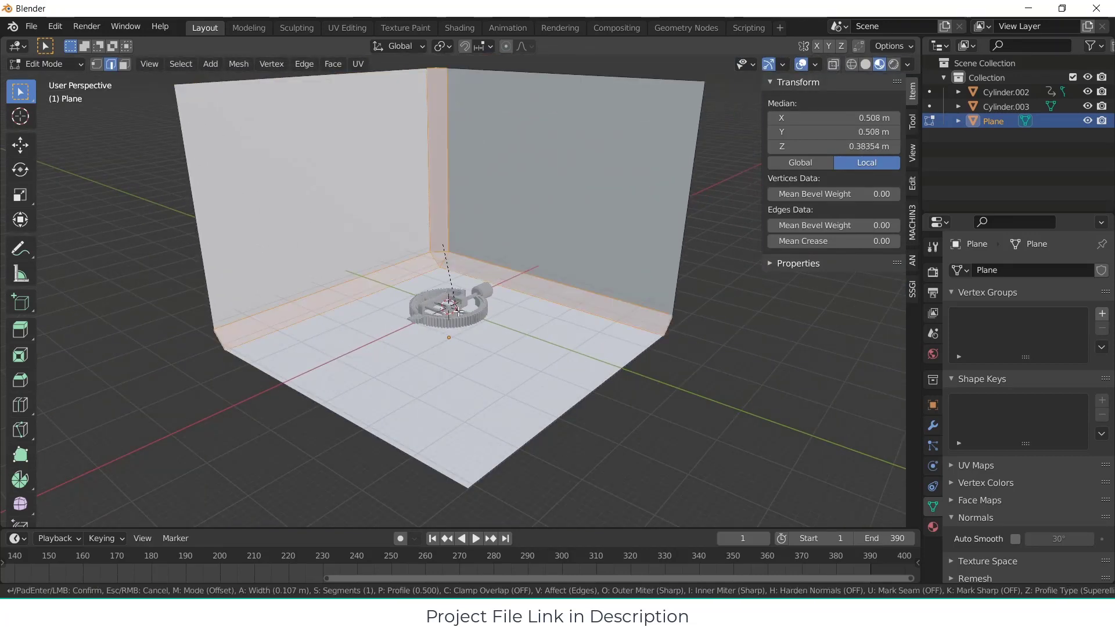
{"action": "scroll", "coordinate": [473, 334], "scroll_direction": "up", "scroll_amount": 3}
{"action": "scroll", "coordinate": [523, 360], "scroll_direction": "up", "scroll_amount": 2}
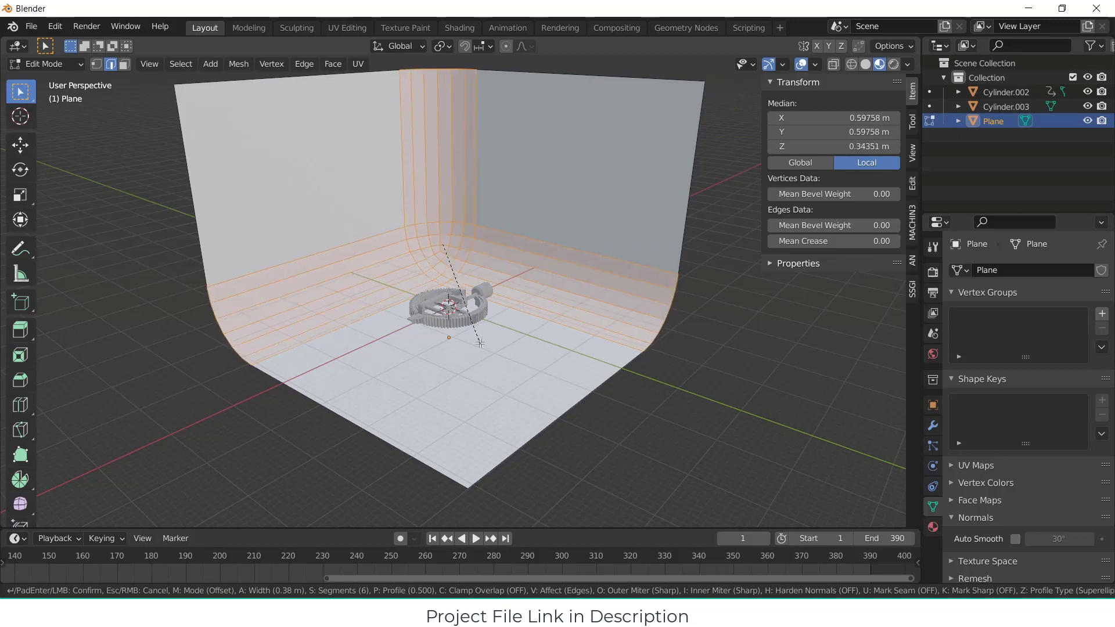
{"action": "left_click", "coordinate": [565, 378]}
{"action": "key", "text": "alt+a"}
{"action": "key", "text": "Tab"}
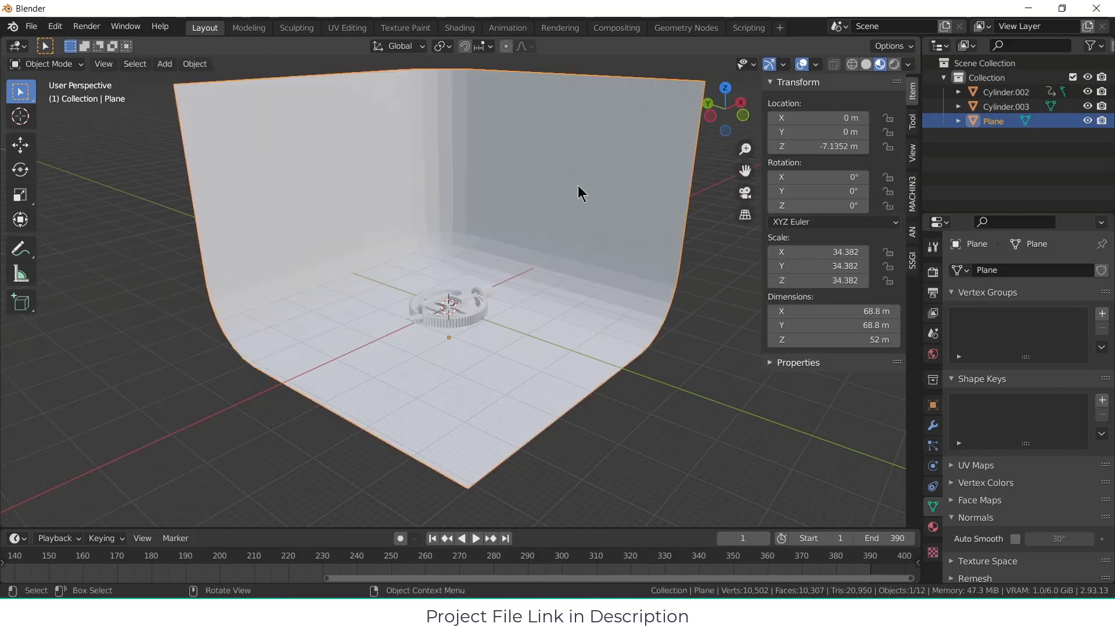
Step: Shade the backdrop plane smooth
{"action": "right_click", "coordinate": [578, 184]}
{"action": "left_click", "coordinate": [579, 182]}
{"action": "scroll", "coordinate": [521, 300], "scroll_direction": "up", "scroll_amount": 2}
{"action": "middle_click_drag", "start_coordinate": [521, 300], "coordinate": [474, 322]}
{"action": "scroll", "coordinate": [453, 307], "scroll_direction": "up", "scroll_amount": 2}
{"action": "scroll", "coordinate": [453, 307], "scroll_direction": "up", "scroll_amount": 1}
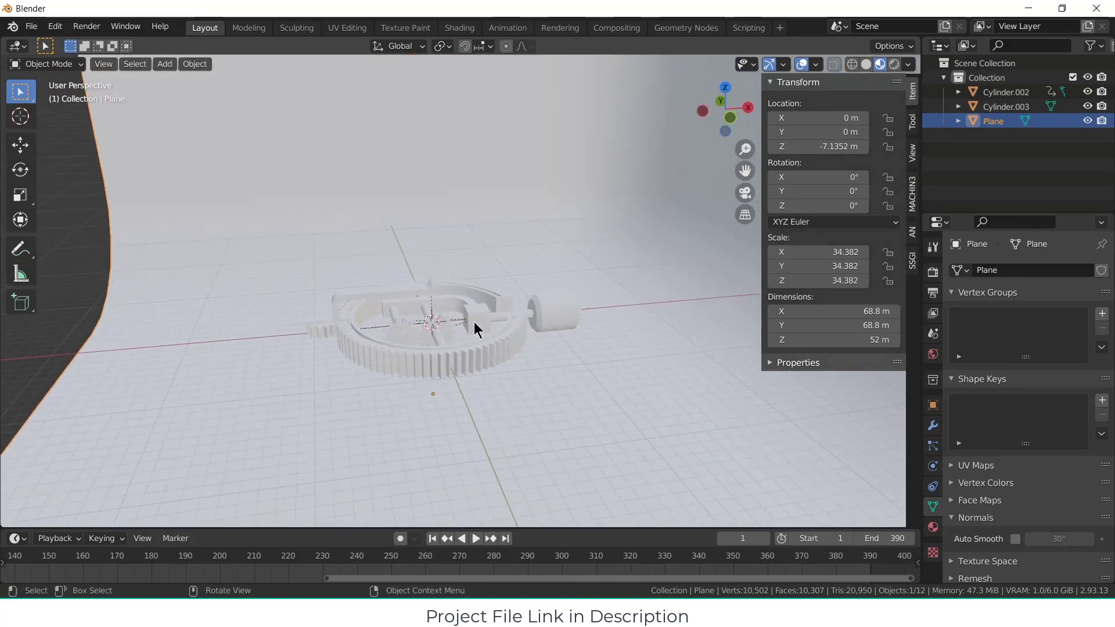
{"action": "left_click", "coordinate": [521, 318]}
{"action": "left_click", "coordinate": [533, 320]}
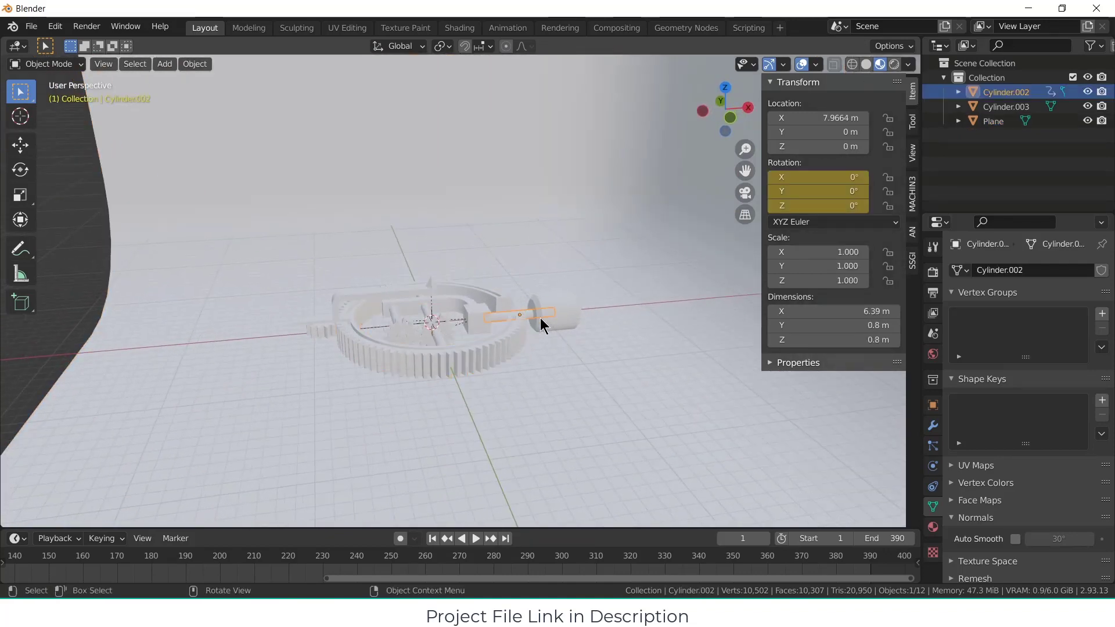
{"action": "left_click", "coordinate": [554, 309]}
{"action": "left_click", "coordinate": [522, 319], "text": "shift"}
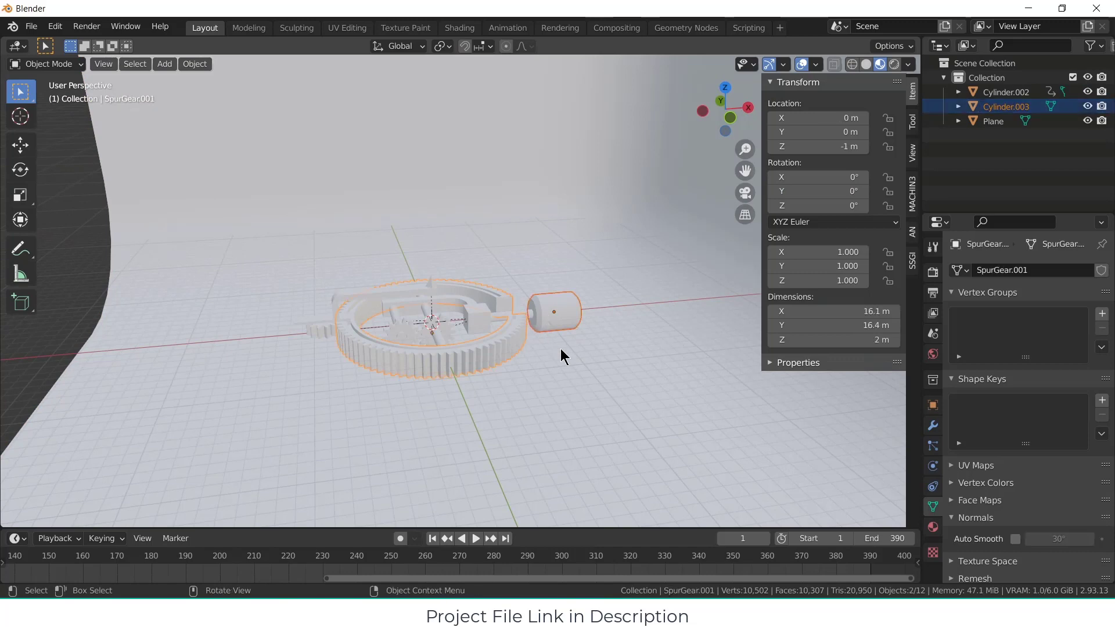
Step: Select the motor cylinder and its shaft and raise the mechanism about 6.85 m along the Z axis
{"action": "middle_click_drag", "start_coordinate": [539, 333], "coordinate": [523, 348]}
{"action": "left_click", "coordinate": [565, 301]}
{"action": "scroll", "coordinate": [540, 310], "scroll_direction": "up", "scroll_amount": 2}
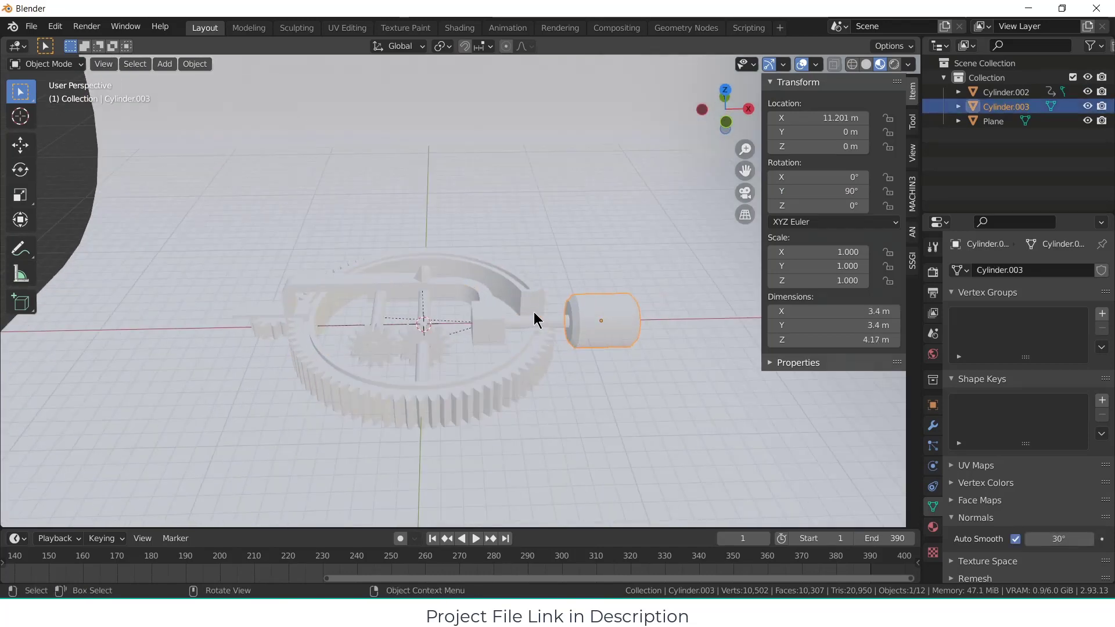
{"action": "left_click", "coordinate": [545, 319], "text": "shift"}
{"action": "scroll", "coordinate": [557, 362], "scroll_direction": "down", "scroll_amount": 2}
{"action": "key", "text": "g"}
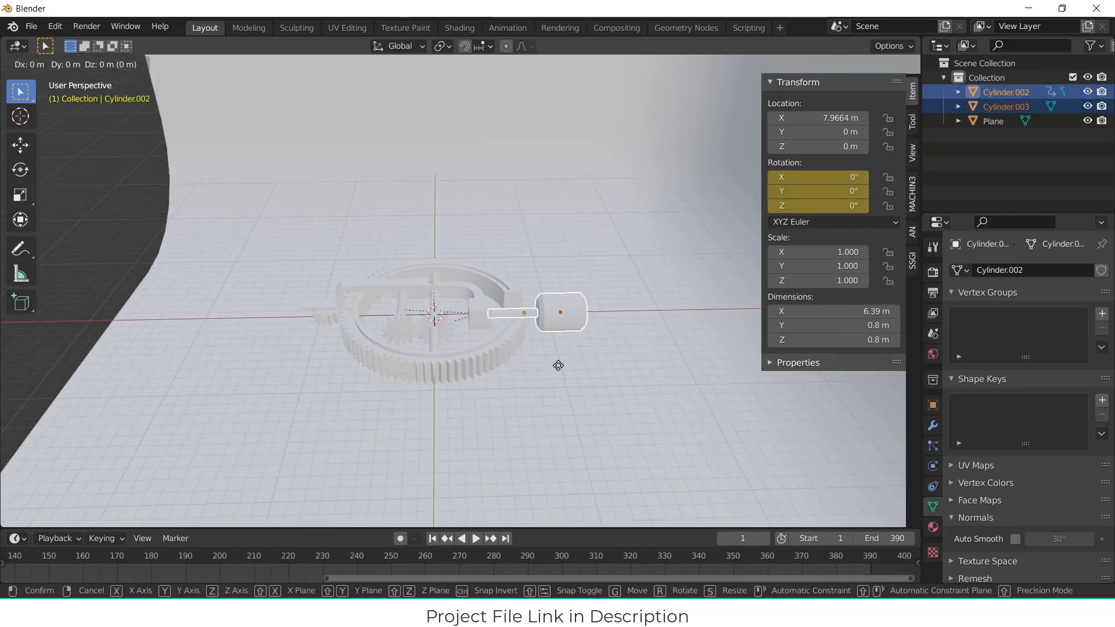
{"action": "key", "text": "z"}
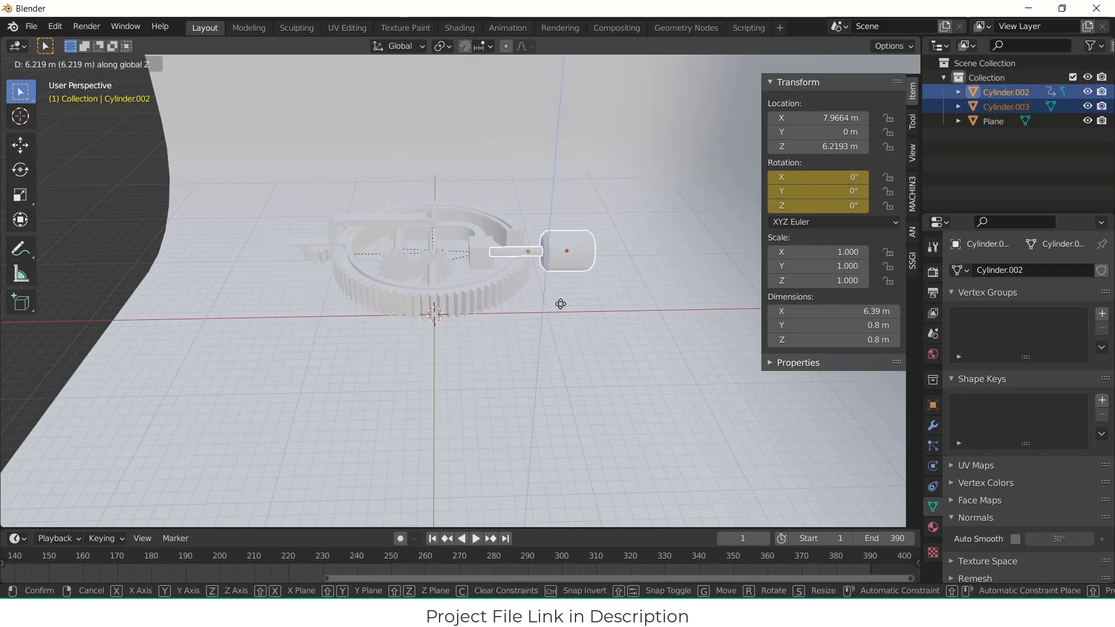
{"action": "left_click", "coordinate": [563, 297]}
Step: Clear the selection and add an Irradiance Volume light probe at the origin
{"action": "scroll", "coordinate": [637, 311], "scroll_direction": "down", "scroll_amount": 3}
{"action": "middle_click_drag", "start_coordinate": [643, 312], "coordinate": [541, 409]}
{"action": "left_click", "coordinate": [755, 434]}
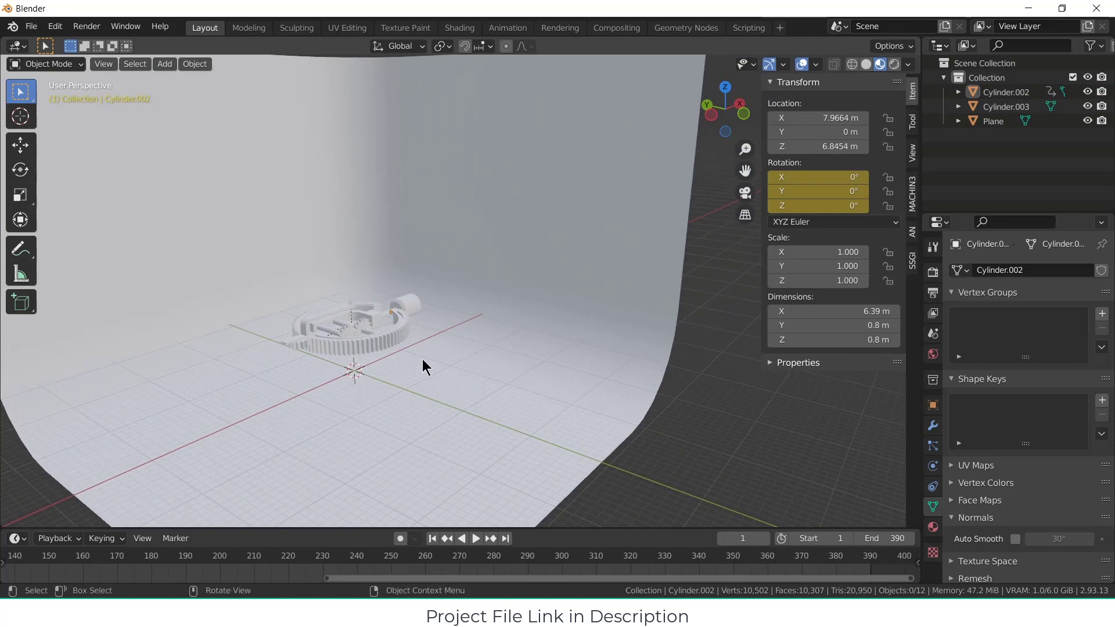
{"action": "left_click", "coordinate": [165, 64]}
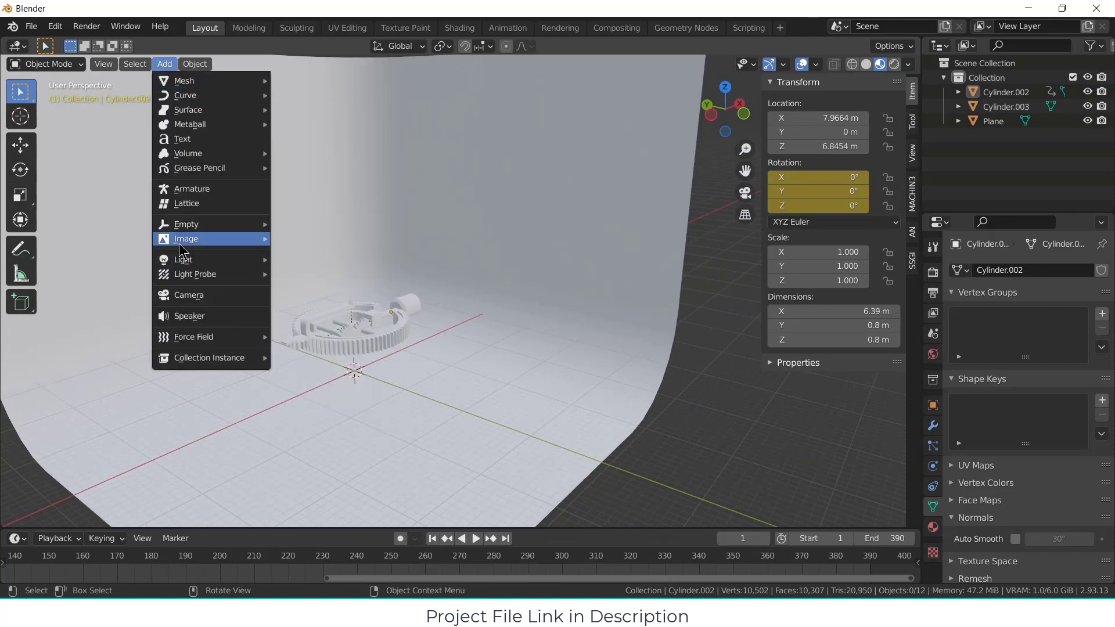
{"action": "mouse_move", "coordinate": [195, 275]}
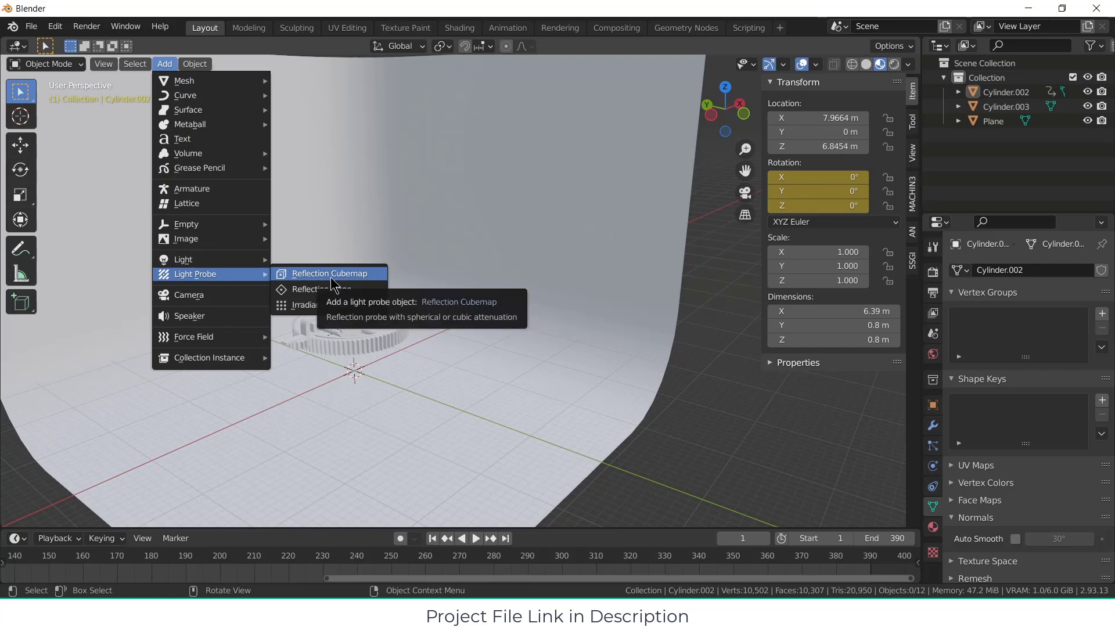
{"action": "left_click", "coordinate": [318, 304]}
Step: Raise the irradiance volume about 6.9 m along Z and scale it by about 7.55 to enclose the gear mechanism
{"action": "middle_click_drag", "start_coordinate": [371, 353], "coordinate": [374, 356]}
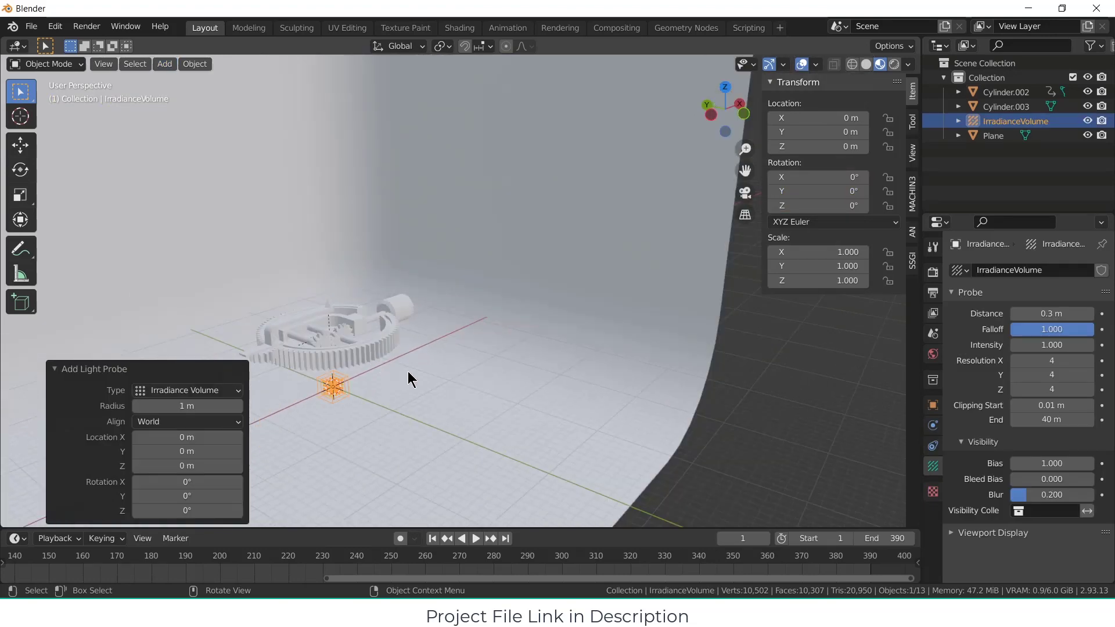
{"action": "key", "text": "g"}
{"action": "key", "text": "z"}
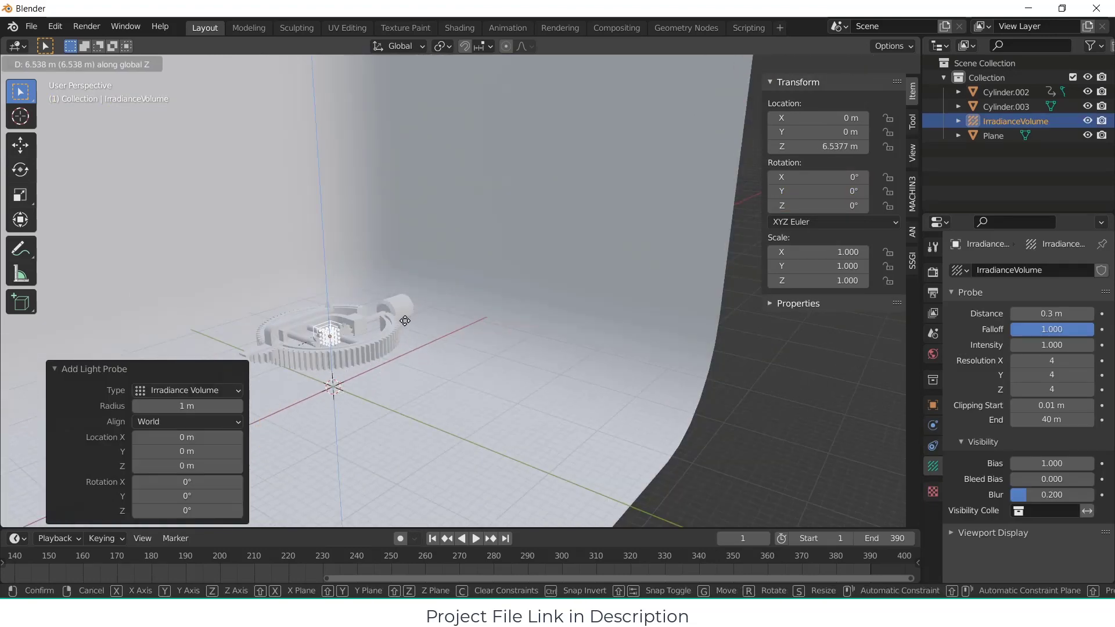
{"action": "left_click", "coordinate": [405, 321]}
{"action": "key", "text": "s"}
{"action": "left_click", "coordinate": [912, 363]}
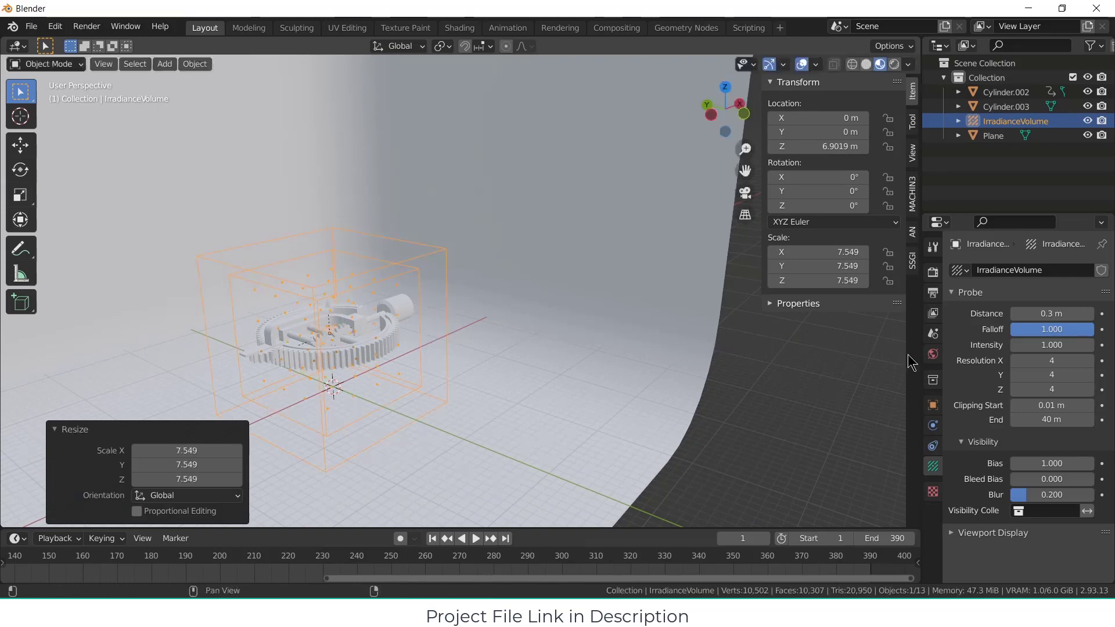
Step: Stretch the irradiance volume along X by about 1.82 so it also encloses the motor
{"action": "key", "text": "KP_1"}
{"action": "scroll", "coordinate": [490, 347], "scroll_direction": "up", "scroll_amount": 3}
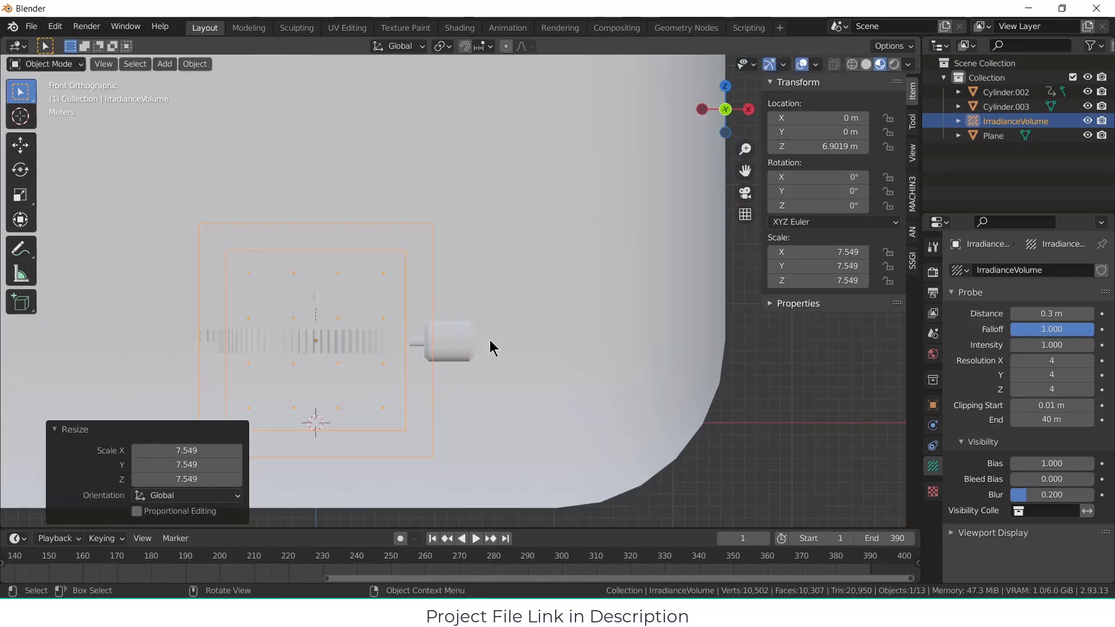
{"action": "key", "text": "s"}
{"action": "key", "text": "x"}
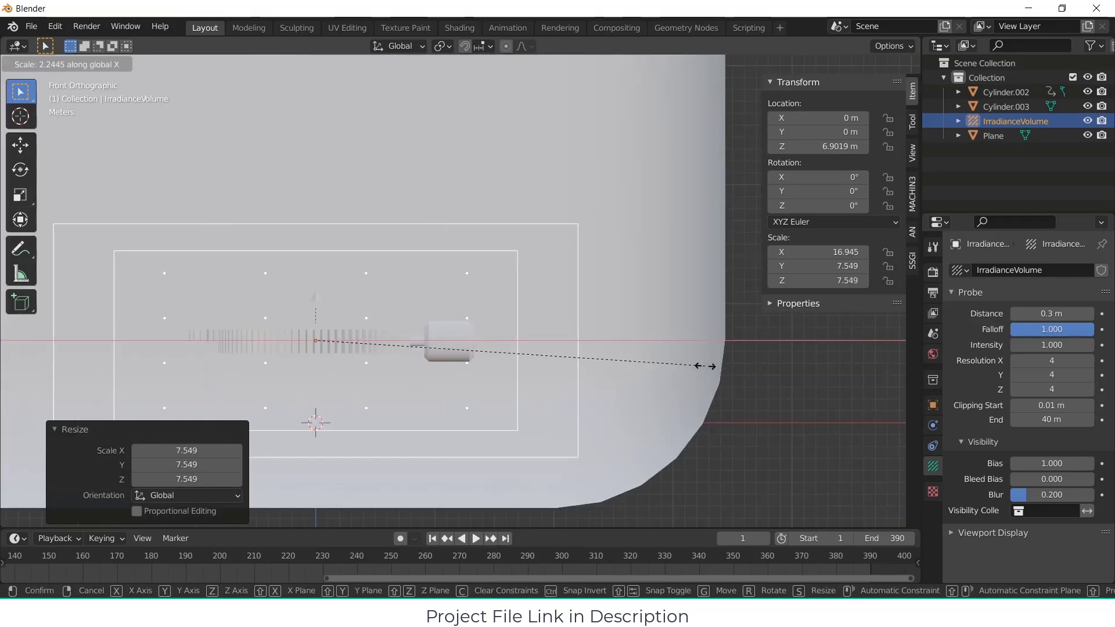
{"action": "left_click", "coordinate": [632, 359]}
{"action": "middle_click_drag", "start_coordinate": [429, 327], "coordinate": [476, 360]}
{"action": "key", "text": "KP_7"}
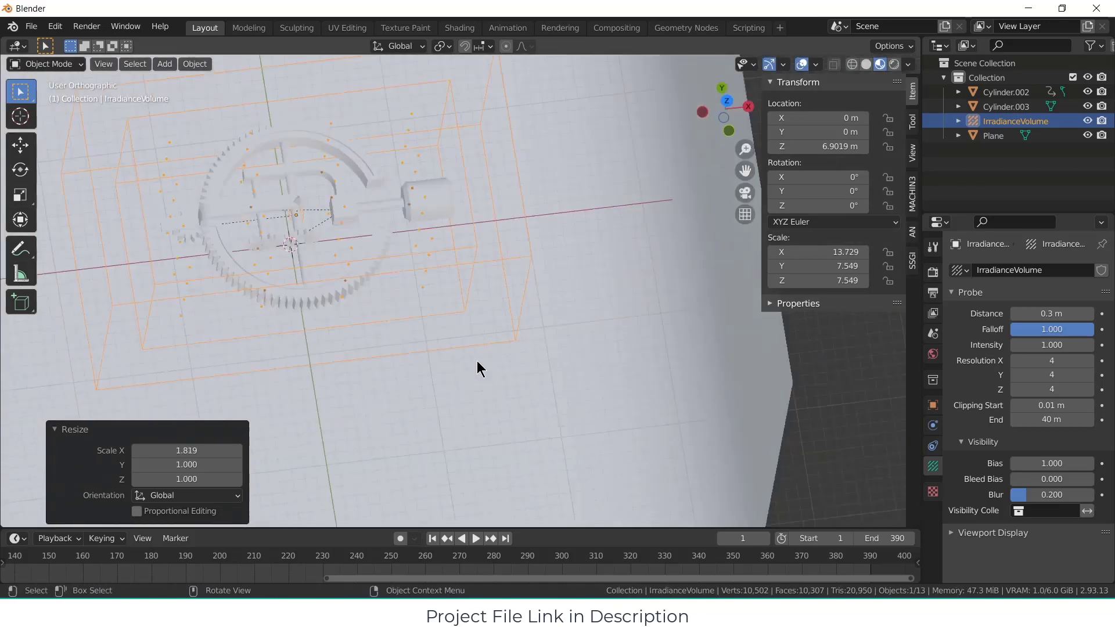
{"action": "middle_click_drag", "start_coordinate": [474, 287], "coordinate": [545, 214]}
Step: Set the irradiance volume's resolution to 8 in X and 6 in Y
{"action": "middle_click_drag", "start_coordinate": [750, 325], "coordinate": [453, 313]}
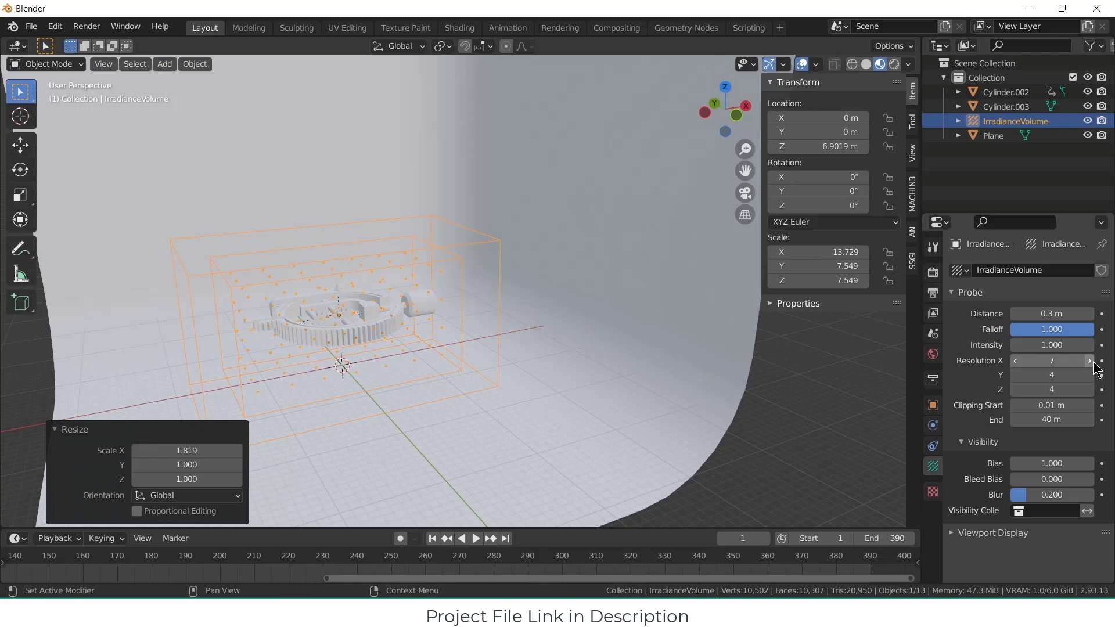
{"action": "middle_click_drag", "start_coordinate": [441, 279], "coordinate": [530, 331]}
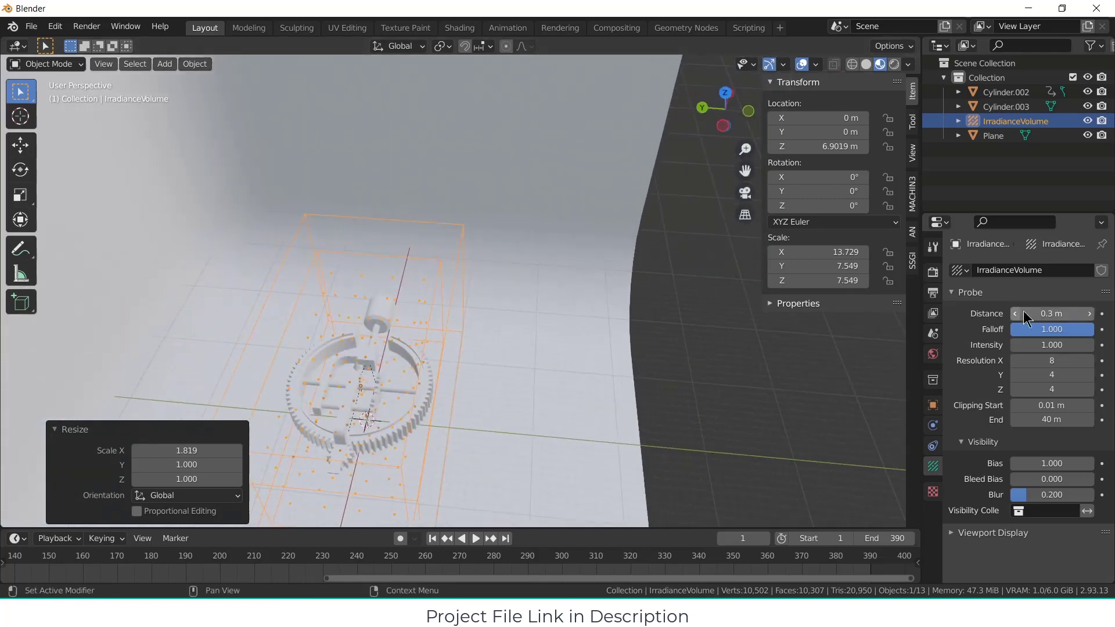
{"action": "left_click", "coordinate": [1090, 361]}
{"action": "left_click", "coordinate": [1089, 375]}
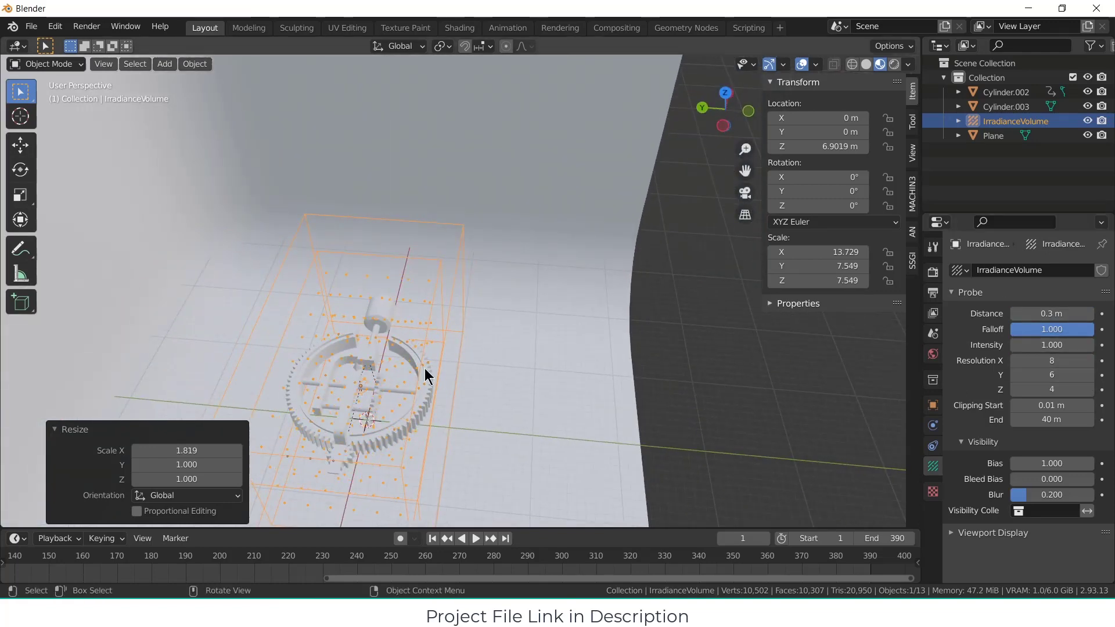
{"action": "middle_click_drag", "start_coordinate": [428, 373], "coordinate": [372, 302]}
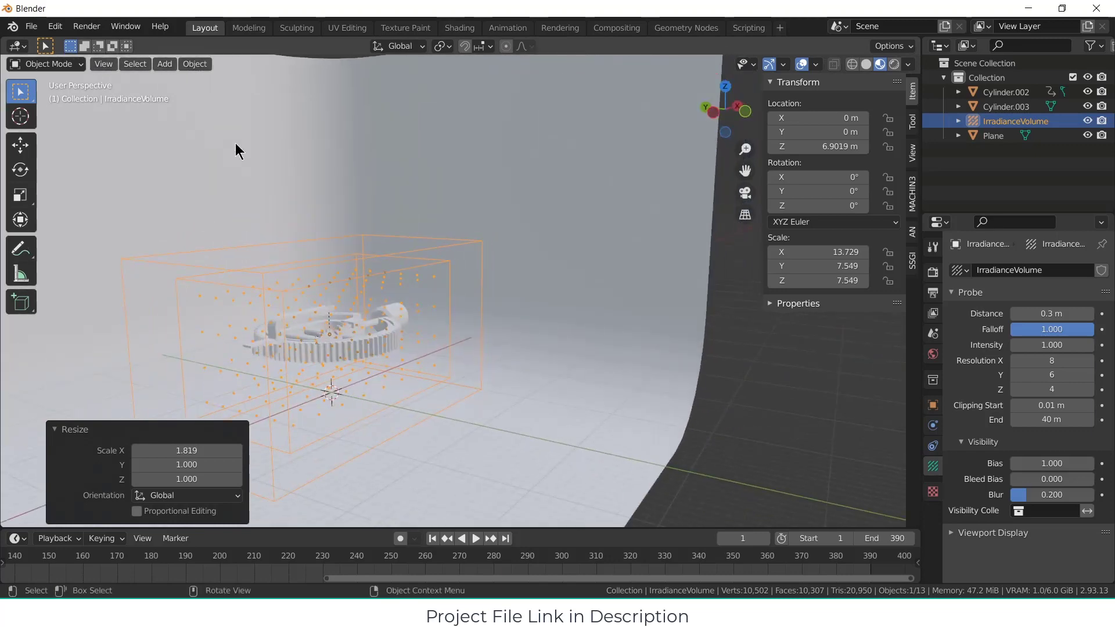
Step: Add a Reflection Plane light probe at the origin and scale it up by about 14.3
{"action": "left_click", "coordinate": [164, 66]}
{"action": "mouse_move", "coordinate": [244, 274]}
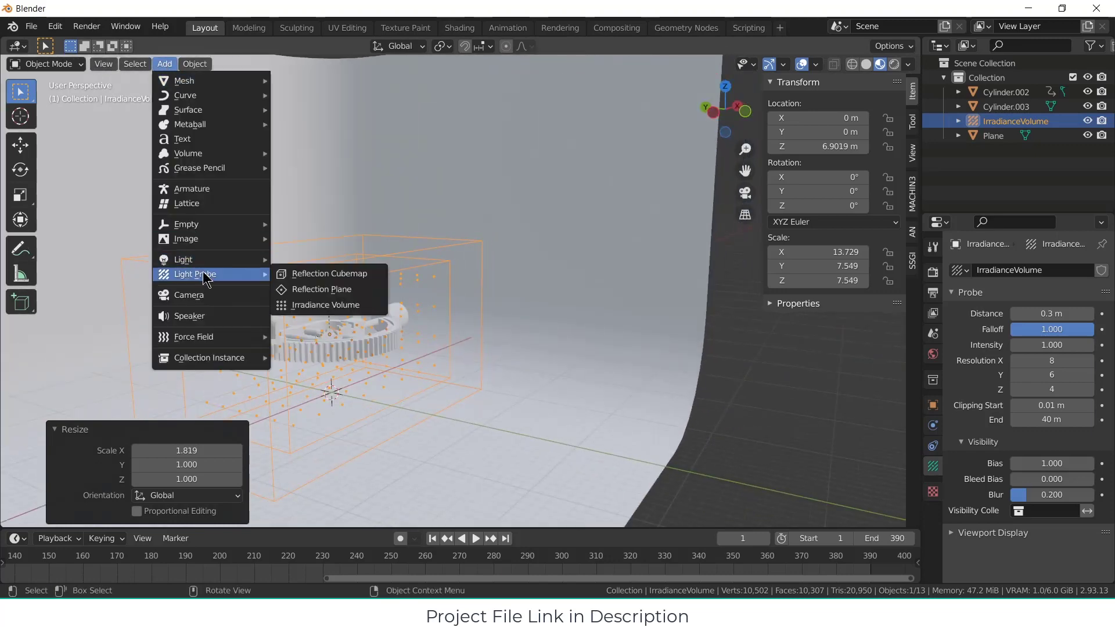
{"action": "left_click", "coordinate": [329, 298]}
{"action": "middle_click_drag", "start_coordinate": [368, 324], "coordinate": [373, 368]}
{"action": "key", "text": "s"}
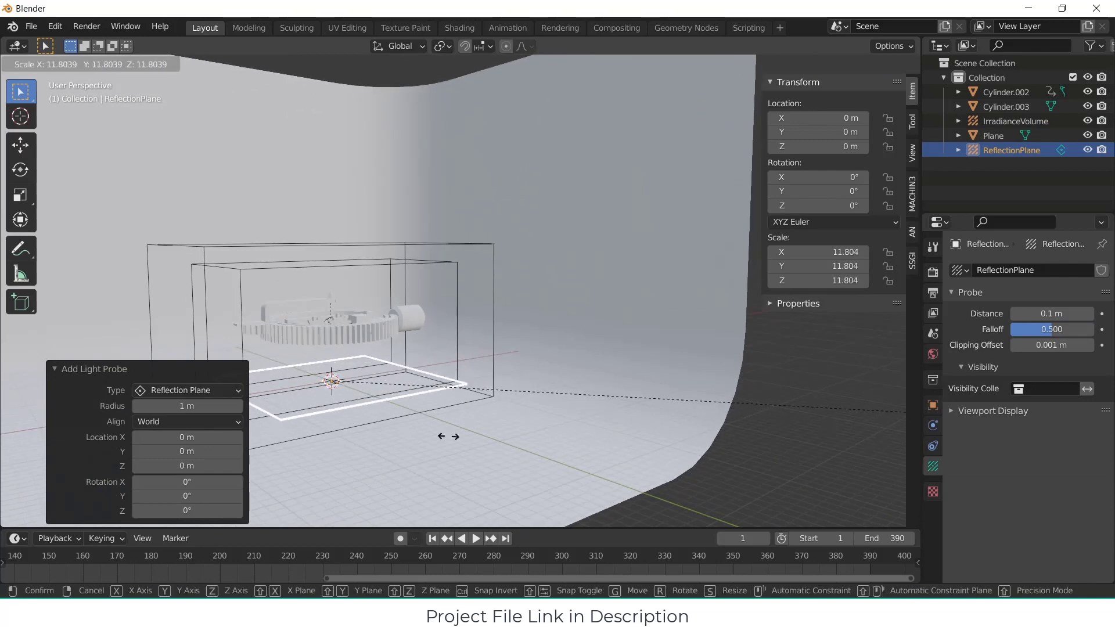
{"action": "left_click", "coordinate": [457, 420]}
{"action": "middle_click_drag", "start_coordinate": [457, 421], "coordinate": [428, 414]}
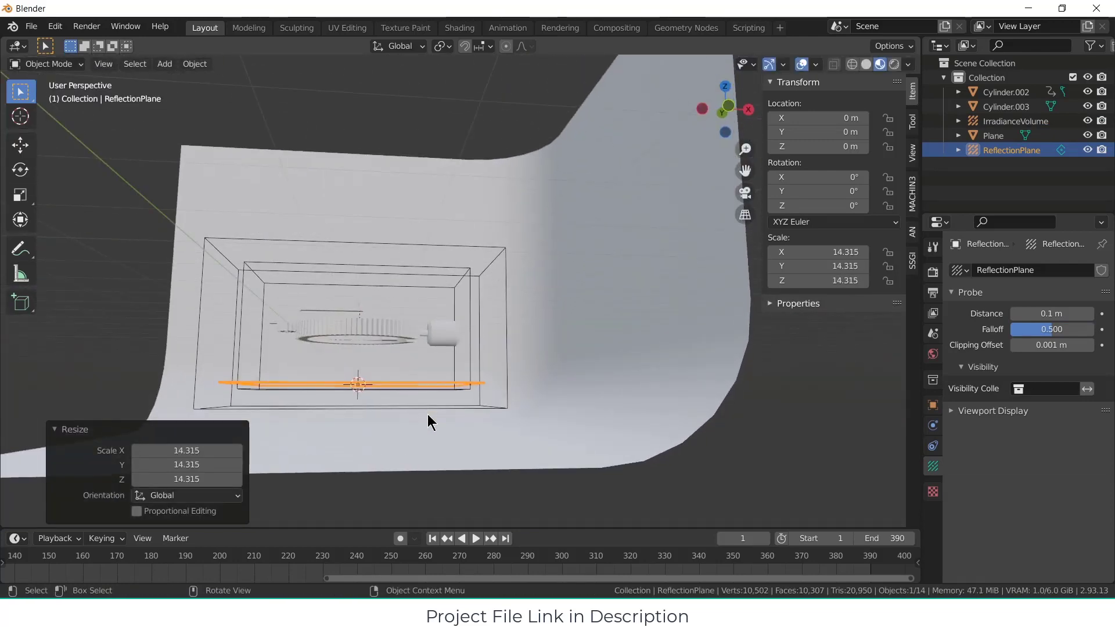
Step: Lower the reflection plane about 3.74 m along Z and enlarge it by about 1.46
{"action": "key", "text": "g"}
{"action": "key", "text": "z"}
{"action": "left_click", "coordinate": [437, 443]}
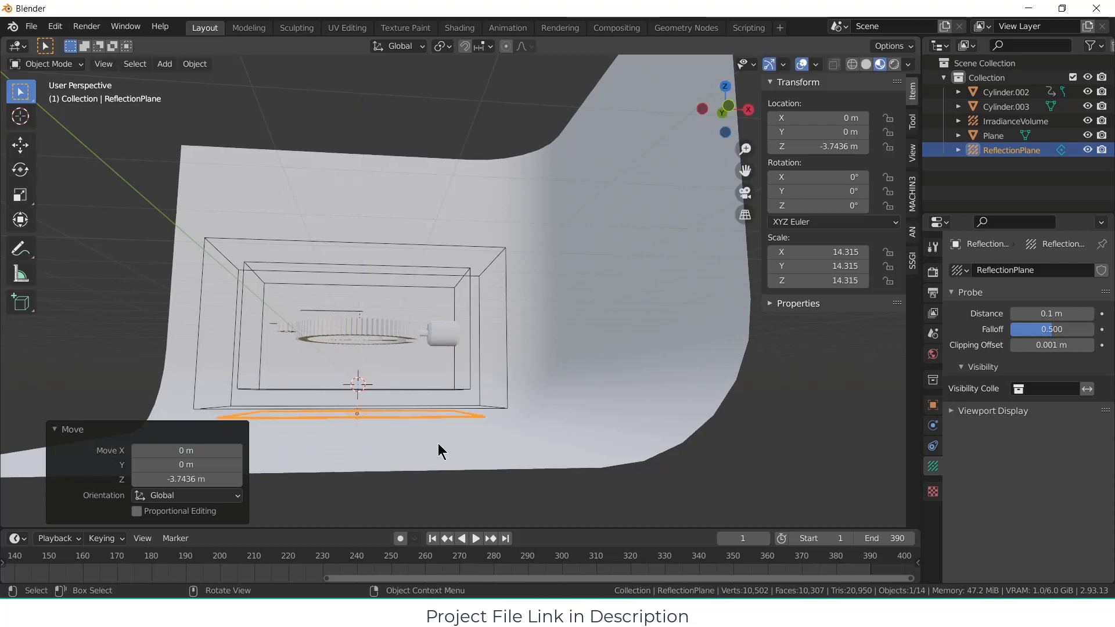
{"action": "key", "text": "s"}
{"action": "left_click", "coordinate": [607, 443]}
{"action": "middle_click_drag", "start_coordinate": [607, 443], "coordinate": [505, 424]}
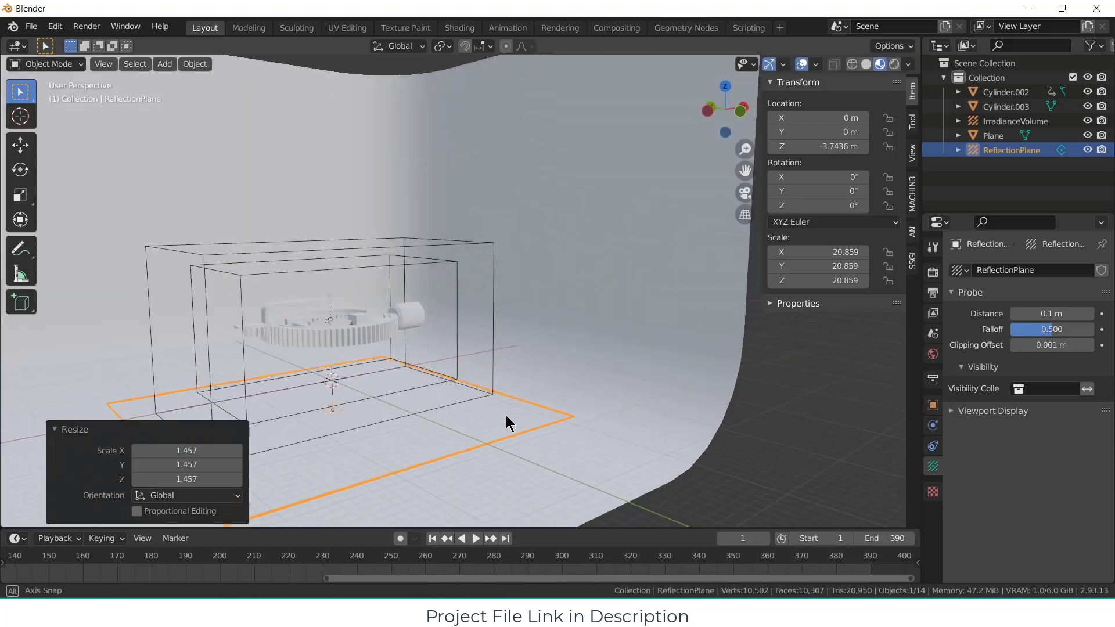
Step: Add a Reflection Cubemap light probe at the origin and scale it up by about 8.46
{"action": "left_click", "coordinate": [164, 64]}
{"action": "mouse_move", "coordinate": [216, 274]}
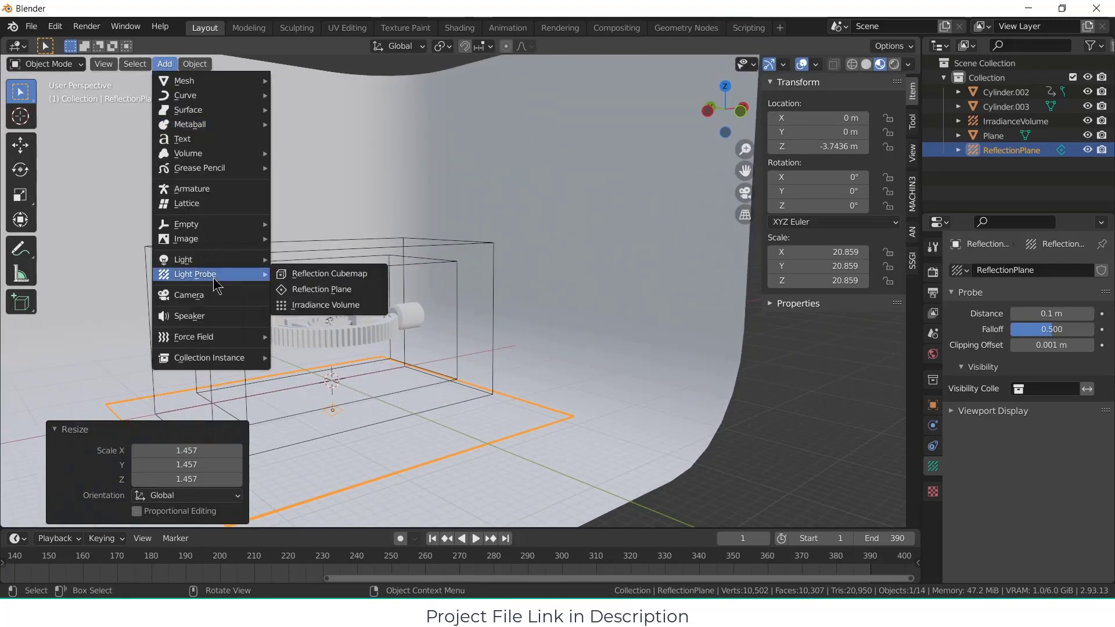
{"action": "left_click", "coordinate": [329, 275]}
{"action": "middle_click_drag", "start_coordinate": [389, 331], "coordinate": [458, 386]}
{"action": "key", "text": "s"}
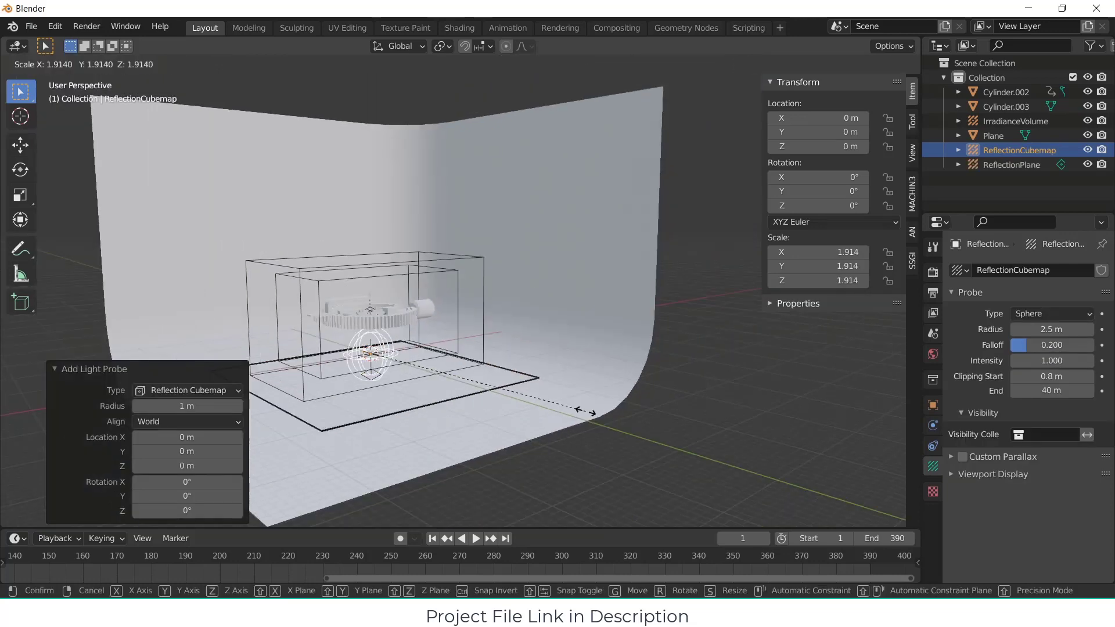
{"action": "left_click", "coordinate": [413, 92]}
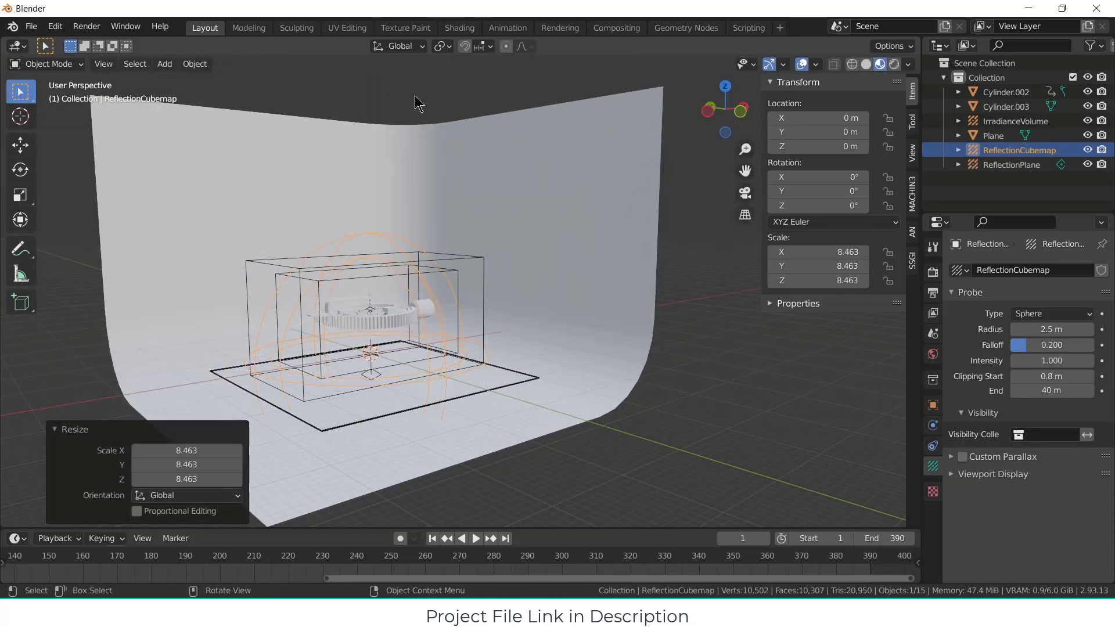
Step: Raise the reflection cubemap about 7.6 m along Z to surround the gear mechanism
{"action": "key", "text": "g"}
{"action": "key", "text": "z"}
{"action": "left_click", "coordinate": [422, 523]}
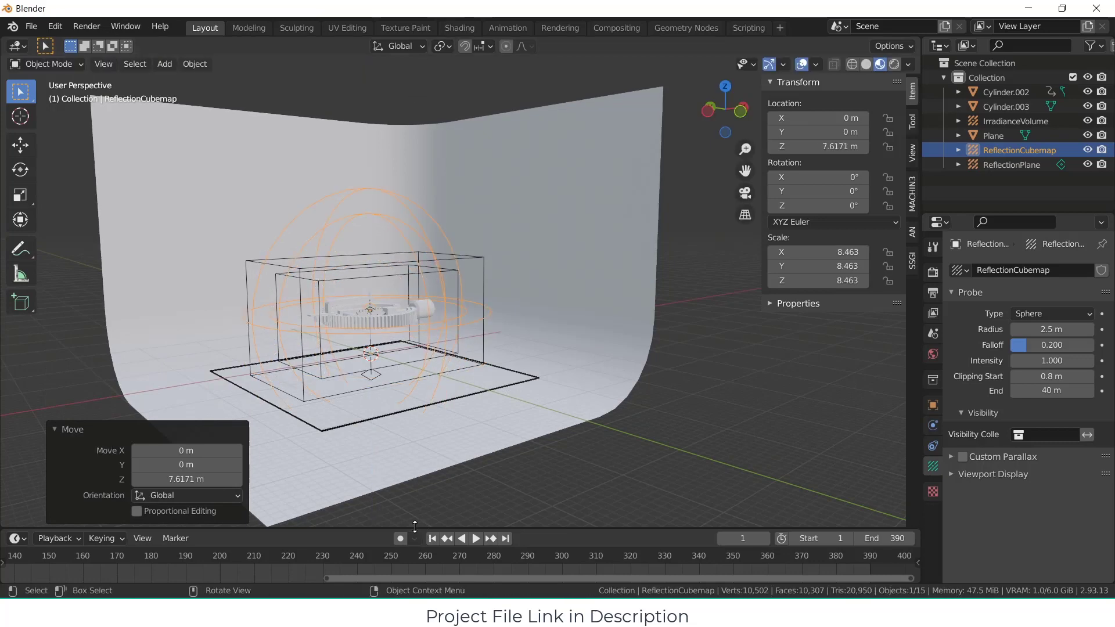
{"action": "middle_click_drag", "start_coordinate": [552, 478], "coordinate": [452, 330]}
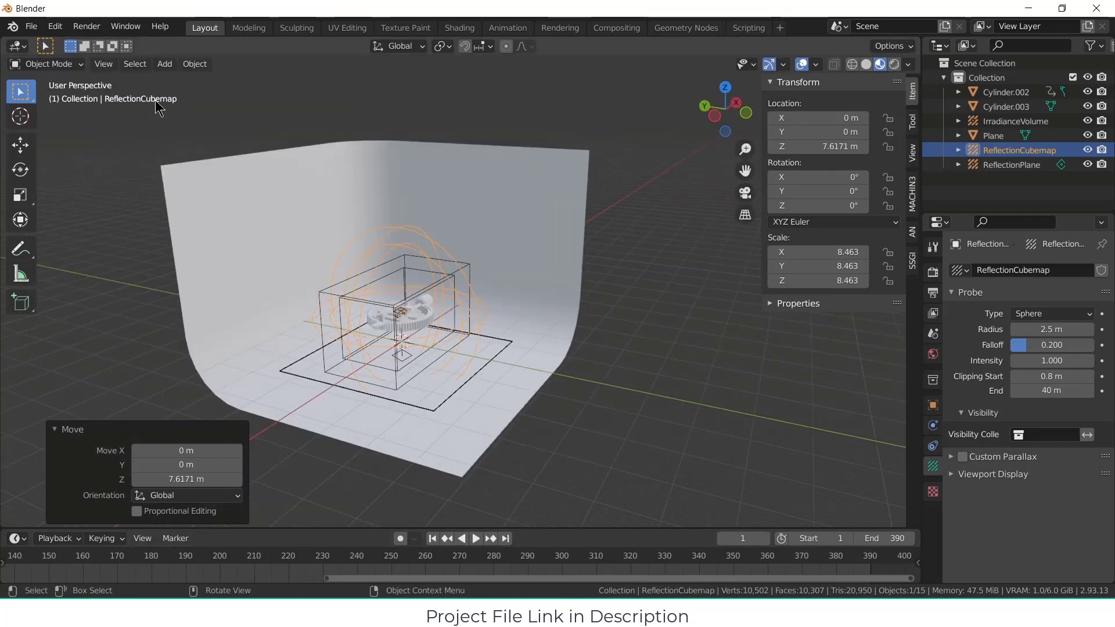
Step: Add an Area light at the origin and raise it about 31 m along Z above the mechanism
{"action": "left_click", "coordinate": [164, 64]}
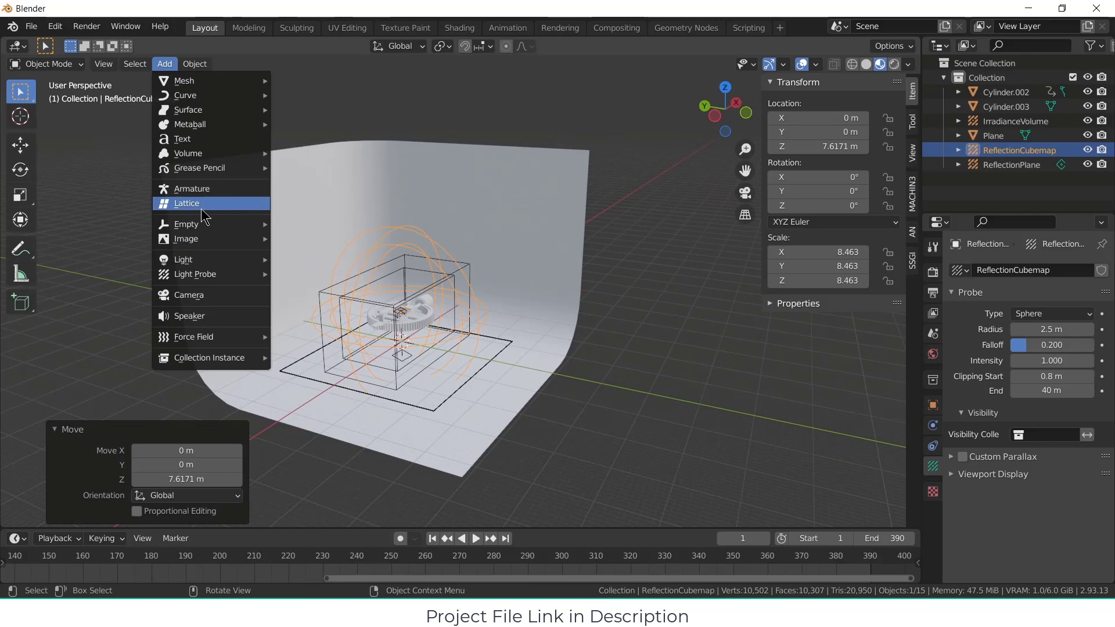
{"action": "mouse_move", "coordinate": [210, 260]}
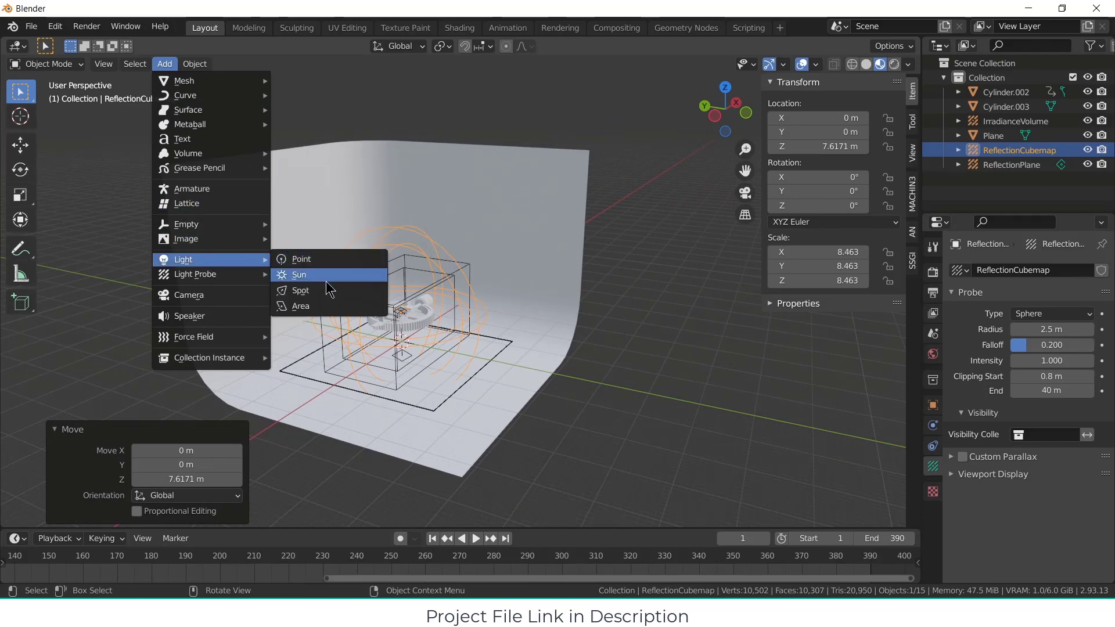
{"action": "left_click", "coordinate": [322, 305]}
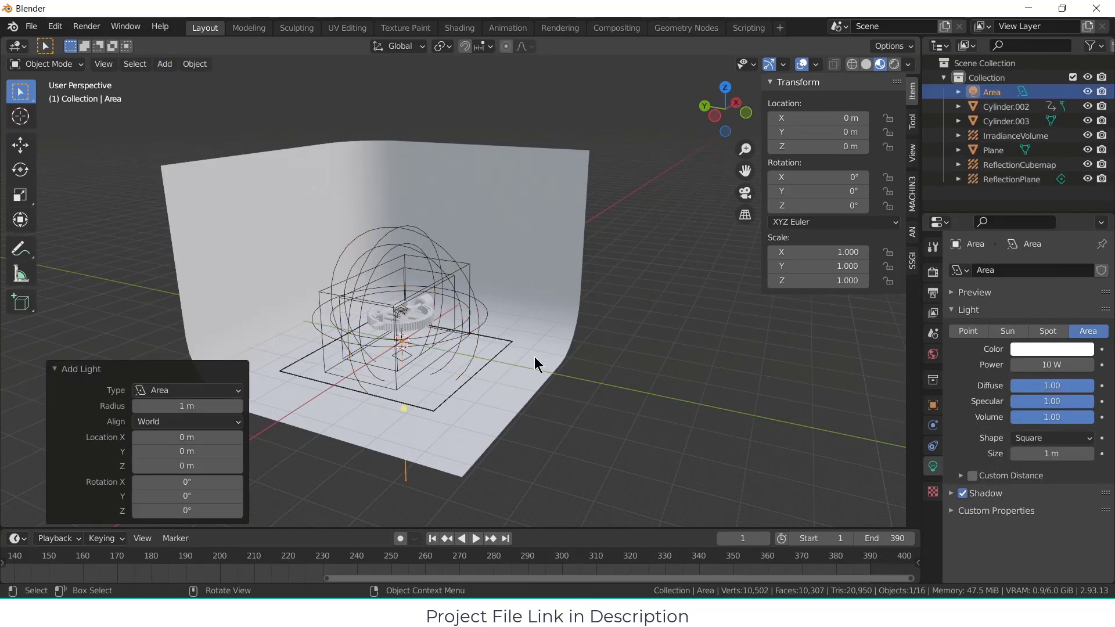
{"action": "key", "text": "g"}
{"action": "key", "text": "z"}
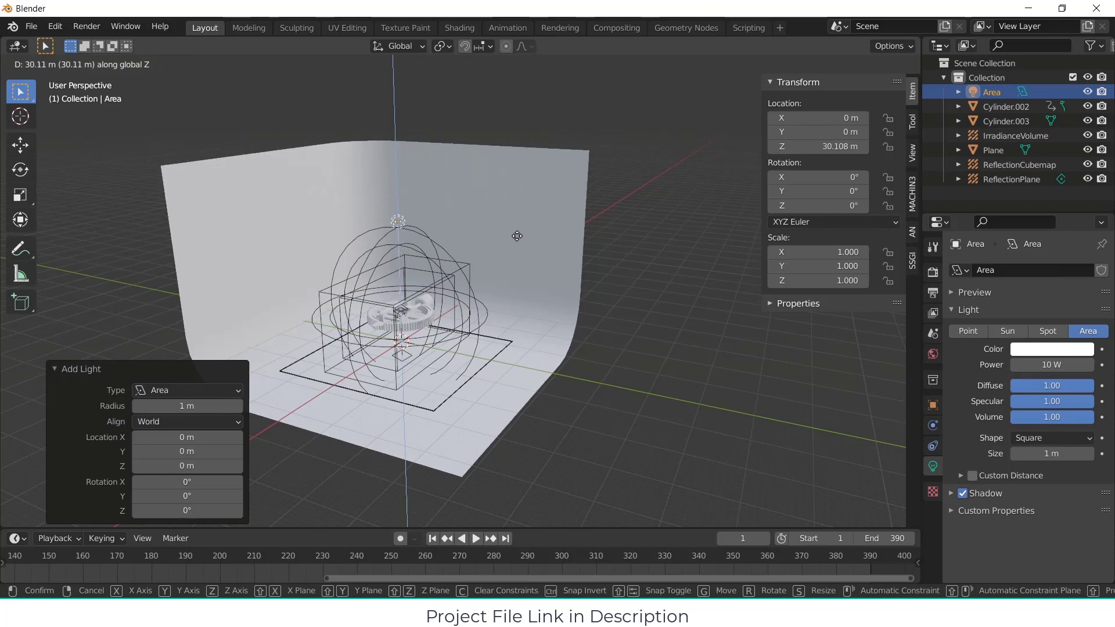
{"action": "left_click", "coordinate": [517, 231]}
Step: Scale the area light up by about 49.7, set its power to 300 W and clear the selection
{"action": "key", "text": "s"}
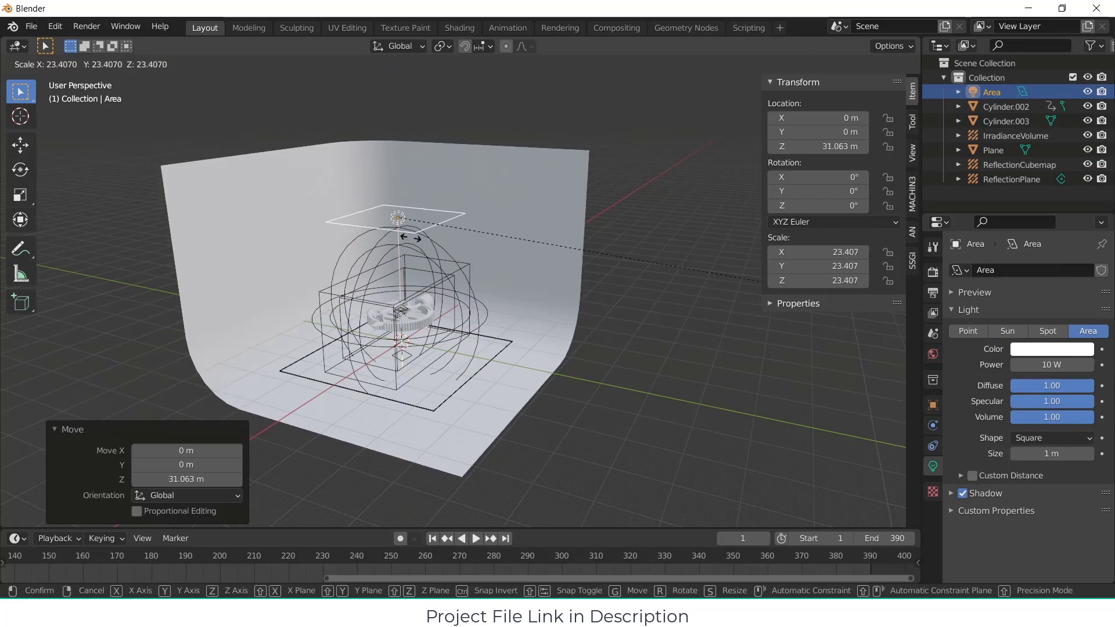
{"action": "left_click", "coordinate": [421, 261]}
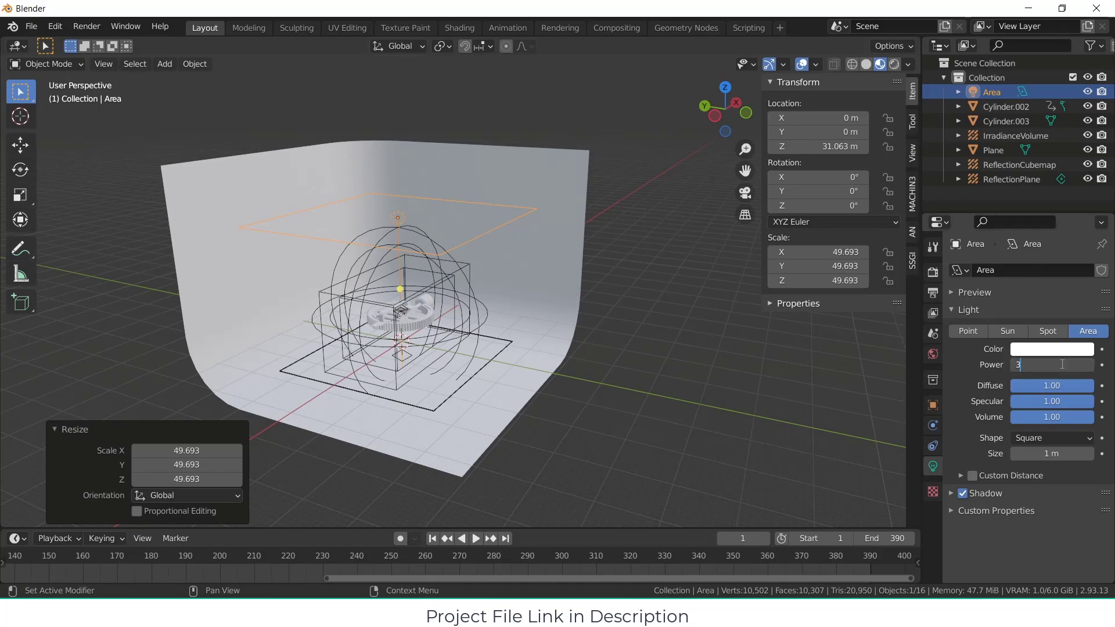
{"action": "key", "text": "Return"}
{"action": "left_click", "coordinate": [676, 197]}
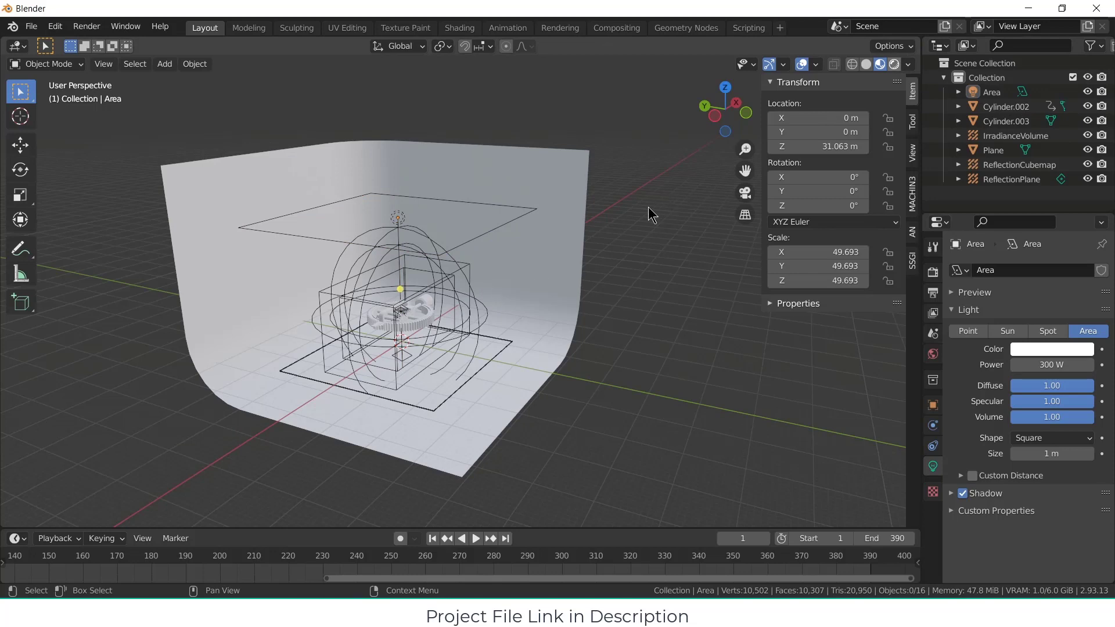
Step: Switch the viewport to rendered shading and enable Ambient Occlusion and Bloom in the Eevee render settings
{"action": "left_click", "coordinate": [893, 65]}
{"action": "scroll", "coordinate": [553, 274], "scroll_direction": "up", "scroll_amount": 2}
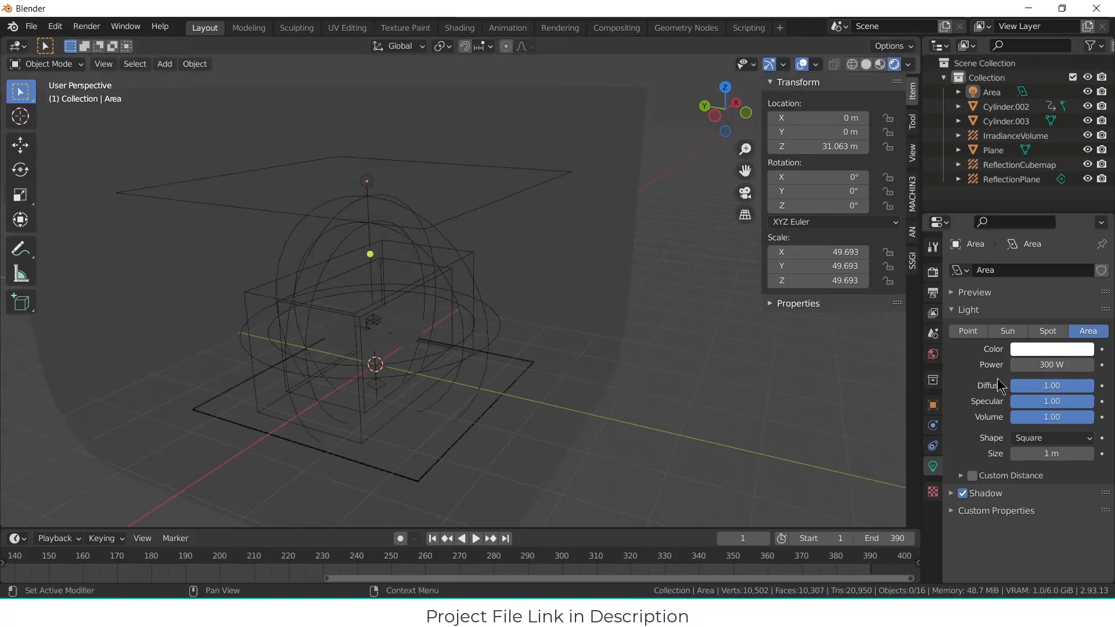
{"action": "left_click", "coordinate": [934, 292]}
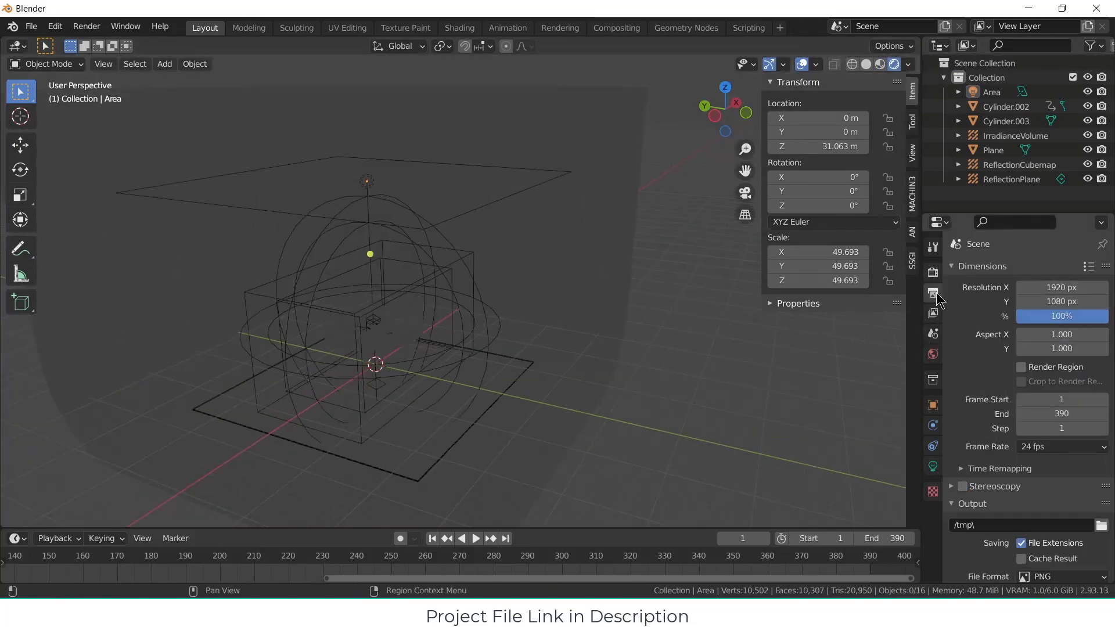
{"action": "left_click", "coordinate": [933, 272]}
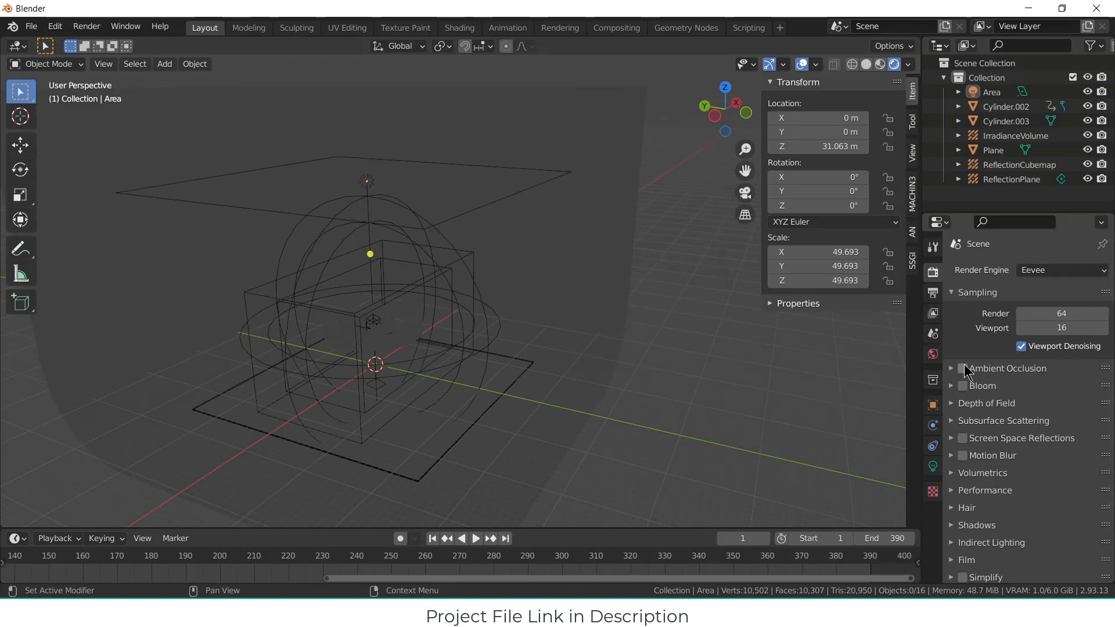
{"action": "left_click", "coordinate": [964, 387]}
{"action": "middle_click_drag", "start_coordinate": [142, 284], "coordinate": [377, 320]}
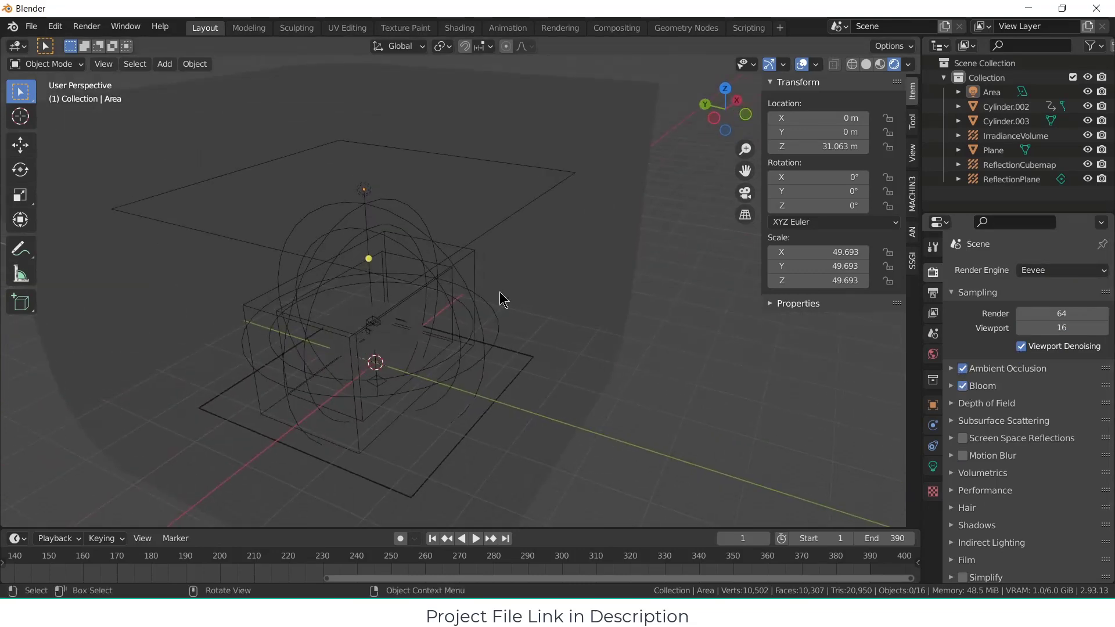
Step: Set the indirect lighting to 6 diffuse bounces, 1024 px cubemap size and 64 px diffuse occlusion
{"action": "left_click", "coordinate": [1013, 541]}
{"action": "scroll", "coordinate": [1008, 477], "scroll_direction": "down", "scroll_amount": 6}
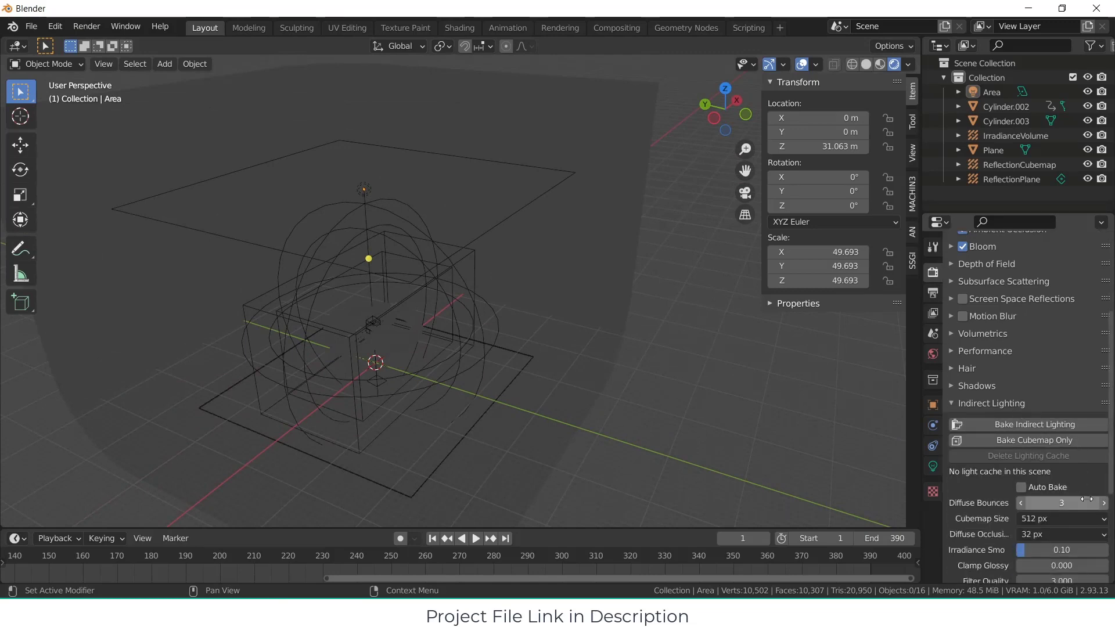
{"action": "left_click", "coordinate": [1104, 503]}
{"action": "scroll", "coordinate": [1098, 505], "scroll_direction": "down", "scroll_amount": 5}
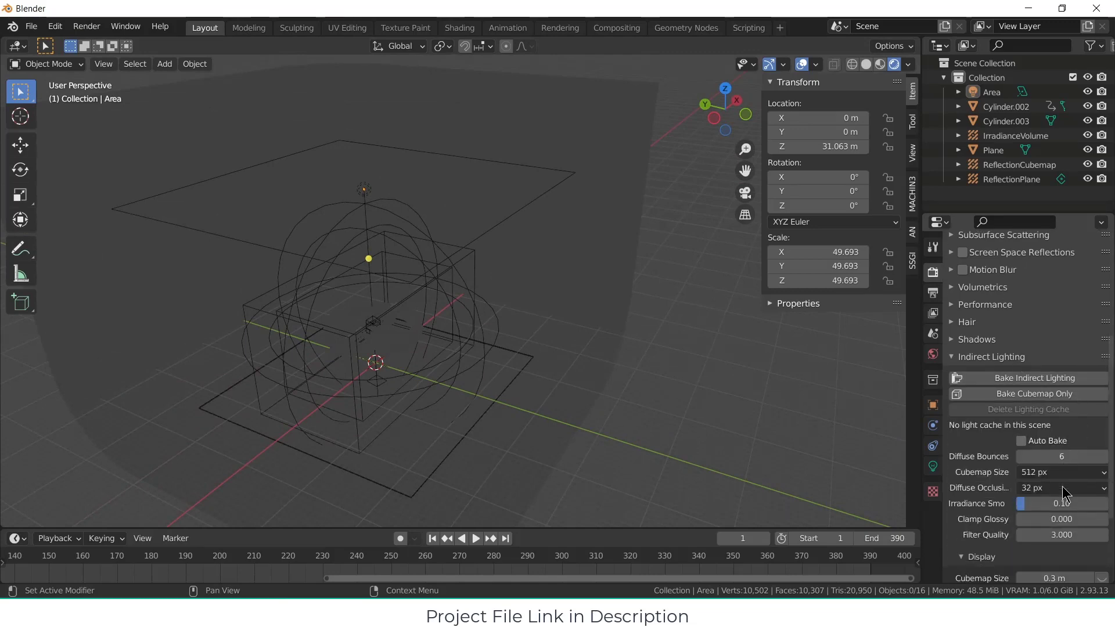
{"action": "left_click", "coordinate": [1063, 402]}
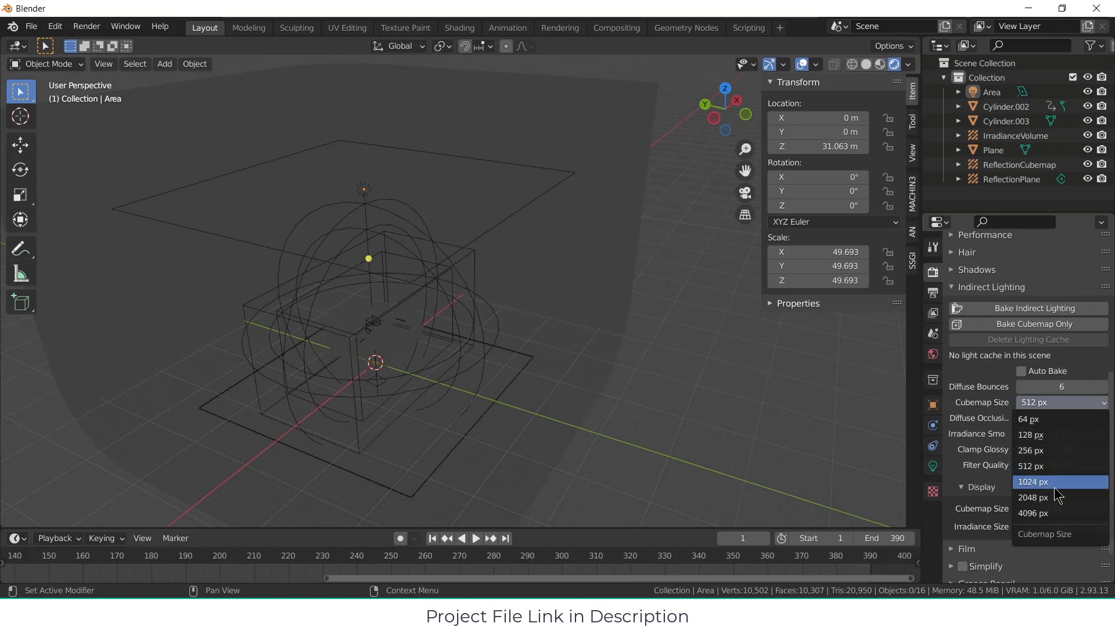
{"action": "left_click", "coordinate": [1057, 482]}
{"action": "left_click", "coordinate": [1068, 420]}
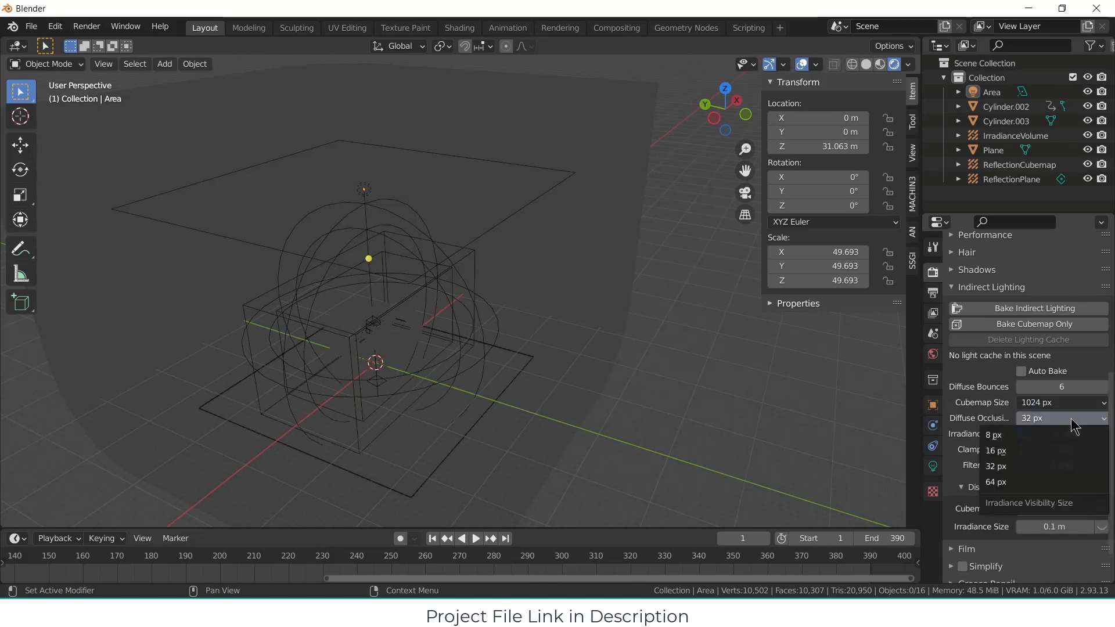
{"action": "left_click", "coordinate": [1046, 482]}
Step: Bake the indirect lighting for the scene and review the render settings
{"action": "left_click", "coordinate": [1026, 308]}
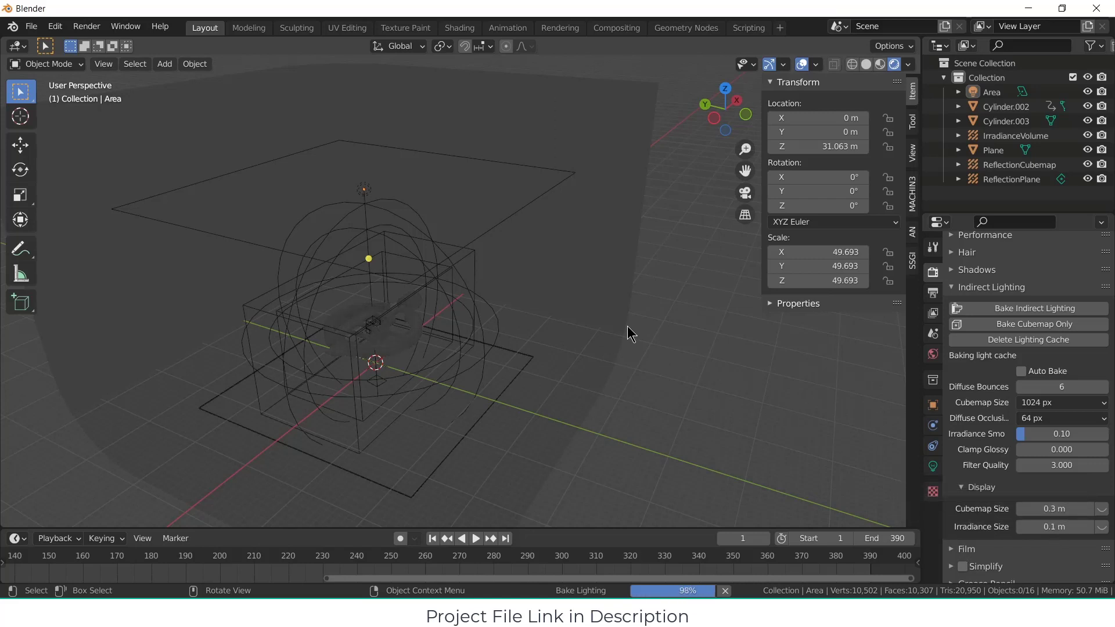
{"action": "mouse_move", "coordinate": [517, 280]}
{"action": "middle_mouse_down"}
{"action": "mouse_move", "coordinate": [583, 302]}
{"action": "mouse_move", "coordinate": [515, 277]}
{"action": "middle_mouse_up"}
{"action": "scroll", "coordinate": [1100, 398], "scroll_direction": "up", "scroll_amount": 4}
{"action": "scroll", "coordinate": [1100, 402], "scroll_direction": "up", "scroll_amount": 7}
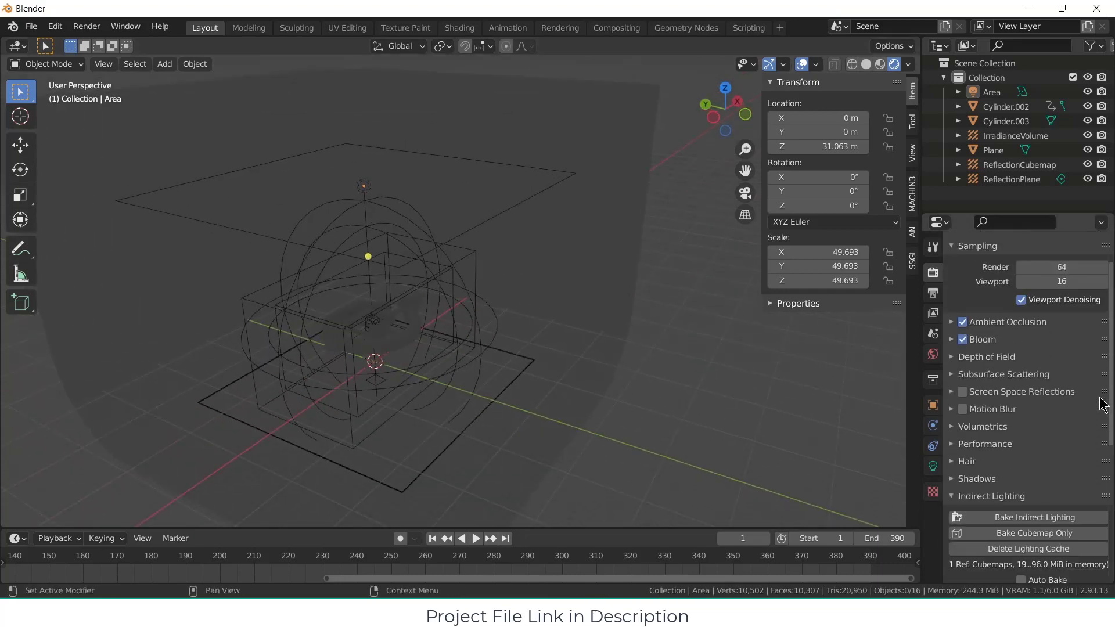
{"action": "scroll", "coordinate": [1100, 406], "scroll_direction": "down", "scroll_amount": 5}
{"action": "scroll", "coordinate": [1100, 407], "scroll_direction": "down", "scroll_amount": 7}
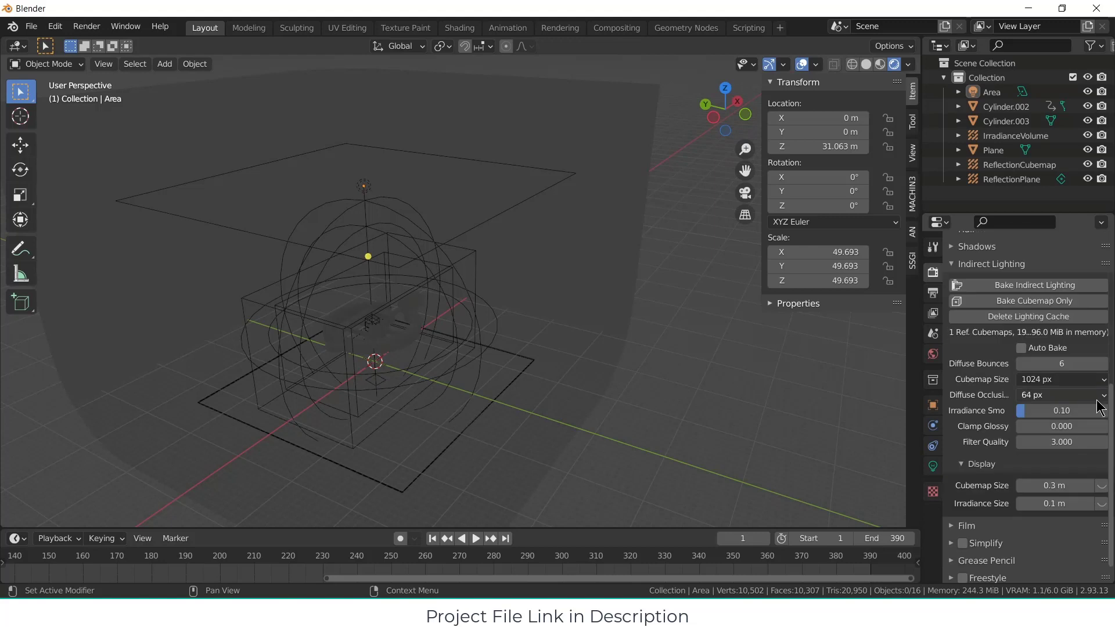
Step: Give the curved backdrop plane a new material with a white emission colour
{"action": "left_click", "coordinate": [564, 351]}
{"action": "left_click", "coordinate": [933, 526]}
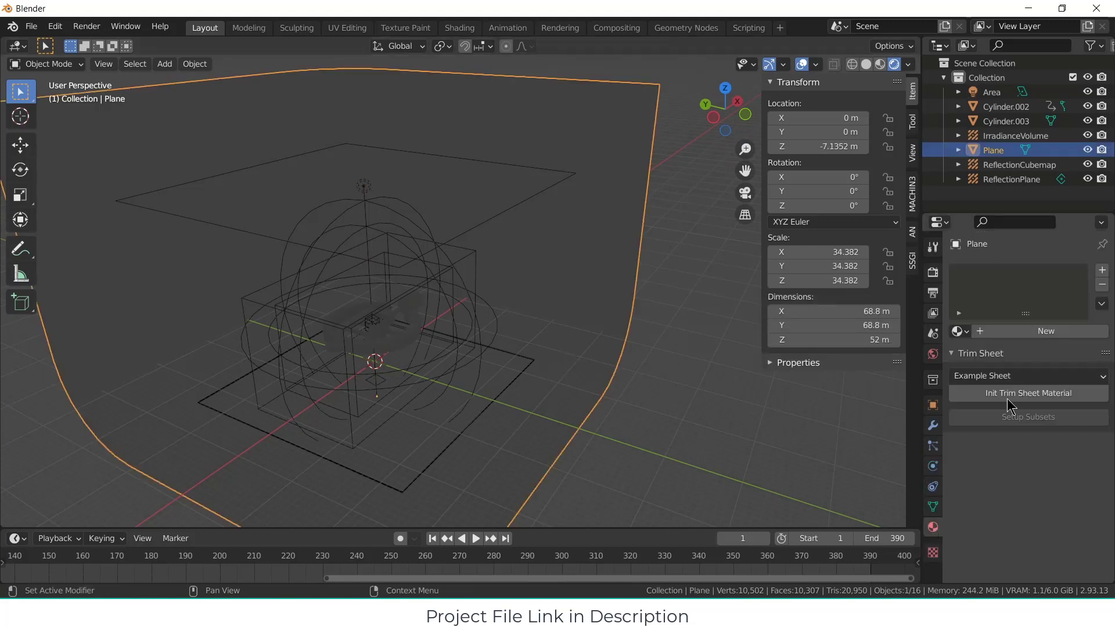
{"action": "left_click", "coordinate": [993, 331]}
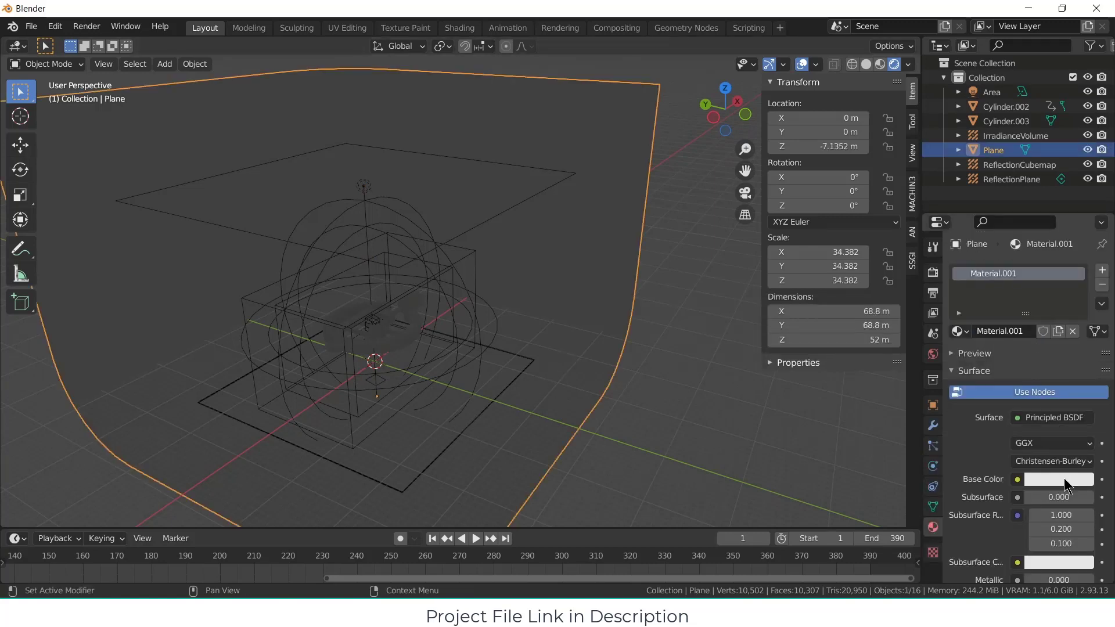
{"action": "scroll", "coordinate": [1064, 479], "scroll_direction": "down", "scroll_amount": 10}
{"action": "left_click", "coordinate": [1066, 486]}
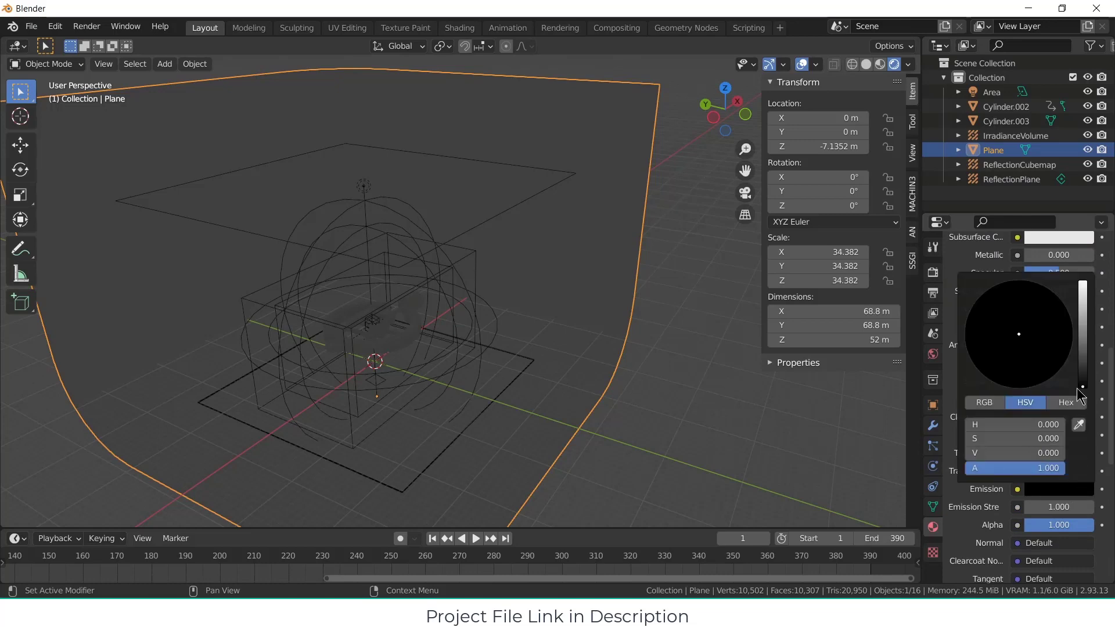
{"action": "left_click_drag", "start_coordinate": [1090, 328], "coordinate": [1090, 276]}
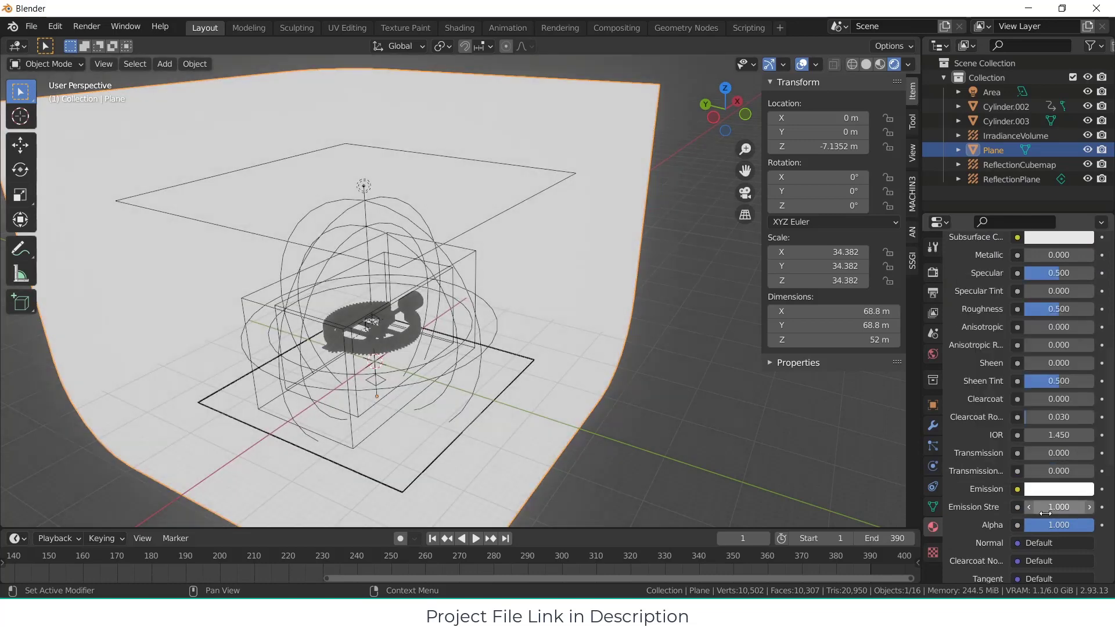
Step: Hide the irradiance volume, reflection cubemap and reflection plane in the viewport
{"action": "scroll", "coordinate": [517, 377], "scroll_direction": "up", "scroll_amount": 8}
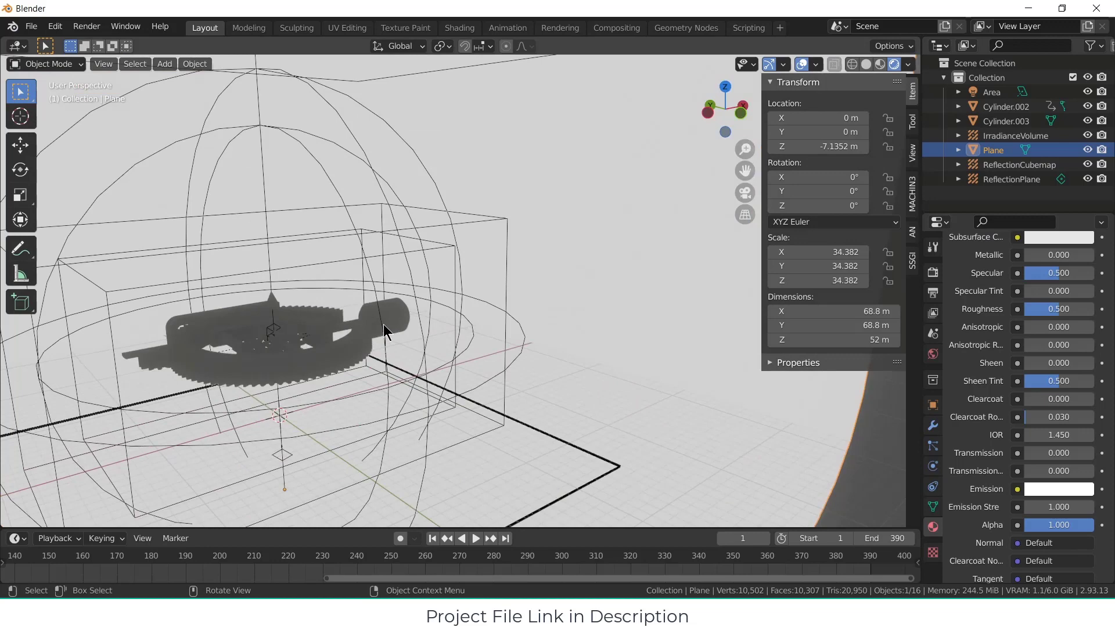
{"action": "middle_click_drag", "start_coordinate": [383, 331], "coordinate": [490, 336]}
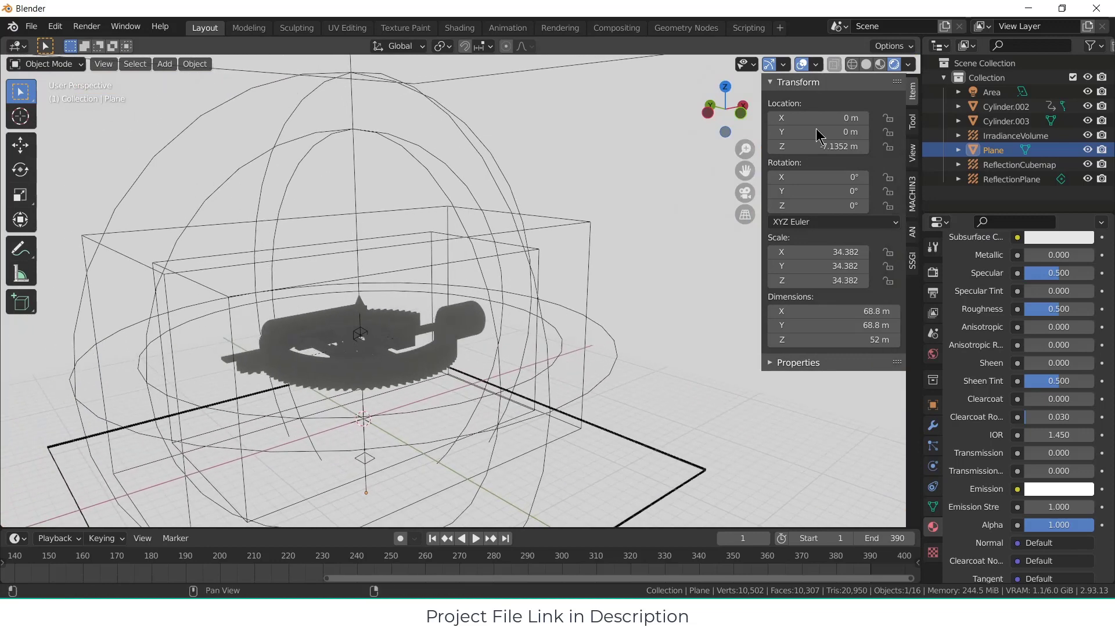
{"action": "left_click", "coordinate": [1087, 136]}
{"action": "left_click", "coordinate": [1087, 164]}
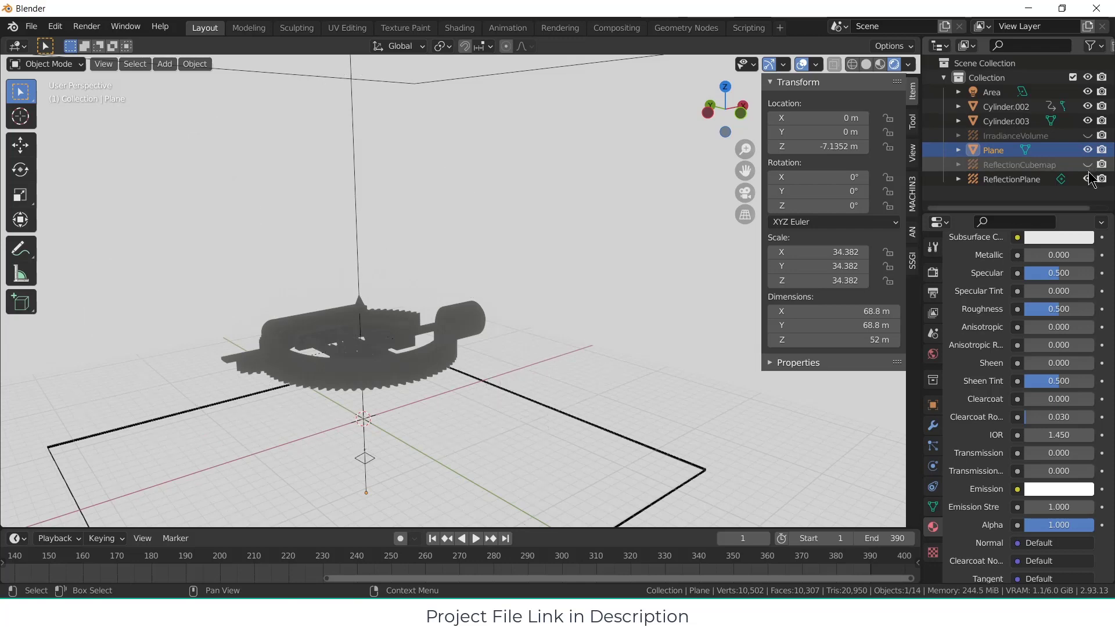
{"action": "left_click", "coordinate": [1088, 179]}
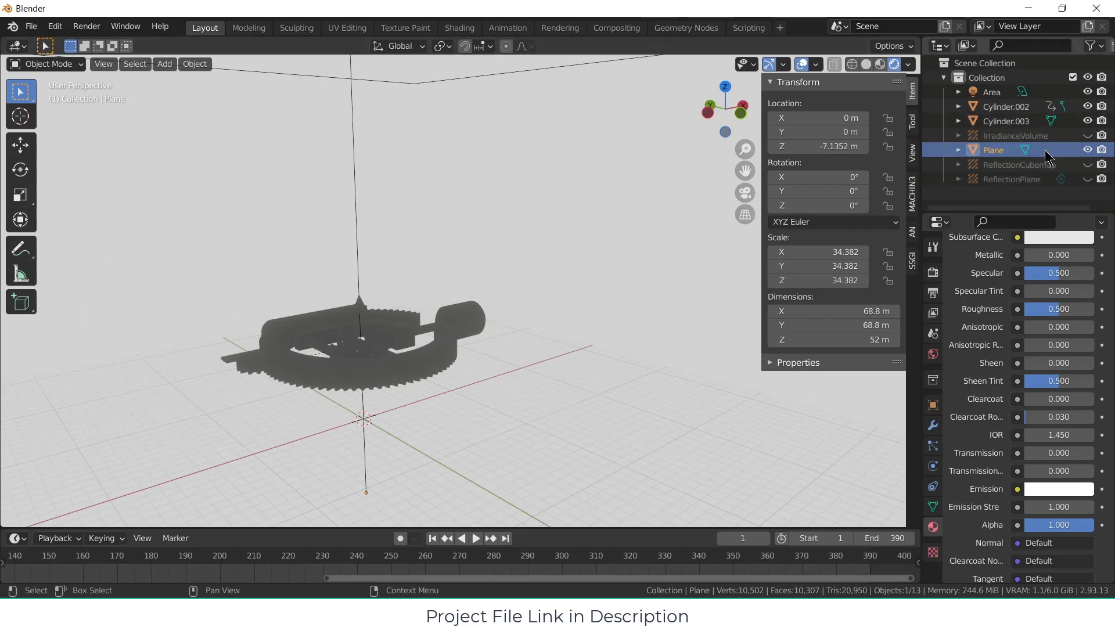
Step: Give the motor cylinder a new material with metallic 0.950, roughness 0.161 and a dark blue base colour
{"action": "left_click", "coordinate": [459, 314]}
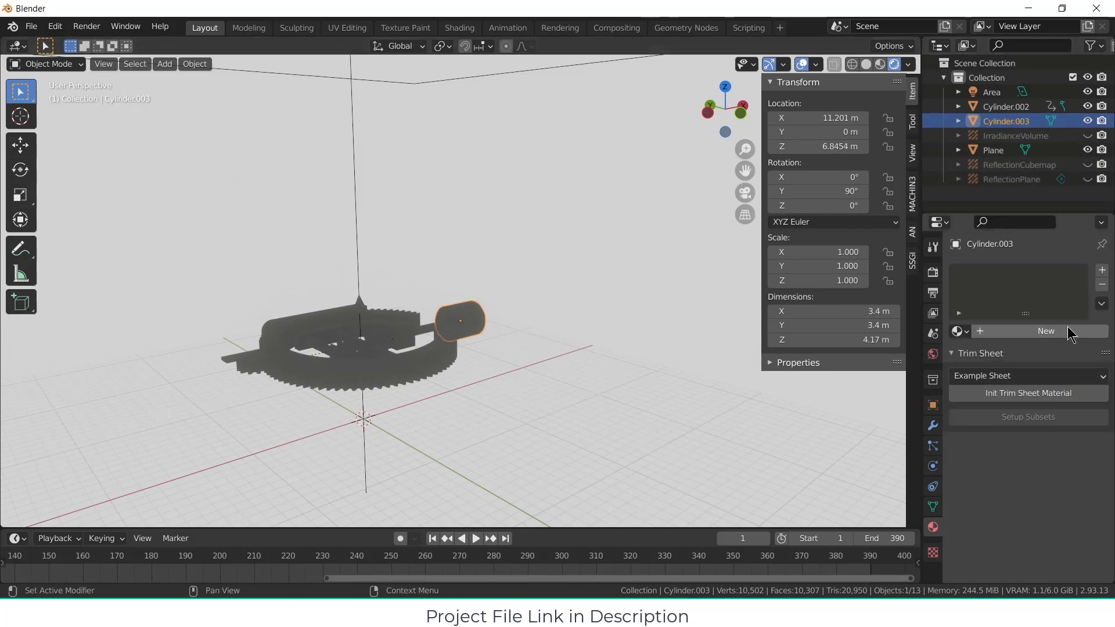
{"action": "scroll", "coordinate": [1042, 425], "scroll_direction": "down", "scroll_amount": 6}
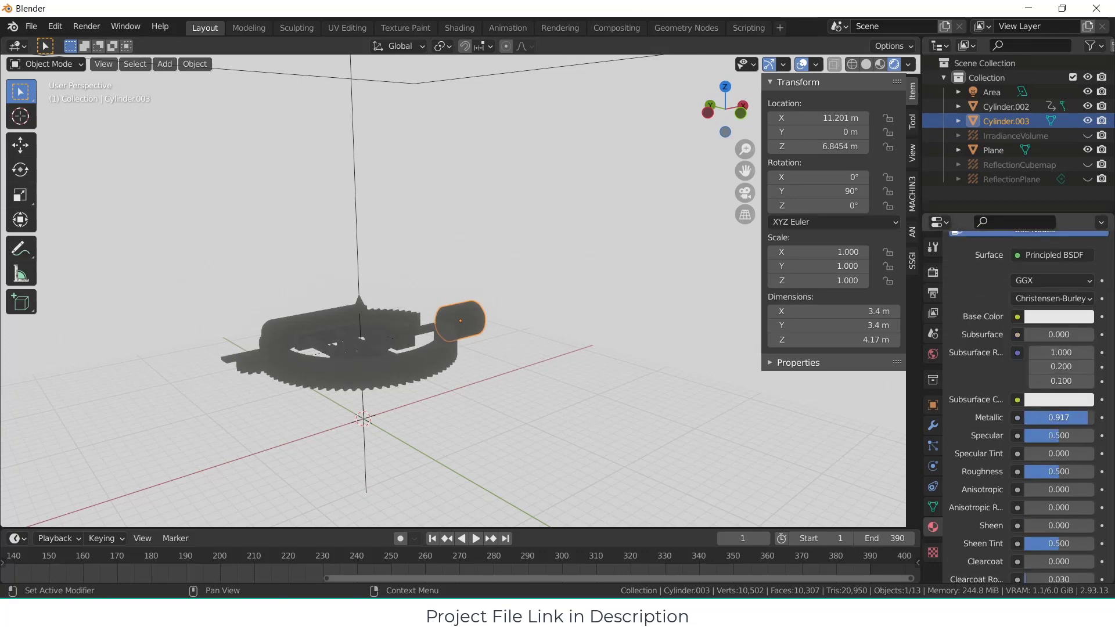
{"action": "scroll", "coordinate": [1081, 401], "scroll_direction": "up", "scroll_amount": 3}
{"action": "scroll", "coordinate": [1057, 376], "scroll_direction": "down", "scroll_amount": 2}
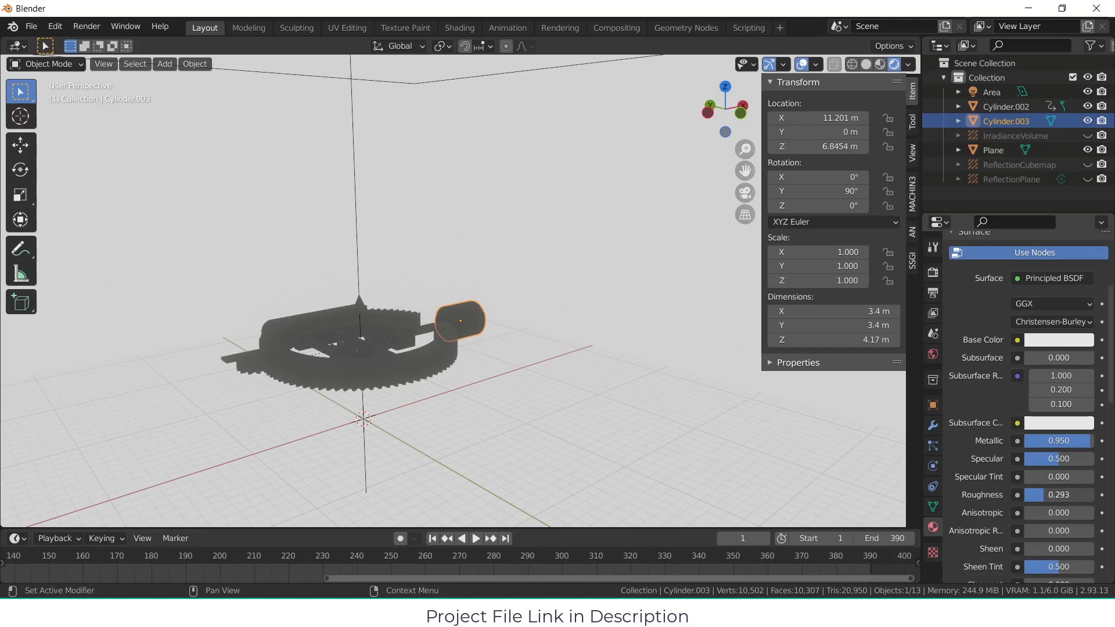
{"action": "left_click_drag", "start_coordinate": [1059, 494], "coordinate": [1069, 495]}
{"action": "scroll", "coordinate": [1080, 395], "scroll_direction": "up", "scroll_amount": 3}
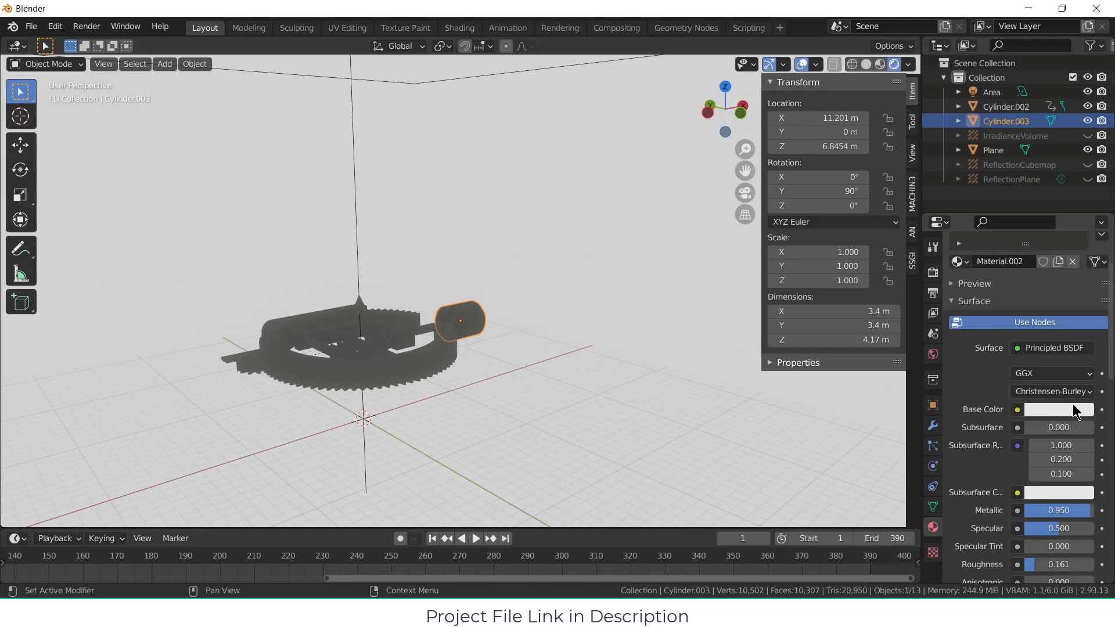
{"action": "left_click", "coordinate": [1072, 403]}
{"action": "left_click_drag", "start_coordinate": [1051, 253], "coordinate": [1082, 234]}
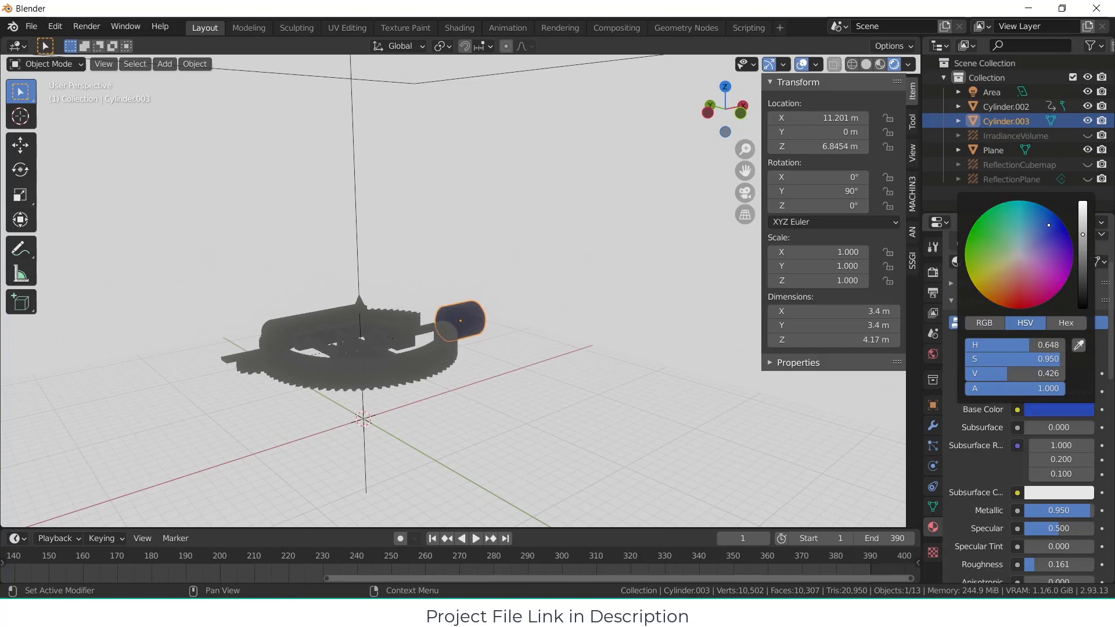
Step: Set the backdrop plane material's emission strength to 2.000
{"action": "middle_click_drag", "start_coordinate": [709, 259], "coordinate": [535, 260]}
{"action": "scroll", "coordinate": [514, 339], "scroll_direction": "up", "scroll_amount": 4}
{"action": "middle_click_drag", "start_coordinate": [395, 312], "coordinate": [620, 351]}
{"action": "scroll", "coordinate": [1058, 544], "scroll_direction": "down", "scroll_amount": 12}
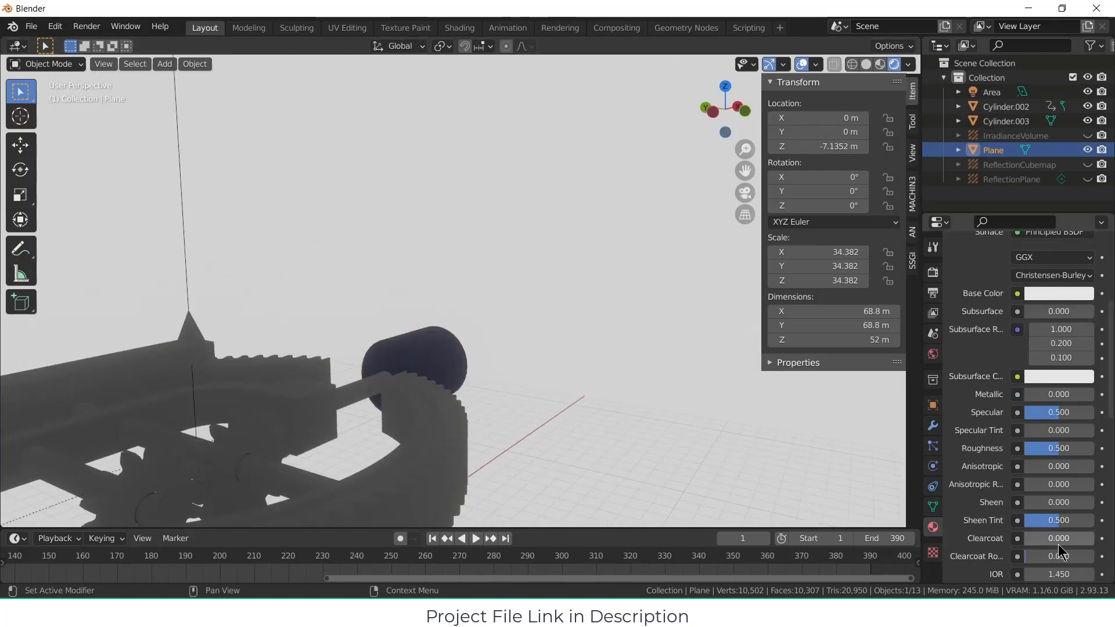
{"action": "left_click_drag", "start_coordinate": [1058, 462], "coordinate": [1084, 462]}
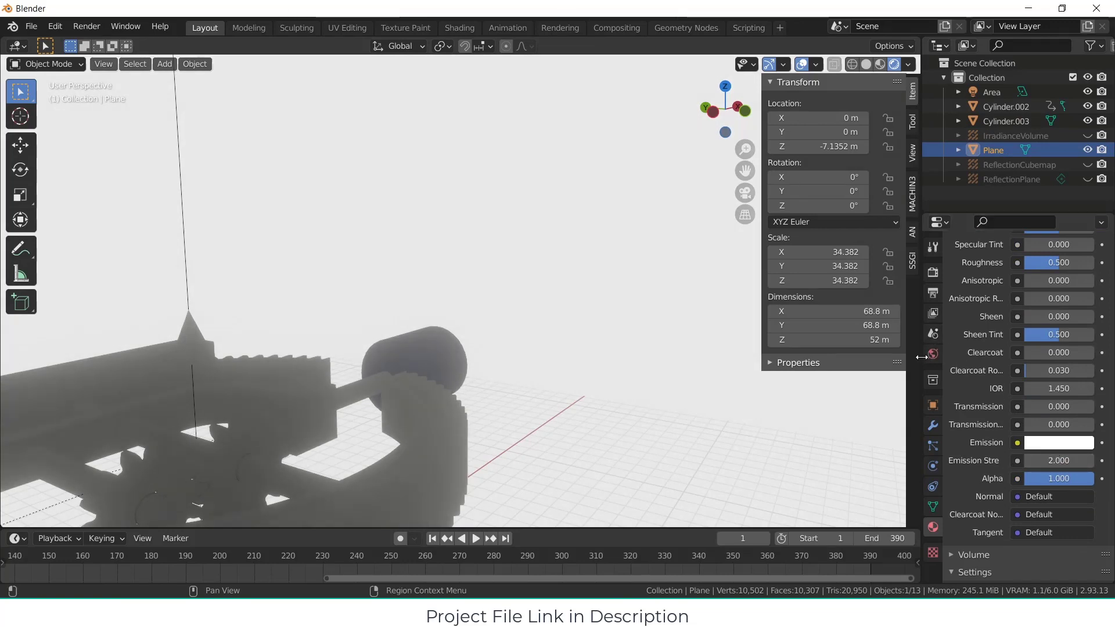
Step: Reduce the Bloom radius to about 3.623 in the Eevee render settings
{"action": "left_click", "coordinate": [940, 353]}
{"action": "left_click", "coordinate": [933, 293]}
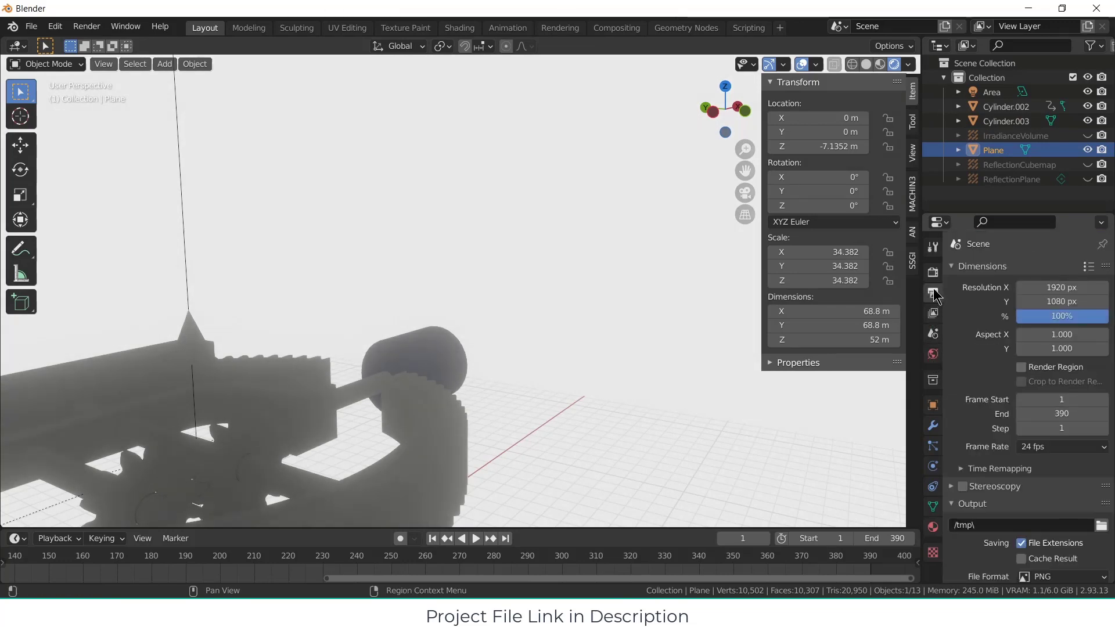
{"action": "left_click", "coordinate": [934, 272]}
{"action": "left_click", "coordinate": [951, 362]}
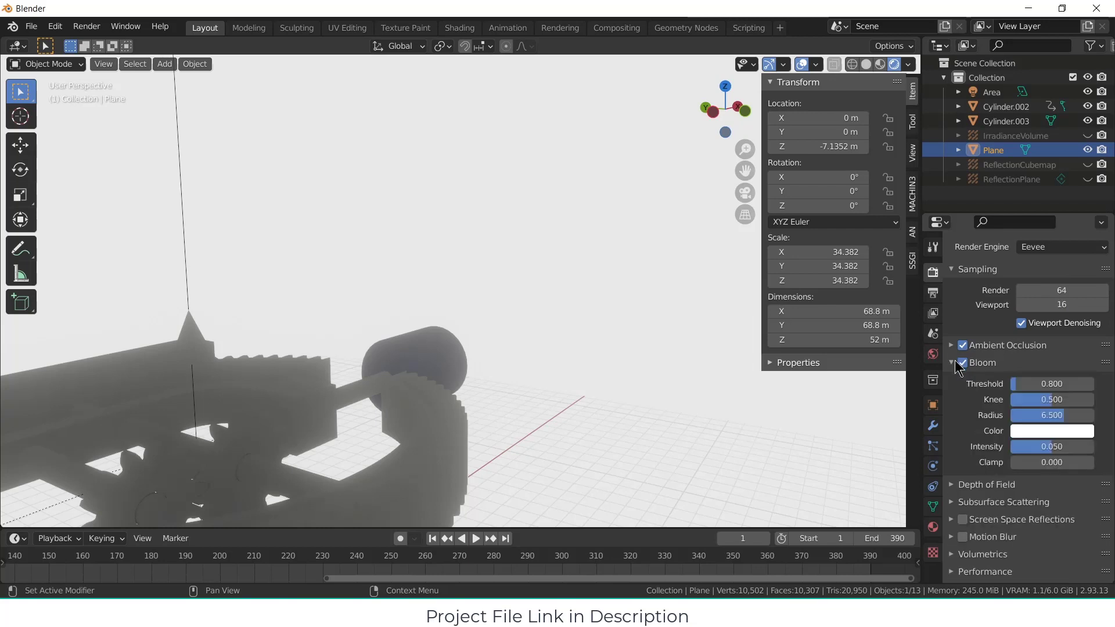
{"action": "scroll", "coordinate": [1037, 420], "scroll_direction": "down", "scroll_amount": 2}
{"action": "scroll", "coordinate": [452, 361], "scroll_direction": "down", "scroll_amount": 5}
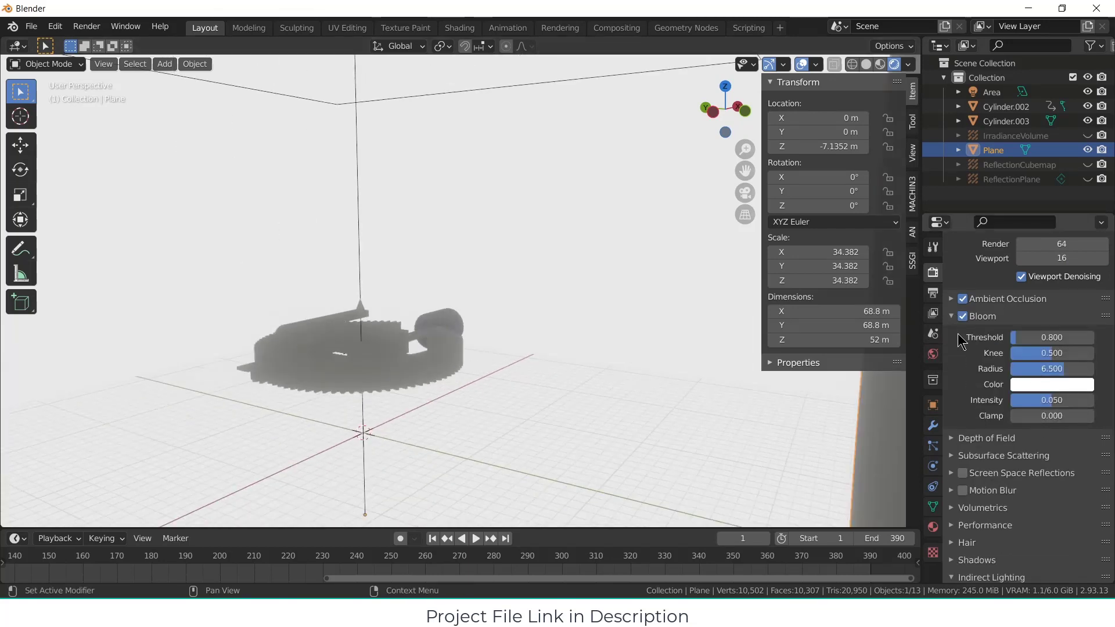
{"action": "left_click_drag", "start_coordinate": [1059, 370], "coordinate": [1030, 371]}
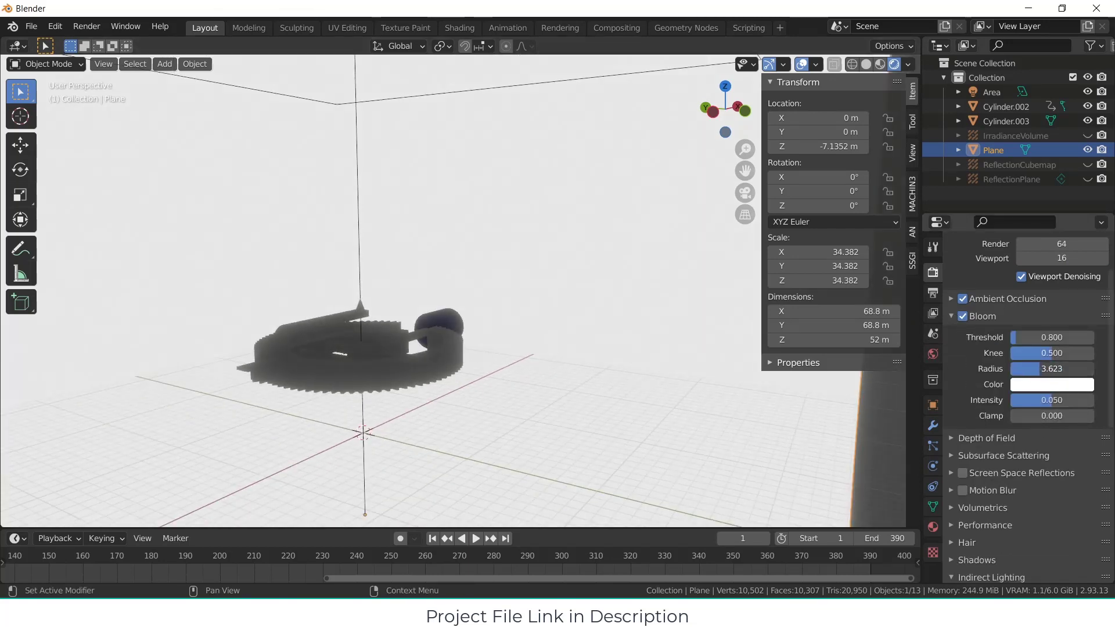
Step: Review the output settings, then keep the sRGB display device and set the colour management view transform to Standard
{"action": "left_click", "coordinate": [933, 295]}
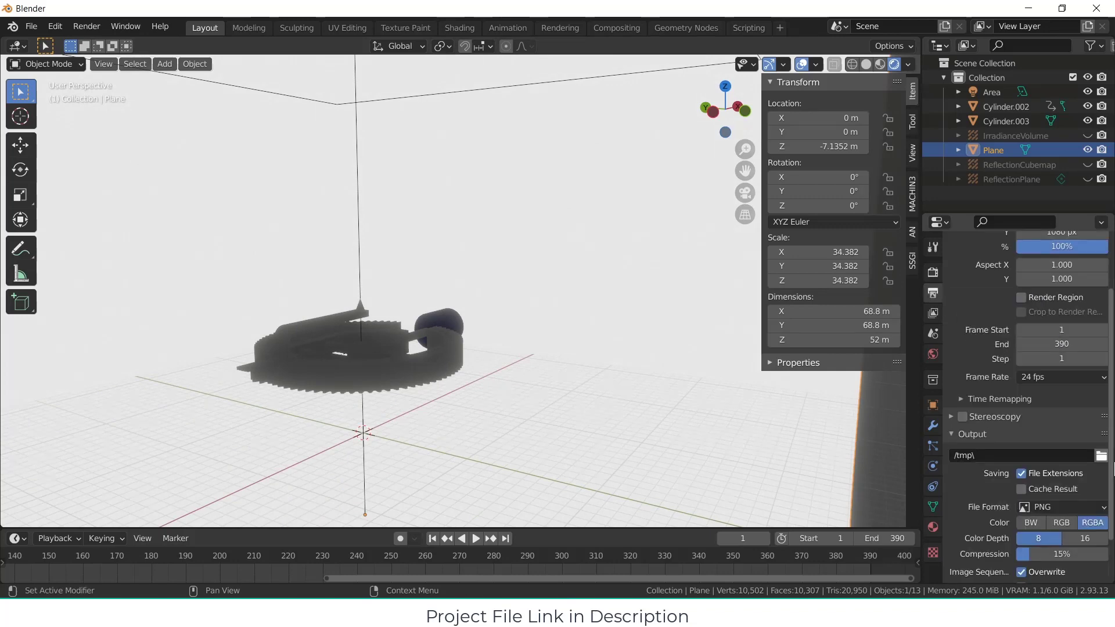
{"action": "scroll", "coordinate": [1040, 464], "scroll_direction": "down", "scroll_amount": 2}
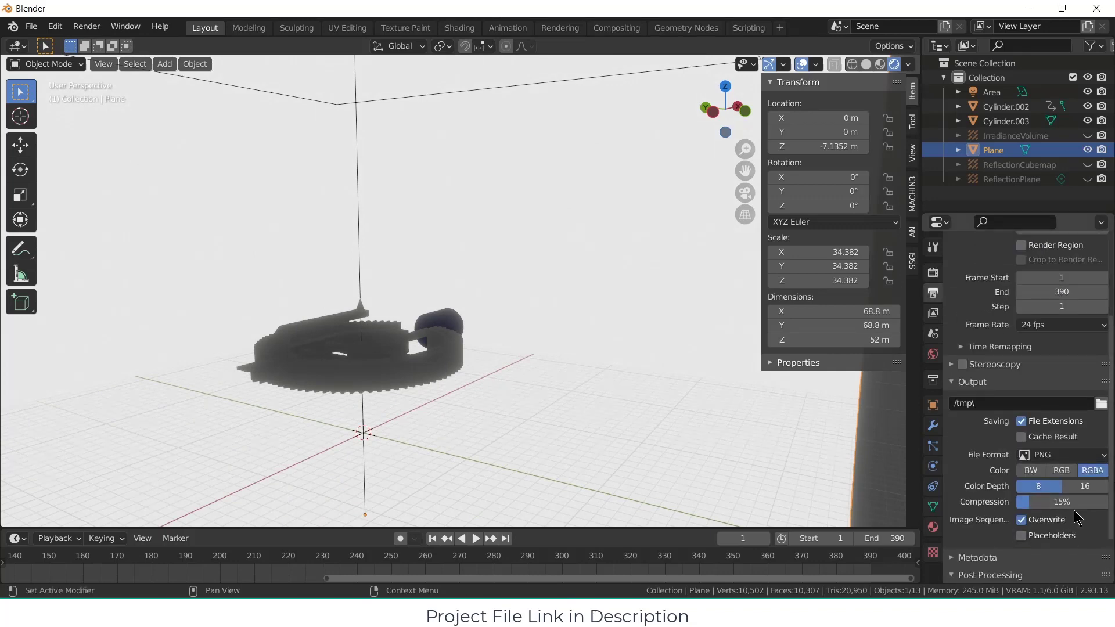
{"action": "scroll", "coordinate": [1075, 516], "scroll_direction": "down", "scroll_amount": 2}
{"action": "left_click", "coordinate": [933, 273]}
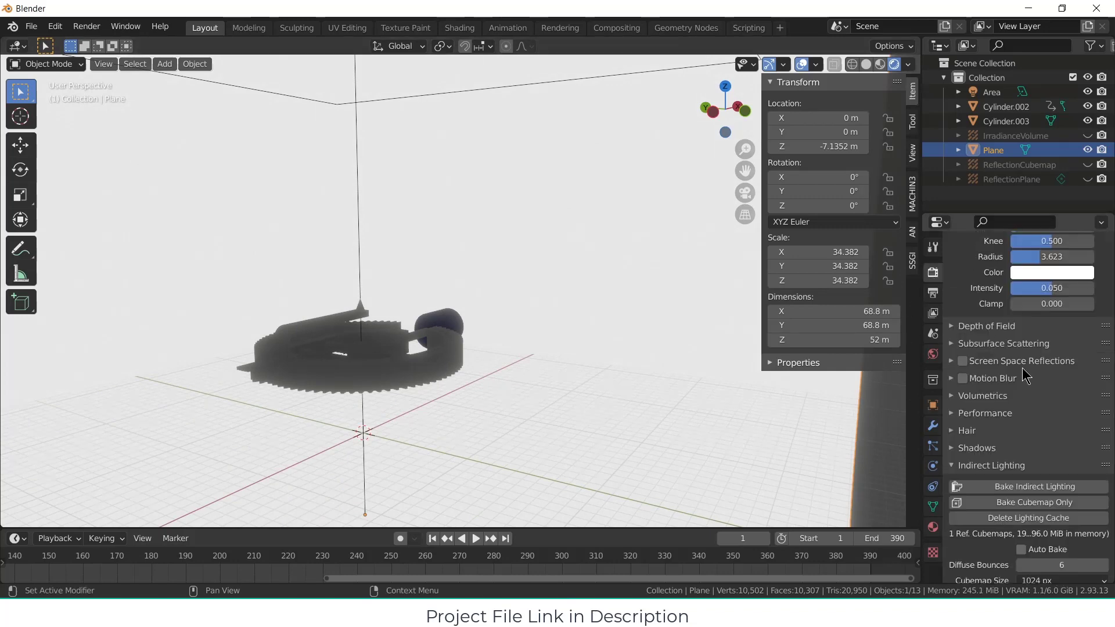
{"action": "scroll", "coordinate": [987, 377], "scroll_direction": "down", "scroll_amount": 8}
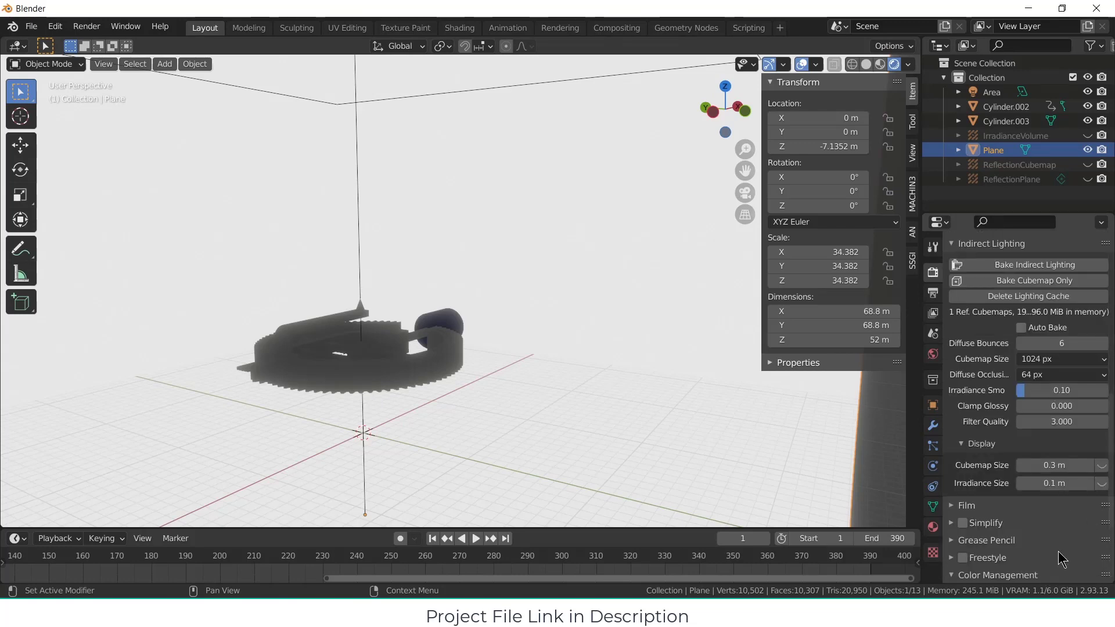
{"action": "scroll", "coordinate": [1058, 552], "scroll_direction": "down", "scroll_amount": 5}
{"action": "left_click", "coordinate": [1084, 481]}
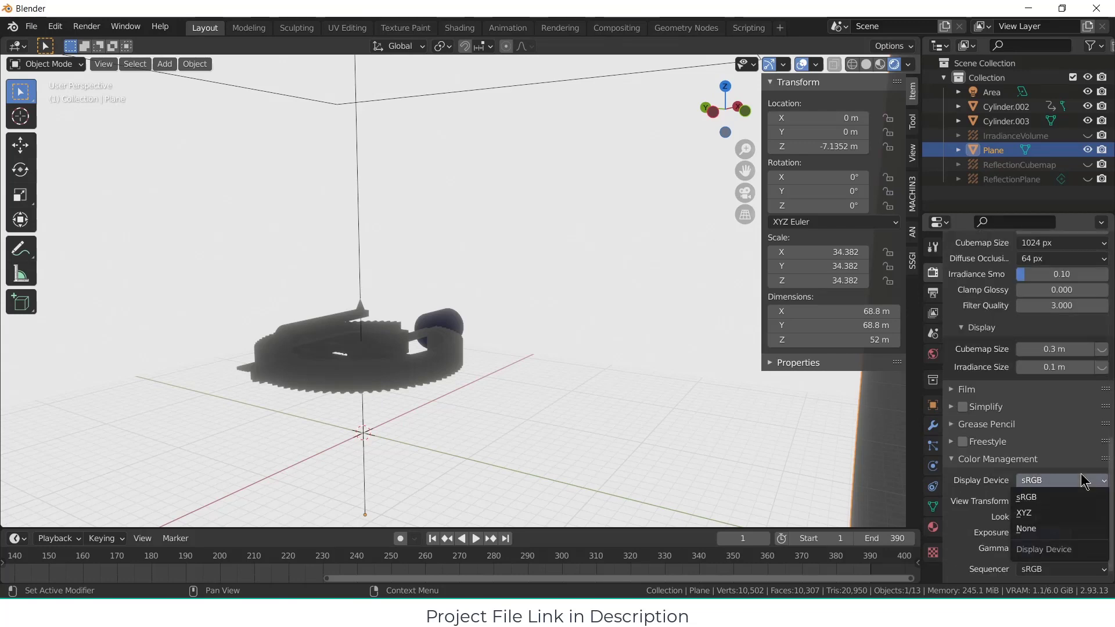
{"action": "left_click", "coordinate": [1084, 497]}
{"action": "left_click", "coordinate": [1084, 503]}
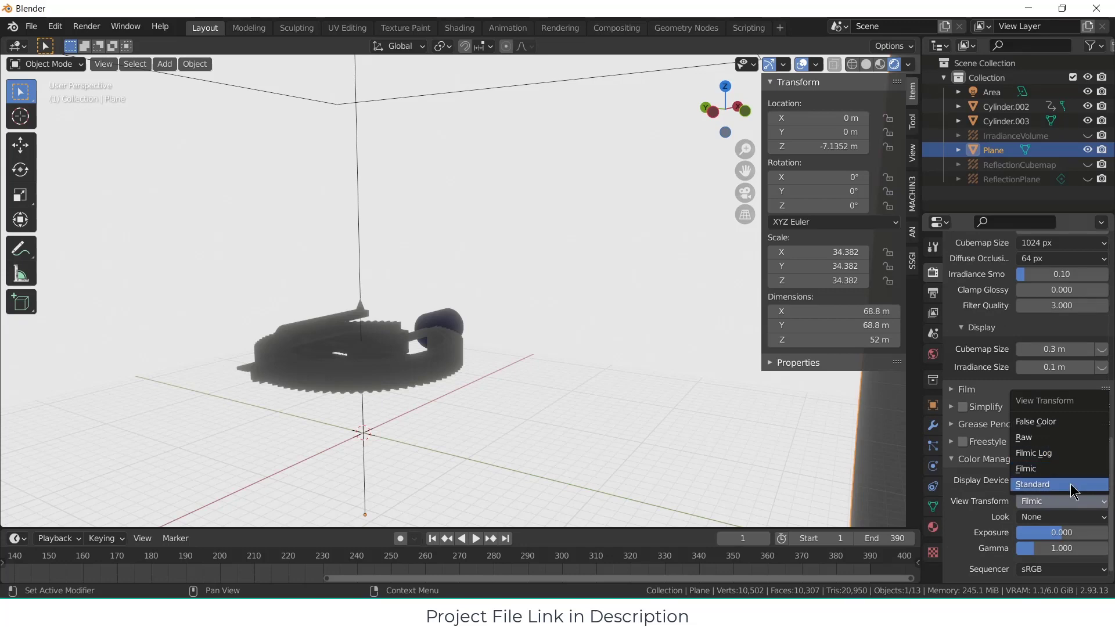
{"action": "left_click", "coordinate": [1070, 485]}
Step: Give the large ring gear a new material with a pinkish-red base colour and metallic 0.355
{"action": "middle_click_drag", "start_coordinate": [605, 381], "coordinate": [581, 409]}
{"action": "scroll", "coordinate": [425, 352], "scroll_direction": "up", "scroll_amount": 4}
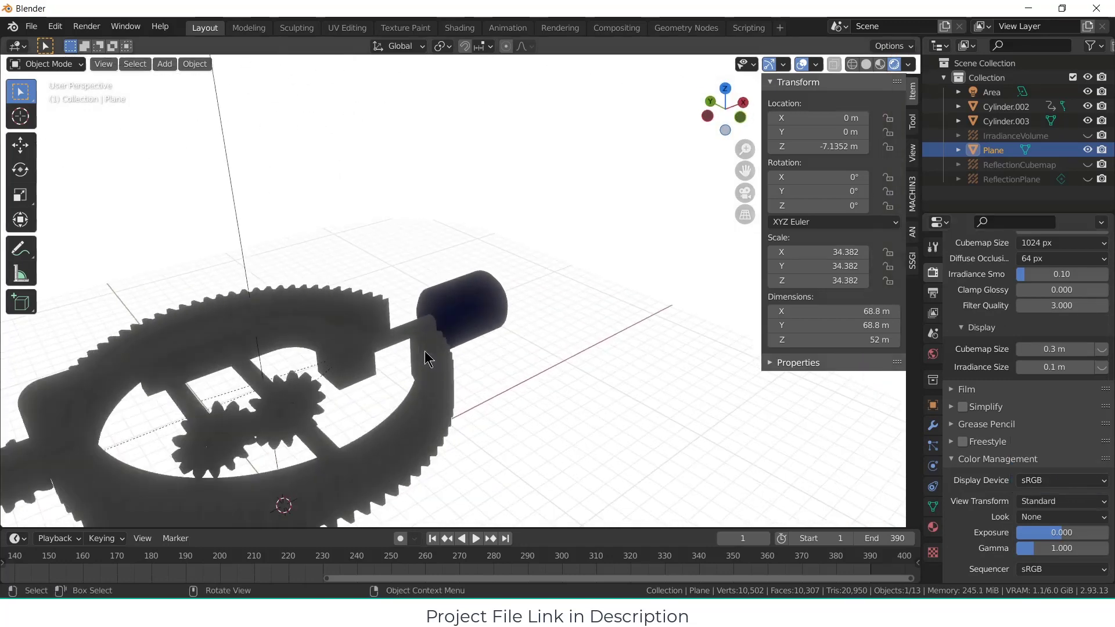
{"action": "middle_click_drag", "start_coordinate": [425, 352], "coordinate": [388, 366]}
{"action": "left_click", "coordinate": [400, 391]}
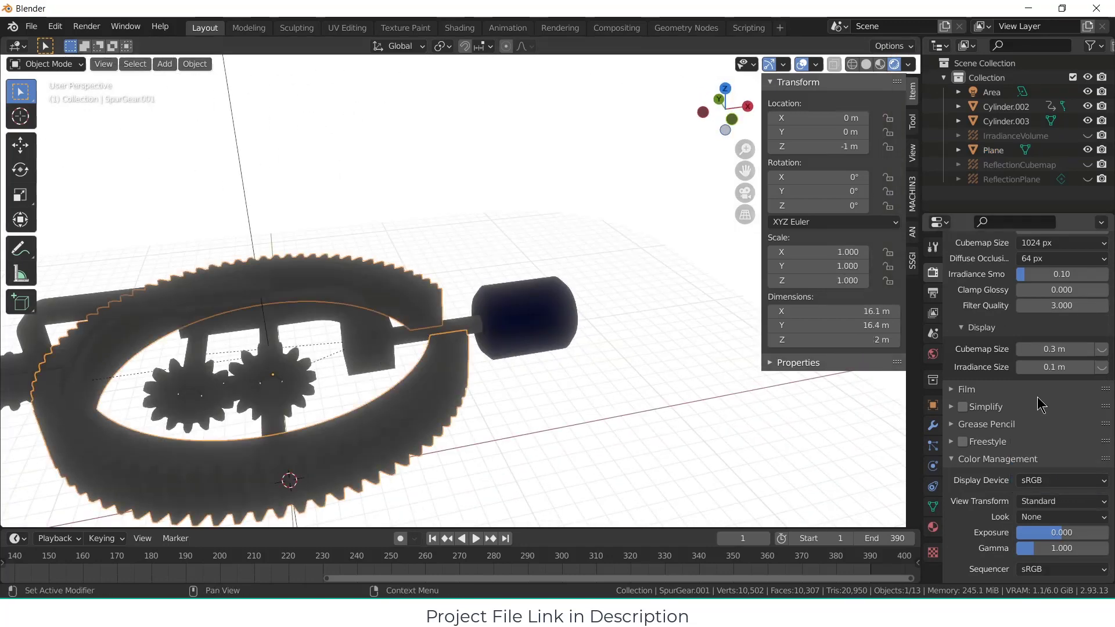
{"action": "left_click", "coordinate": [933, 527]}
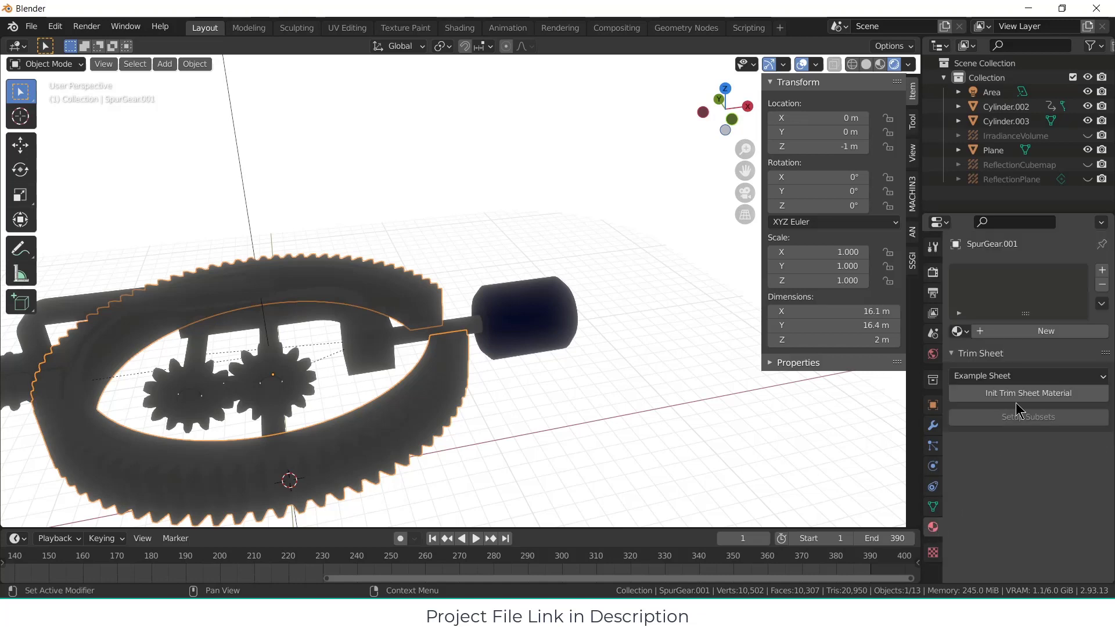
{"action": "left_click", "coordinate": [1043, 331]}
{"action": "scroll", "coordinate": [1067, 413], "scroll_direction": "down", "scroll_amount": 4}
{"action": "left_click", "coordinate": [1066, 386]}
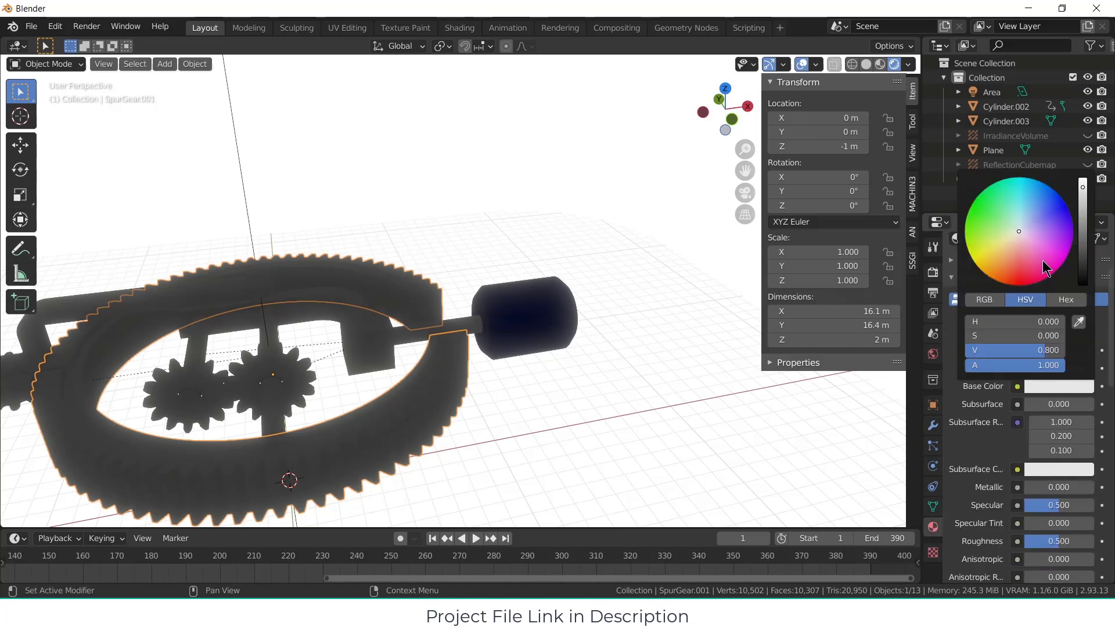
{"action": "left_click_drag", "start_coordinate": [1044, 262], "coordinate": [1046, 276]}
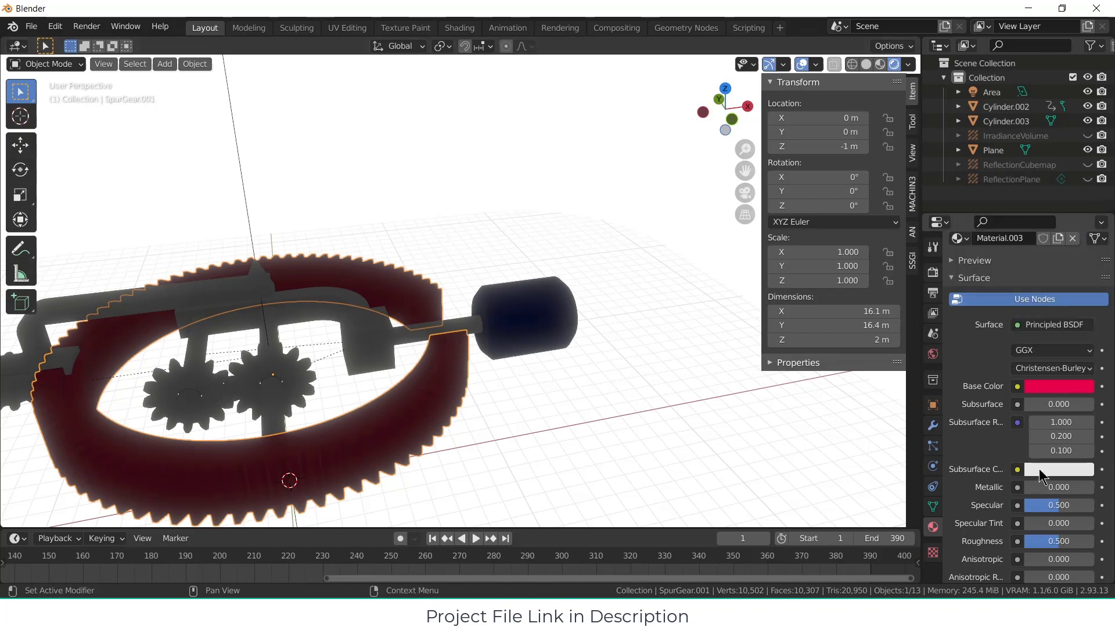
{"action": "left_click_drag", "start_coordinate": [1087, 487], "coordinate": [1013, 494]}
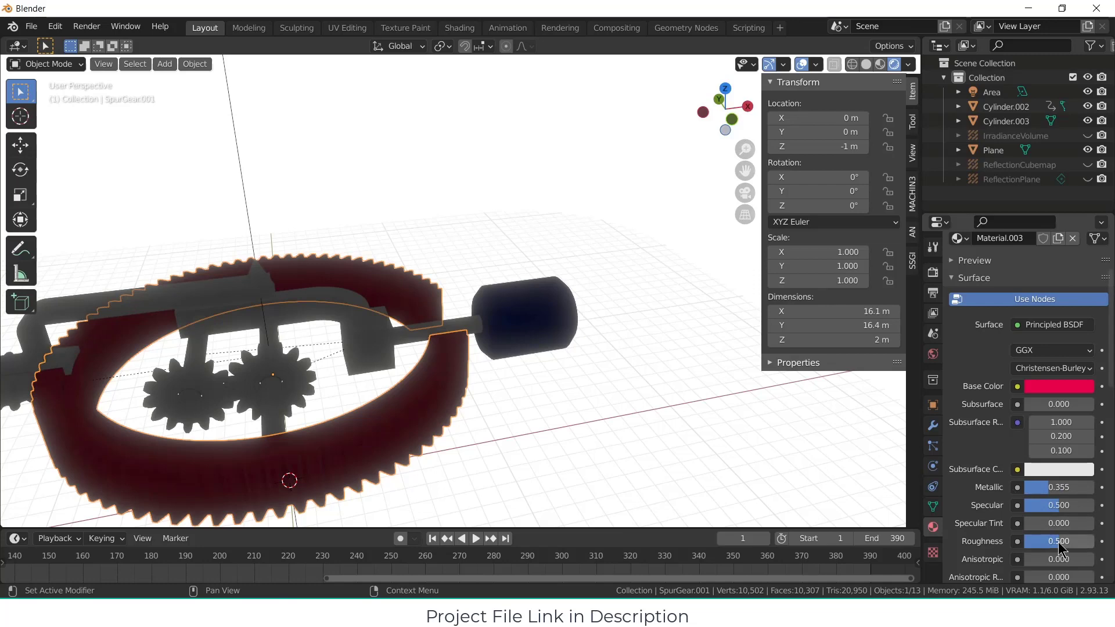
Step: Duplicate the area light and rotate the copy 44.3° about the global X axis, using the 3D cursor as pivot point
{"action": "middle_click_drag", "start_coordinate": [511, 377], "coordinate": [496, 277]}
{"action": "left_click", "coordinate": [583, 205]}
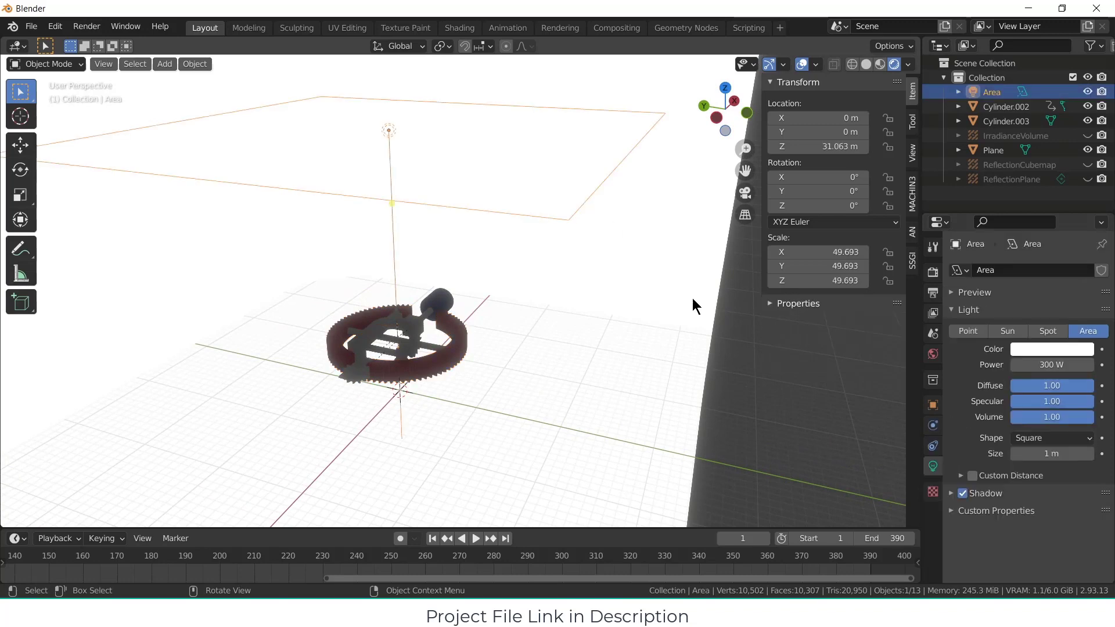
{"action": "left_click", "coordinate": [441, 47]}
{"action": "left_click", "coordinate": [459, 93]}
{"action": "key", "text": "shift+d"}
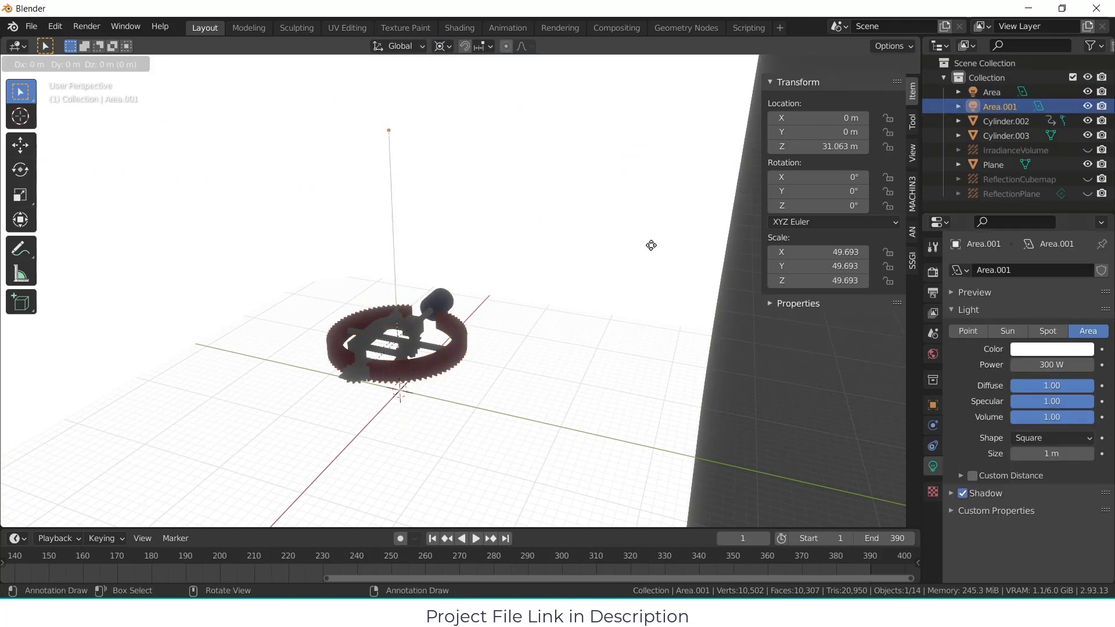
{"action": "key", "text": "r"}
{"action": "key", "text": "x"}
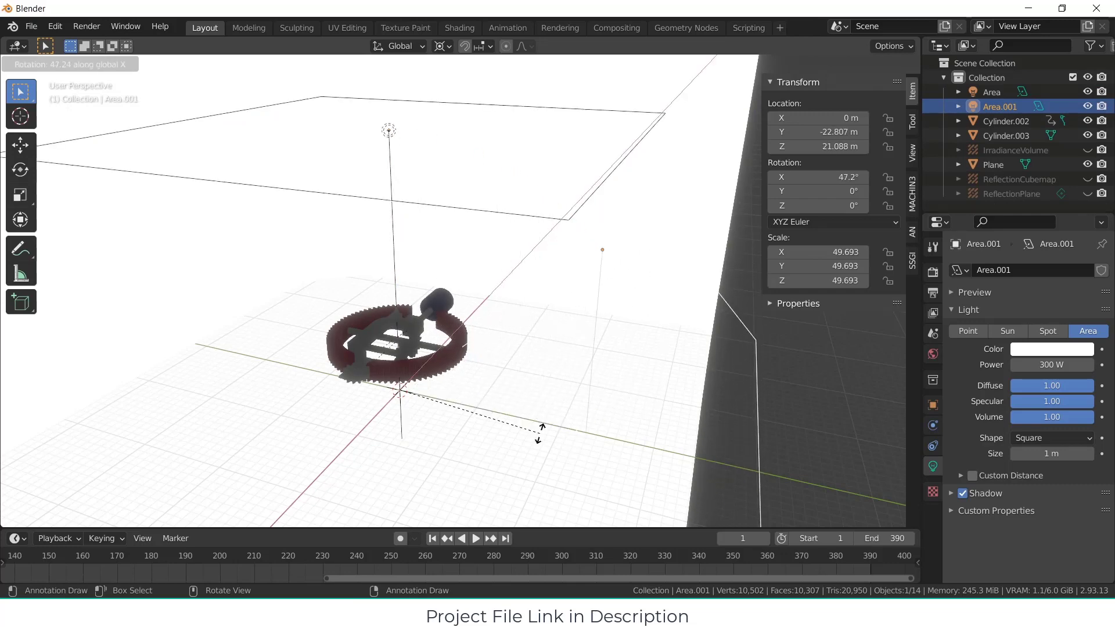
{"action": "left_click", "coordinate": [488, 411]}
{"action": "scroll", "coordinate": [582, 326], "scroll_direction": "down", "scroll_amount": 4}
{"action": "middle_click_drag", "start_coordinate": [585, 319], "coordinate": [612, 342]}
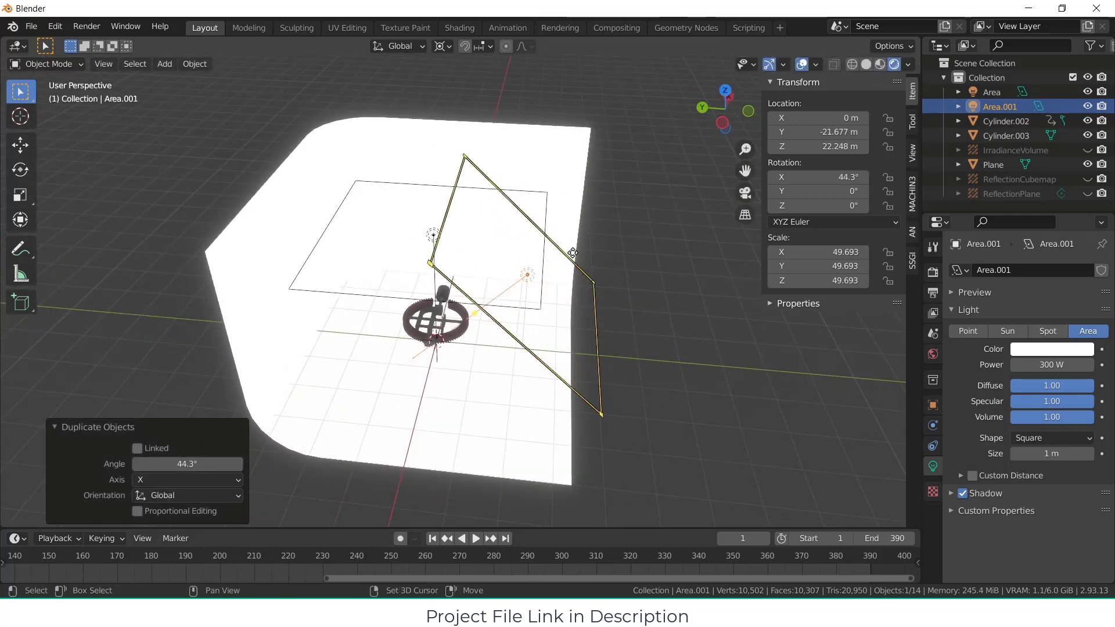
Step: Add two more area light copies: rotate the side light's copy about -116° on global X and the overhead light's copy -67.8° on global Y
{"action": "key", "text": "shift+d"}
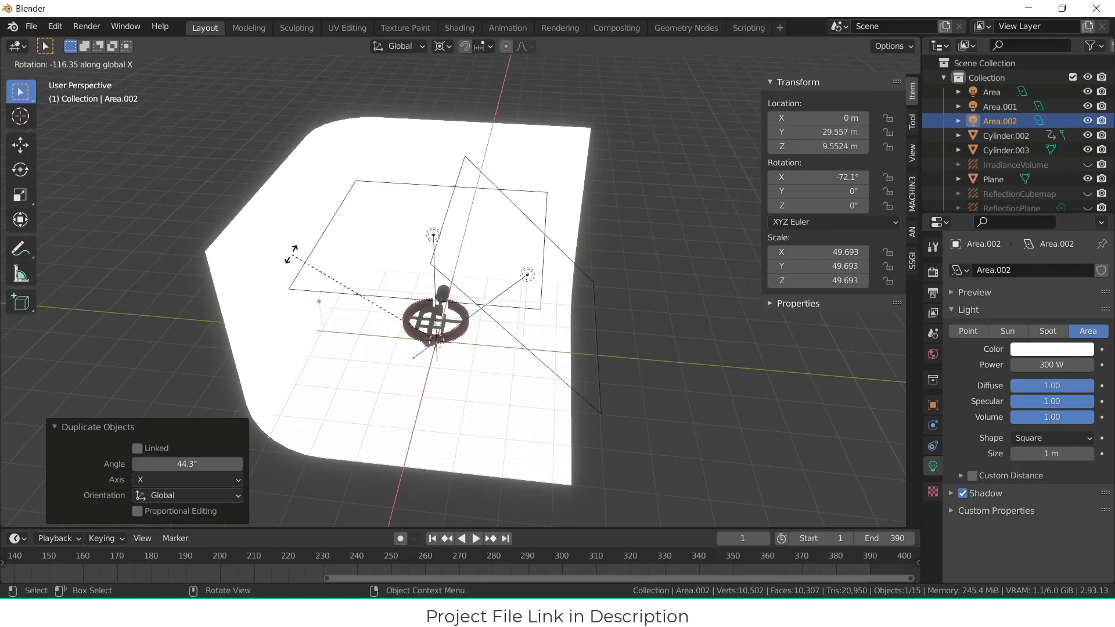
{"action": "left_click", "coordinate": [290, 253]}
{"action": "left_click", "coordinate": [426, 297]}
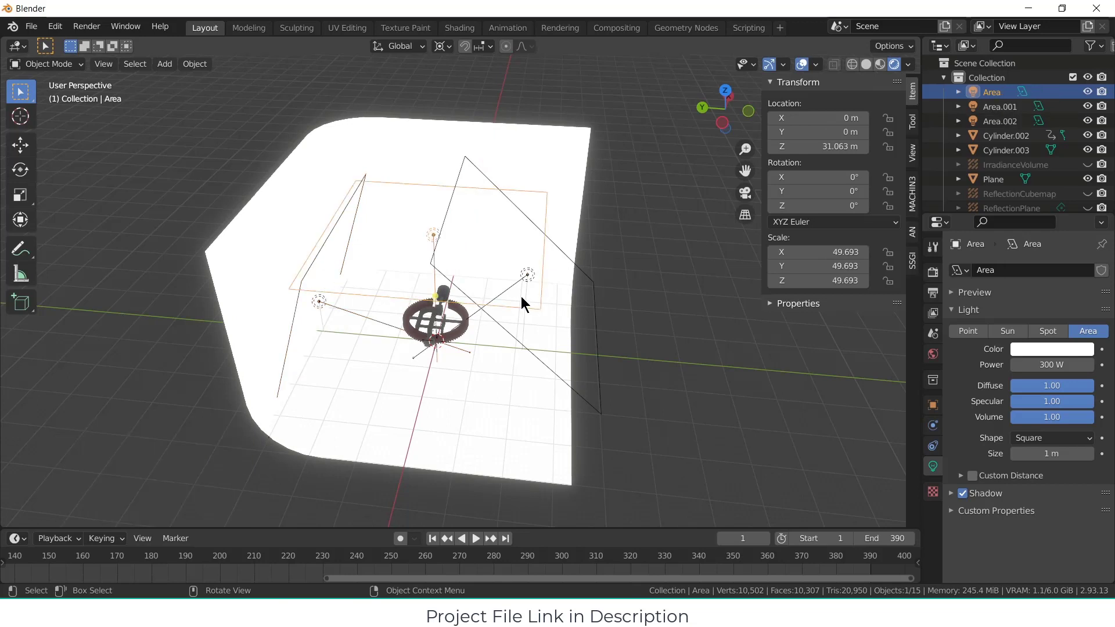
{"action": "key", "text": "shift+d"}
{"action": "key", "text": "r"}
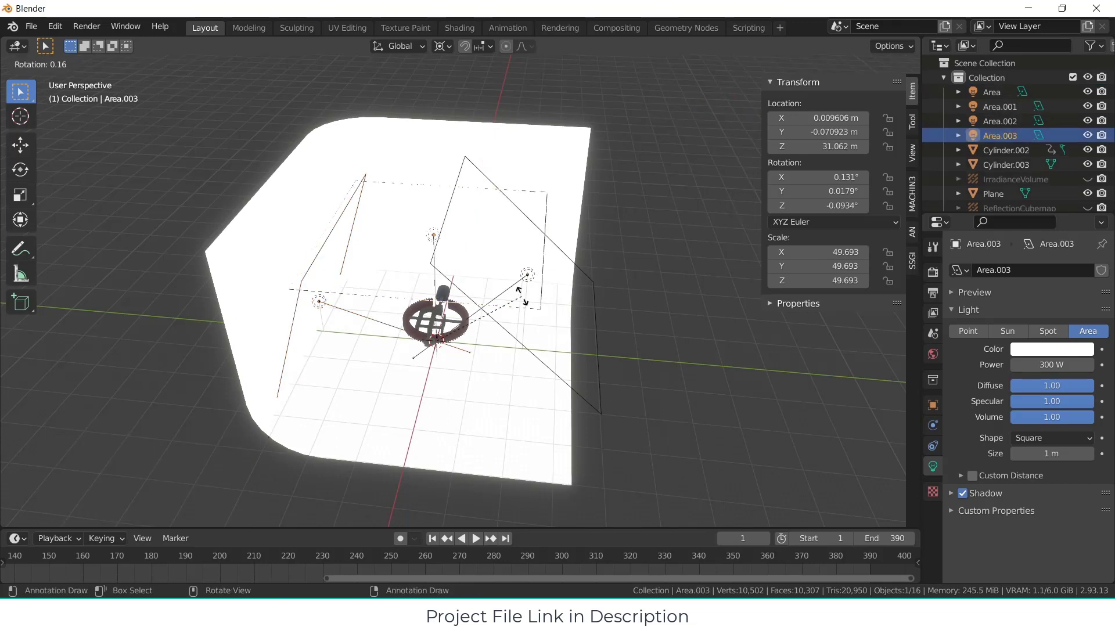
{"action": "key", "text": "y"}
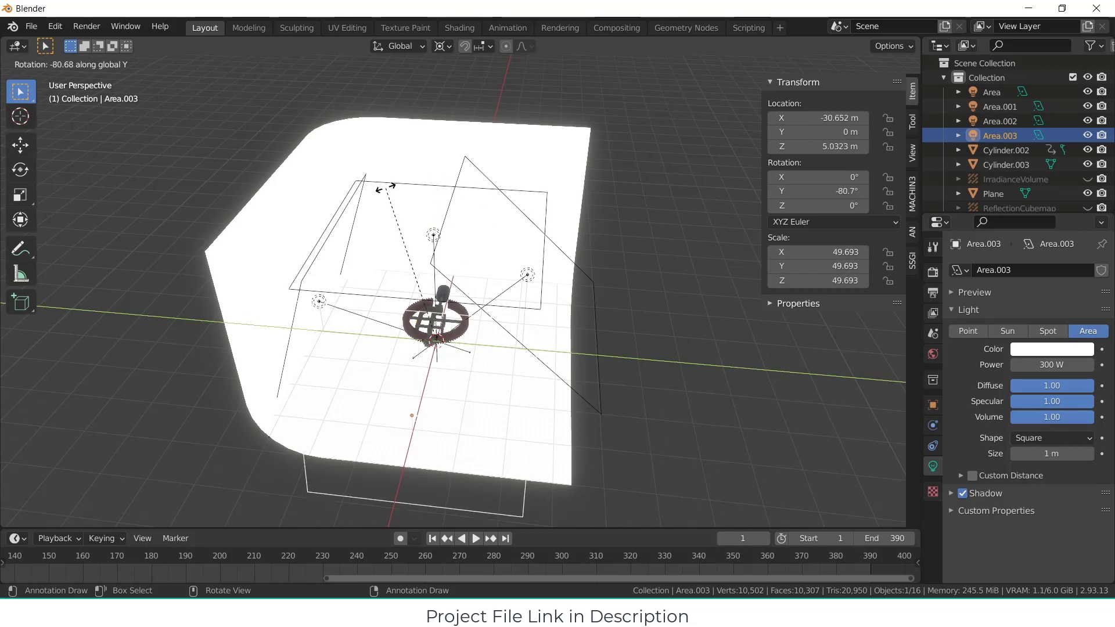
{"action": "left_click", "coordinate": [418, 174]}
{"action": "middle_click_drag", "start_coordinate": [423, 180], "coordinate": [516, 238]}
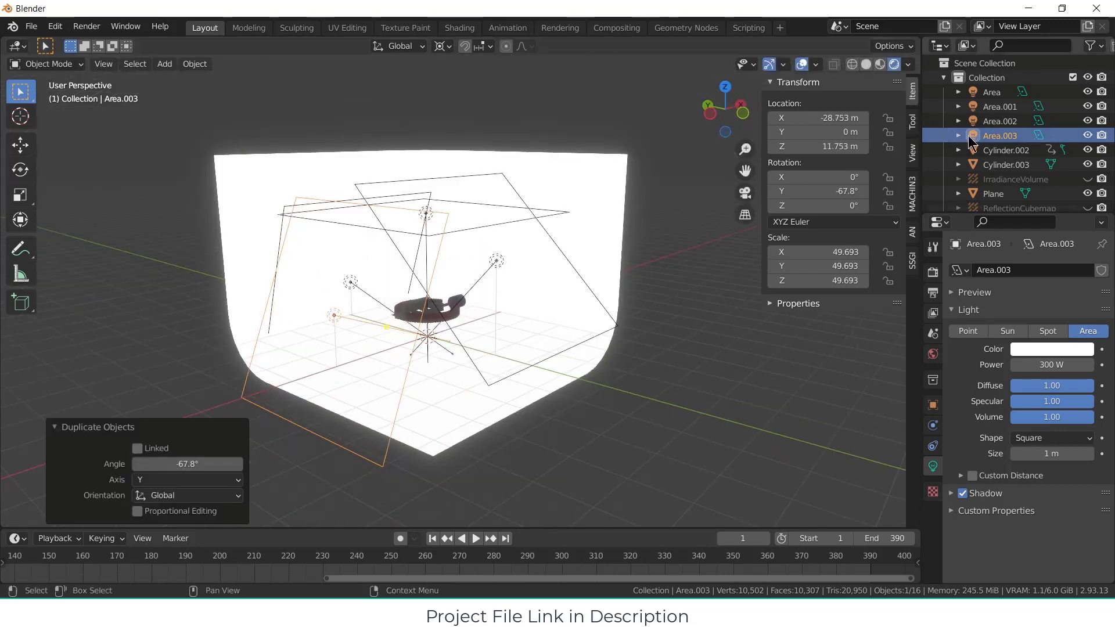
Step: Hide the three duplicated area lights in the viewport, leaving only the overhead area light visible
{"action": "left_click_drag", "start_coordinate": [1087, 106], "coordinate": [1087, 135]}
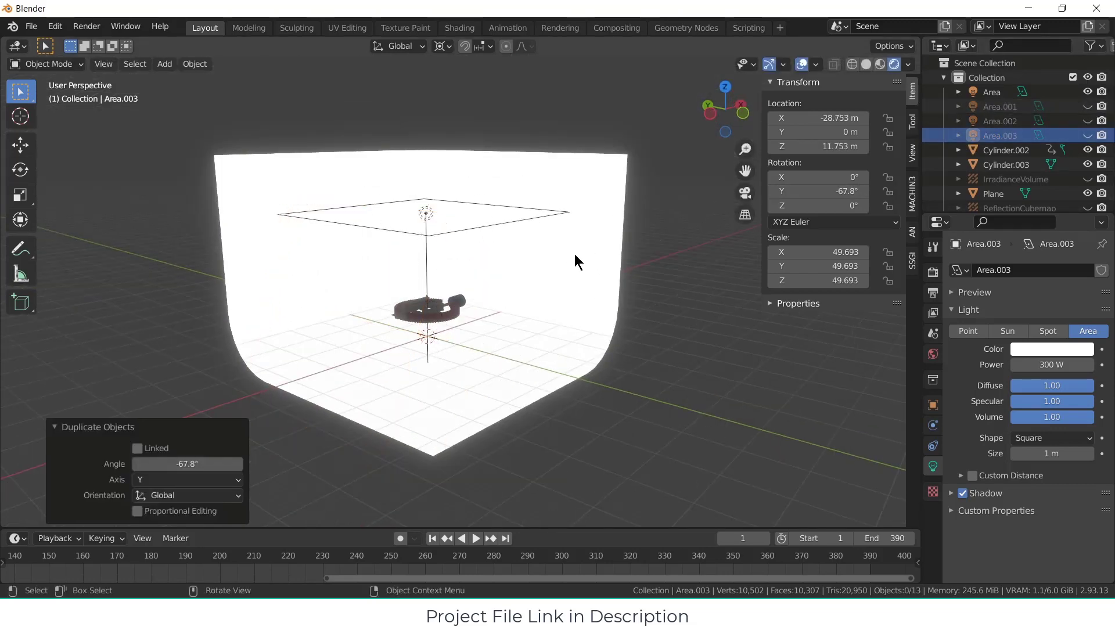
{"action": "middle_click_drag", "start_coordinate": [574, 253], "coordinate": [580, 270]}
{"action": "scroll", "coordinate": [453, 310], "scroll_direction": "up", "scroll_amount": 7}
{"action": "middle_click_drag", "start_coordinate": [426, 319], "coordinate": [365, 326]}
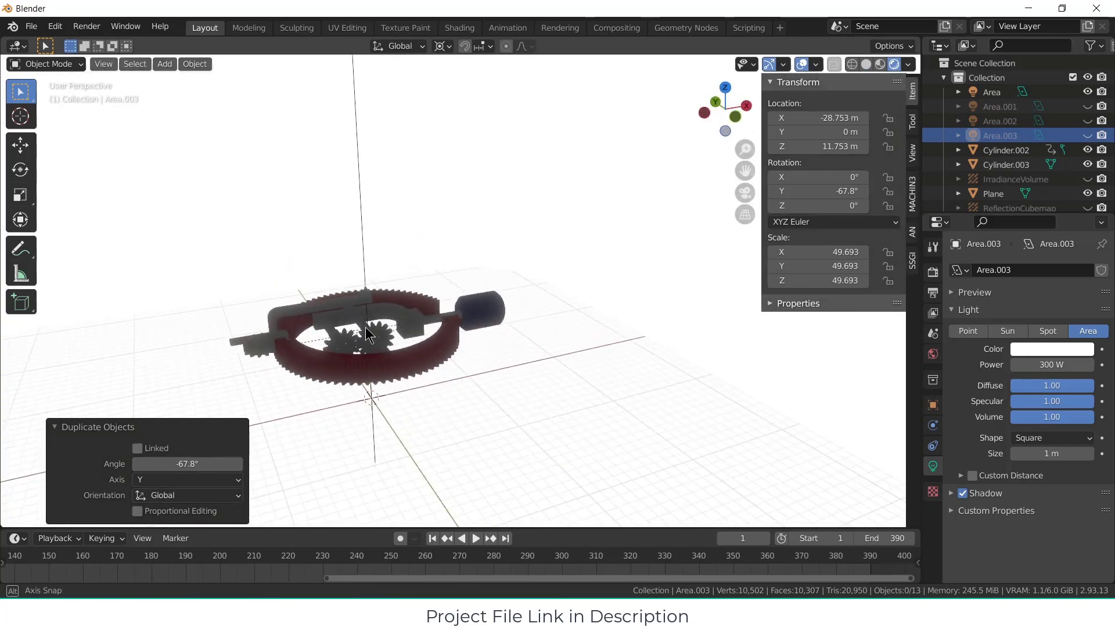
Step: Bake the indirect lighting again from the Eevee render settings
{"action": "left_click", "coordinate": [933, 313]}
{"action": "scroll", "coordinate": [932, 310], "scroll_direction": "down", "scroll_amount": 8}
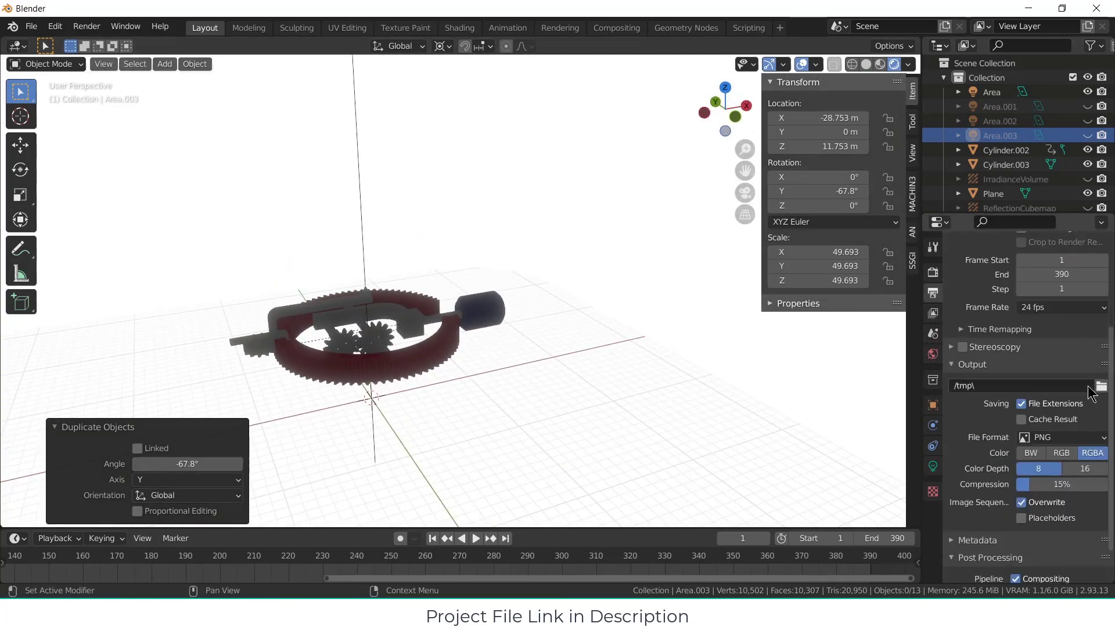
{"action": "left_click", "coordinate": [932, 314]}
{"action": "left_click", "coordinate": [932, 335]}
{"action": "left_click", "coordinate": [933, 314]}
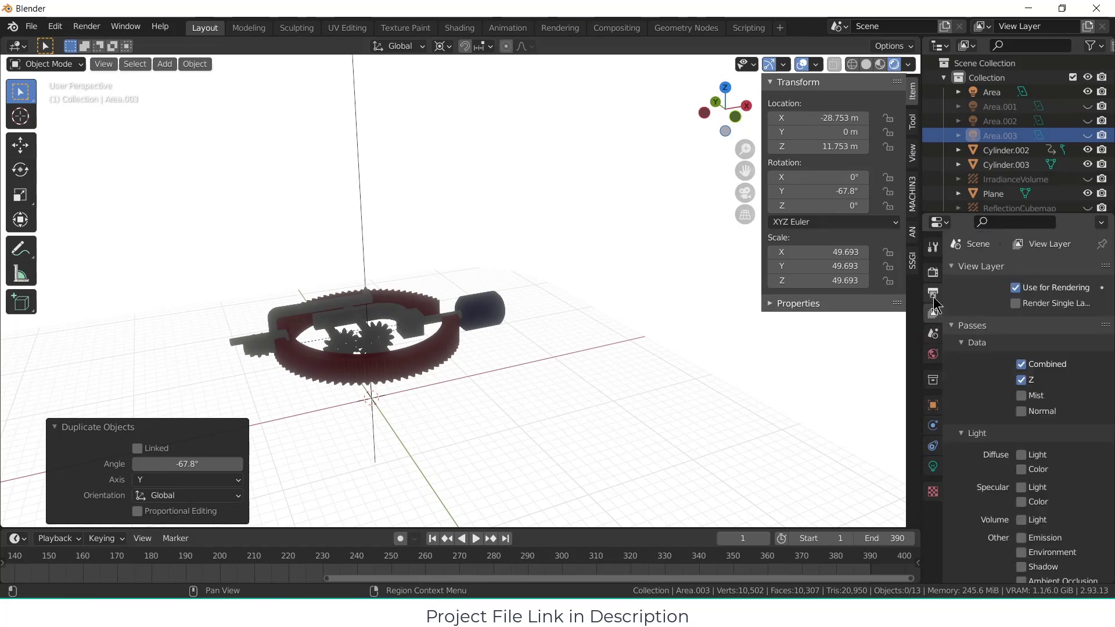
{"action": "left_click", "coordinate": [932, 294]}
{"action": "left_click", "coordinate": [932, 272]}
{"action": "scroll", "coordinate": [1052, 388], "scroll_direction": "down", "scroll_amount": 4}
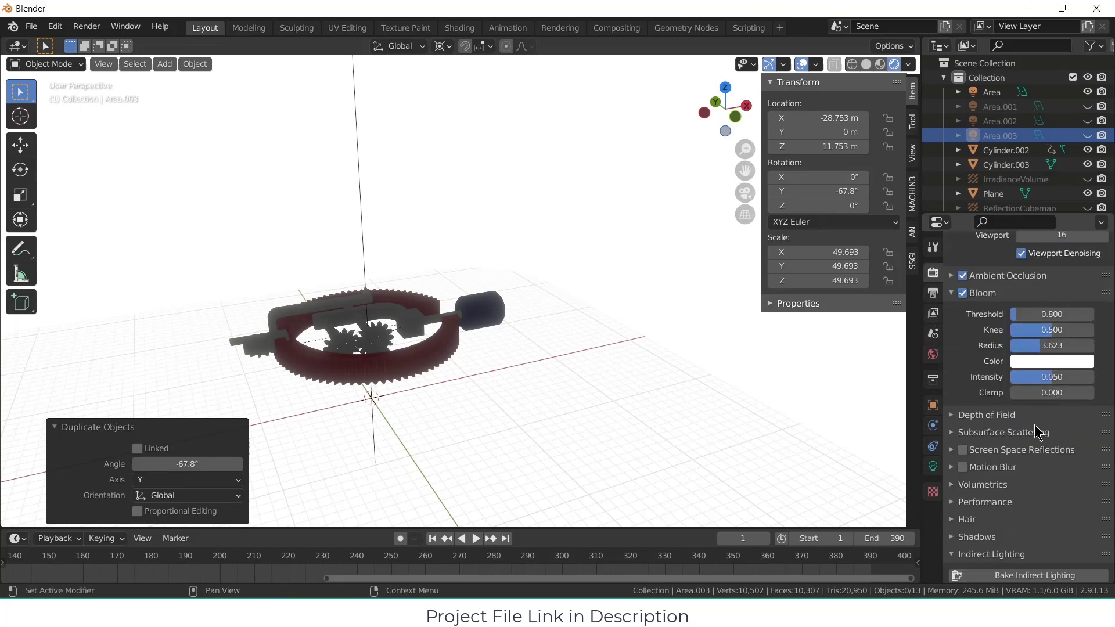
{"action": "scroll", "coordinate": [1035, 433], "scroll_direction": "down", "scroll_amount": 3}
{"action": "left_click", "coordinate": [1039, 506]}
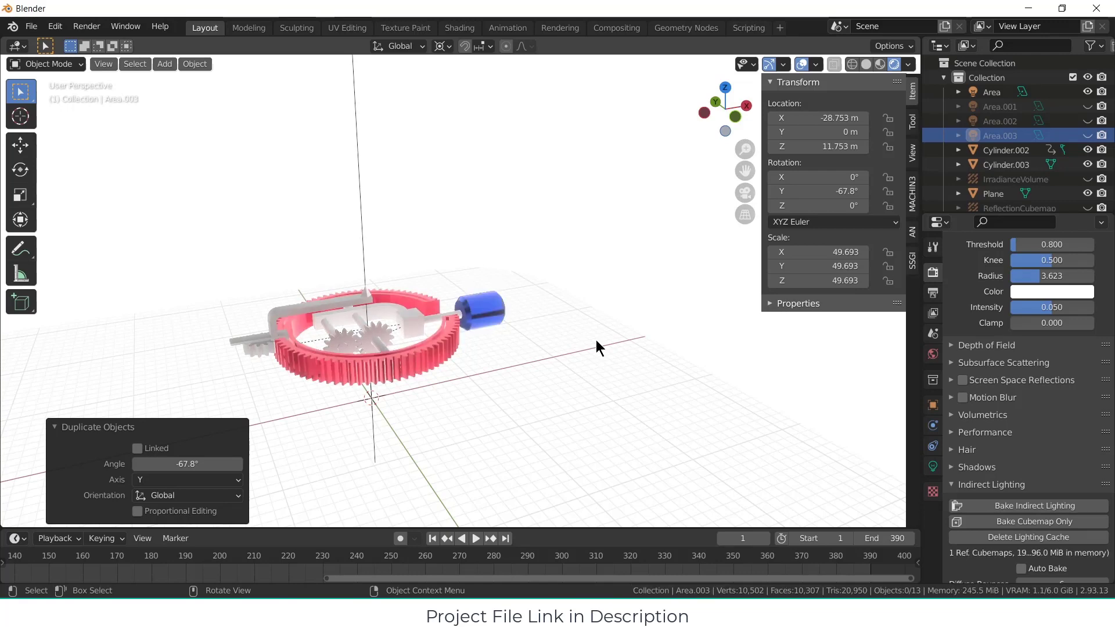
Step: Give the small outer spur gear a new material with a grey base colour, metallic 1.000 and roughness 0.236
{"action": "scroll", "coordinate": [486, 328], "scroll_direction": "up", "scroll_amount": 3}
{"action": "mouse_move", "coordinate": [470, 327]}
{"action": "middle_mouse_down"}
{"action": "mouse_move", "coordinate": [460, 292]}
{"action": "mouse_move", "coordinate": [472, 318]}
{"action": "mouse_move", "coordinate": [462, 312]}
{"action": "middle_mouse_up"}
{"action": "left_click", "coordinate": [452, 355]}
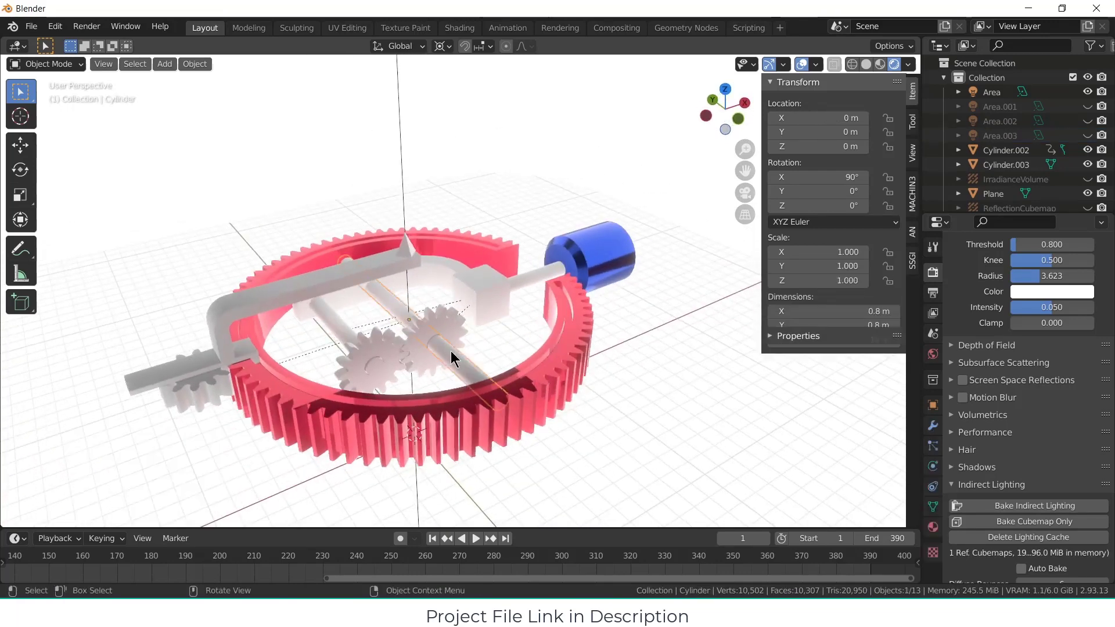
{"action": "middle_click_drag", "start_coordinate": [693, 341], "coordinate": [392, 336]}
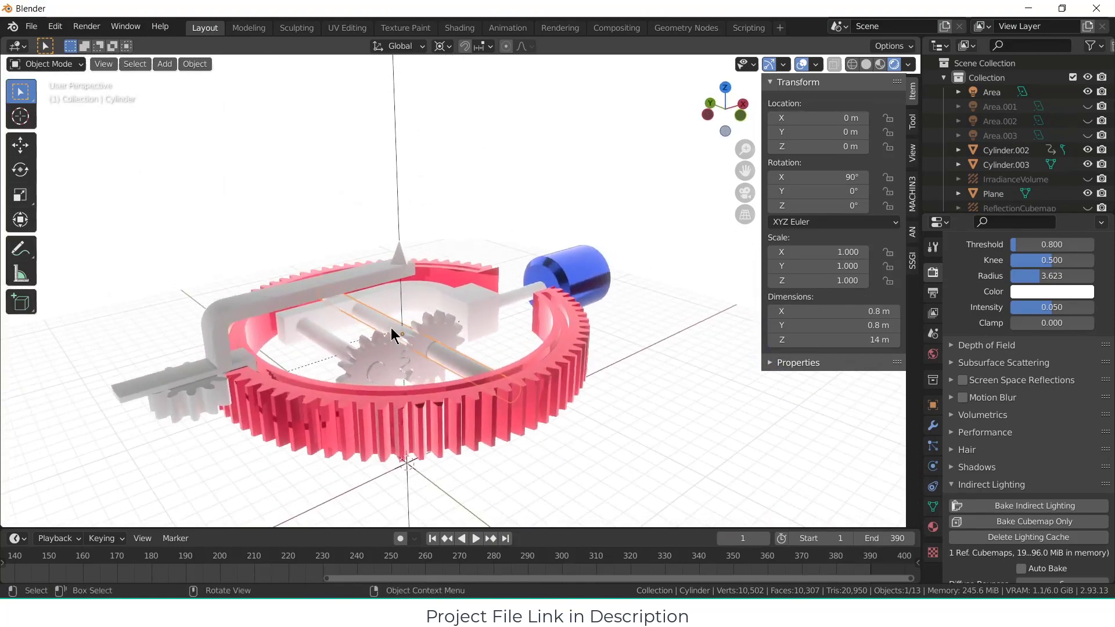
{"action": "left_click", "coordinate": [212, 417]}
{"action": "left_click", "coordinate": [933, 526]}
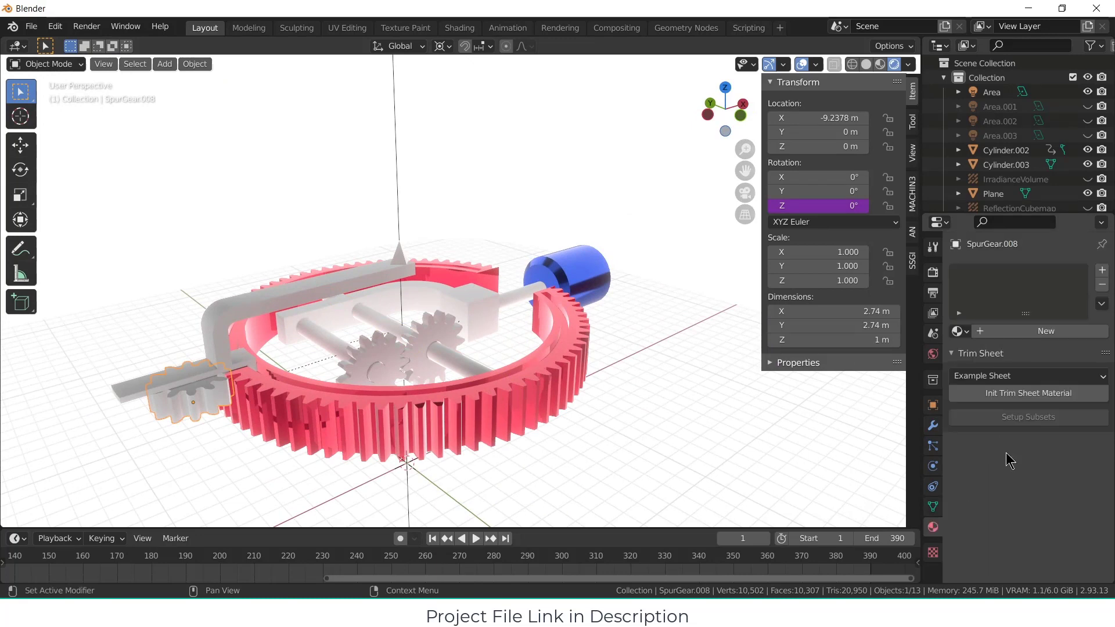
{"action": "left_click", "coordinate": [1050, 331]}
{"action": "scroll", "coordinate": [1057, 406], "scroll_direction": "down", "scroll_amount": 2}
{"action": "left_click", "coordinate": [1070, 431]}
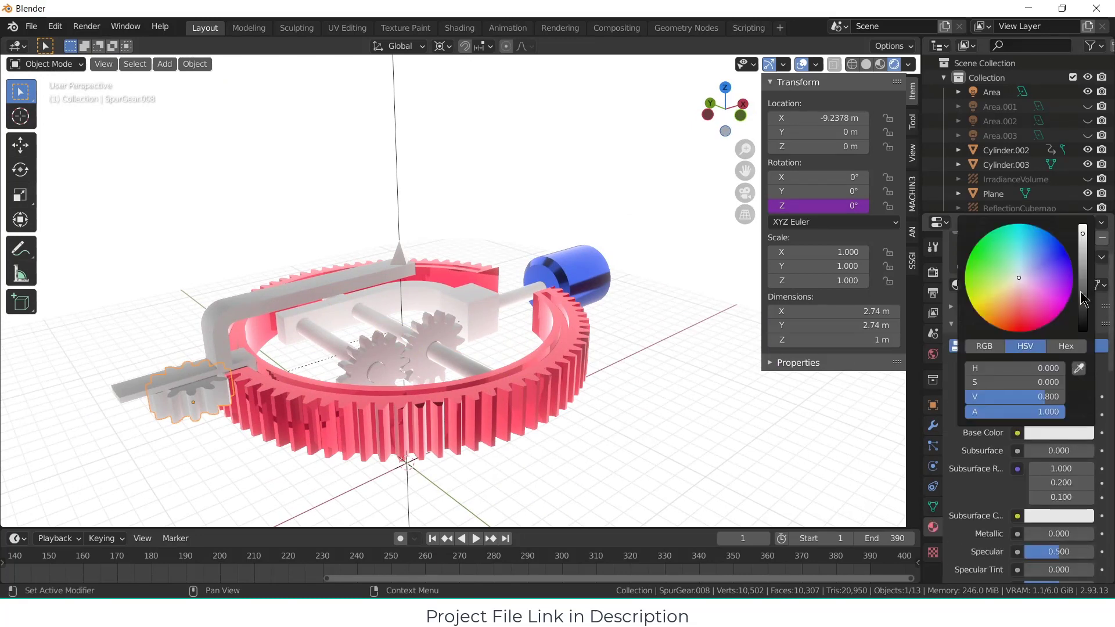
{"action": "left_click_drag", "start_coordinate": [1084, 256], "coordinate": [1084, 264]}
{"action": "scroll", "coordinate": [1080, 453], "scroll_direction": "down", "scroll_amount": 3}
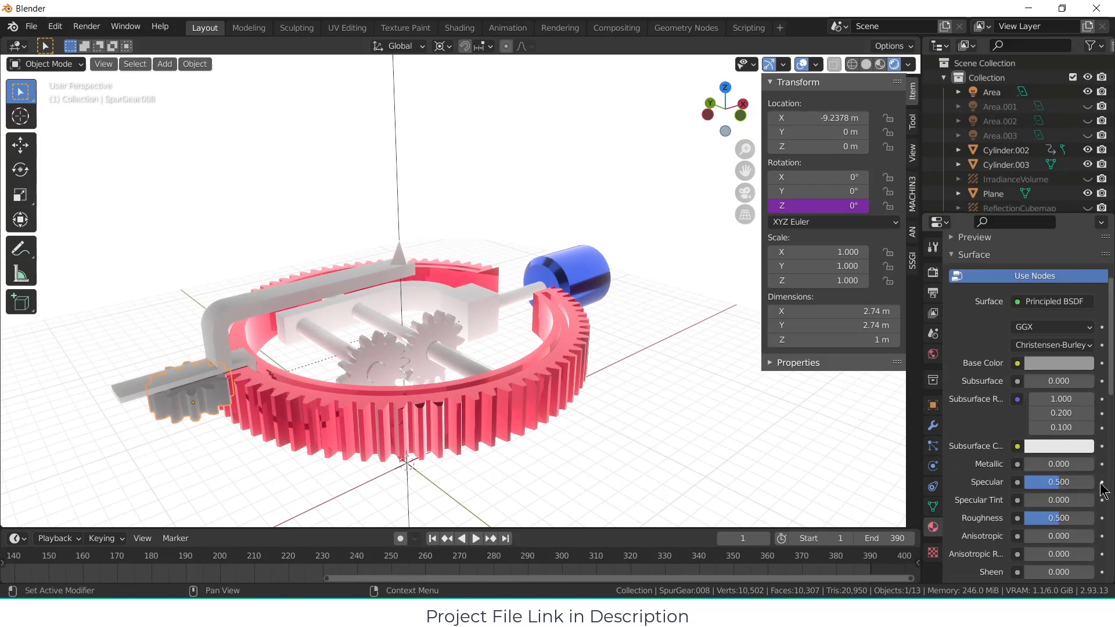
{"action": "left_click_drag", "start_coordinate": [1046, 465], "coordinate": [1092, 465]}
{"action": "left_click_drag", "start_coordinate": [1080, 518], "coordinate": [1039, 517]}
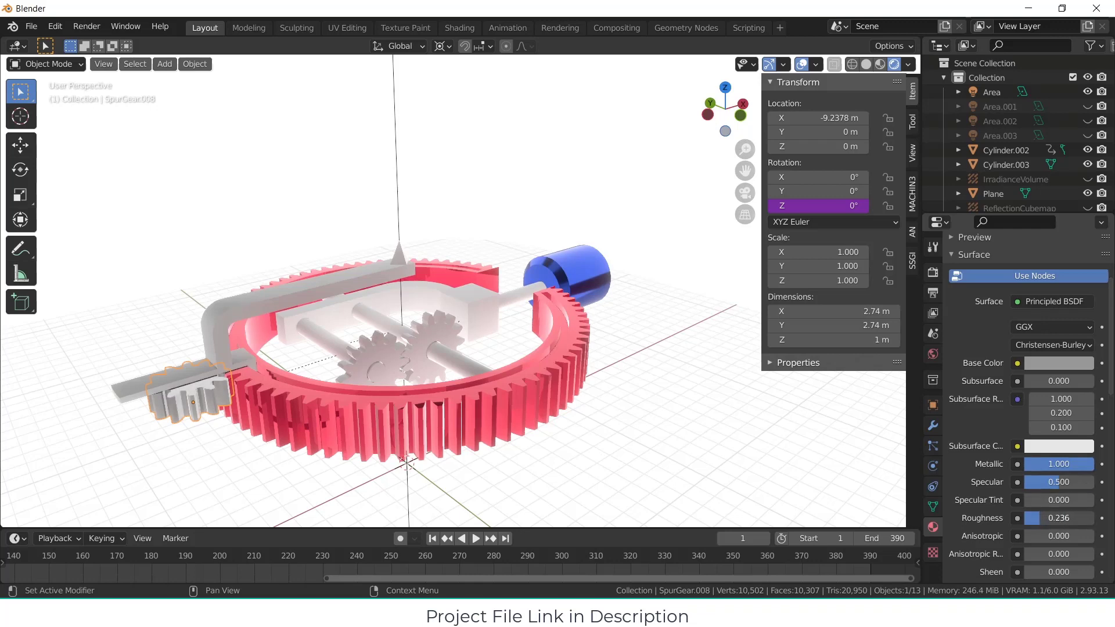
Step: Assign the existing grey metallic Material.004 to the gear guider arm
{"action": "middle_click_drag", "start_coordinate": [347, 392], "coordinate": [276, 328]}
{"action": "left_click", "coordinate": [262, 300]}
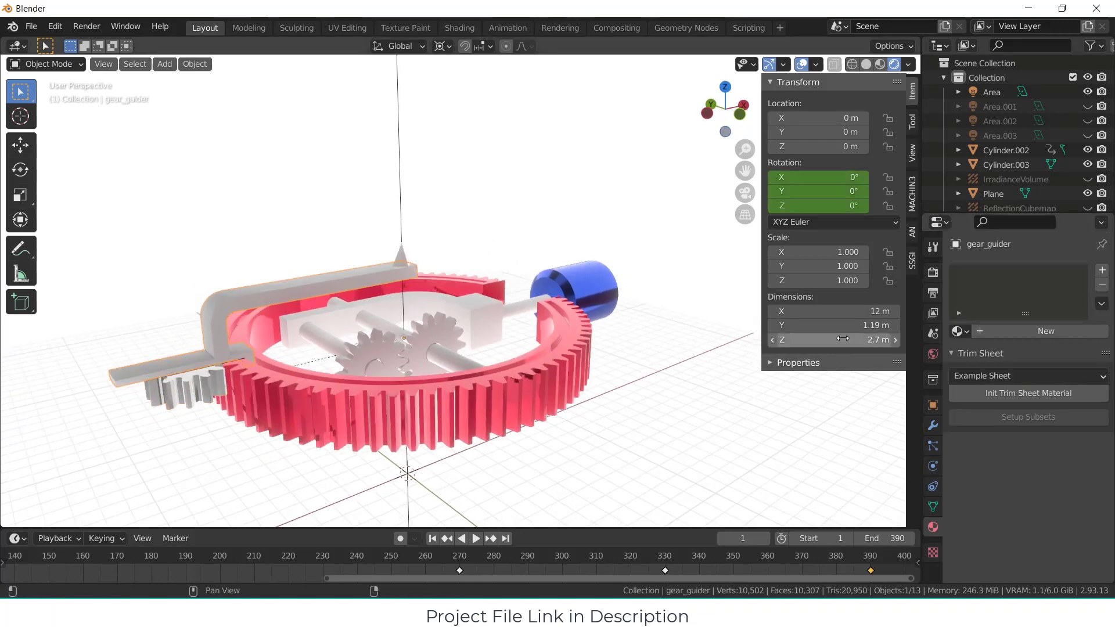
{"action": "left_click", "coordinate": [958, 331]}
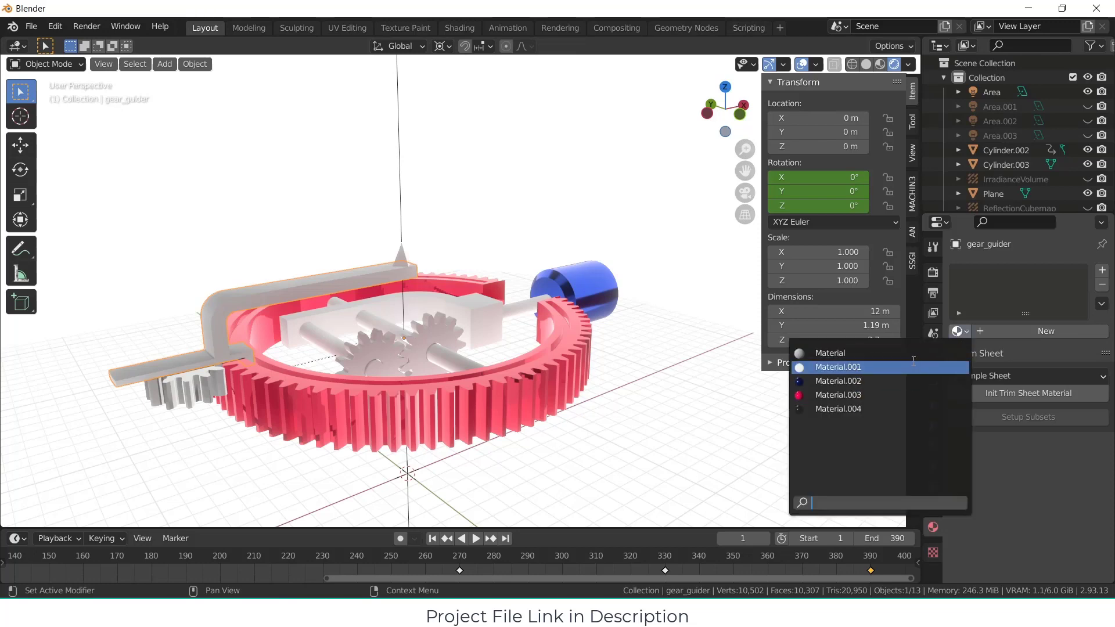
{"action": "left_click", "coordinate": [907, 408]}
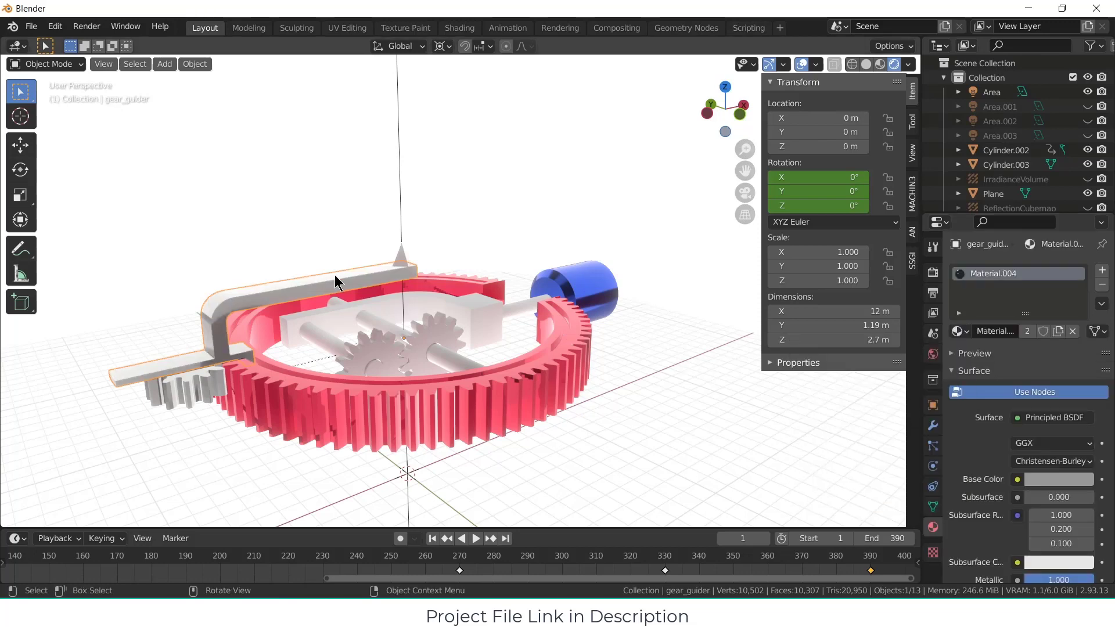
Step: Give the cone above the guider arm a new material with a black base colour, metallic 1.000 and roughness 0.000
{"action": "middle_click_drag", "start_coordinate": [335, 274], "coordinate": [422, 245]}
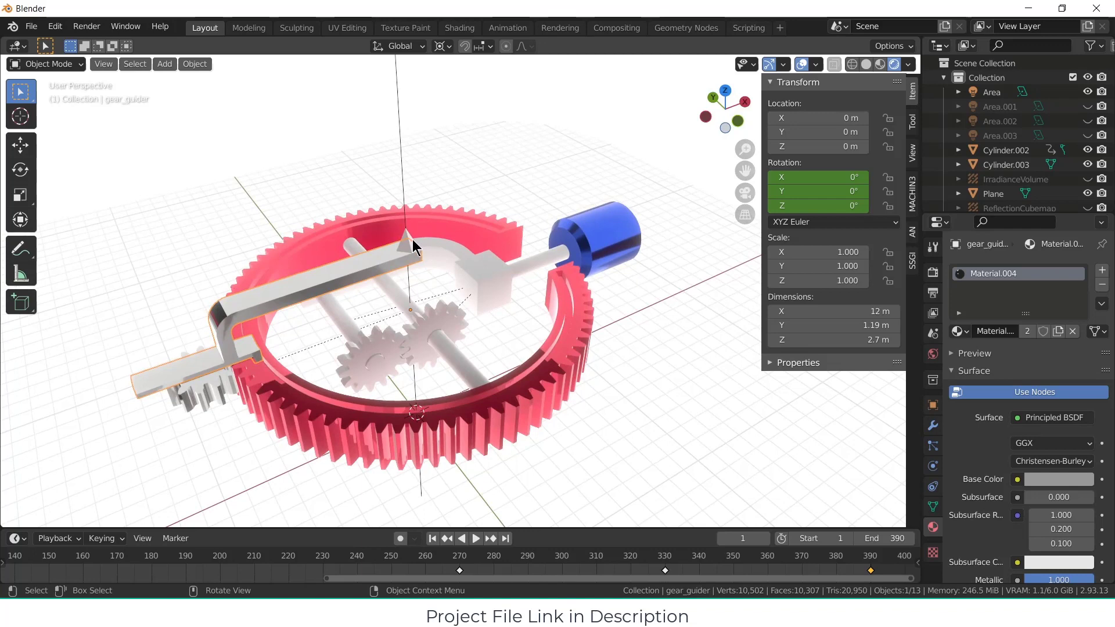
{"action": "left_click", "coordinate": [412, 240]}
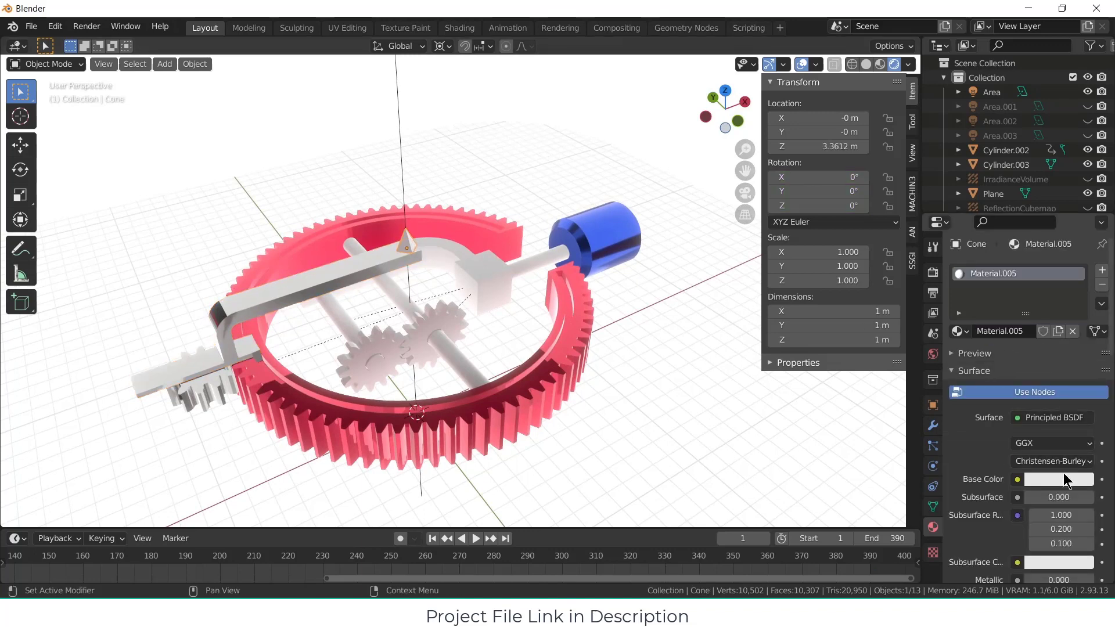
{"action": "left_click", "coordinate": [1065, 476]}
{"action": "left_click", "coordinate": [1084, 376]}
{"action": "scroll", "coordinate": [1051, 508], "scroll_direction": "down", "scroll_amount": 2}
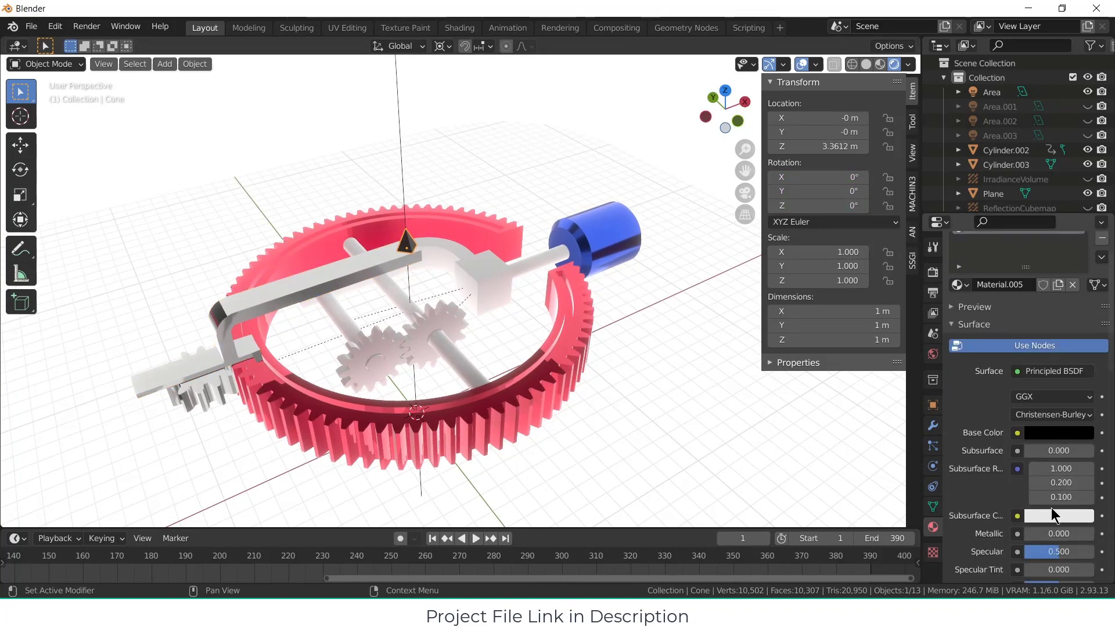
{"action": "scroll", "coordinate": [1054, 514], "scroll_direction": "down", "scroll_amount": 3}
{"action": "left_click_drag", "start_coordinate": [1043, 465], "coordinate": [1092, 465]}
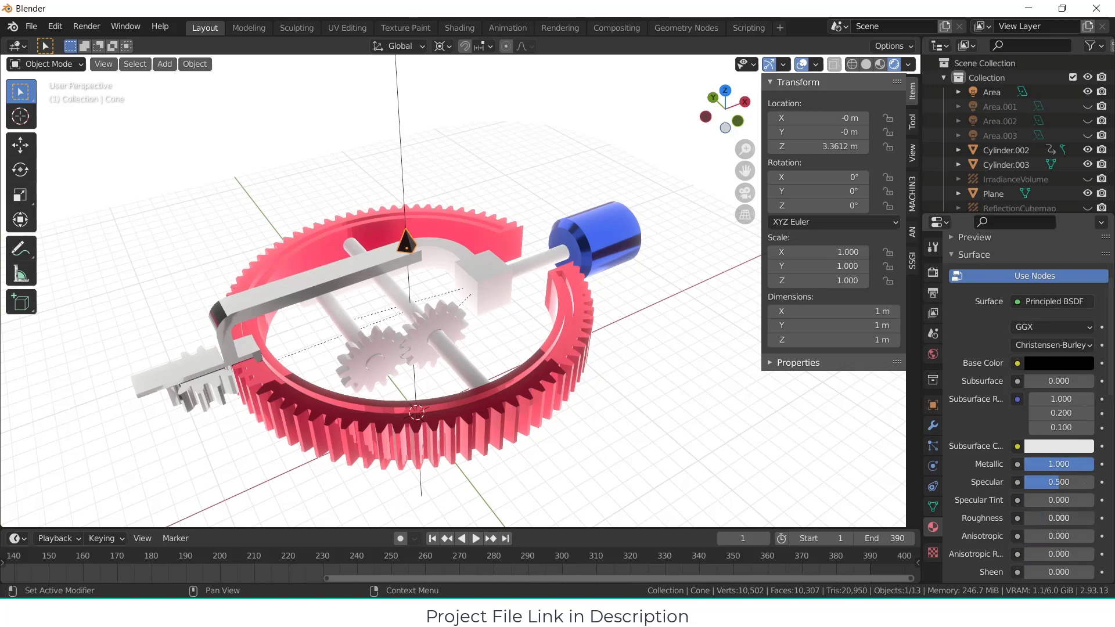
Step: Give the driven gear inside the ring a new material with a cyan-blue base colour
{"action": "middle_click_drag", "start_coordinate": [639, 361], "coordinate": [428, 318]}
{"action": "left_click", "coordinate": [462, 328]}
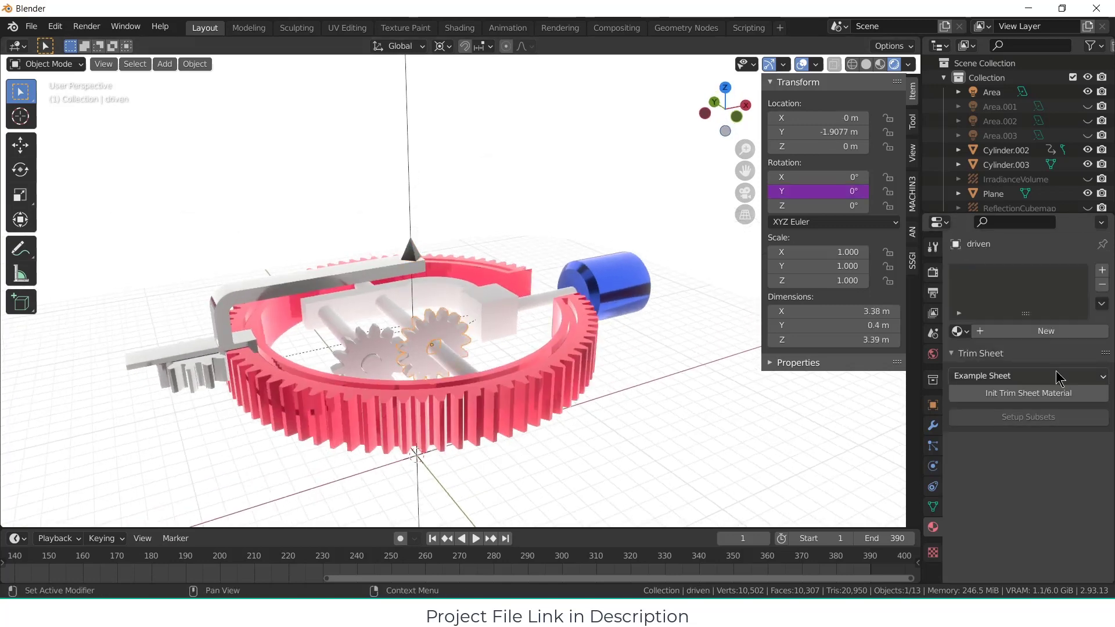
{"action": "left_click", "coordinate": [987, 331]}
{"action": "left_click", "coordinate": [1073, 480]}
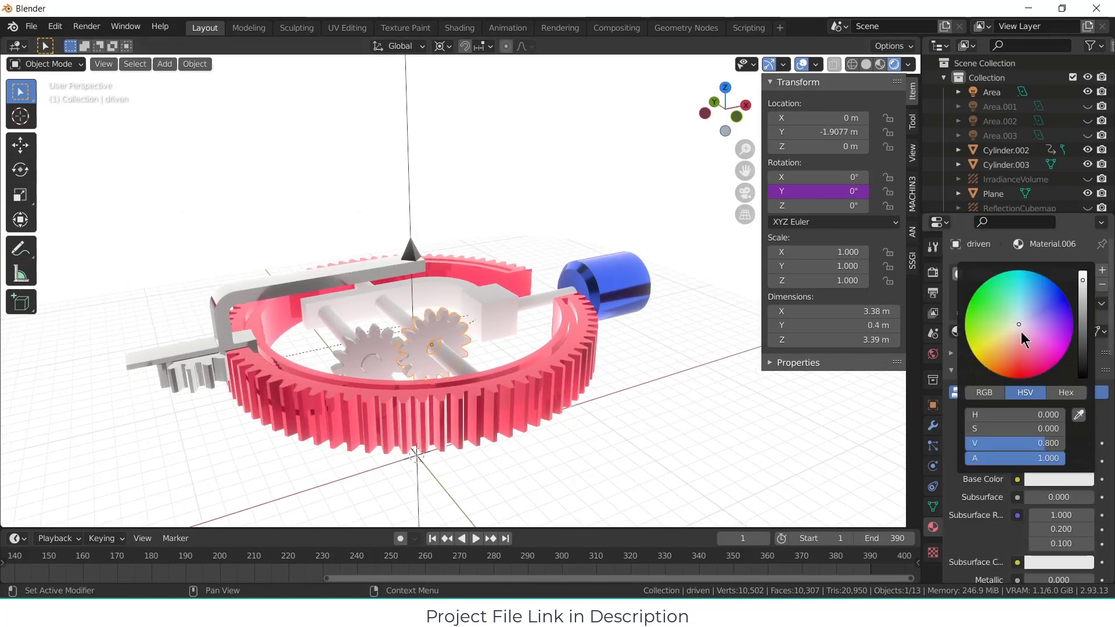
{"action": "left_click_drag", "start_coordinate": [1023, 339], "coordinate": [1030, 280]}
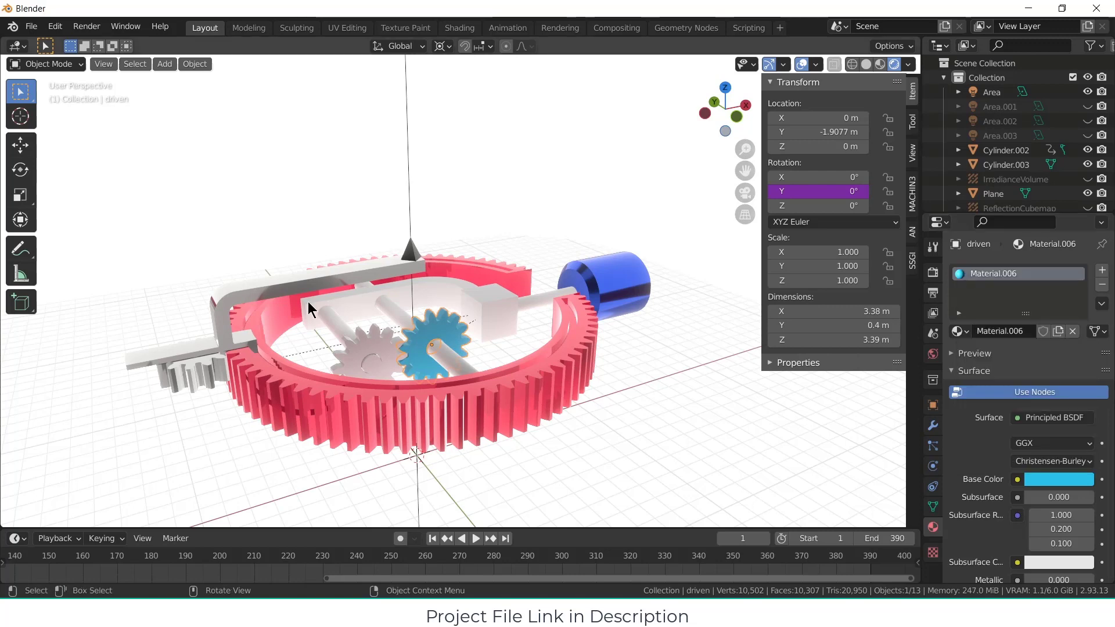
Step: Give the driver gear beside the cyan-blue one a new material with a magenta-pink base colour
{"action": "left_click", "coordinate": [367, 349]}
{"action": "left_click", "coordinate": [1021, 330]}
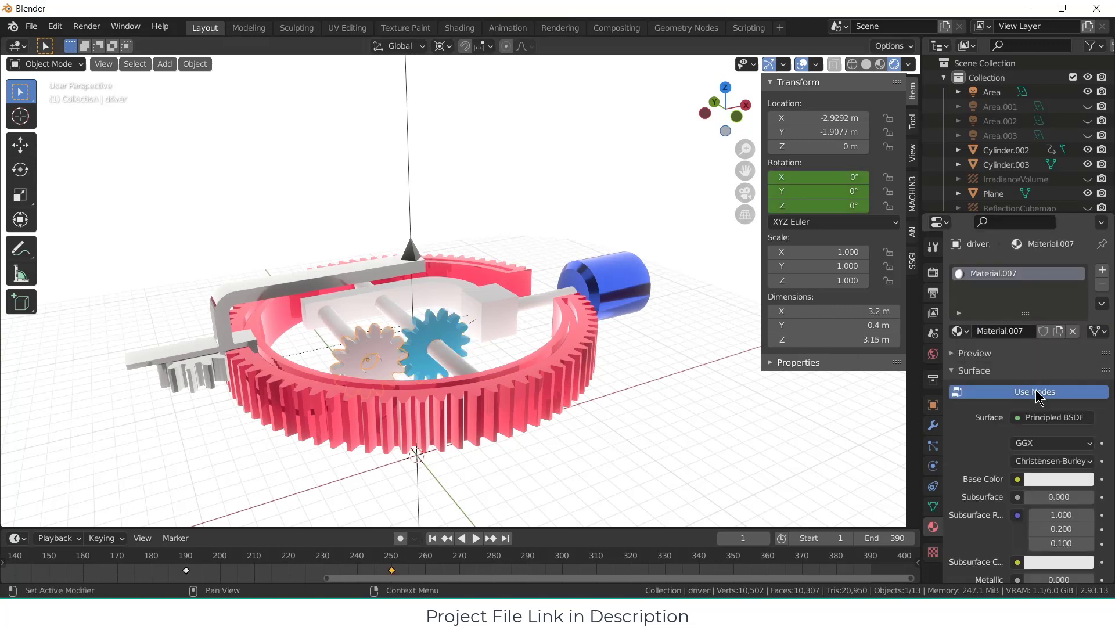
{"action": "left_click", "coordinate": [1054, 481]}
{"action": "left_click_drag", "start_coordinate": [1016, 325], "coordinate": [1054, 360]}
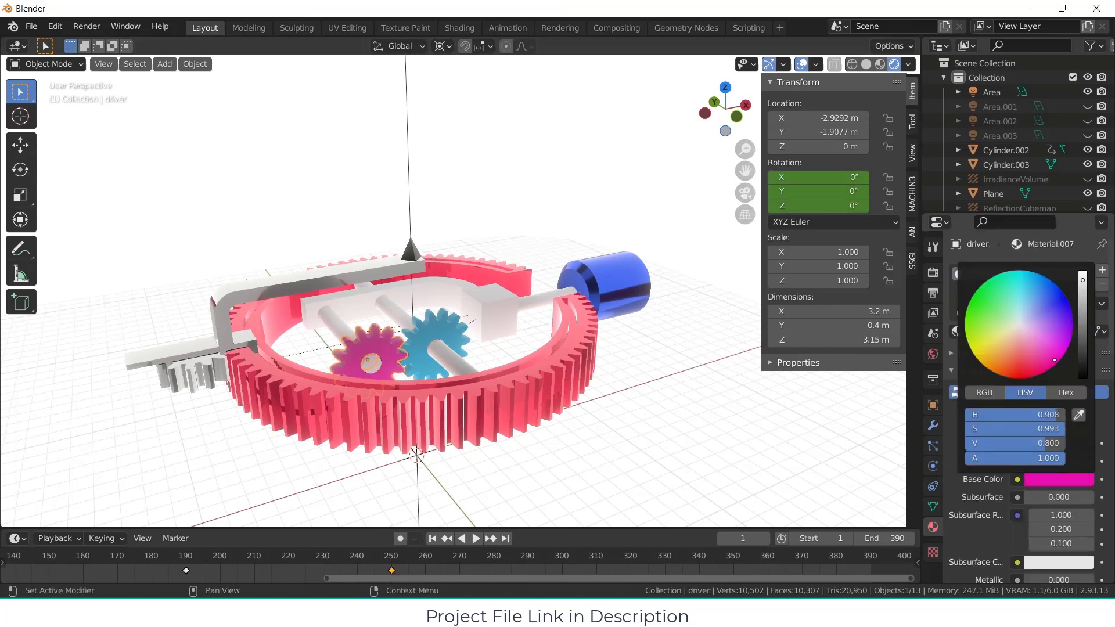
Step: Give the long shaft through the driven gear a new material with a light green base colour
{"action": "left_click", "coordinate": [452, 360]}
{"action": "left_click", "coordinate": [1056, 339]}
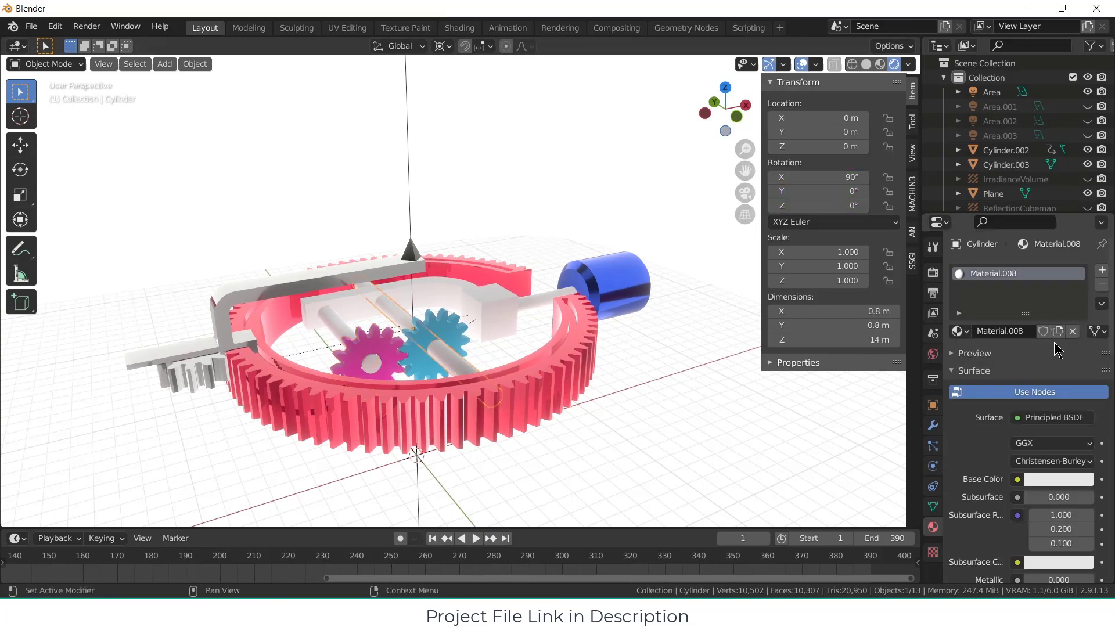
{"action": "left_click", "coordinate": [1058, 471]}
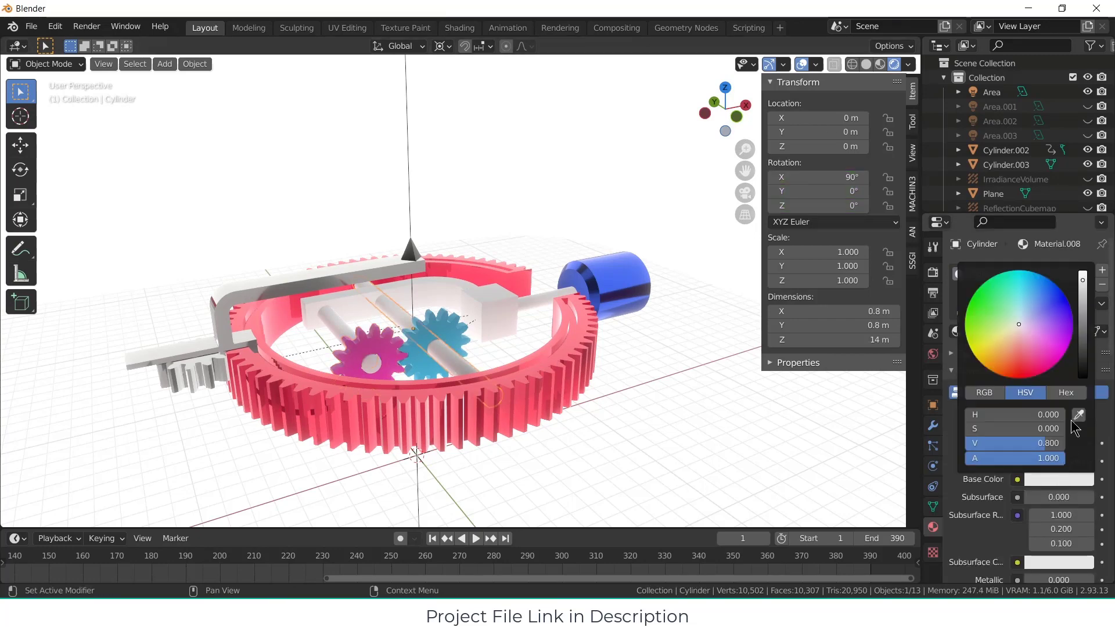
{"action": "left_click", "coordinate": [1028, 332]}
Step: Give the inner block and curved bracket a new material with a purple-magenta base colour, hue 0.843 and saturation 0.965
{"action": "left_click", "coordinate": [341, 328]}
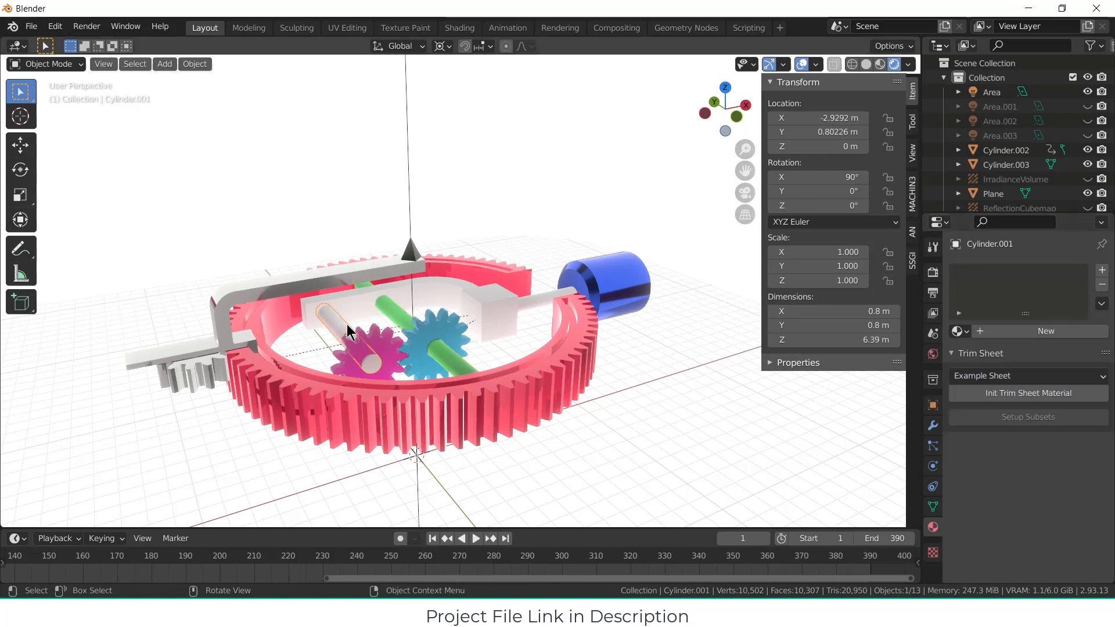
{"action": "left_click", "coordinate": [488, 309]}
{"action": "left_click", "coordinate": [1029, 333]}
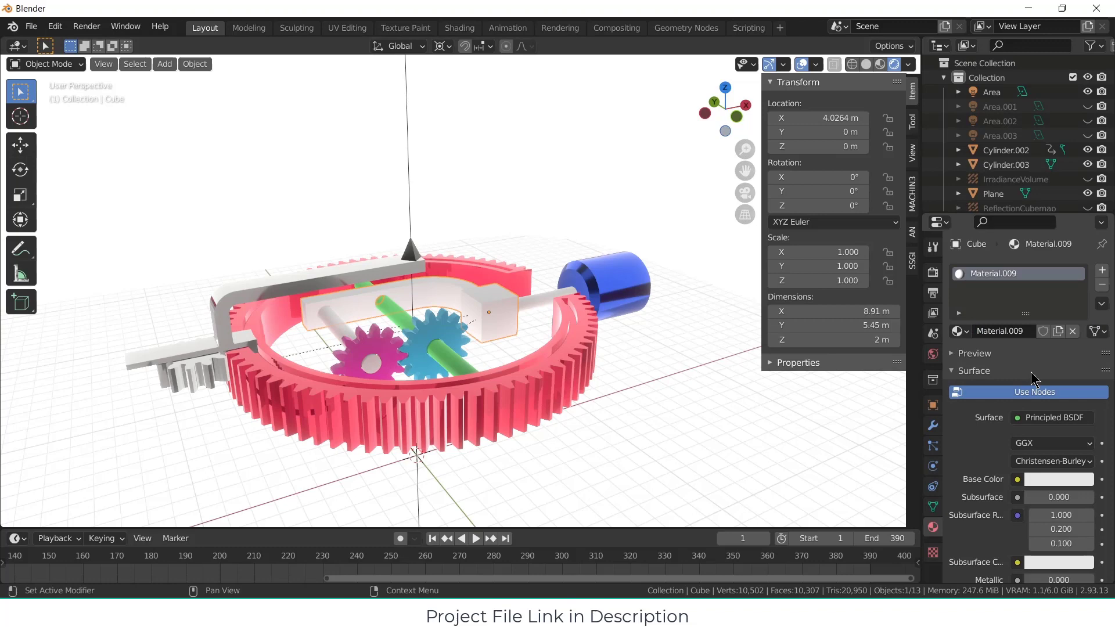
{"action": "left_click", "coordinate": [1056, 481]}
{"action": "left_click_drag", "start_coordinate": [1040, 337], "coordinate": [1055, 347]}
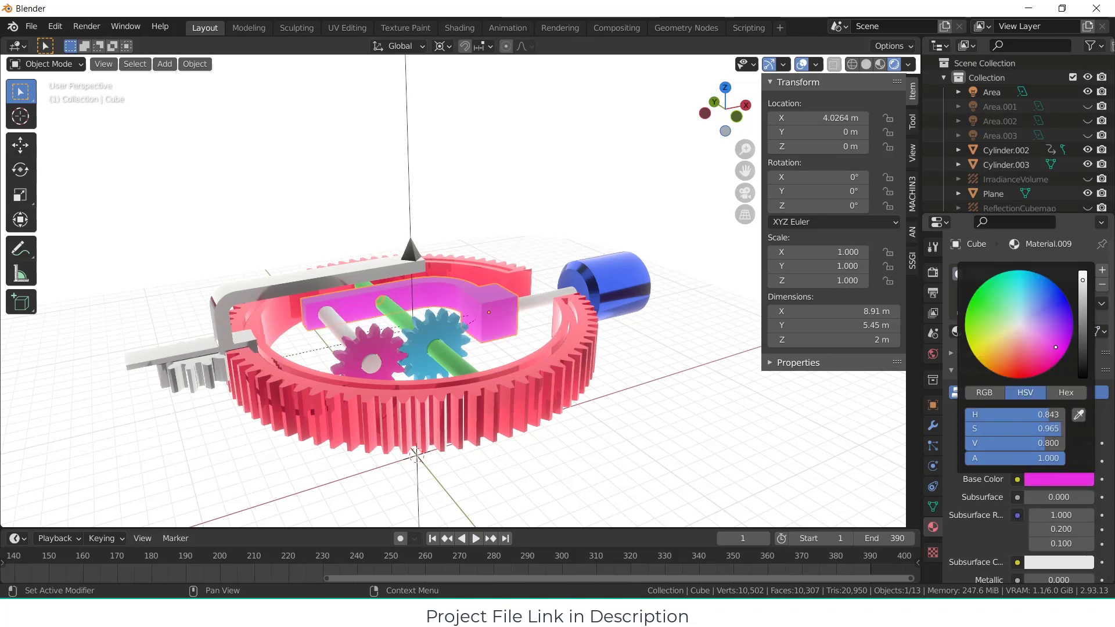
Step: Assign the existing purple-magenta Material.009 to the motor's shaft and to the shaft through the magenta-pink gear
{"action": "left_click", "coordinate": [538, 301]}
{"action": "left_click", "coordinate": [957, 331]}
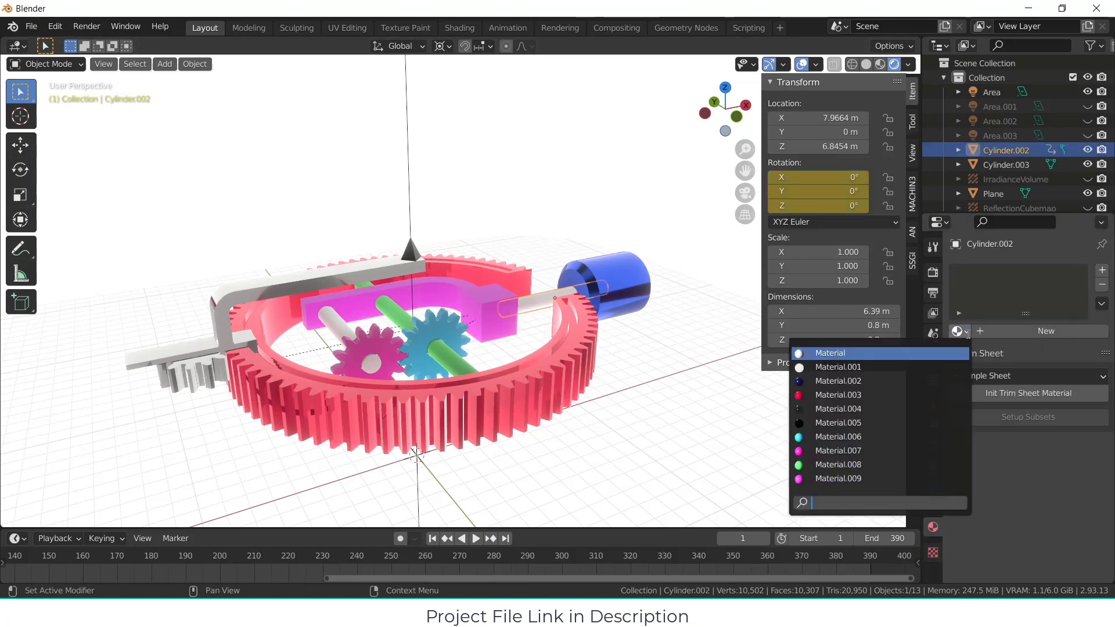
{"action": "left_click", "coordinate": [889, 478]}
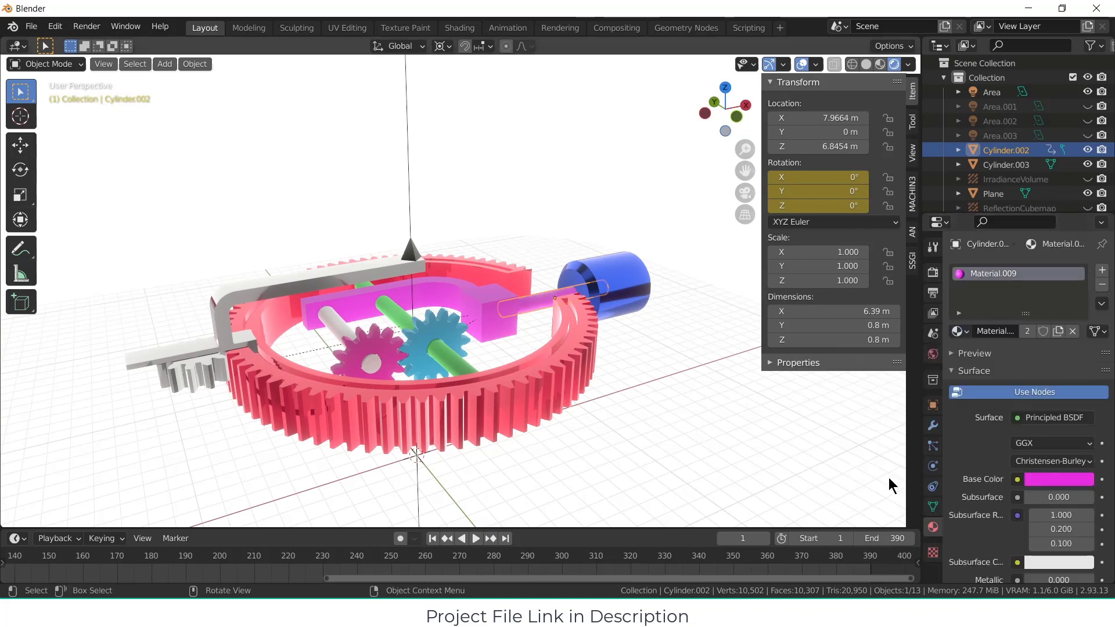
{"action": "left_click", "coordinate": [338, 328]}
{"action": "left_click", "coordinate": [958, 329]}
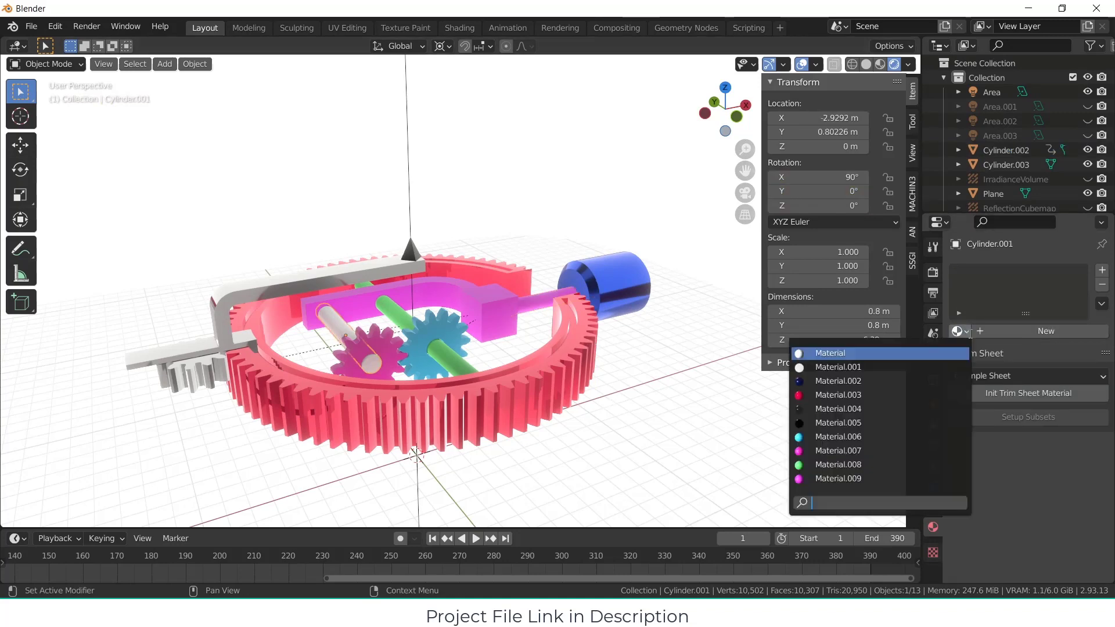
{"action": "left_click", "coordinate": [916, 481]}
Step: Add a camera and align it to a viewpoint that shows the whole gear mechanism
{"action": "mouse_move", "coordinate": [490, 318]}
{"action": "middle_mouse_down"}
{"action": "mouse_move", "coordinate": [498, 331]}
{"action": "mouse_move", "coordinate": [502, 312]}
{"action": "middle_mouse_up"}
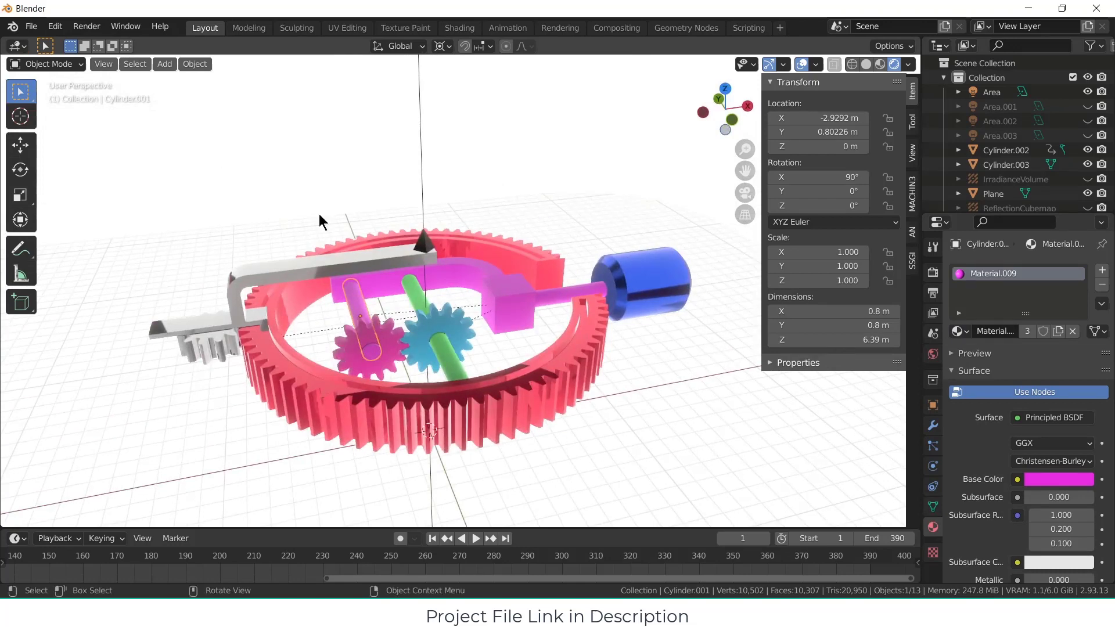
{"action": "scroll", "coordinate": [398, 237], "scroll_direction": "down", "scroll_amount": 3}
{"action": "middle_click_drag", "start_coordinate": [447, 261], "coordinate": [527, 251]}
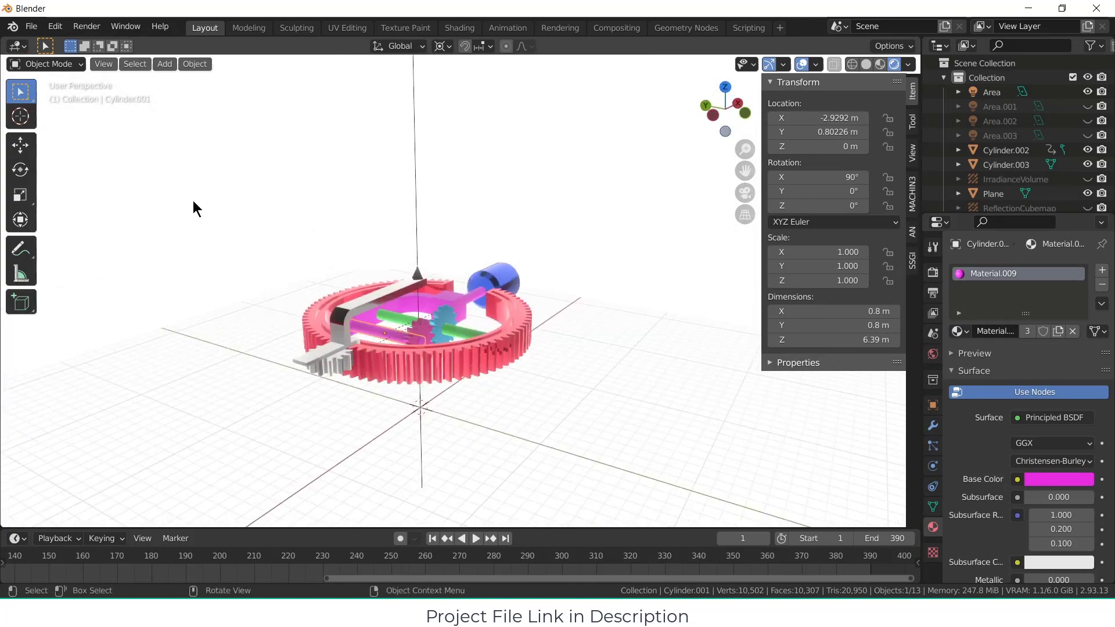
{"action": "left_click", "coordinate": [165, 64]}
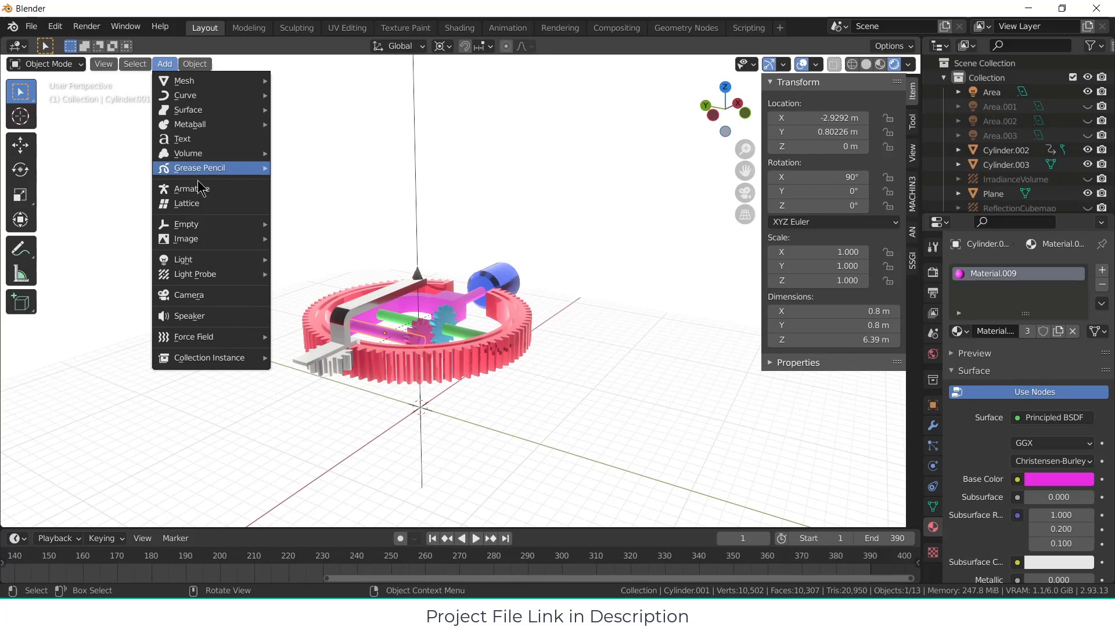
{"action": "left_click", "coordinate": [201, 298]}
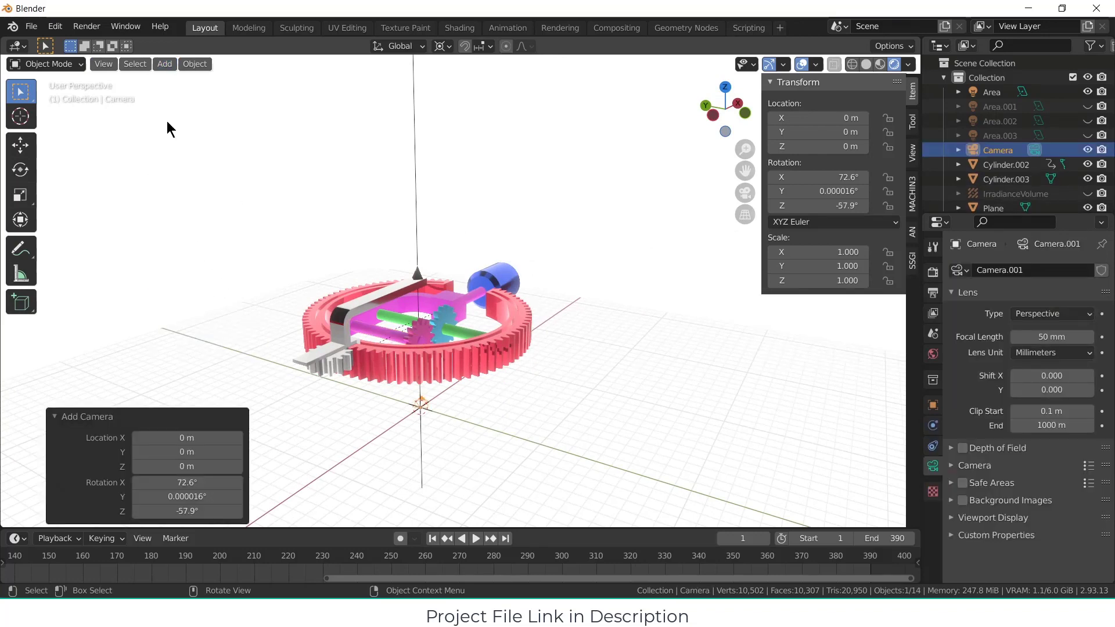
{"action": "left_click", "coordinate": [104, 64]}
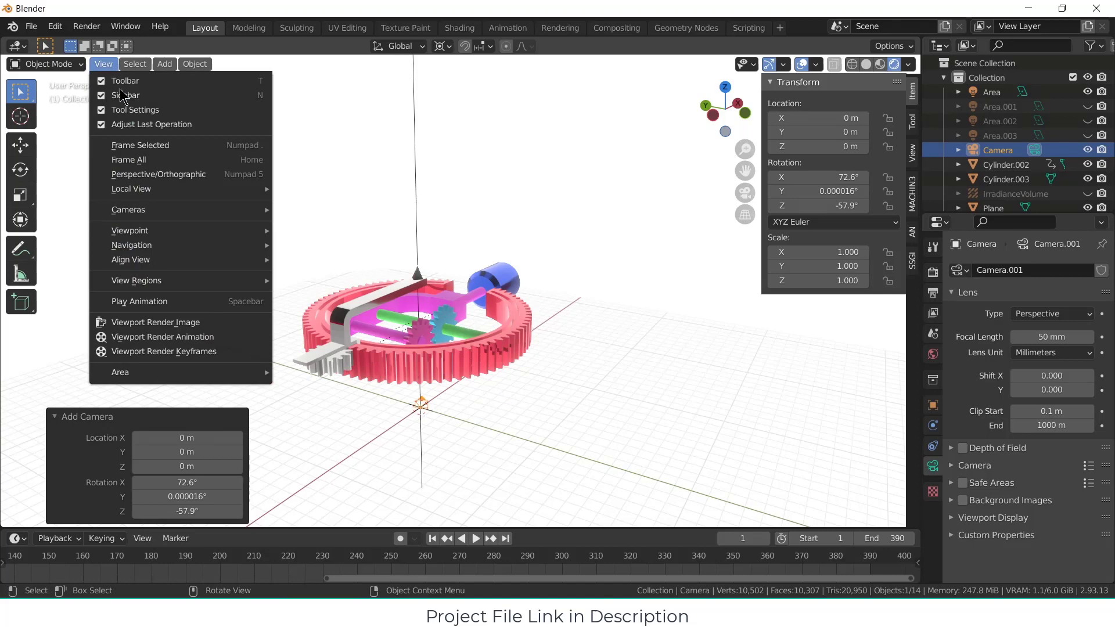
{"action": "mouse_move", "coordinate": [177, 260]}
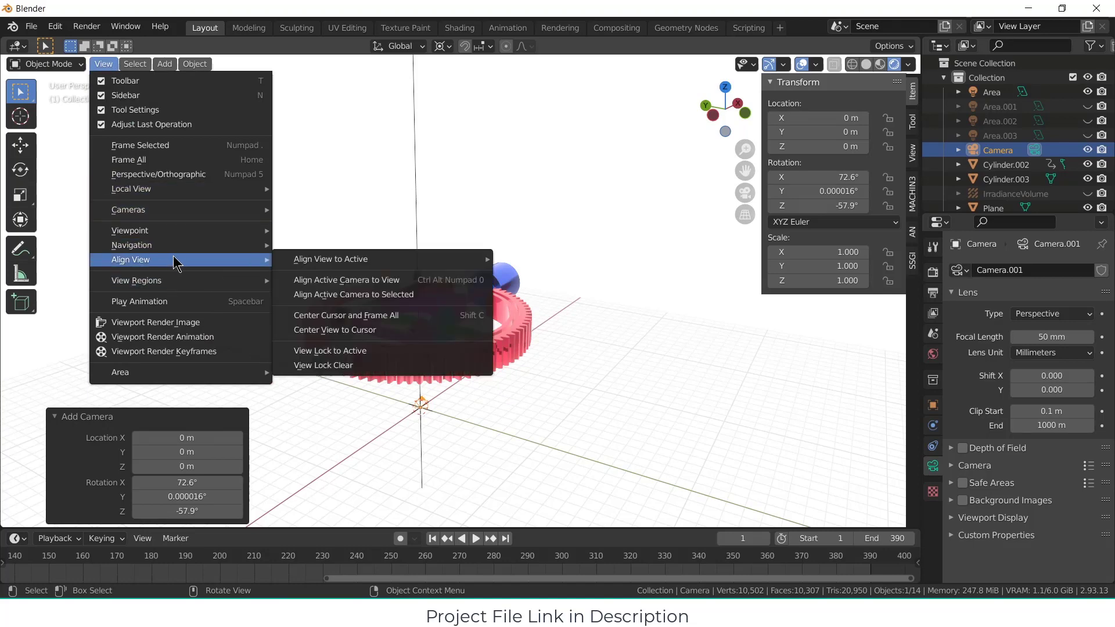
{"action": "left_click", "coordinate": [347, 281]}
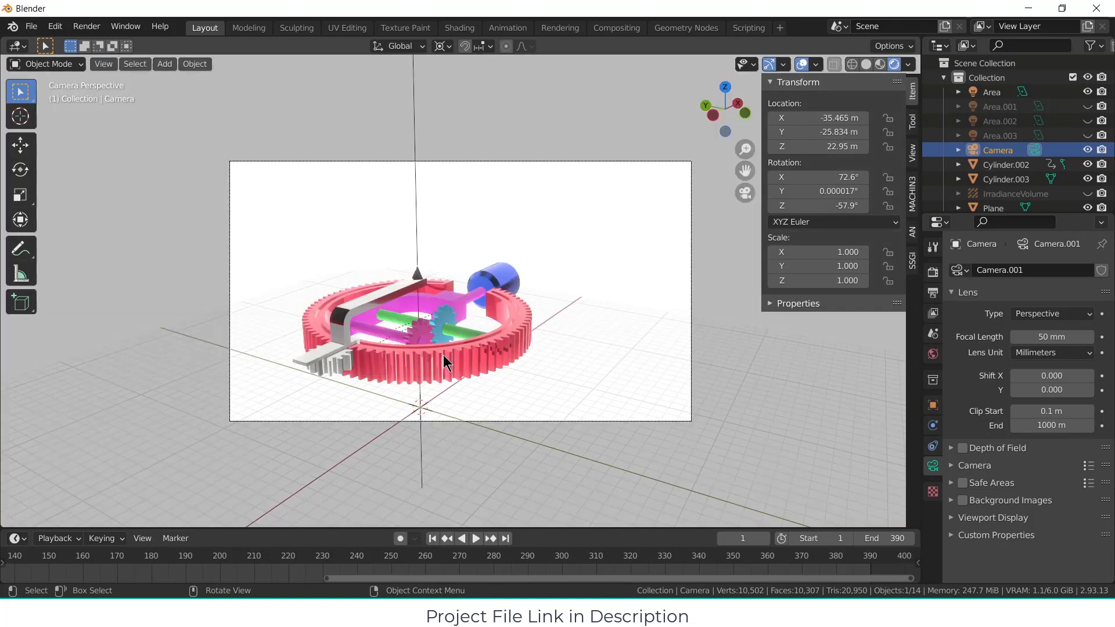
Step: Lock the camera to the view and reframe the mechanism from a higher angle inside the camera frame
{"action": "left_click", "coordinate": [914, 125]}
{"action": "left_click", "coordinate": [914, 152]}
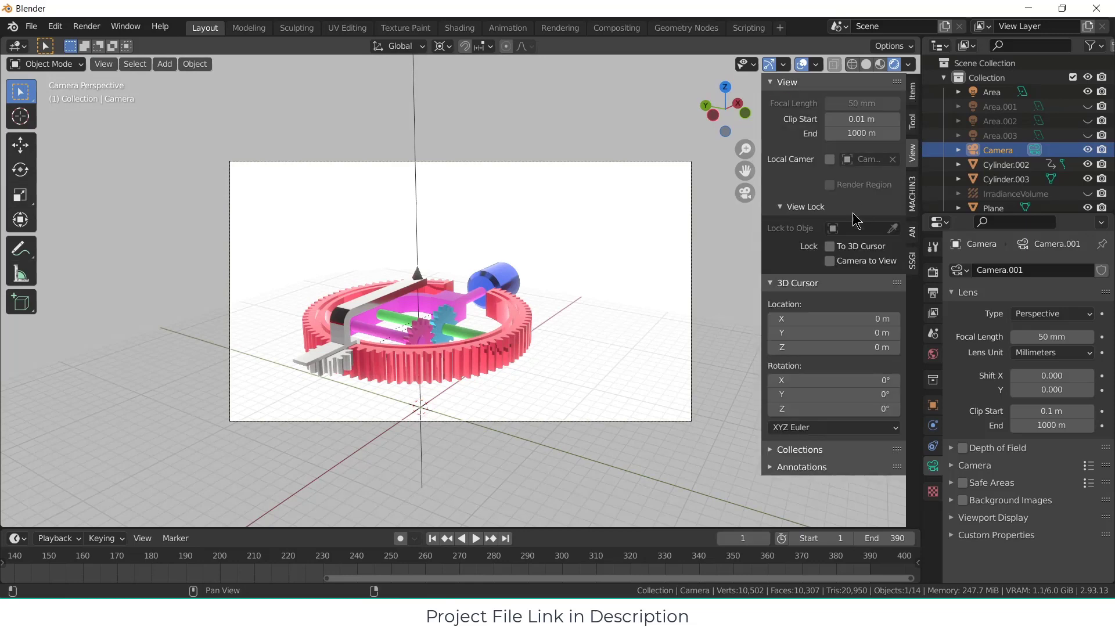
{"action": "left_click", "coordinate": [830, 261]}
{"action": "middle_click_drag", "start_coordinate": [475, 293], "coordinate": [500, 278], "text": "shift"}
{"action": "scroll", "coordinate": [509, 276], "scroll_direction": "up", "scroll_amount": 1}
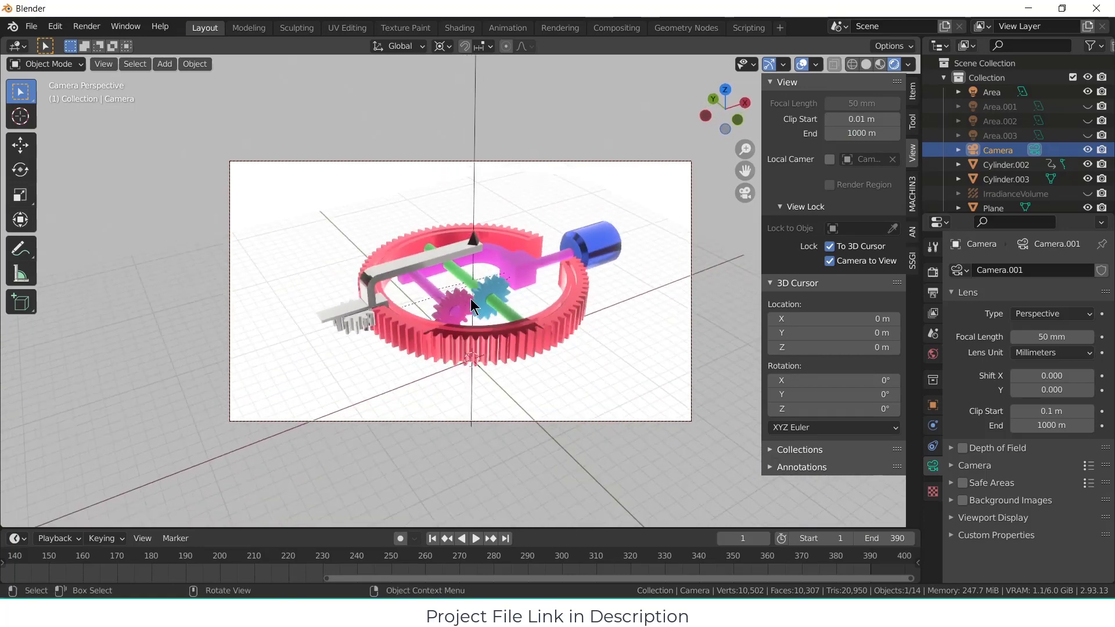
{"action": "scroll", "coordinate": [471, 298], "scroll_direction": "down", "scroll_amount": 2}
{"action": "scroll", "coordinate": [466, 303], "scroll_direction": "up", "scroll_amount": 1}
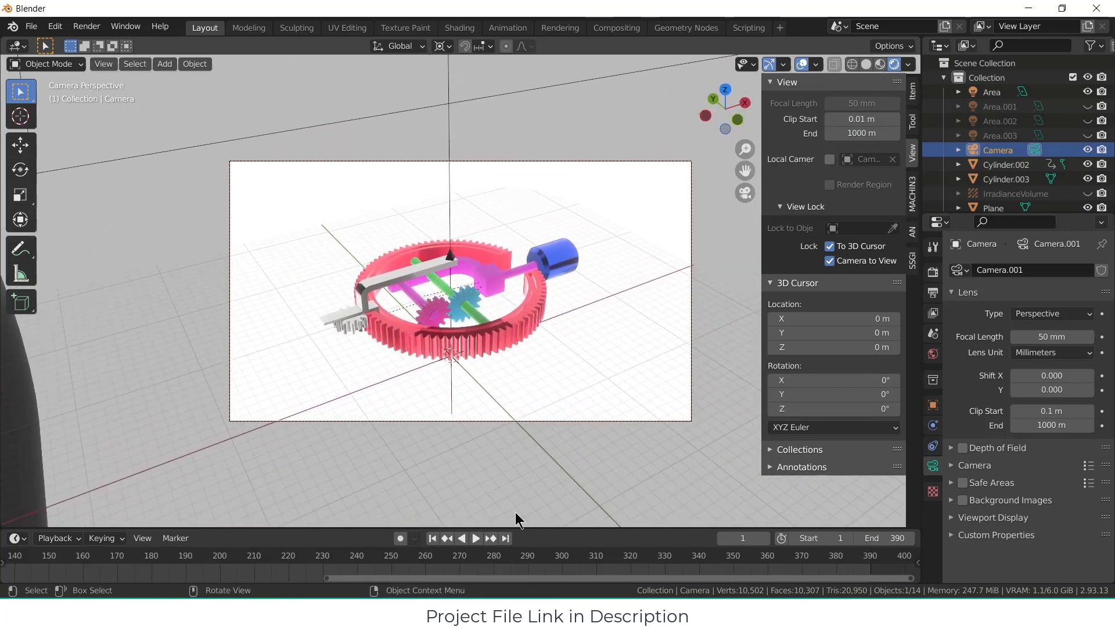
Step: Play the gear animation through the camera, restarting it once from the first frame
{"action": "left_click", "coordinate": [468, 539]}
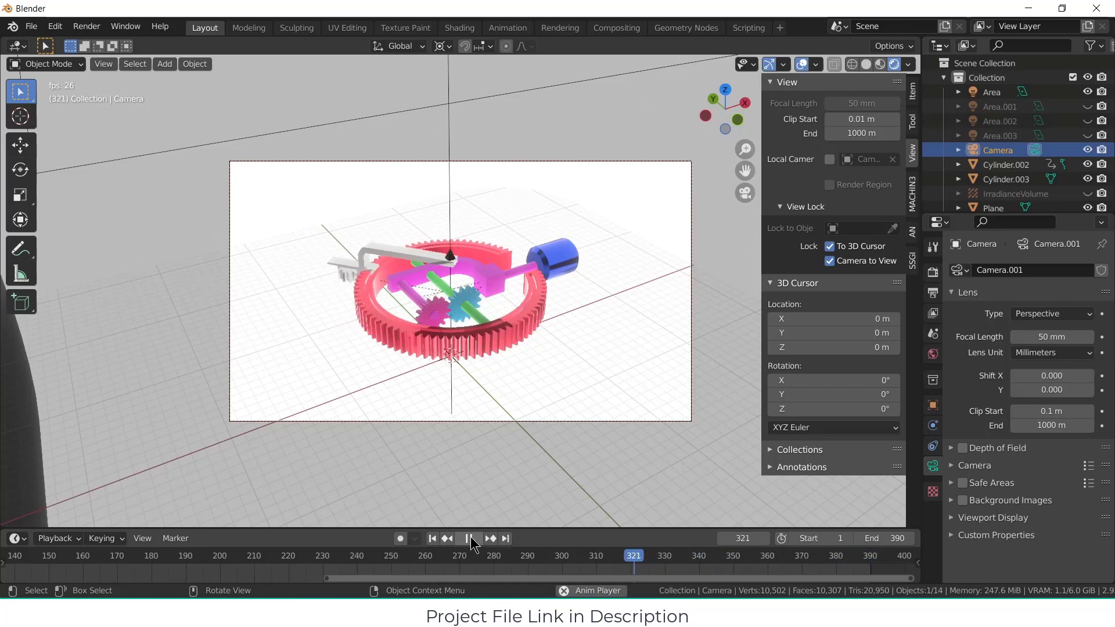
{"action": "left_click", "coordinate": [468, 539]}
{"action": "left_click", "coordinate": [432, 538]}
{"action": "left_click", "coordinate": [476, 539]}
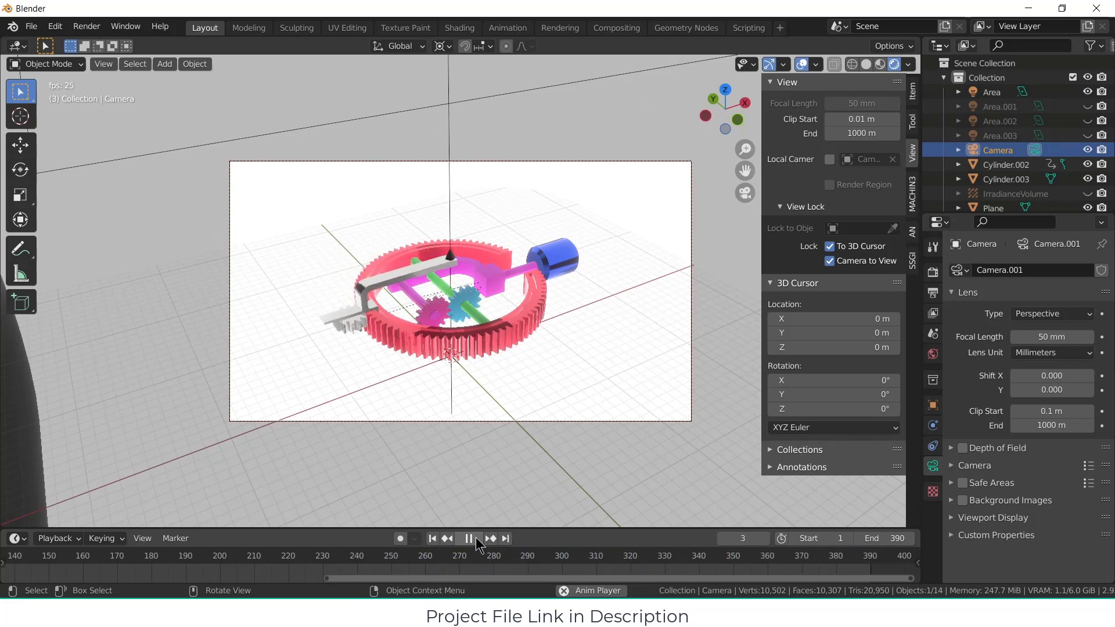
{"action": "left_click", "coordinate": [470, 539]}
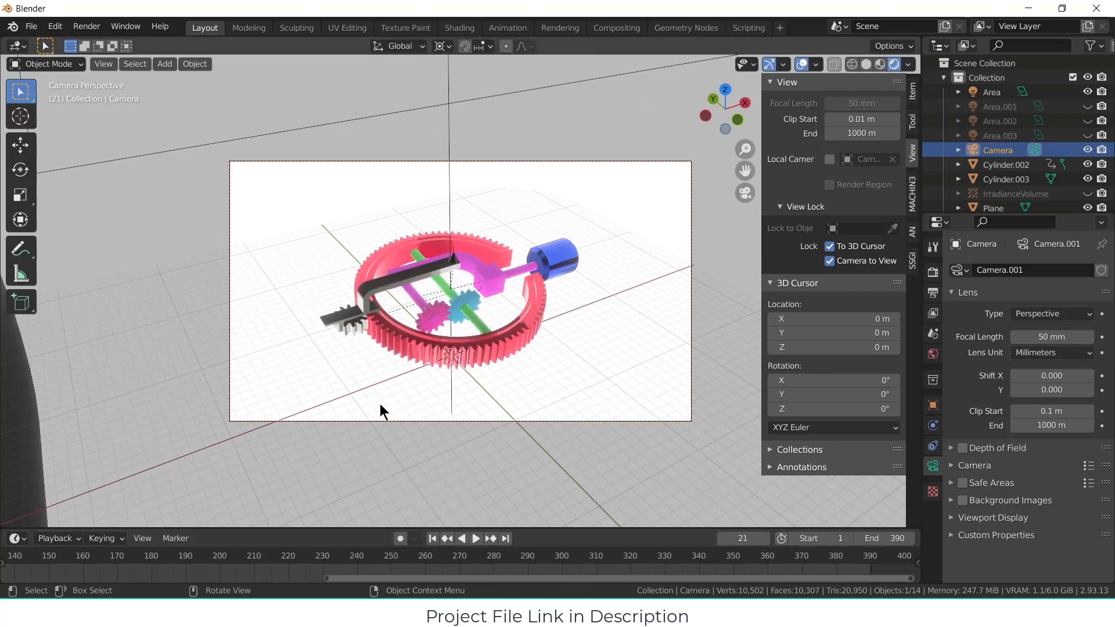
Step: Move the playhead to frame 0, render a test still of the mechanism and close the render window
{"action": "scroll", "coordinate": [480, 575], "scroll_direction": "down", "scroll_amount": 5}
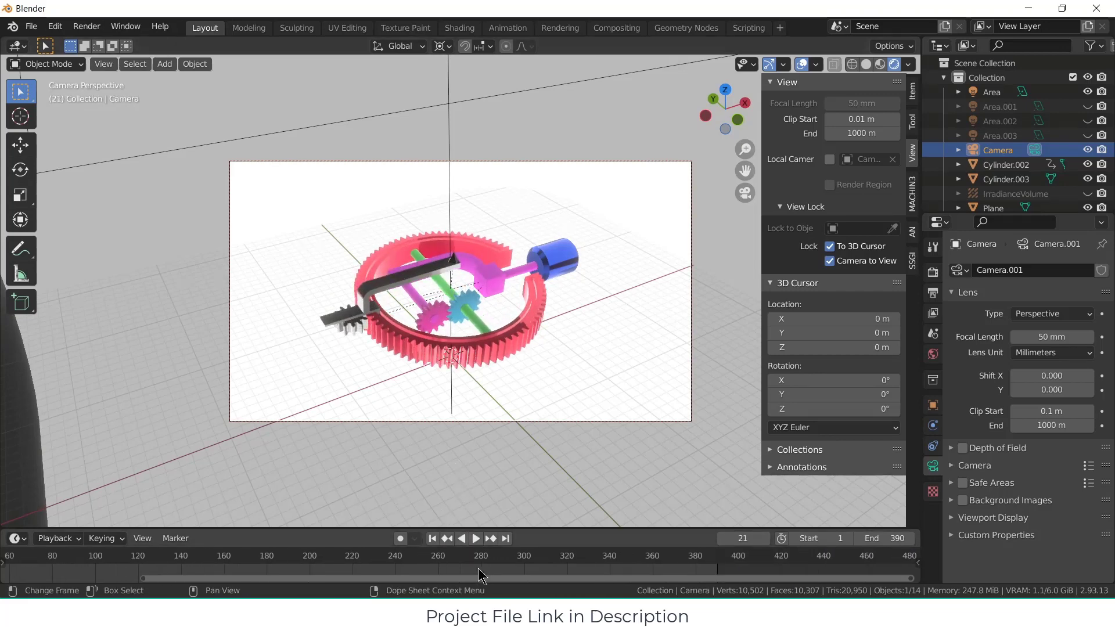
{"action": "left_click_drag", "start_coordinate": [129, 561], "coordinate": [97, 560]}
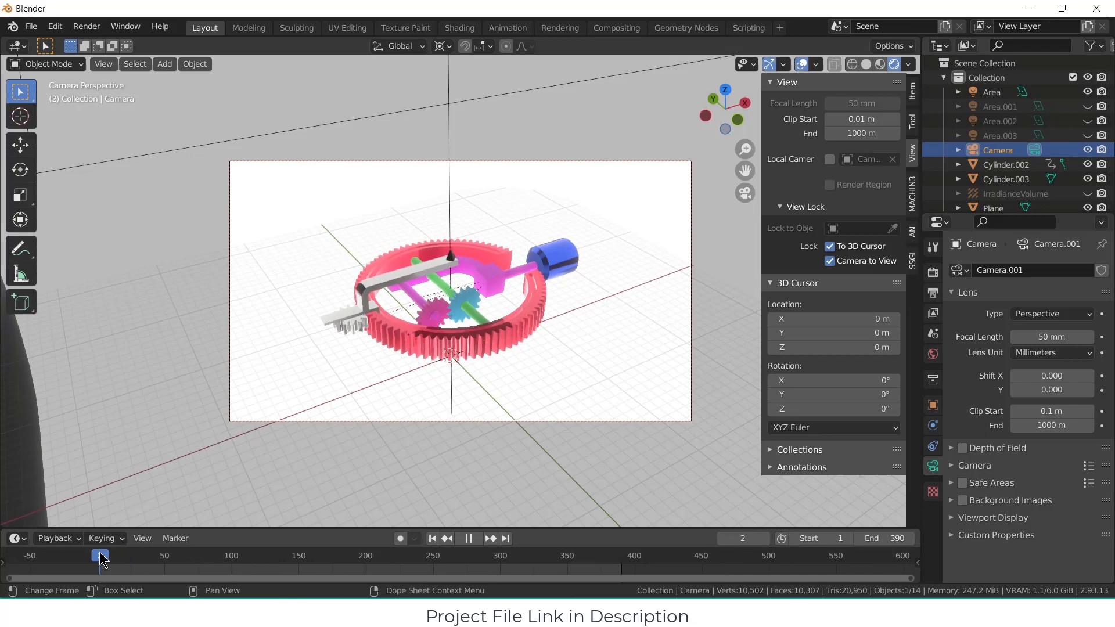
{"action": "left_click", "coordinate": [87, 27]}
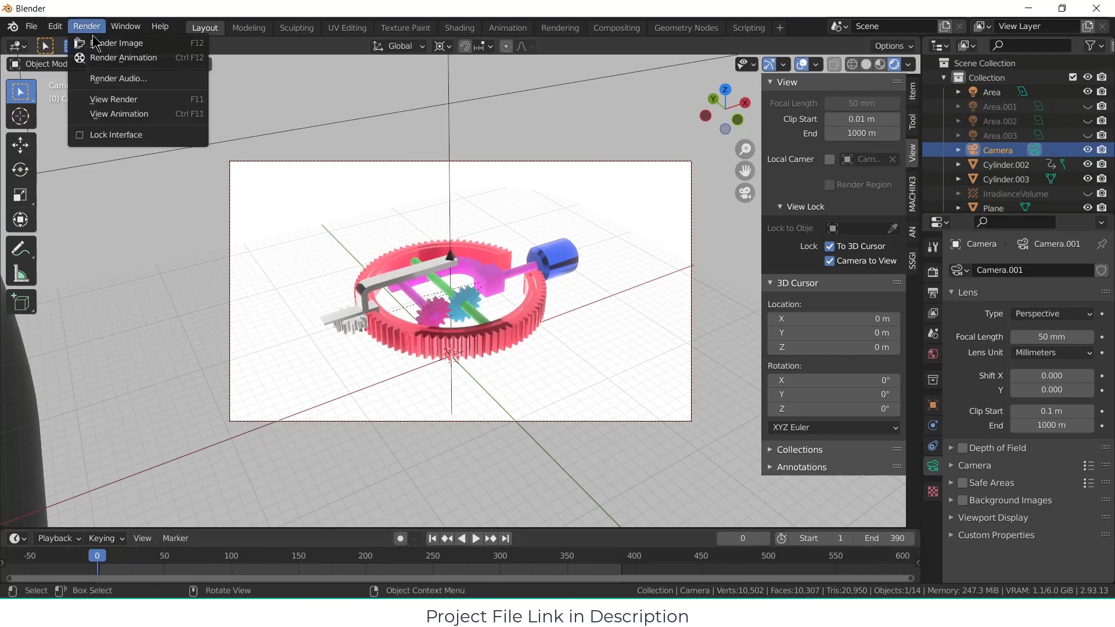
{"action": "left_click", "coordinate": [95, 43]}
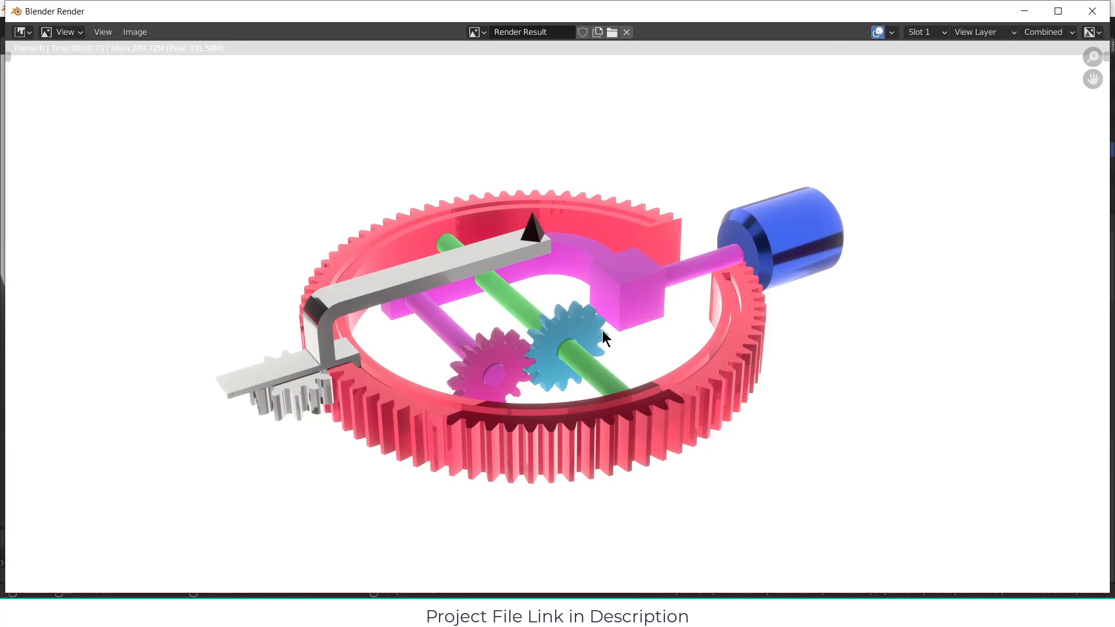
{"action": "left_click", "coordinate": [1092, 11]}
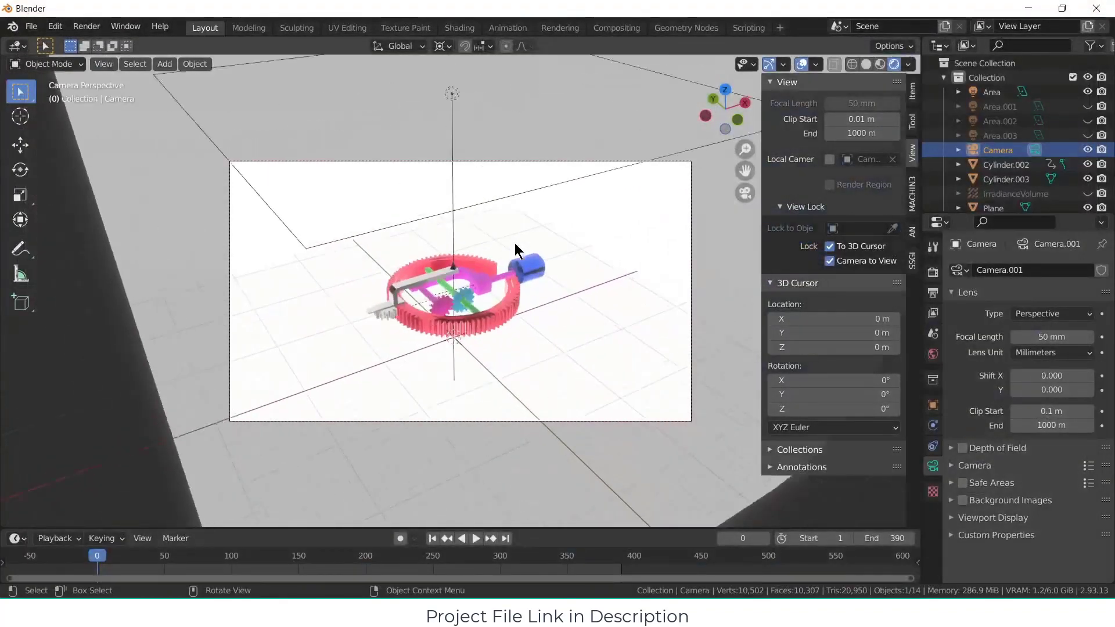
Step: Leave the camera view and set the power of the area light above the mechanism to 400 W
{"action": "scroll", "coordinate": [514, 243], "scroll_direction": "up", "scroll_amount": 2}
{"action": "key", "text": "KP_0"}
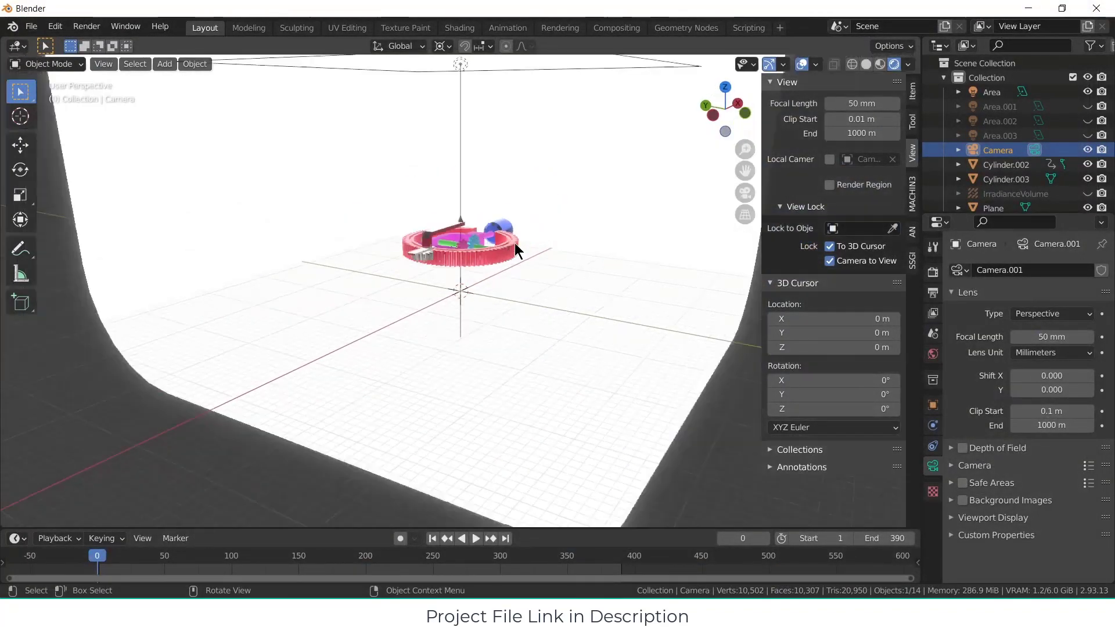
{"action": "middle_click_drag", "start_coordinate": [515, 243], "coordinate": [459, 271]}
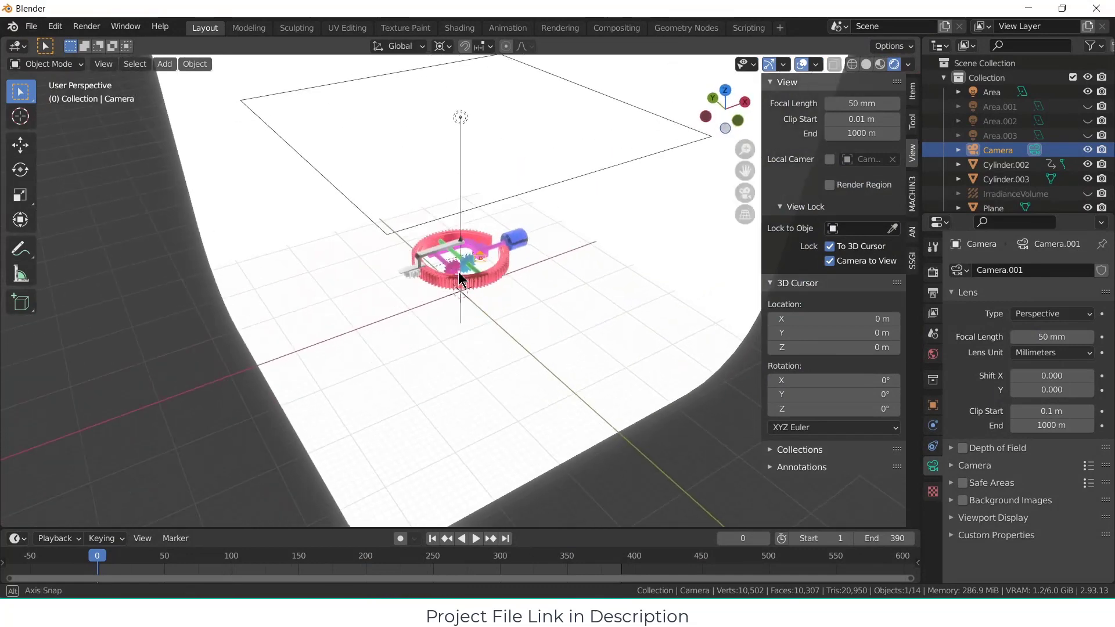
{"action": "left_click", "coordinate": [550, 179]}
{"action": "left_click", "coordinate": [556, 180]}
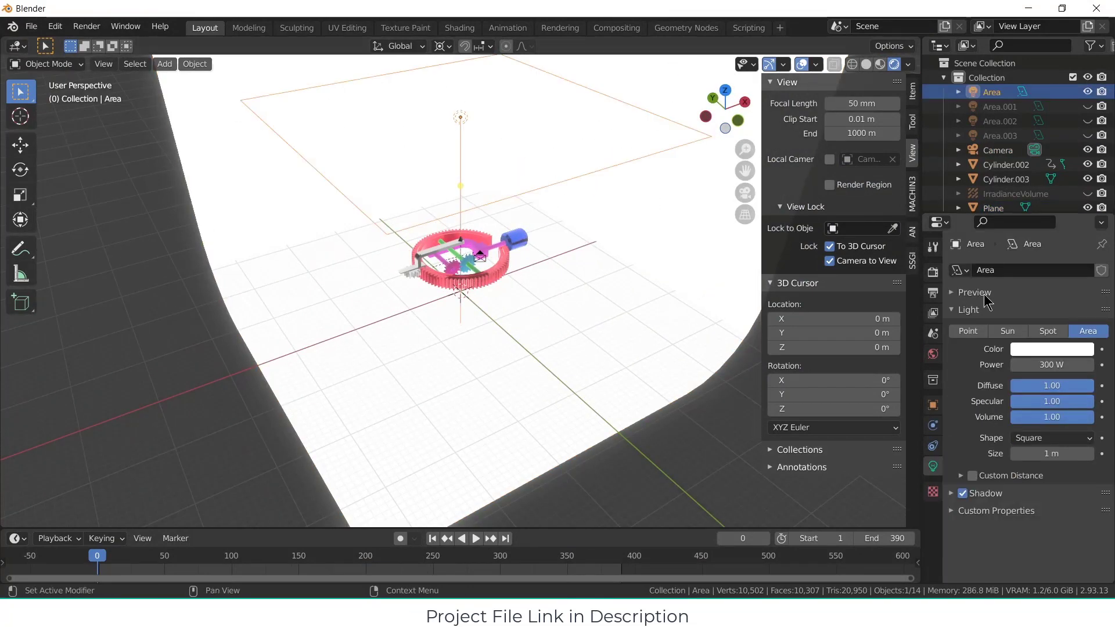
{"action": "left_click_drag", "start_coordinate": [1058, 364], "coordinate": [1063, 364]}
{"action": "left_click", "coordinate": [1054, 365]}
{"action": "type", "text": "400"}
{"action": "key", "text": "Return"}
Step: Bake the scene's indirect lighting again, inspect the mechanism and return to the camera view
{"action": "left_click", "coordinate": [933, 292]}
{"action": "scroll", "coordinate": [1077, 412], "scroll_direction": "down", "scroll_amount": 3}
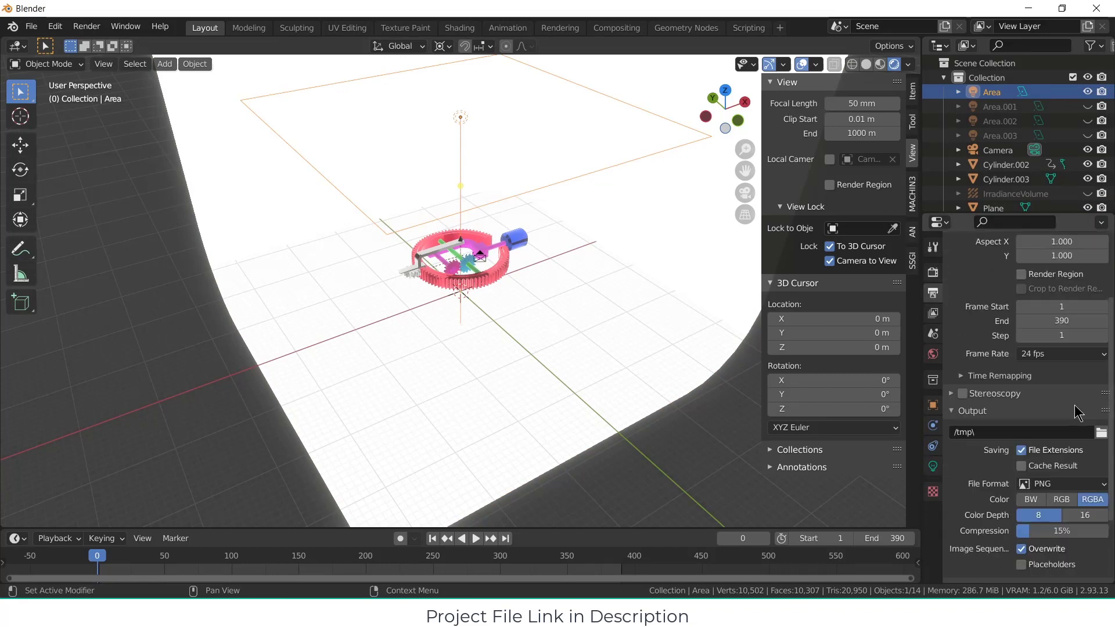
{"action": "left_click", "coordinate": [933, 272]}
{"action": "scroll", "coordinate": [1028, 531], "scroll_direction": "down", "scroll_amount": 5}
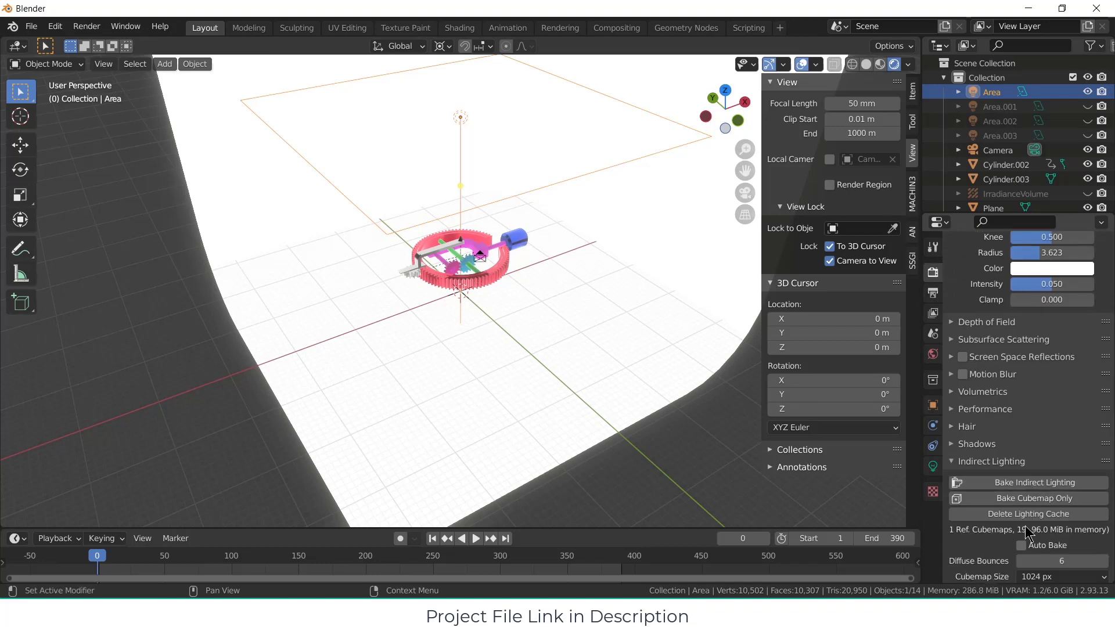
{"action": "left_click", "coordinate": [1033, 483]}
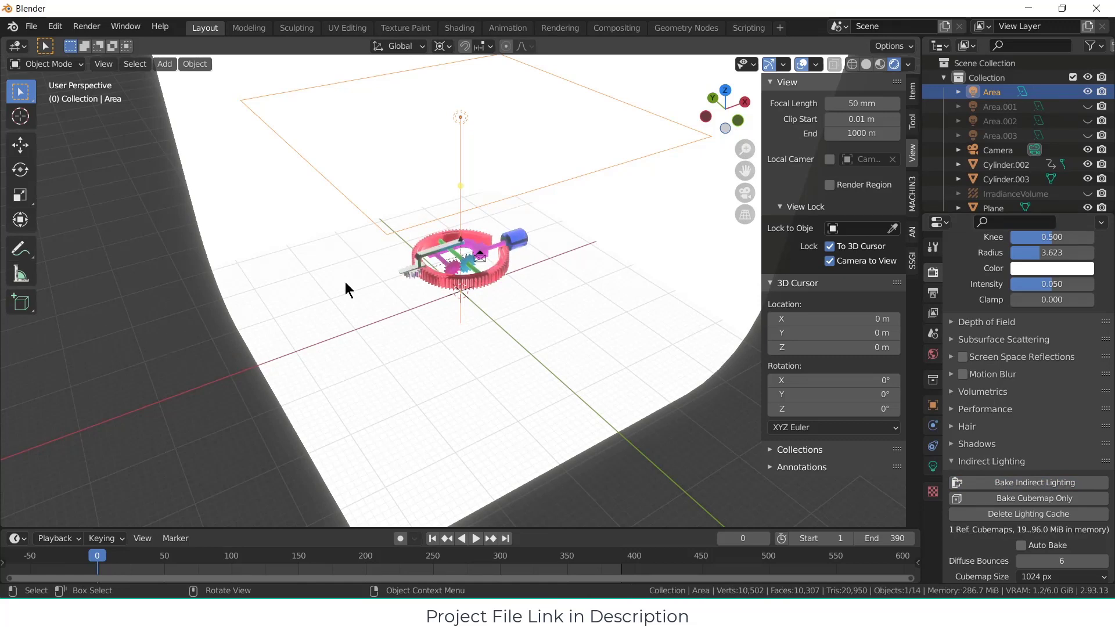
{"action": "middle_click_drag", "start_coordinate": [424, 287], "coordinate": [395, 299]}
{"action": "scroll", "coordinate": [510, 278], "scroll_direction": "up", "scroll_amount": 4}
{"action": "scroll", "coordinate": [396, 293], "scroll_direction": "down", "scroll_amount": 3}
{"action": "key", "text": "KP_0"}
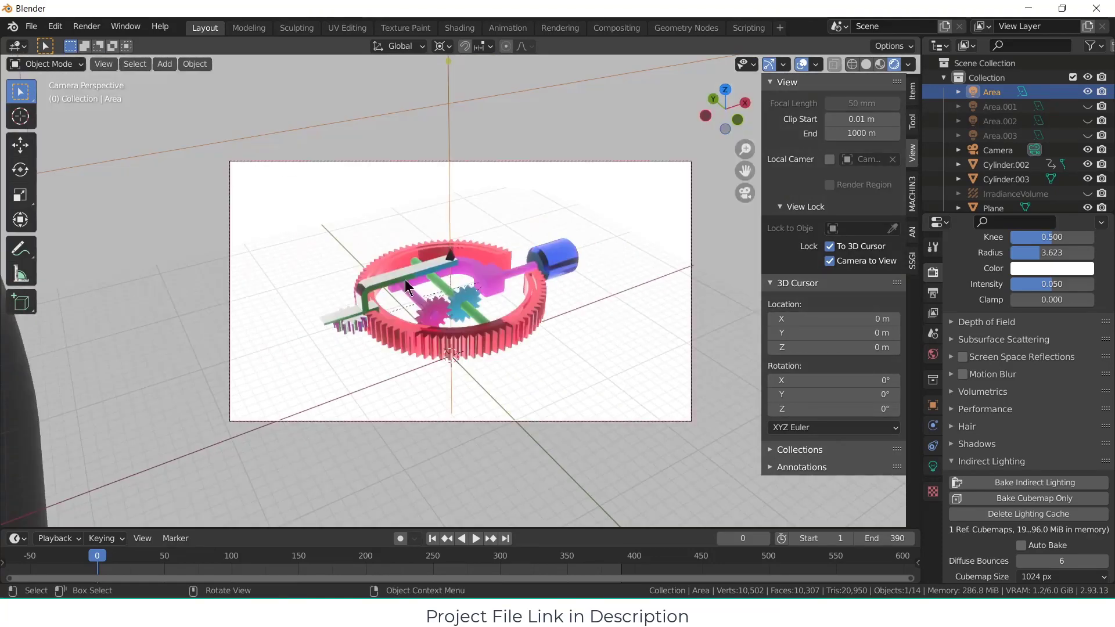
Step: Set the render output's file format to FFmpeg Video with an MPEG-4 container
{"action": "left_click", "coordinate": [87, 26]}
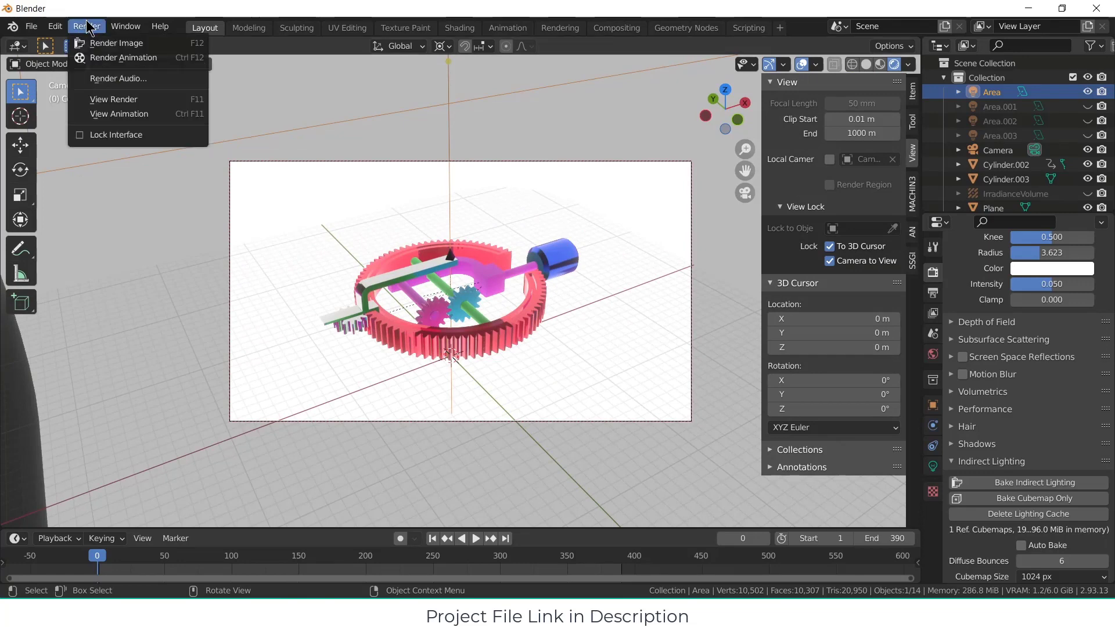
{"action": "left_click", "coordinate": [933, 292]}
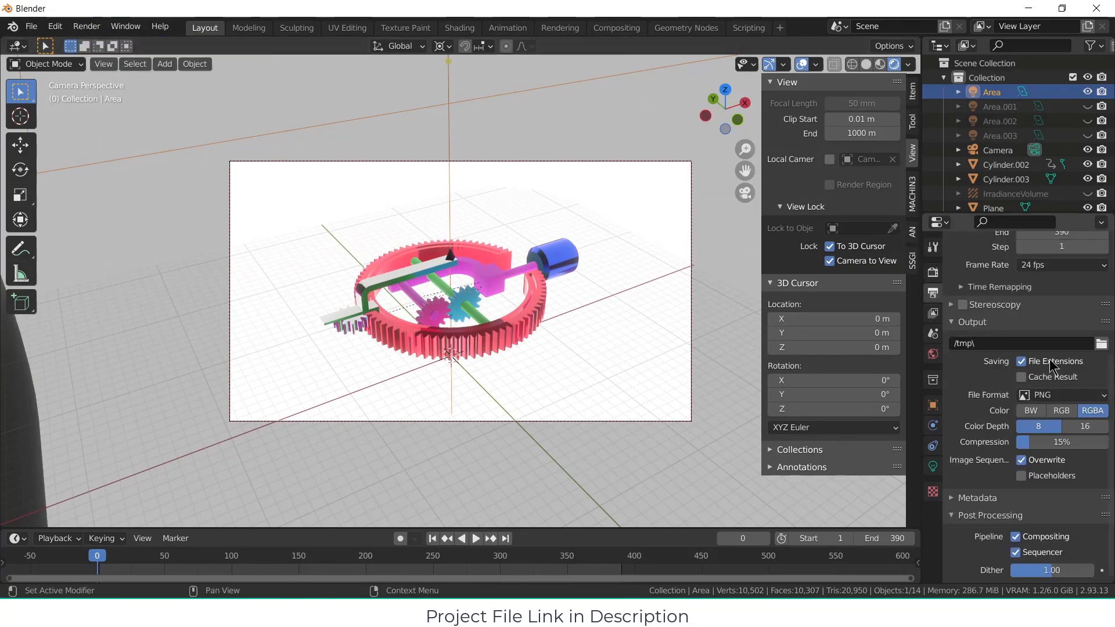
{"action": "left_click", "coordinate": [1068, 395]}
{"action": "left_click", "coordinate": [1060, 469]}
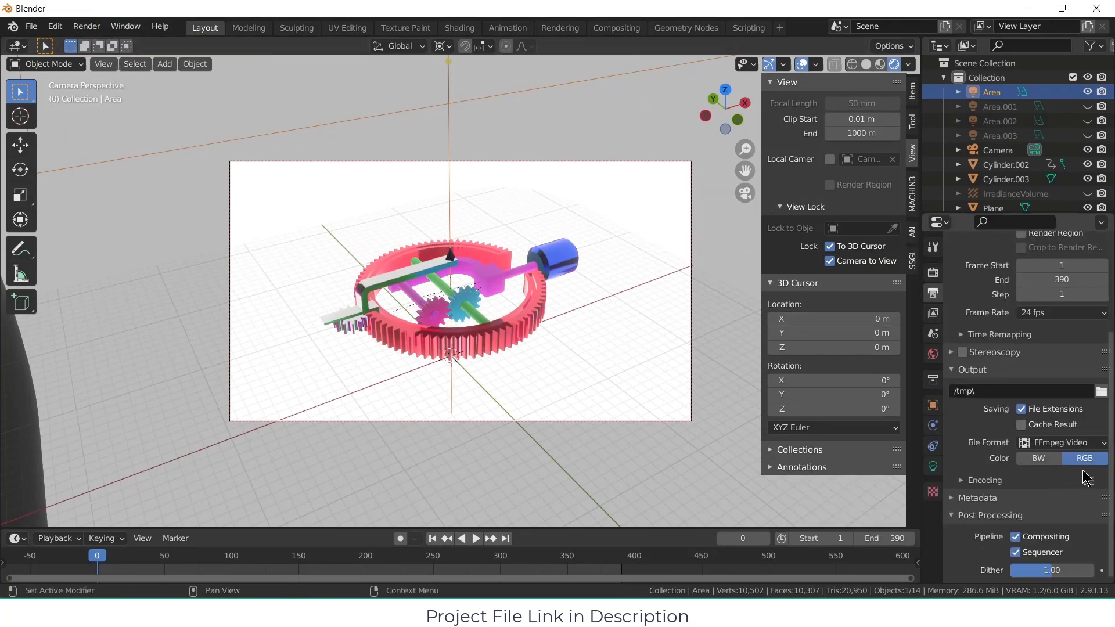
{"action": "left_click", "coordinate": [1040, 480]}
{"action": "left_click", "coordinate": [1063, 502]}
{"action": "left_click", "coordinate": [1045, 468]}
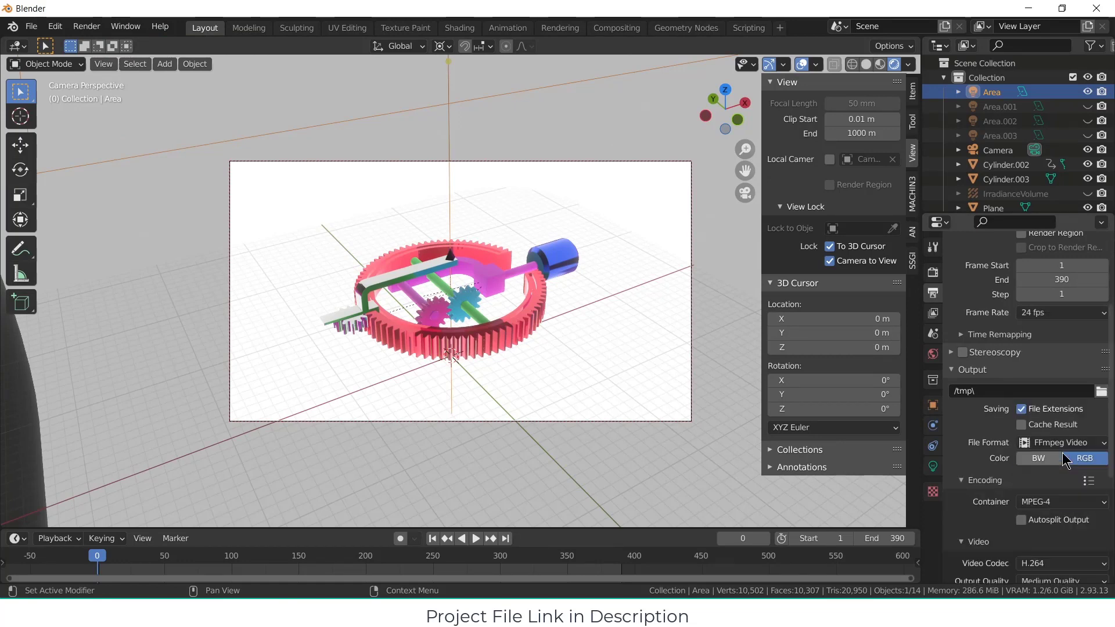
Step: Set the video's keyframe interval to 30 and the output frame rate to 30 fps
{"action": "scroll", "coordinate": [1065, 502], "scroll_direction": "down", "scroll_amount": 2}
{"action": "scroll", "coordinate": [1064, 503], "scroll_direction": "down", "scroll_amount": 1}
{"action": "left_click", "coordinate": [1067, 546]}
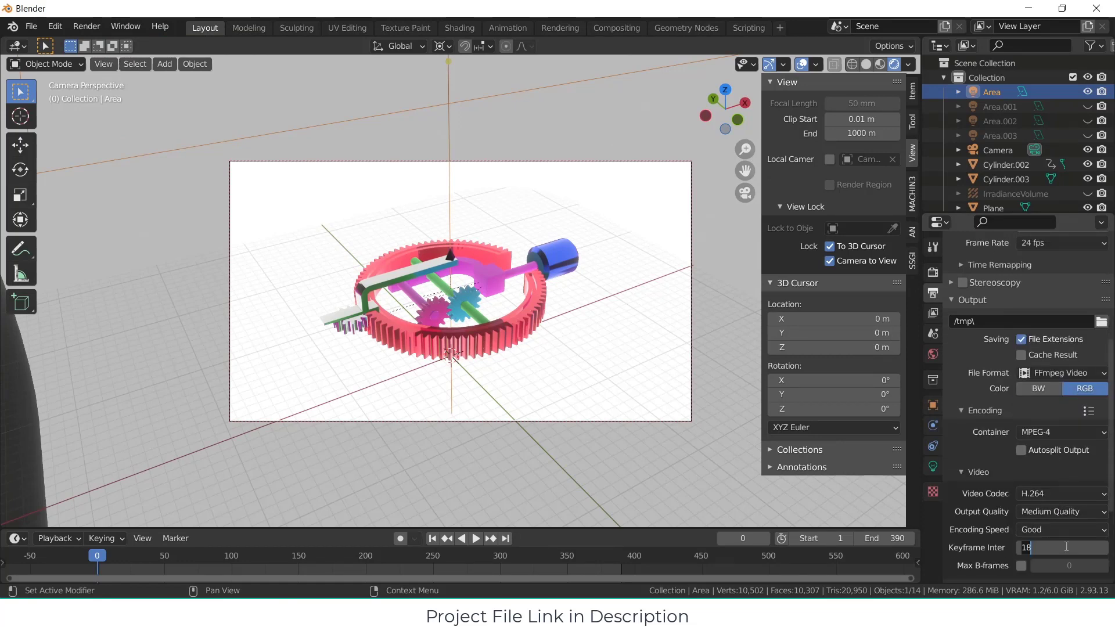
{"action": "key", "text": "Return"}
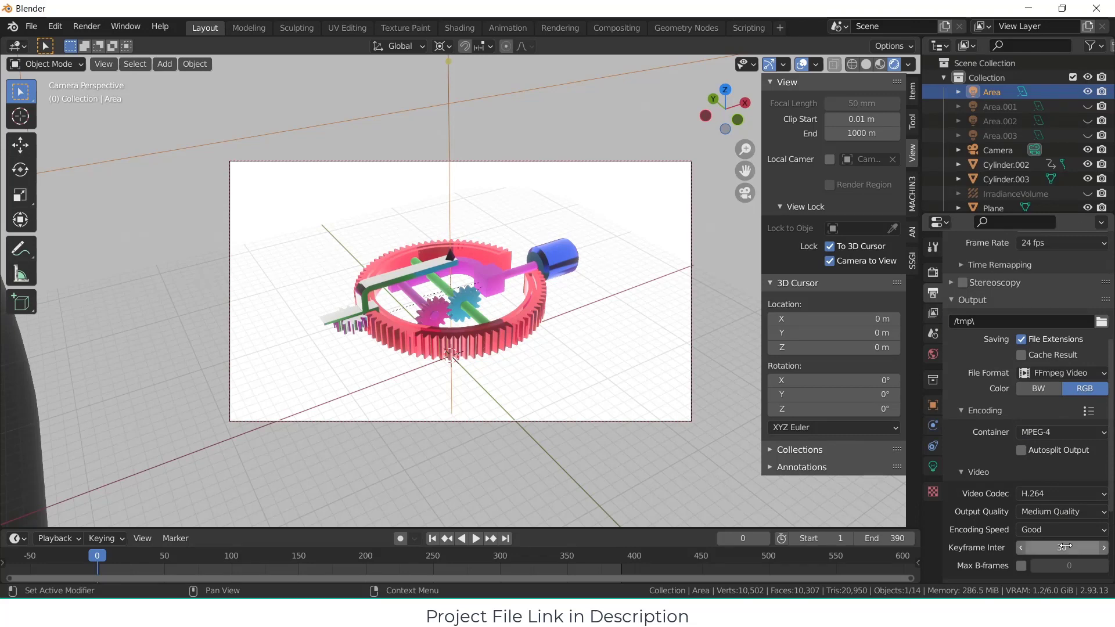
{"action": "scroll", "coordinate": [1083, 368], "scroll_direction": "up", "scroll_amount": 4}
{"action": "left_click", "coordinate": [1080, 336]}
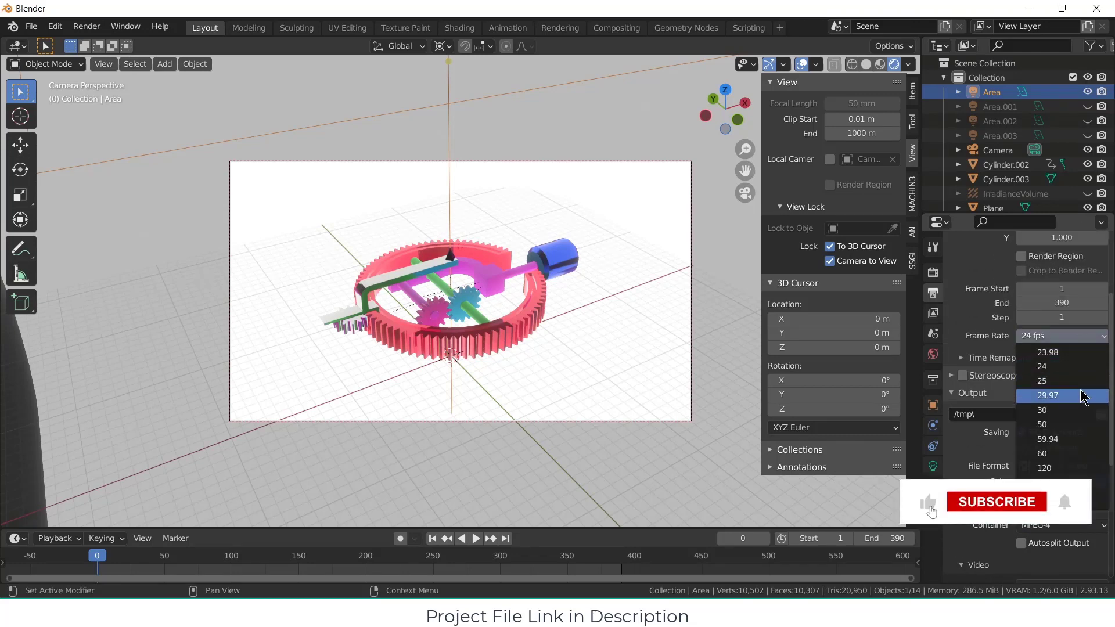
{"action": "left_click", "coordinate": [1085, 420]}
{"action": "scroll", "coordinate": [1102, 468], "scroll_direction": "down", "scroll_amount": 4}
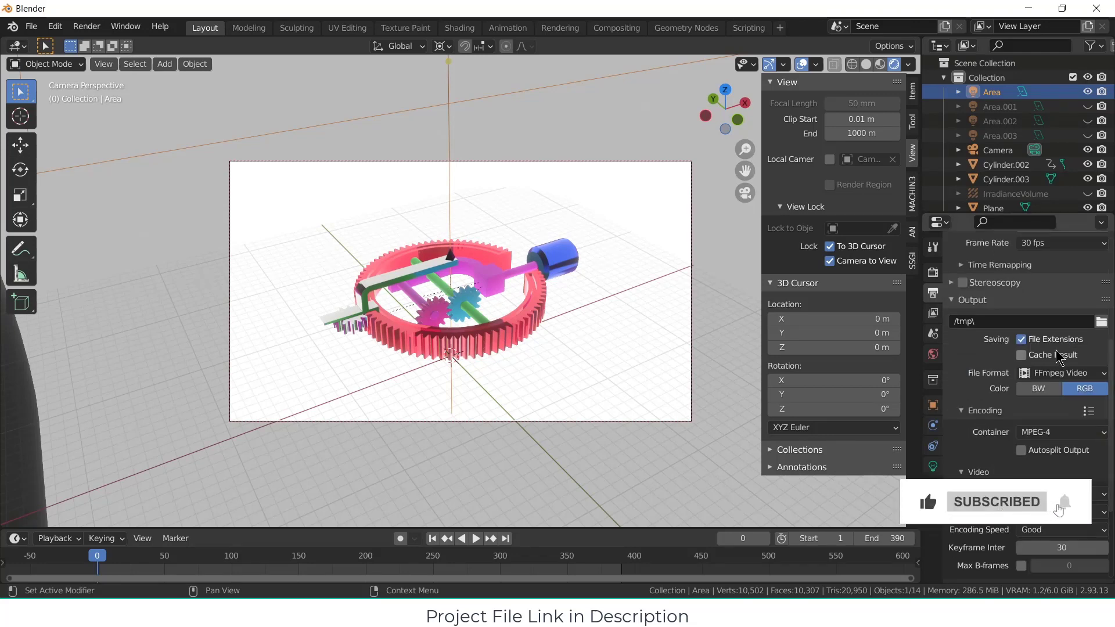
Step: Set the output path to "/tmp\weird gear animation" and render the animation
{"action": "left_click", "coordinate": [1060, 323]}
{"action": "type", "text": "weird gear animation"}
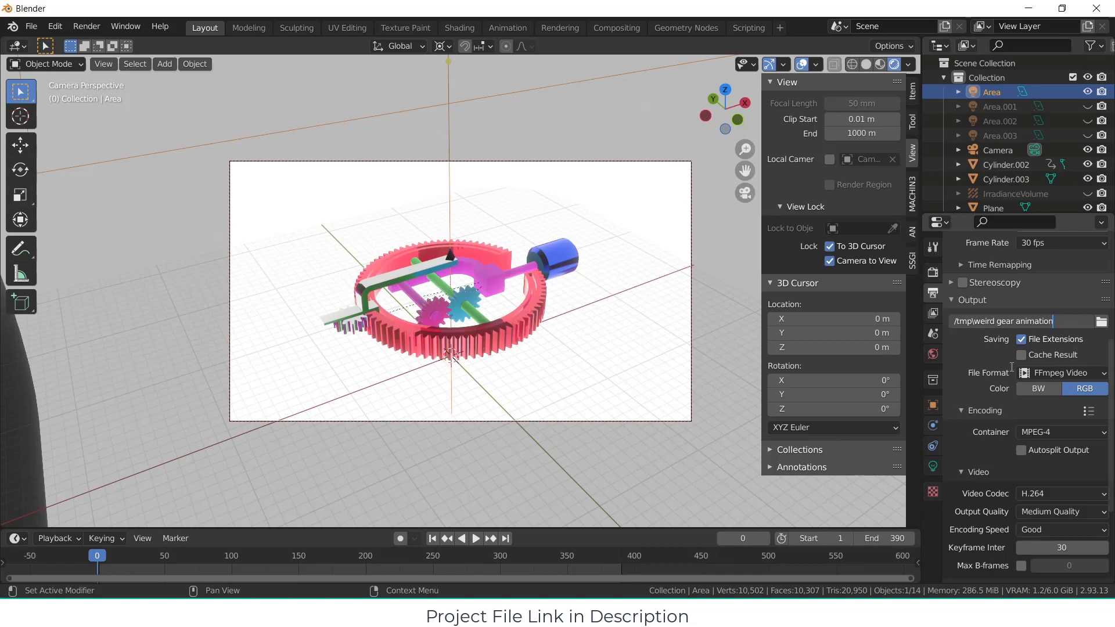
{"action": "key", "text": "Return"}
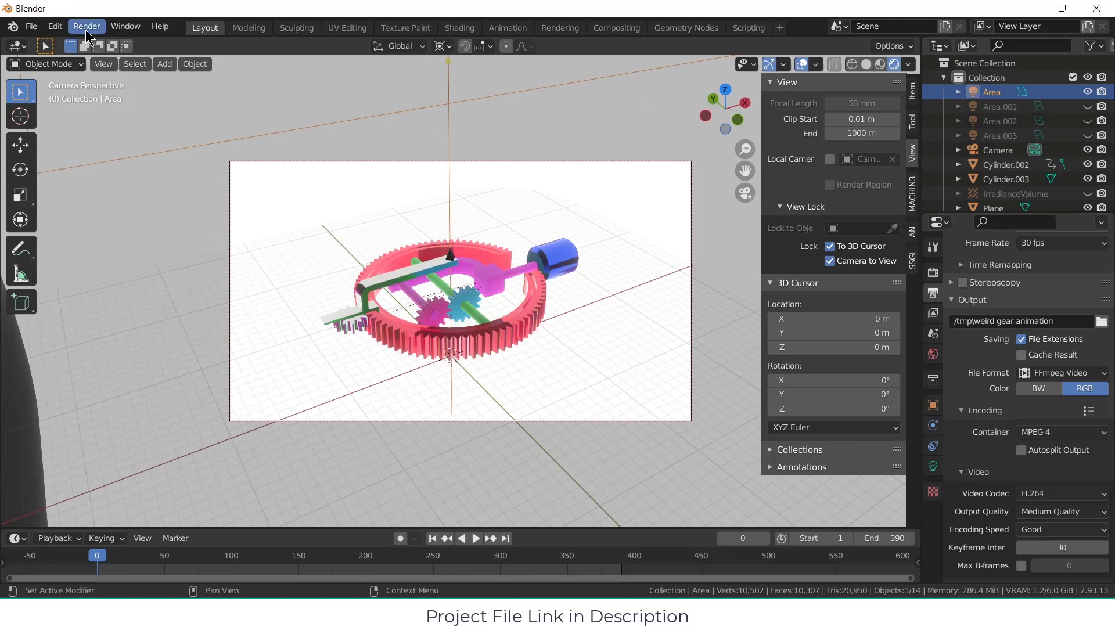
{"action": "left_click", "coordinate": [86, 27]}
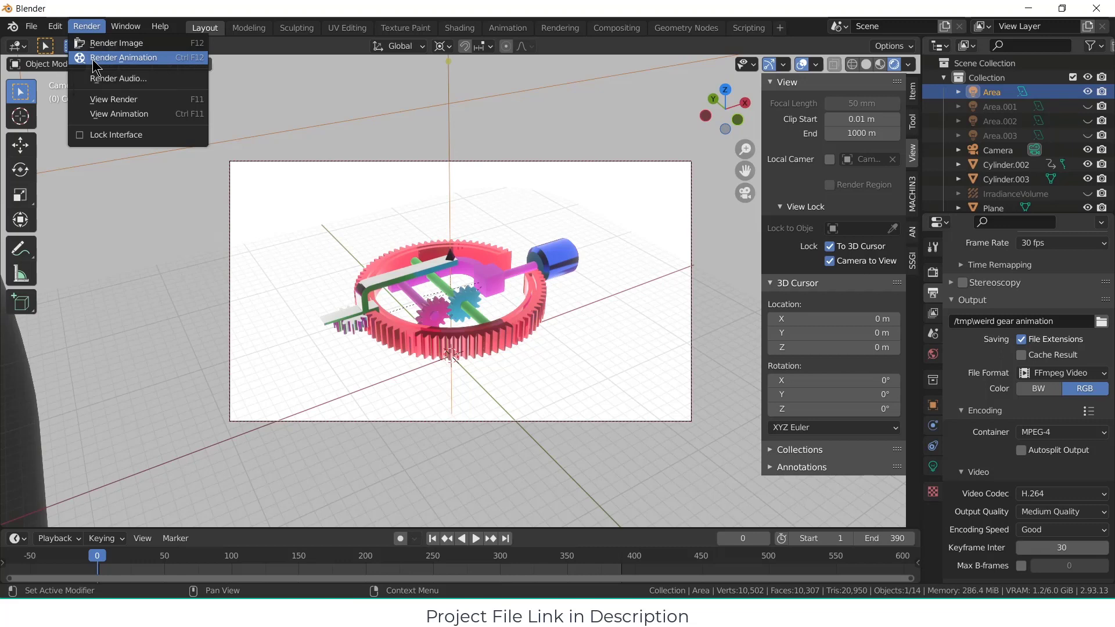
{"action": "left_click", "coordinate": [94, 62]}
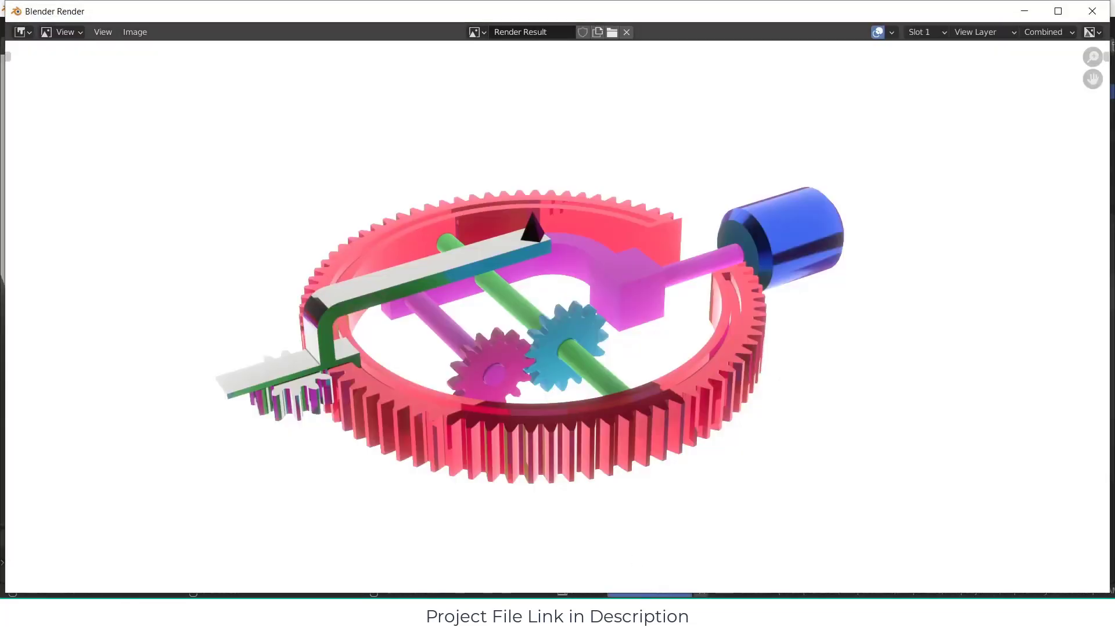